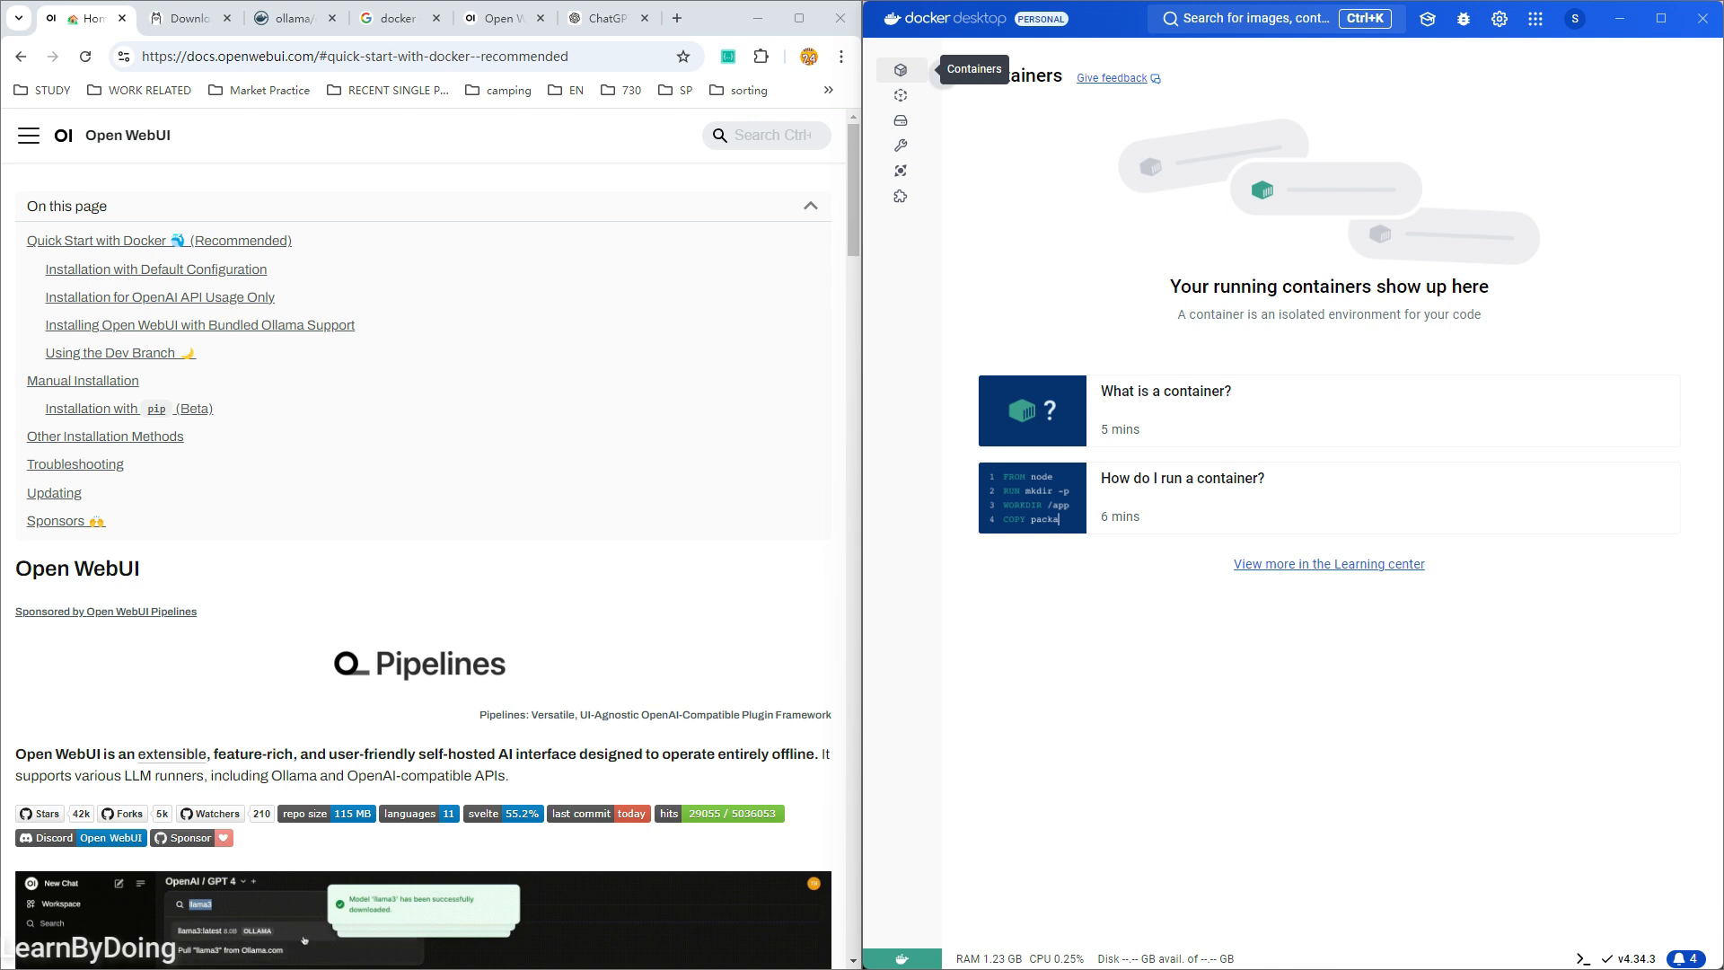
- Copy the docker run command for Open WebUI with Nvidia GPU support from the Open WebUI installation docs
left_click(189, 18)
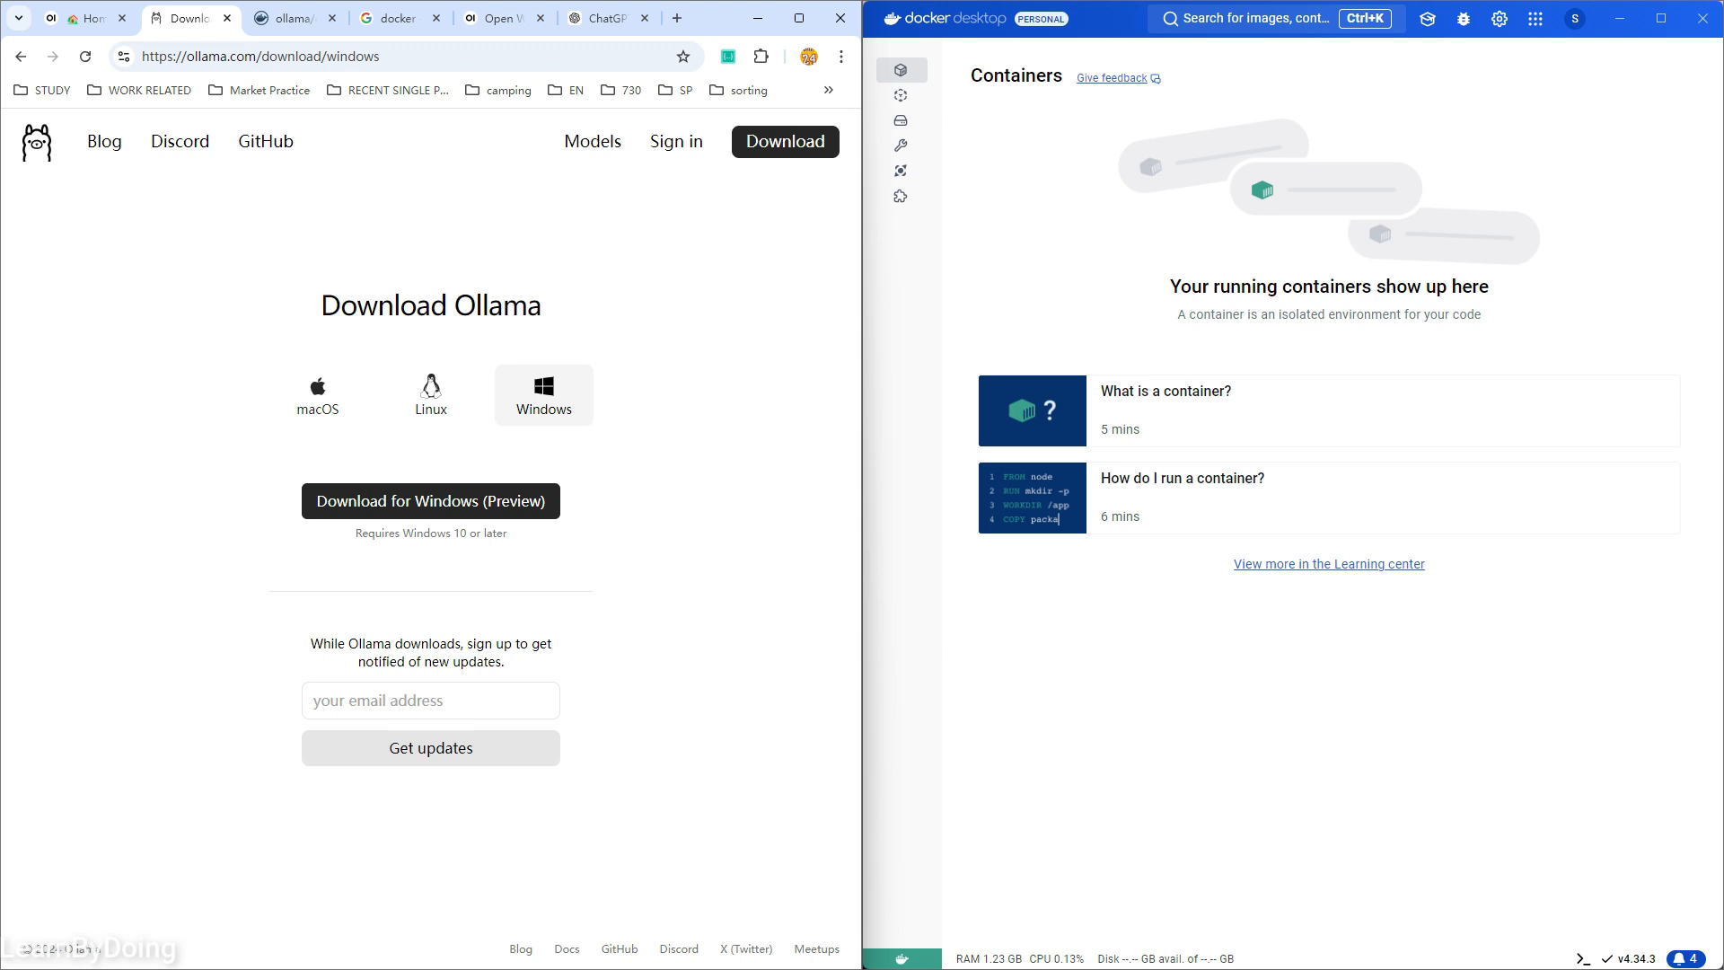
left_click(289, 18)
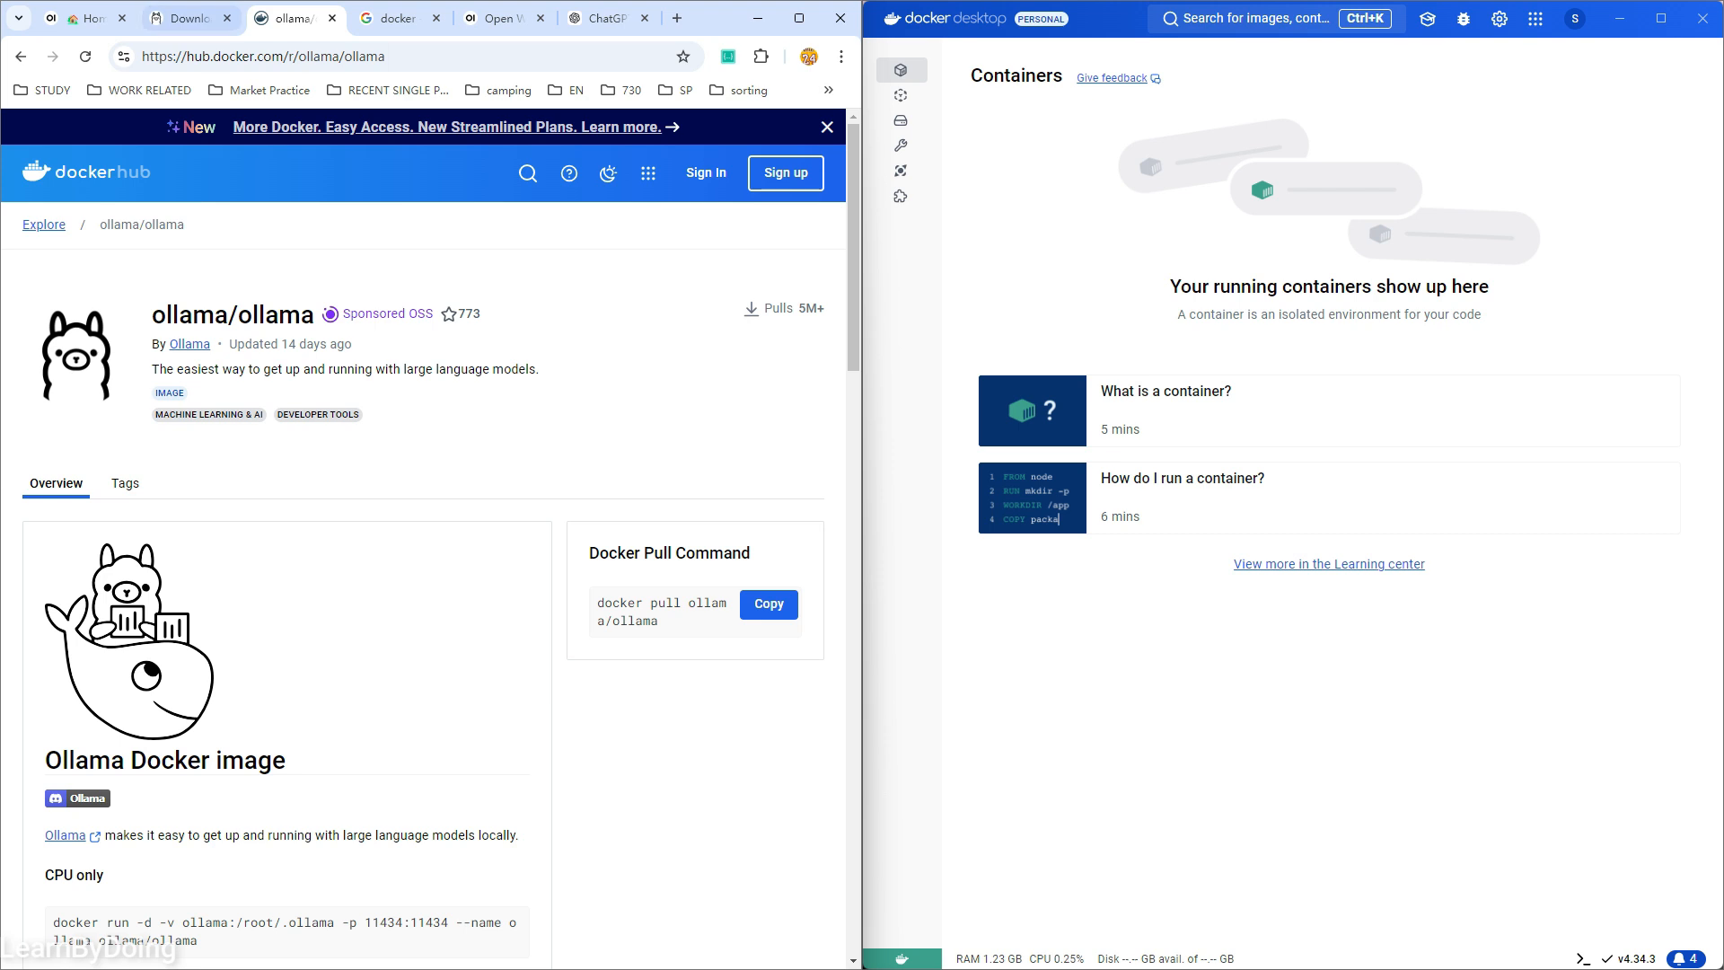
left_click(190, 18)
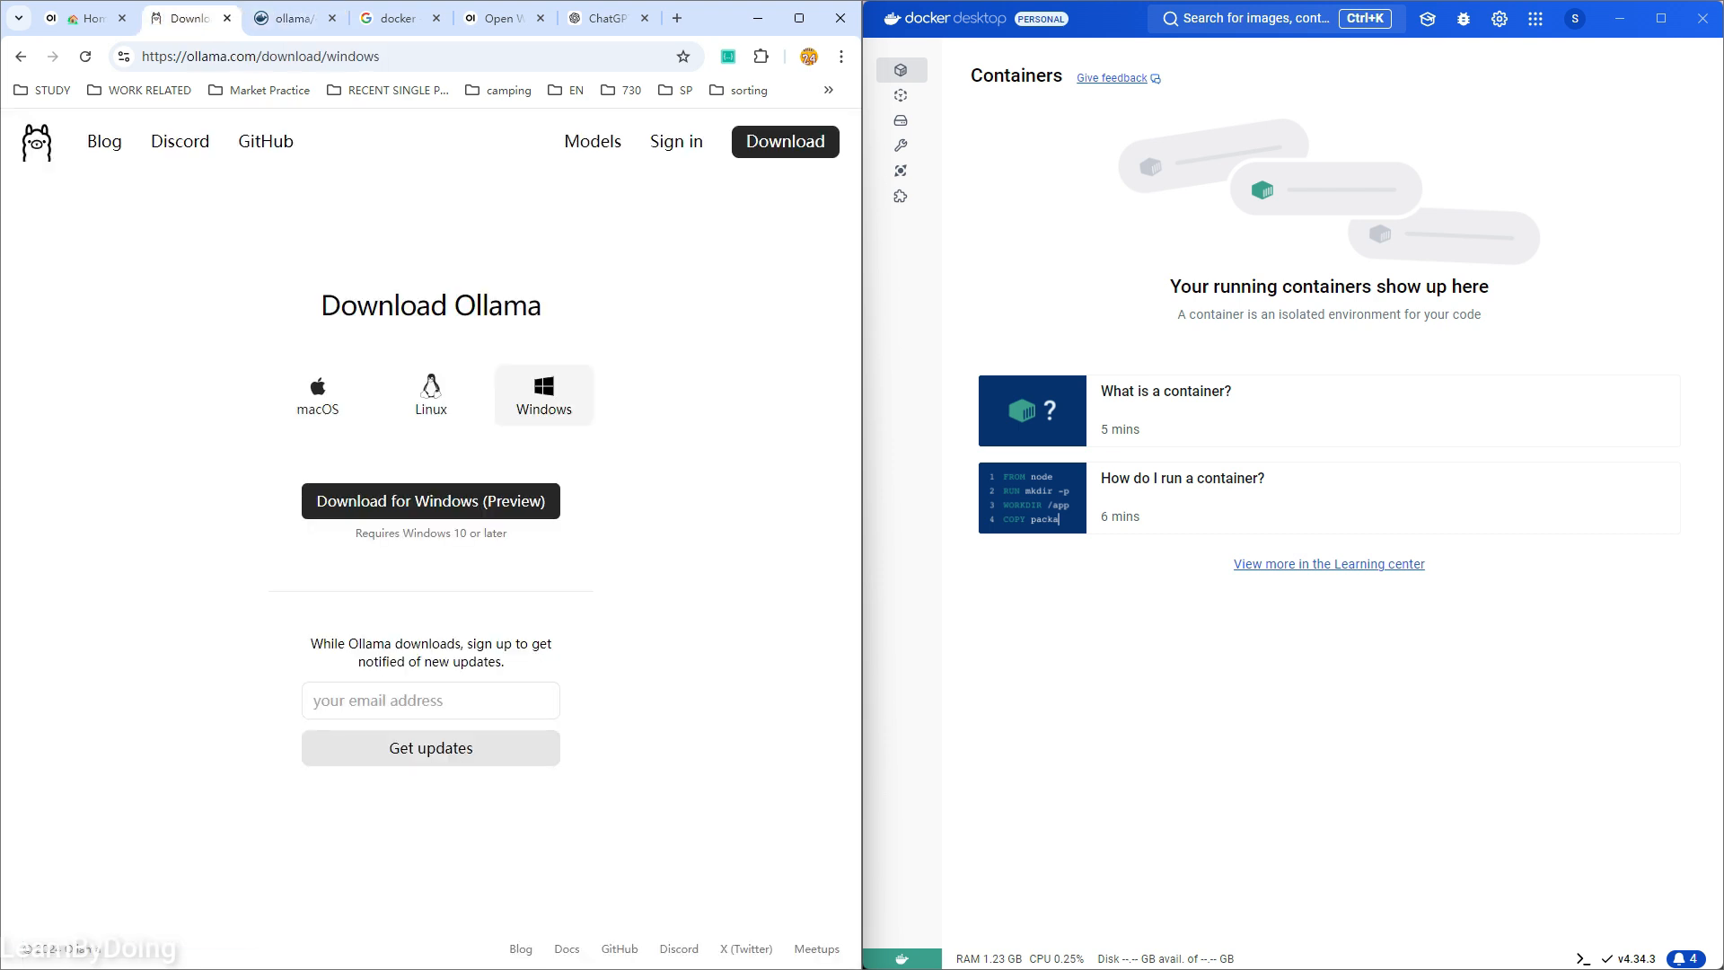
left_click(87, 18)
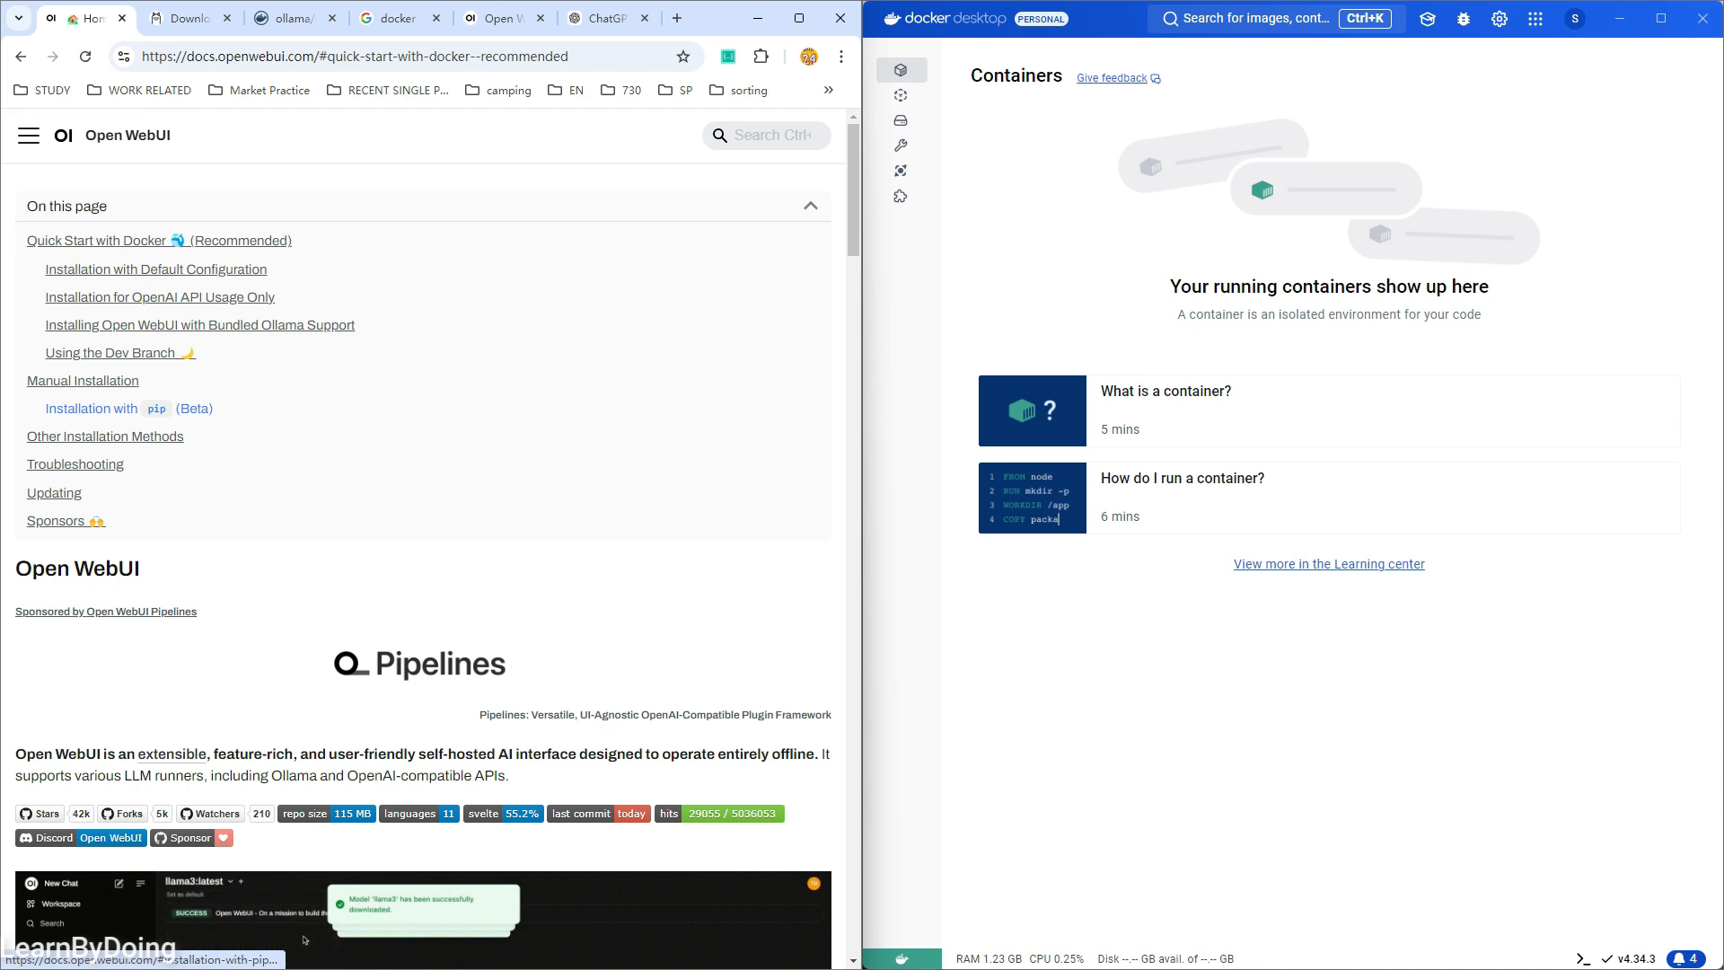
scroll(304, 940, "down", 10)
scroll(777, 748, "down", 5)
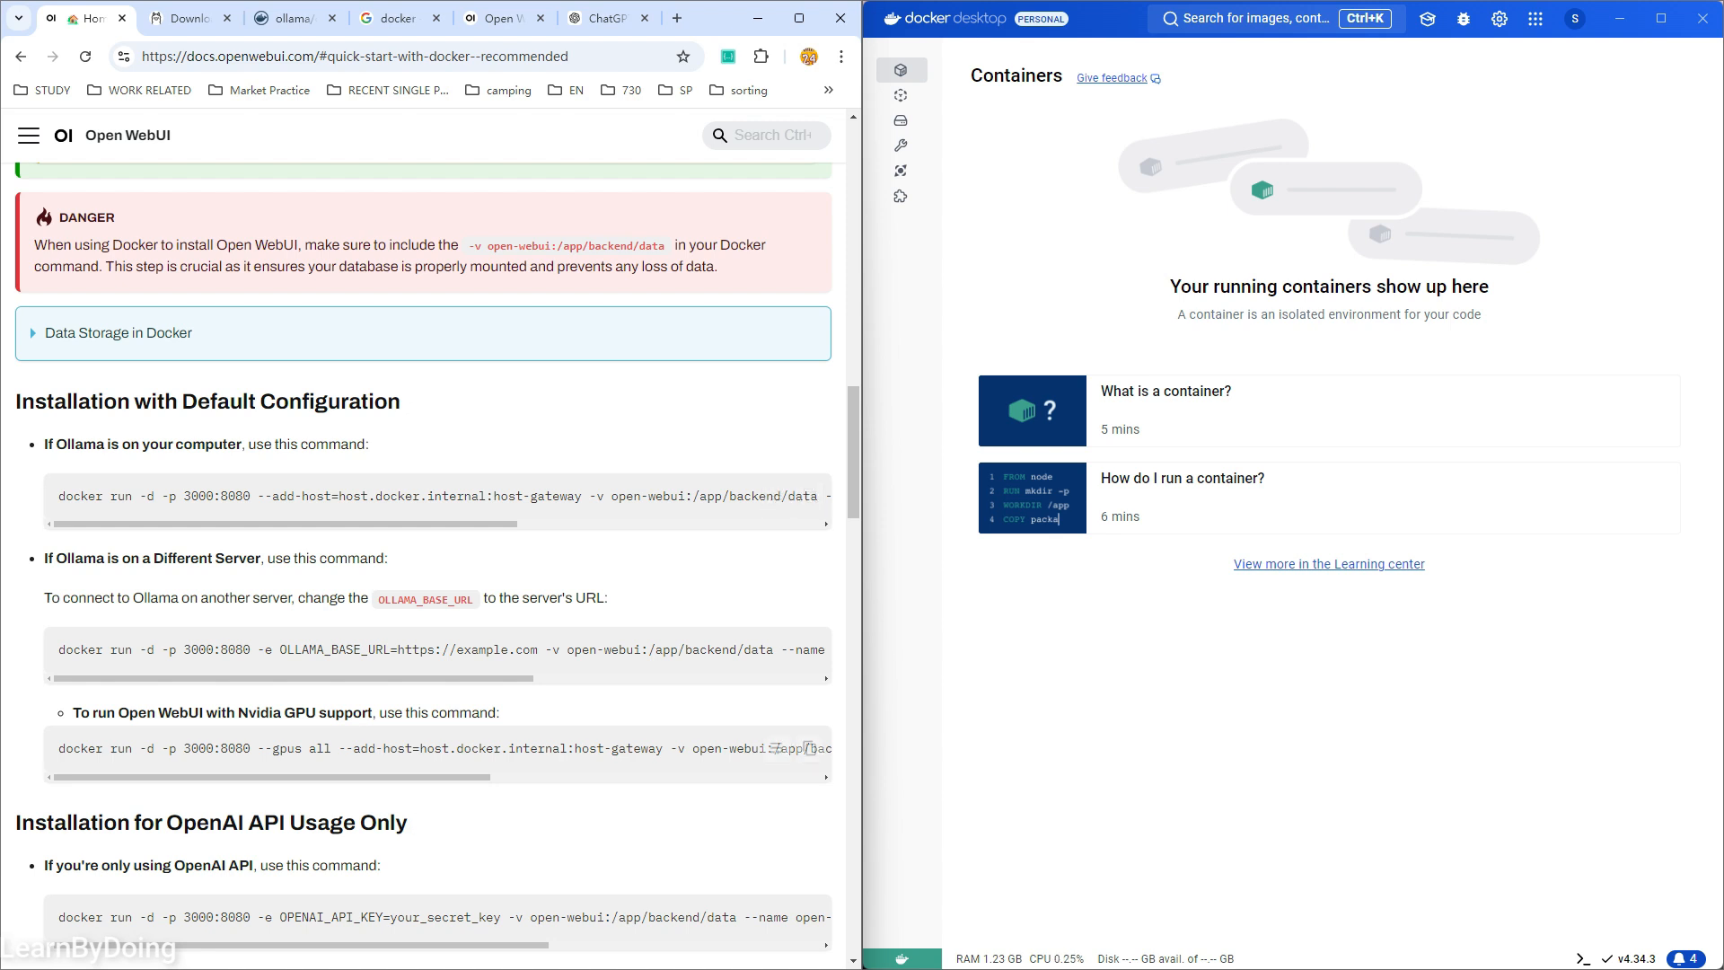
left_click_drag(72, 712, 378, 712)
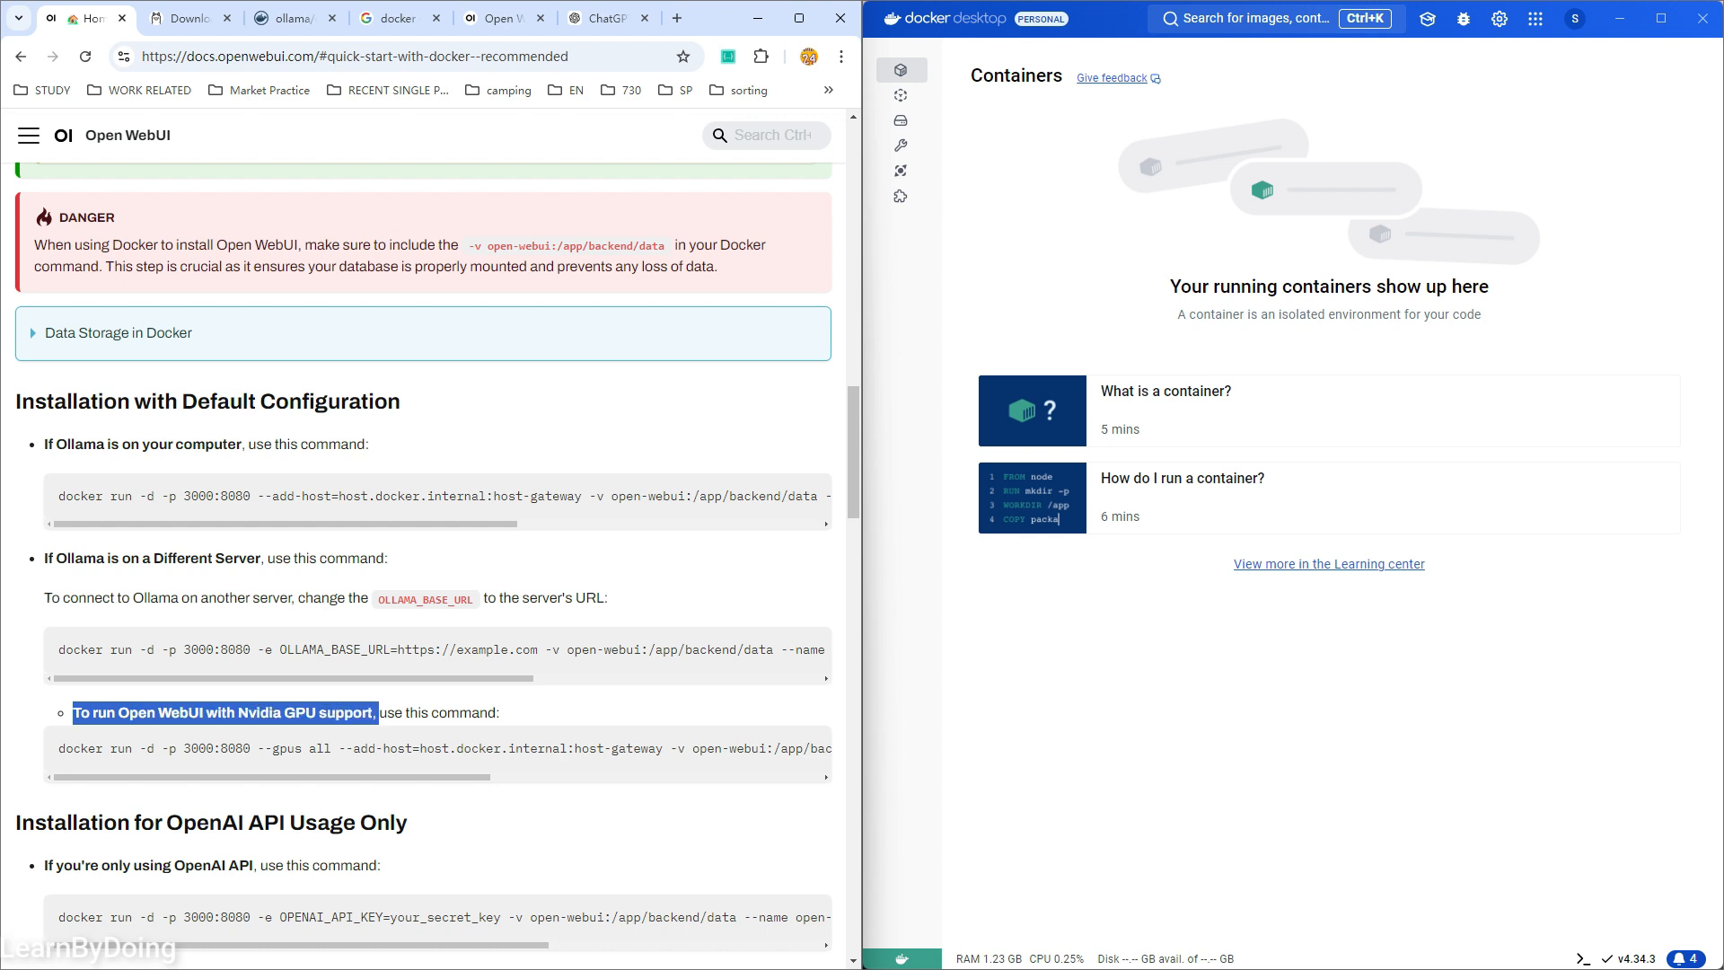
left_click(759, 751)
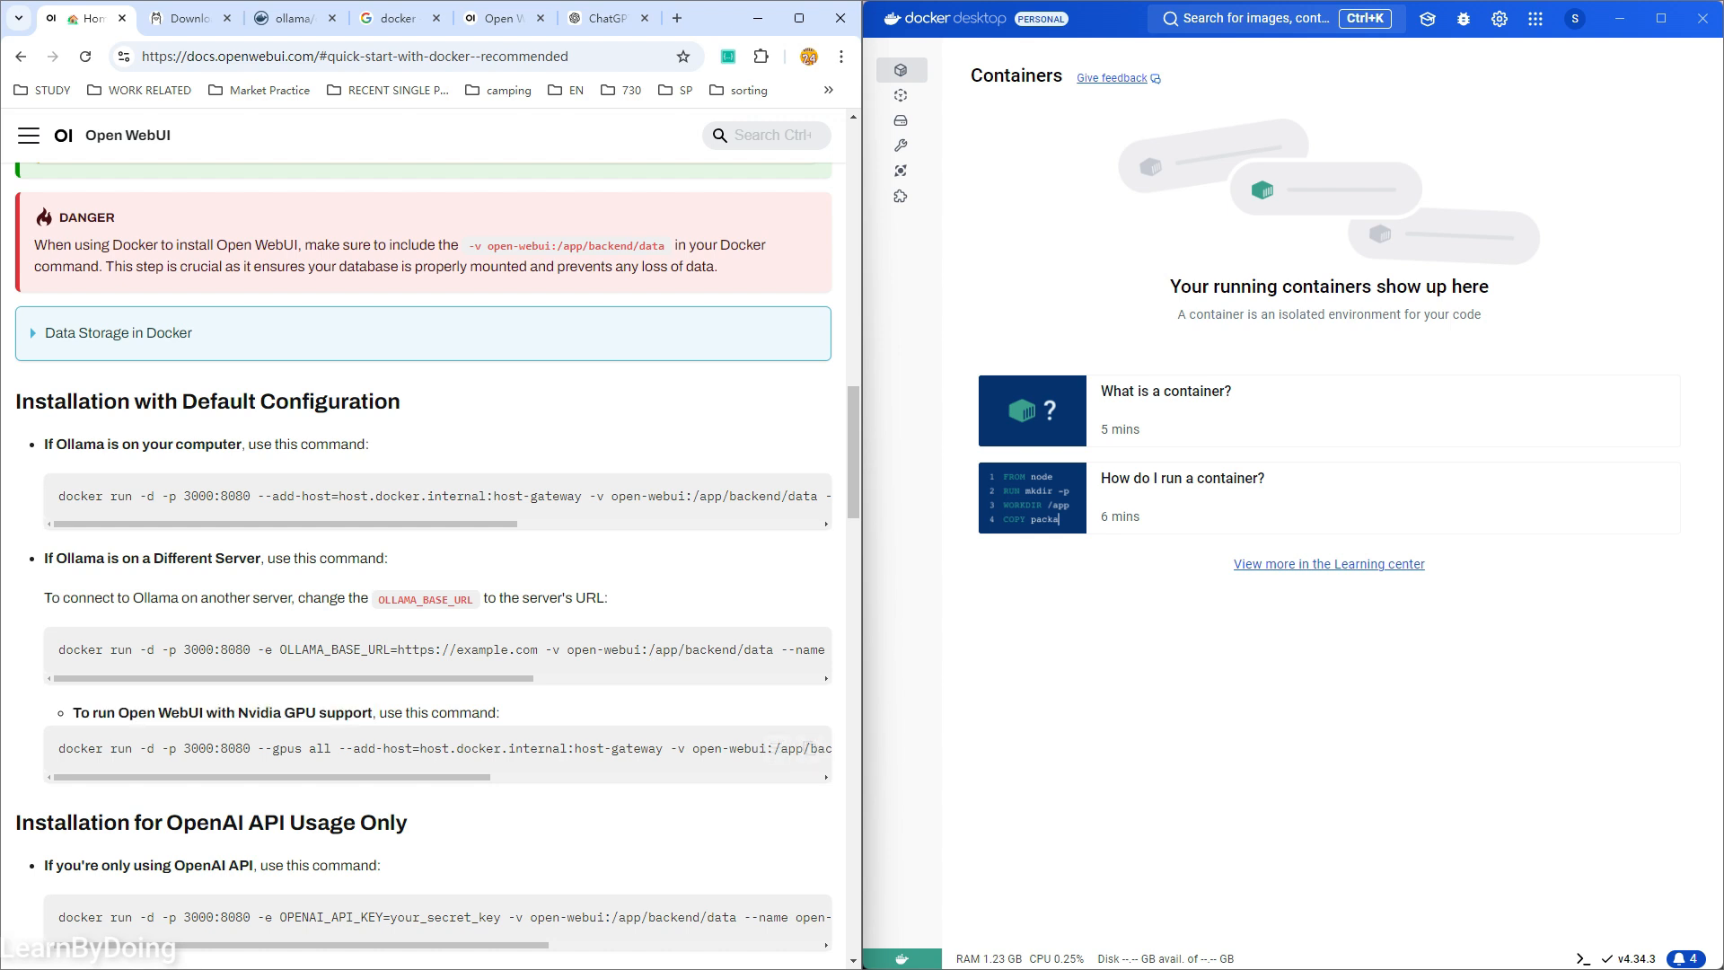
left_click(809, 748)
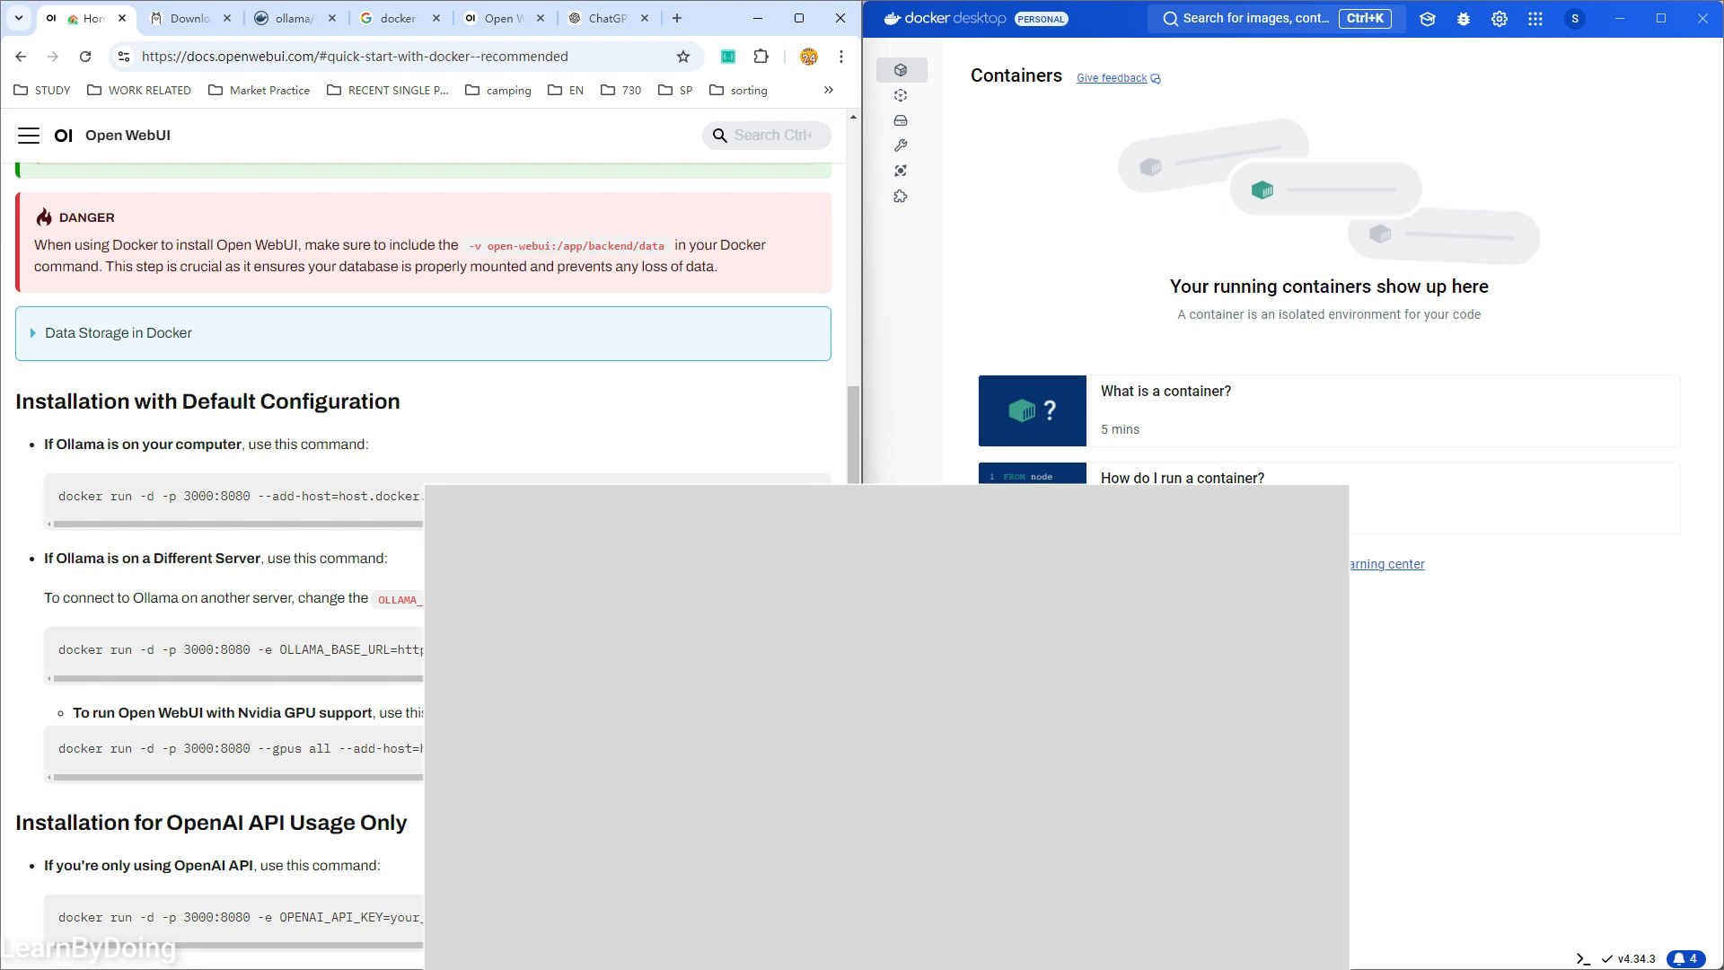
- Open a Command Prompt and run the copied docker command that creates the open-webui container from the cuda image
key("super")
left_click(244, 948)
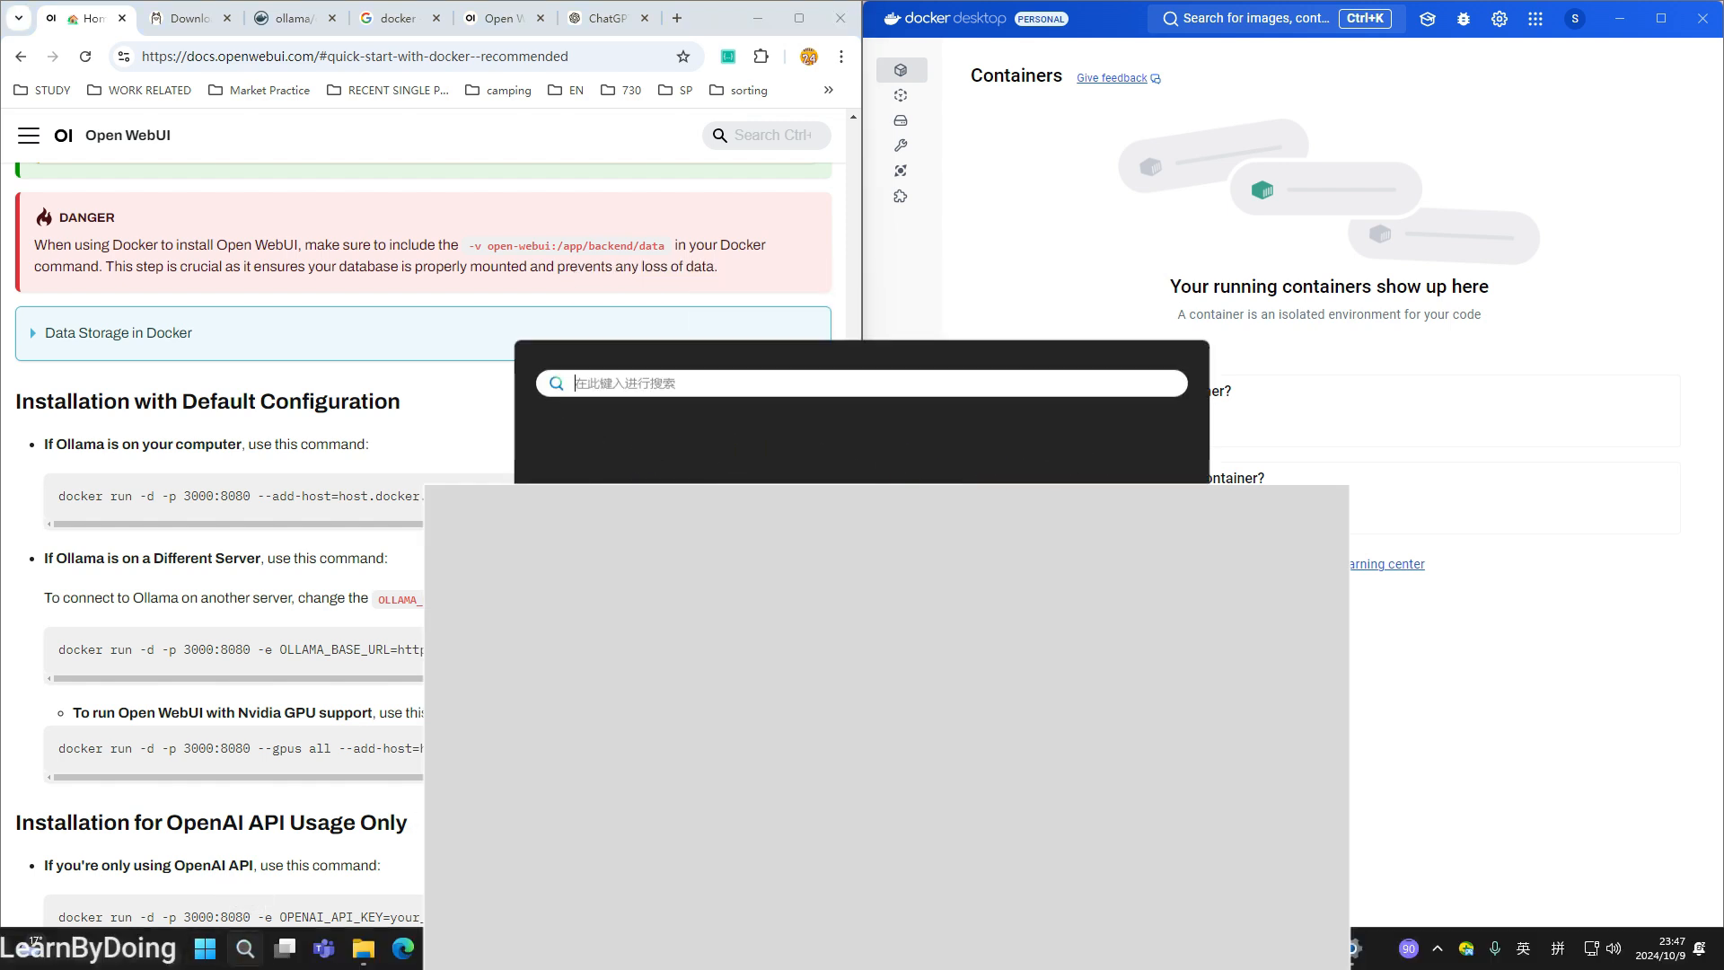
type("cmd")
key("Return")
key("ctrl+v")
key("Return")
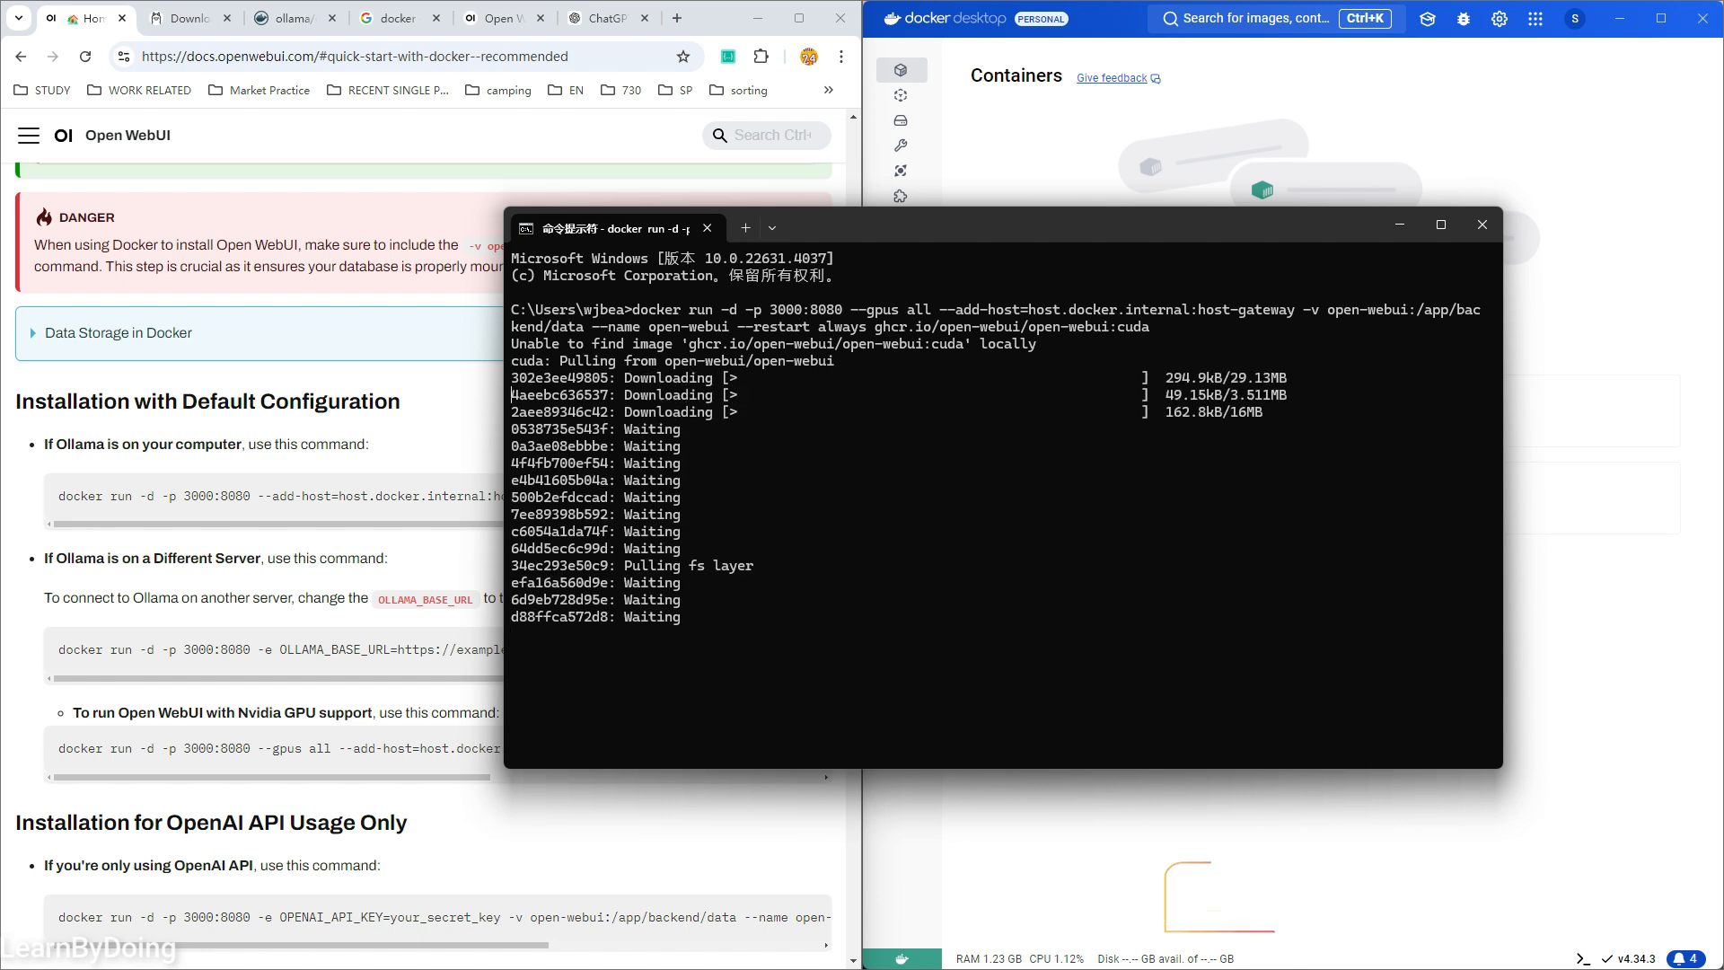
- Download Ollama for Windows from the Ollama site and install it with OllamaSetup.exe
left_click(190, 18)
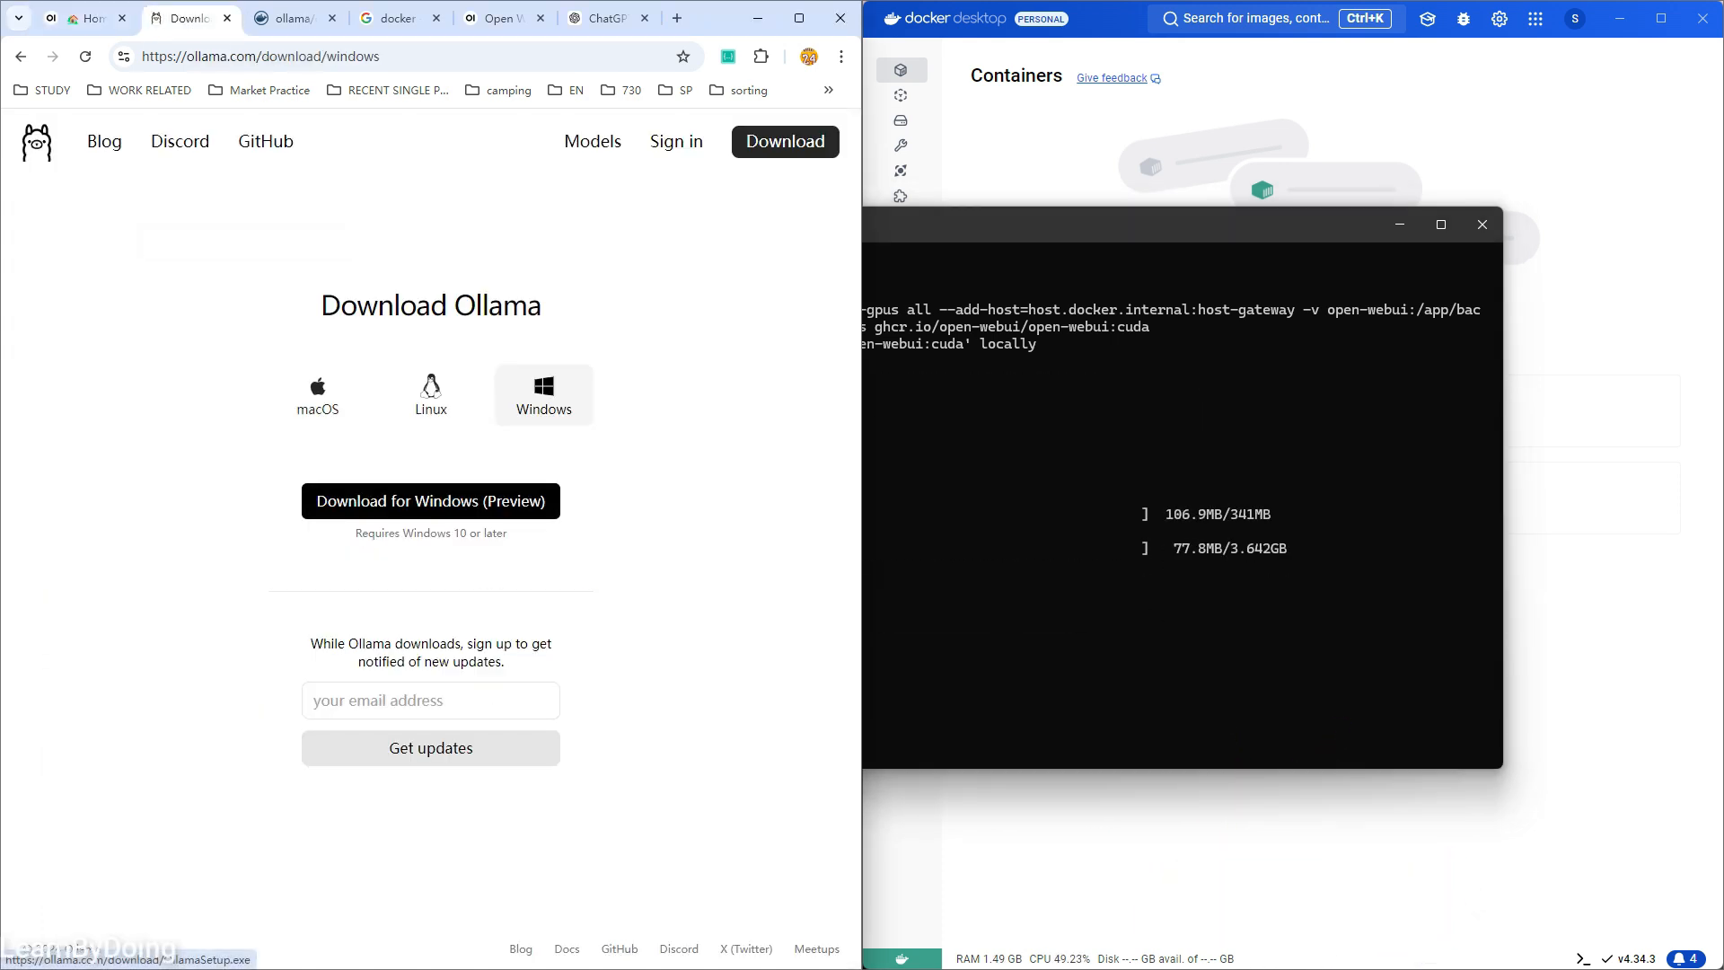
left_click(431, 501)
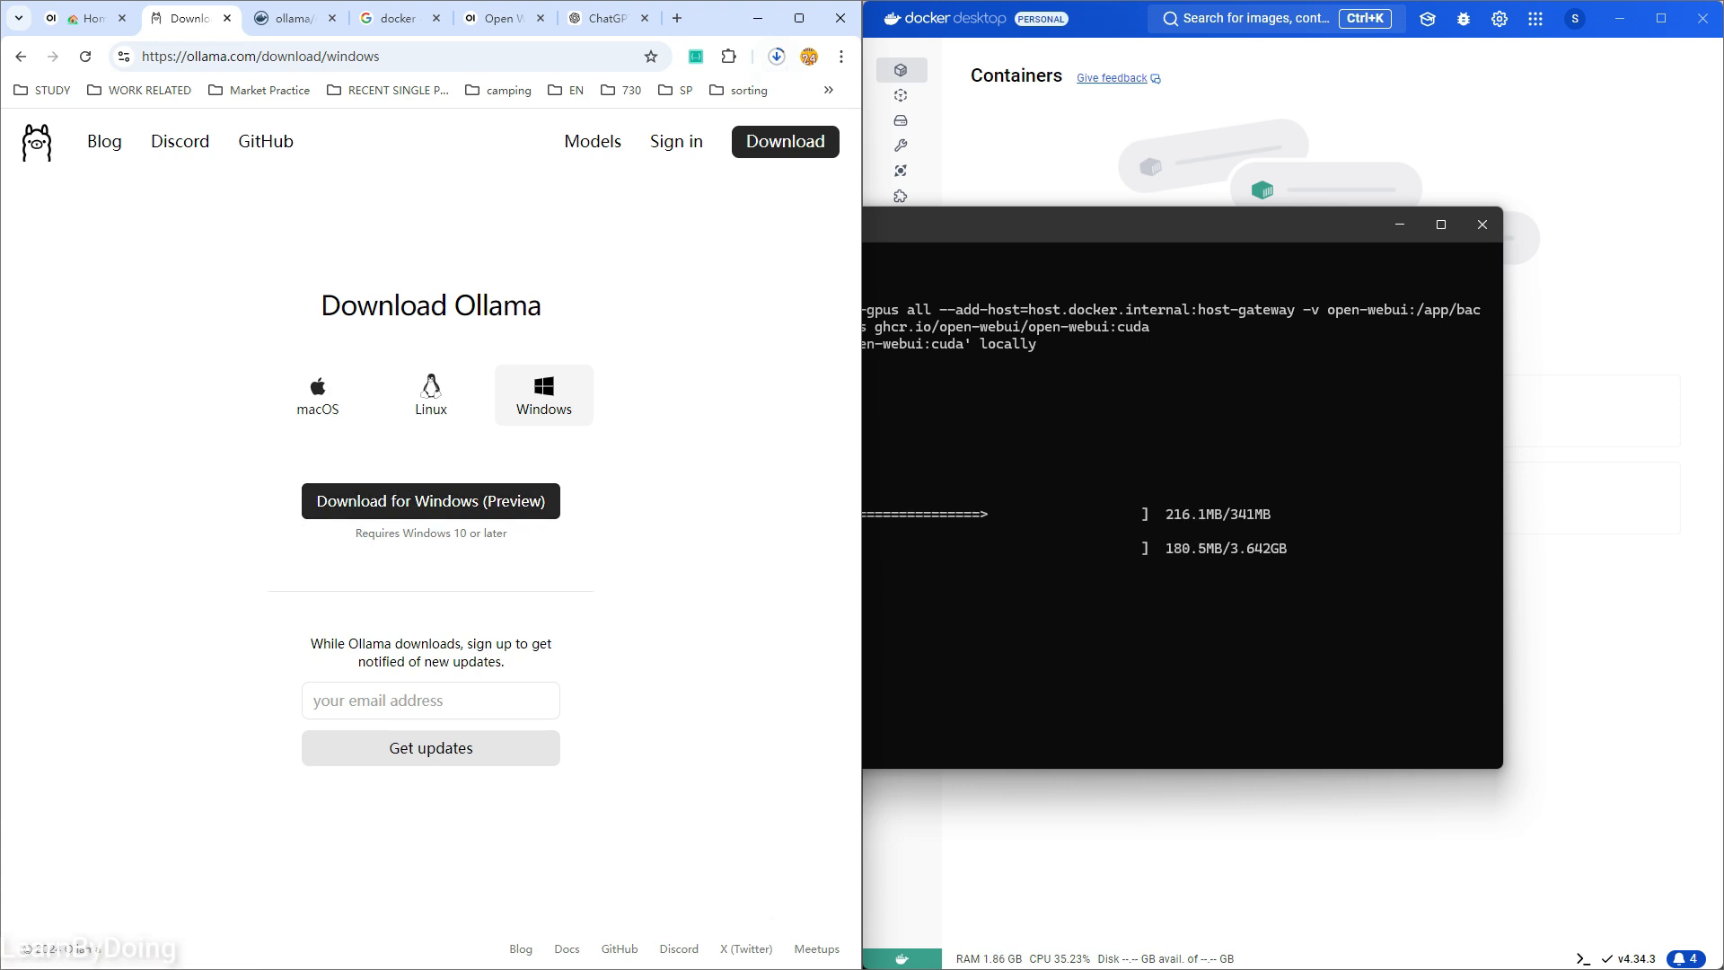
left_click(776, 56)
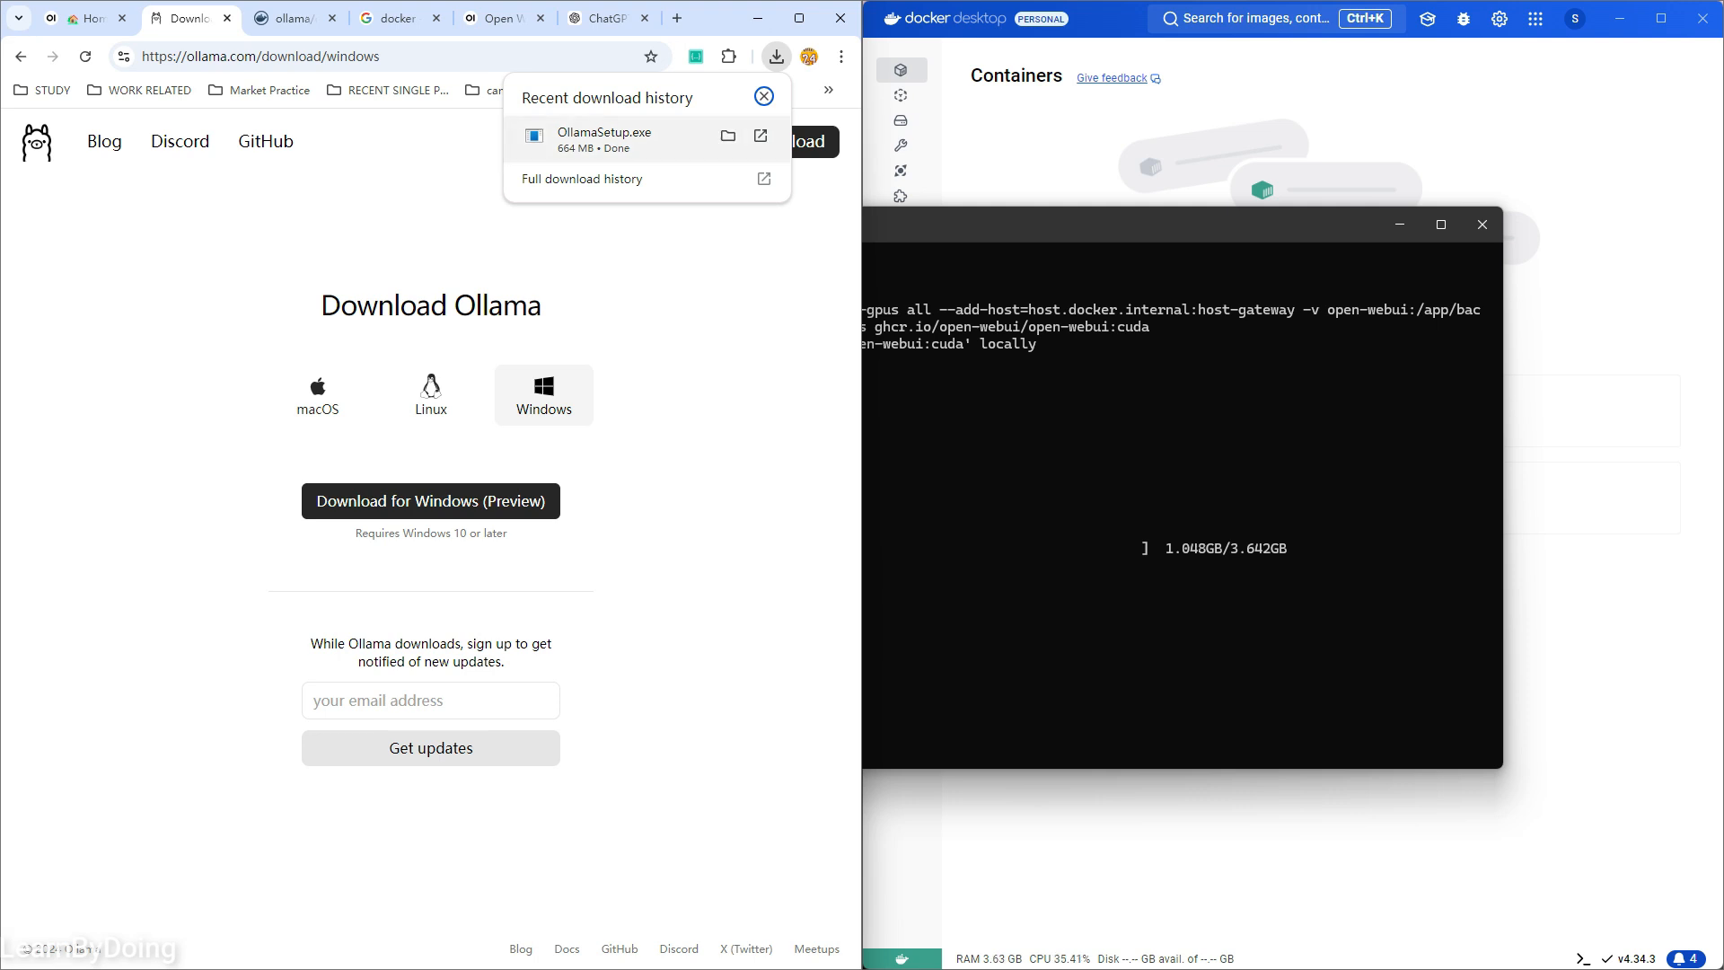
left_click(605, 139)
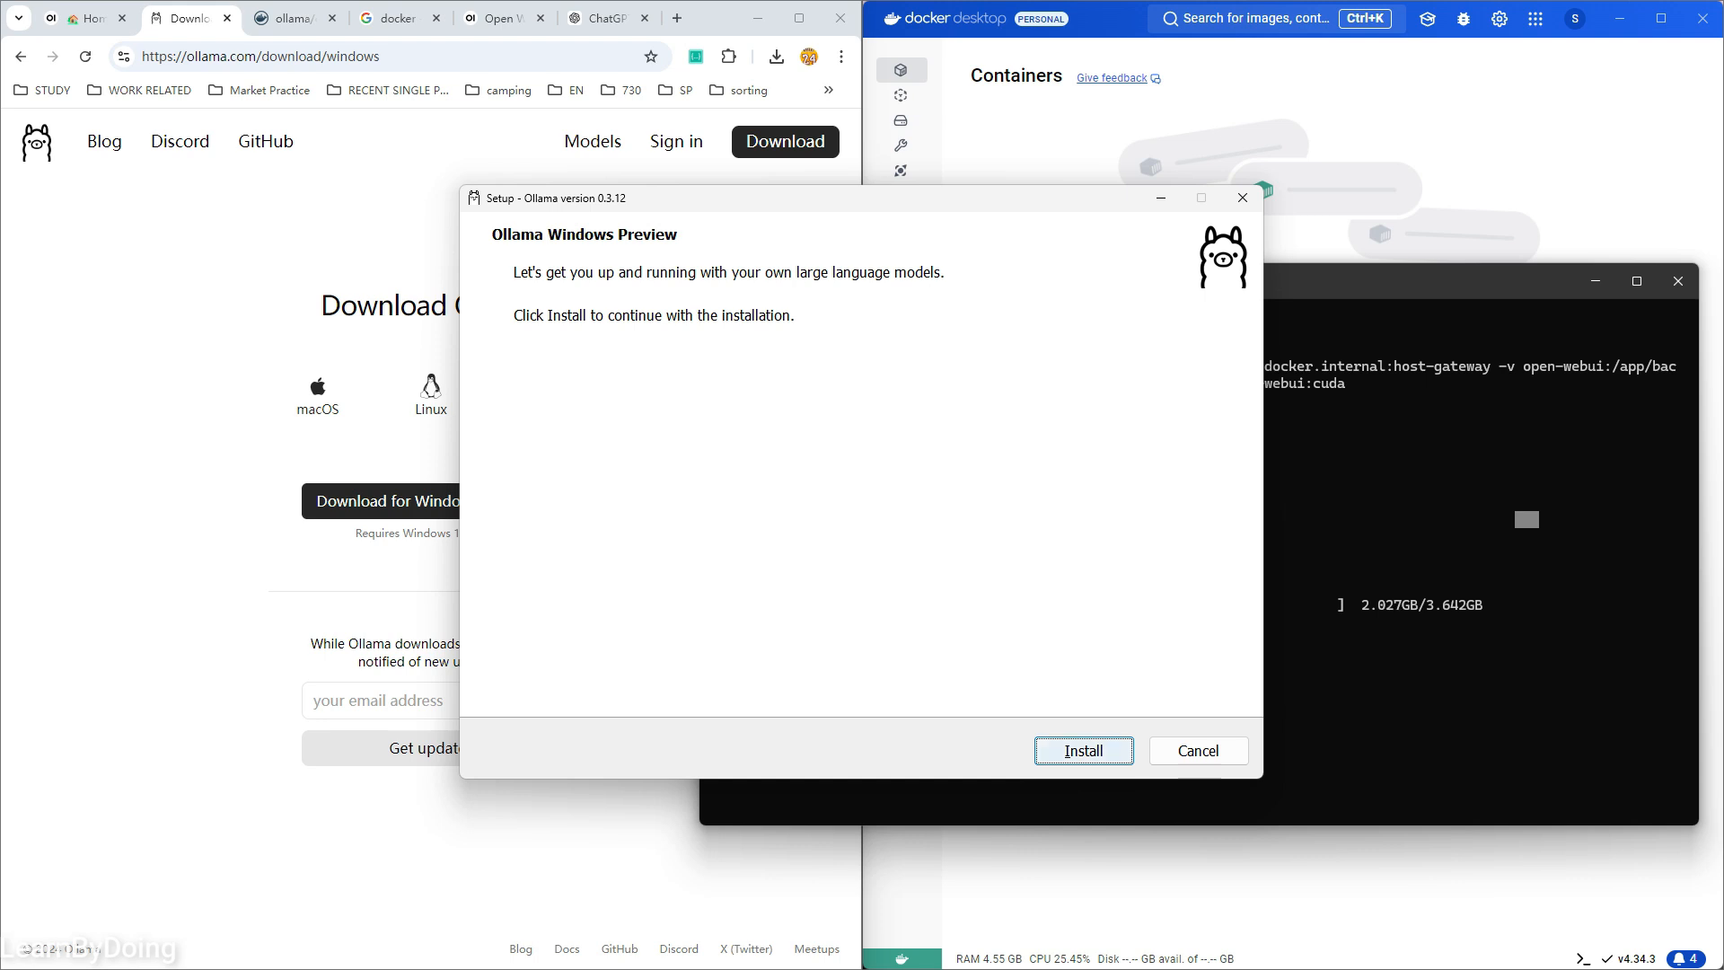
key("Return")
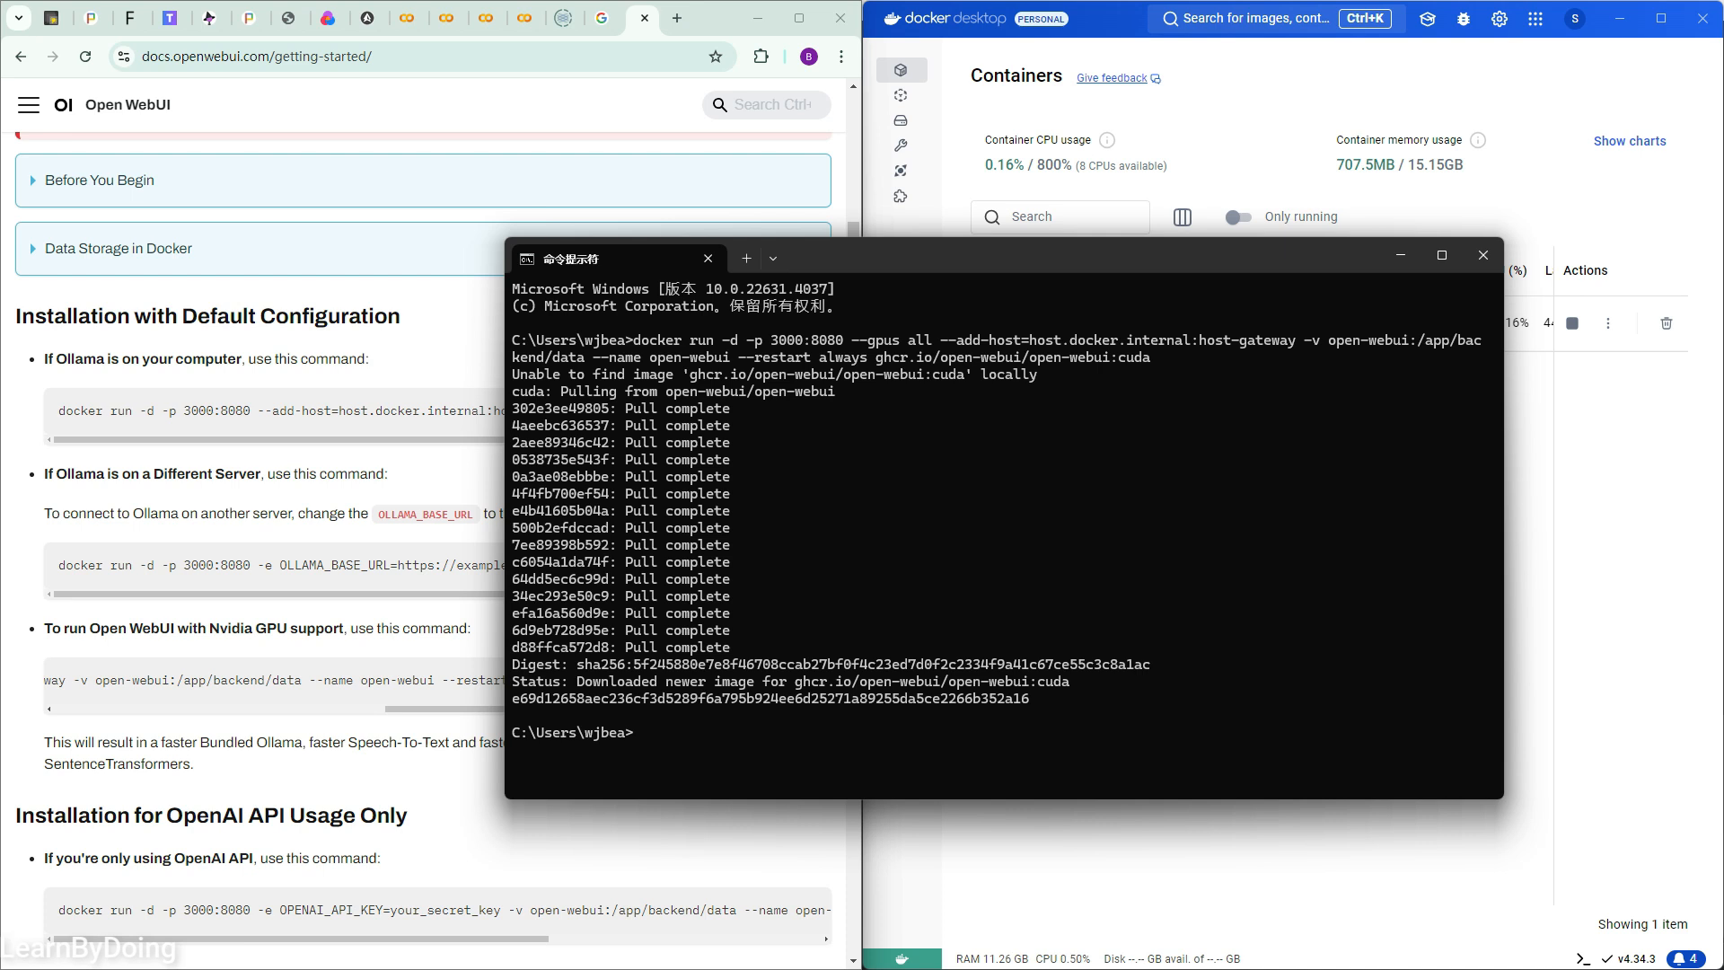
- Check the Ollama installation by running the ollama command in the Command Prompt
type("ollma")
key("Return")
type("ollama")
key("Return")
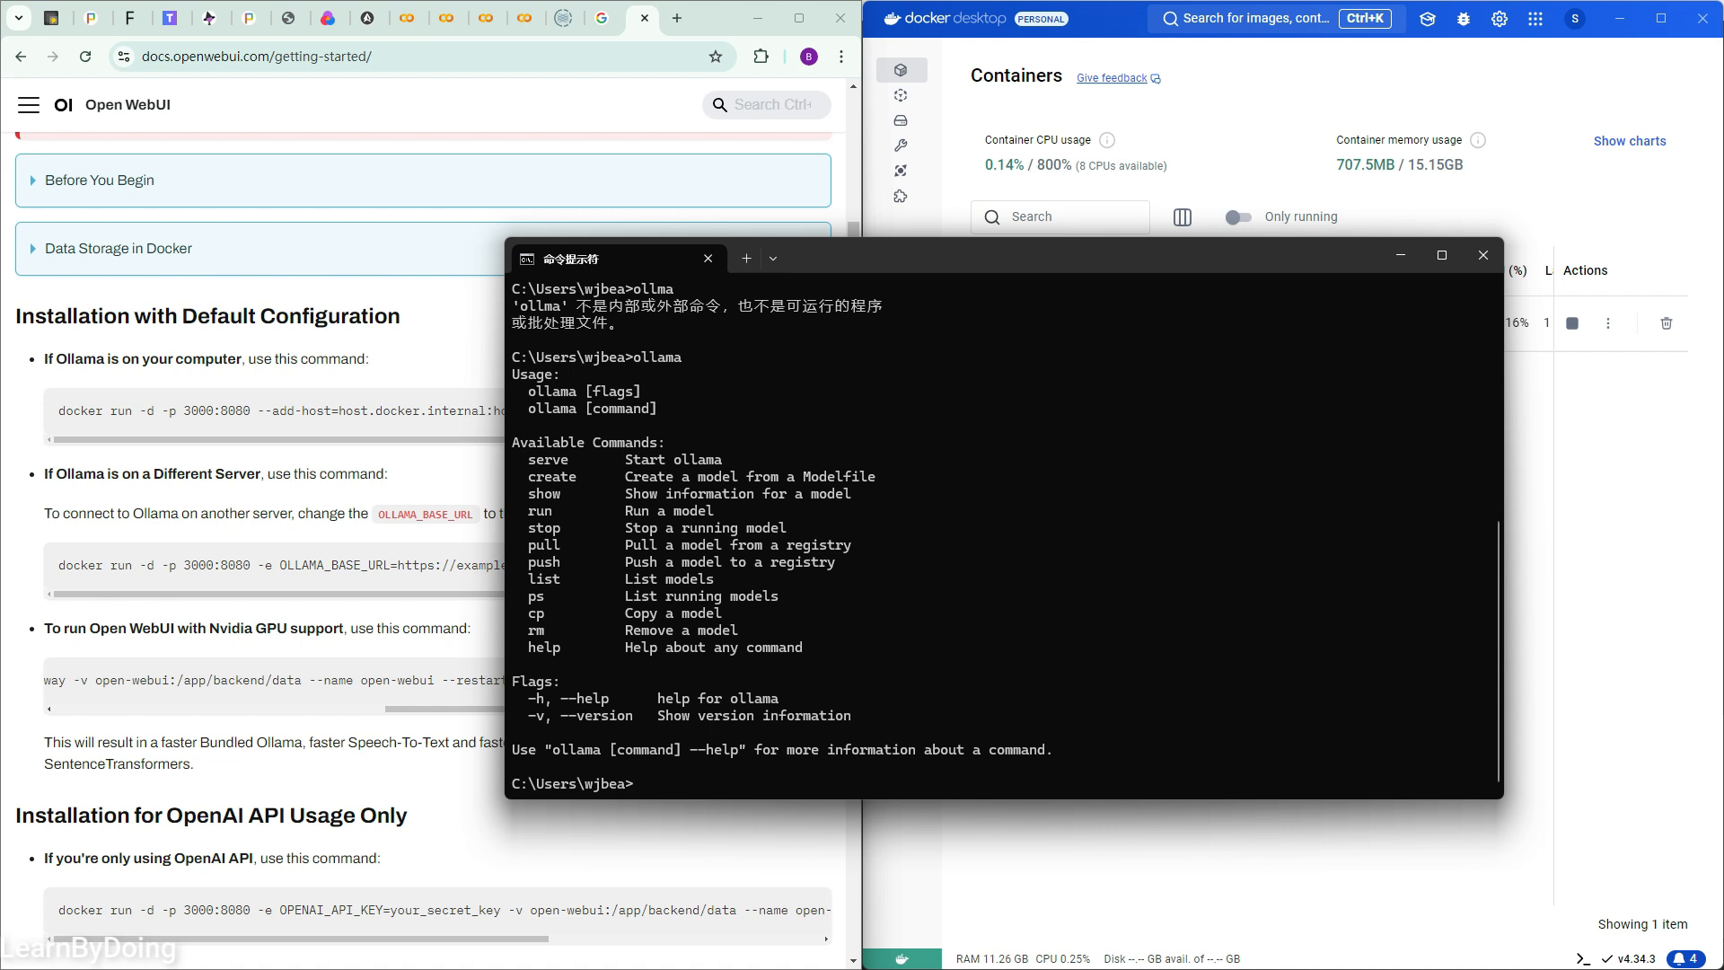
- Open the open-webui container's web page from its 3000:8080 port link in Docker Desktop
left_click(1248, 106)
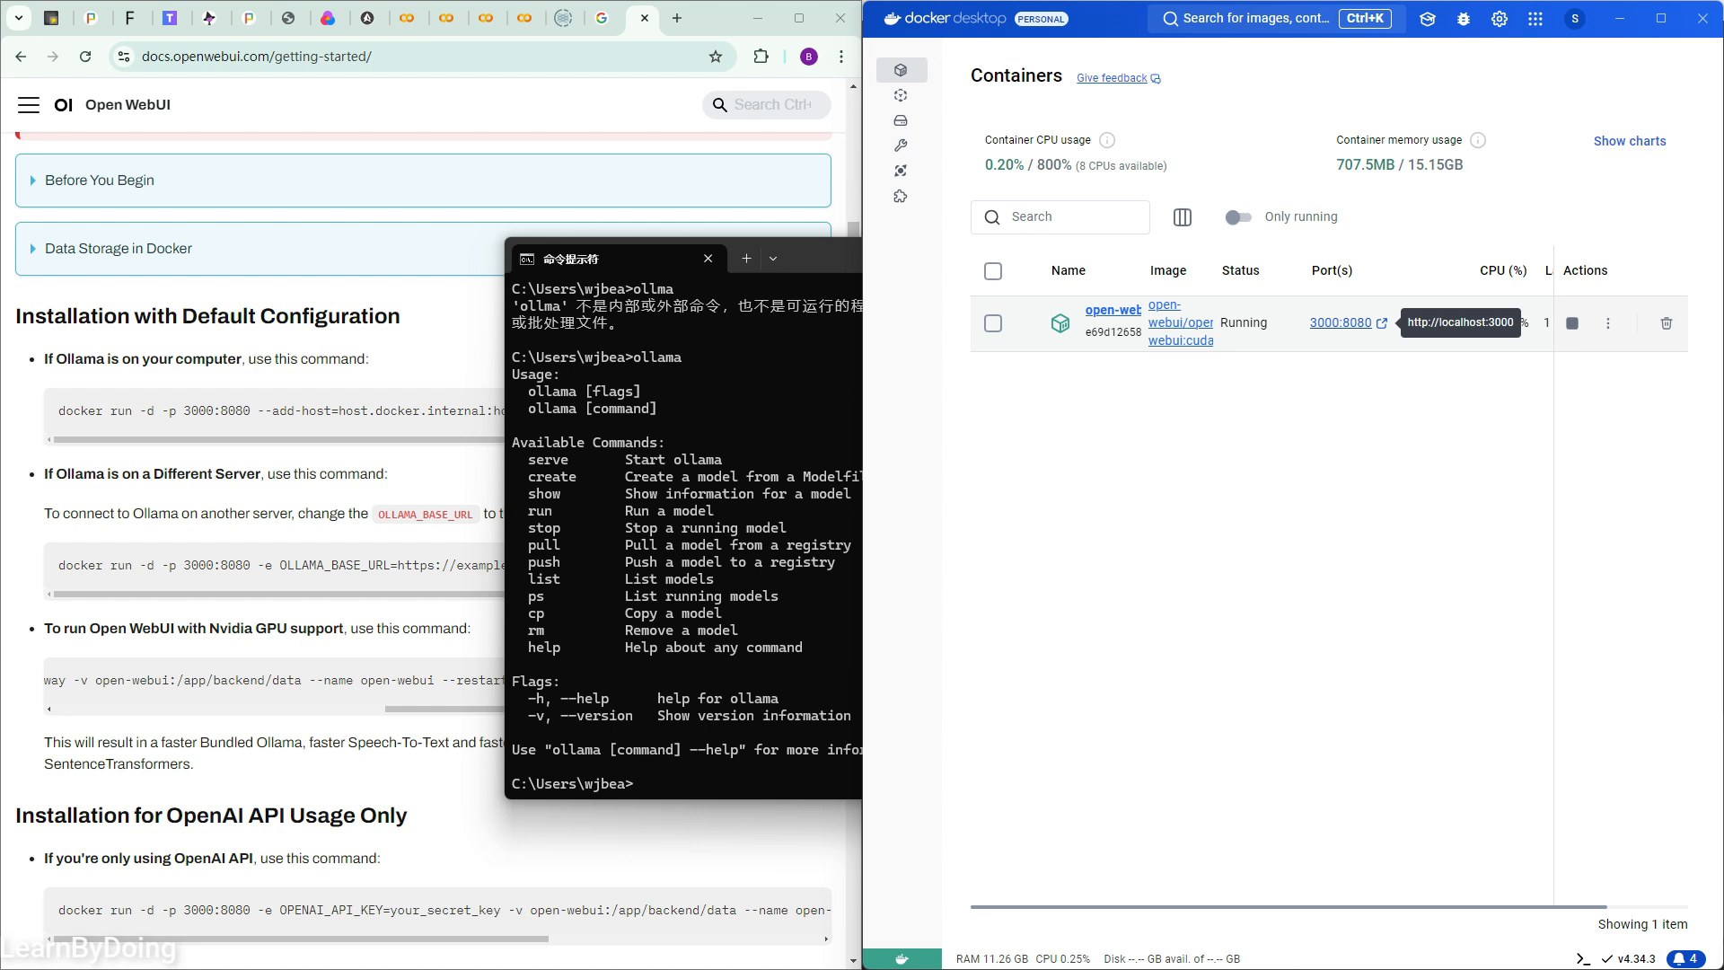
left_click(1340, 324)
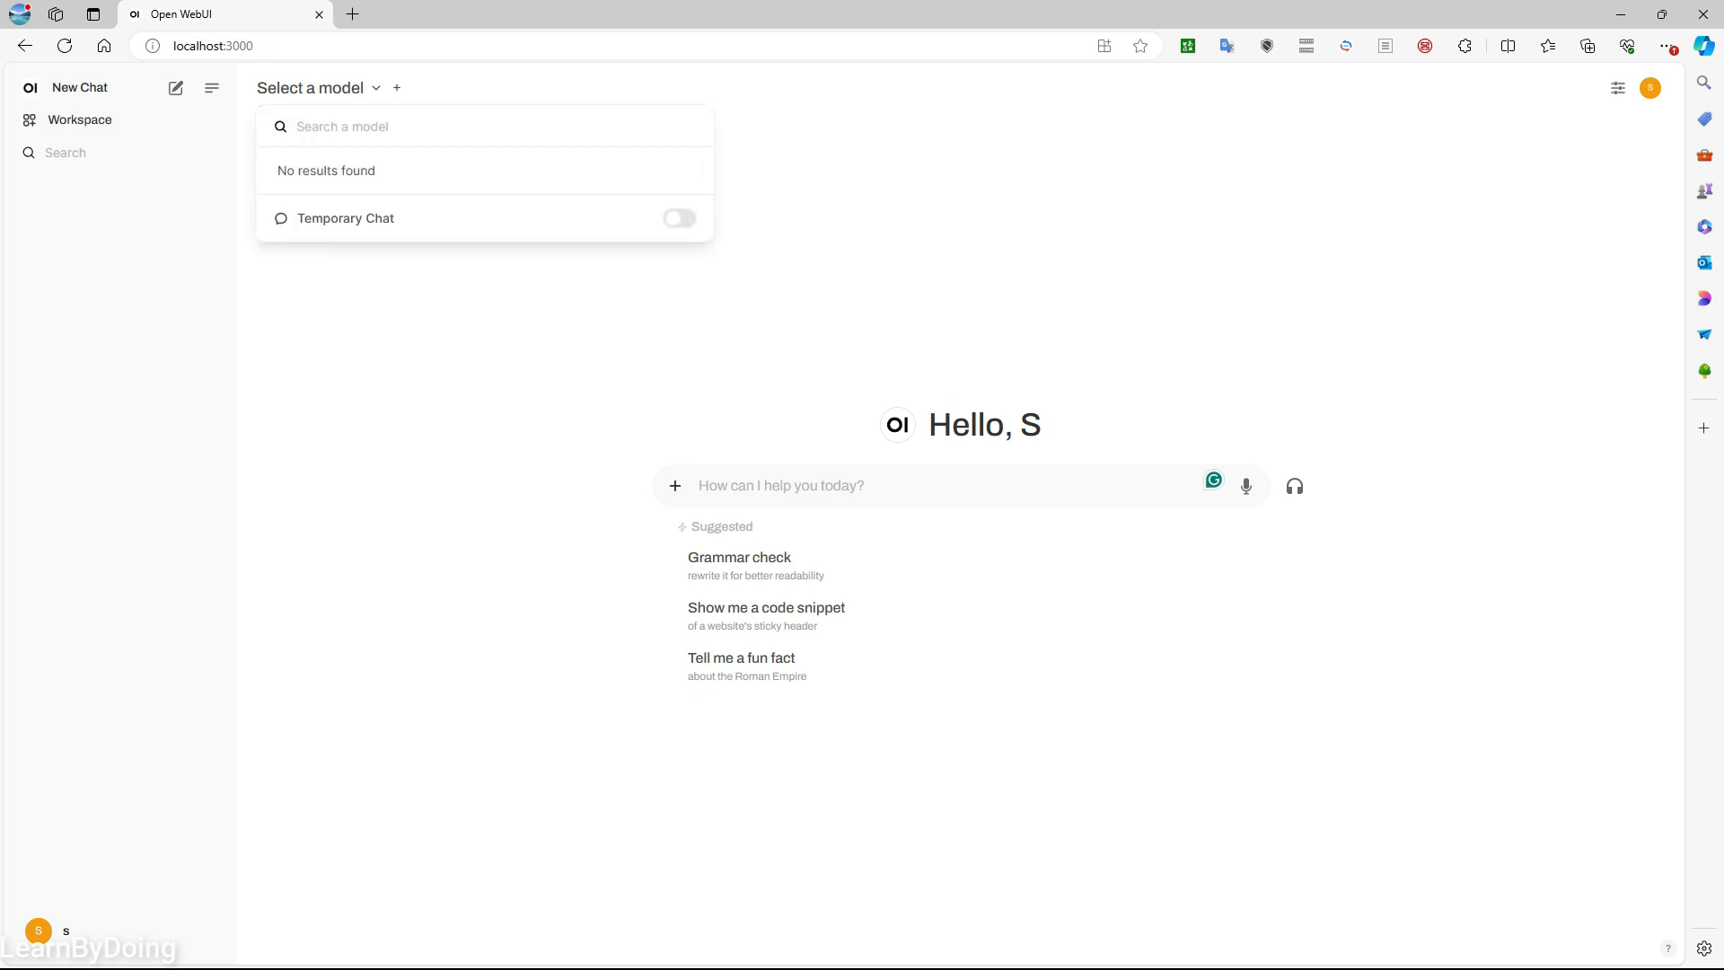
key("Escape")
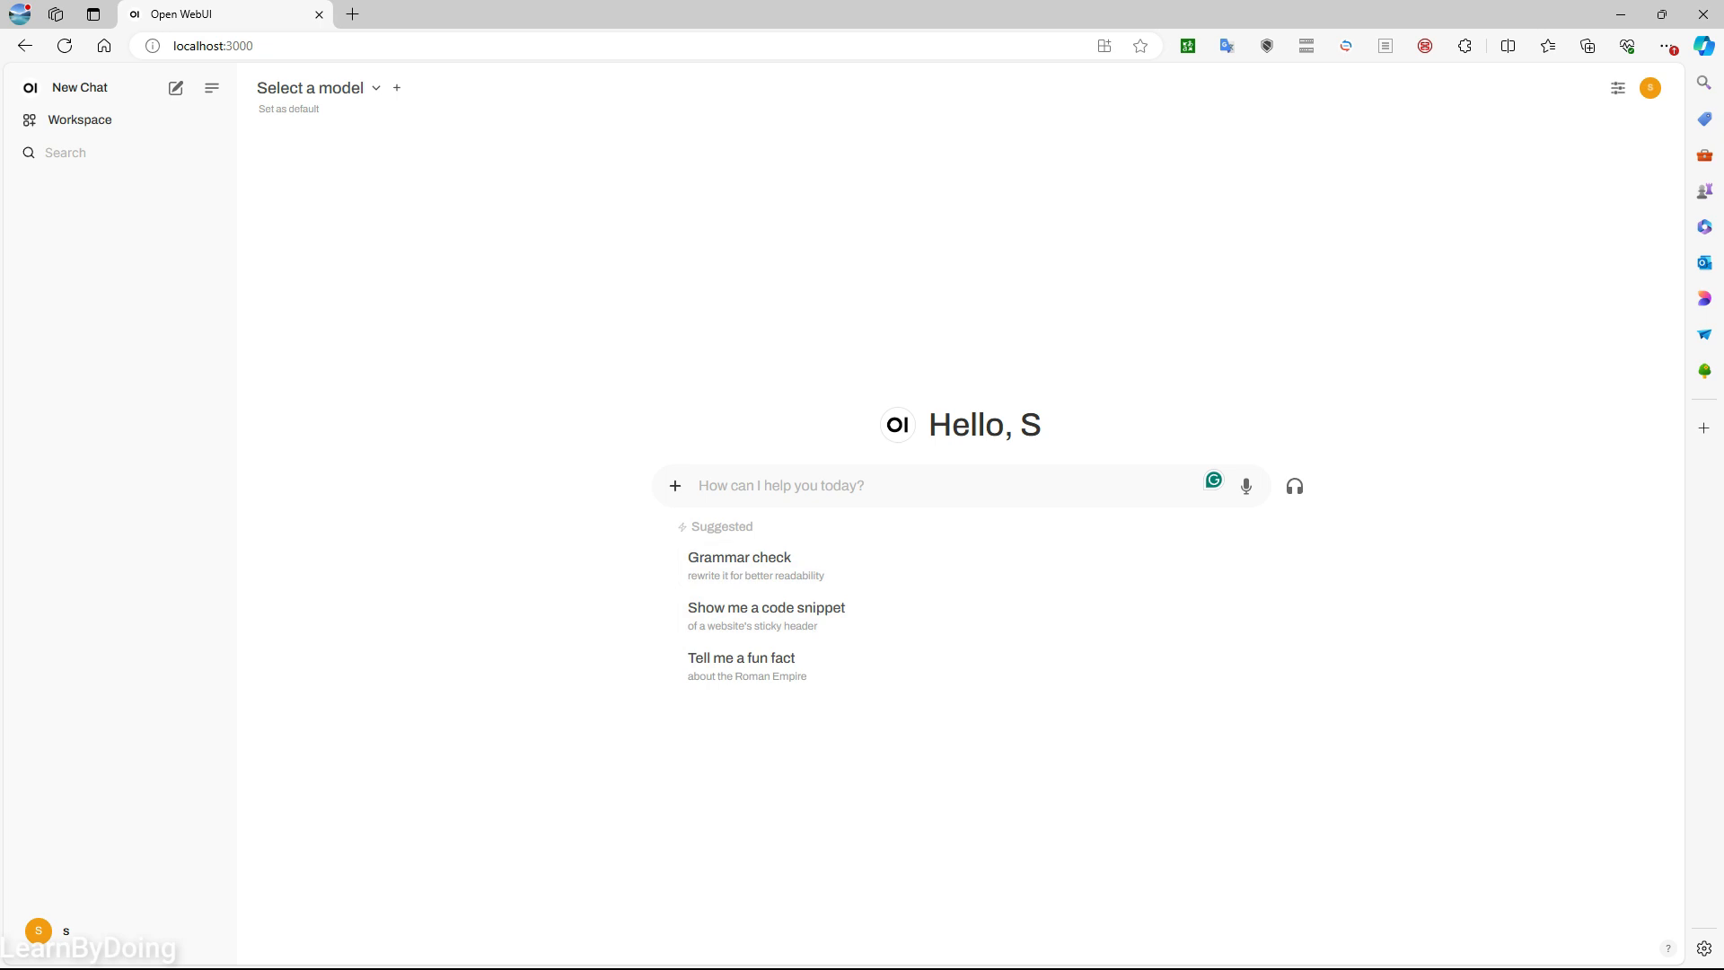
- Switch to the Command Prompt, try to start the Ollama server with ollama serve, and list the installed models
key("super")
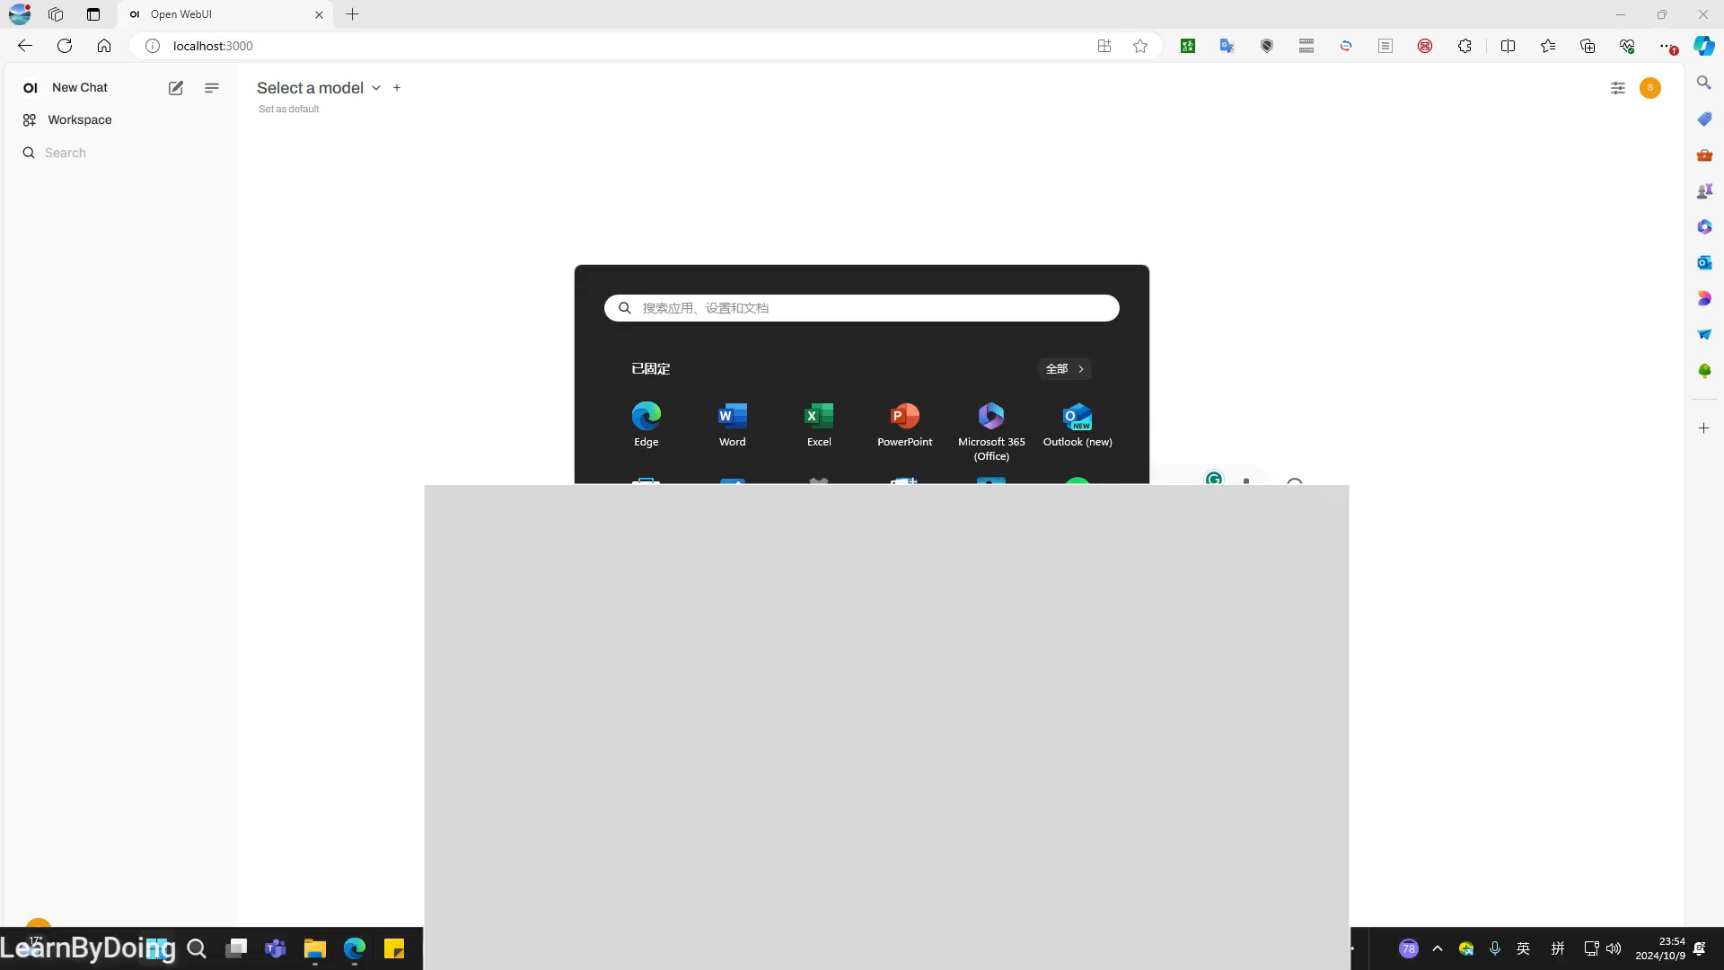
key("alt+Tab")
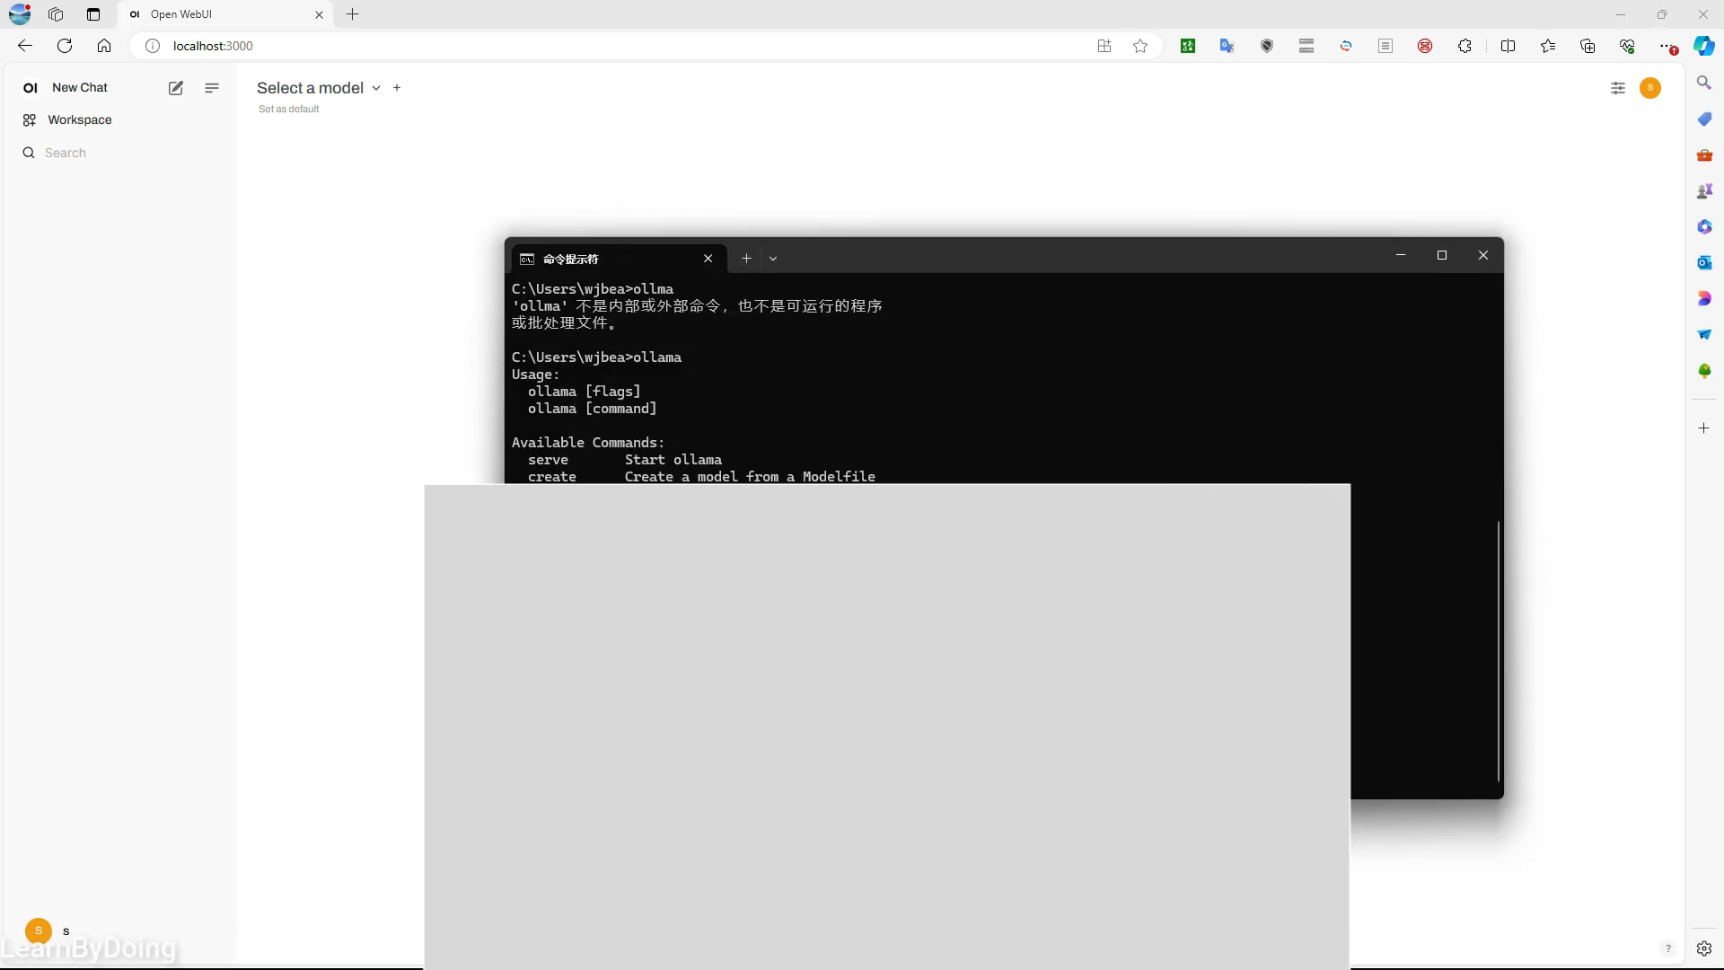
type("ollama serve")
key("Return")
type("ollama list")
key("Return")
- Pull the llama3.2:1b model with Ollama and list the installed models with ollama list
type("ollama pull llama3.2:1b")
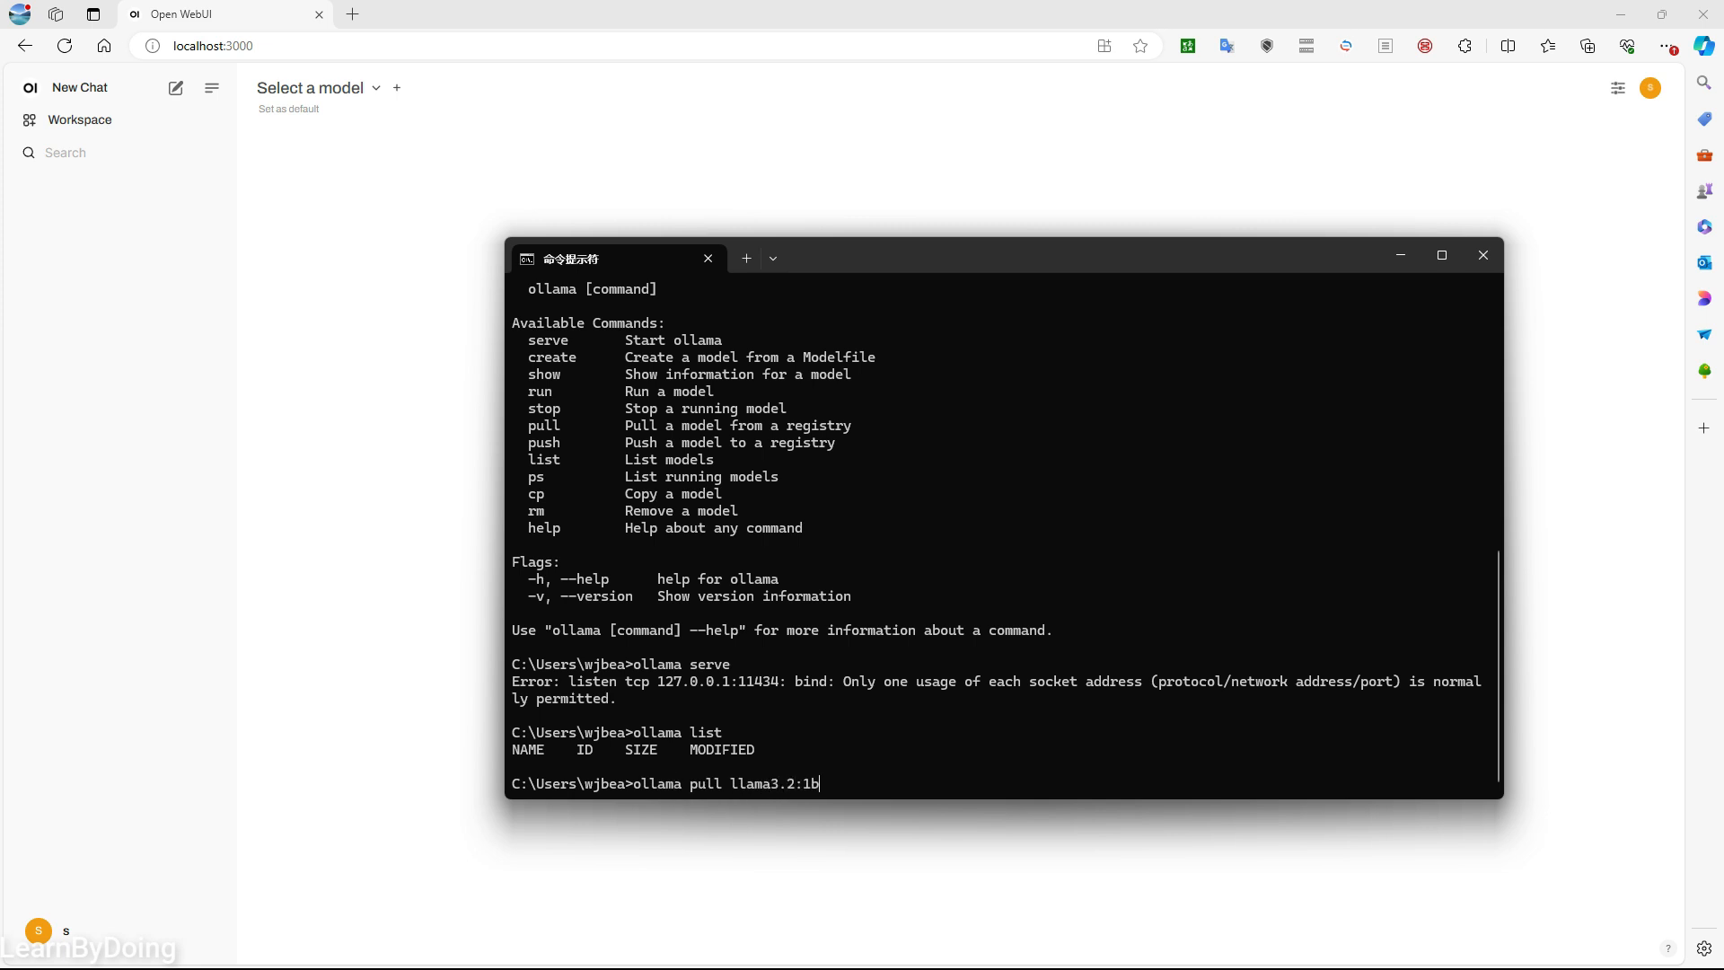
key("Return")
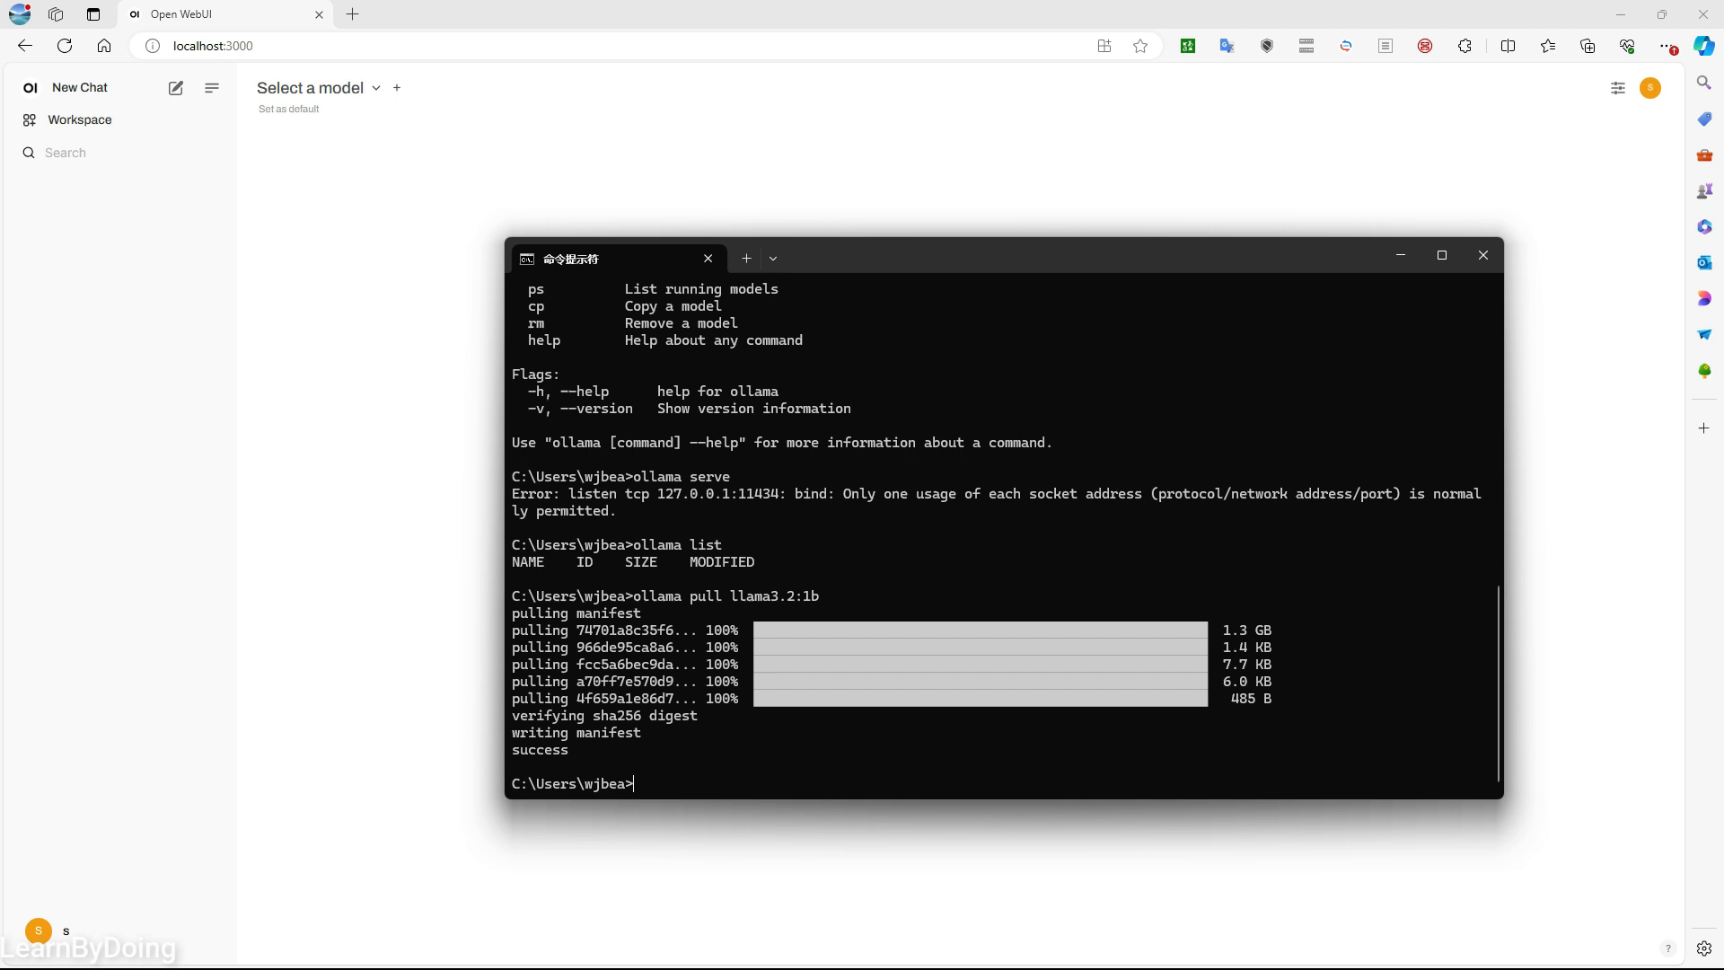
type("ollma list")
key("Up")
key("Up")
key("Return")
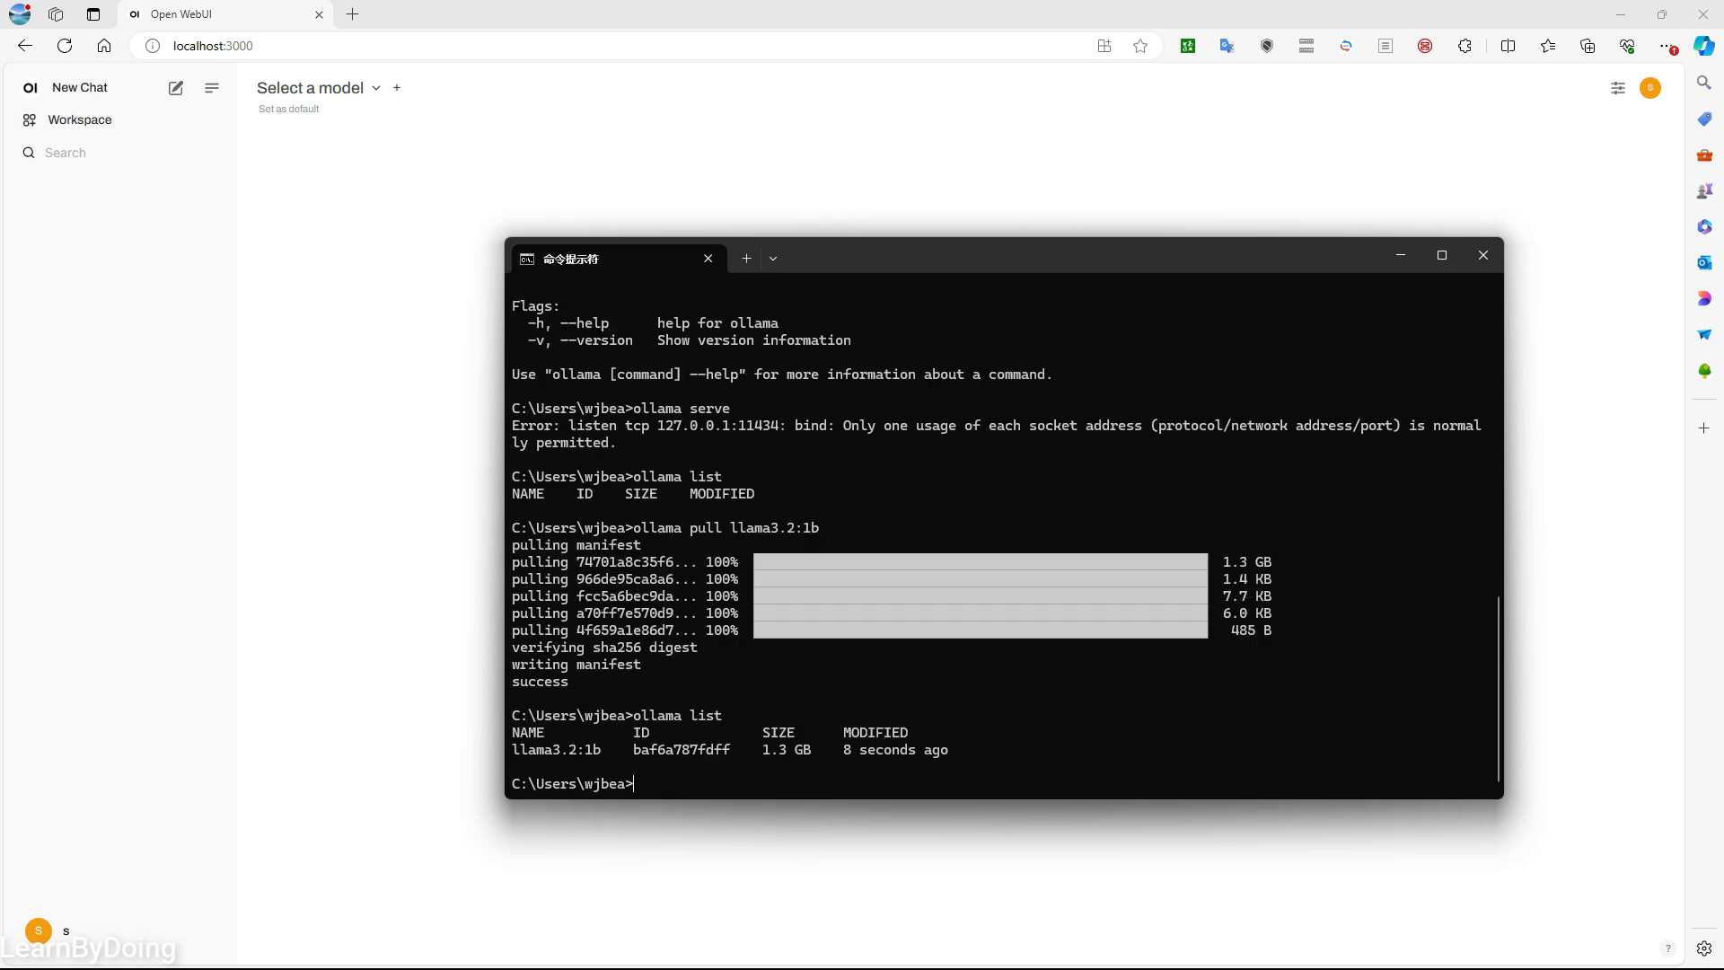
- Reload the Open WebUI page and select llama3.2:1b as the chat model
left_click(65, 45)
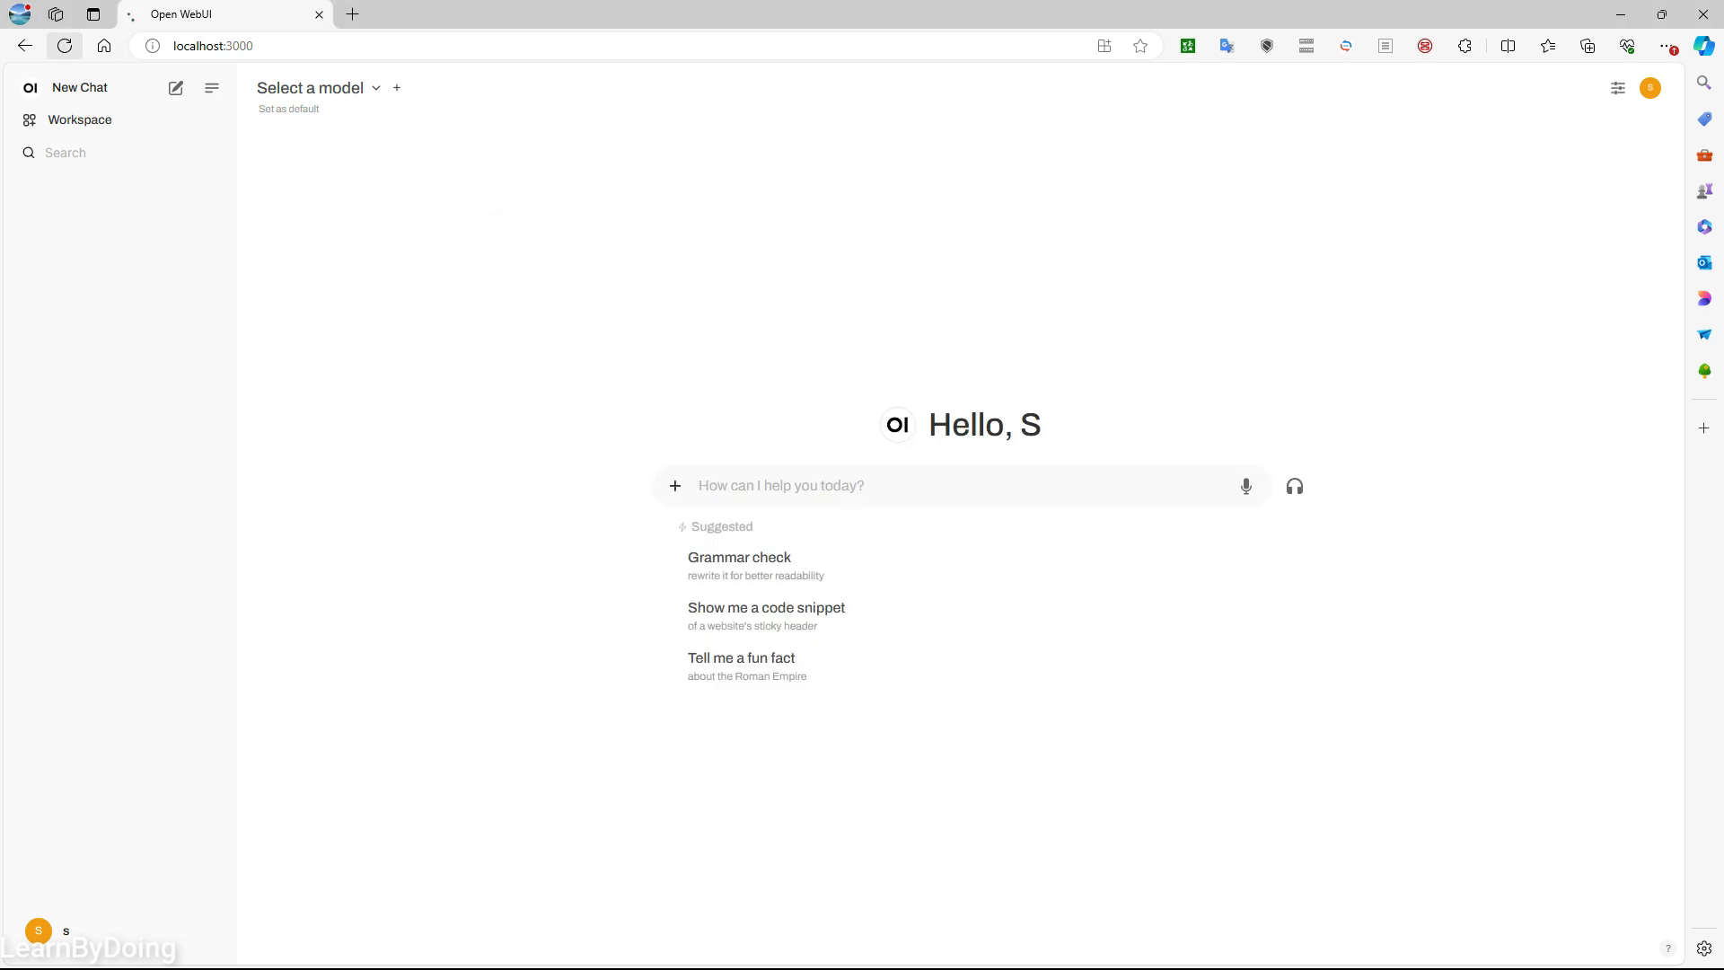
left_click(318, 88)
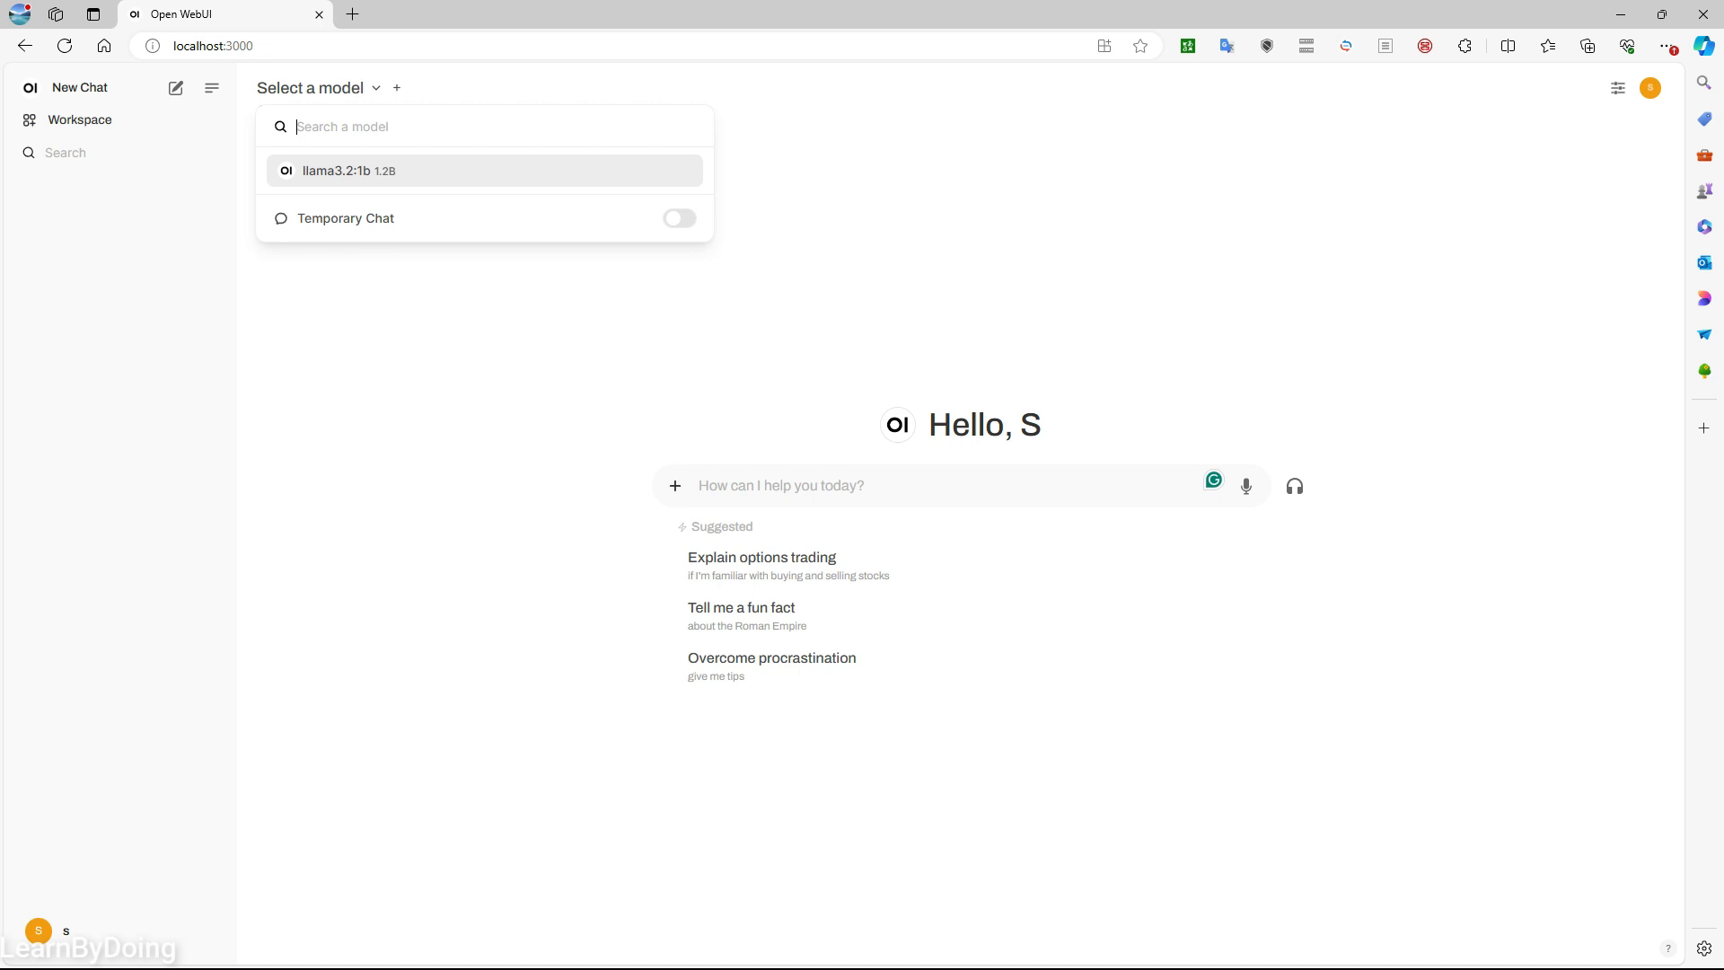
left_click(351, 170)
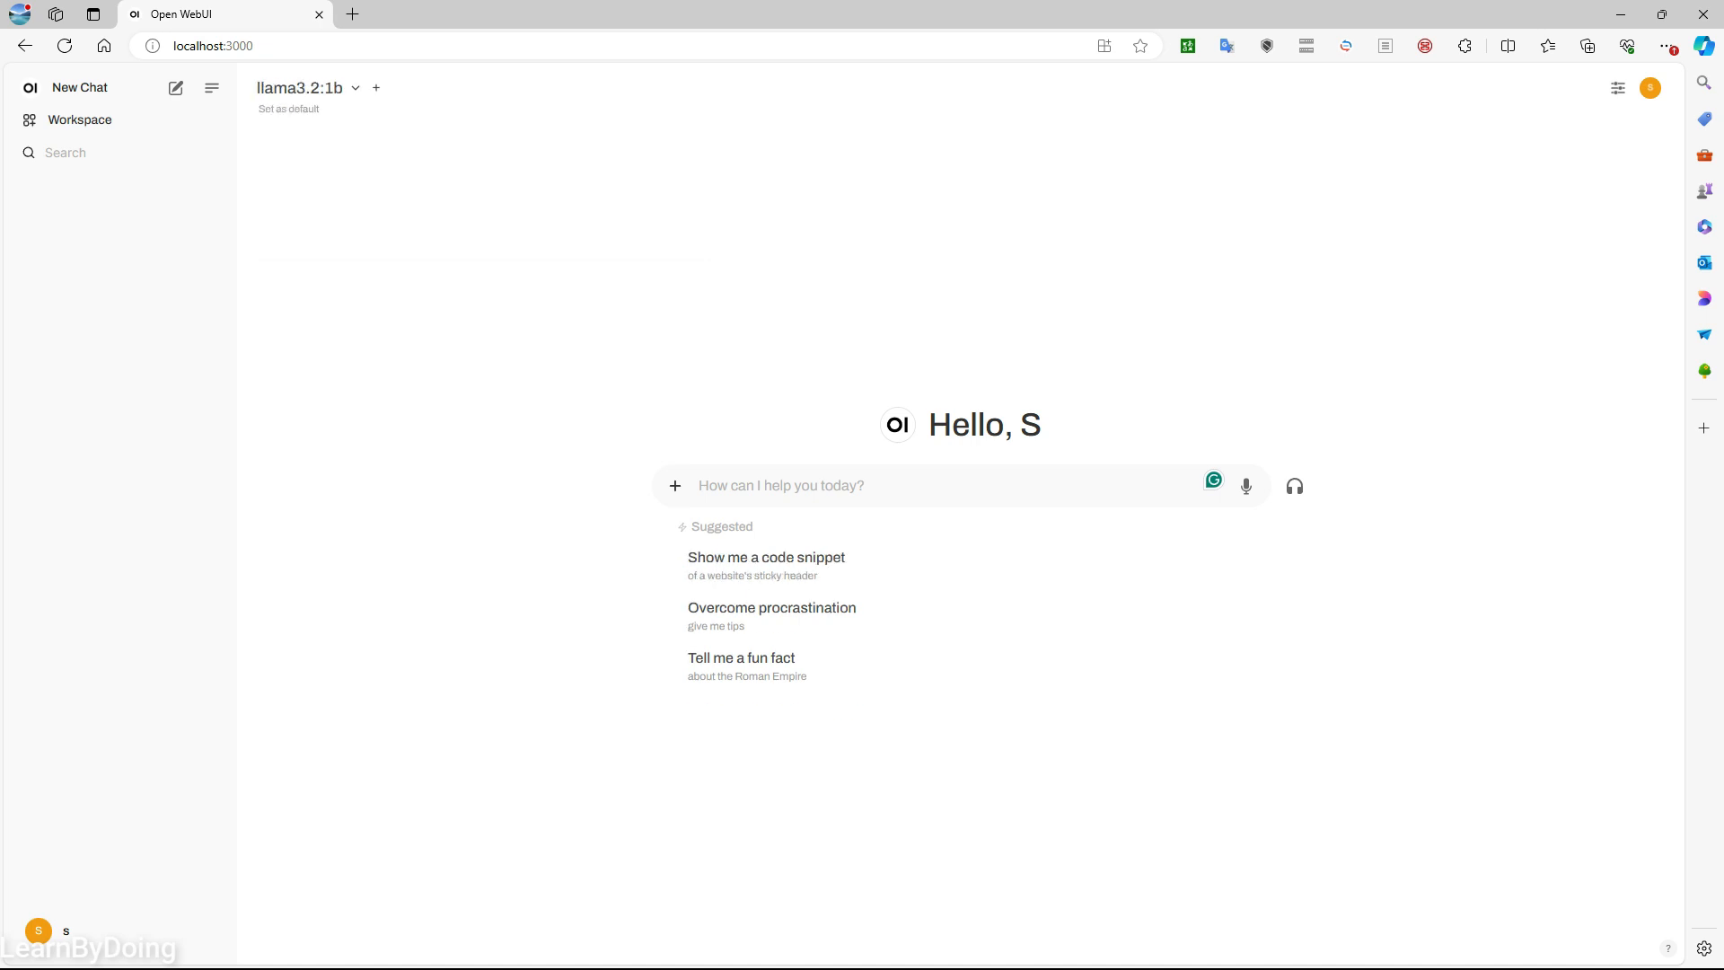
- Send the prompt "write me a simple python code to display line graph" and run the generated code to review its plot
type("write me a simple python code to display line graph")
key("Return")
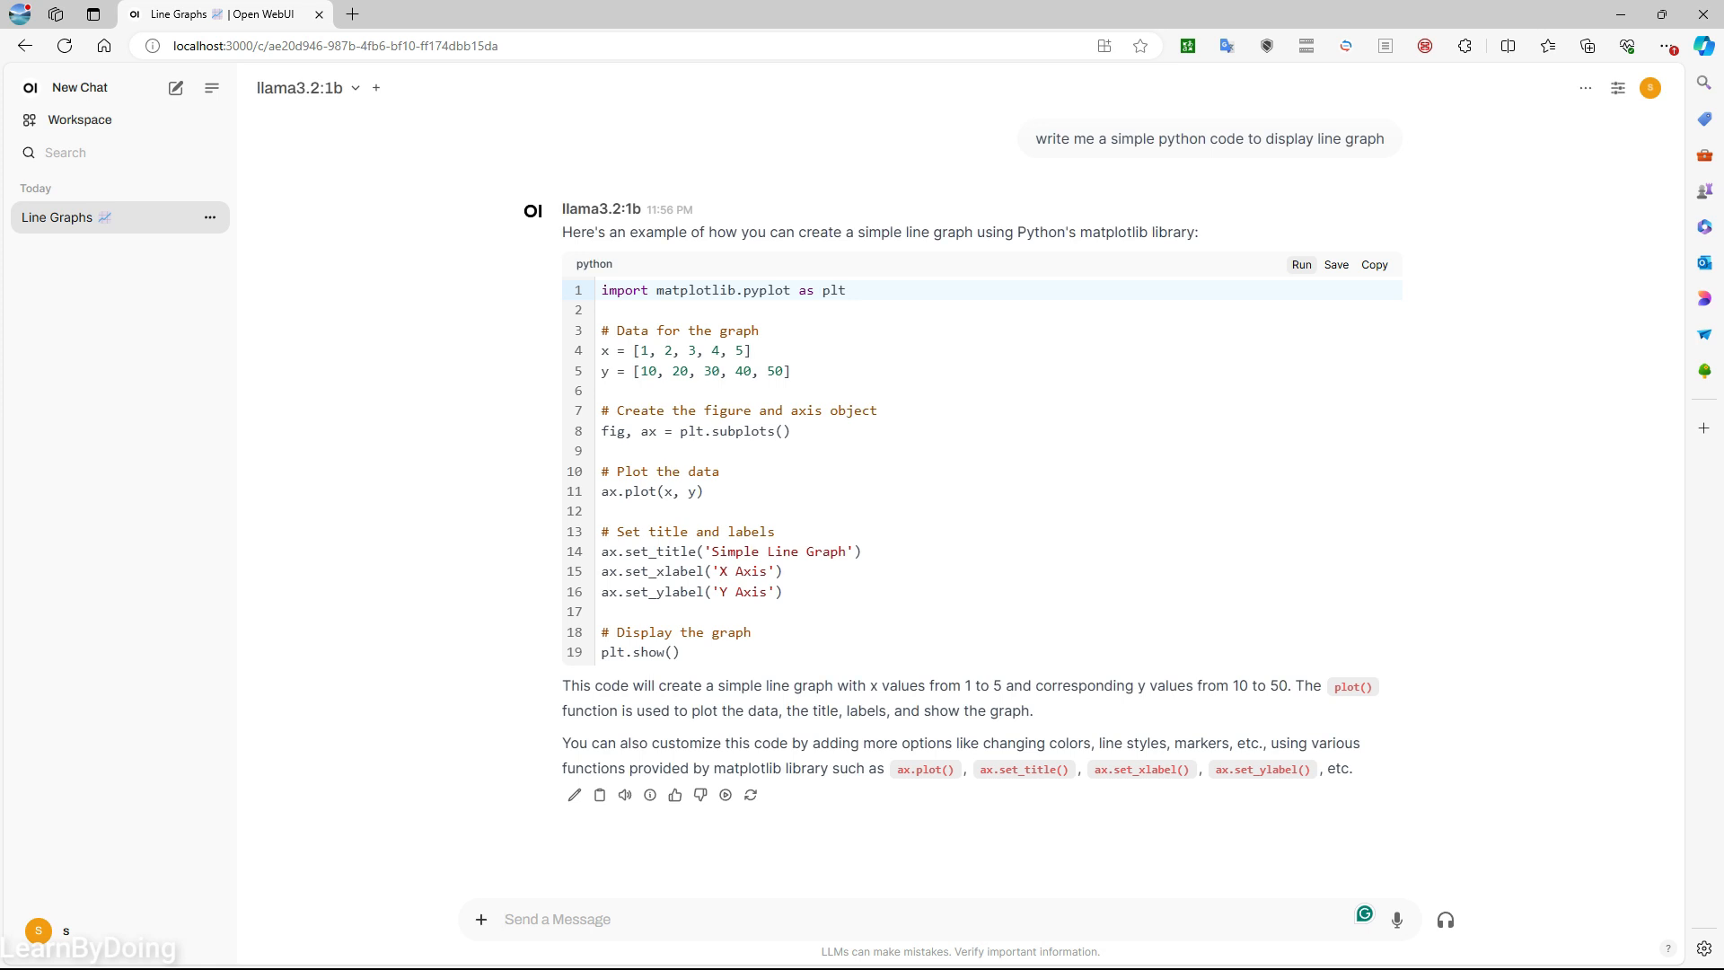
left_click(1301, 264)
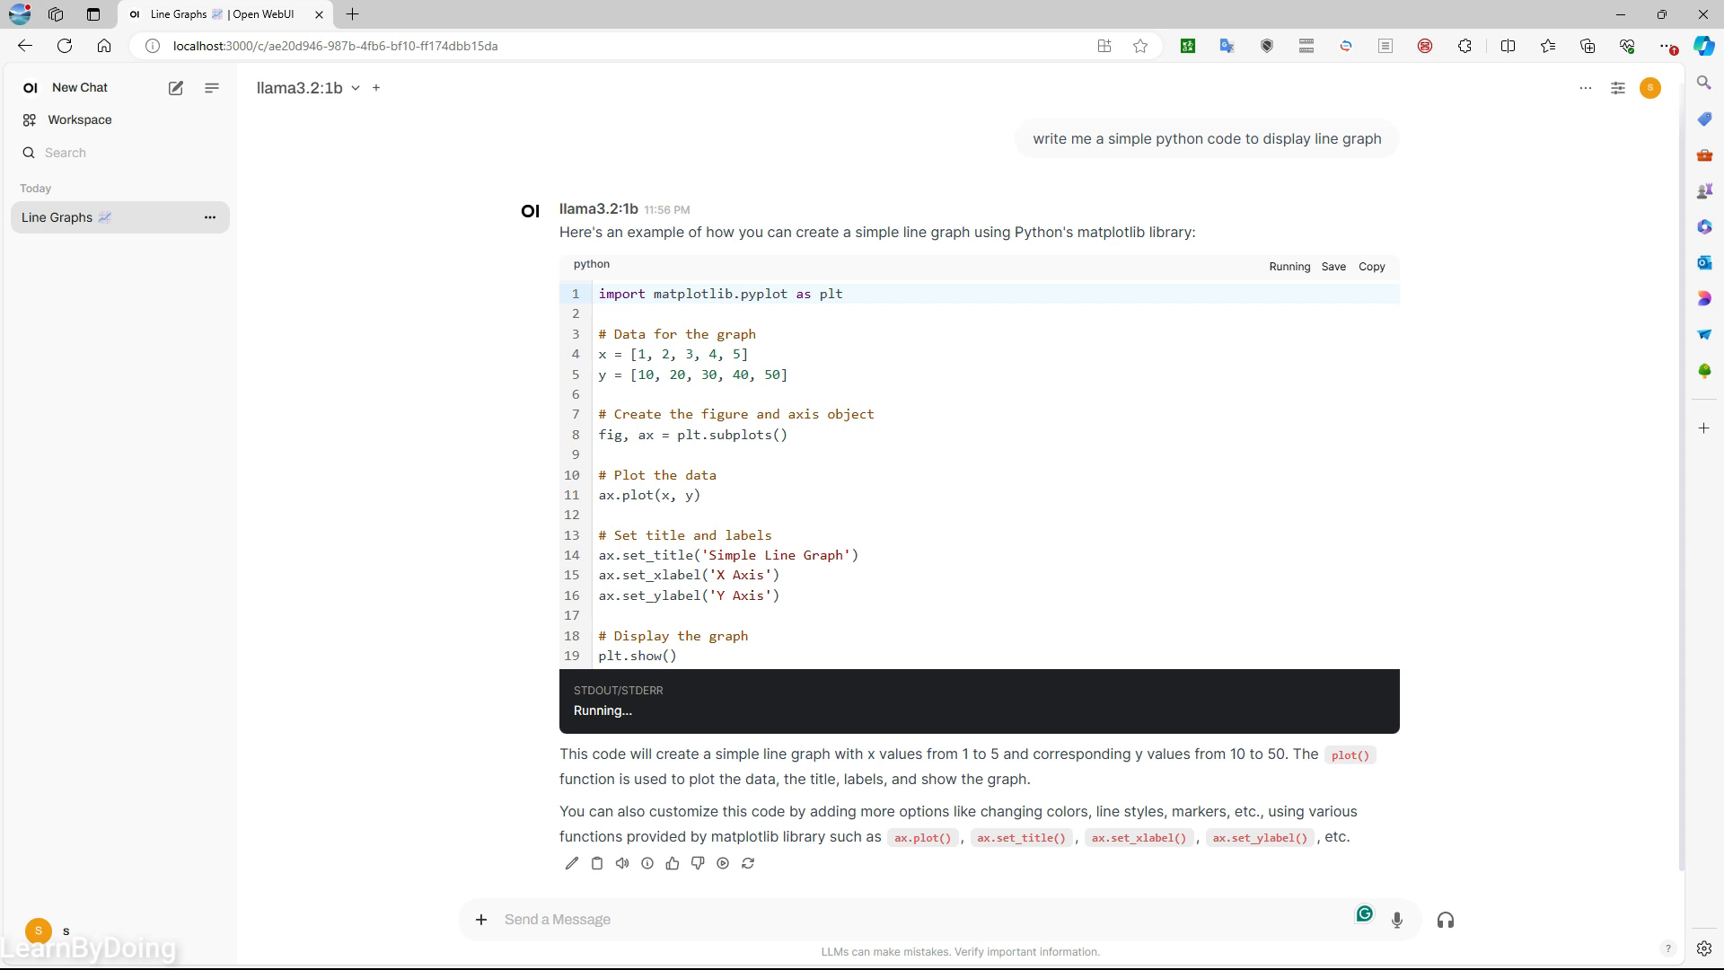
scroll(914, 546, "down", 5)
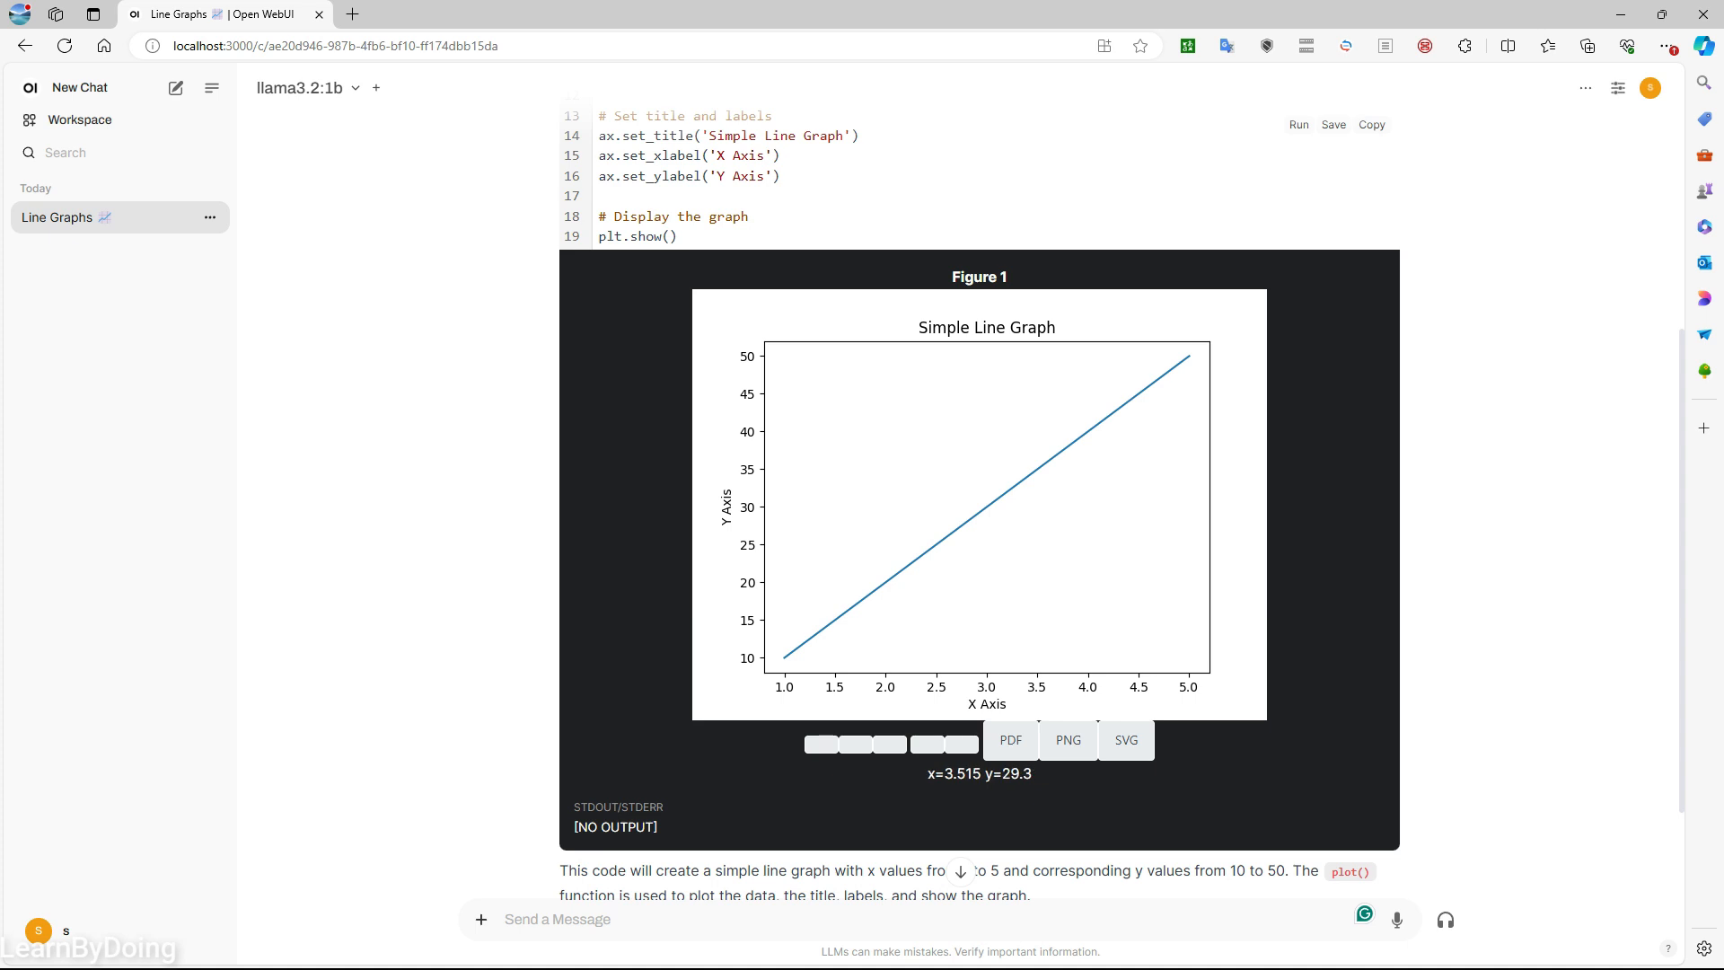
scroll(820, 437, "down", 2)
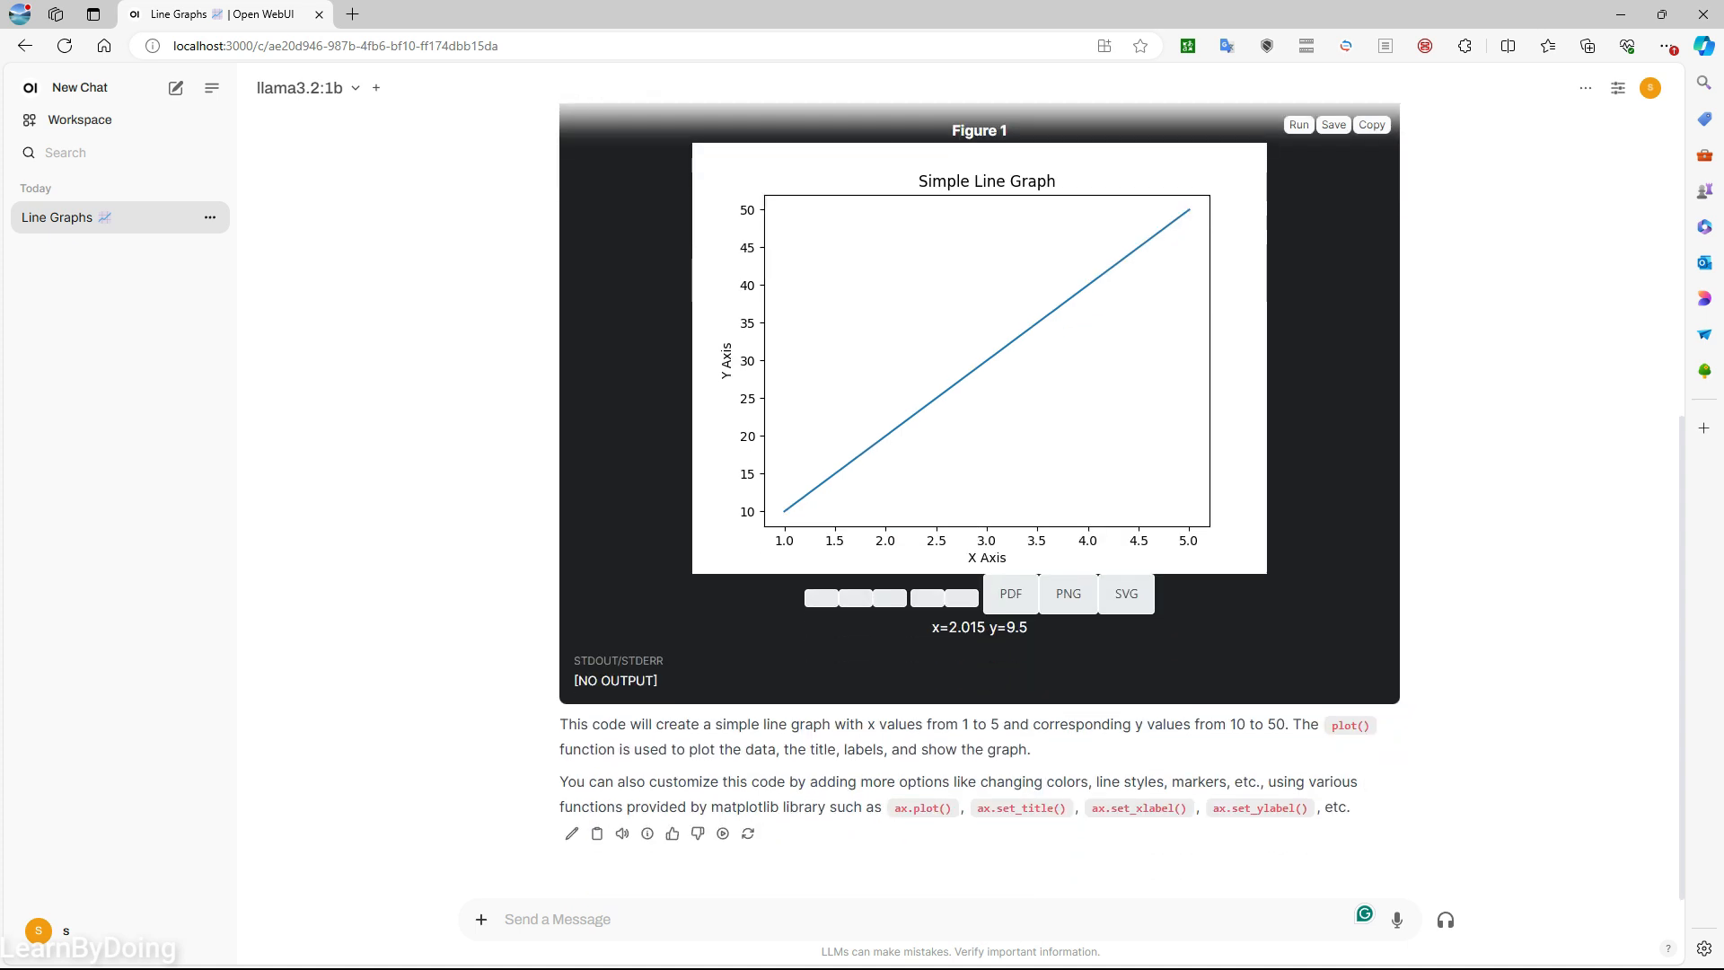
scroll(886, 515, "up", 7)
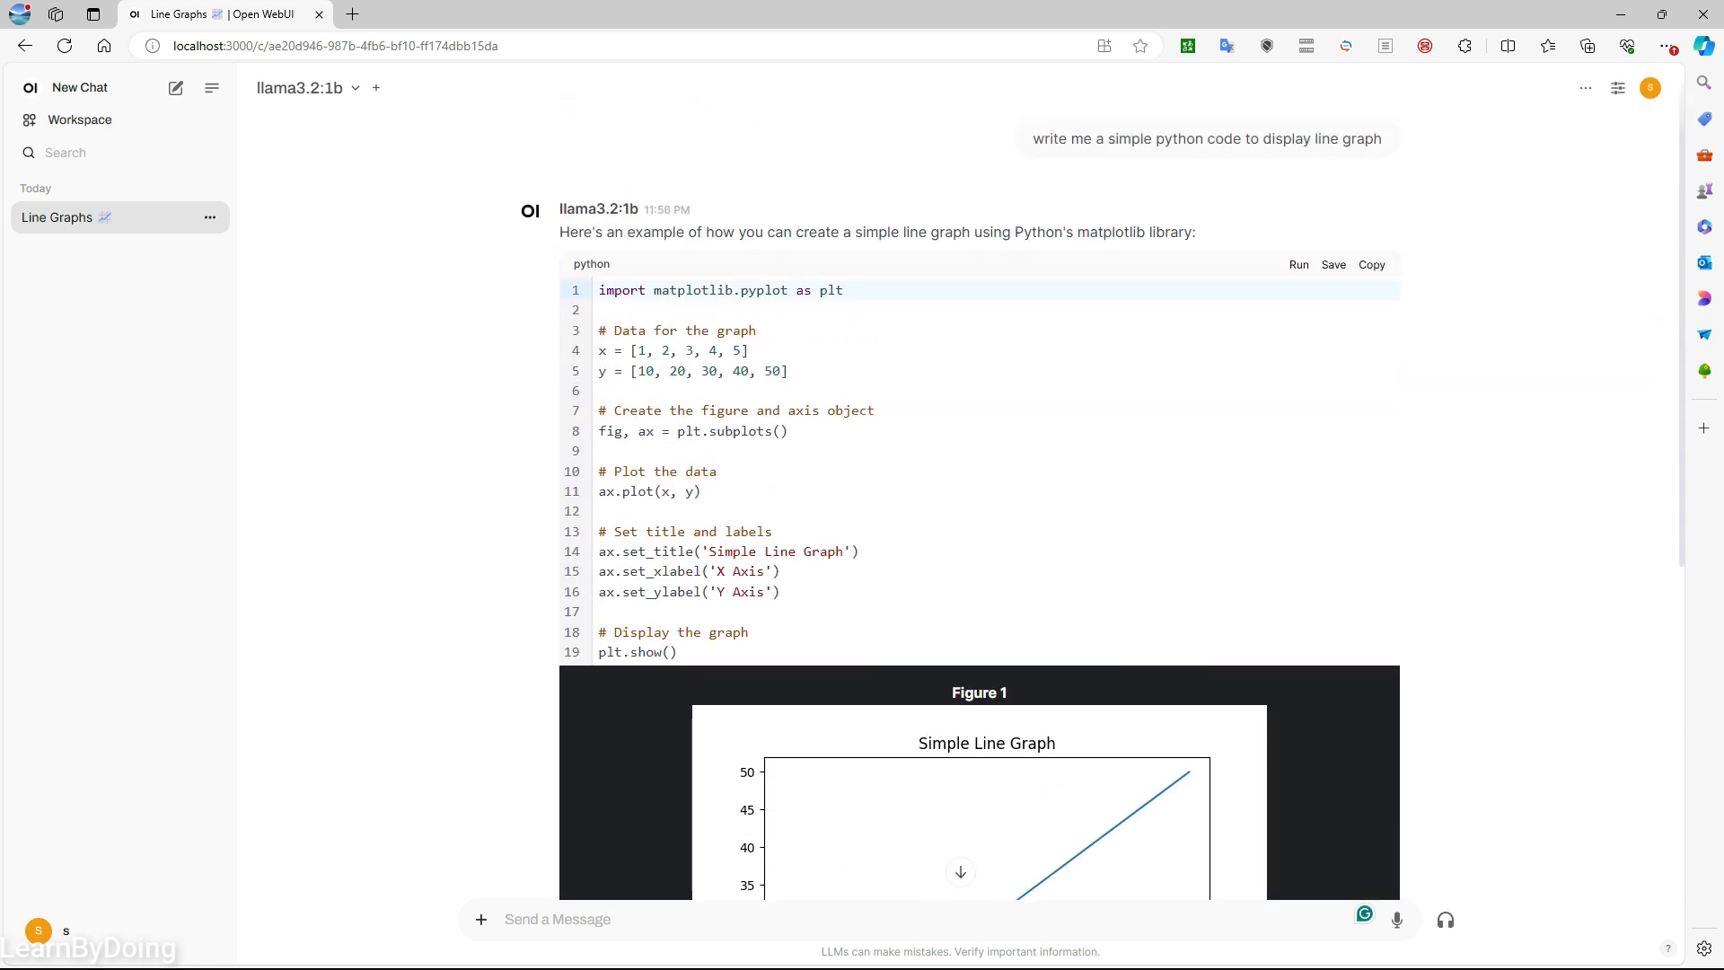
scroll(979, 503, "down", 7)
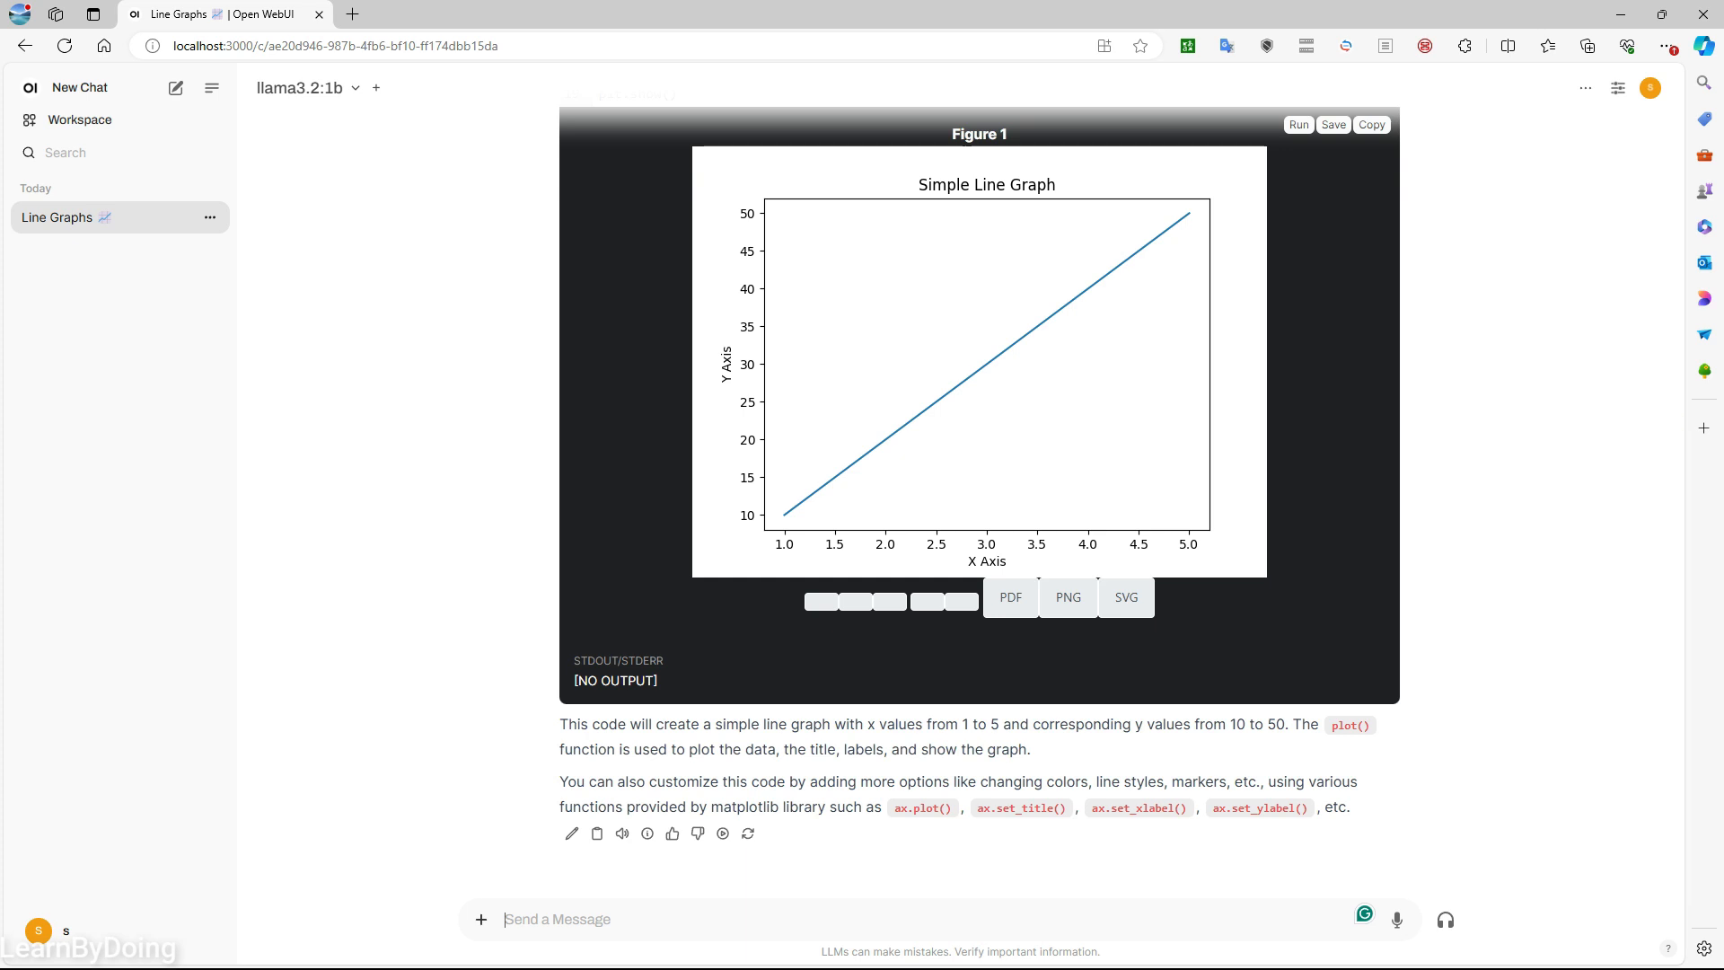
- Send the prompt "simulate movements of three stocks, and show their technical buying points"
type("simu")
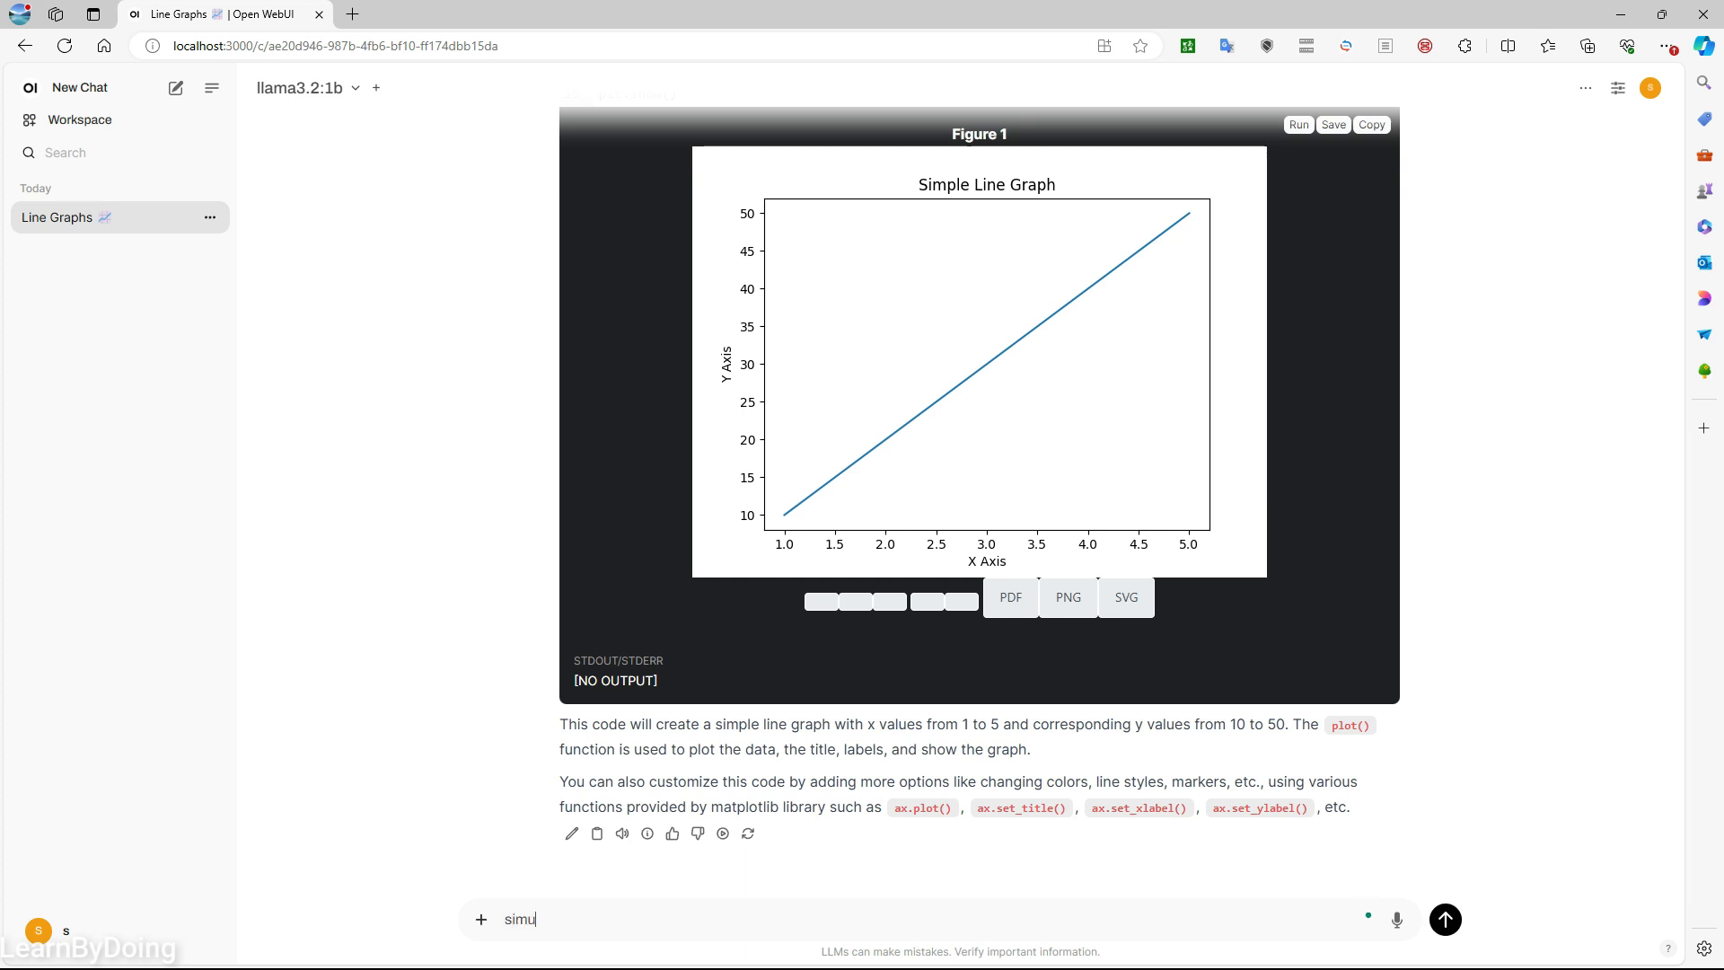
type("late movements of three st")
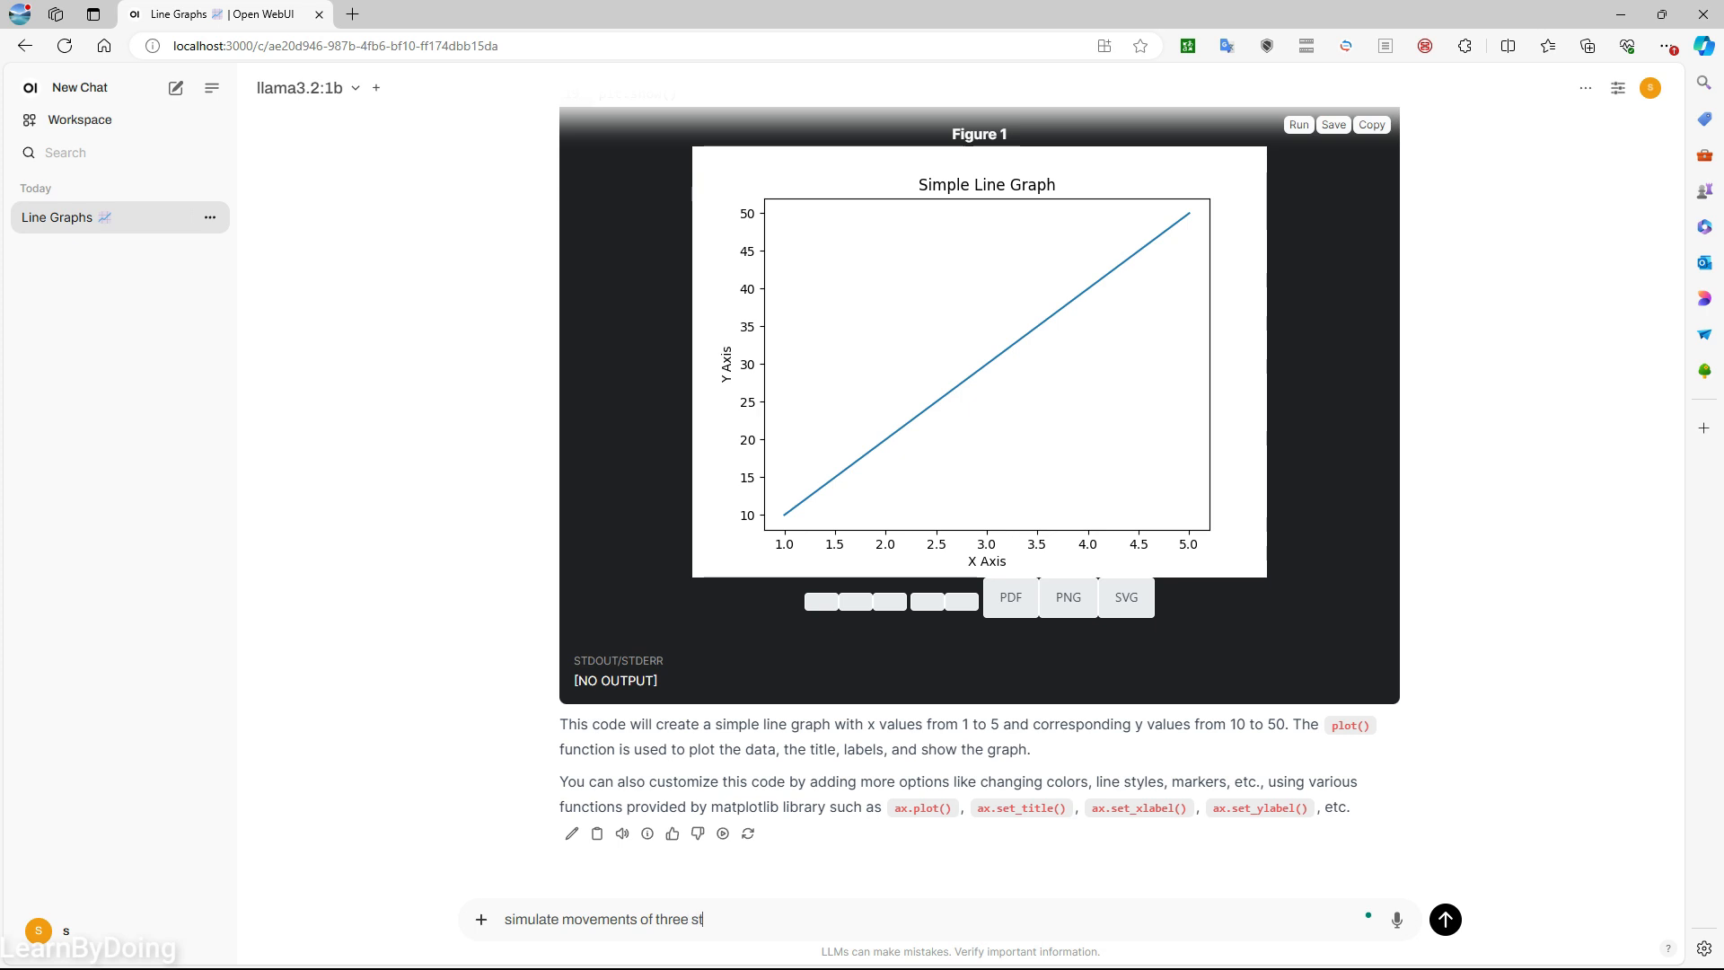
type("ocks, and show their technic")
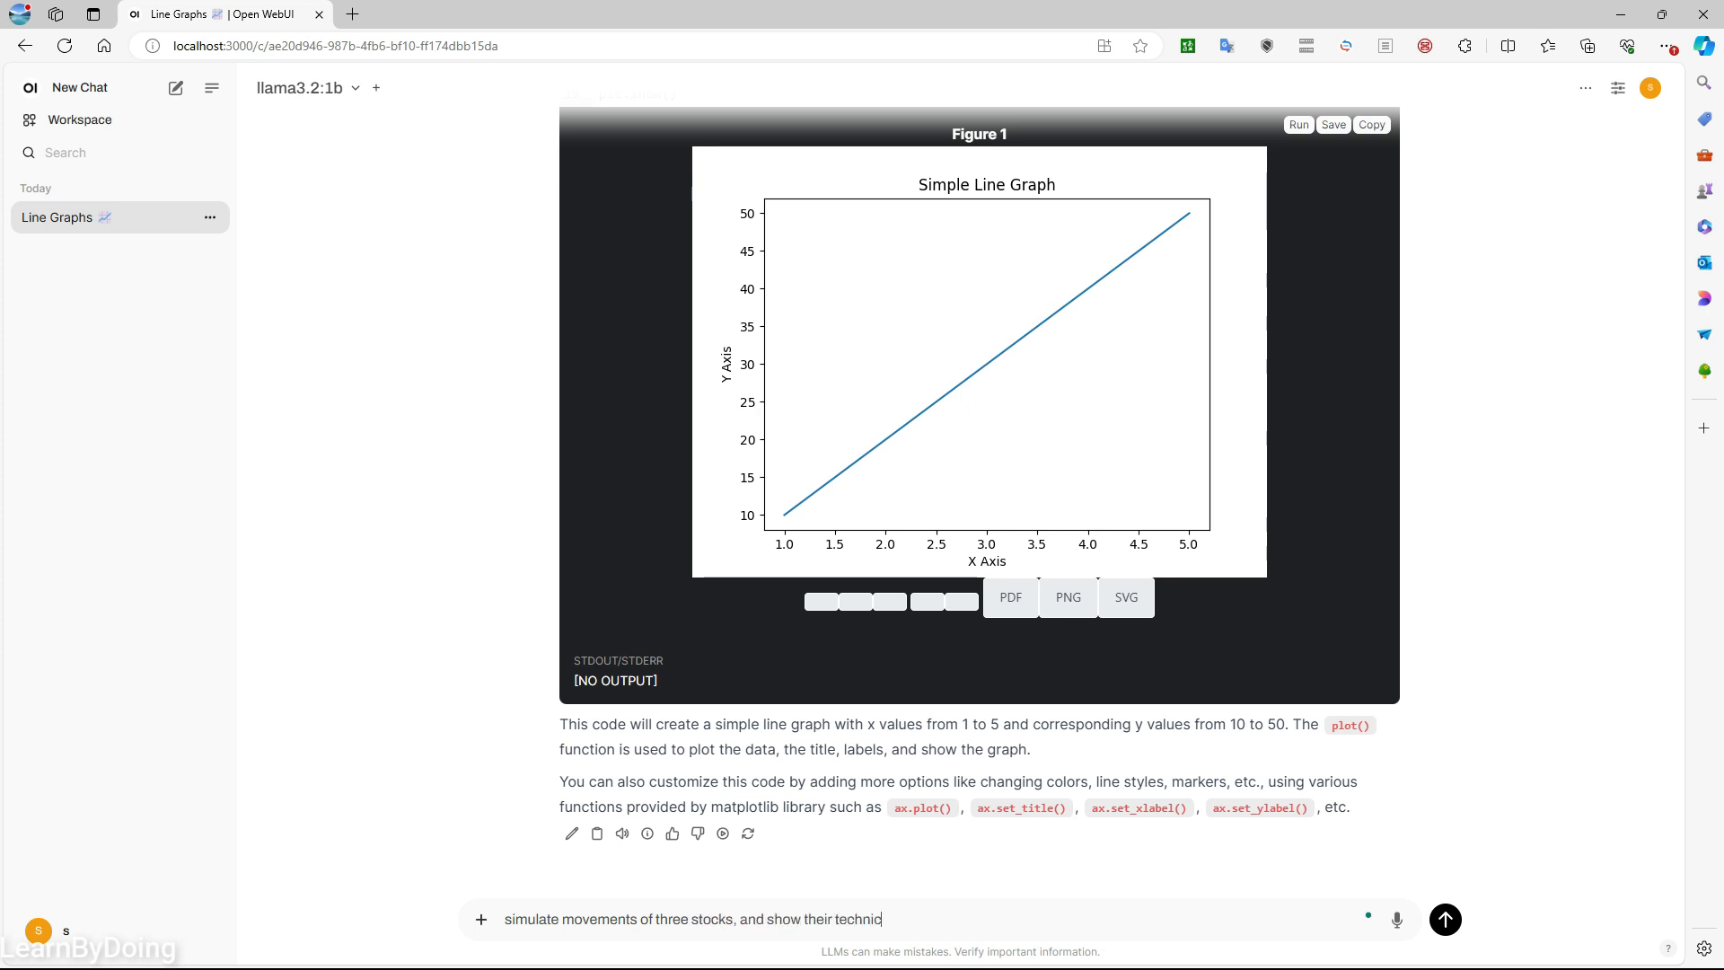
type("al buying points")
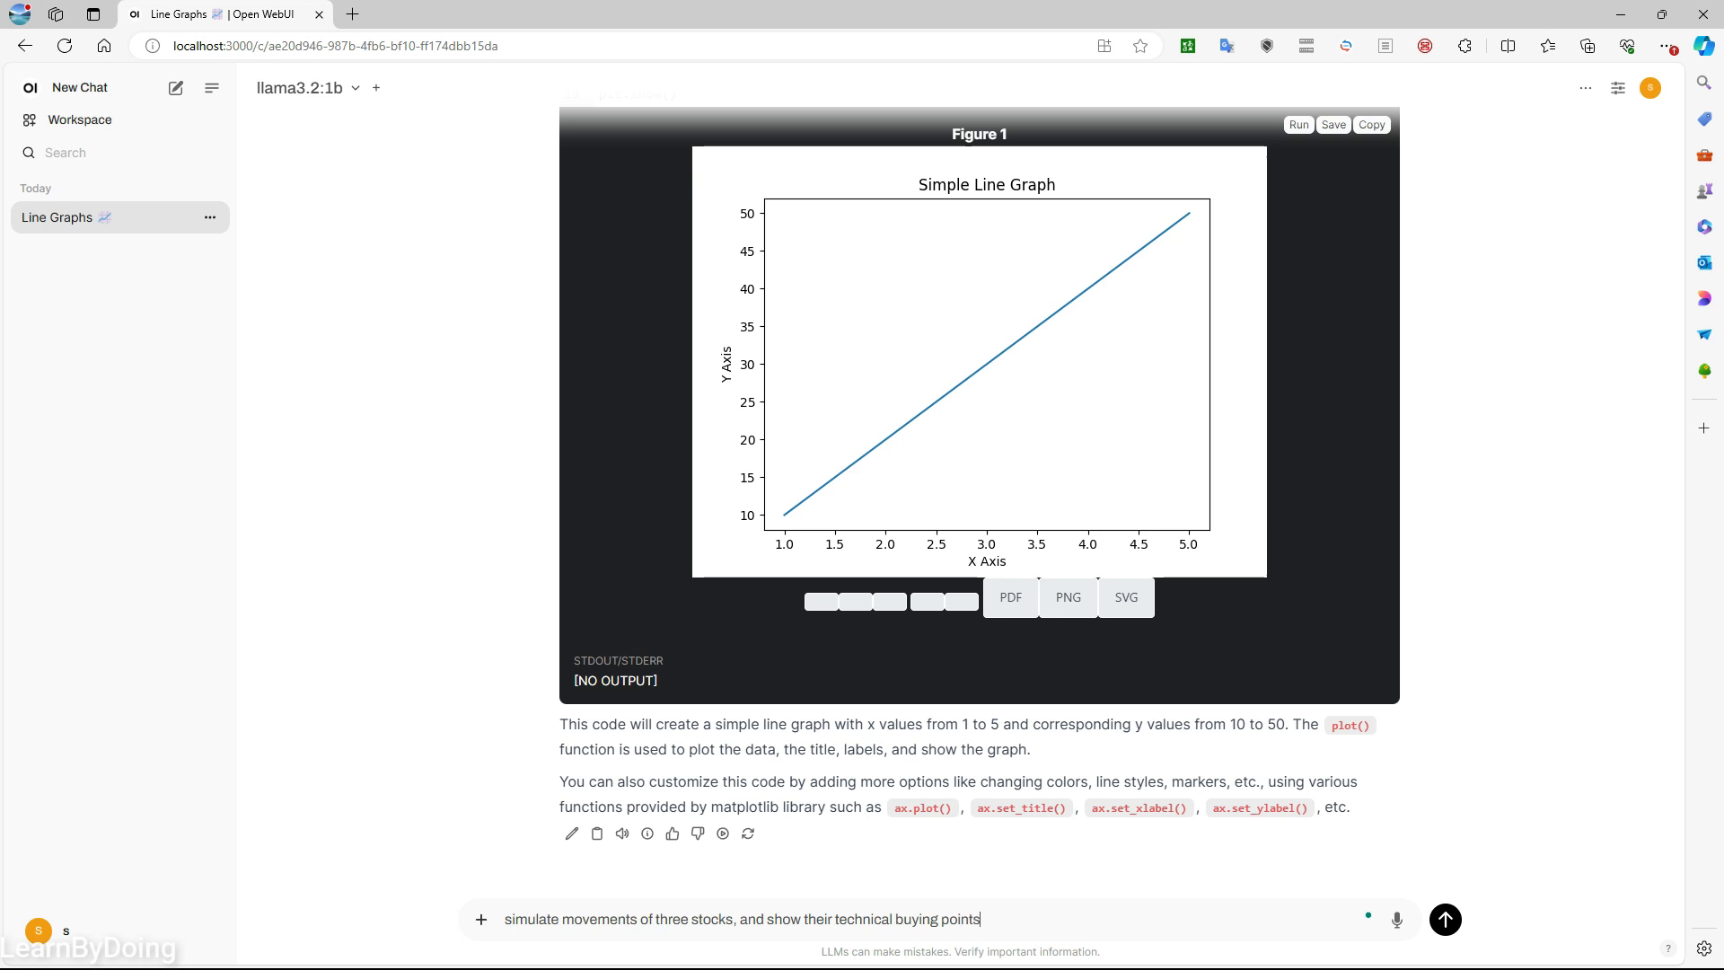
key("Return")
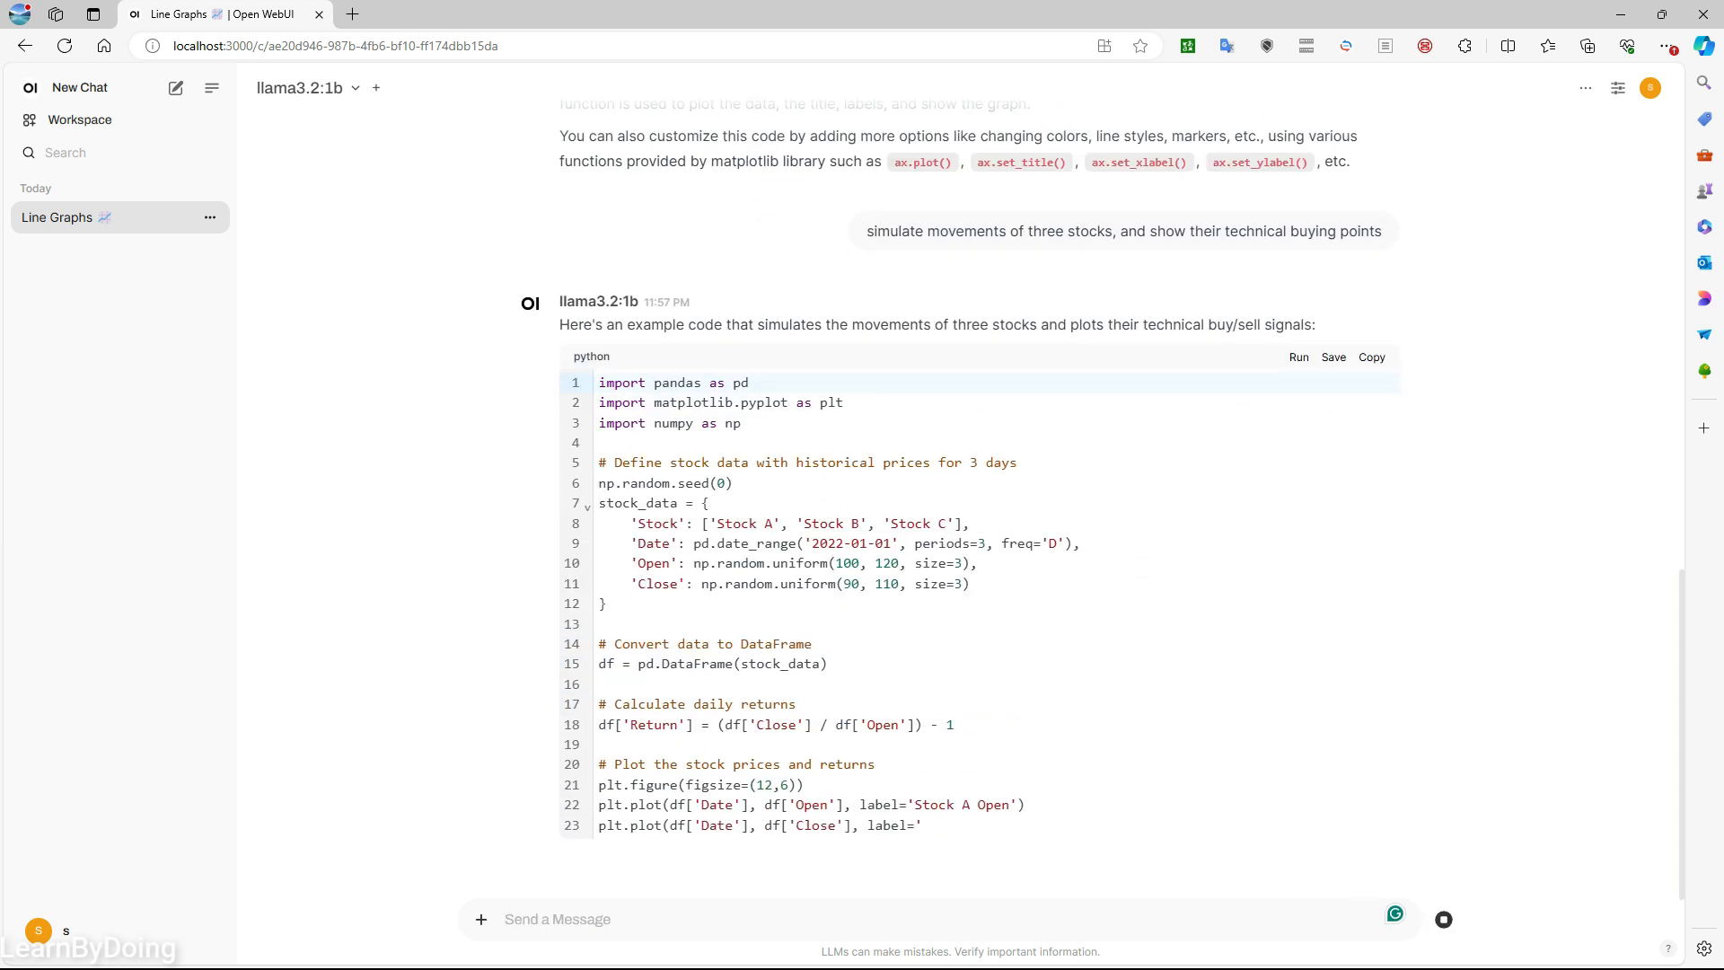
- Run the generated stock simulation code and review the code, its two figures and the printed buy/sell signals
scroll(979, 503, "up", 1)
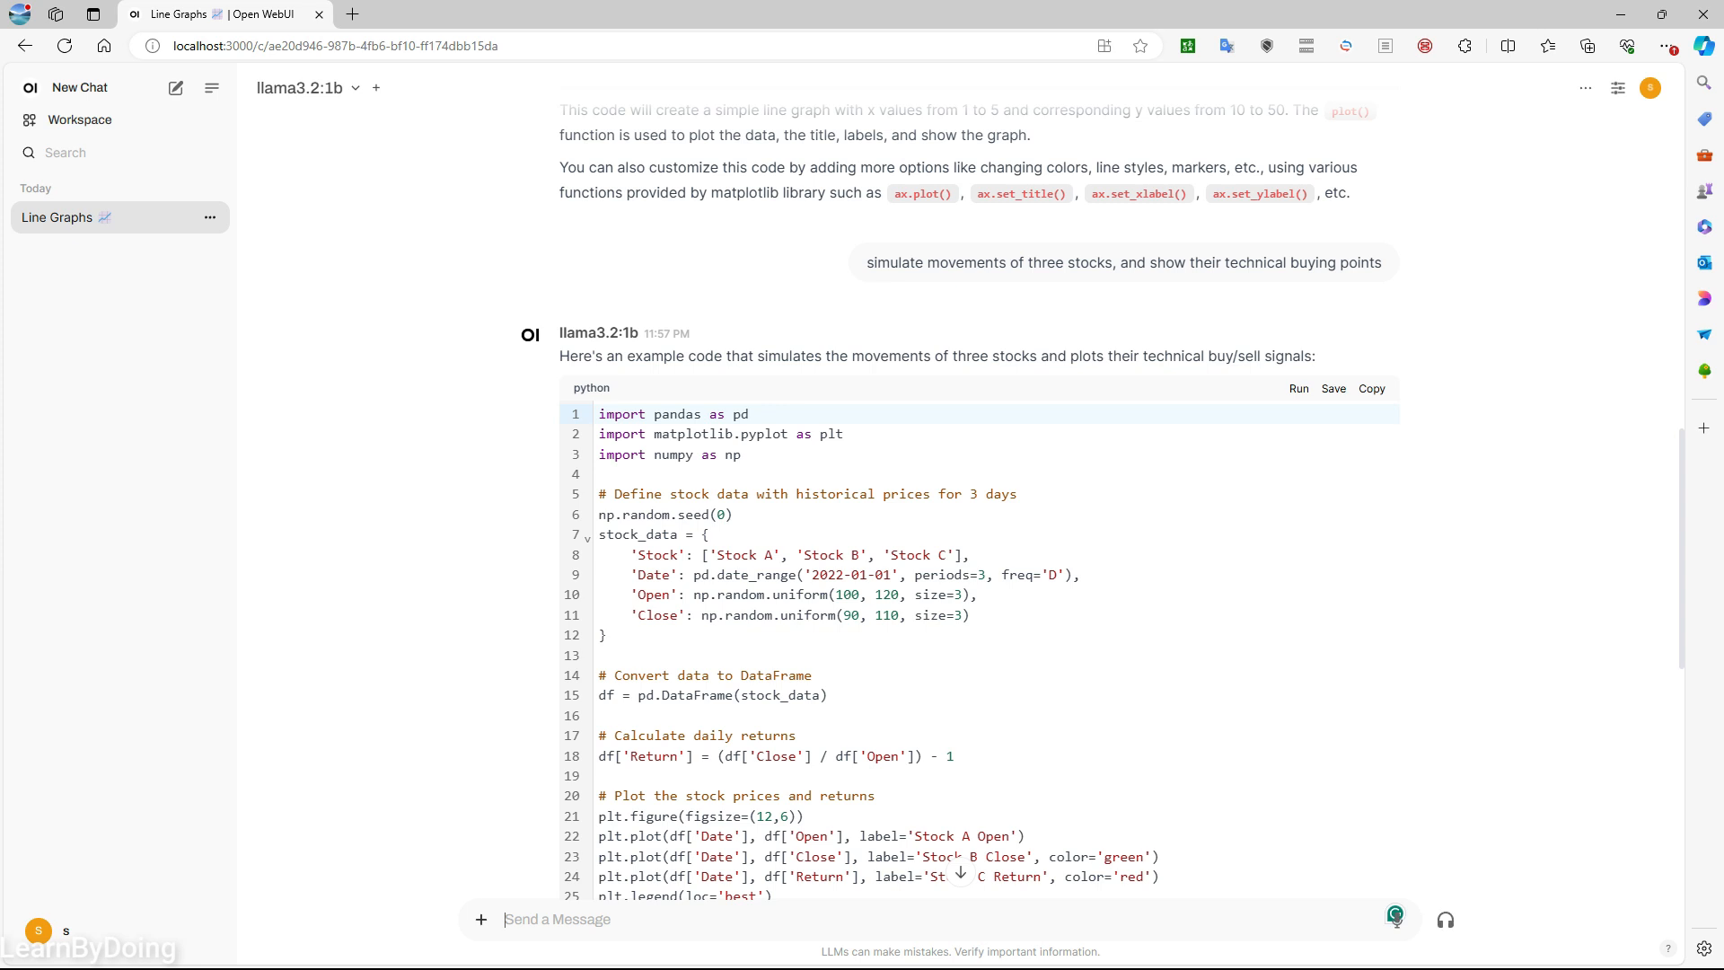
scroll(978, 503, "down", 3)
scroll(979, 503, "up", 3)
scroll(978, 503, "down", 2)
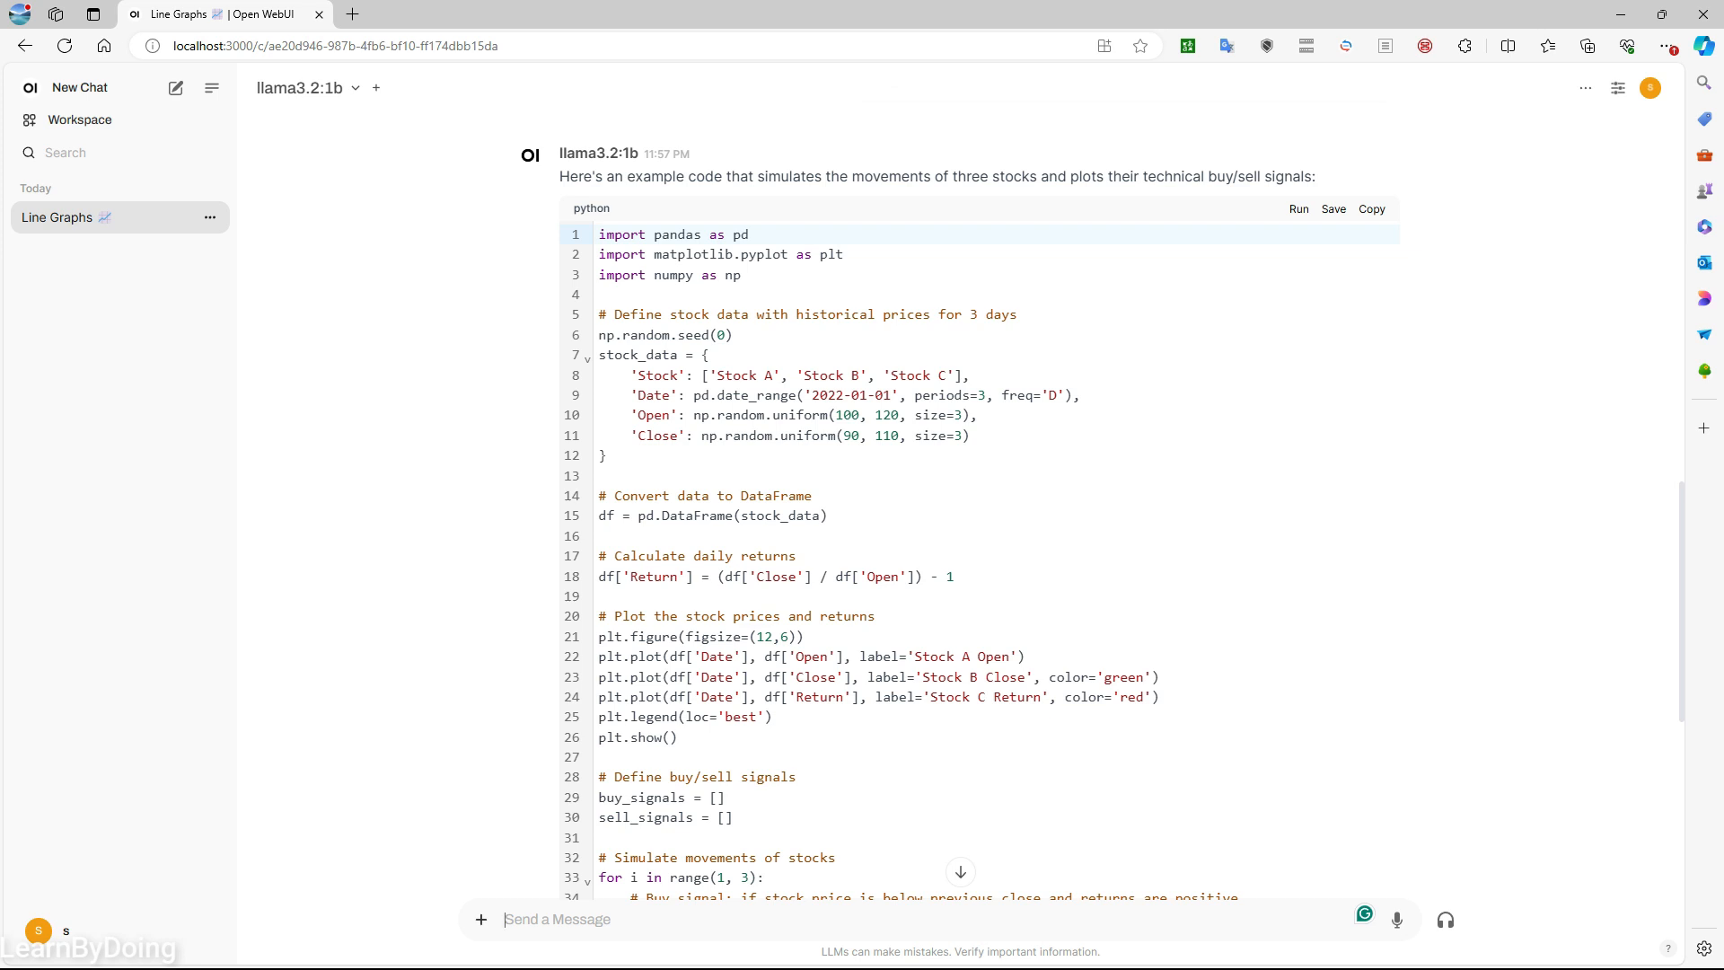
scroll(979, 503, "down", 7)
scroll(978, 503, "up", 9)
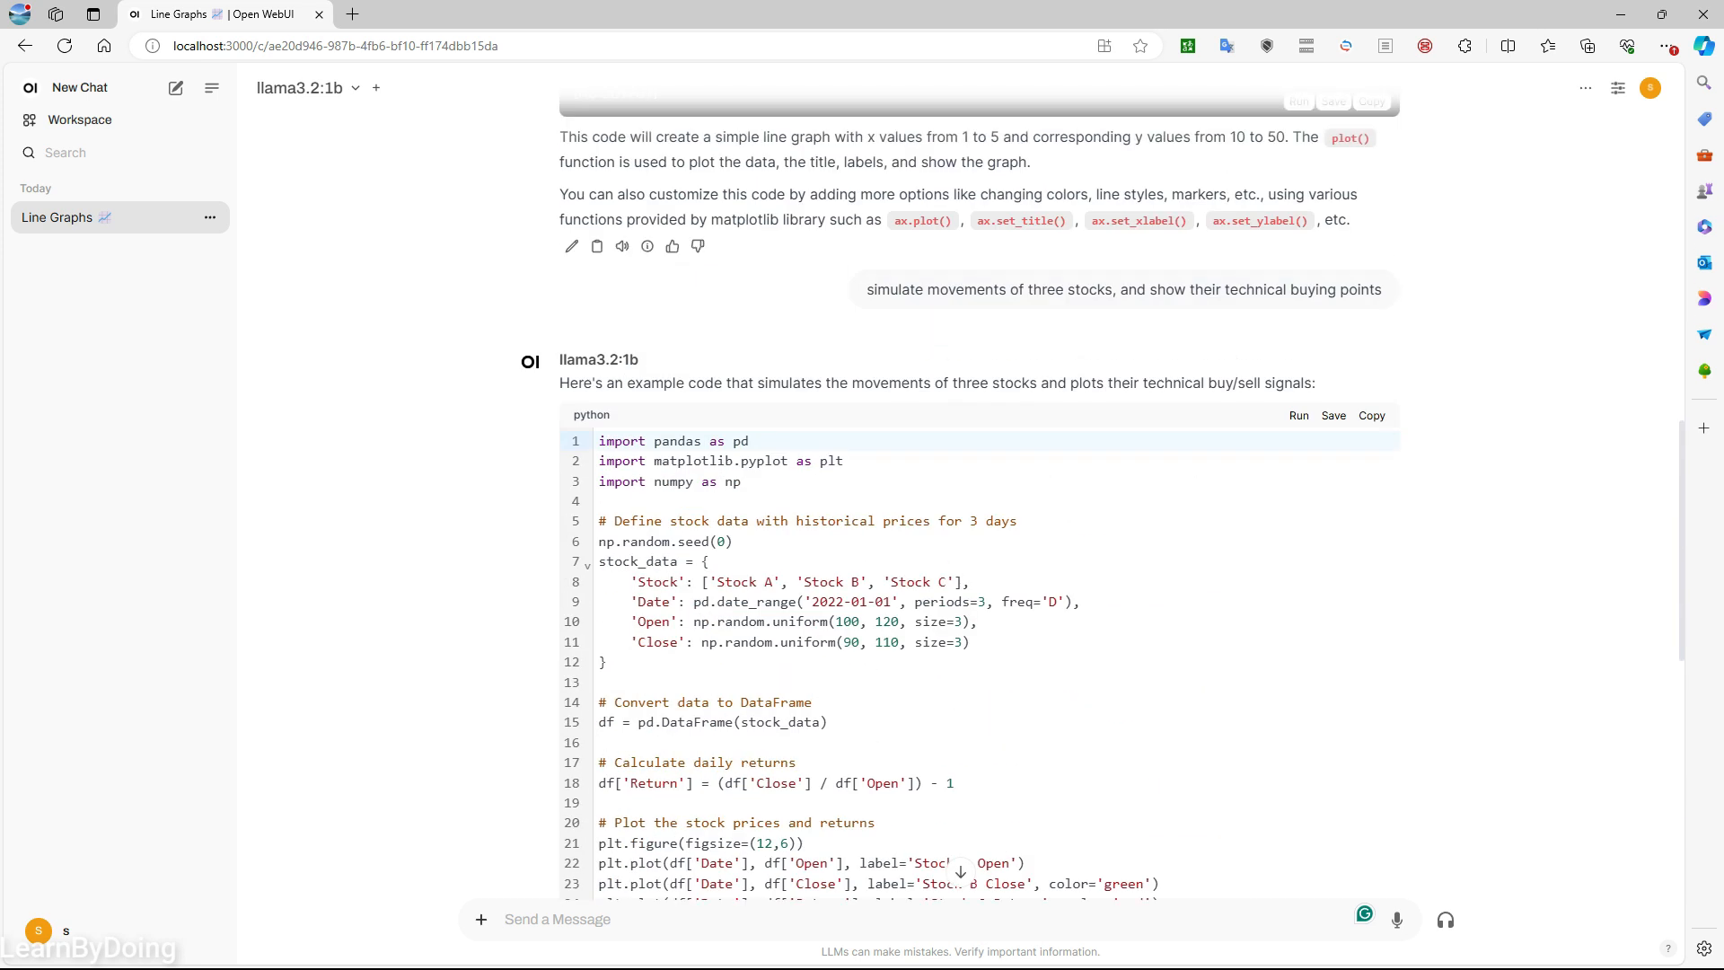
scroll(979, 503, "down", 12)
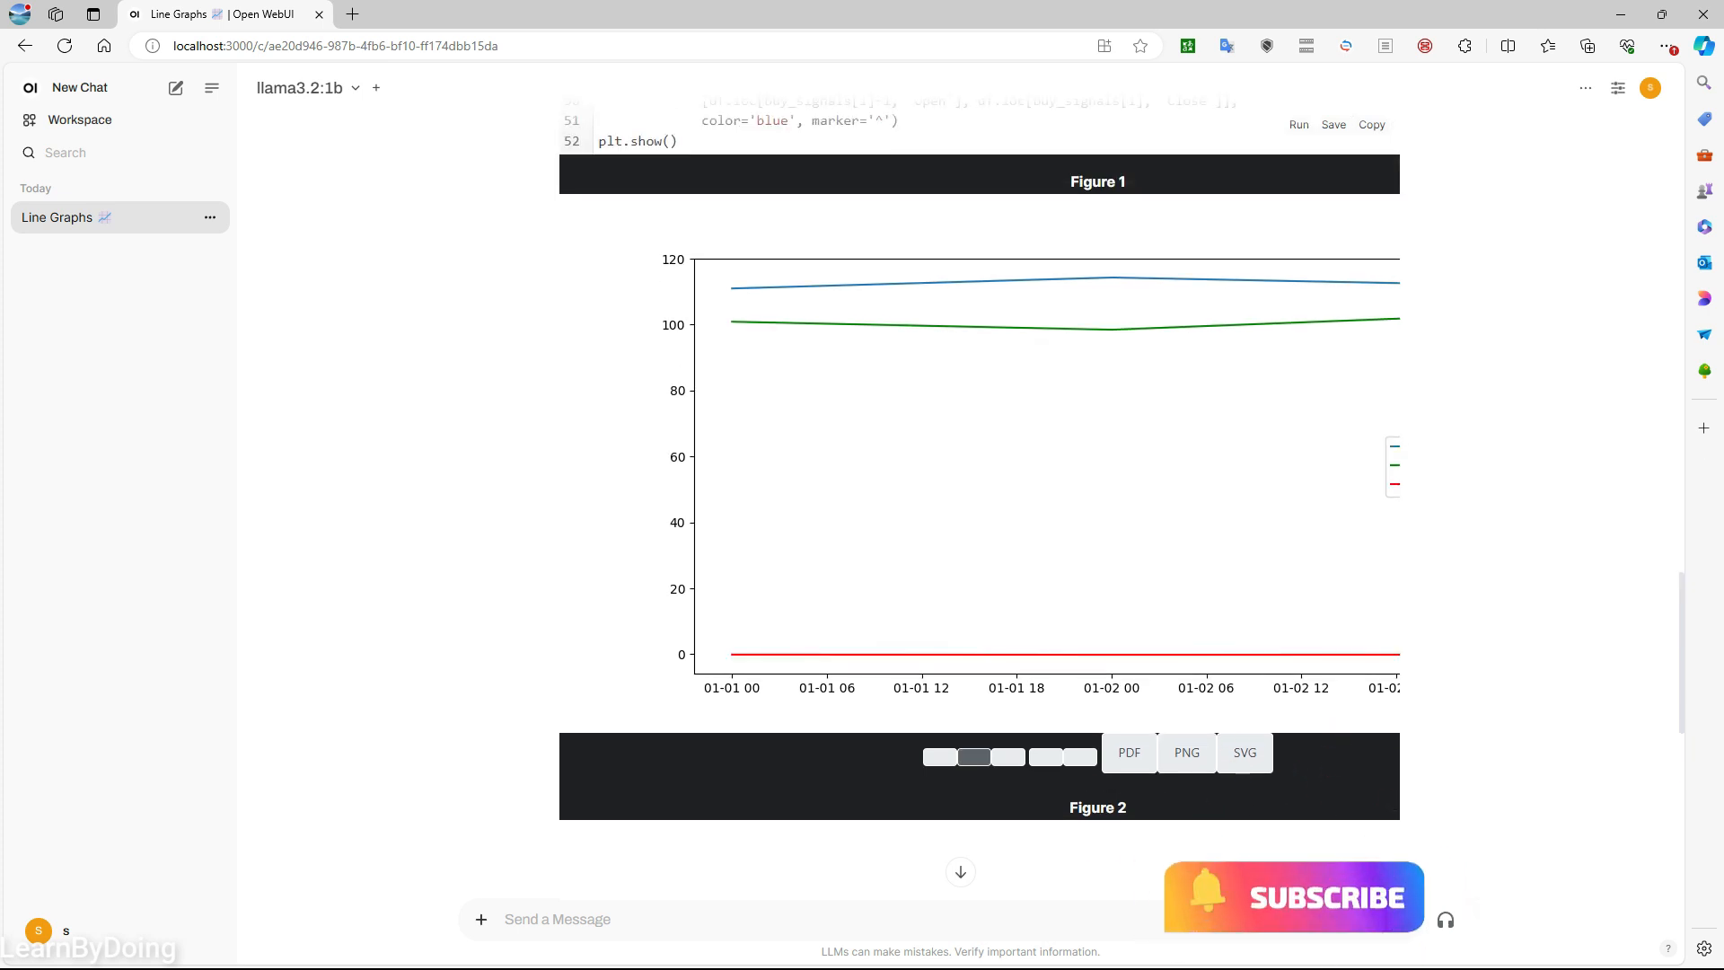
scroll(974, 756, "down", 5)
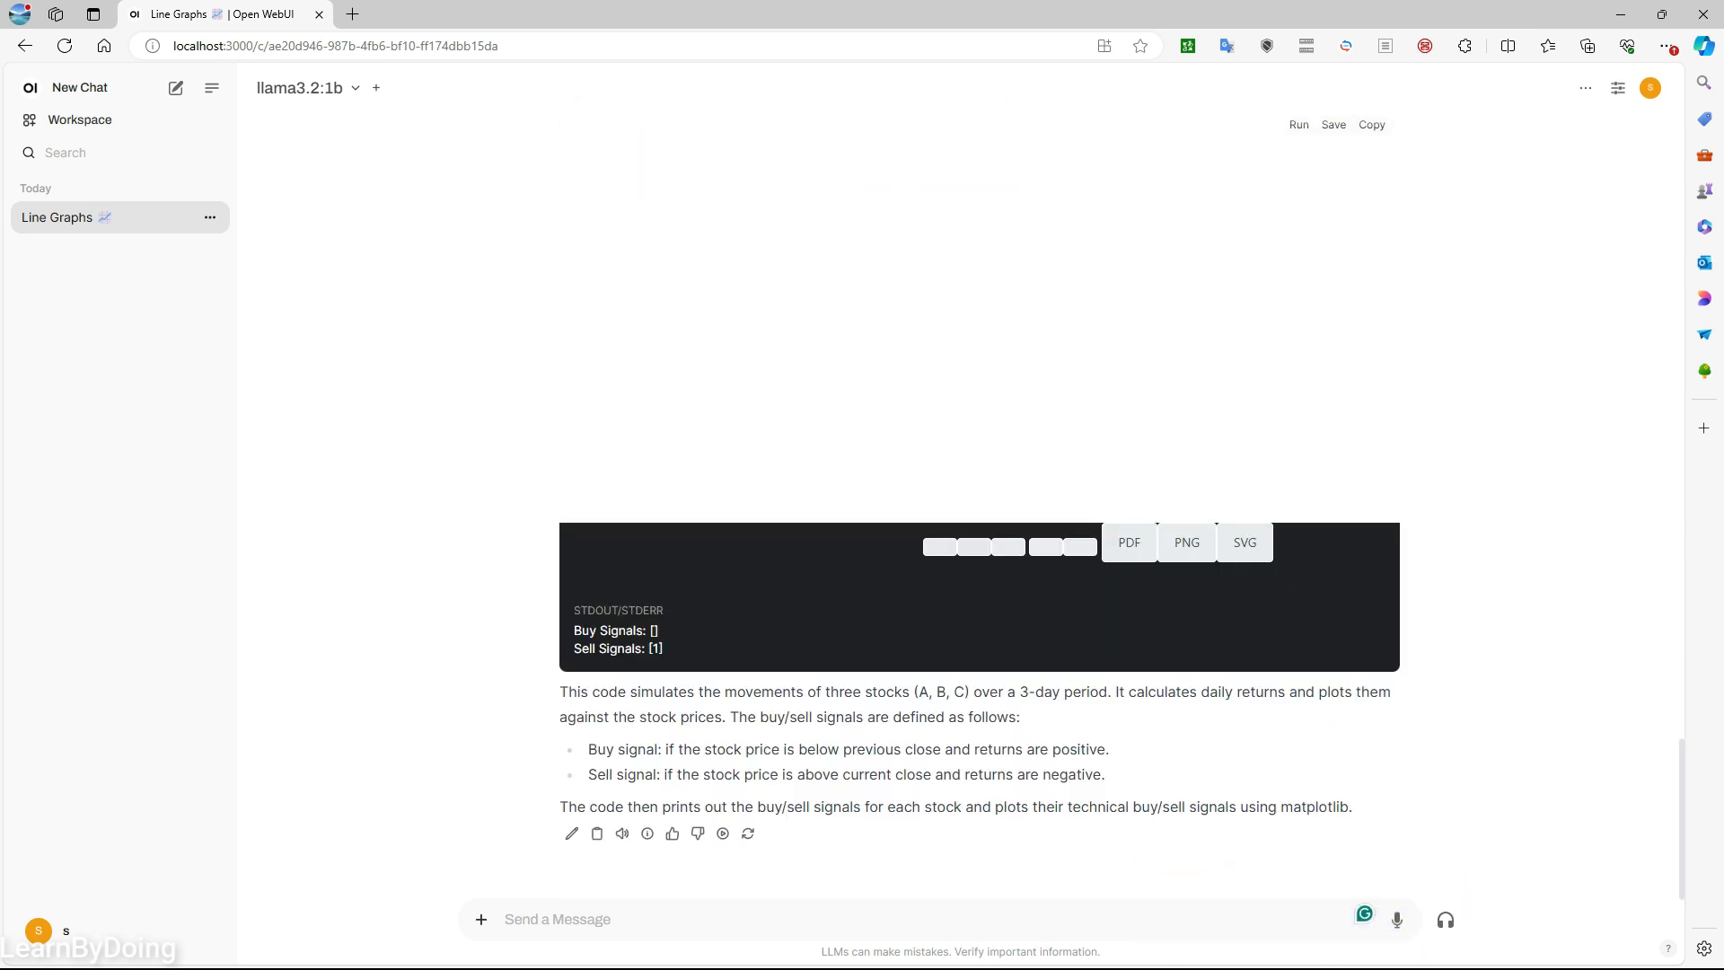
scroll(1008, 547, "up", 3)
scroll(1009, 547, "down", 3)
scroll(1008, 547, "up", 3)
scroll(979, 502, "up", 12)
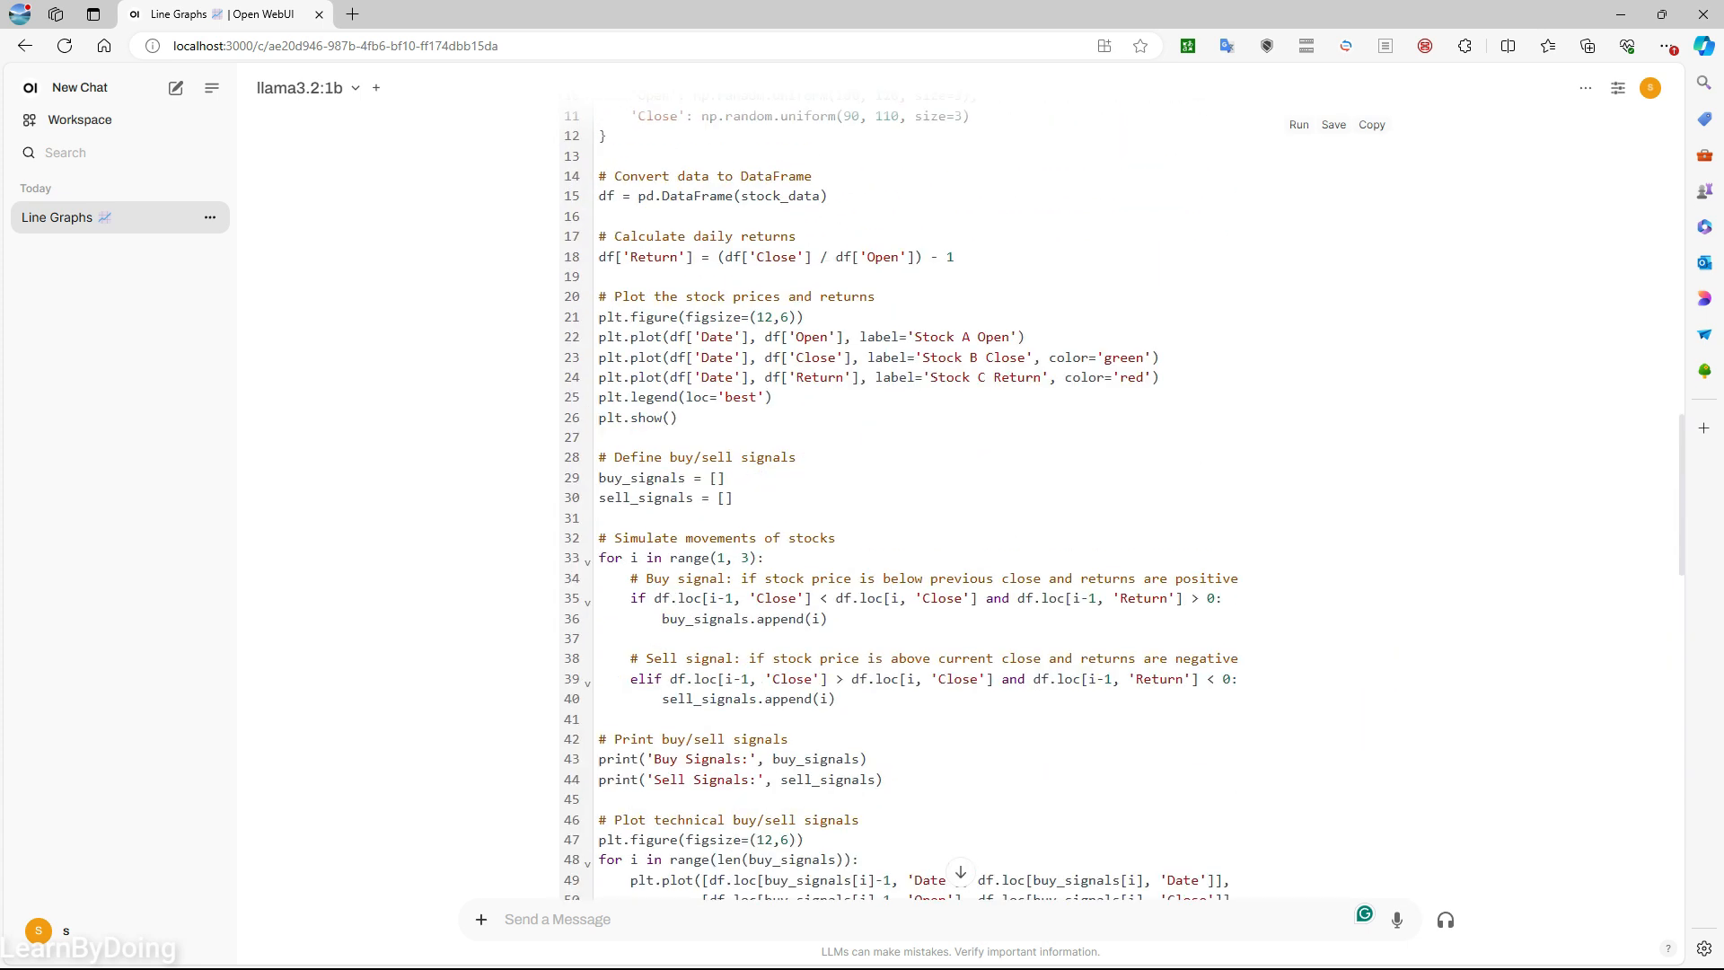
scroll(979, 503, "up", 1)
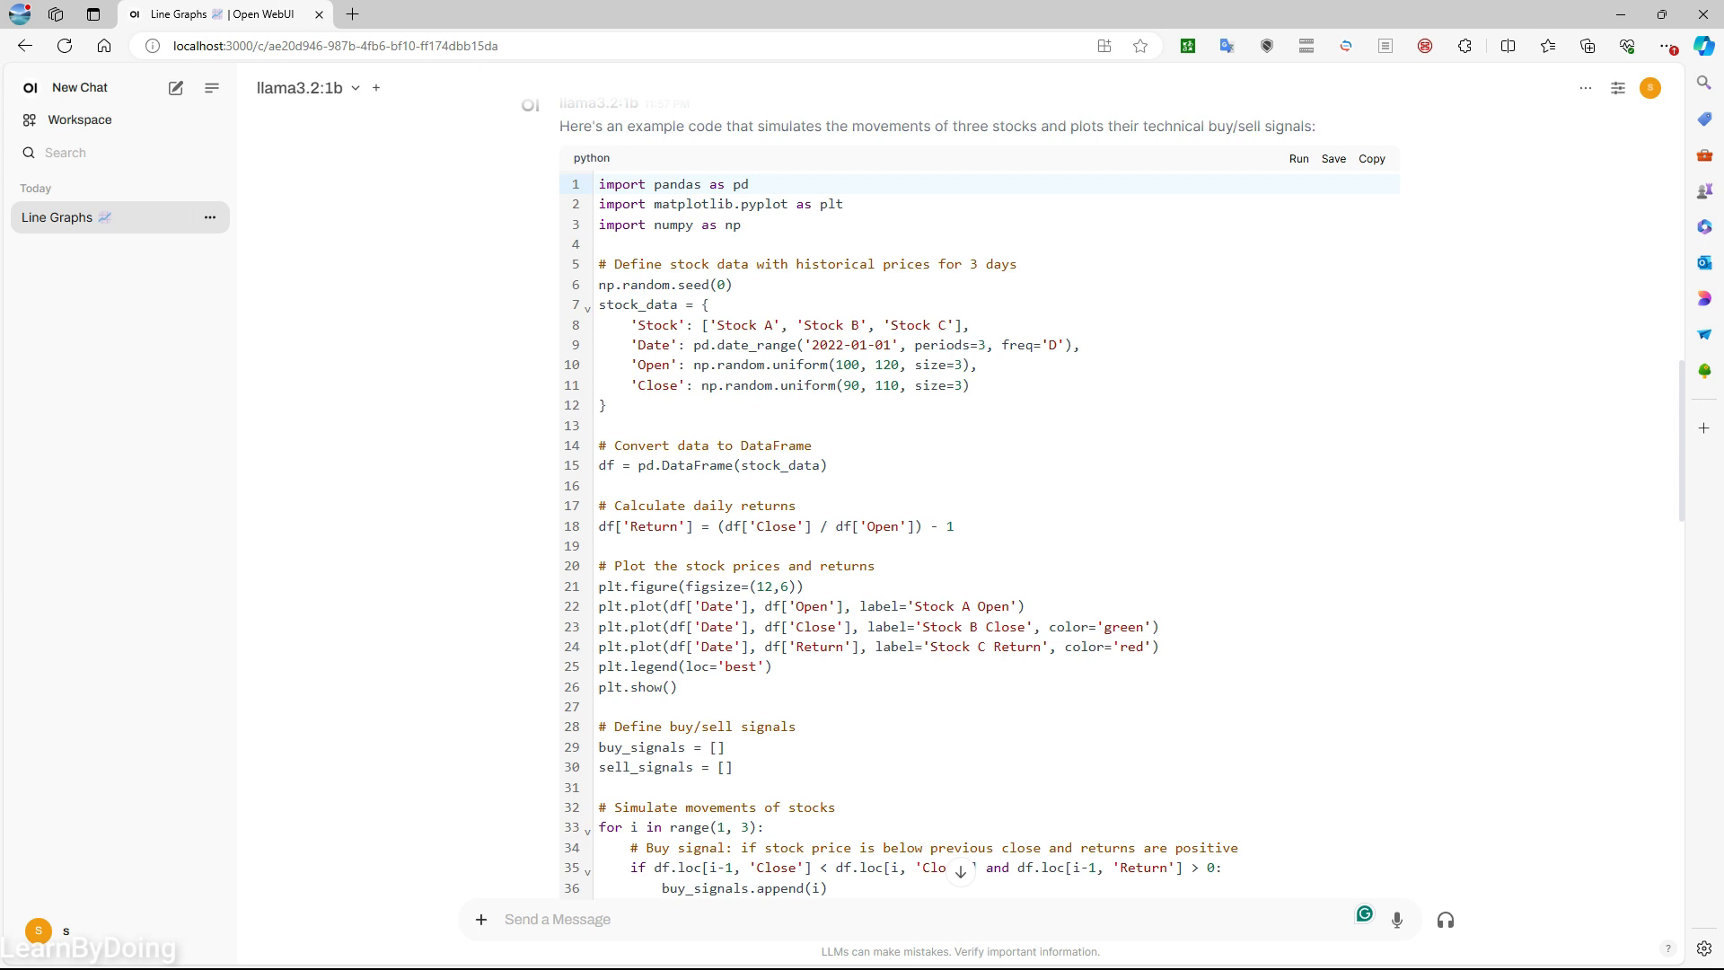
scroll(979, 503, "down", 15)
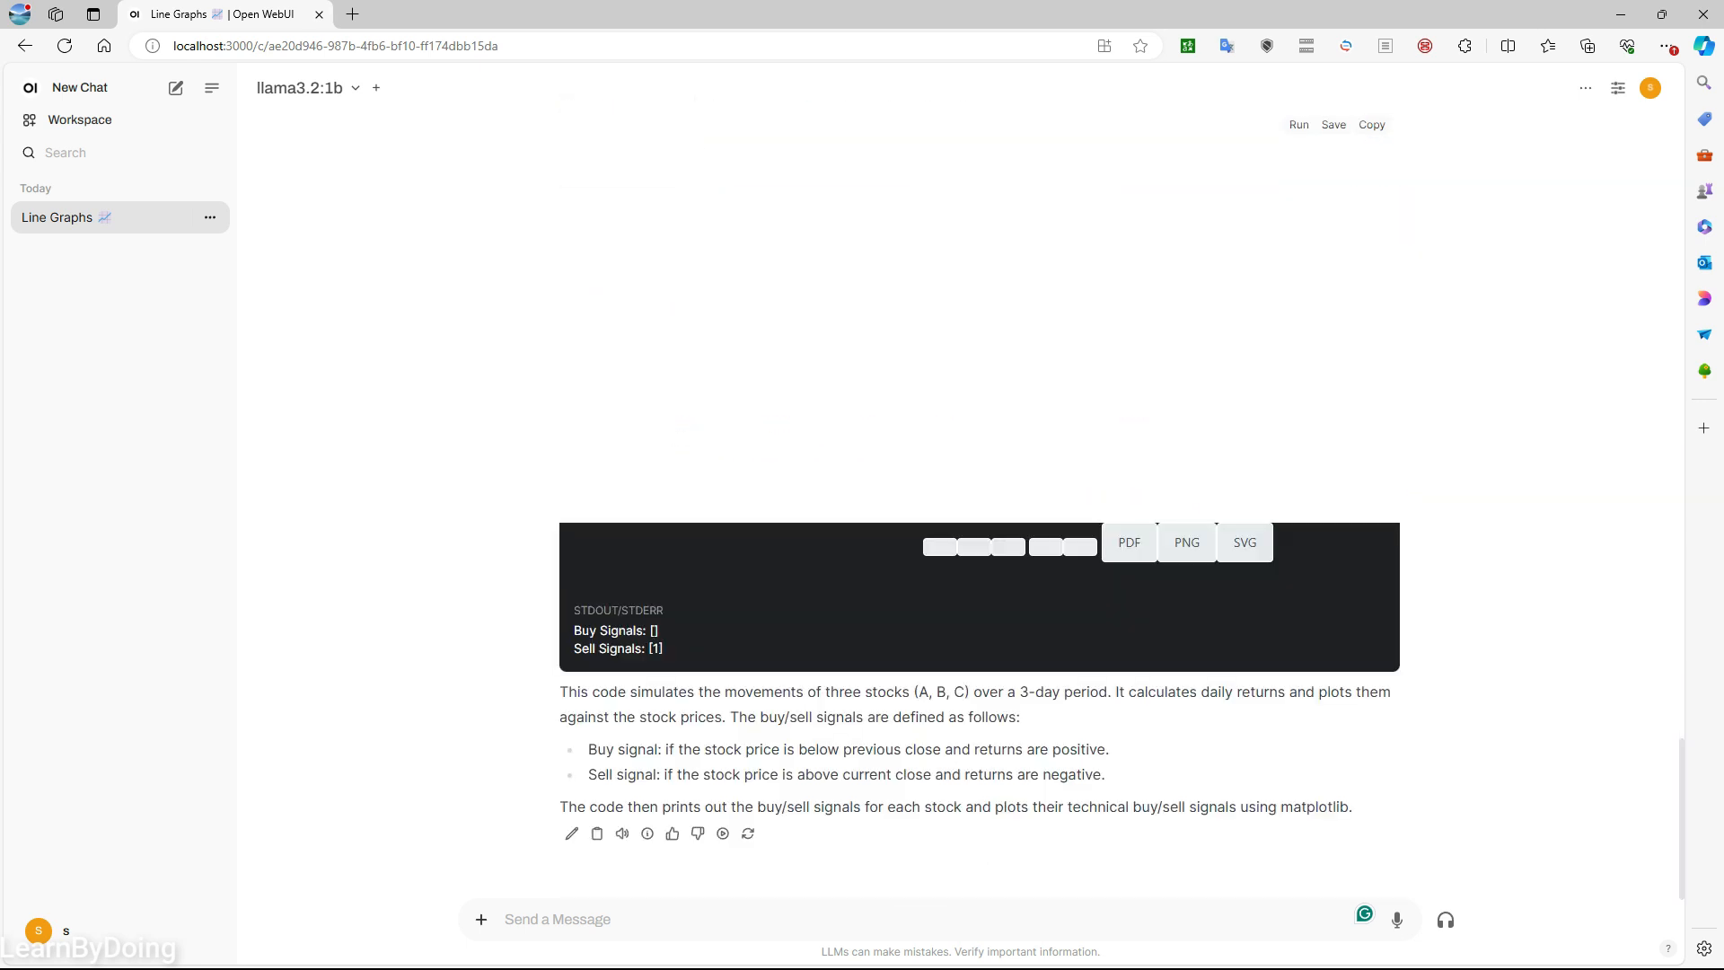
- Send the prompt "increase simulation span to 200 days"
type("incre")
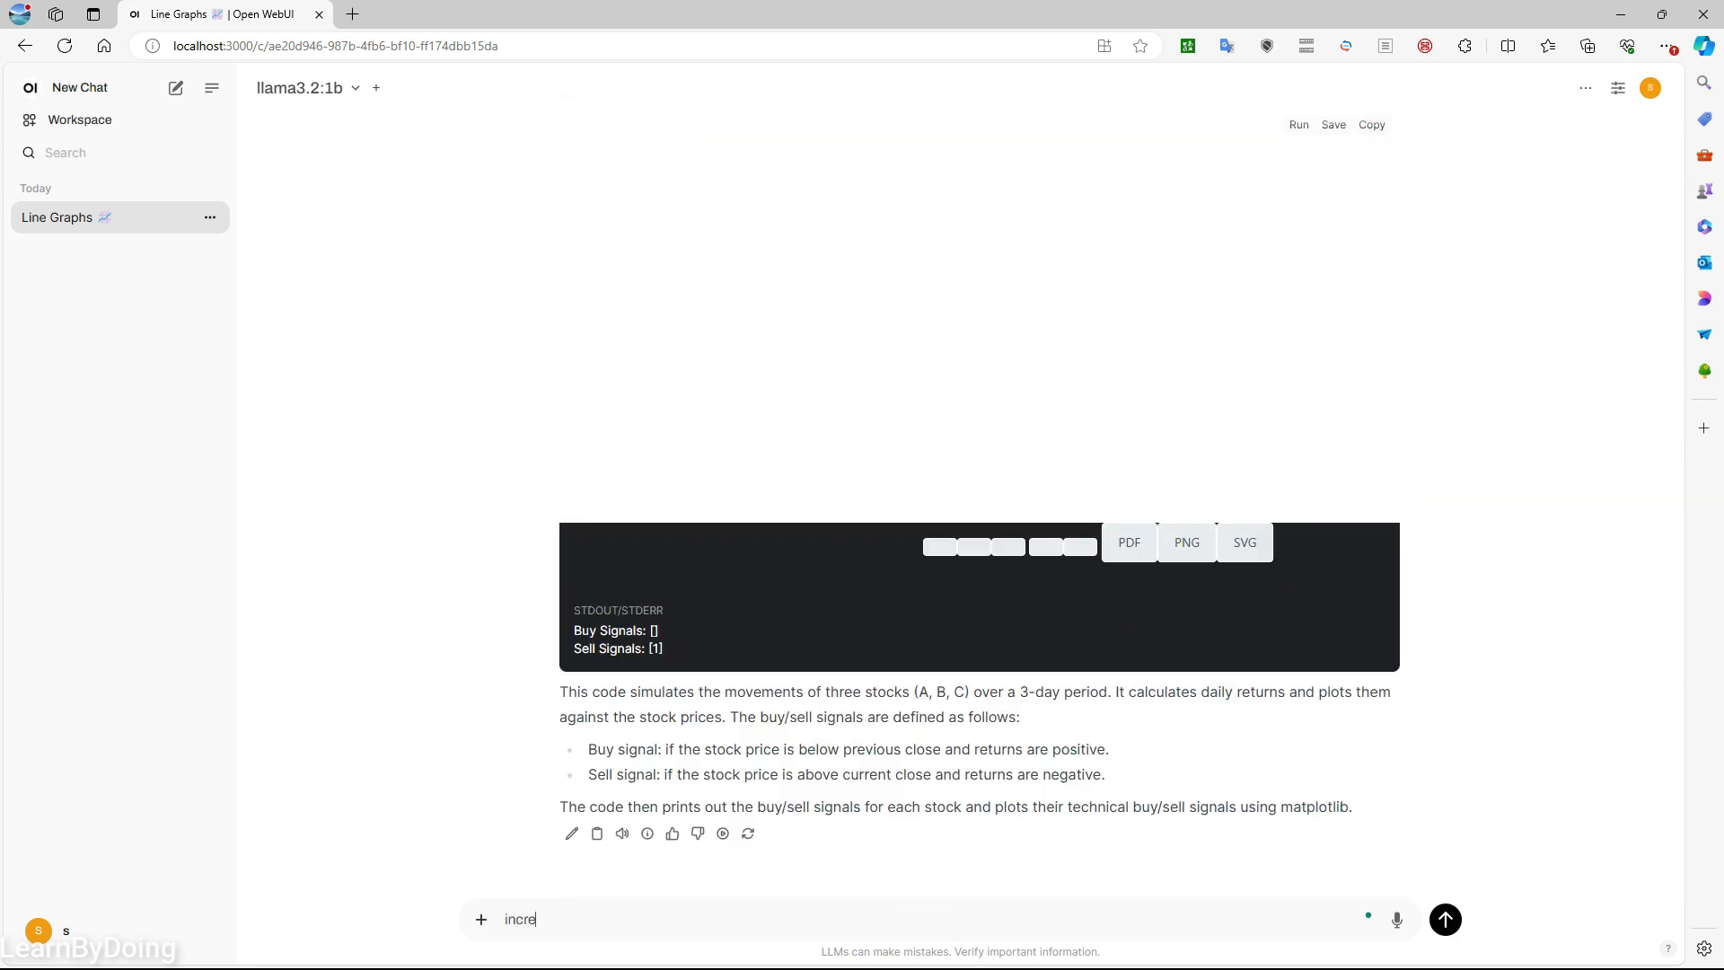
type("ase simulation span to 200 days")
key("Return")
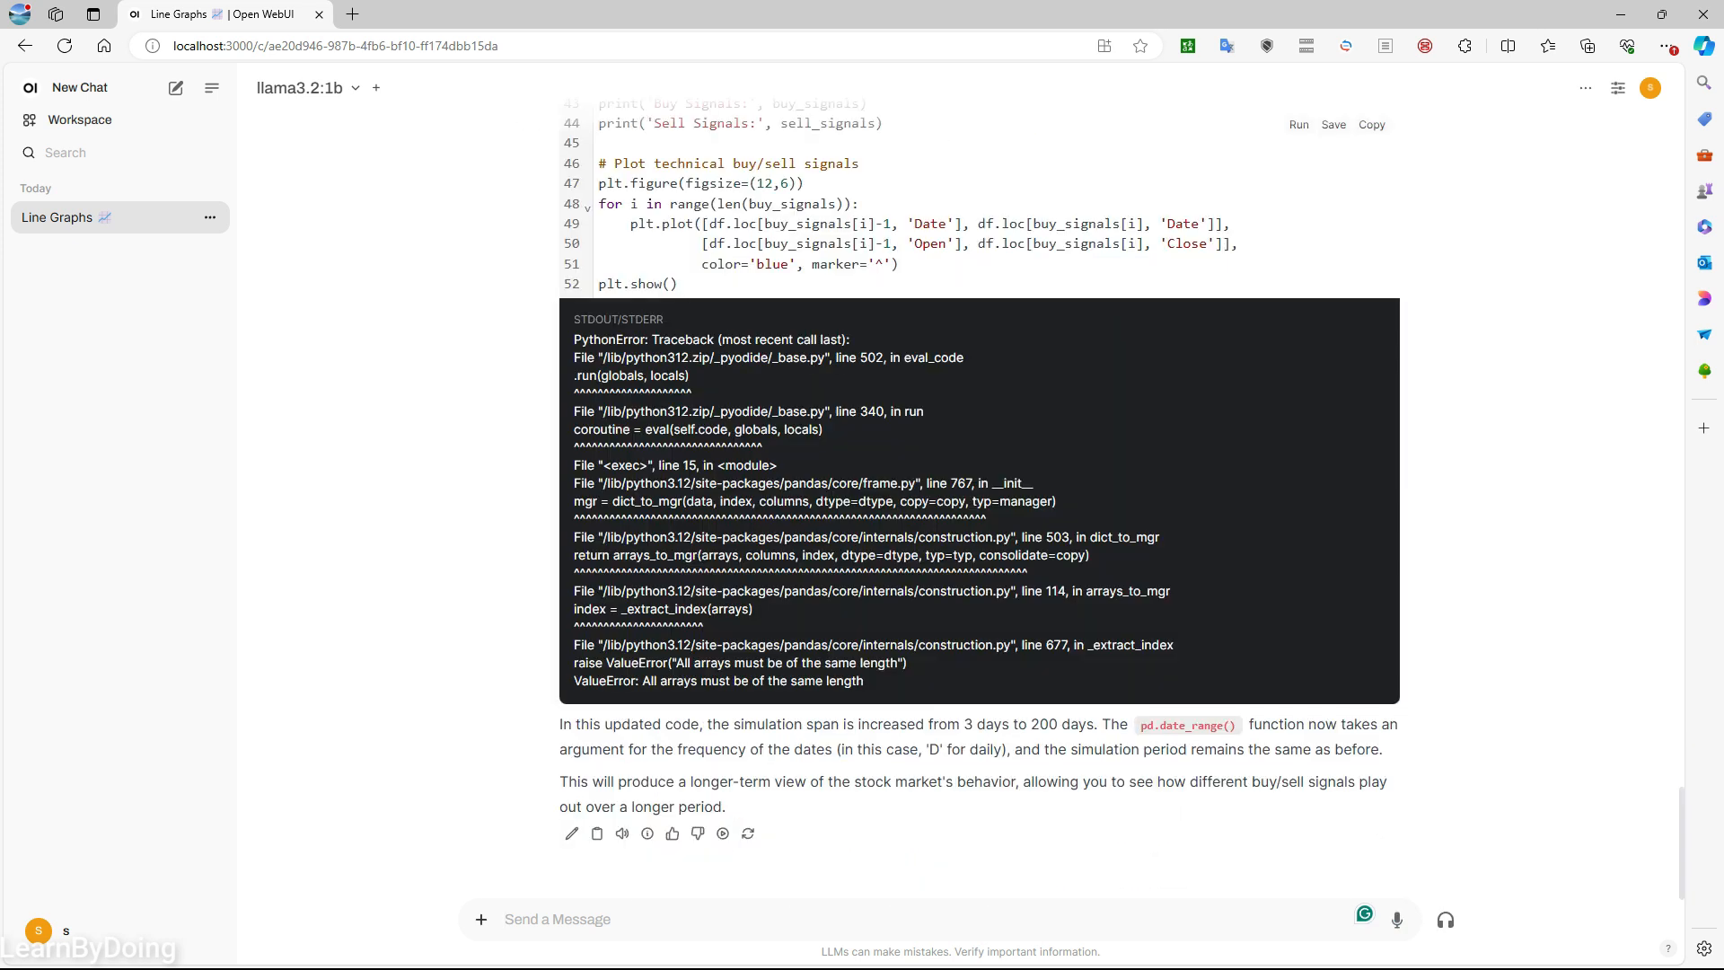
- Copy the full Python traceback from the code output and send it to the model as a message
left_click_drag(866, 683, 574, 319)
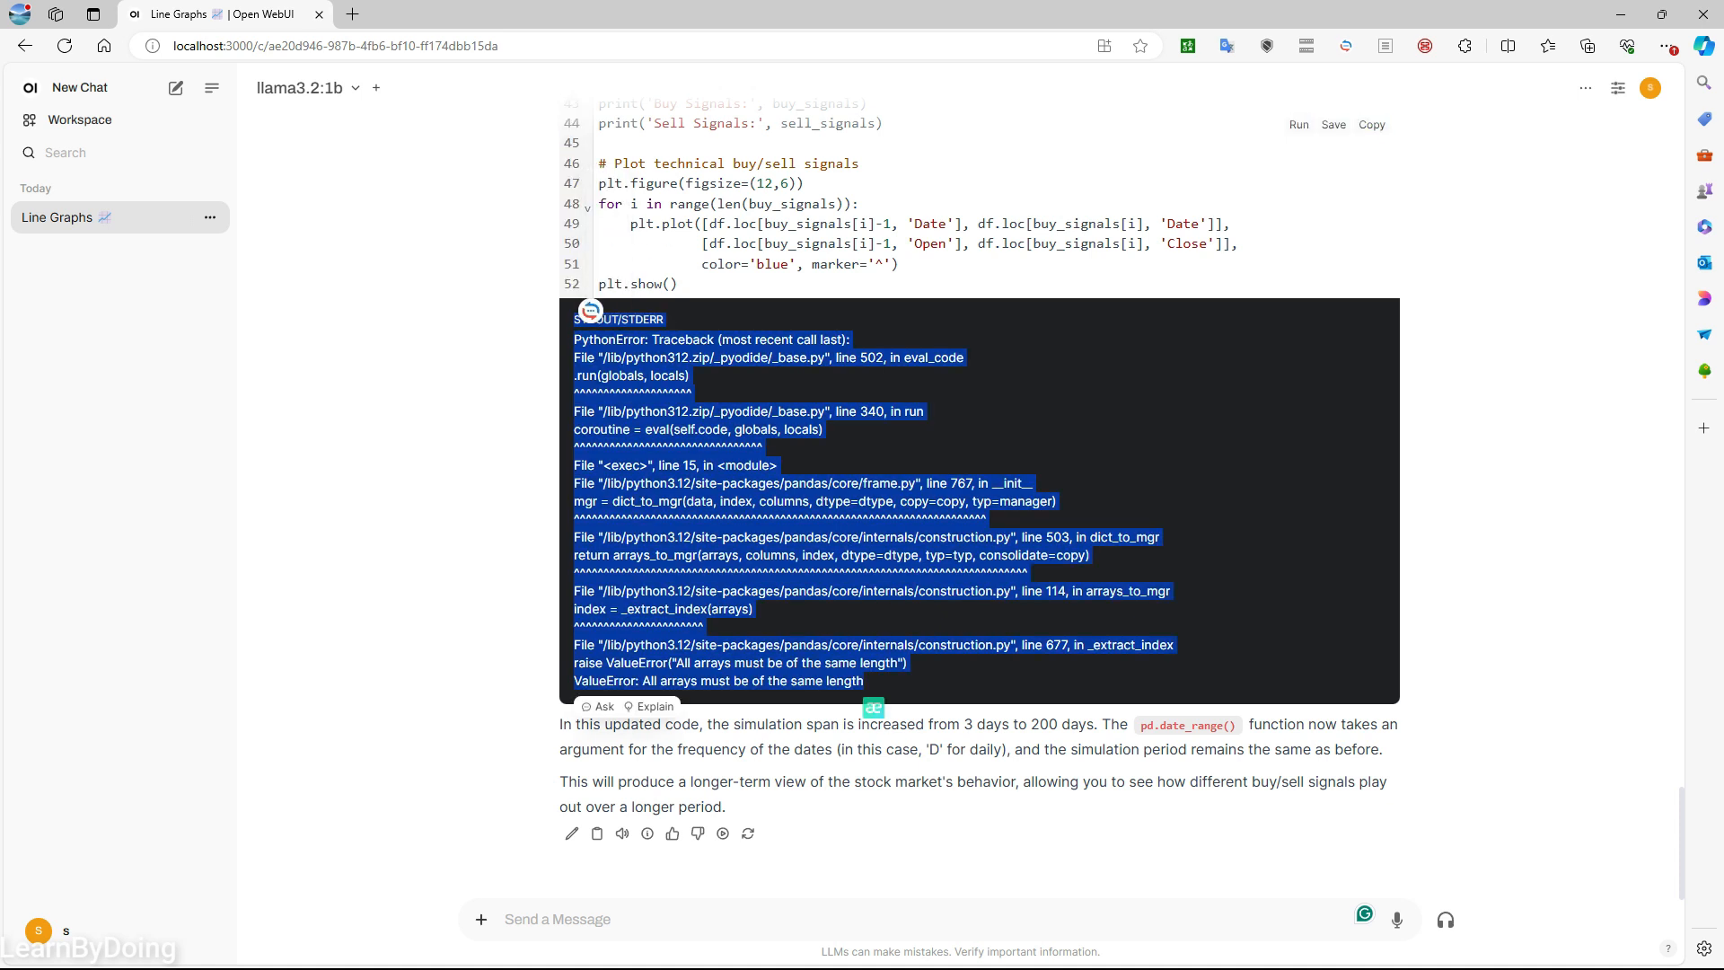
key("ctrl+c")
key("ctrl+v")
key("Return")
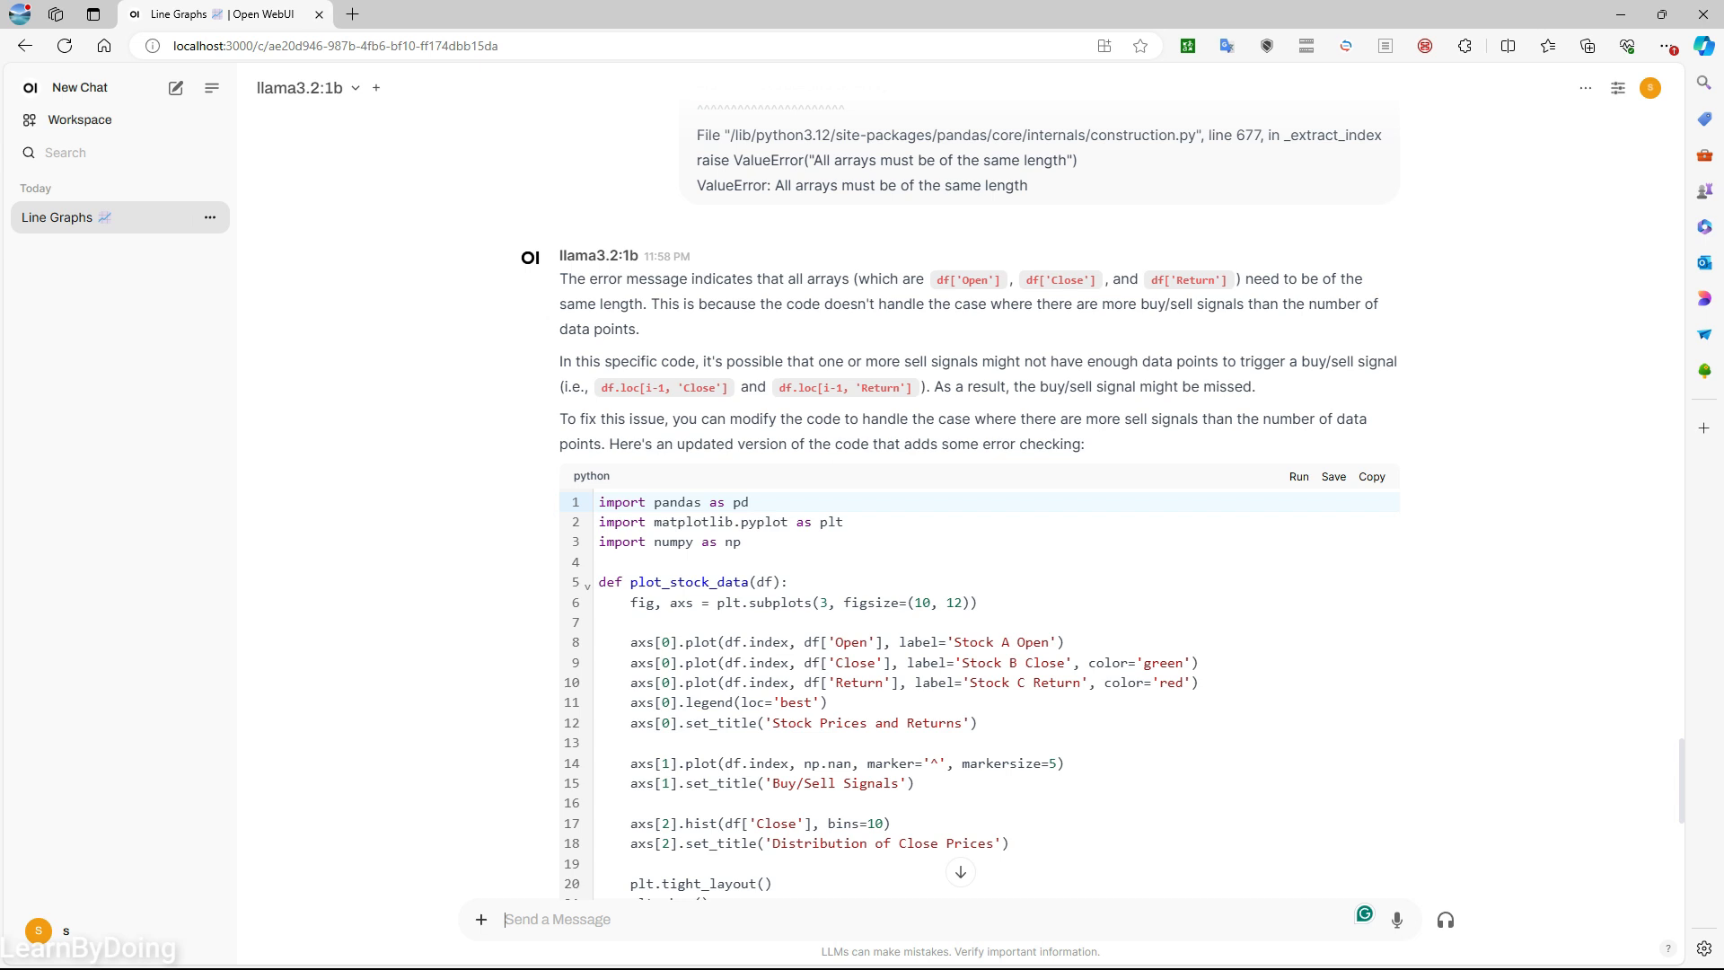
- Read the model's explanation of the error, run its updated code and check the output
left_click_drag(851, 279, 835, 304)
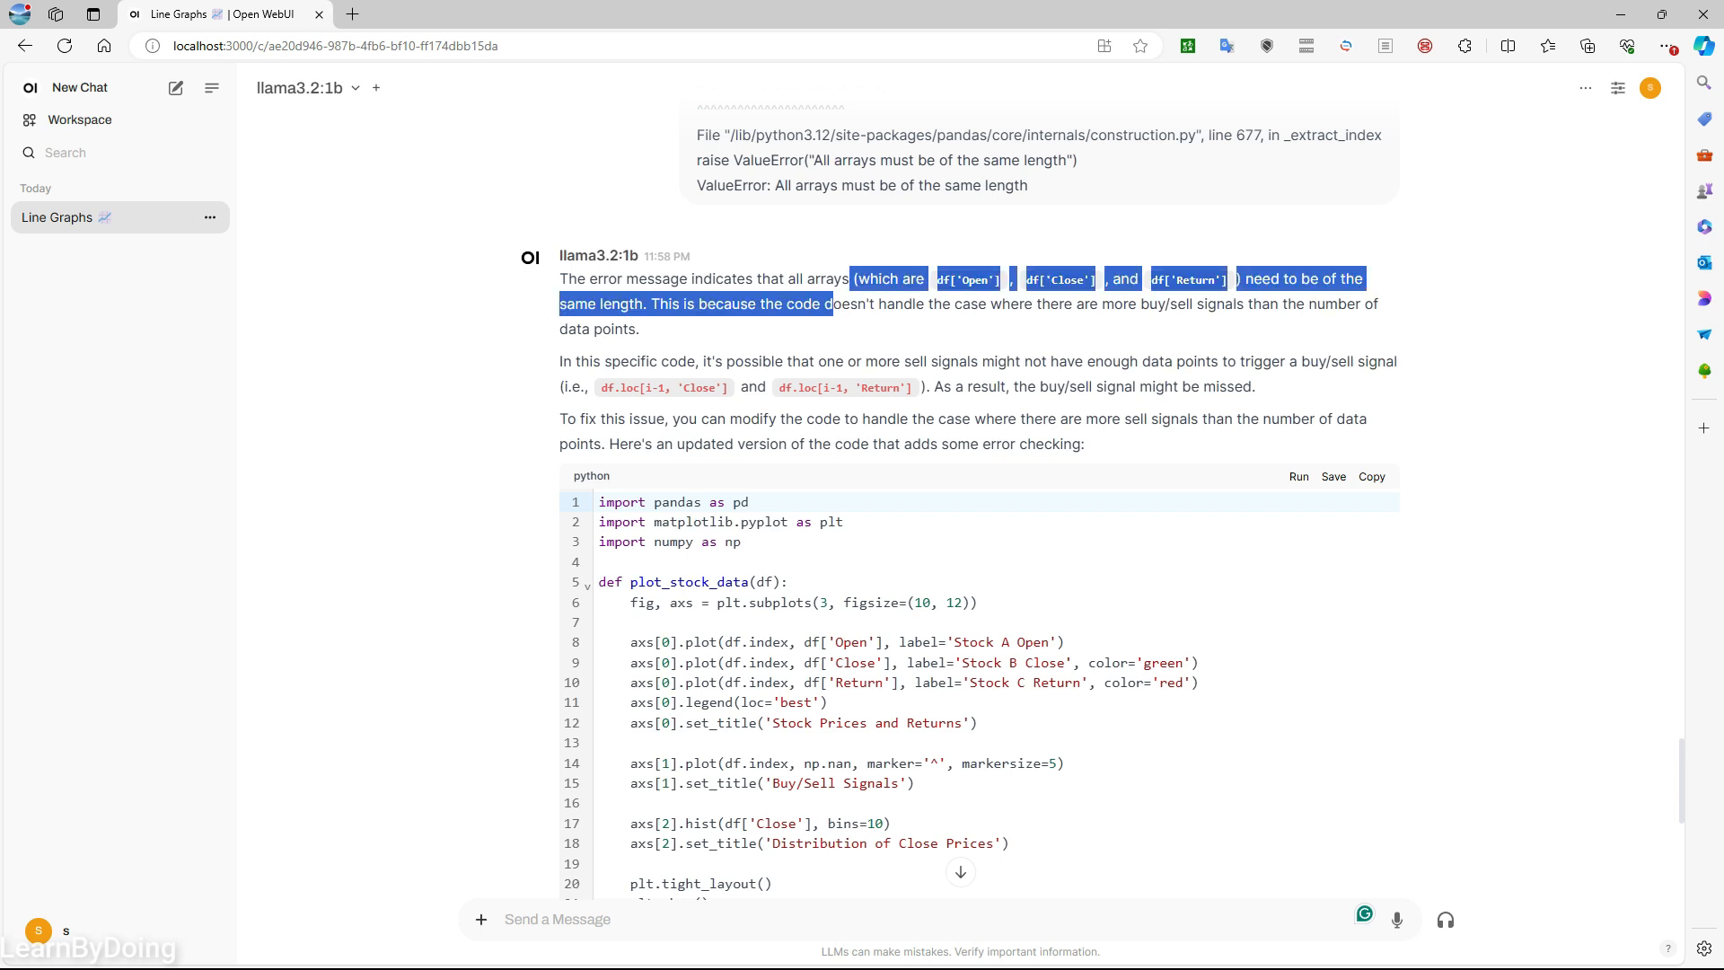
left_click(961, 872)
scroll(979, 494, "up", 6)
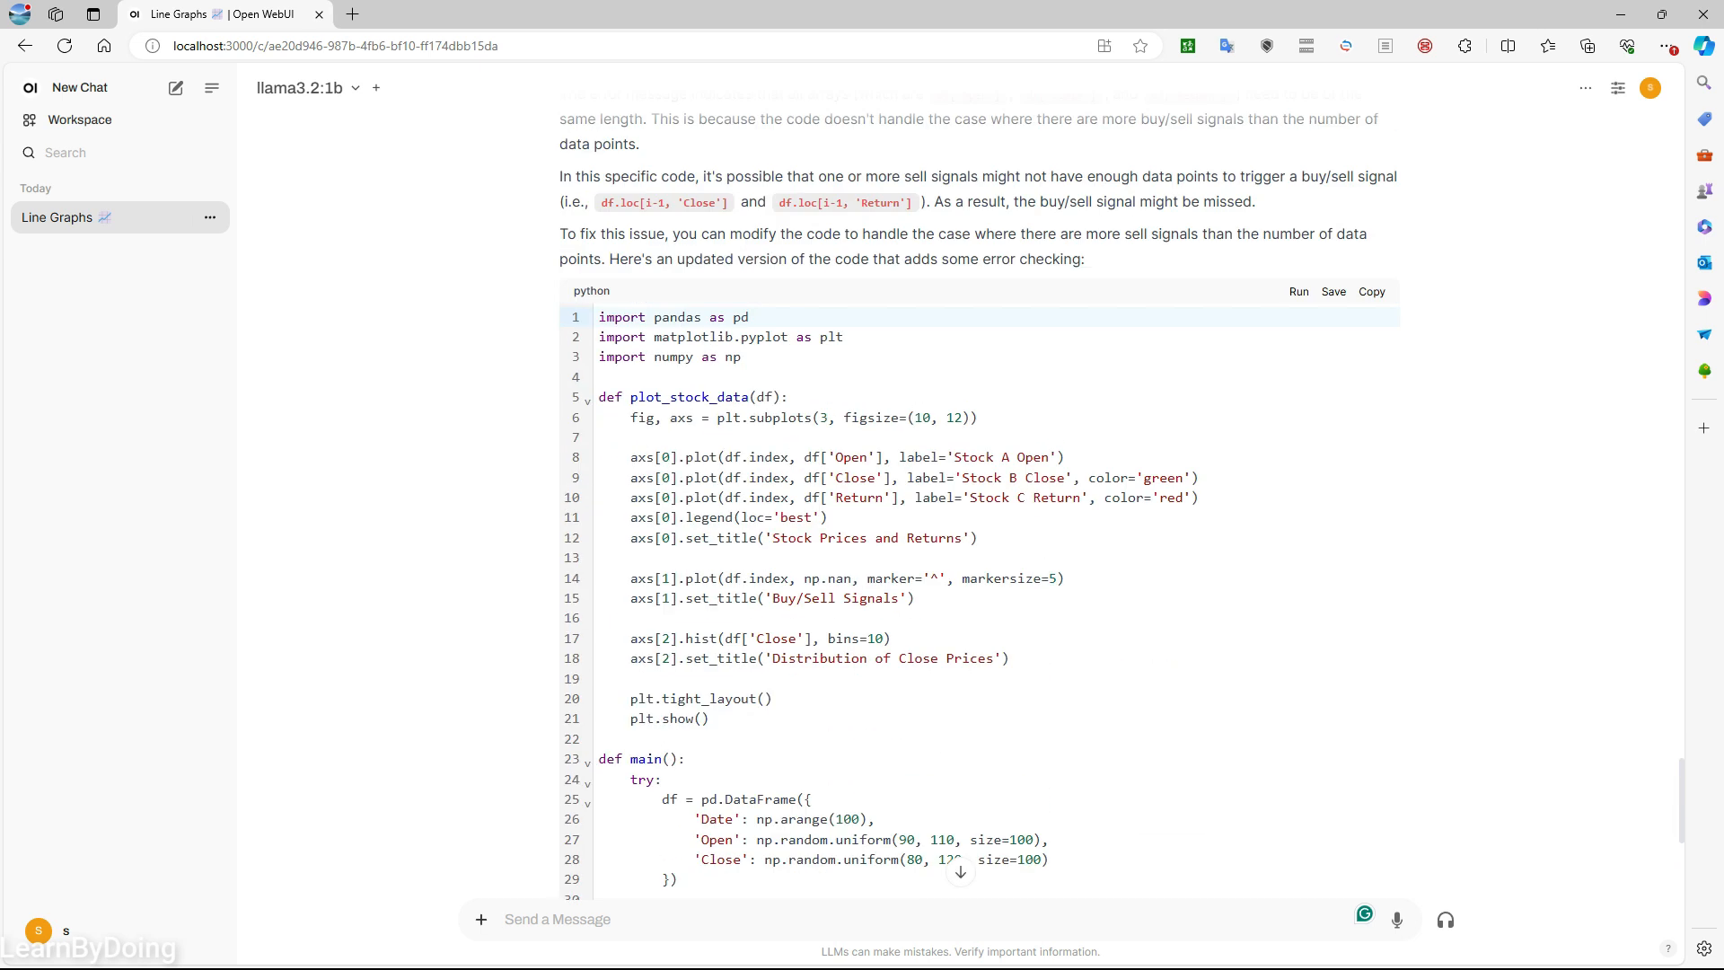
left_click(1299, 291)
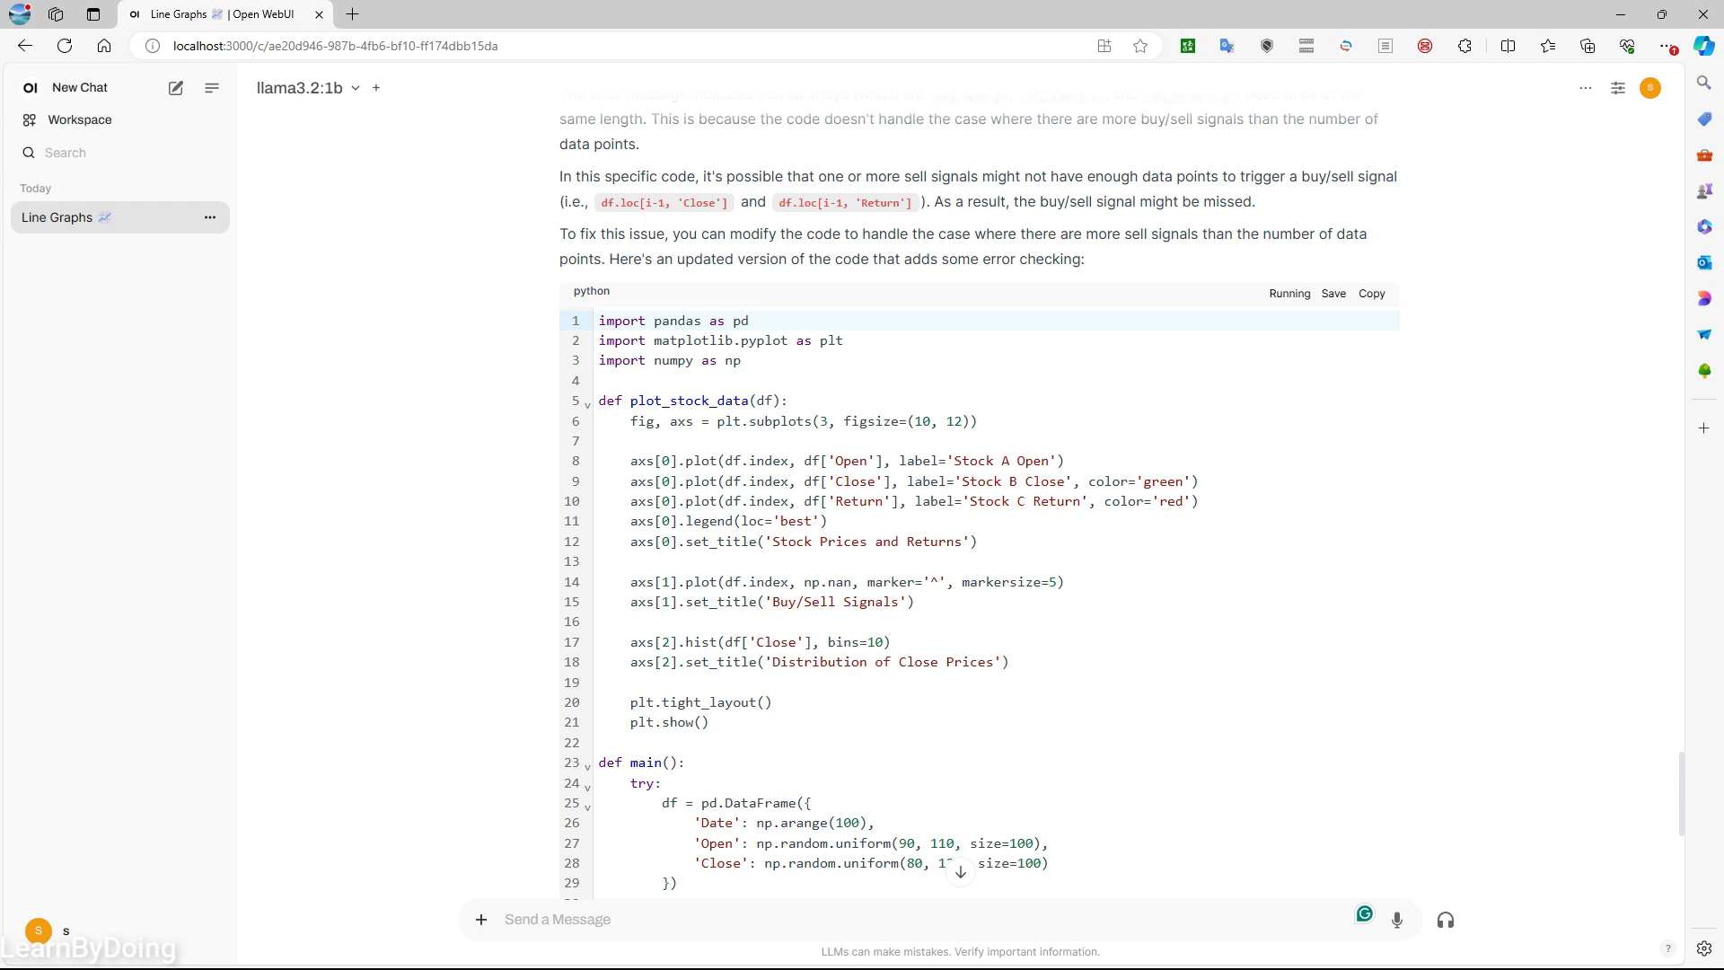
scroll(978, 494, "down", 1)
scroll(978, 494, "down", 7)
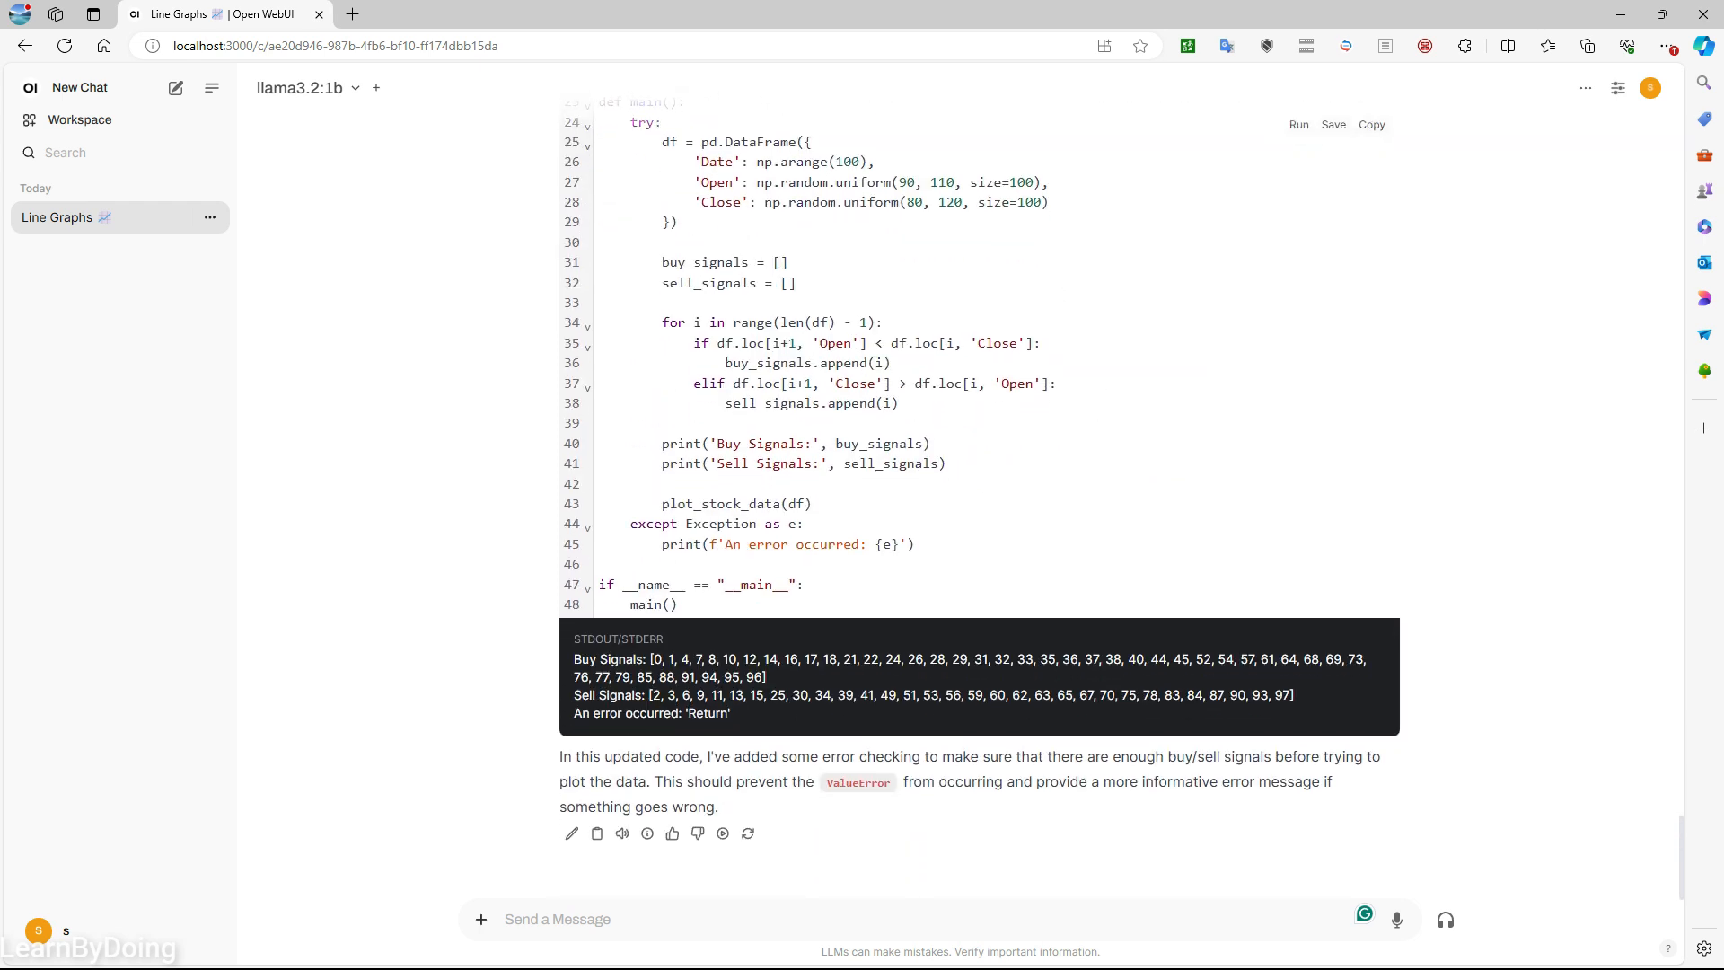
- Highlight the printed buy and sell signals and ask the model to show them in the trend line graph
left_click_drag(574, 659, 734, 715)
left_click(764, 717)
type("show them in")
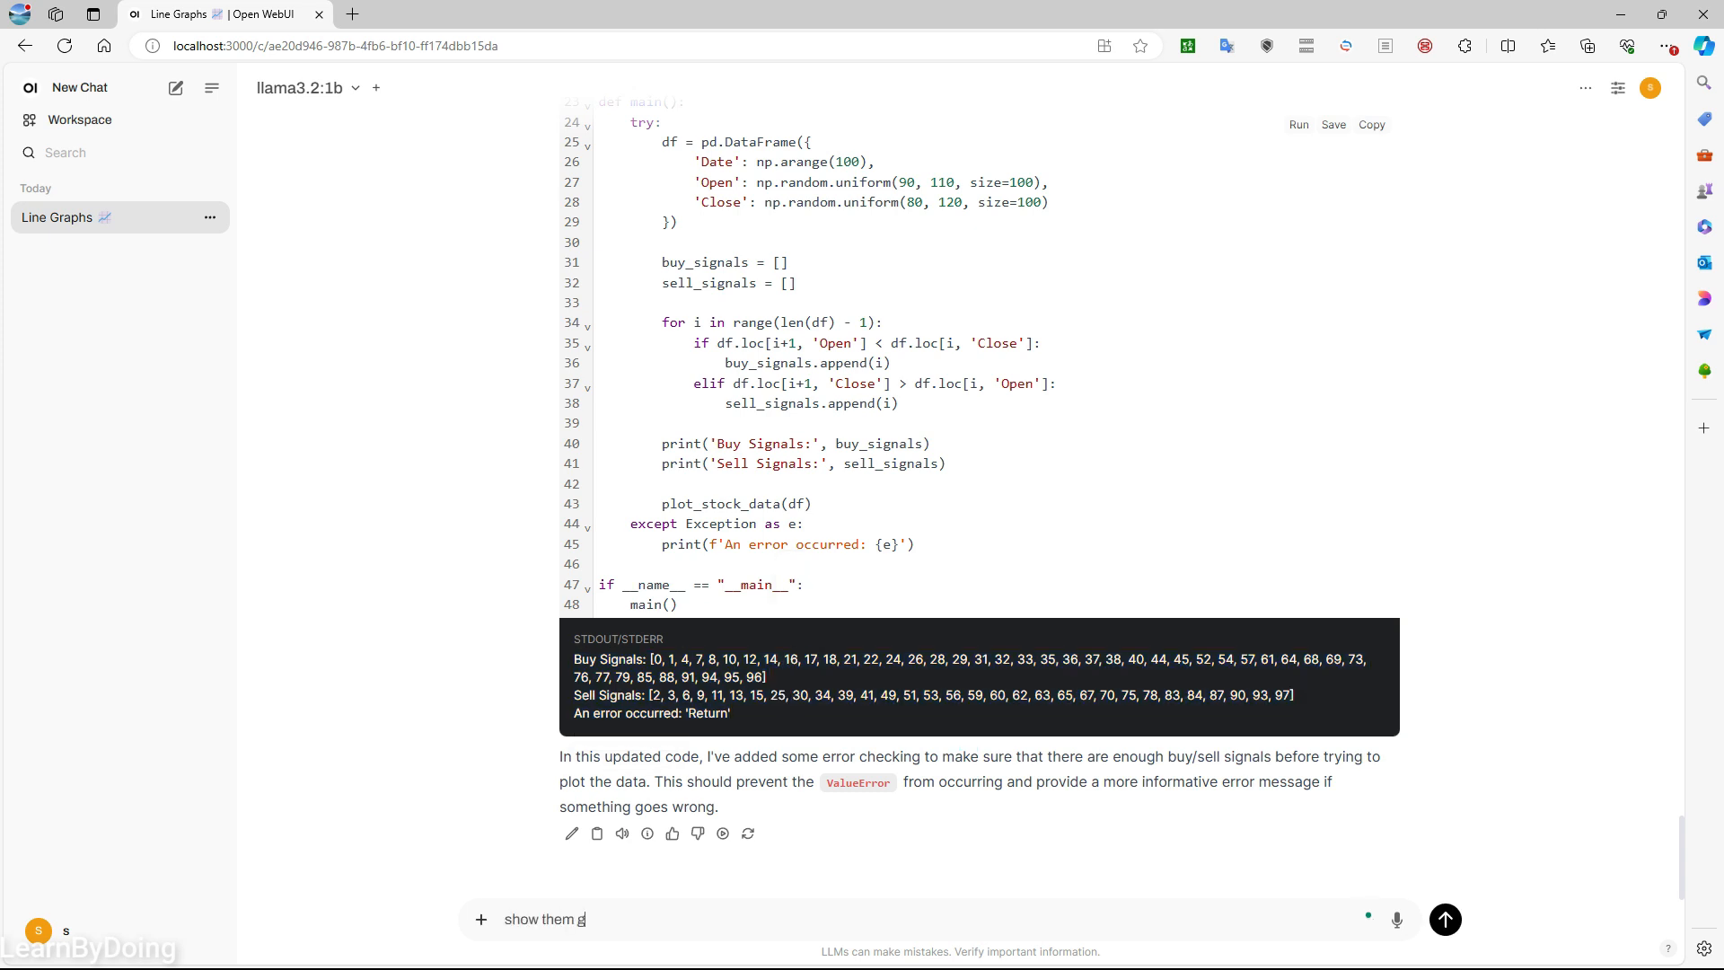
type(" the trend line graph")
key("Return")
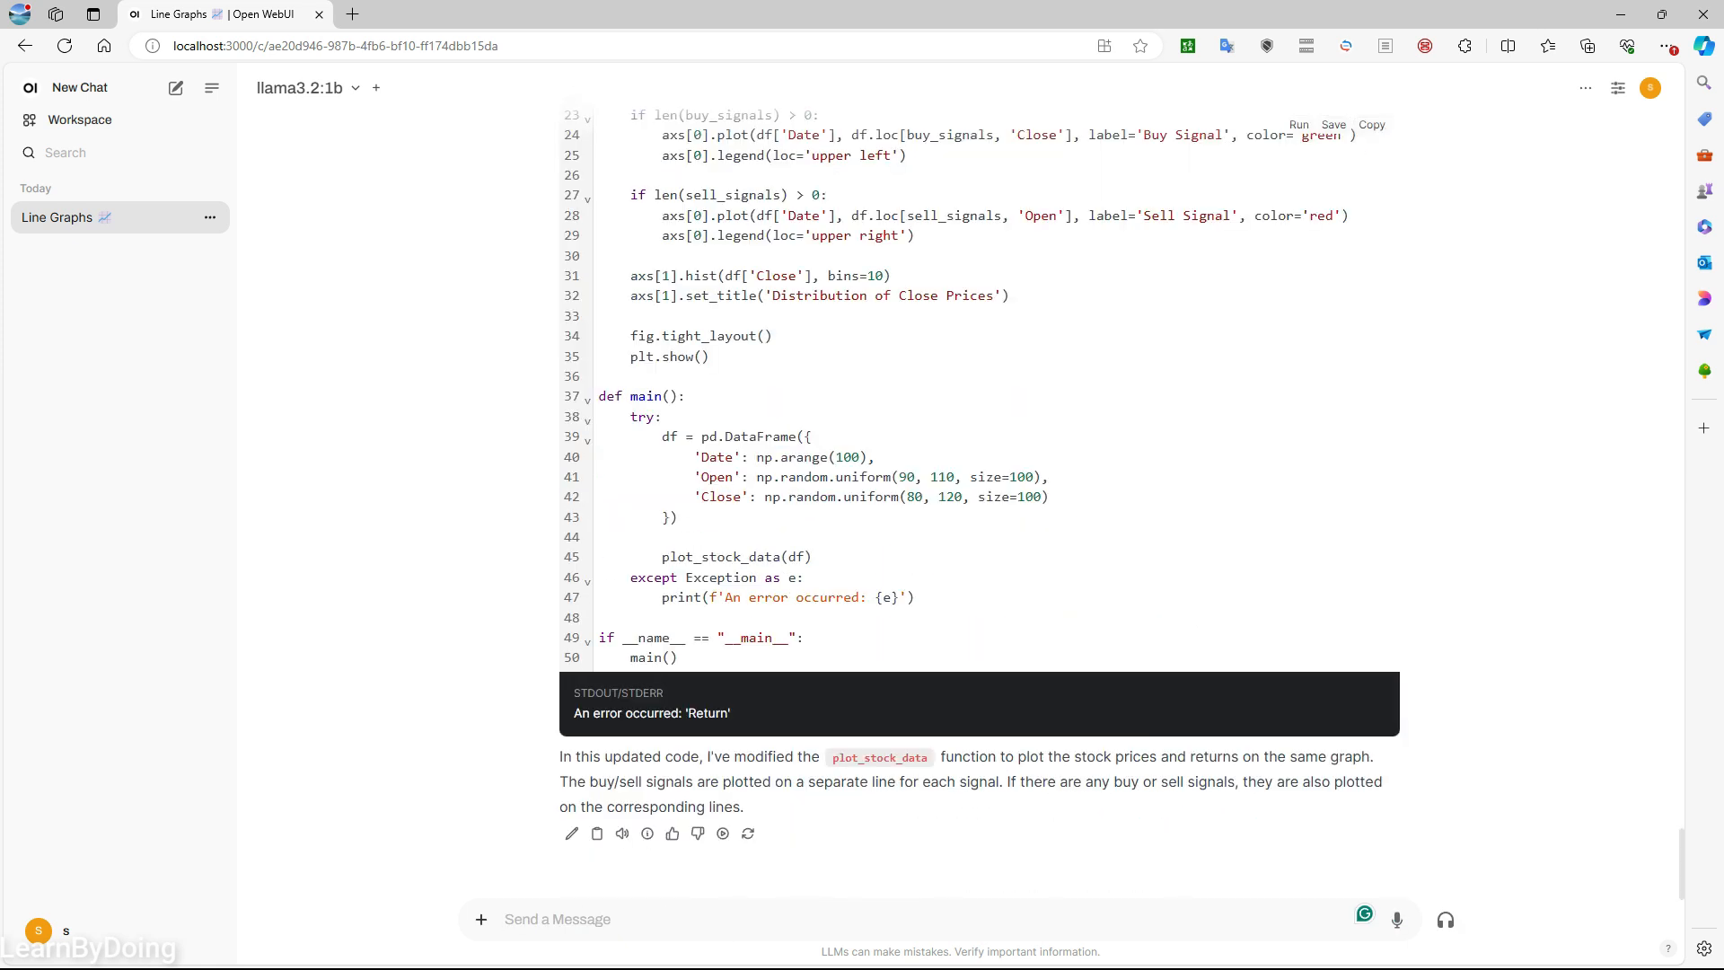
- Send the error "An error occurred: 'Return'" to the model and submit the revised code's error output for another fix
key("ctrl+v")
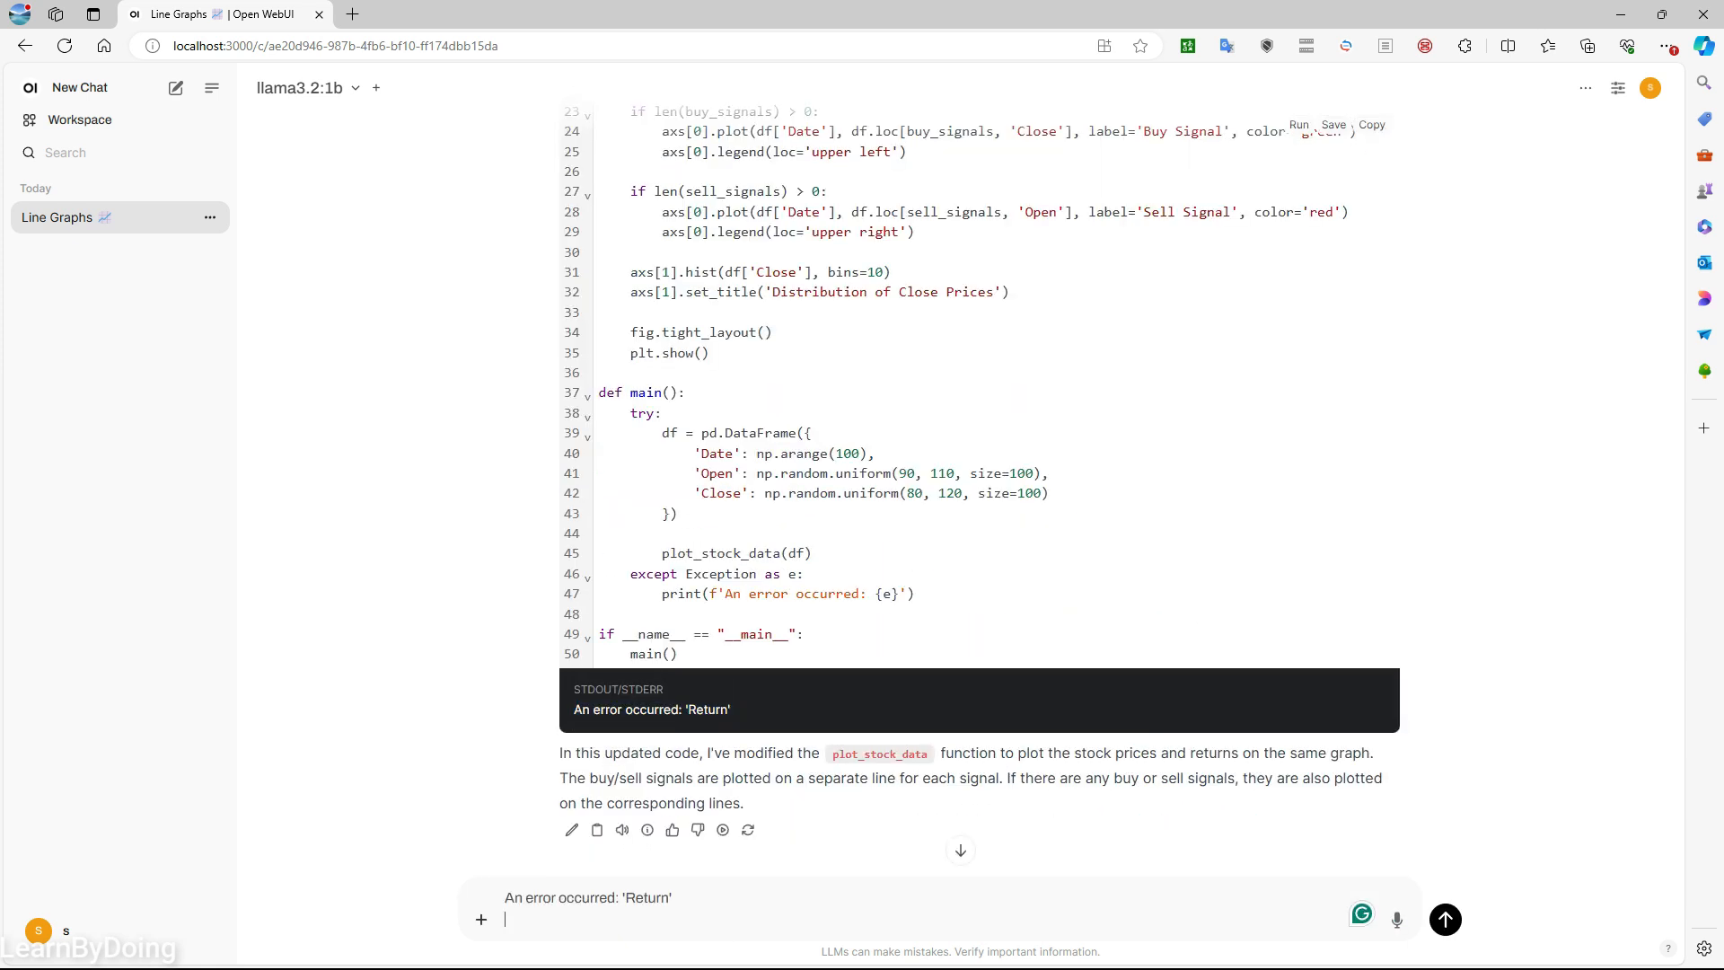
key("Return")
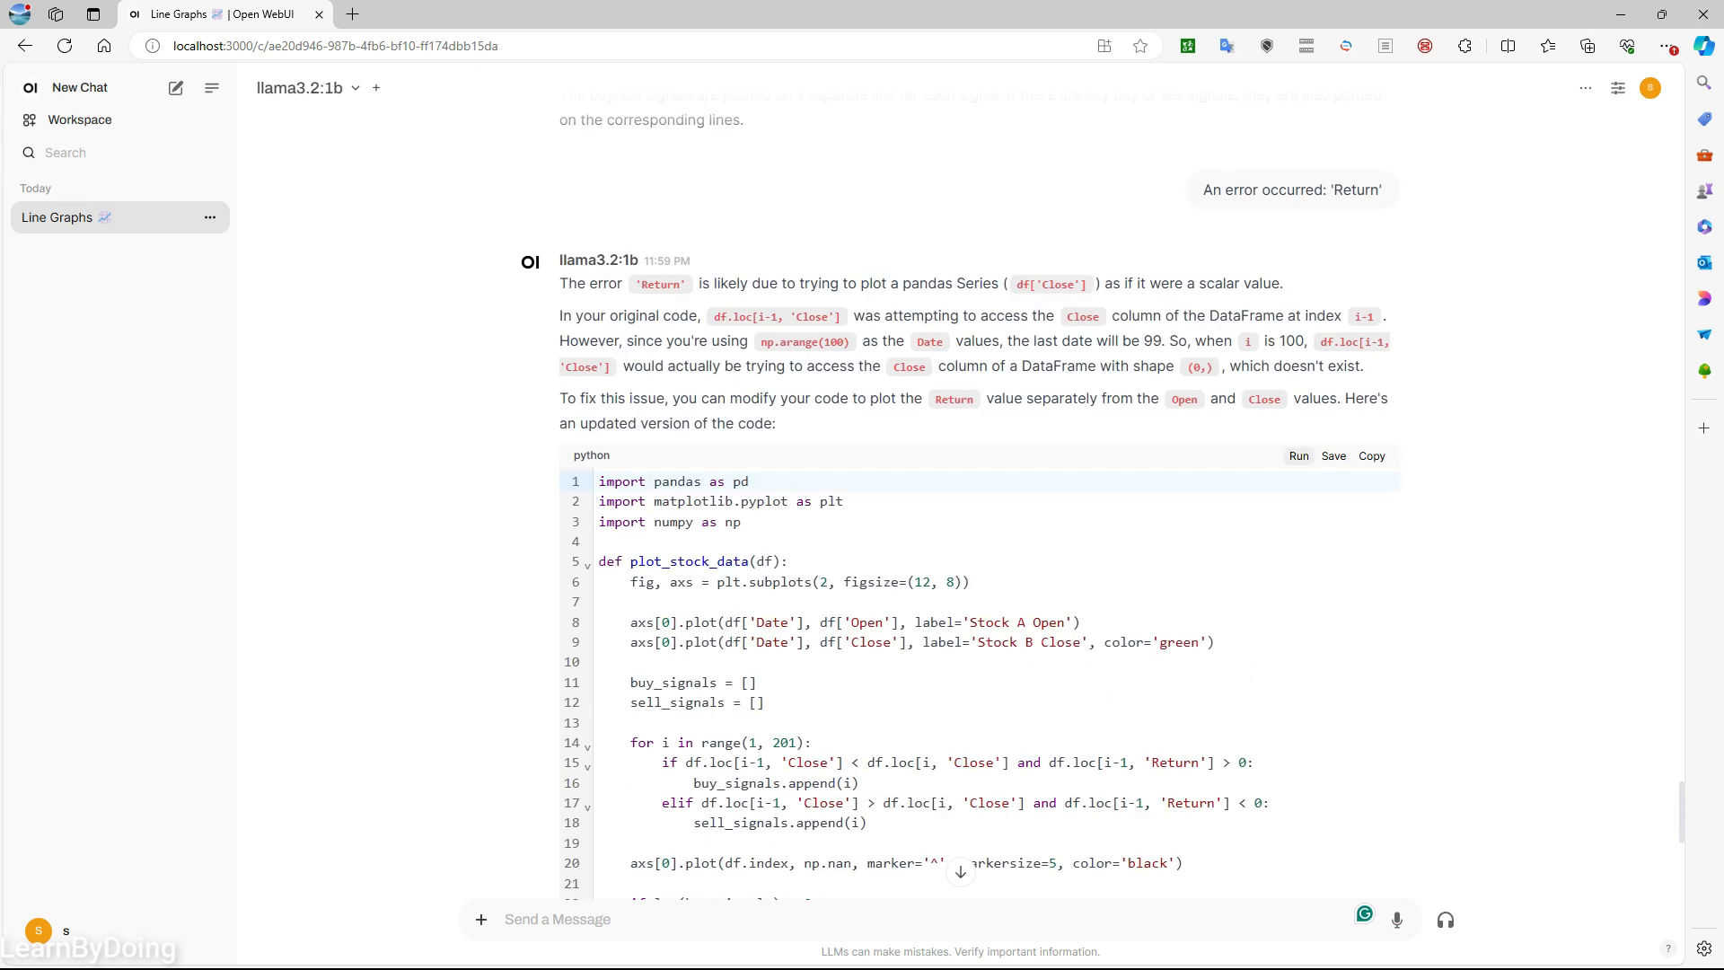
triple_click(832, 738)
key("ctrl+c")
key("ctrl+v")
key("Return")
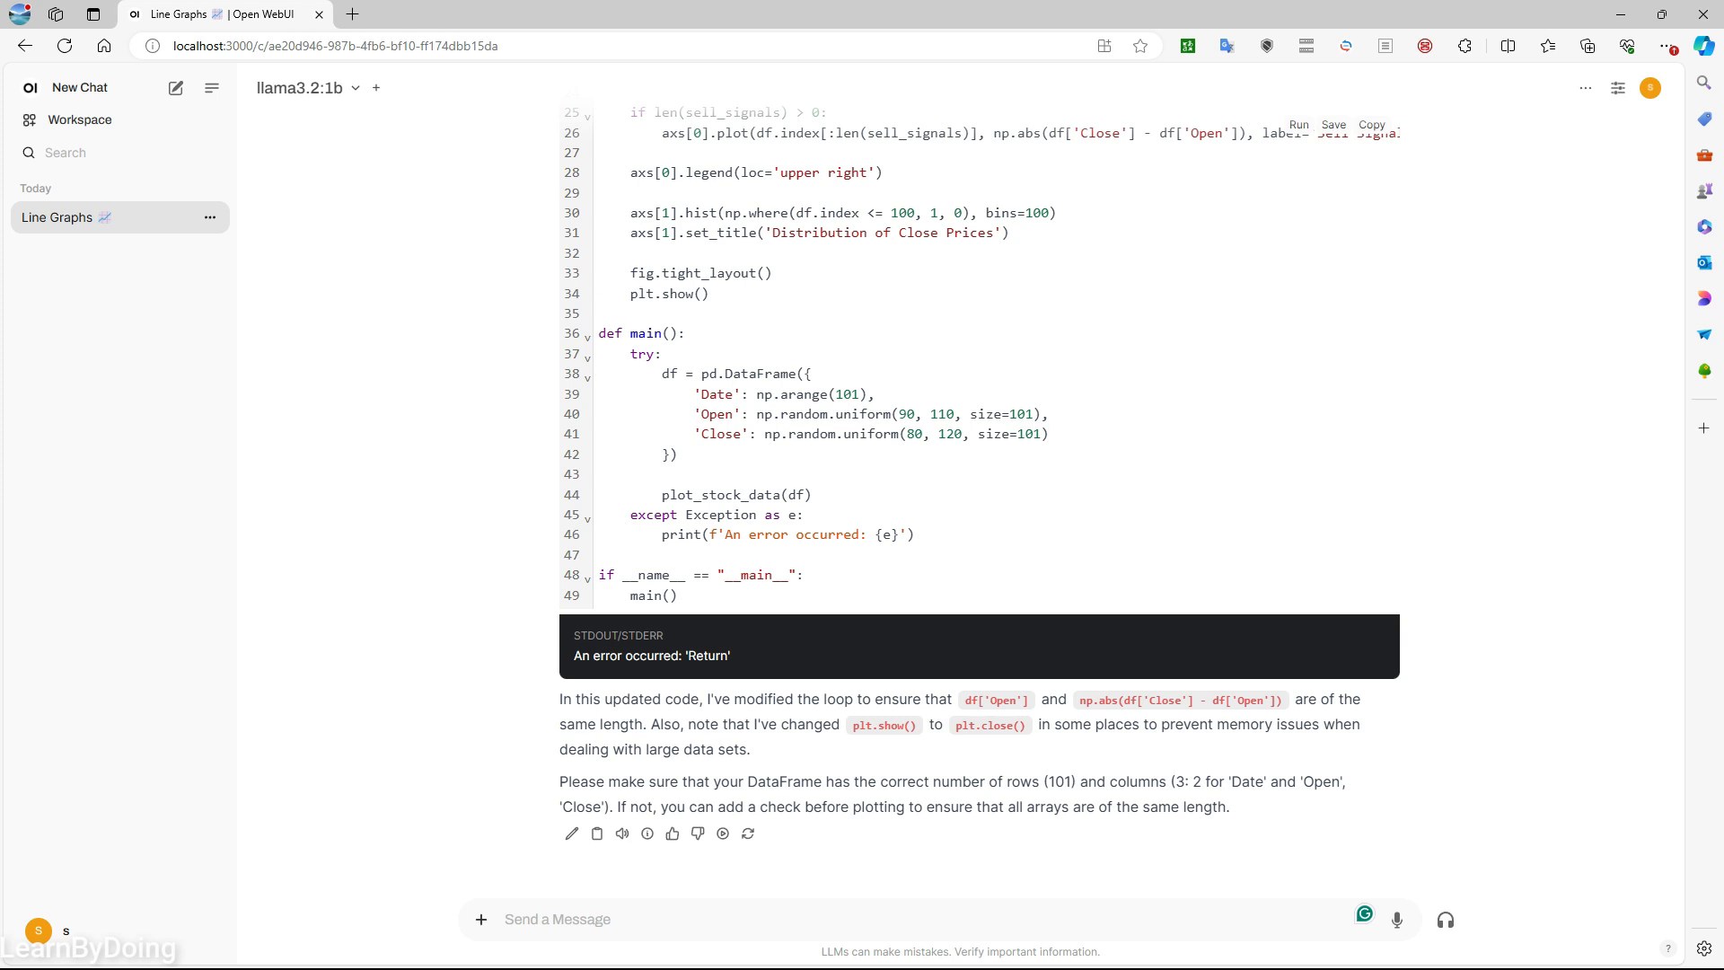
- Ask the model to simplify the code, and send the prompt "sample code to show bar chart"
type("sim")
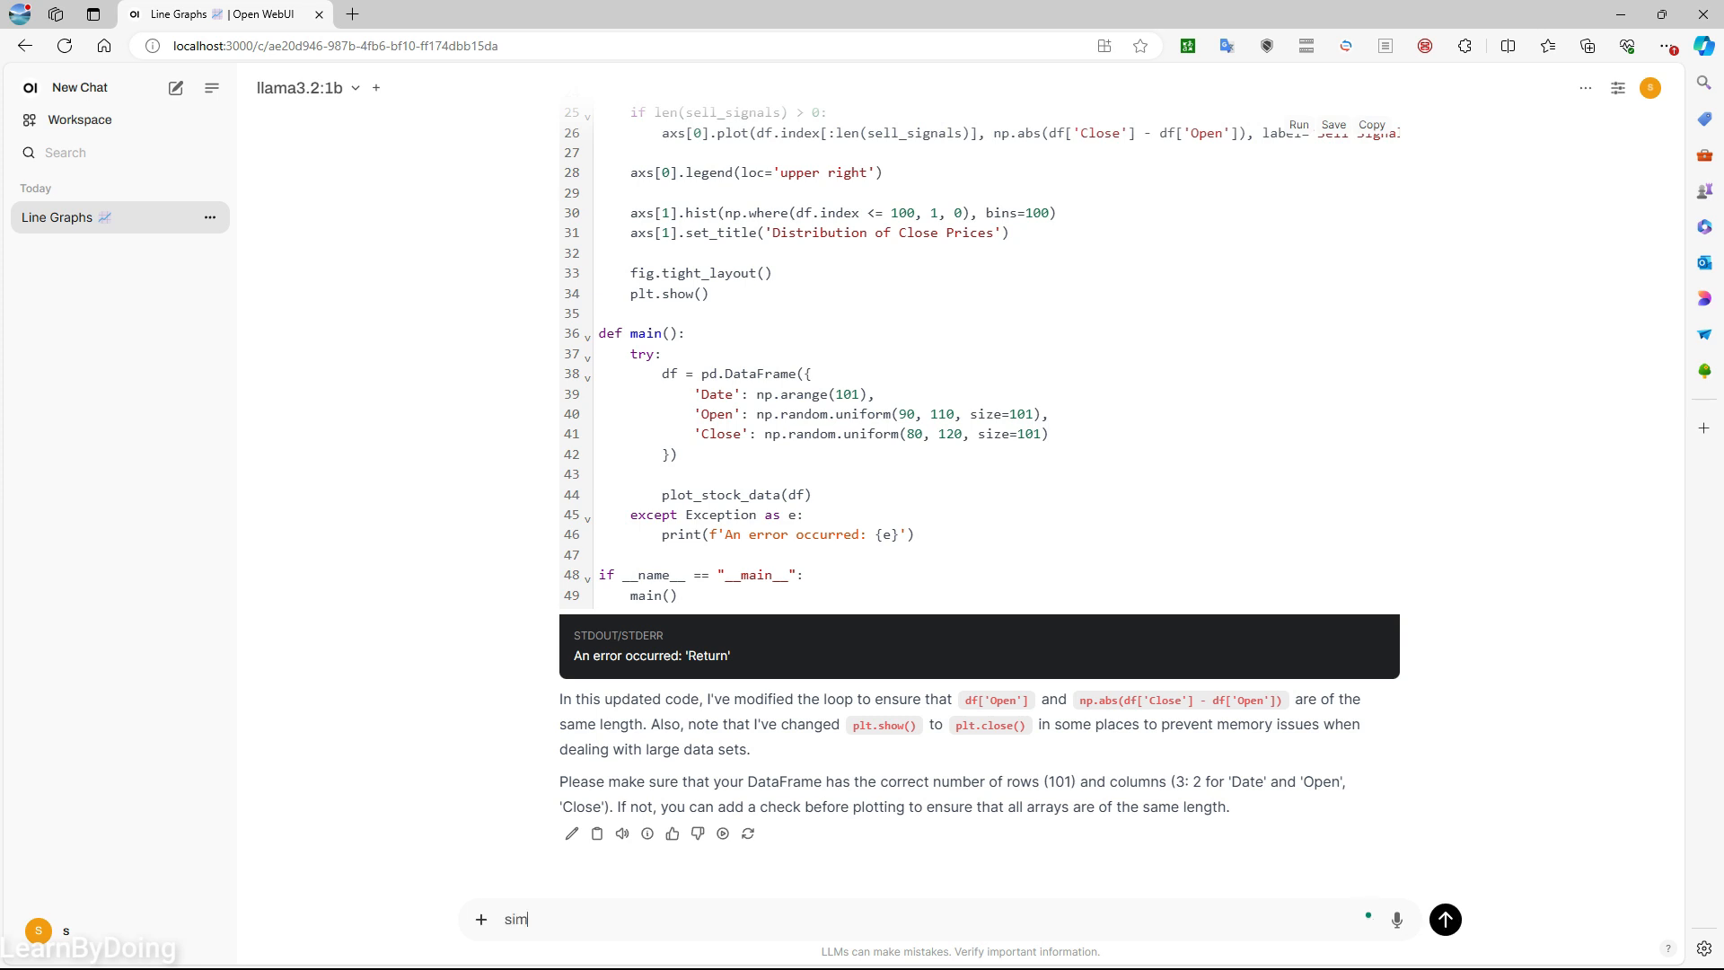
type("plify the code add")
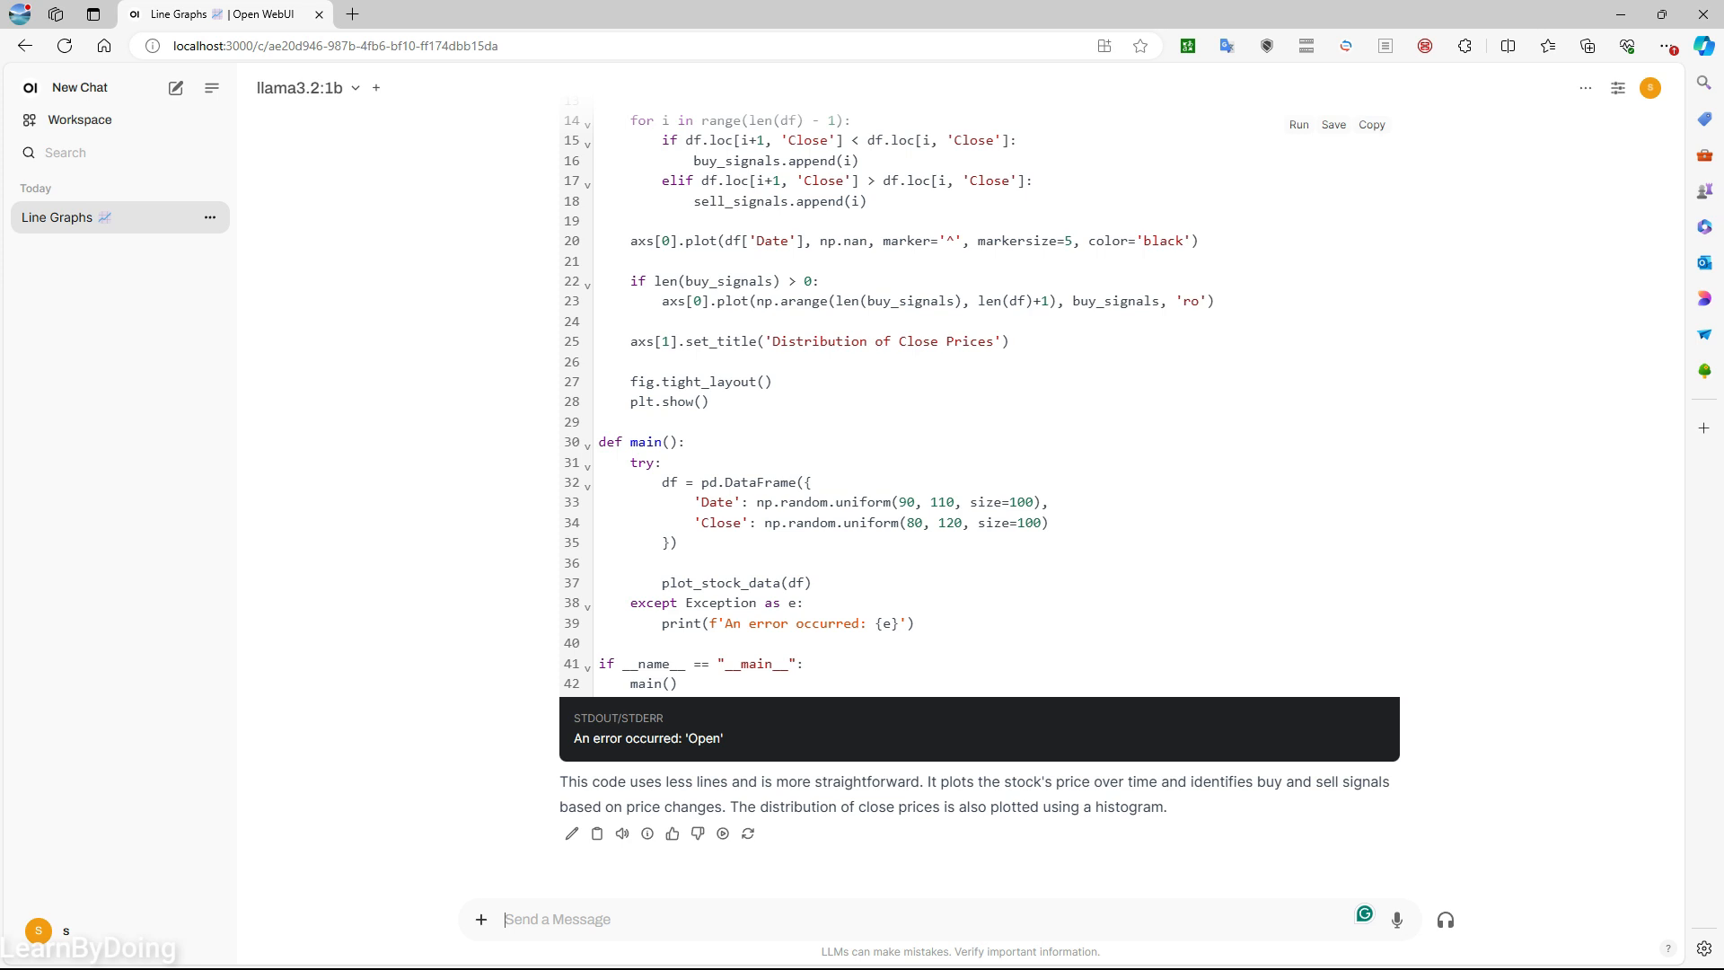
type("sample code to ")
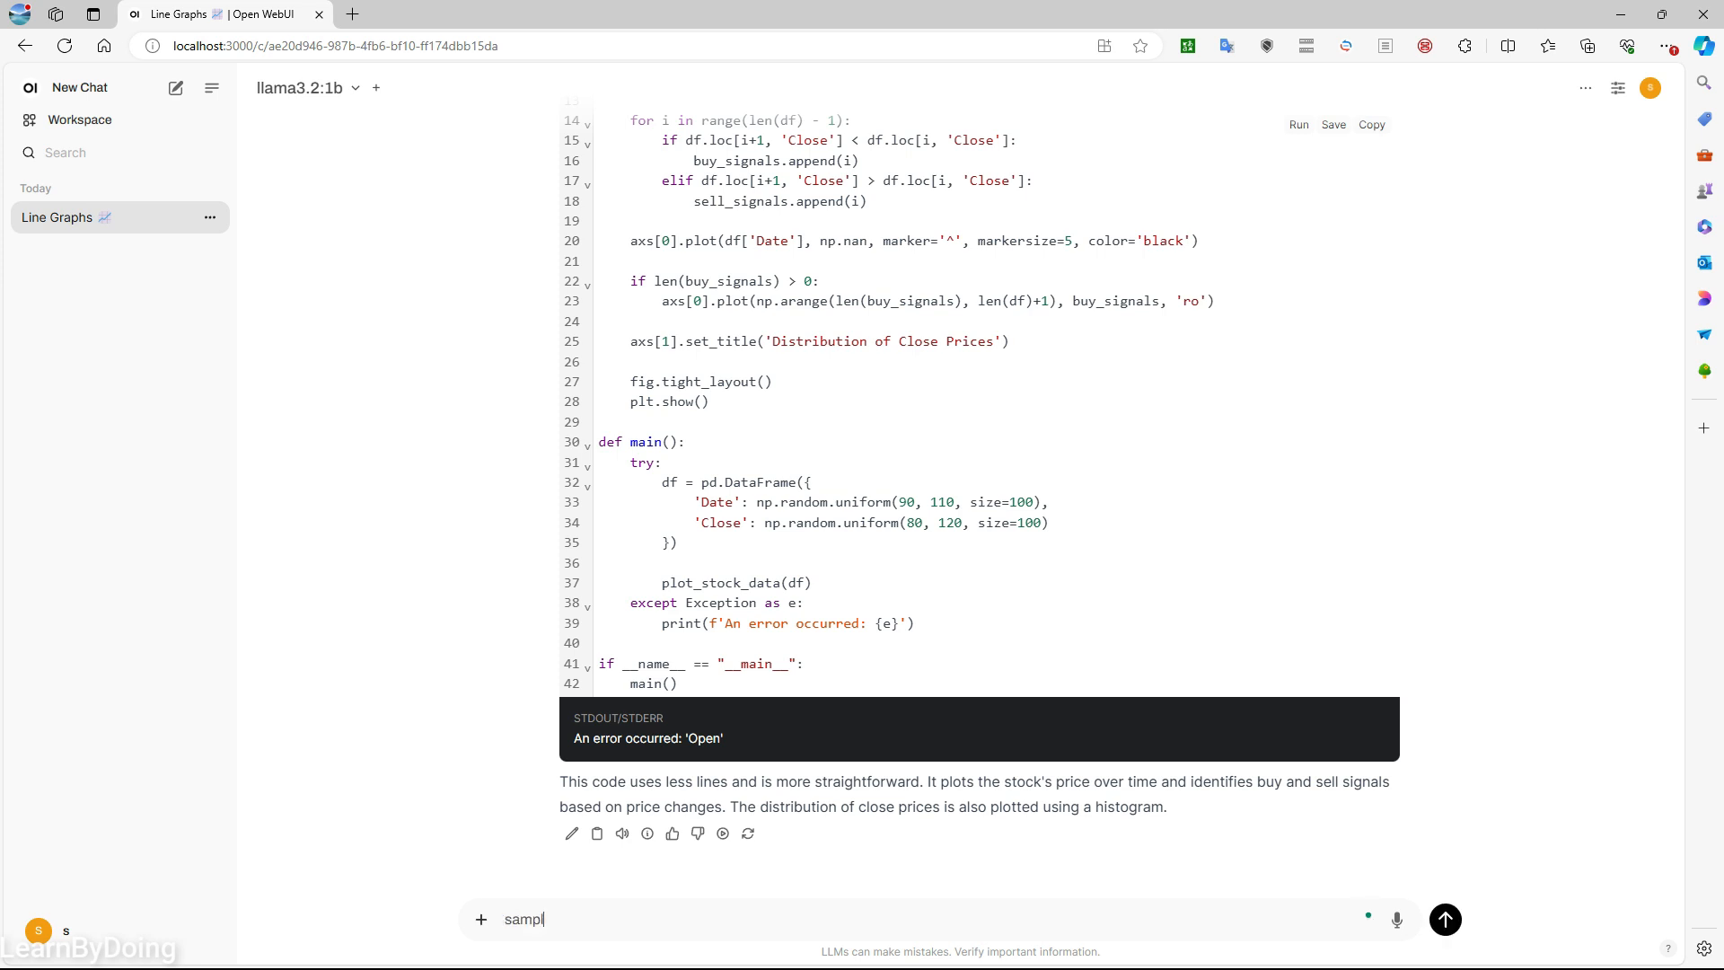
type("show bar chart")
key("Return")
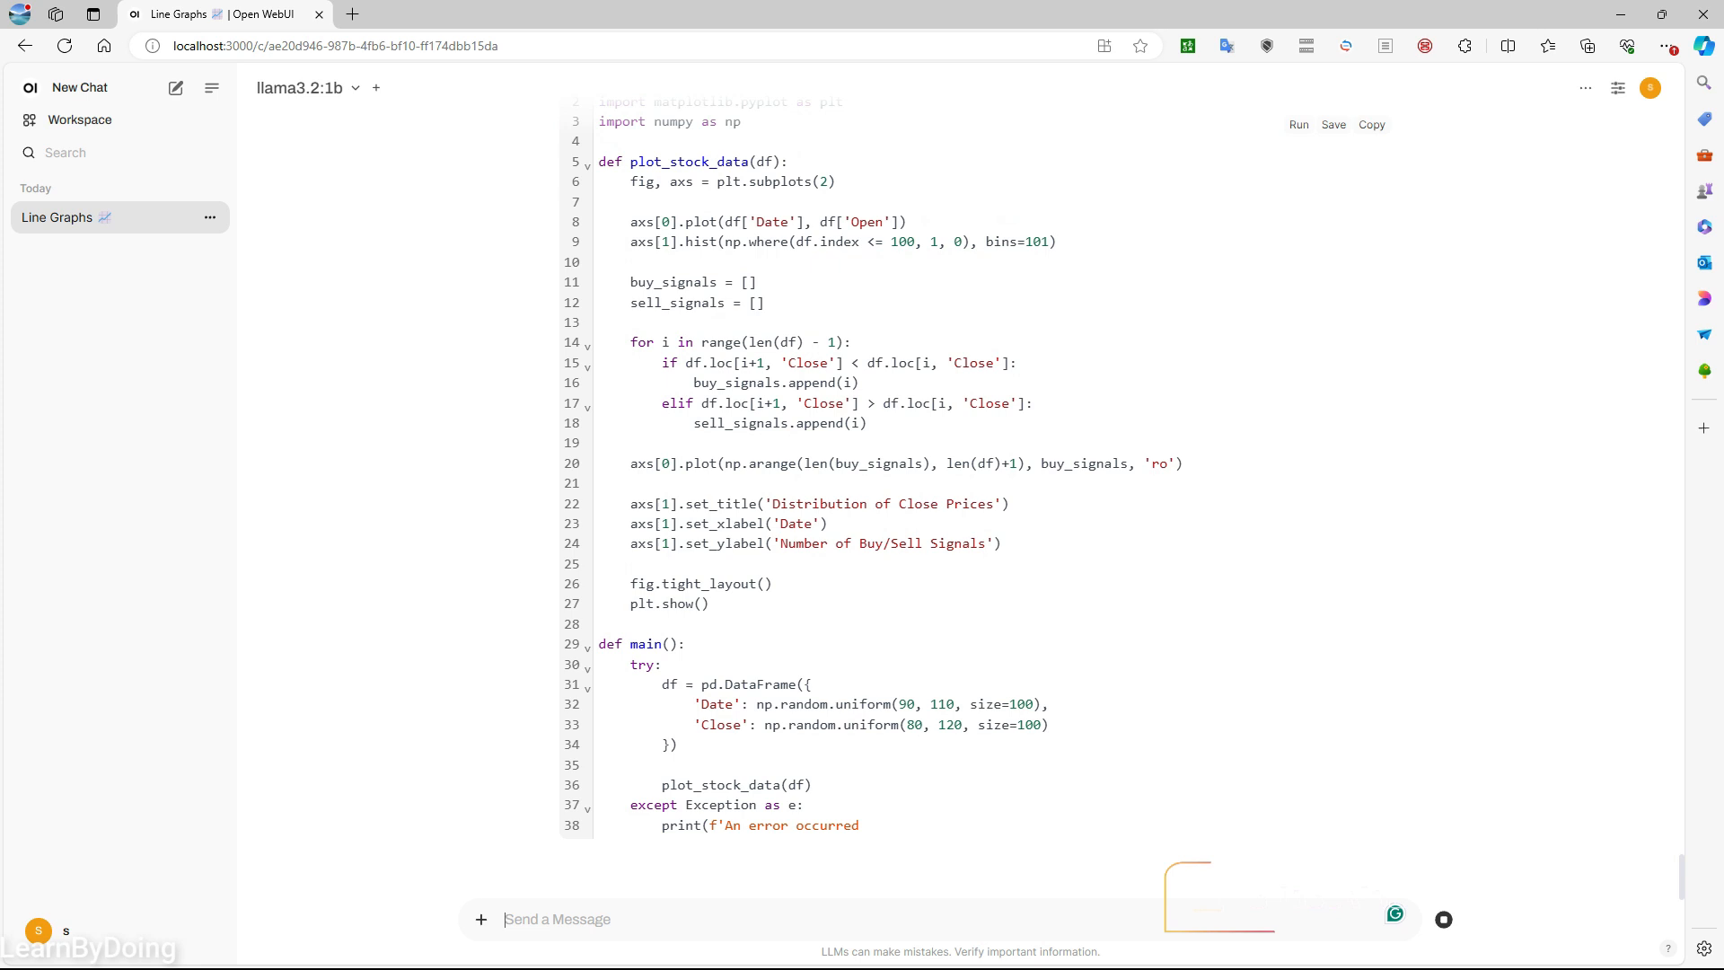
- Review the generated bar chart code, run it and check its output
scroll(978, 485, "up", 4)
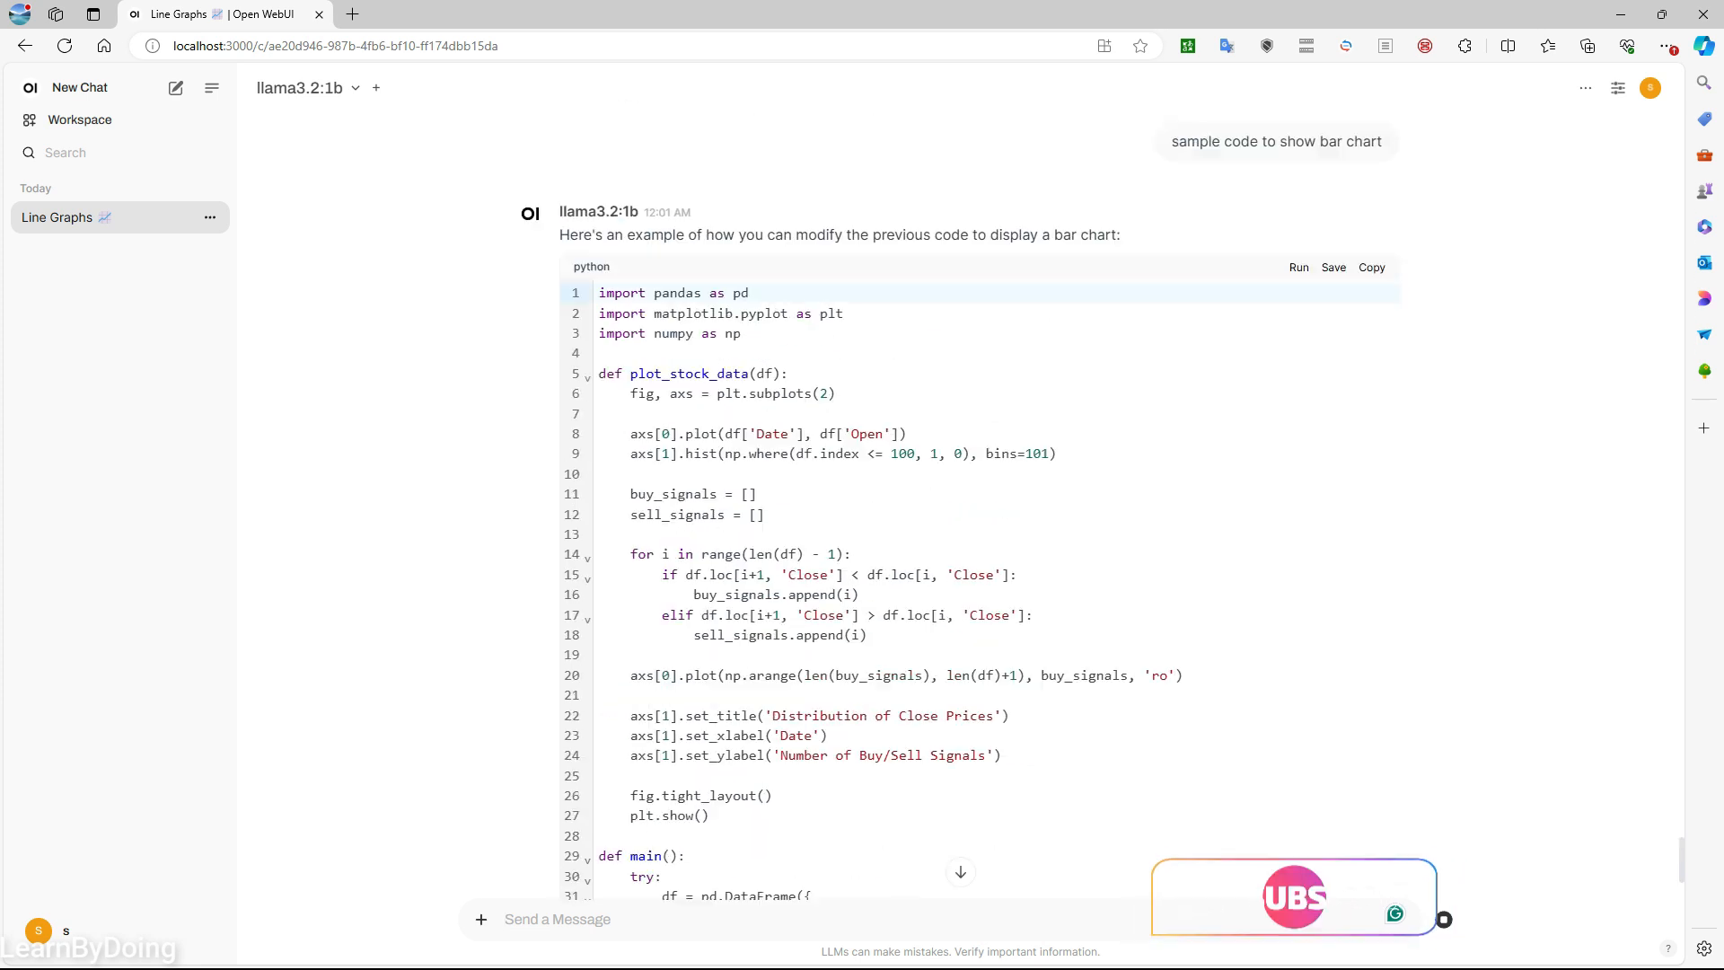
scroll(979, 485, "down", 6)
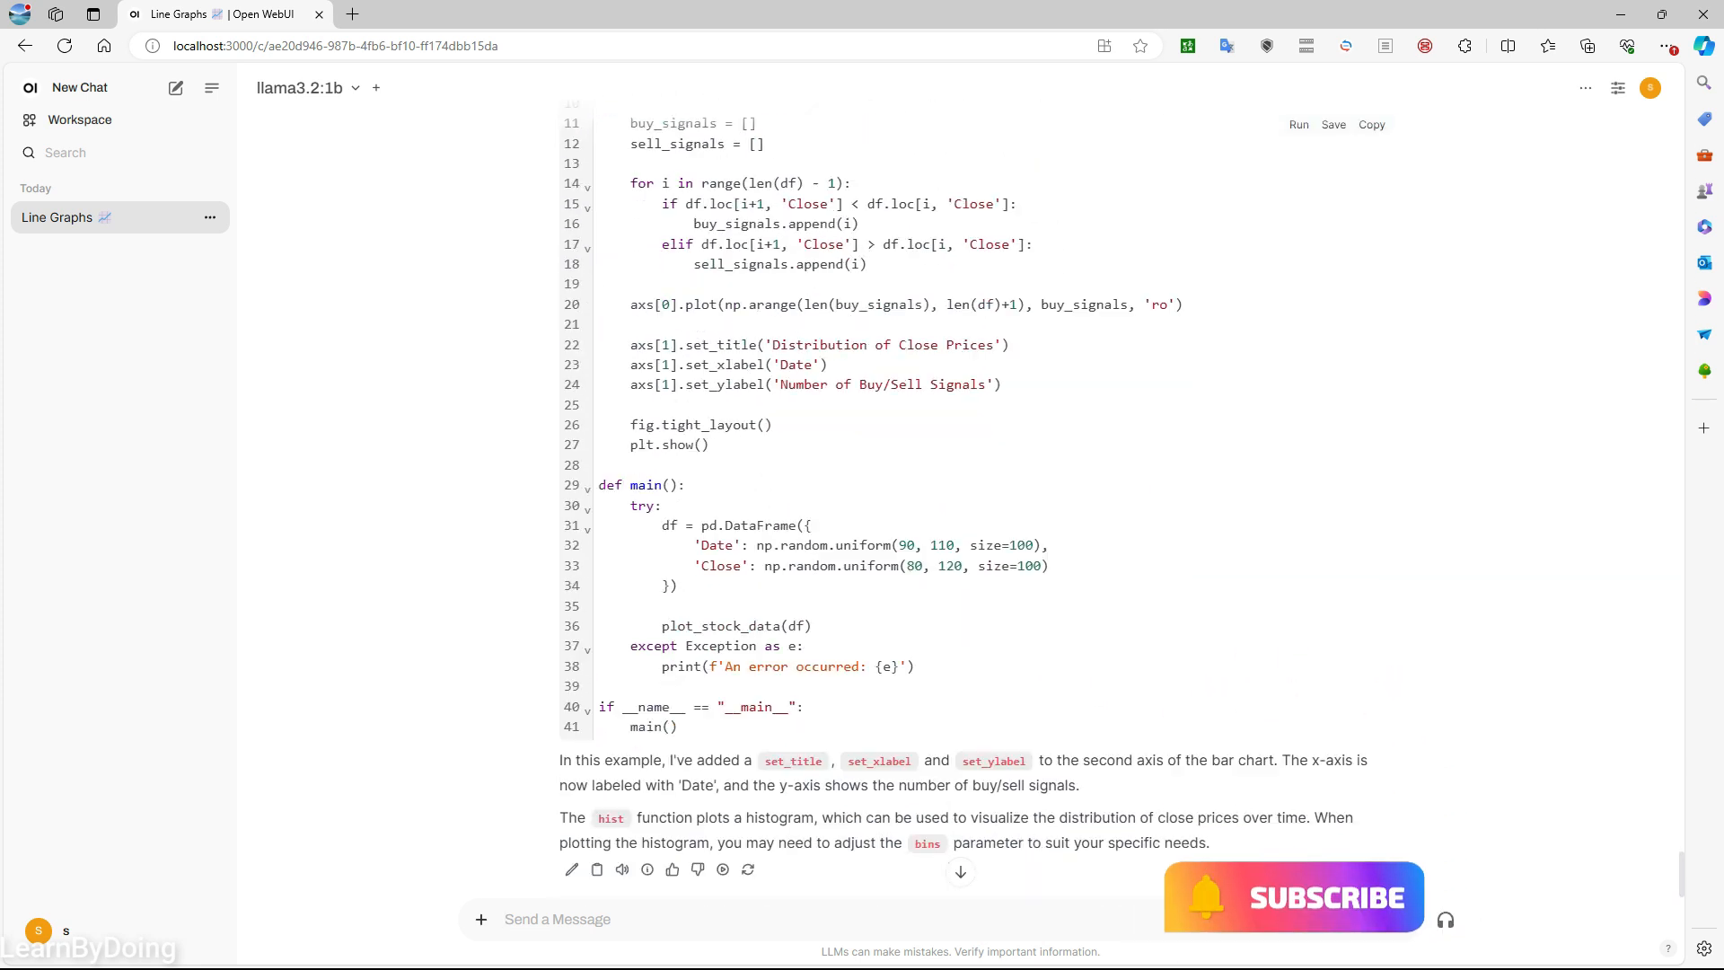
scroll(979, 484, "up", 6)
left_click(1300, 399)
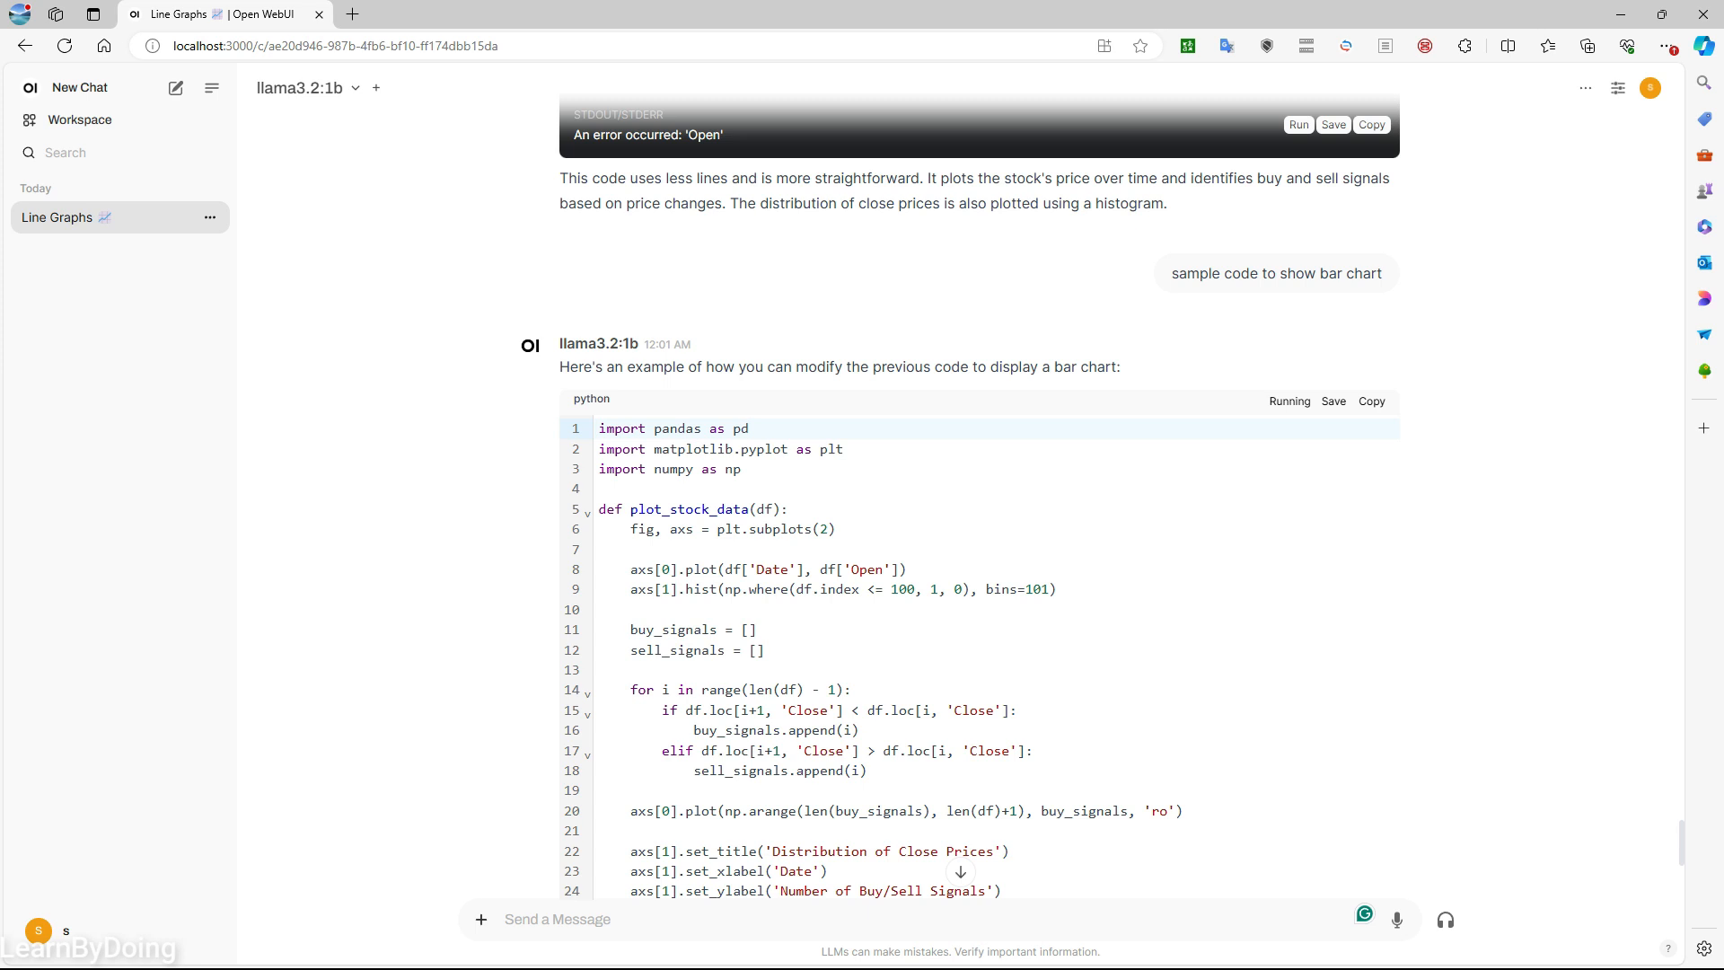
scroll(979, 485, "down", 7)
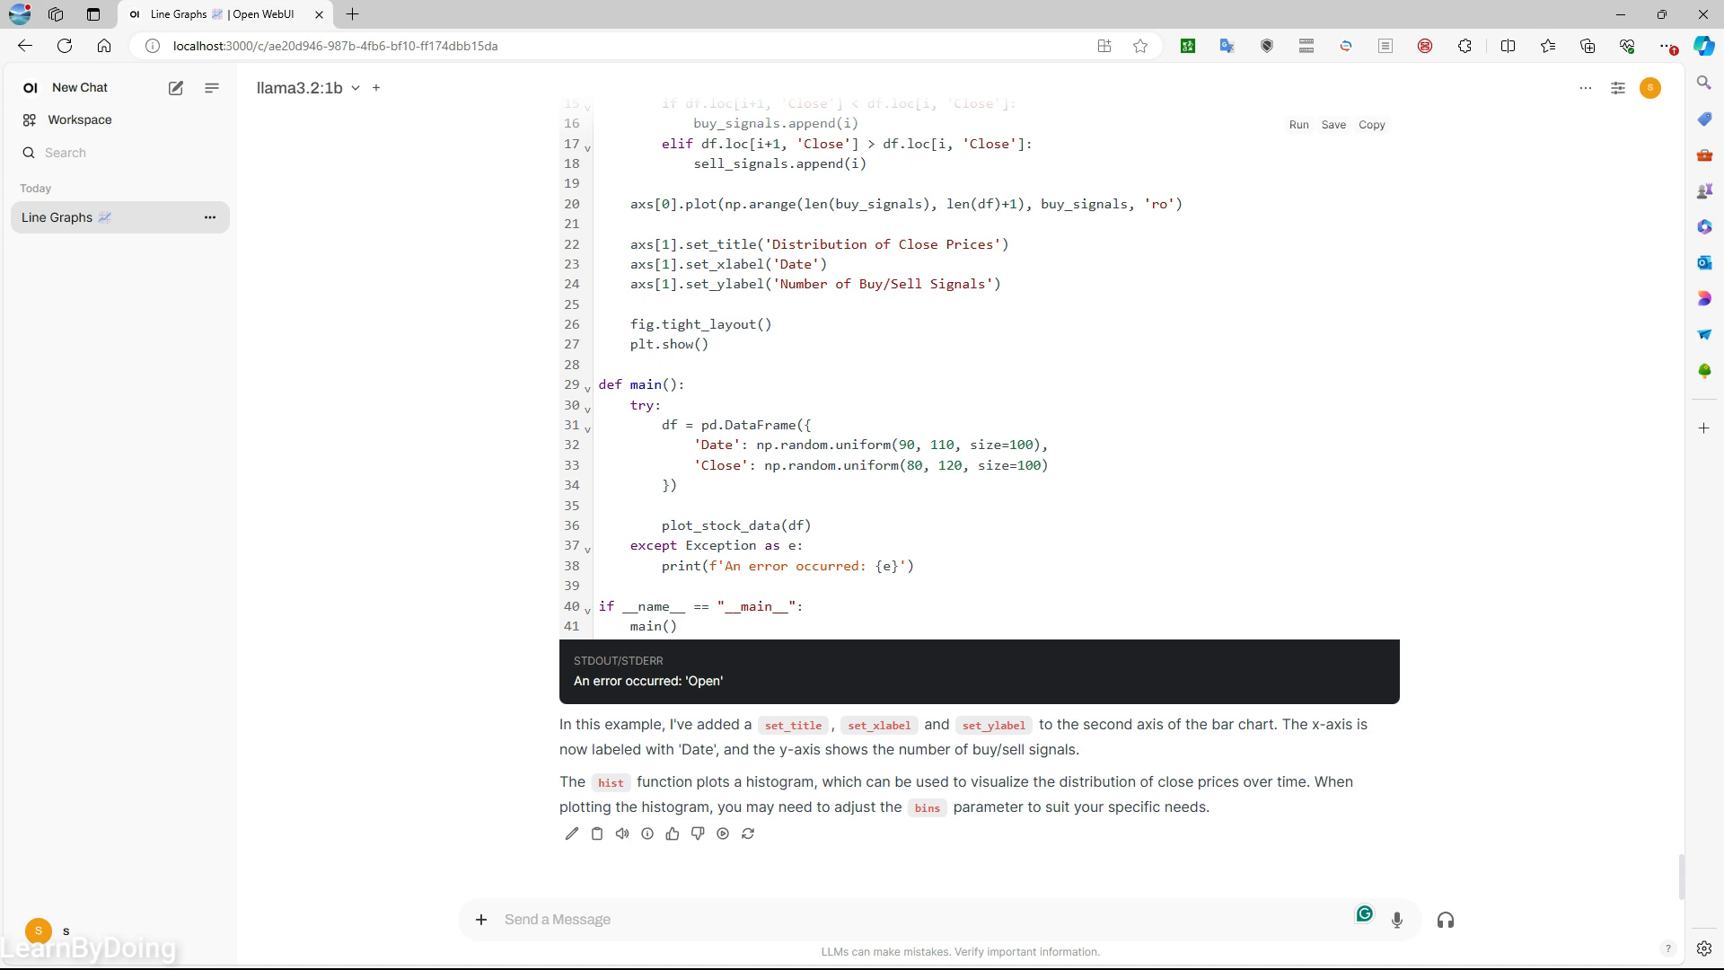
scroll(979, 485, "up", 7)
scroll(979, 485, "down", 7)
- Send the prompt "forget previous conversation, show a sample code to print bar chart" and run the generated code
type("forget previous conversation, ")
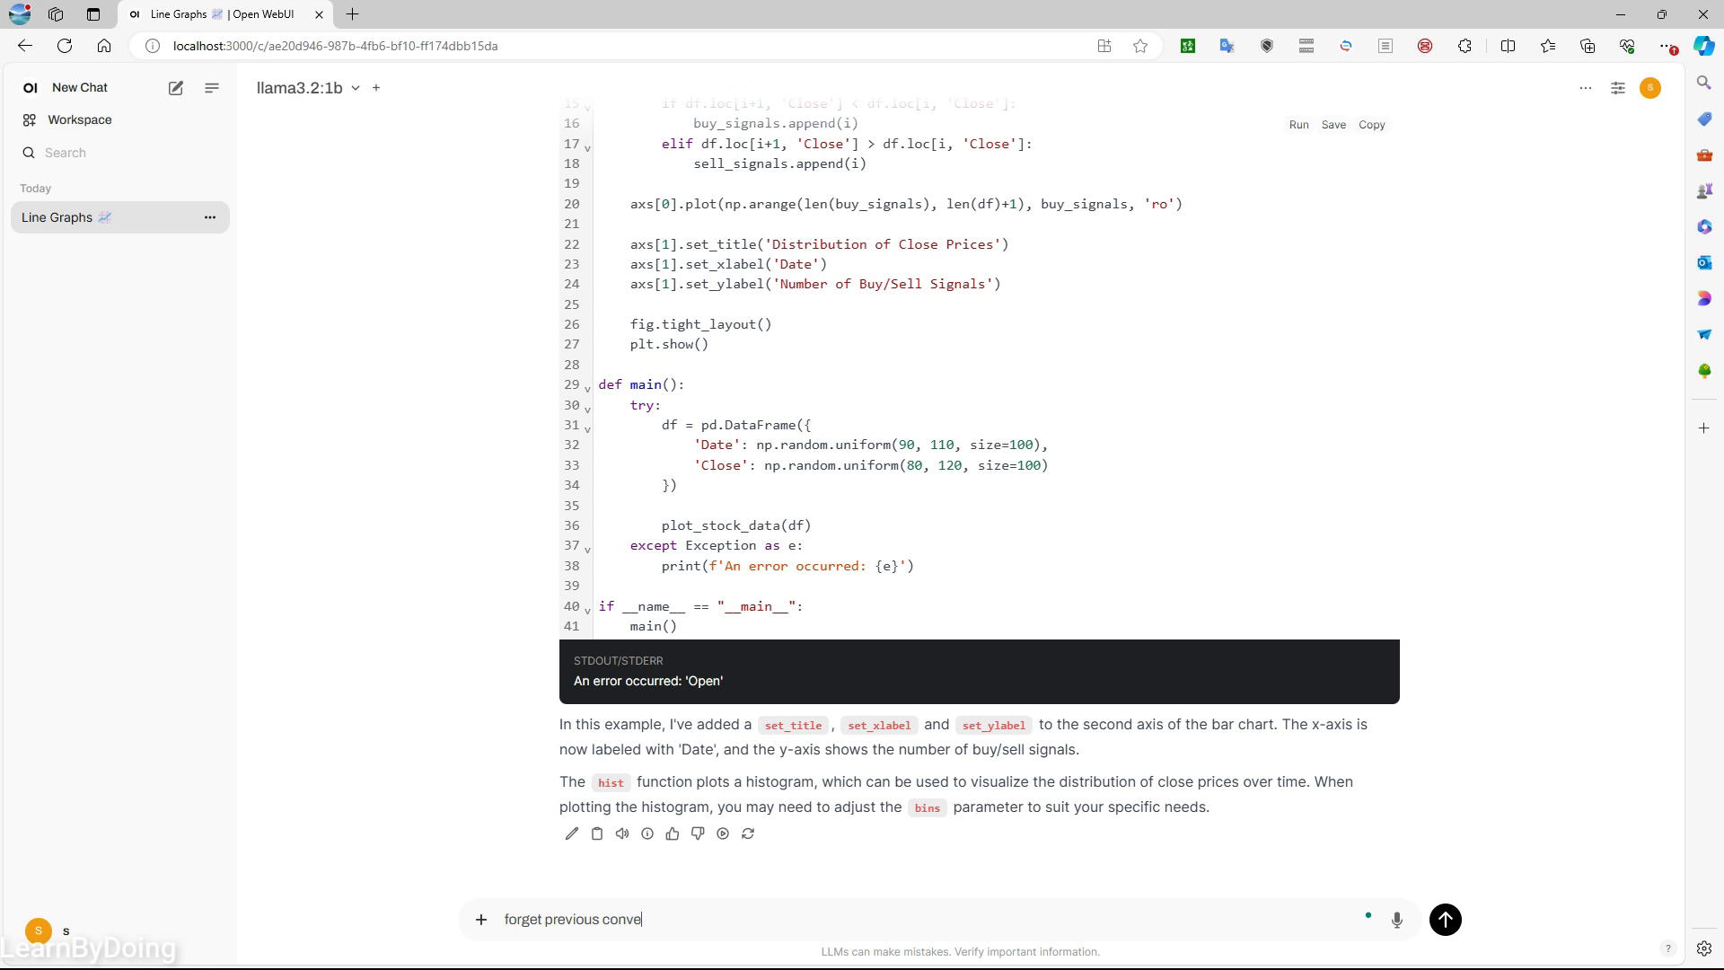
type("show a sample code to print bar chart")
key("Return")
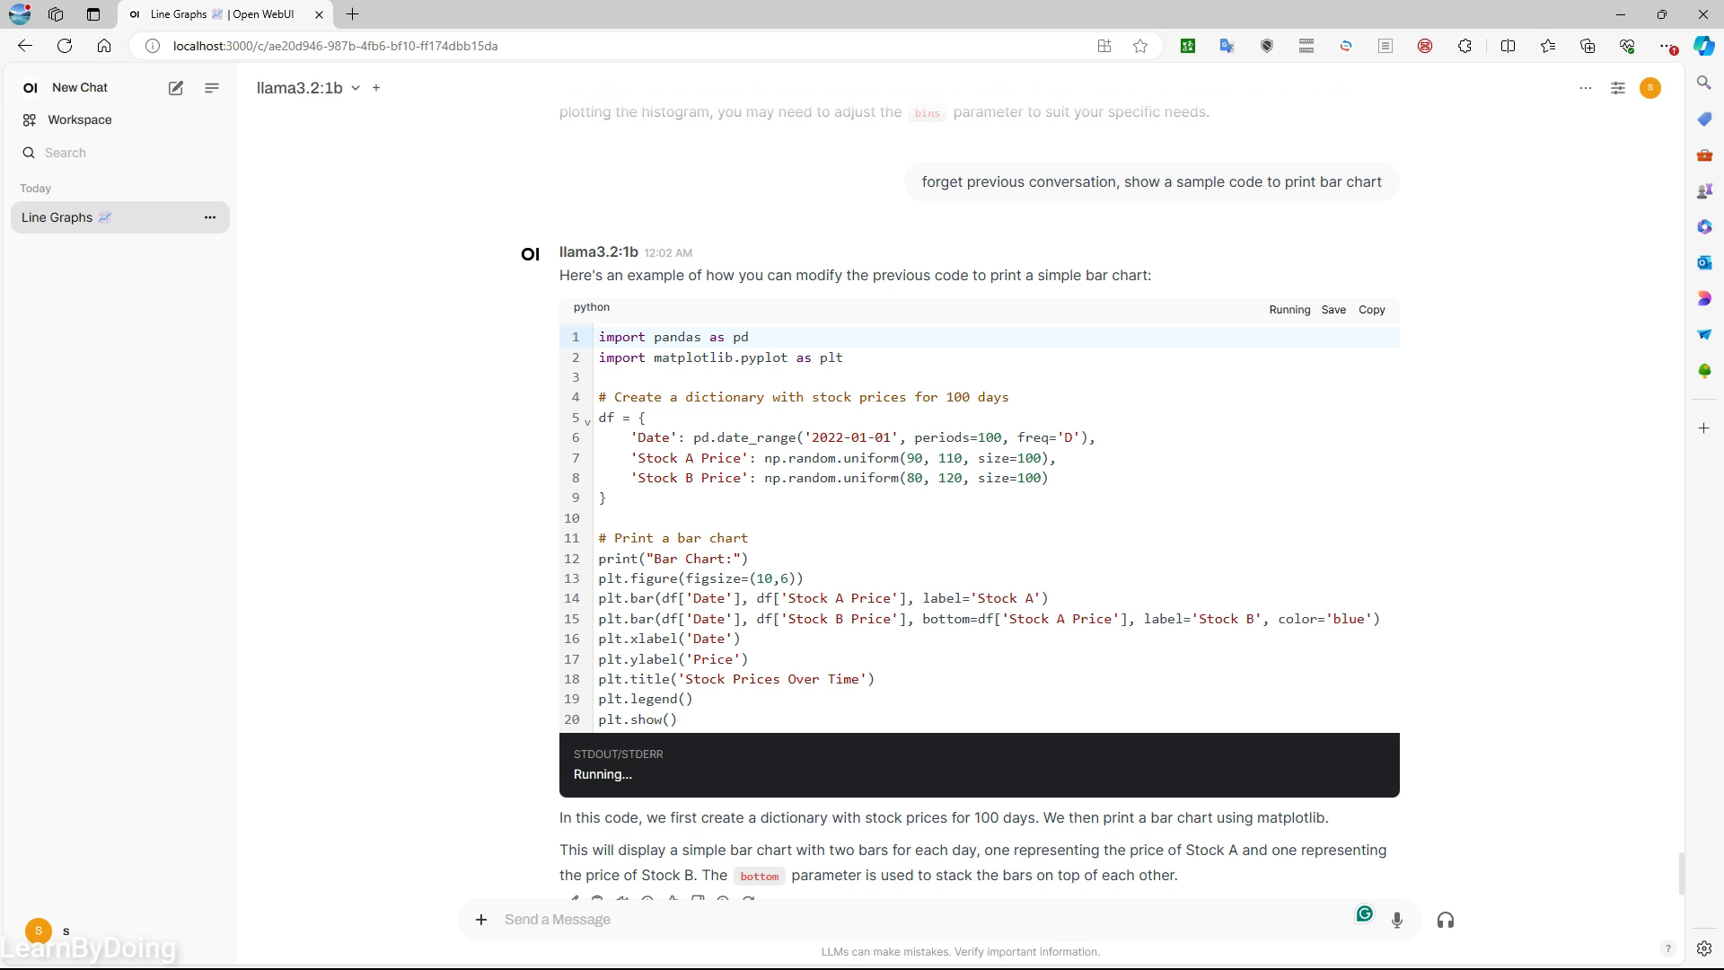
- Inspect the stock price lines of the generated bar chart code and read its run output
double_click(988, 437)
left_click(978, 498)
scroll(979, 499, "down", 3)
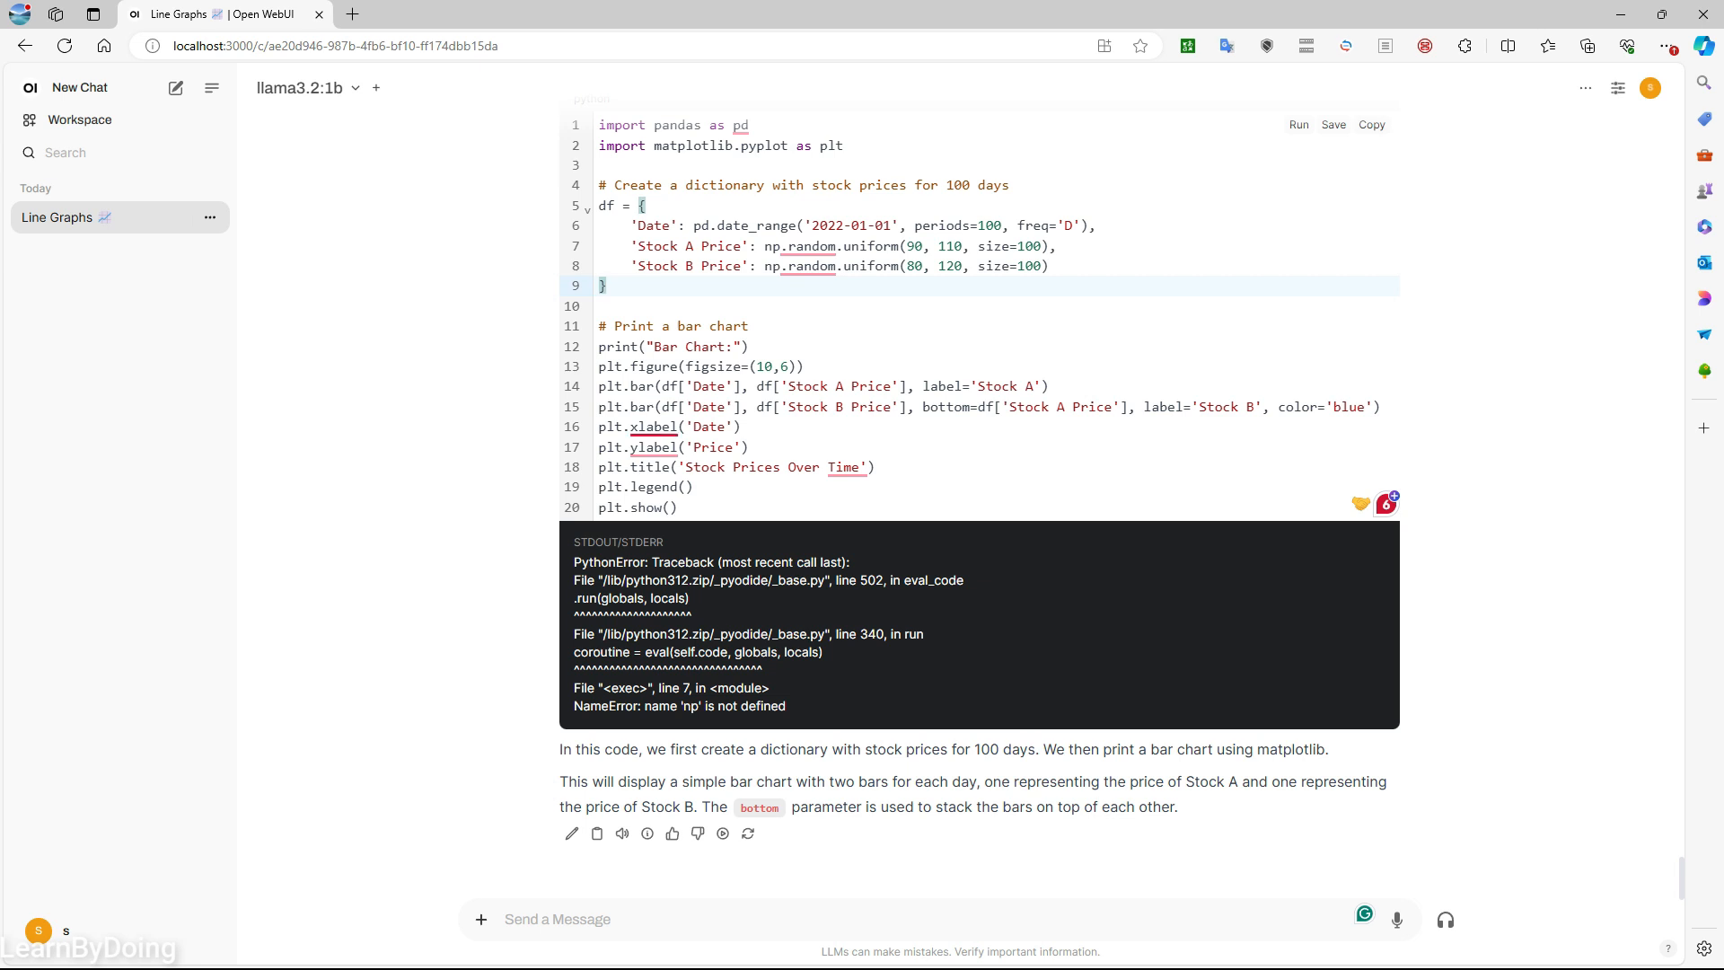
- Go back to the chat's first answer and review the simple line graph code together with its plot
scroll(979, 503, "up", 5)
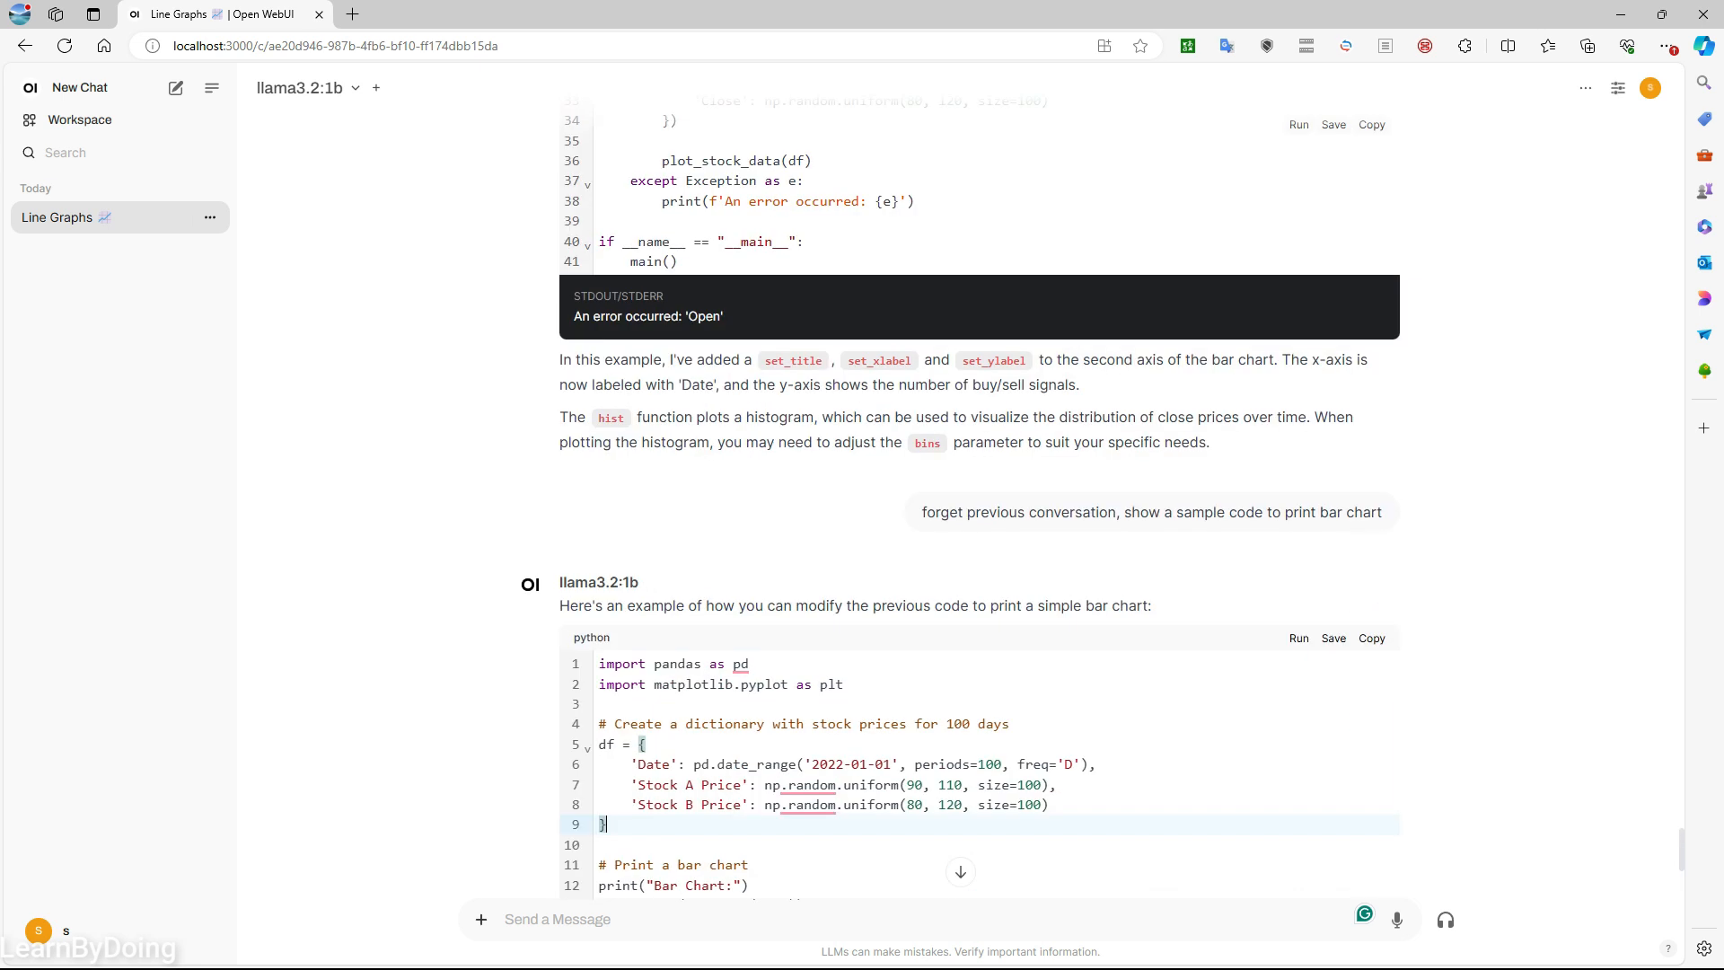
scroll(979, 503, "up", 10)
scroll(979, 503, "up", 15)
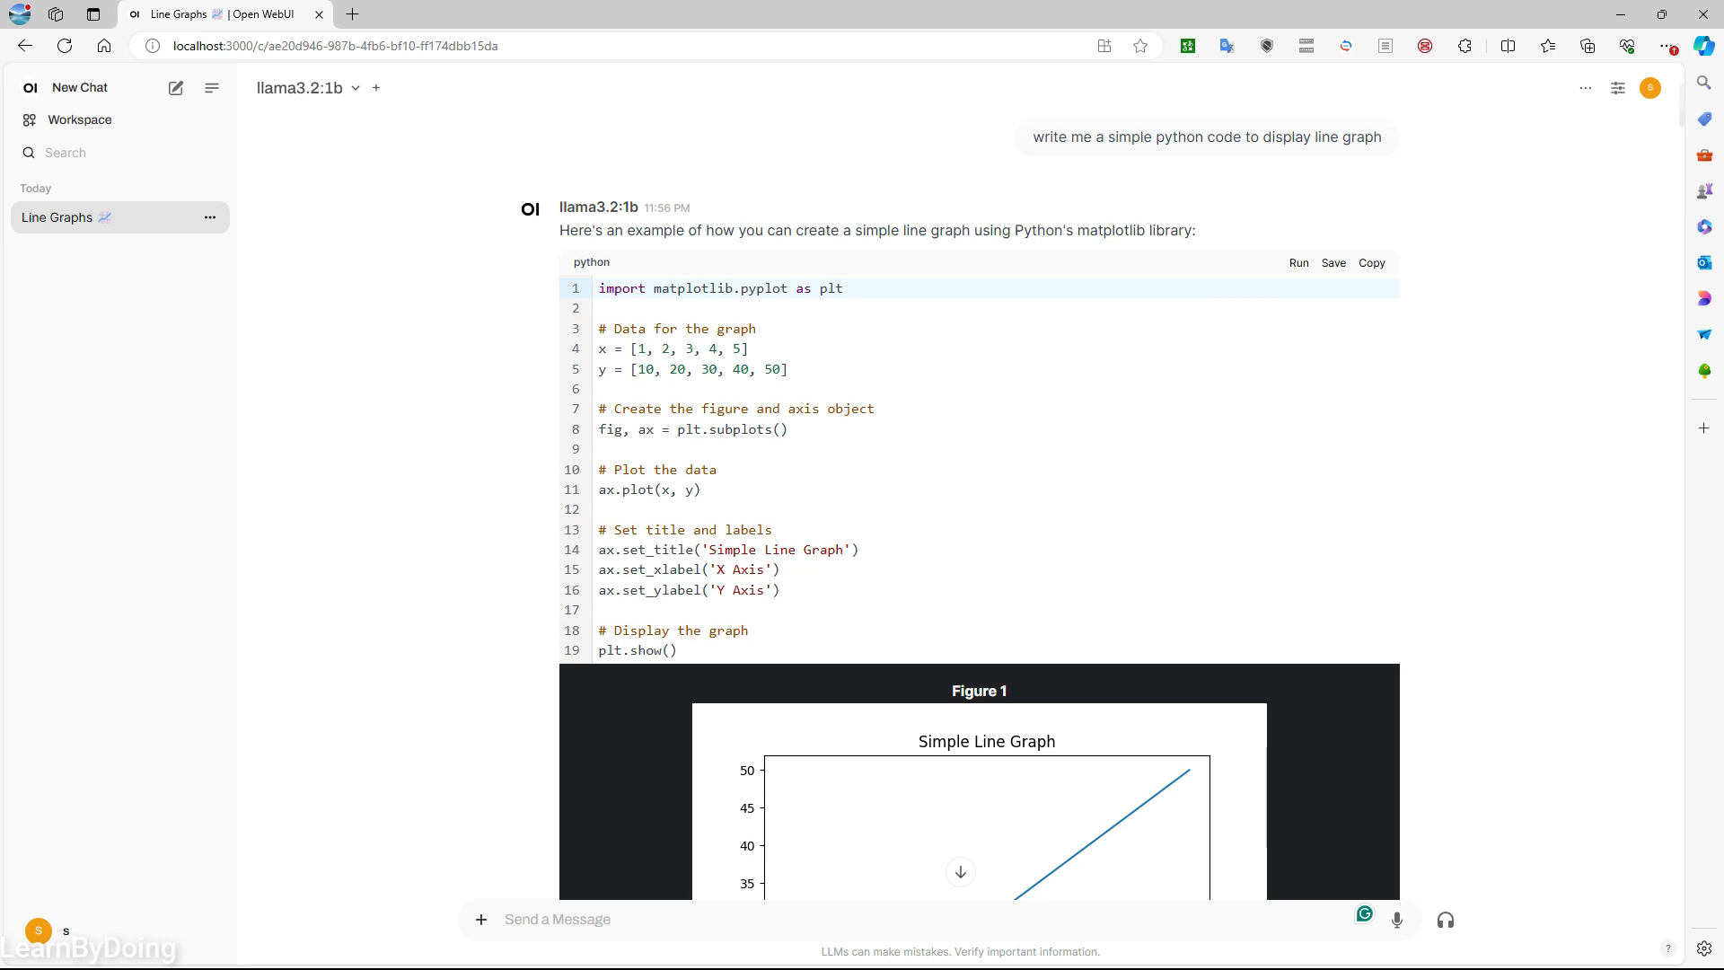
scroll(979, 515, "down", 1)
left_click(599, 200)
key("ctrl+a")
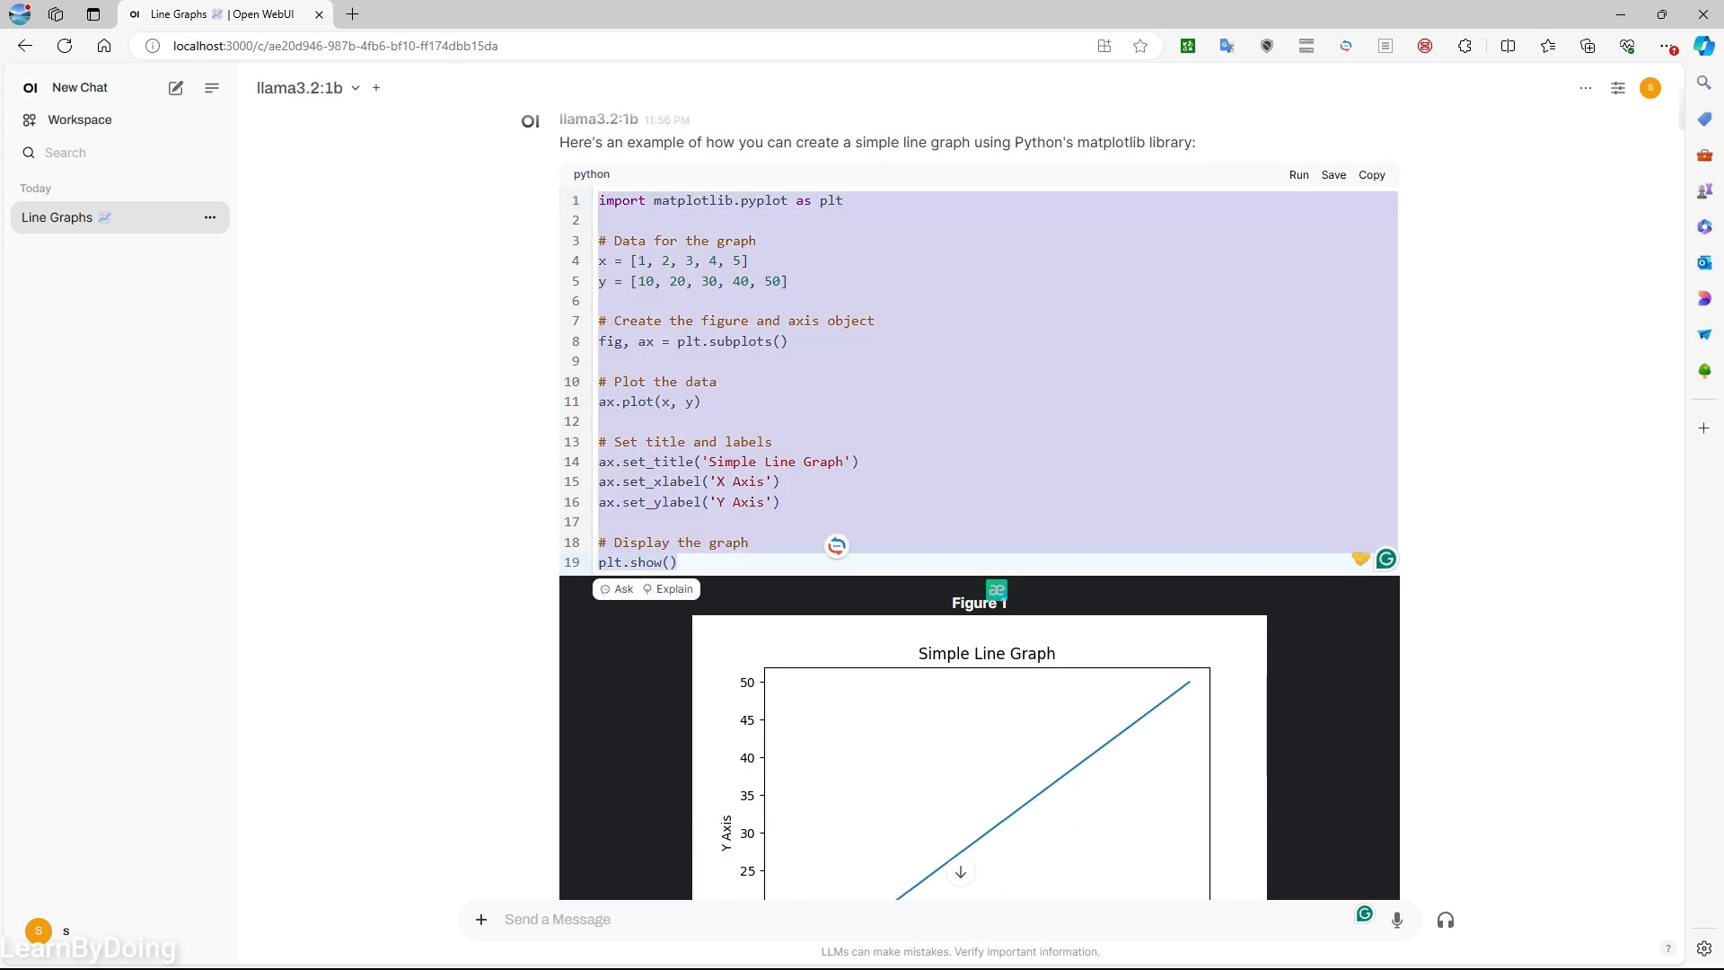
left_click(780, 502)
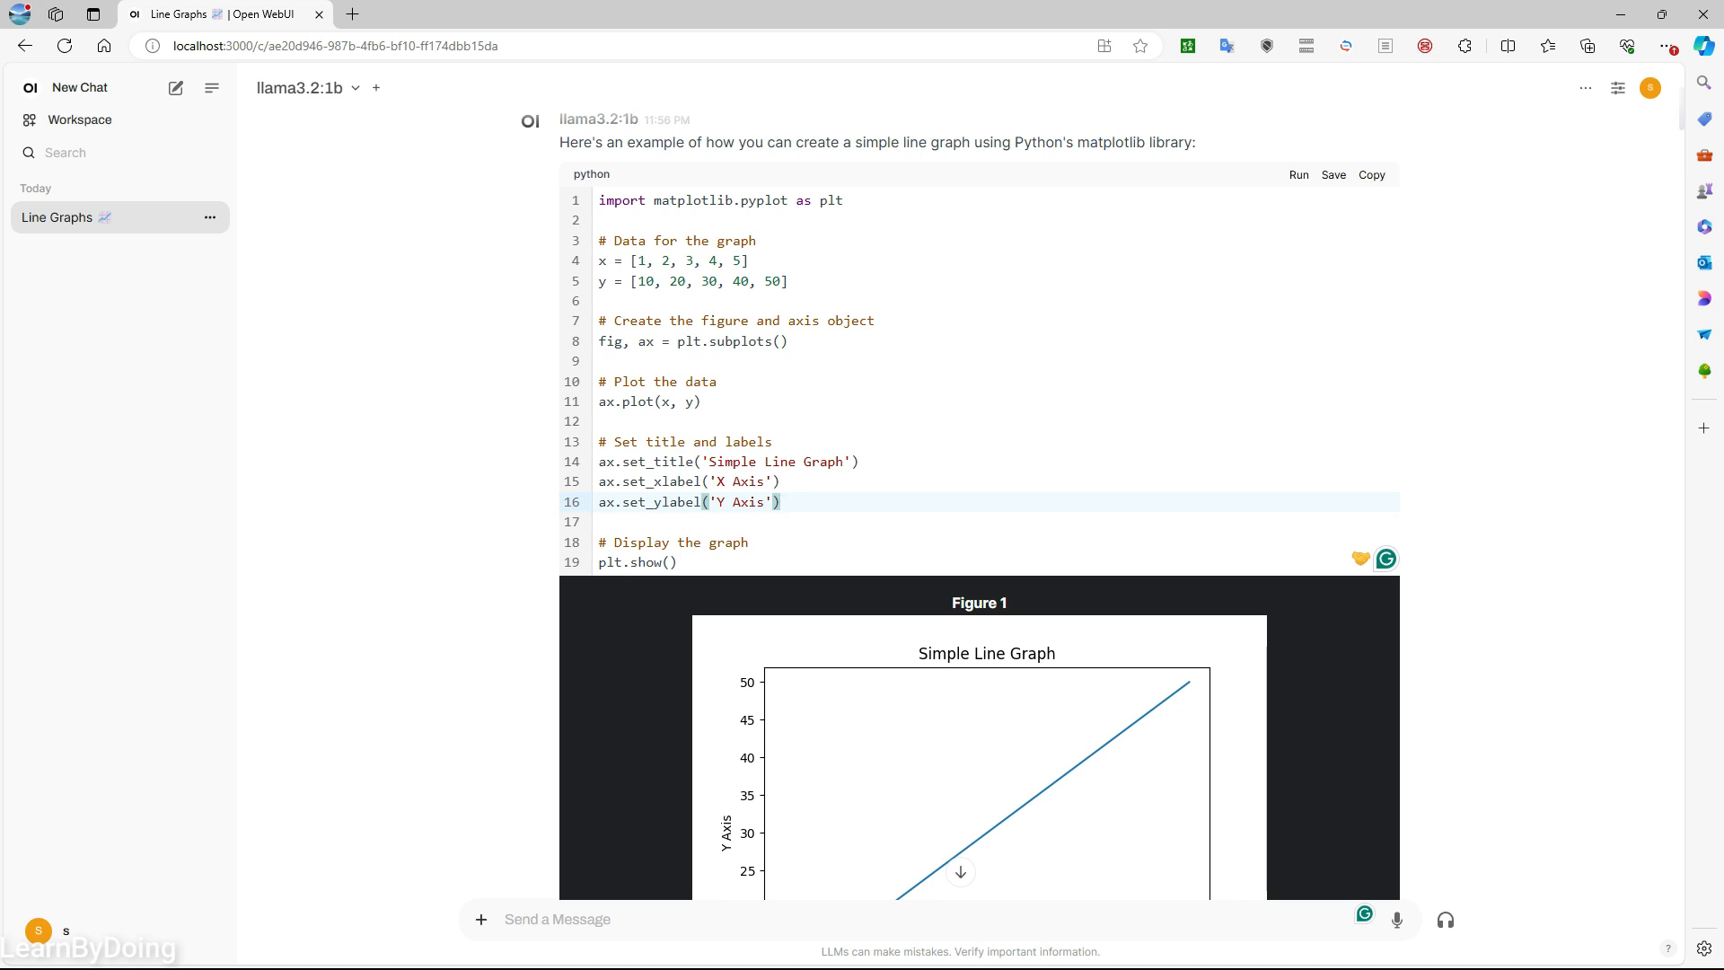
scroll(979, 503, "up", 1)
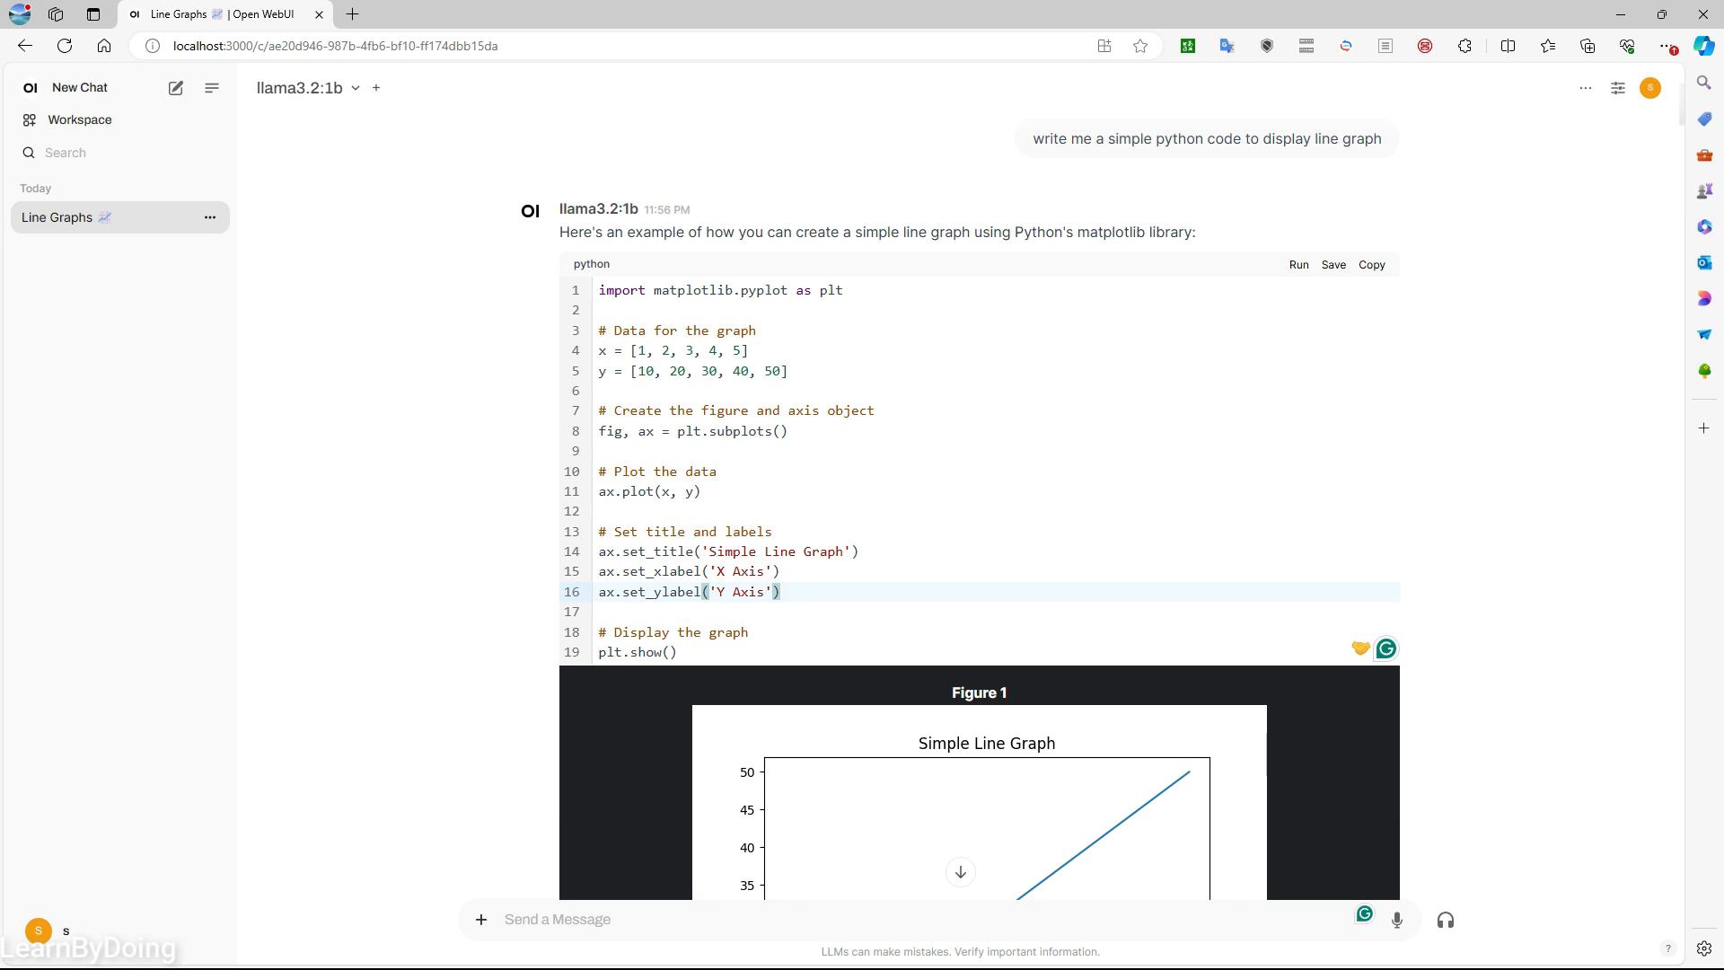
scroll(979, 533, "down", 3)
scroll(978, 534, "up", 2)
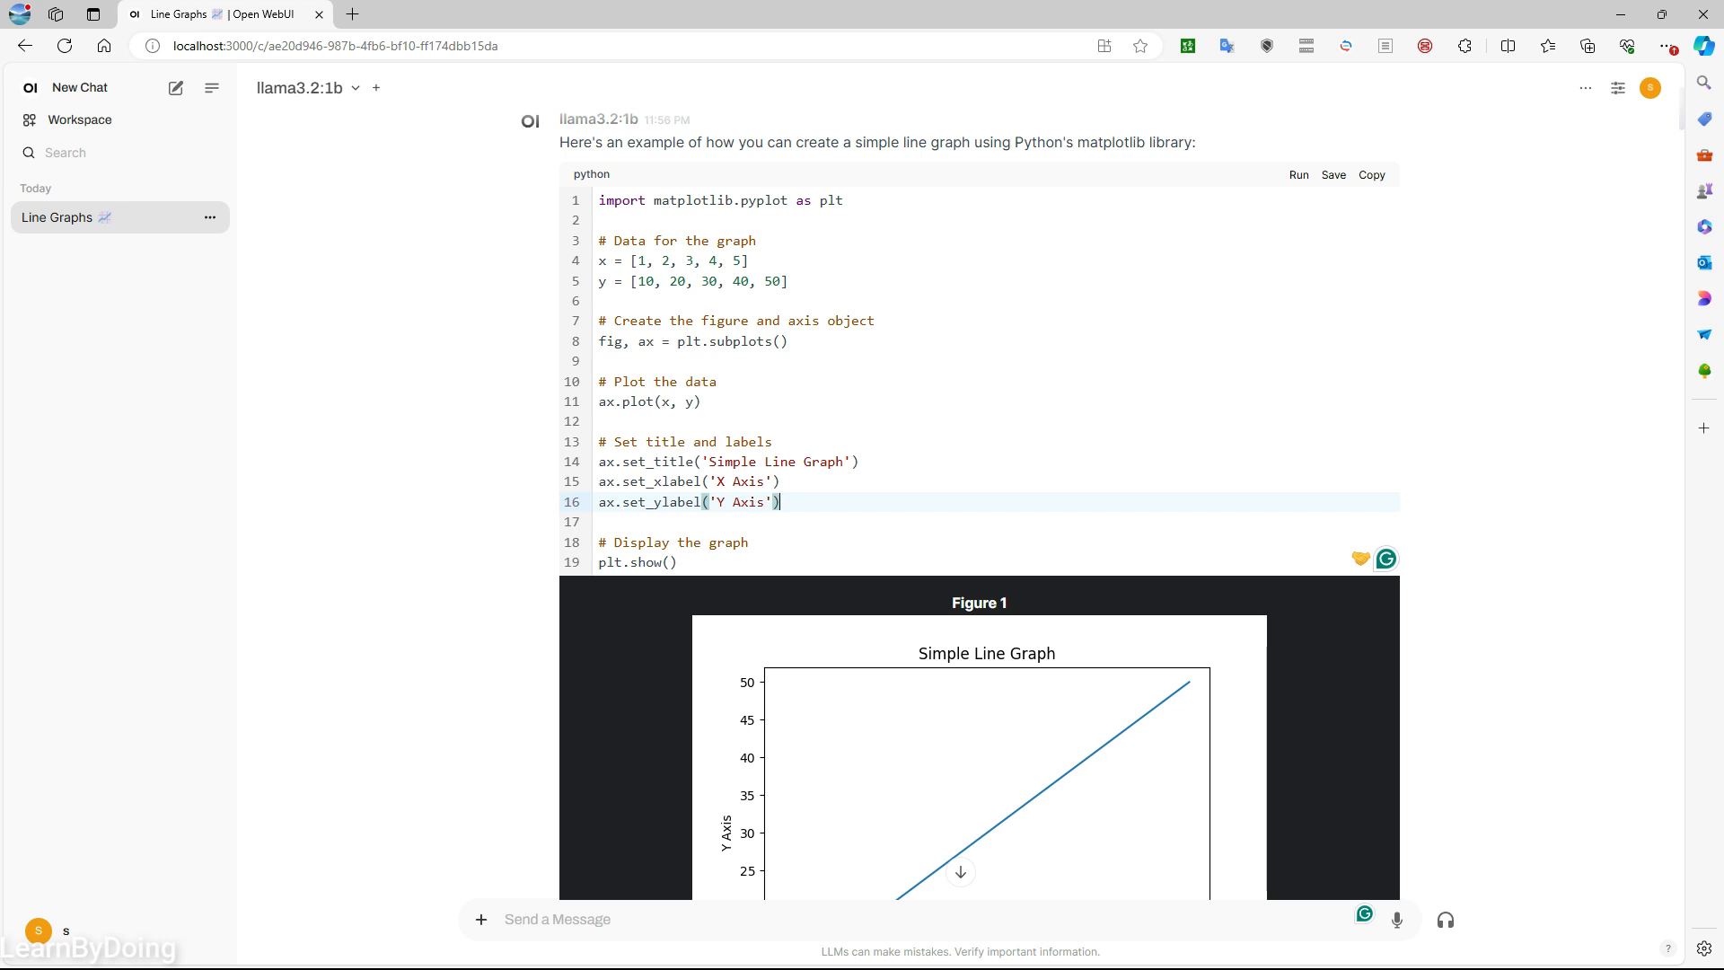
scroll(979, 534, "down", 1)
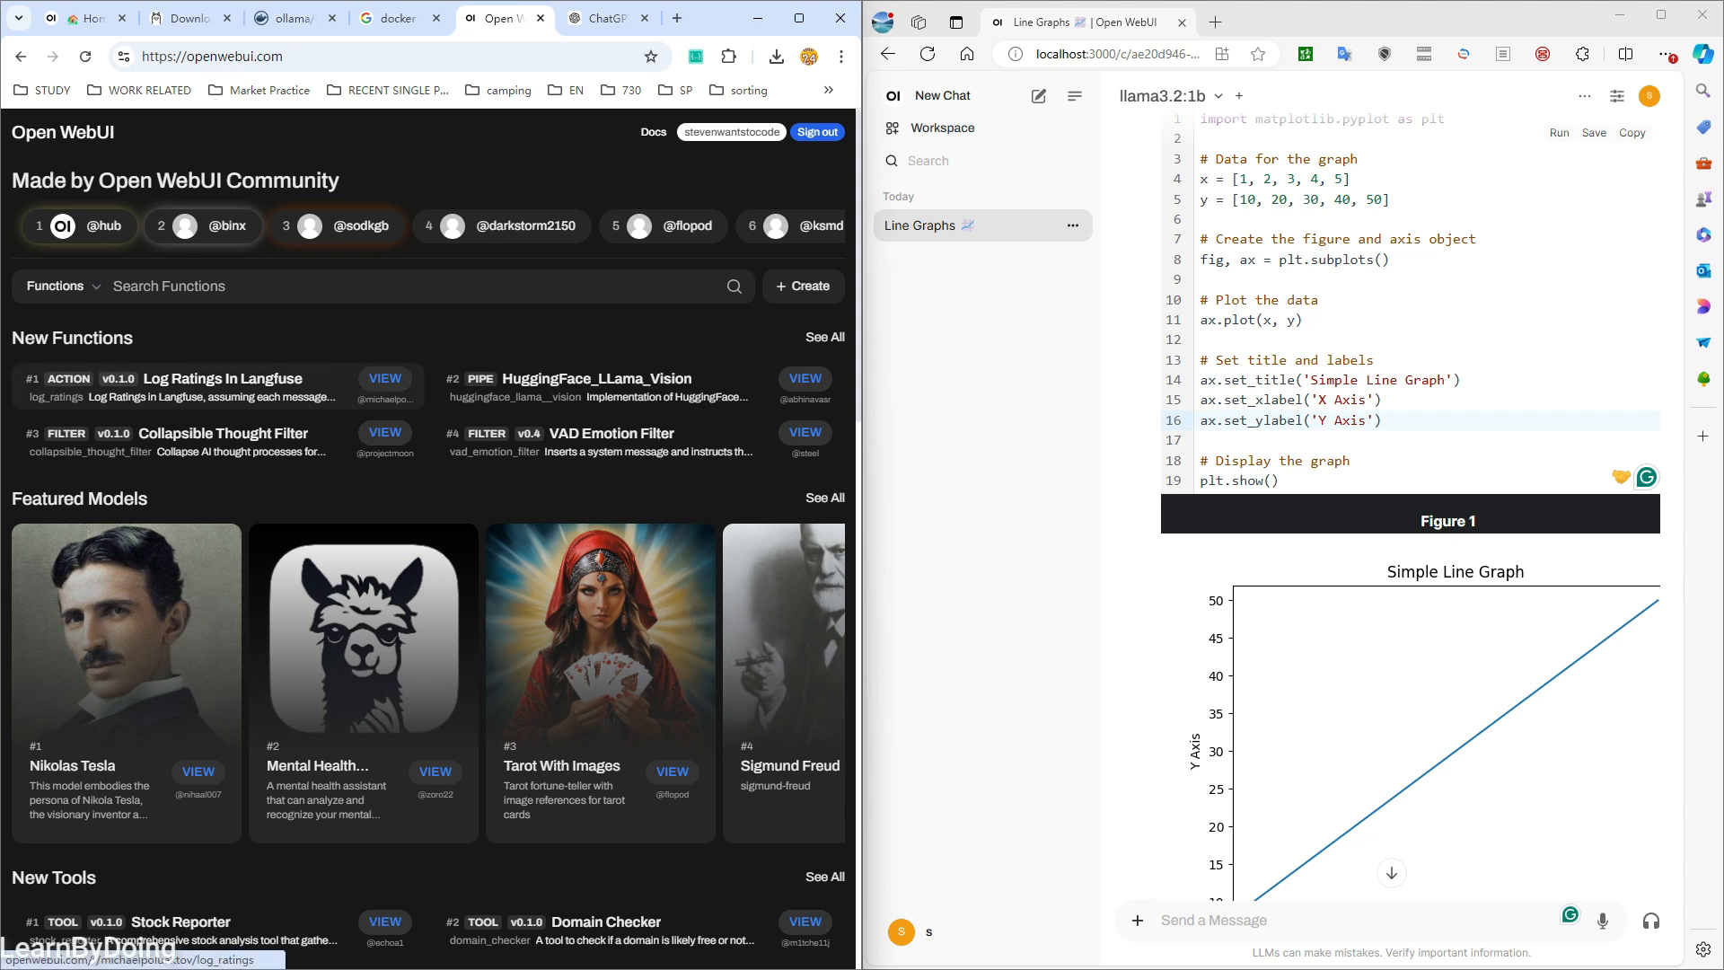
- Browse the Open WebUI community page's models, tools and prompts, and open the Stock Reporter tool in a new tab
scroll(431, 485, "down", 7)
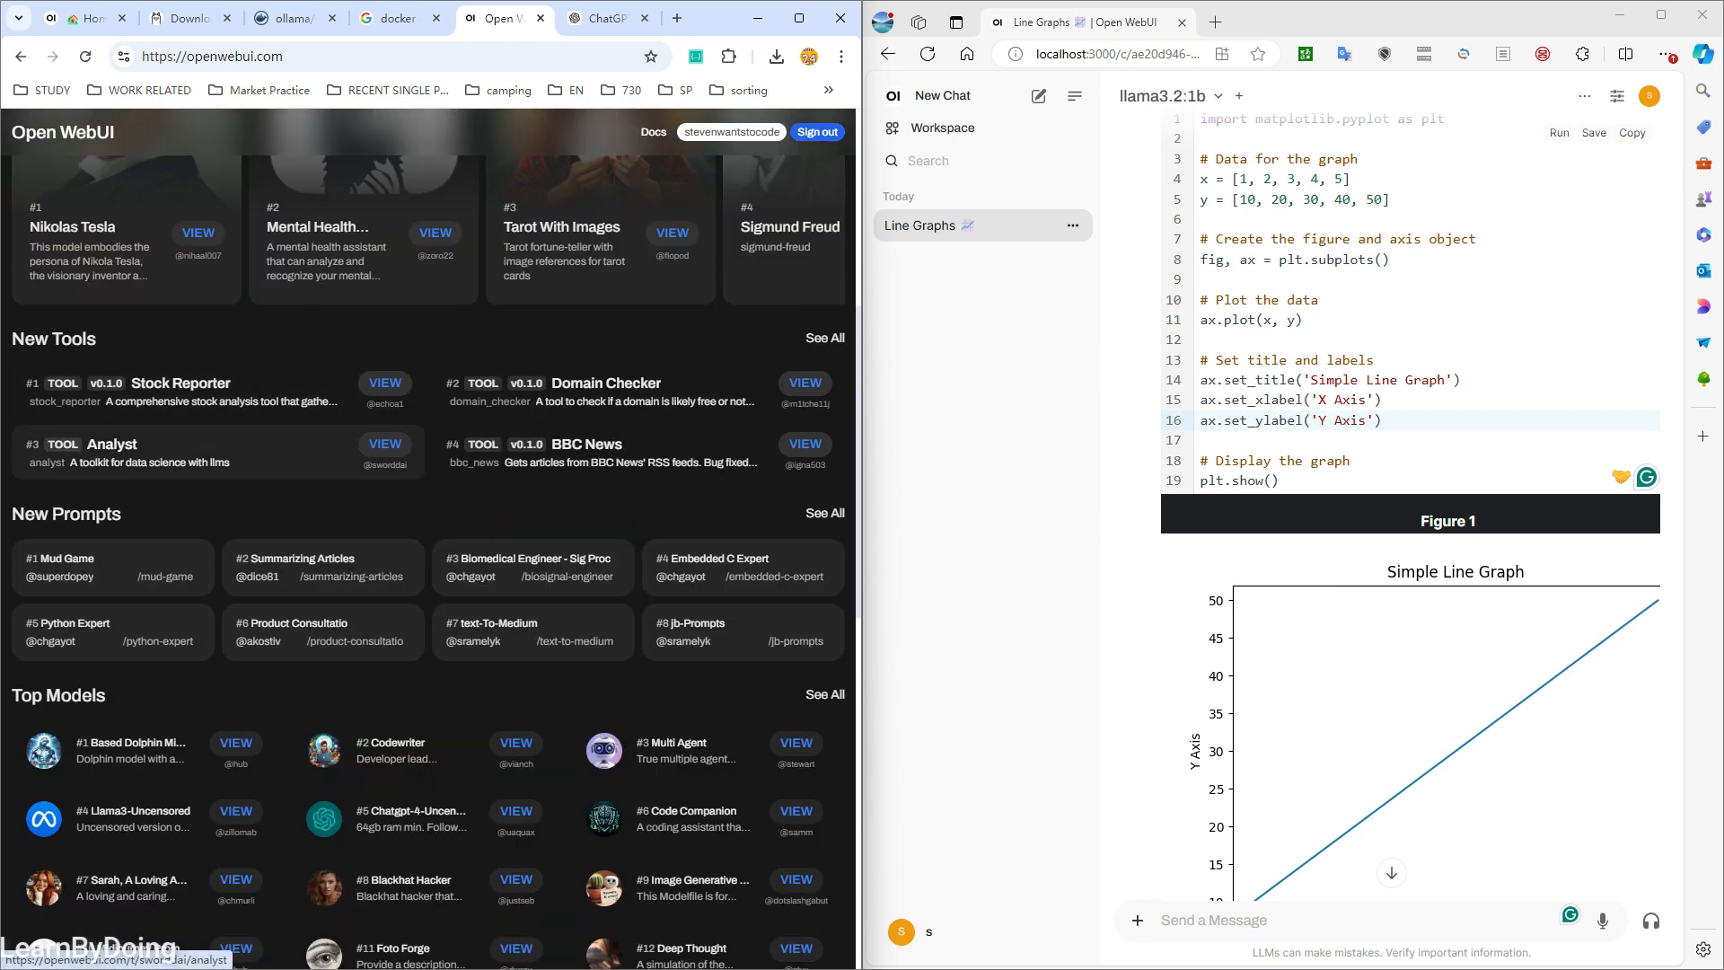
scroll(431, 485, "down", 6)
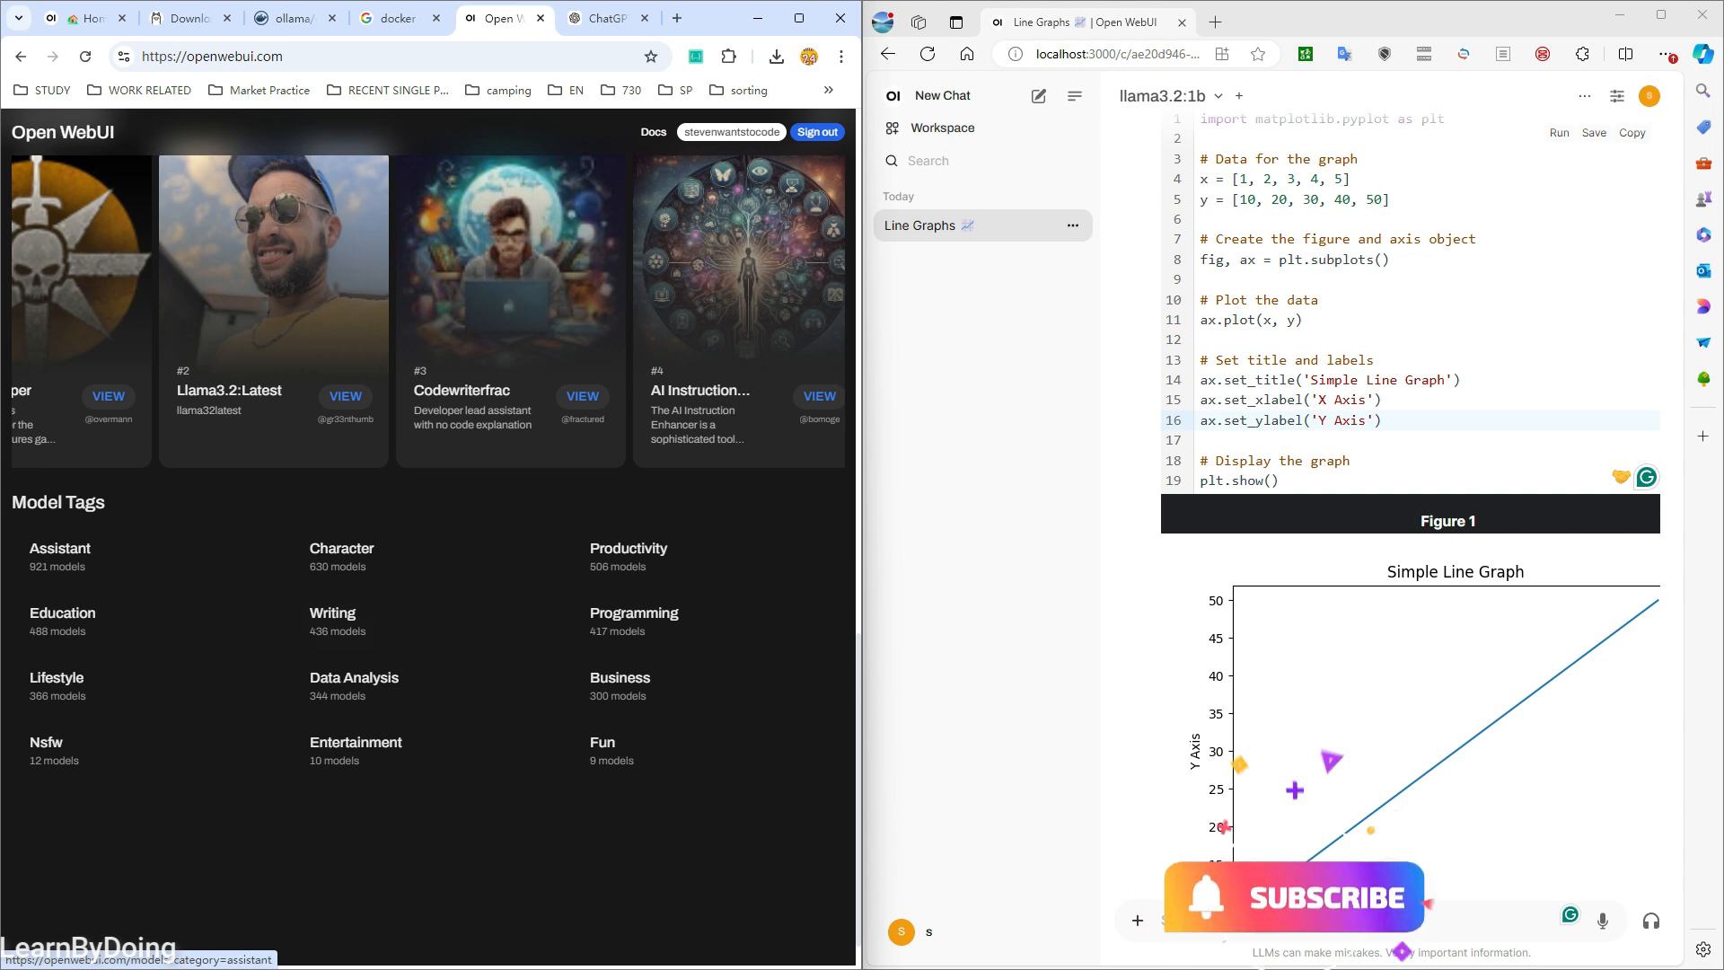
scroll(324, 538, "up", 8)
scroll(323, 548, "up", 1)
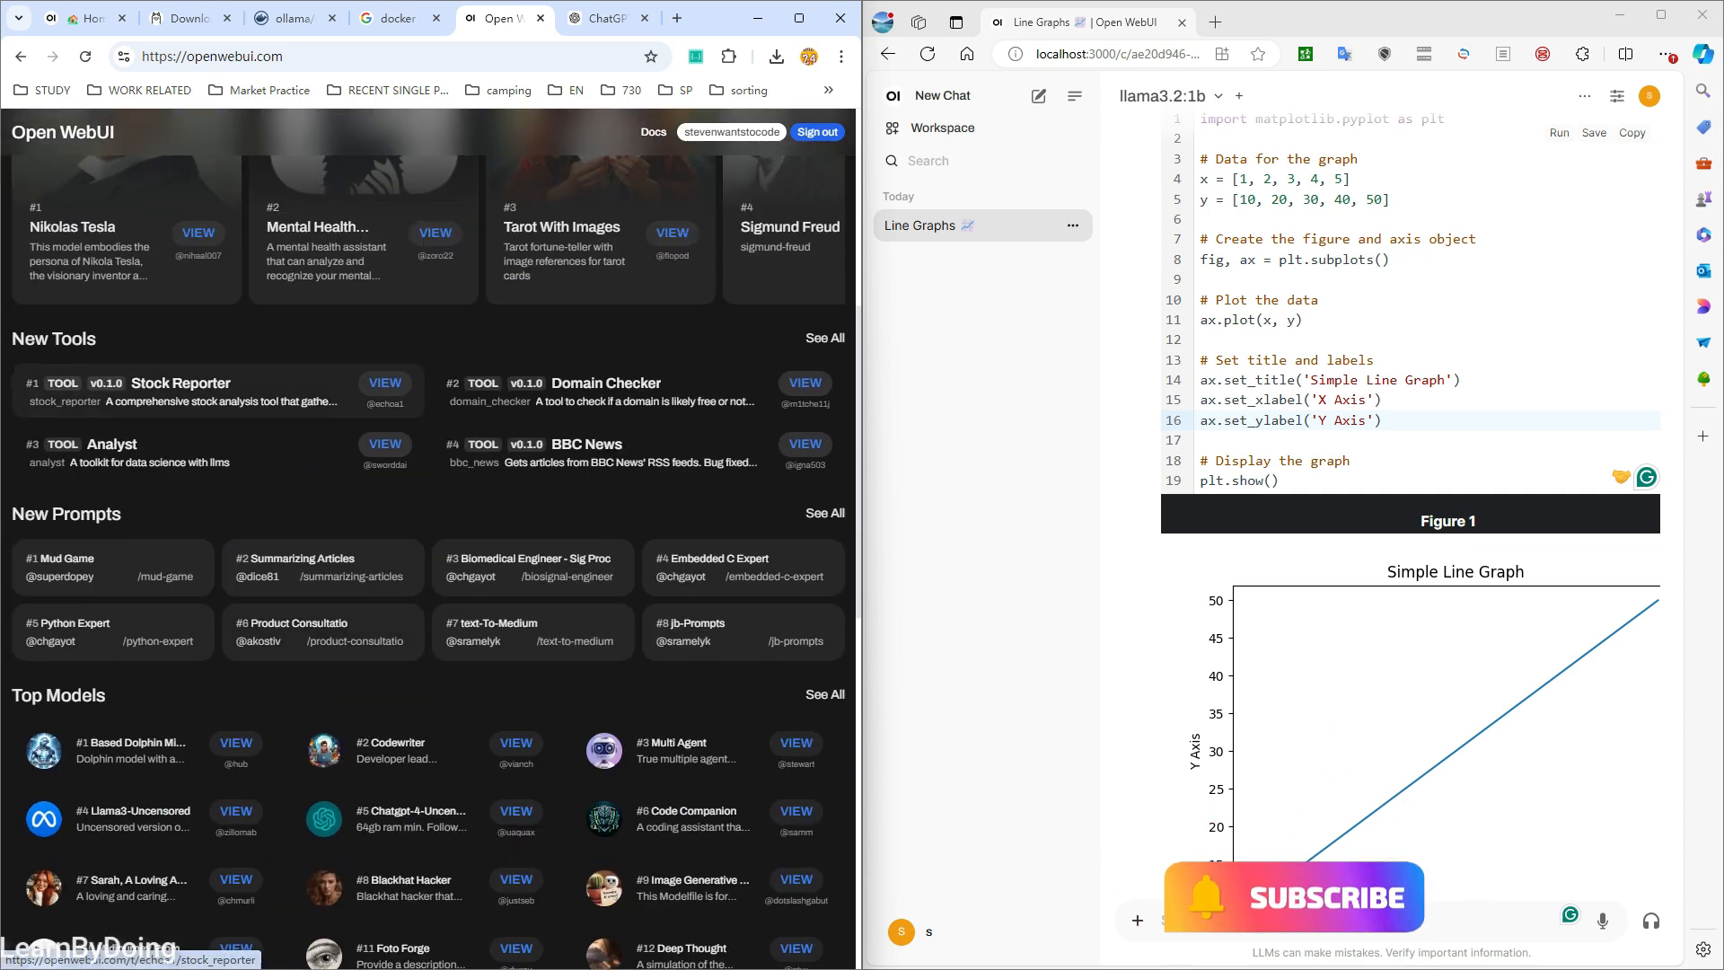
middle_click(216, 386)
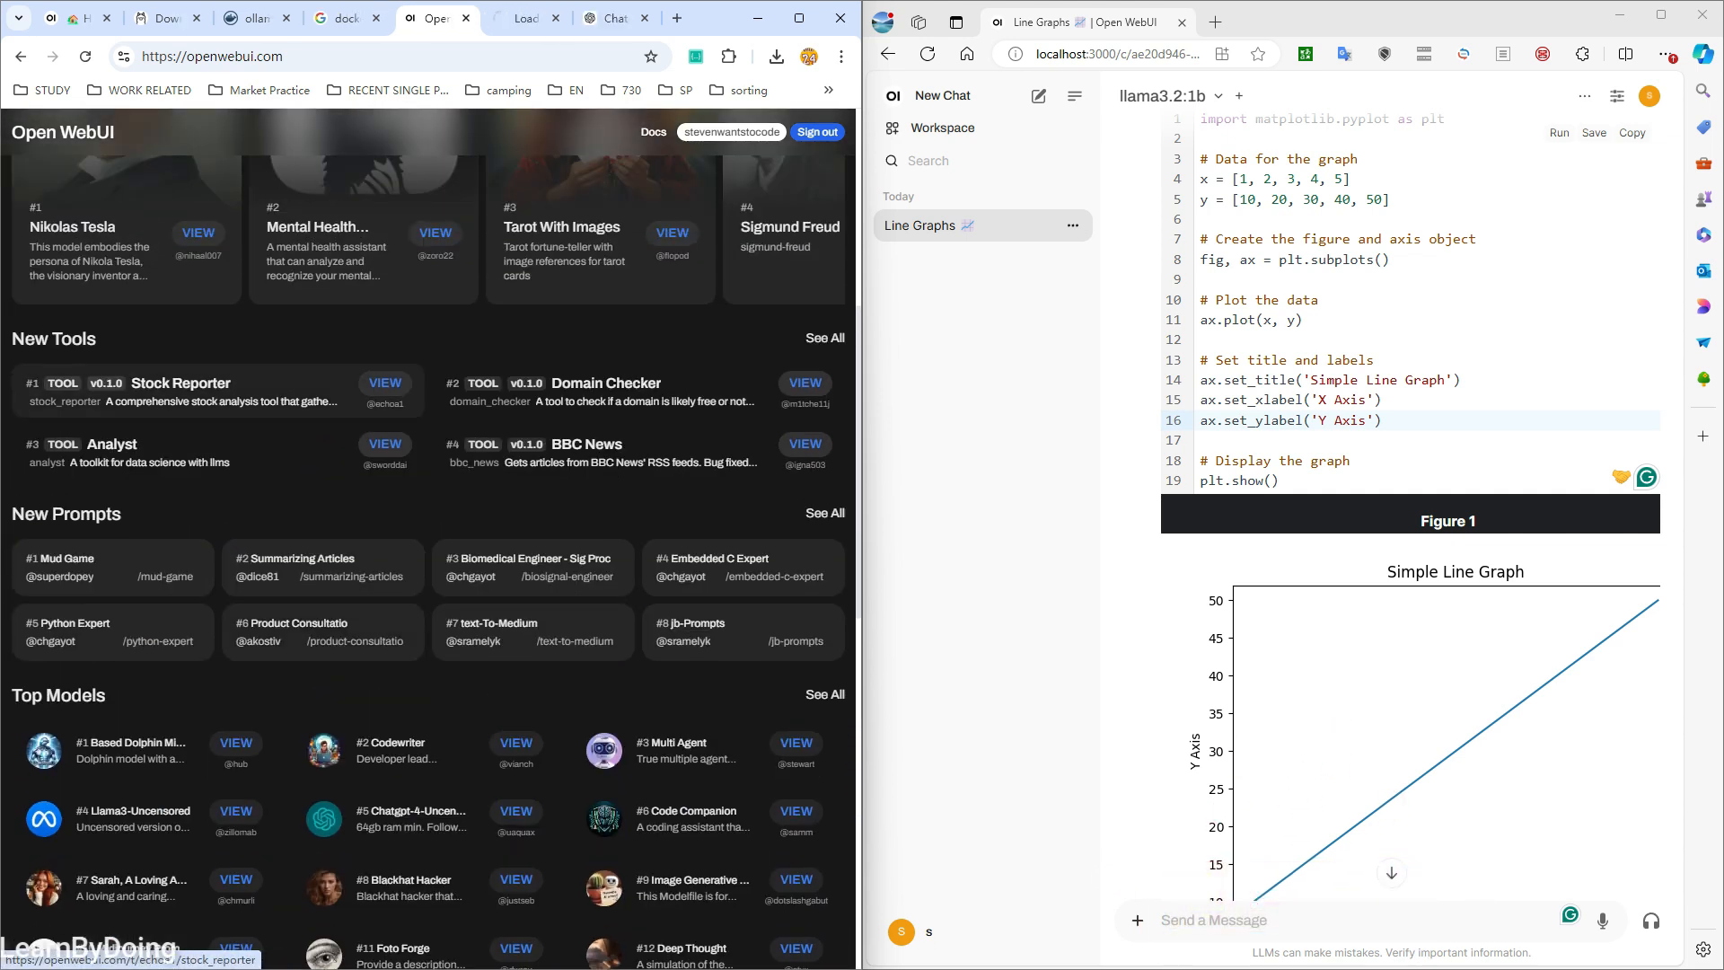
key("ctrl+Tab")
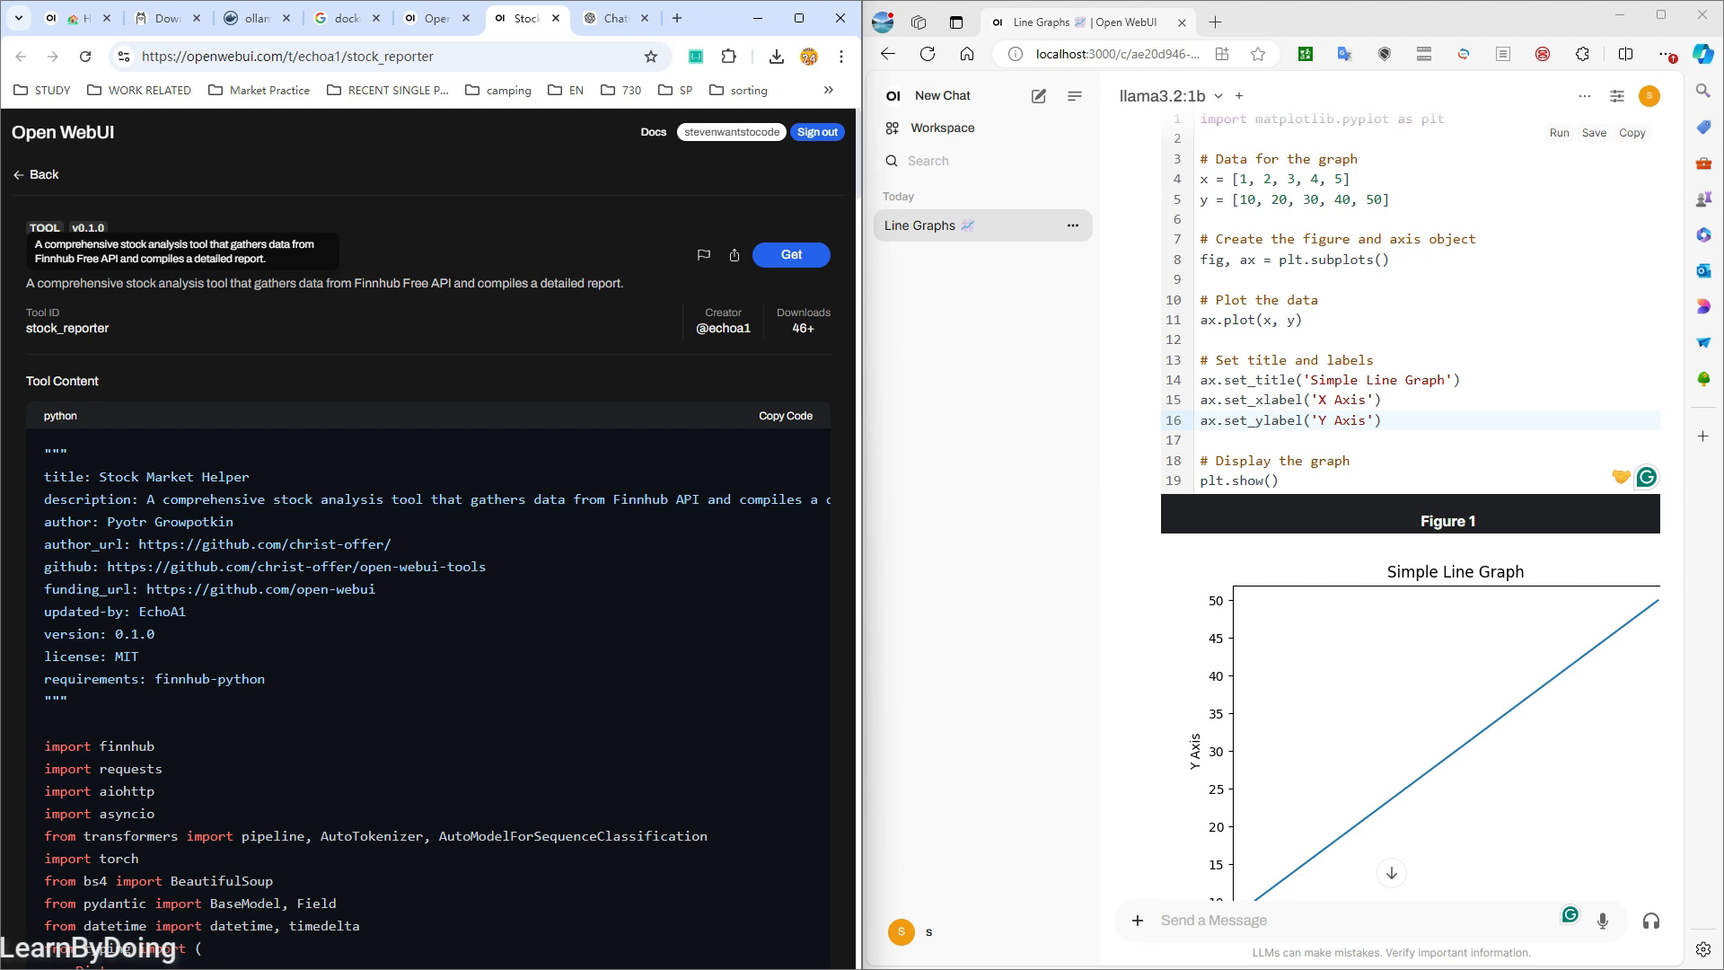
- Read through the Stock Reporter tool's Python code, from the imports to the web scraping and sentiment functions
scroll(428, 539, "down", 7)
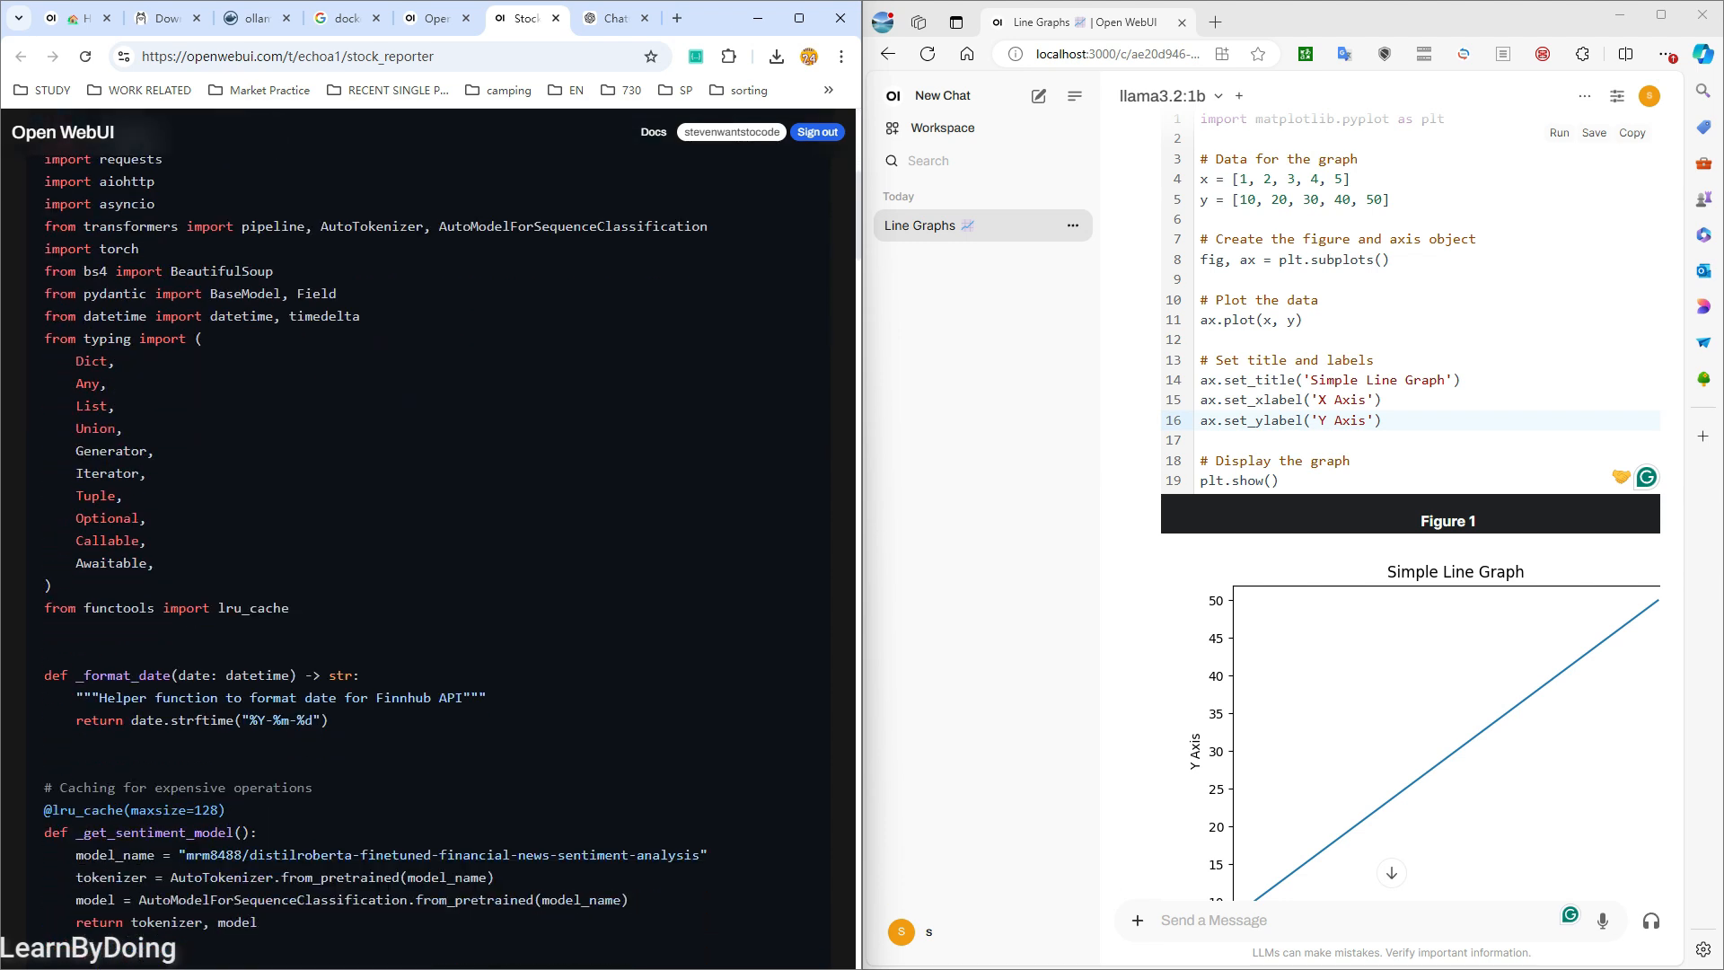
scroll(428, 539, "down", 5)
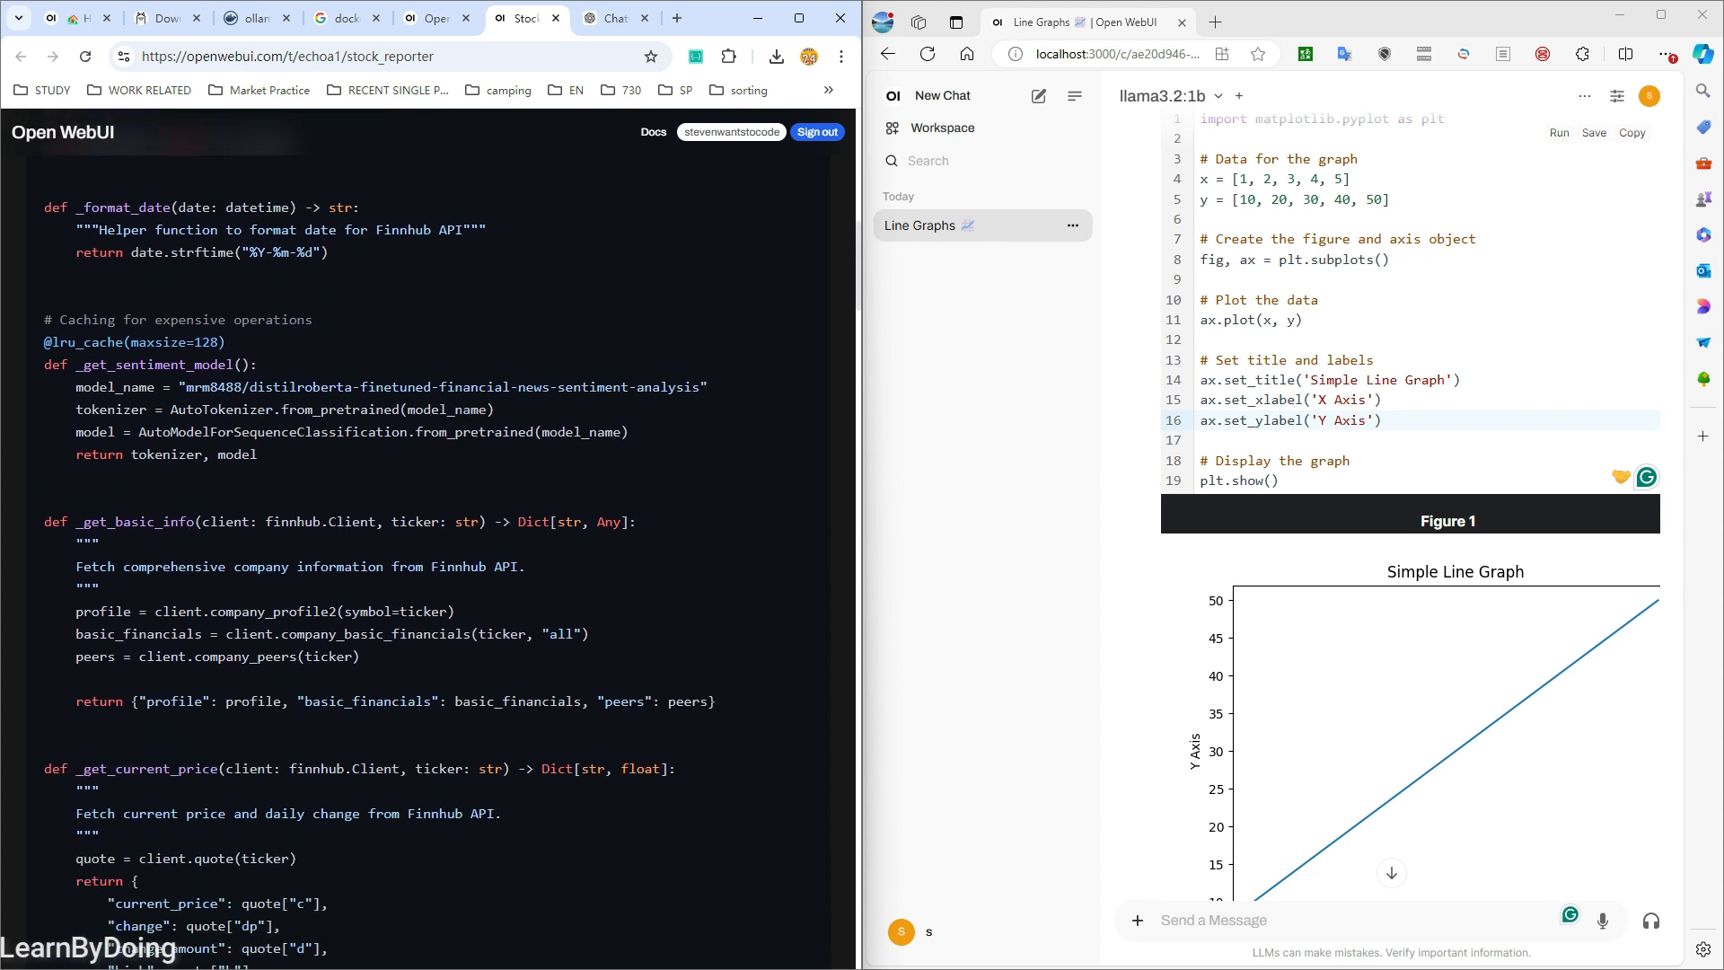
scroll(428, 539, "down", 4)
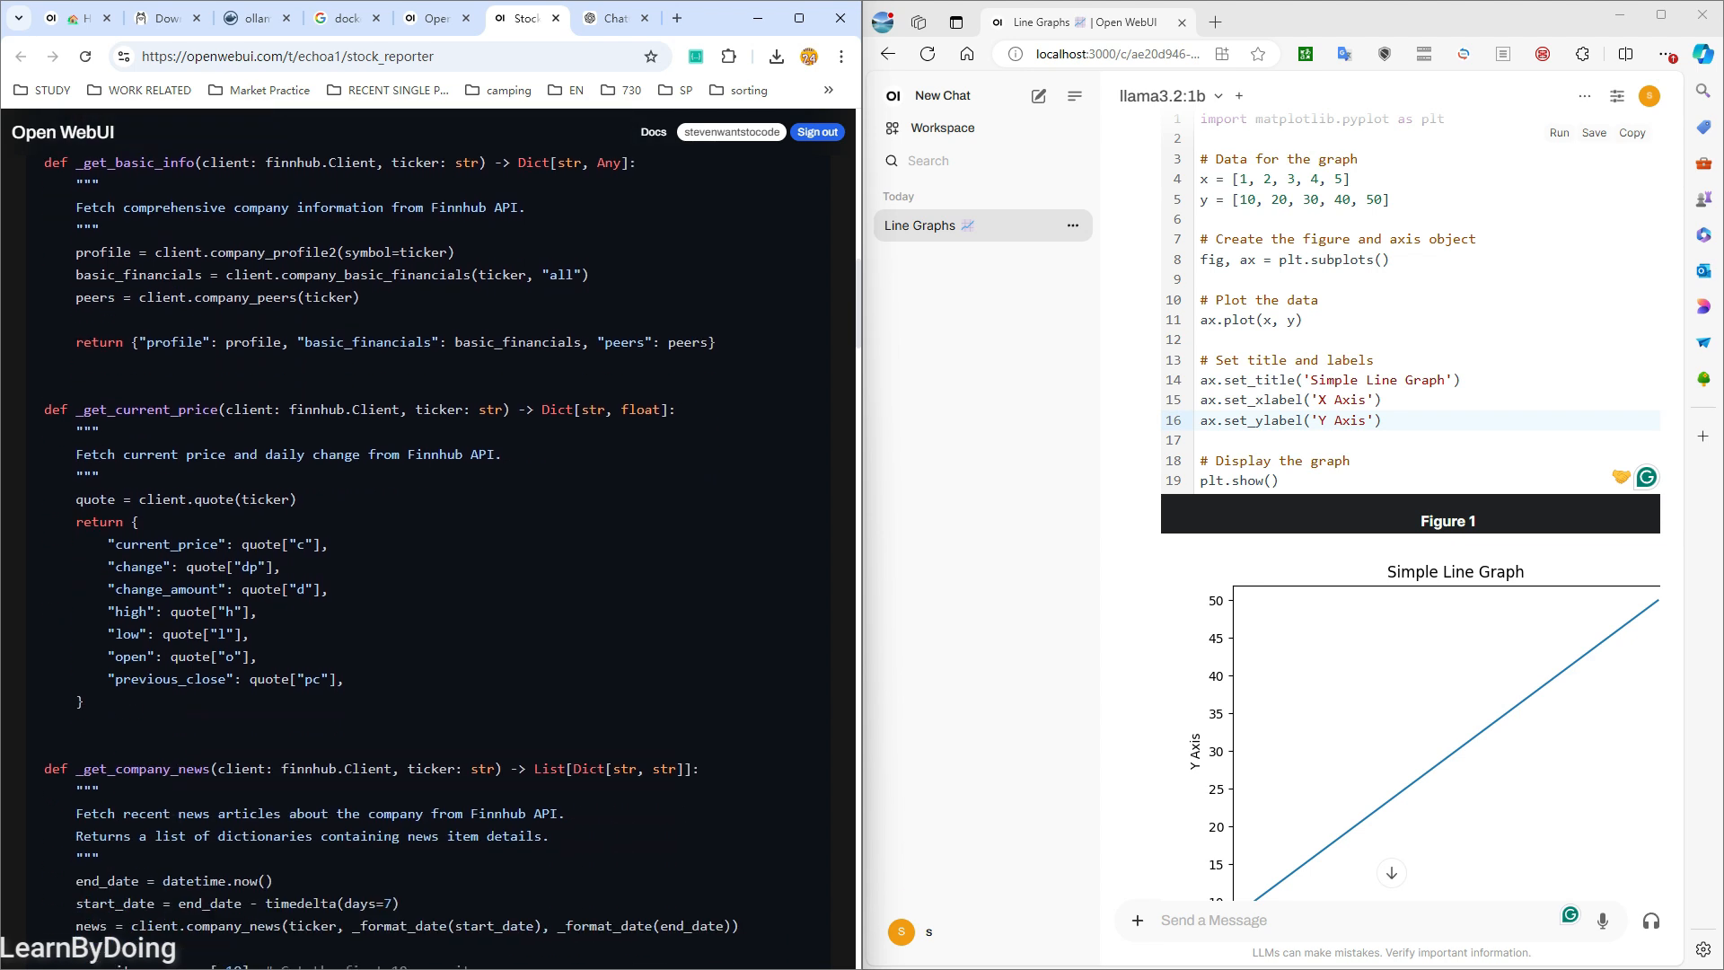
scroll(428, 538, "down", 5)
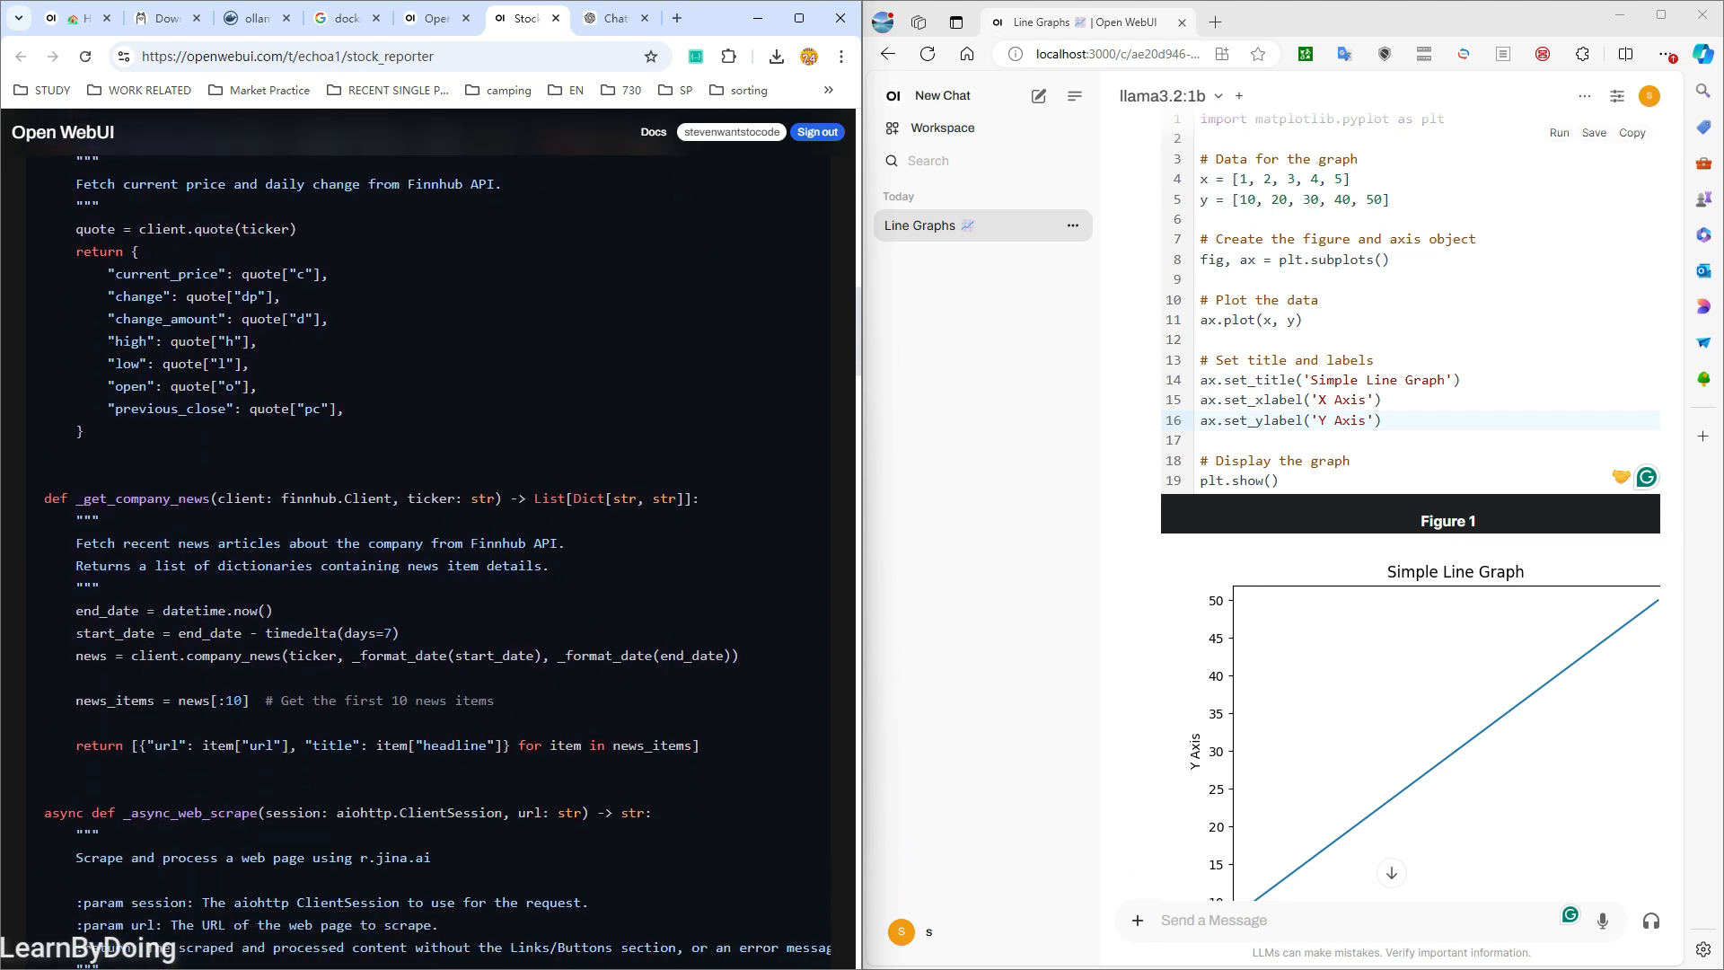
scroll(429, 538, "down", 3)
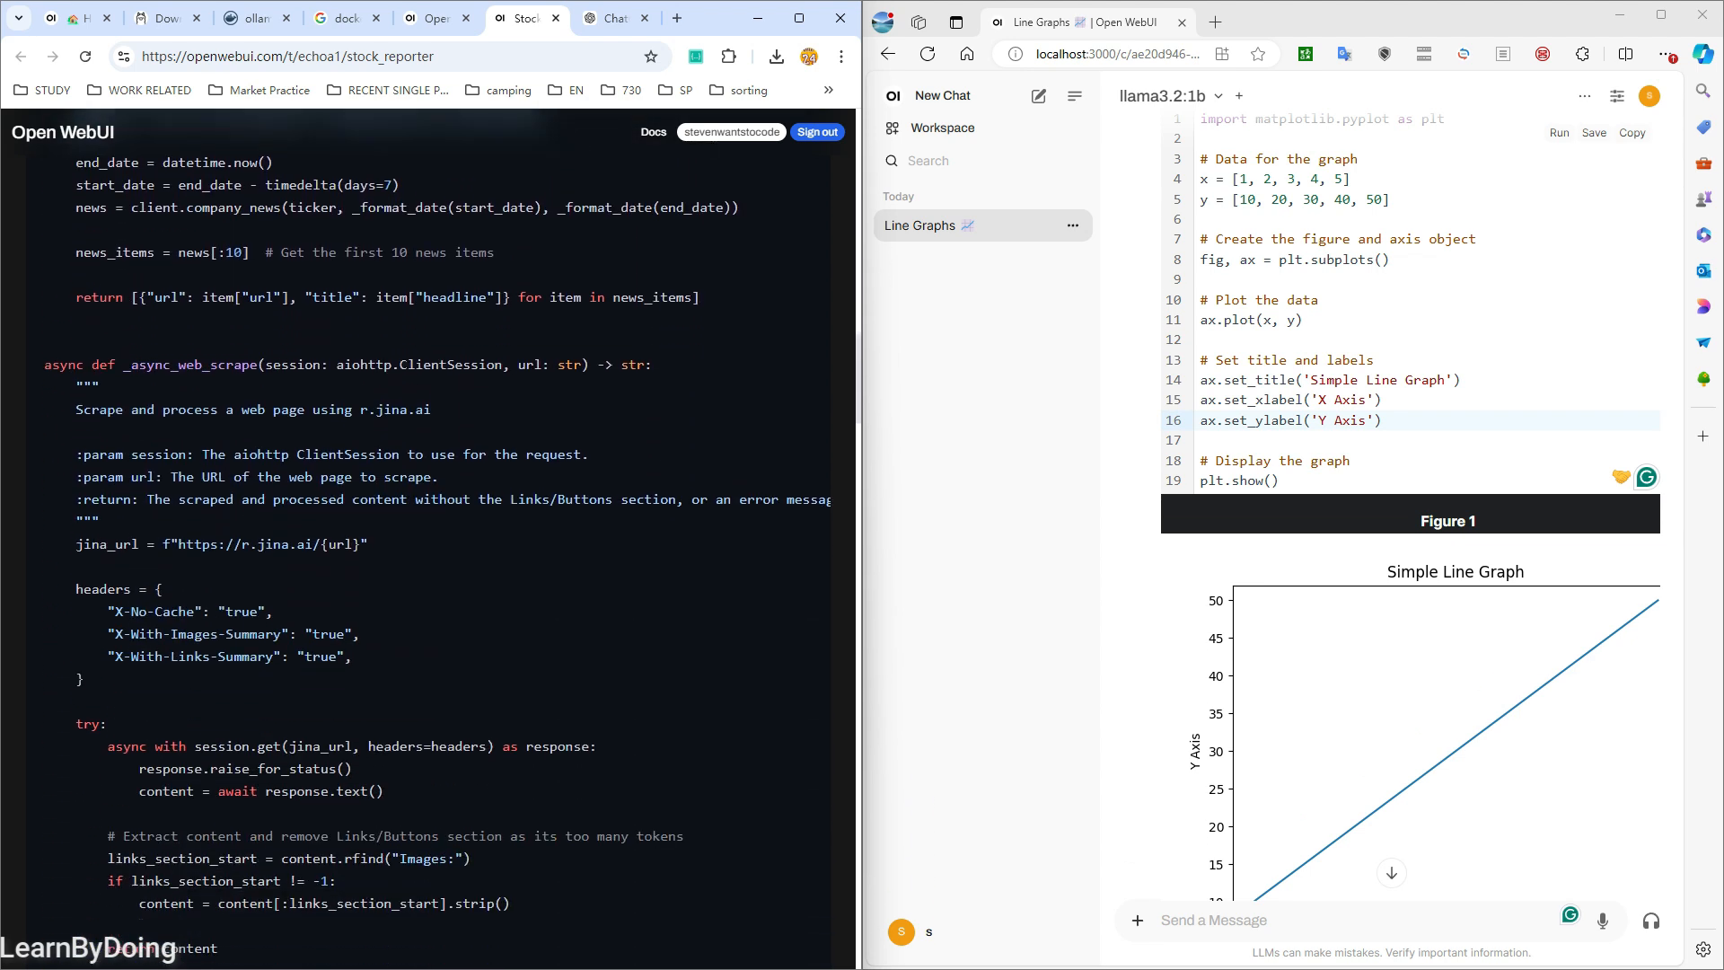
scroll(428, 539, "down", 3)
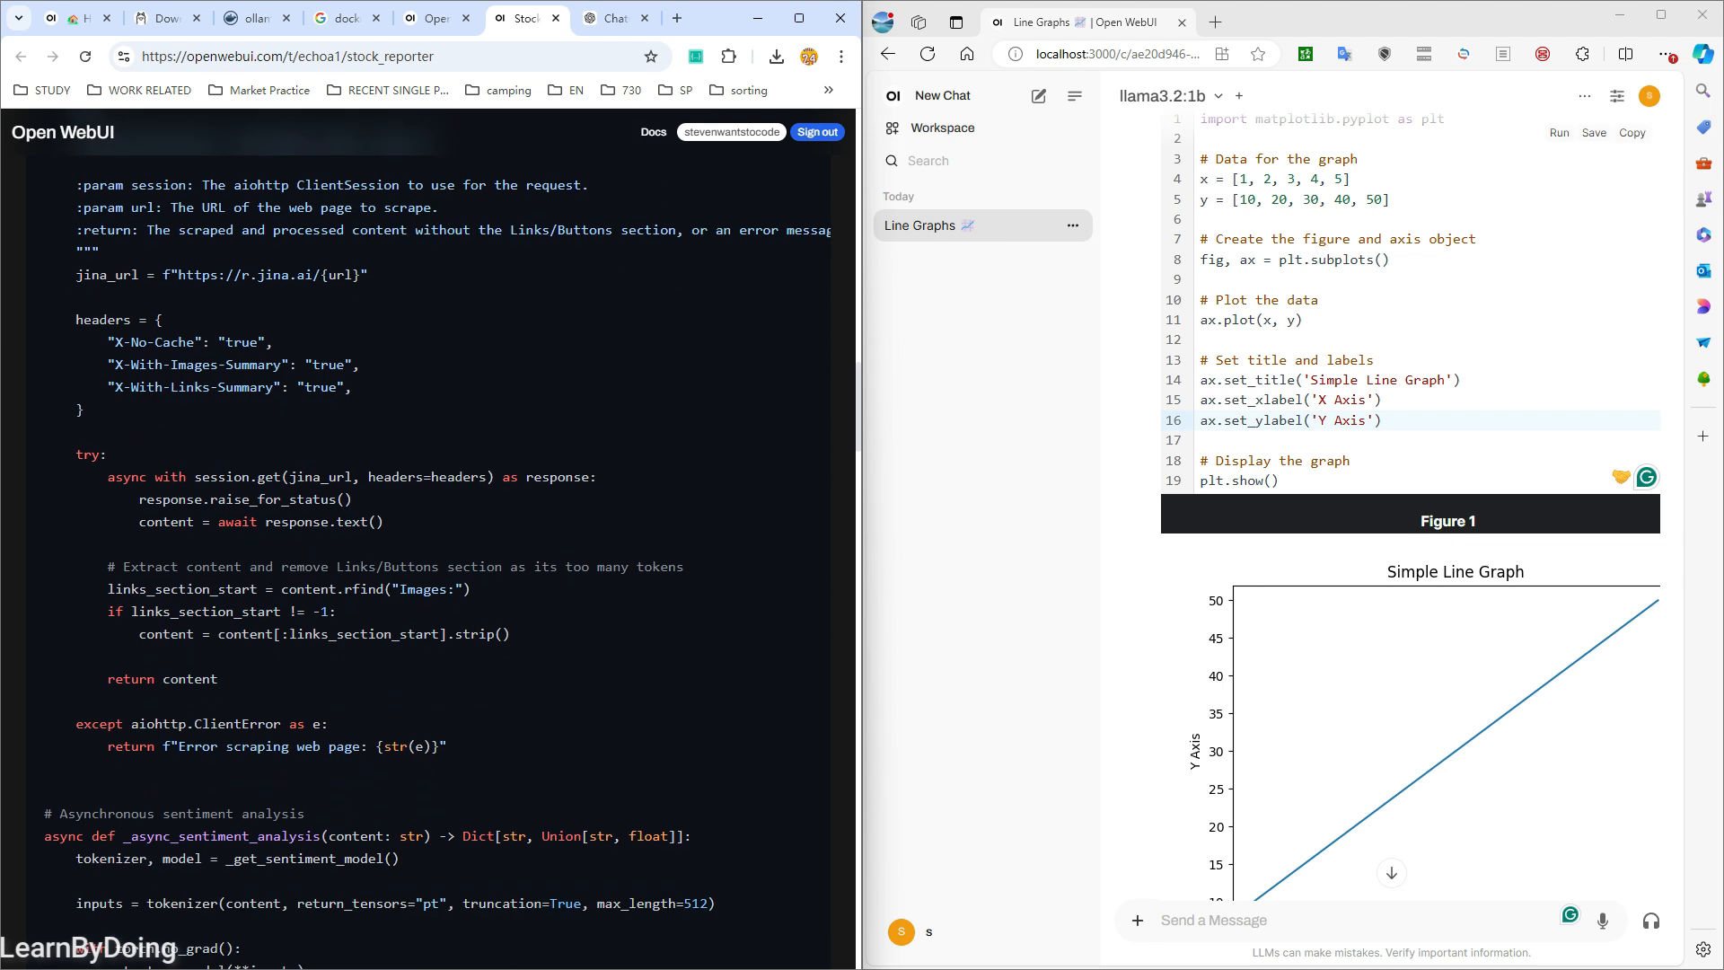
- Copy the entire Stock Reporter page and try to submit it in a new chat after the words "is below code snippet"
key("ctrl+a")
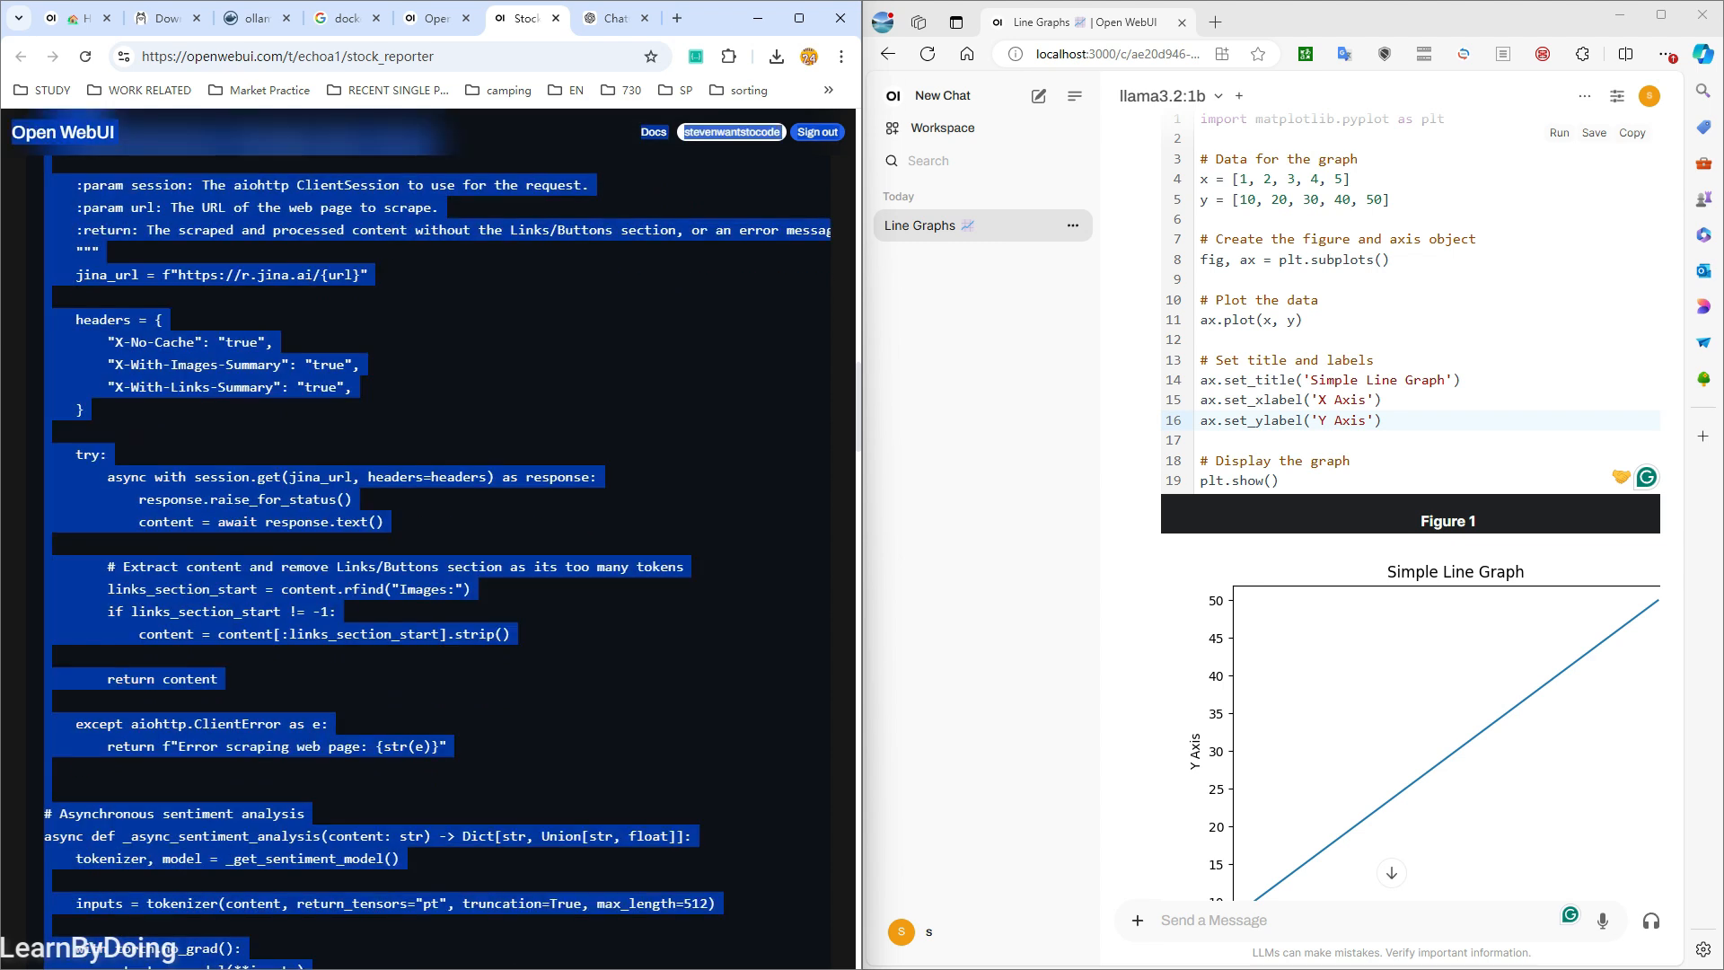
left_click(943, 96)
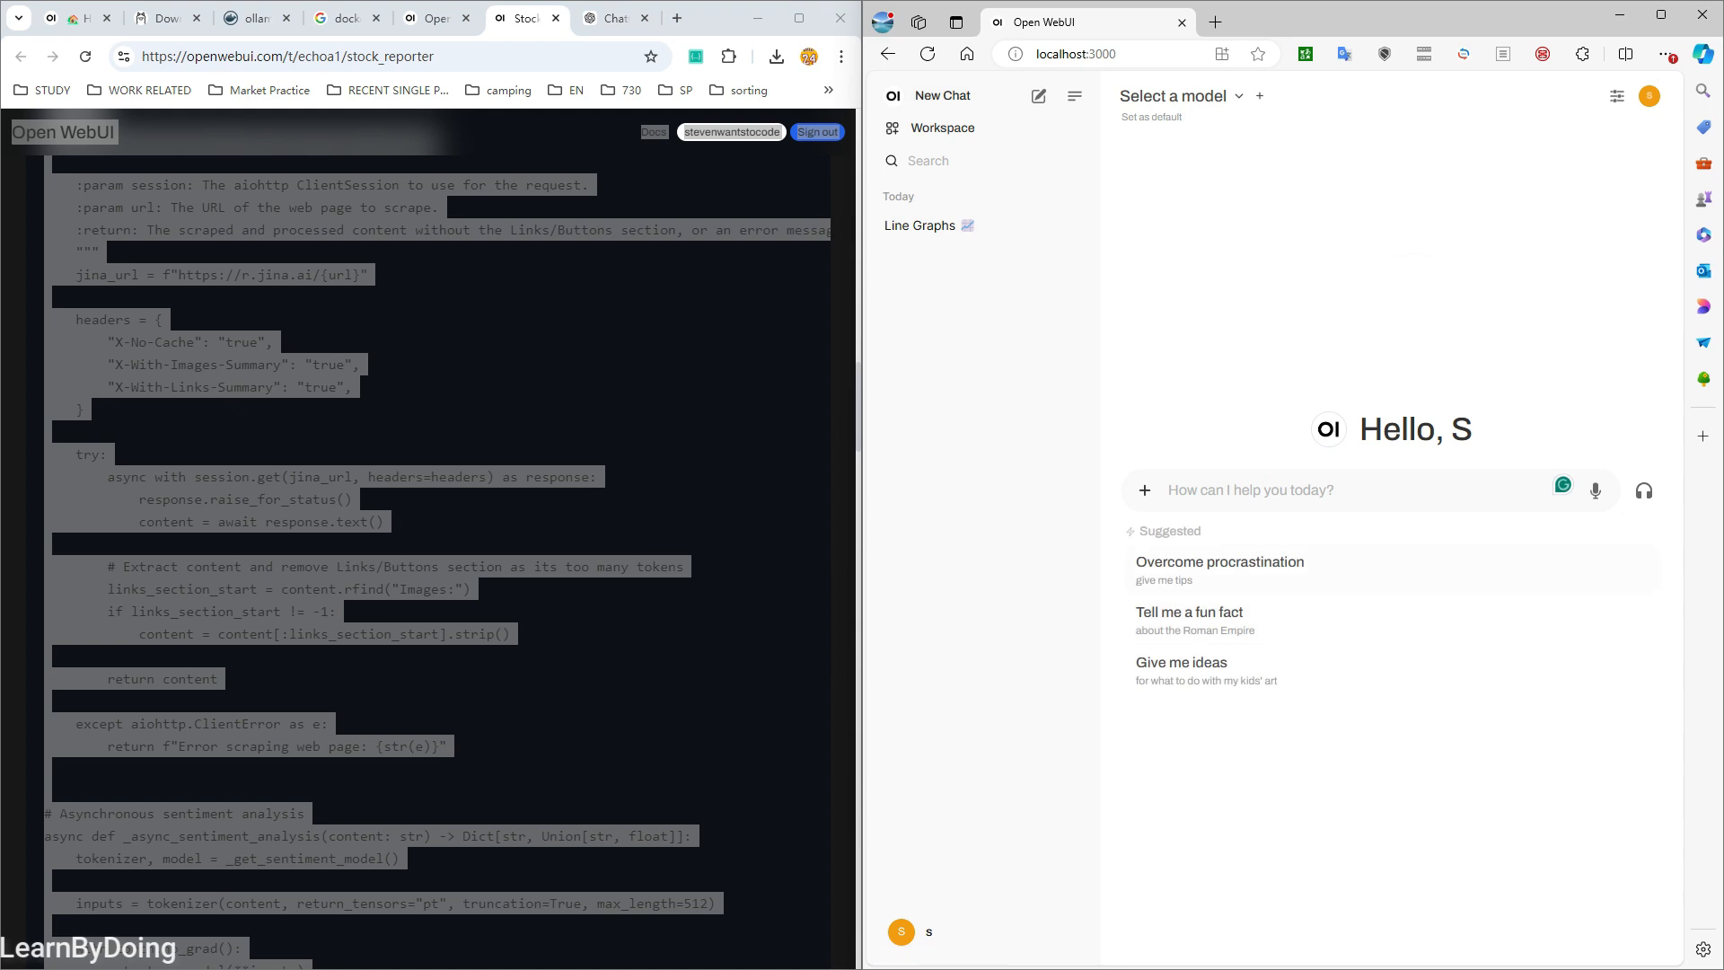
type("is bel")
type("ow code snippet")
key("ctrl+v")
key("Return")
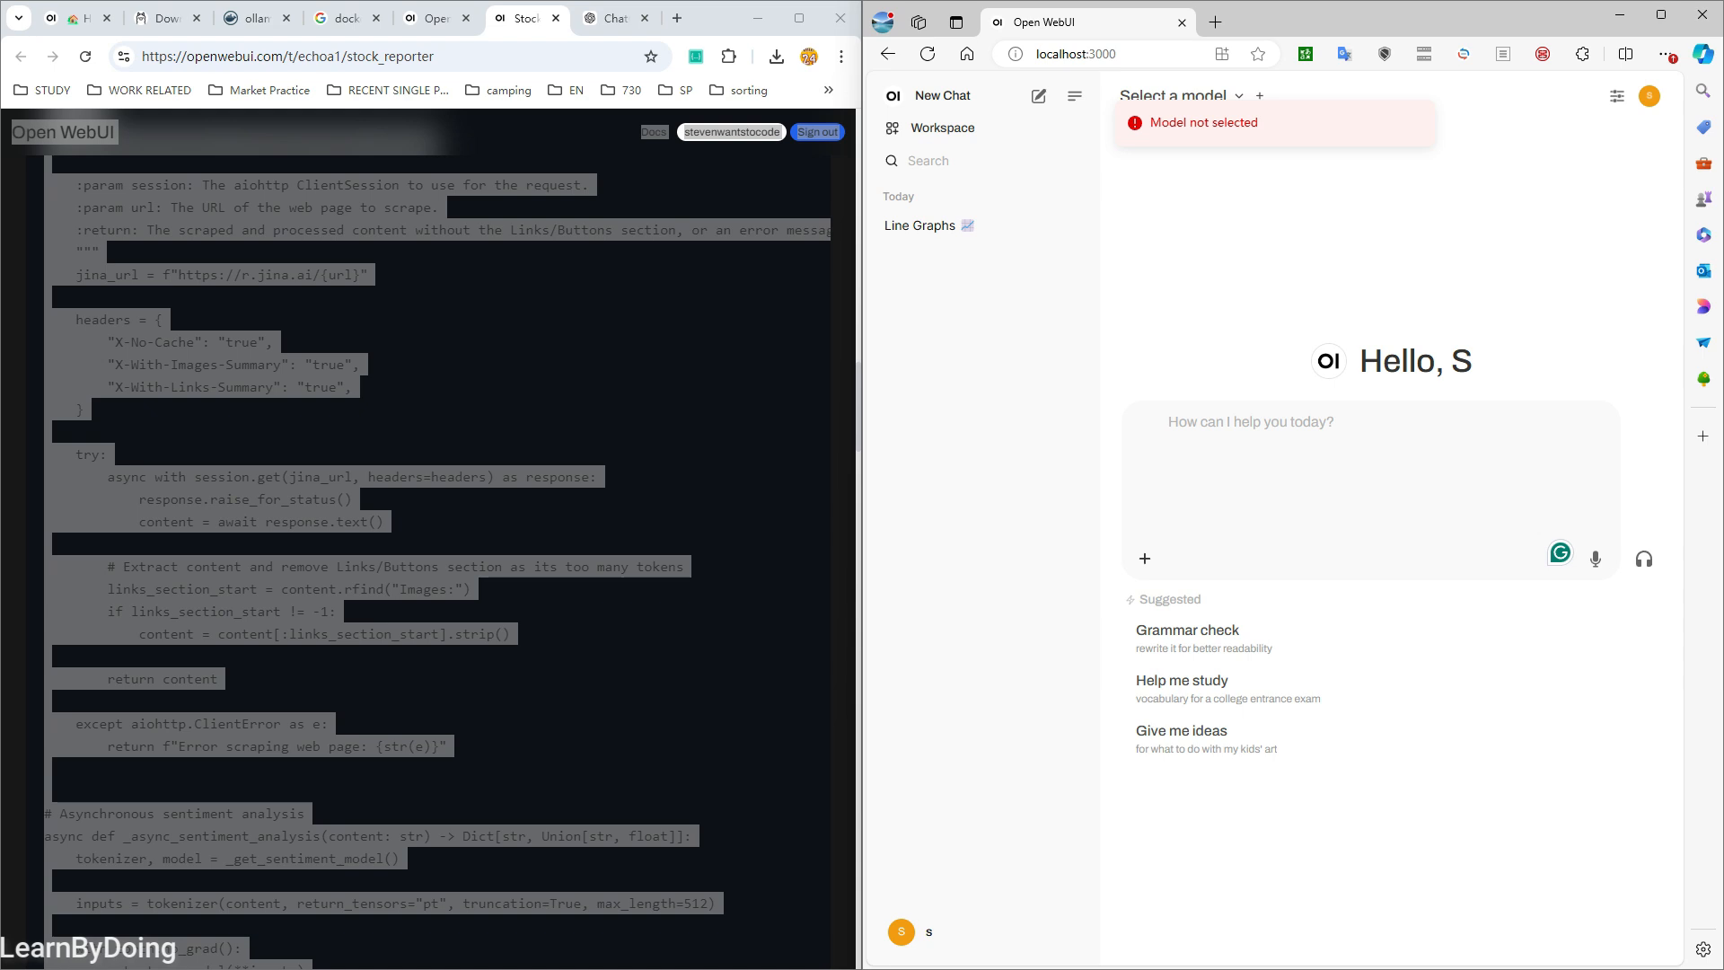
- Select the llama3.2:1b model and send the copied tool code with the question "is below code safe?"
type("is below code safe?")
key("Return")
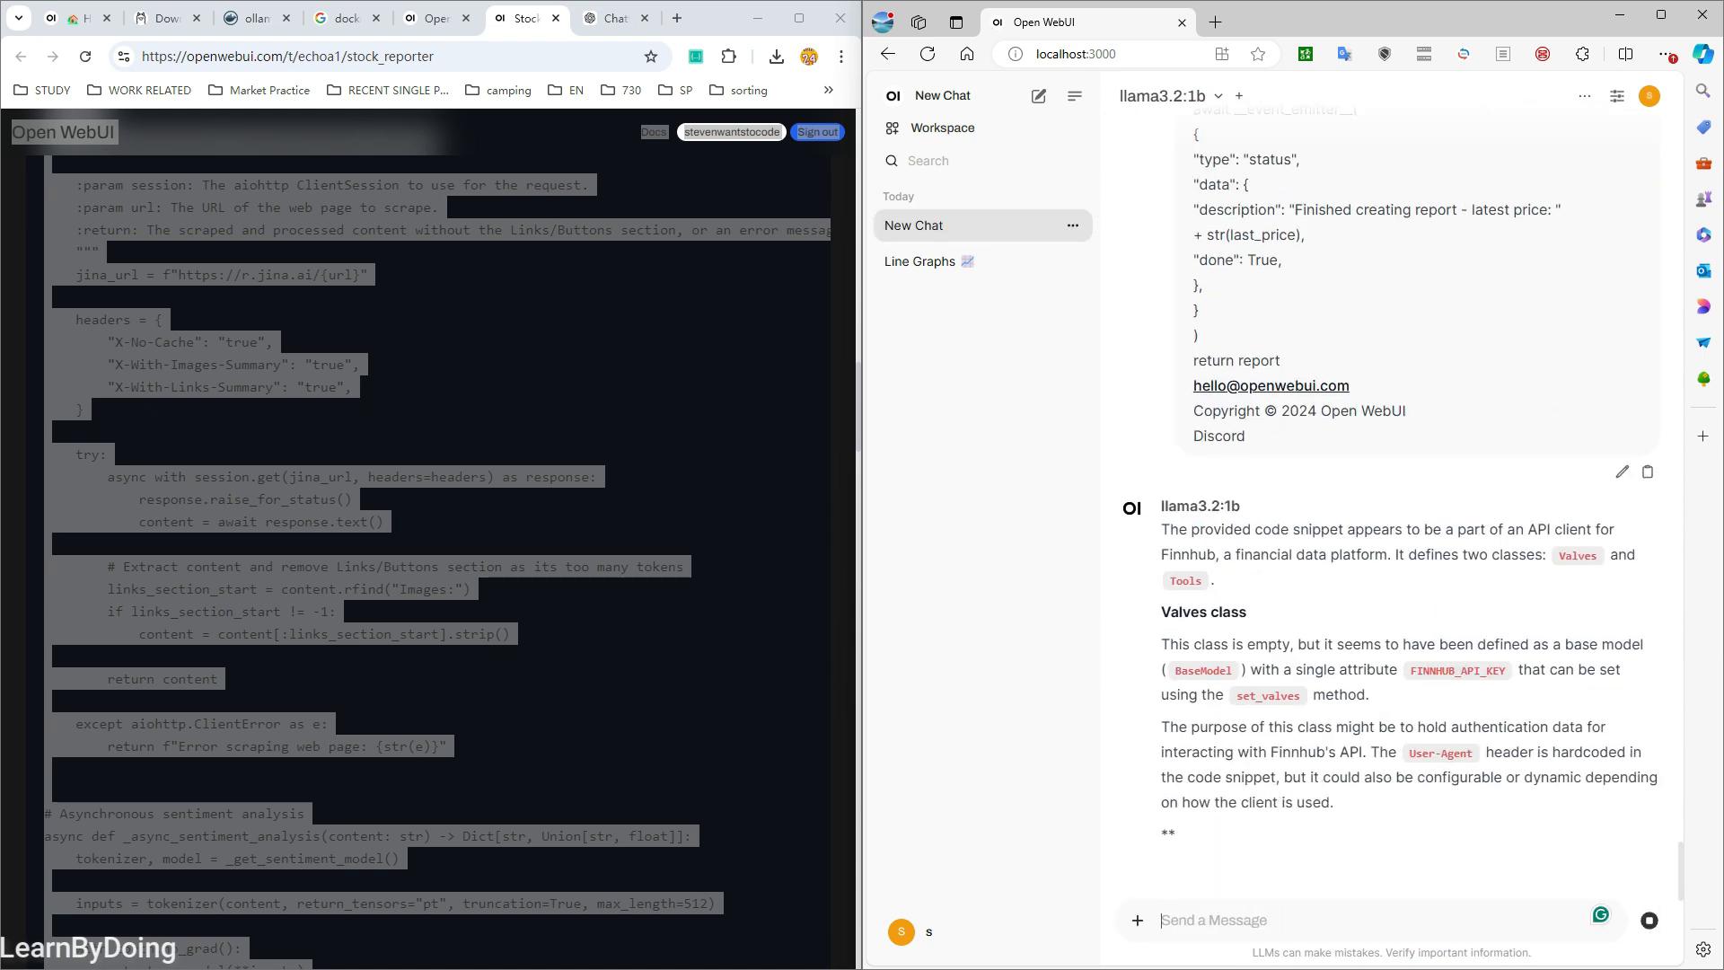
scroll(1390, 512, "up", 1)
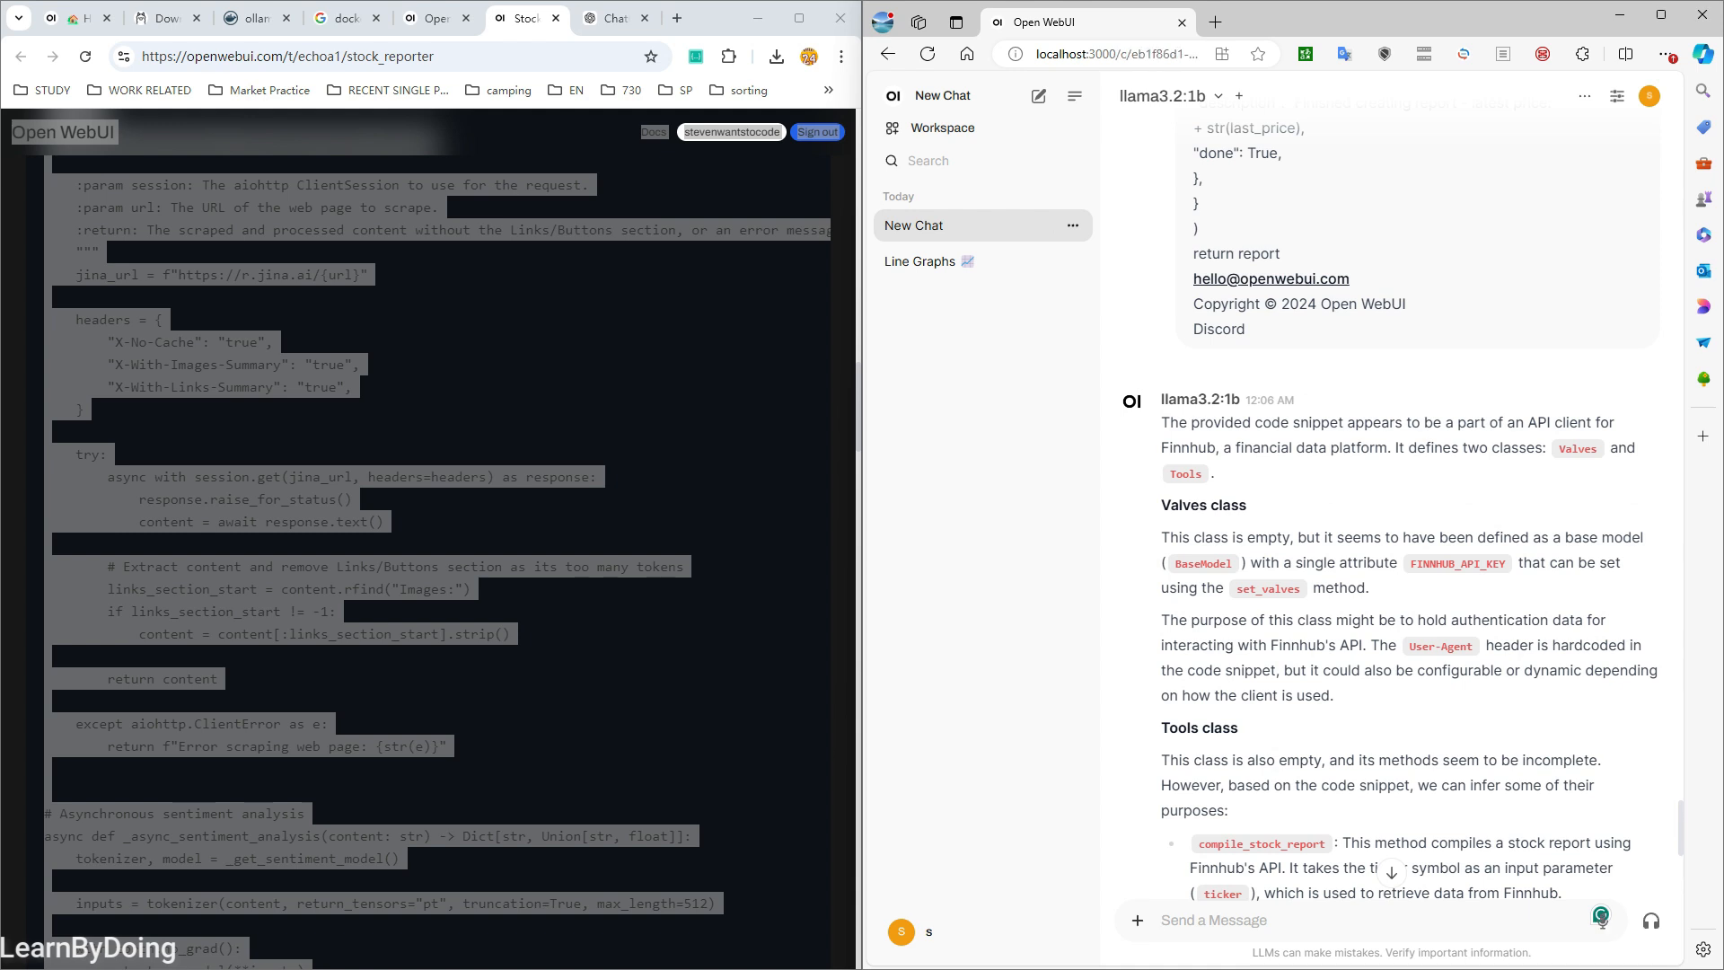
- Ask the model the follow-up question "is it safe for me to run"
type("is i")
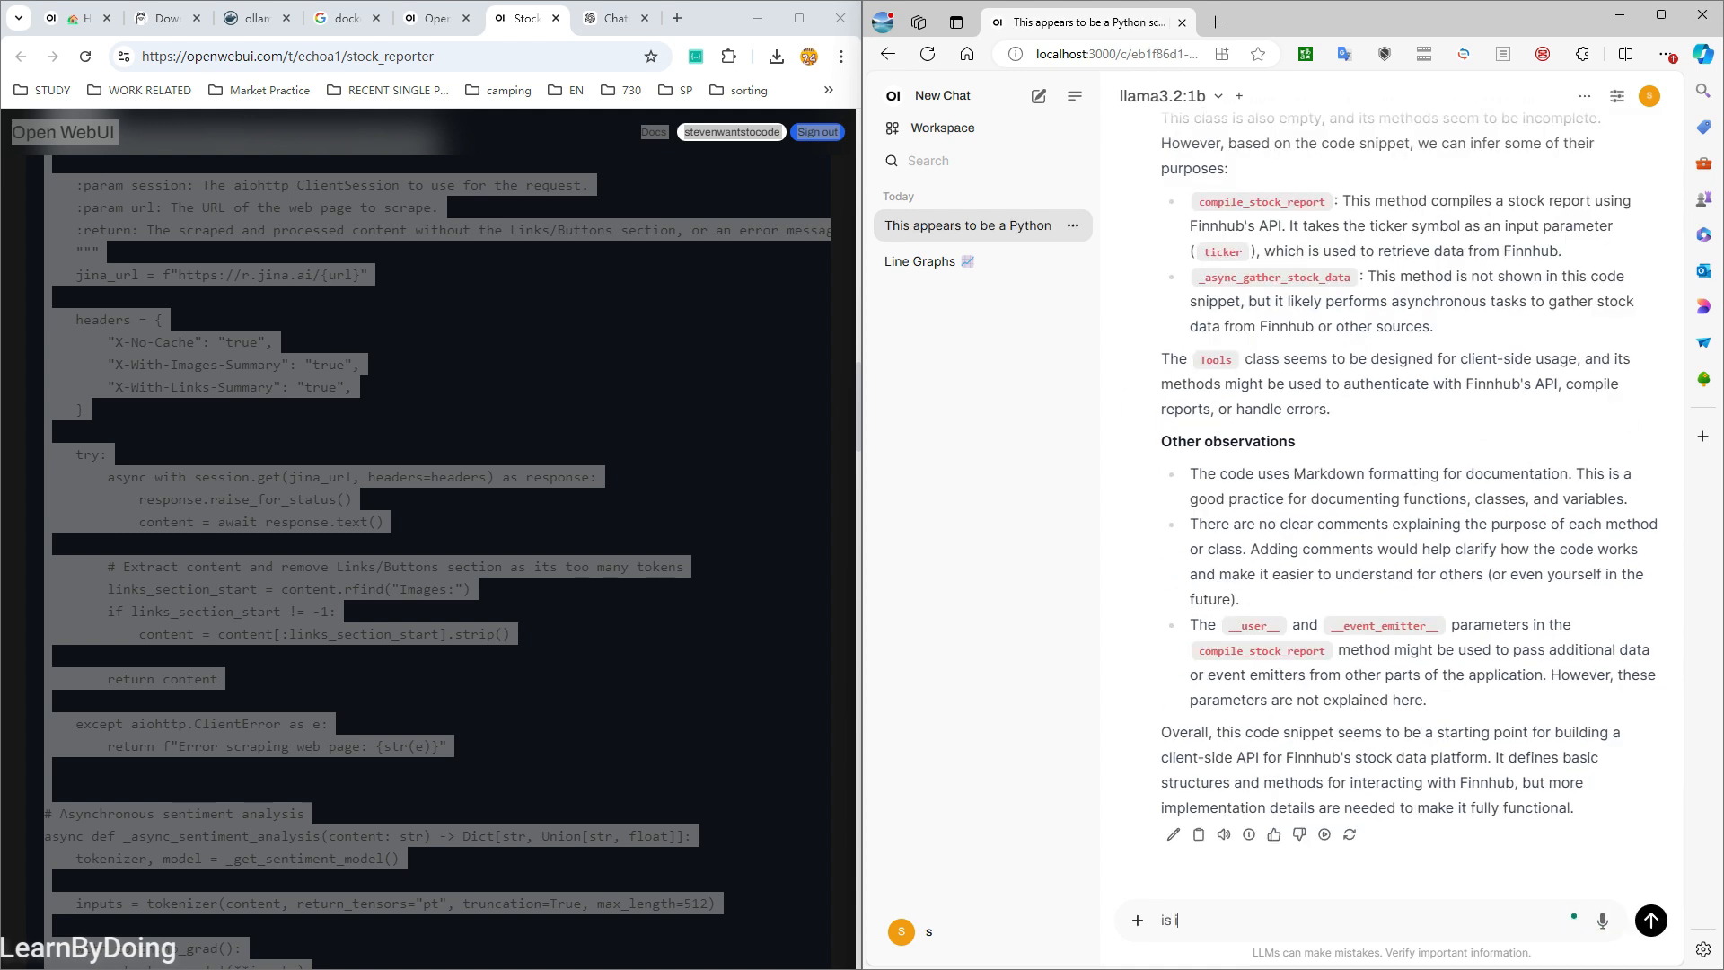
type("t safe for me to d")
key("BackSpace")
type("run")
key("Return")
- Read the model's safety answer, highlighting the authentication, input validation and API usage limit points, through to the final recommendations
left_click_drag(1190, 608, 1512, 659)
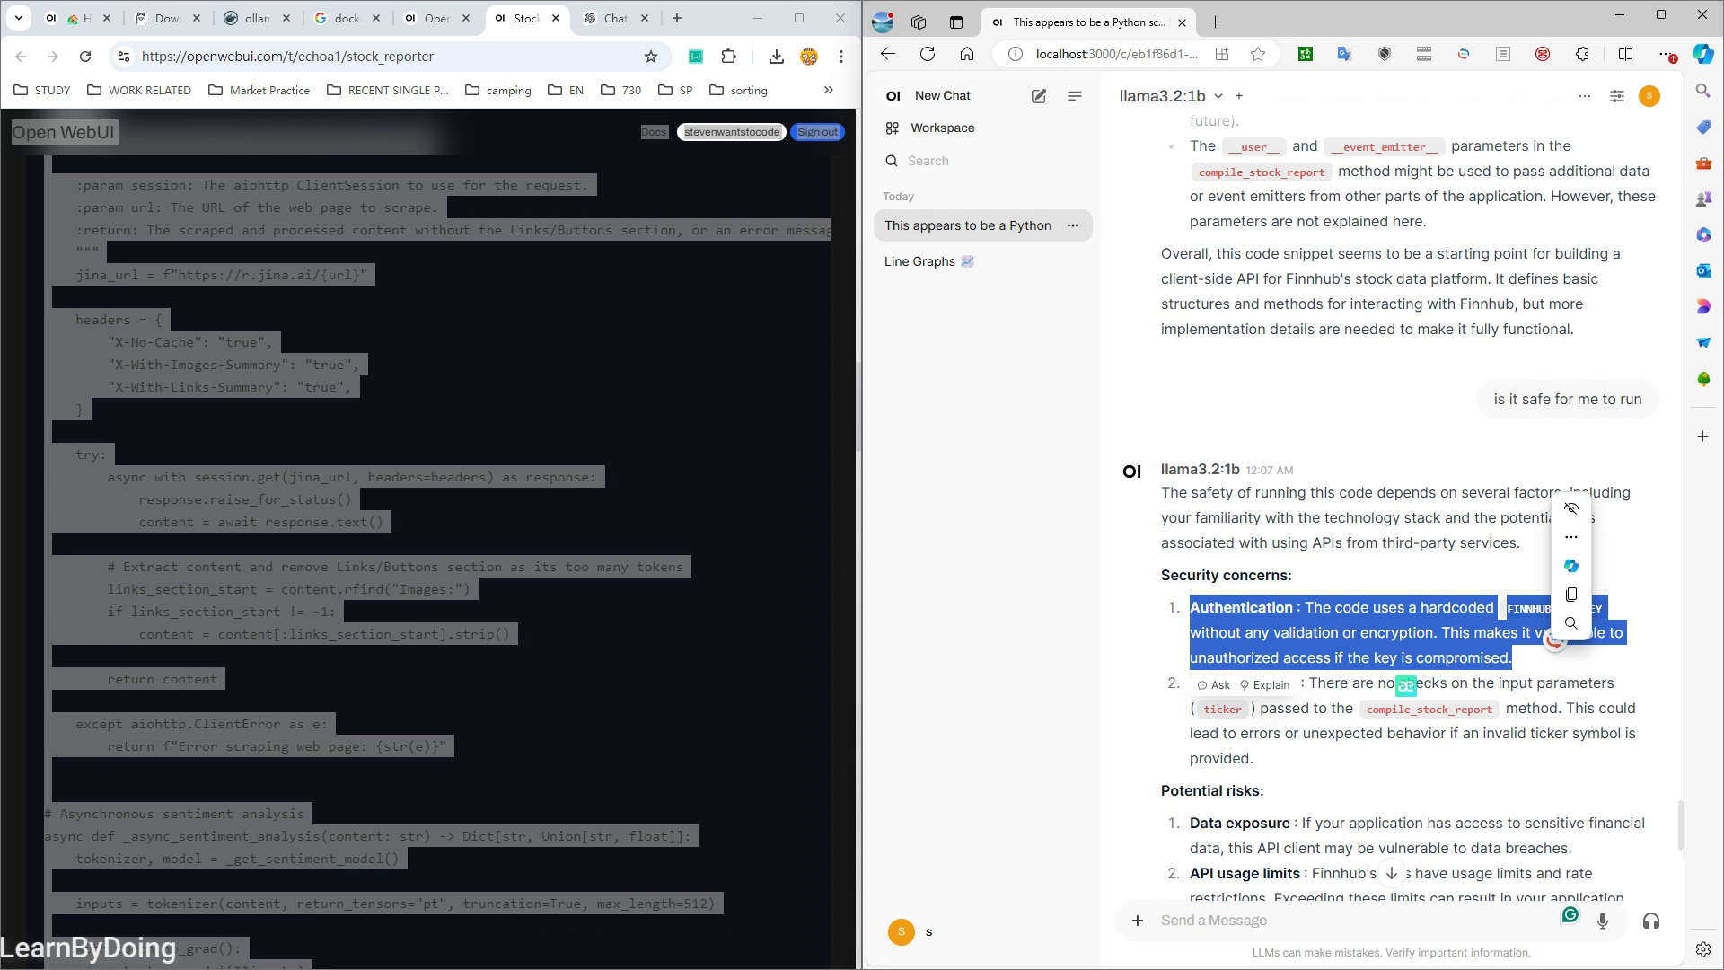
left_click(1512, 658)
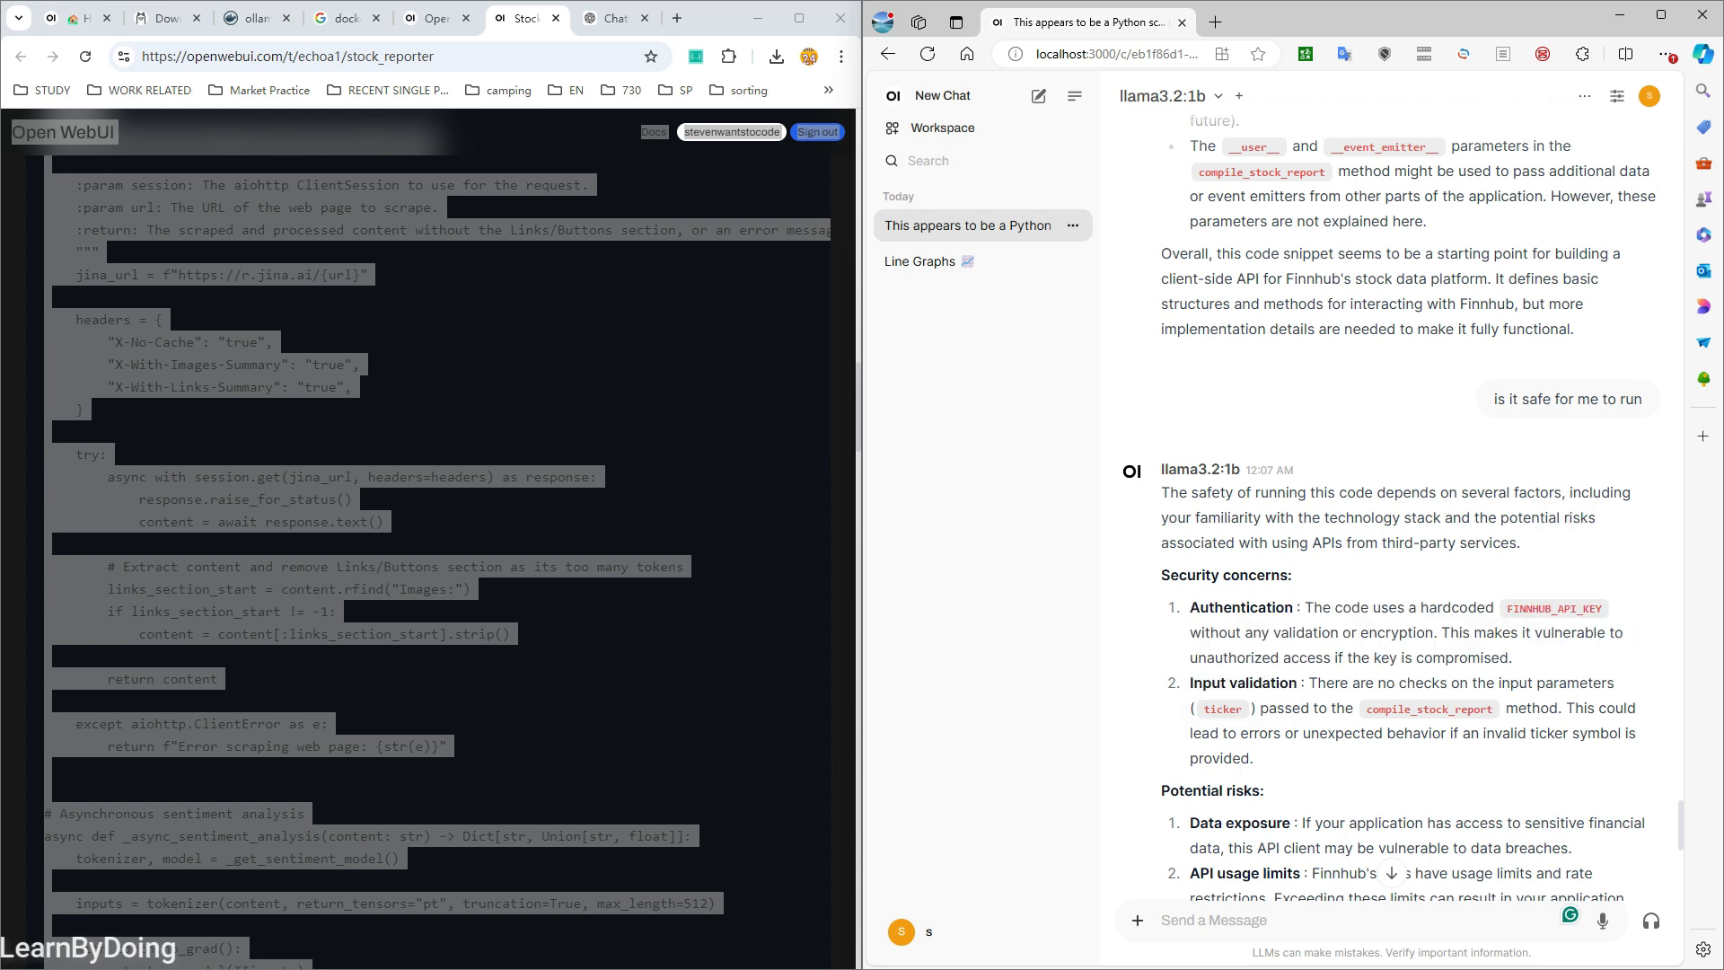
left_click(763, 539)
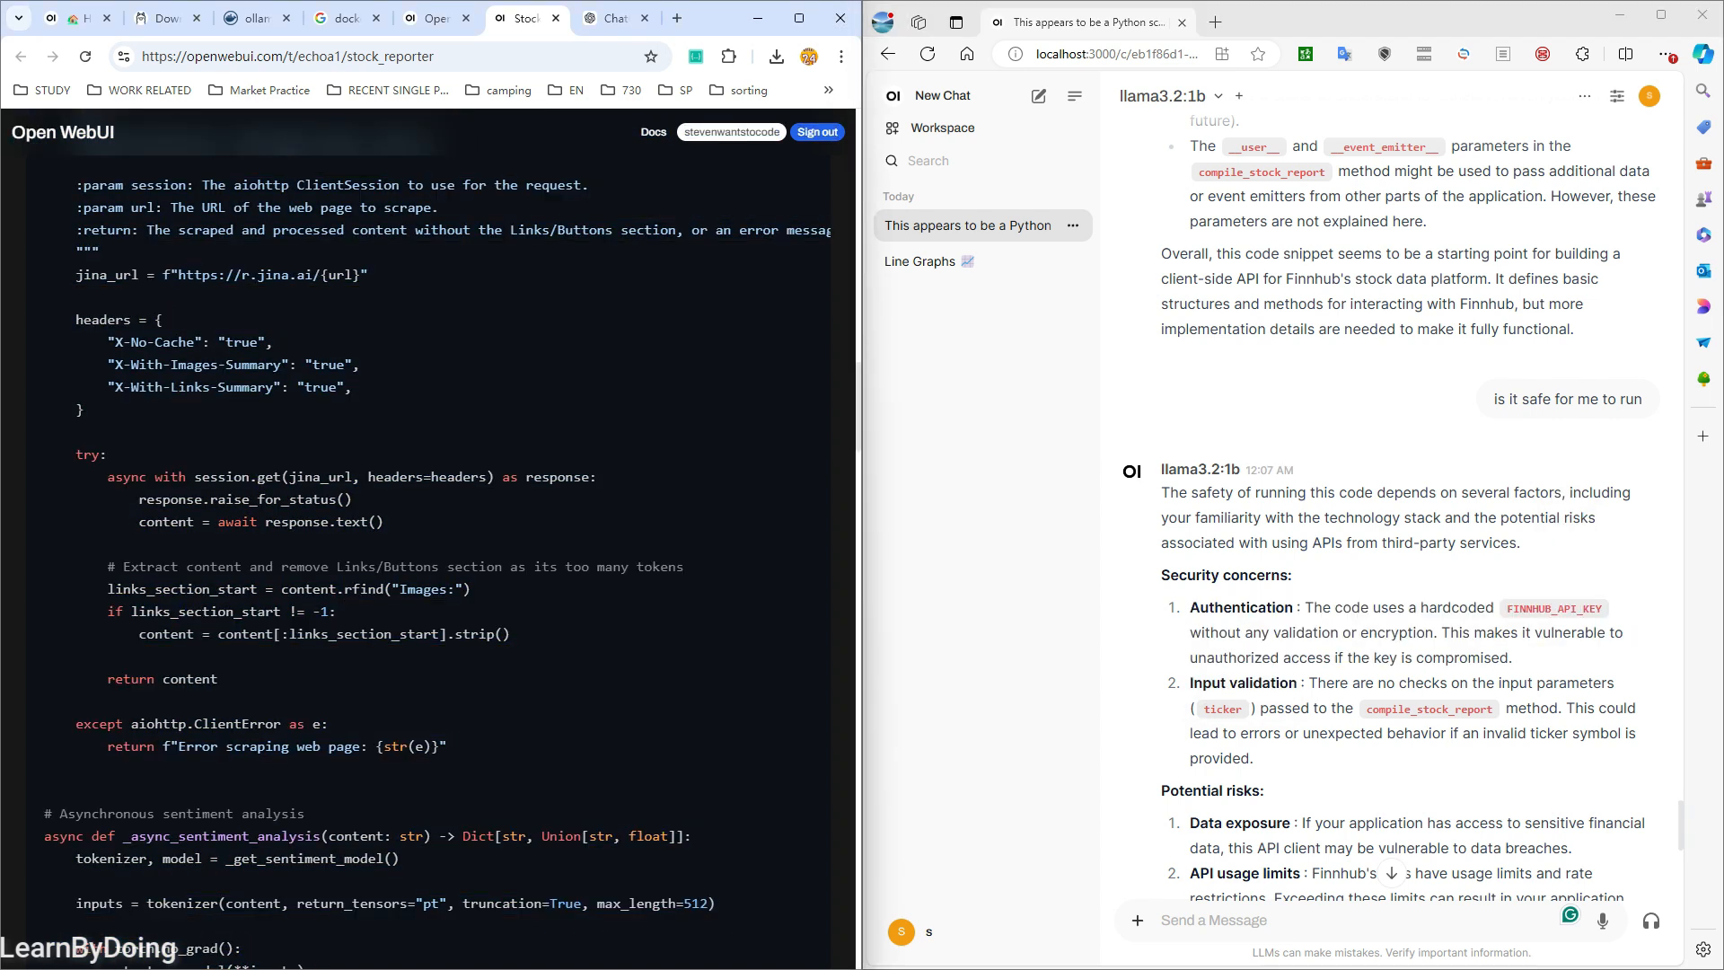
left_click_drag(1308, 683, 1255, 709)
left_click(1275, 712)
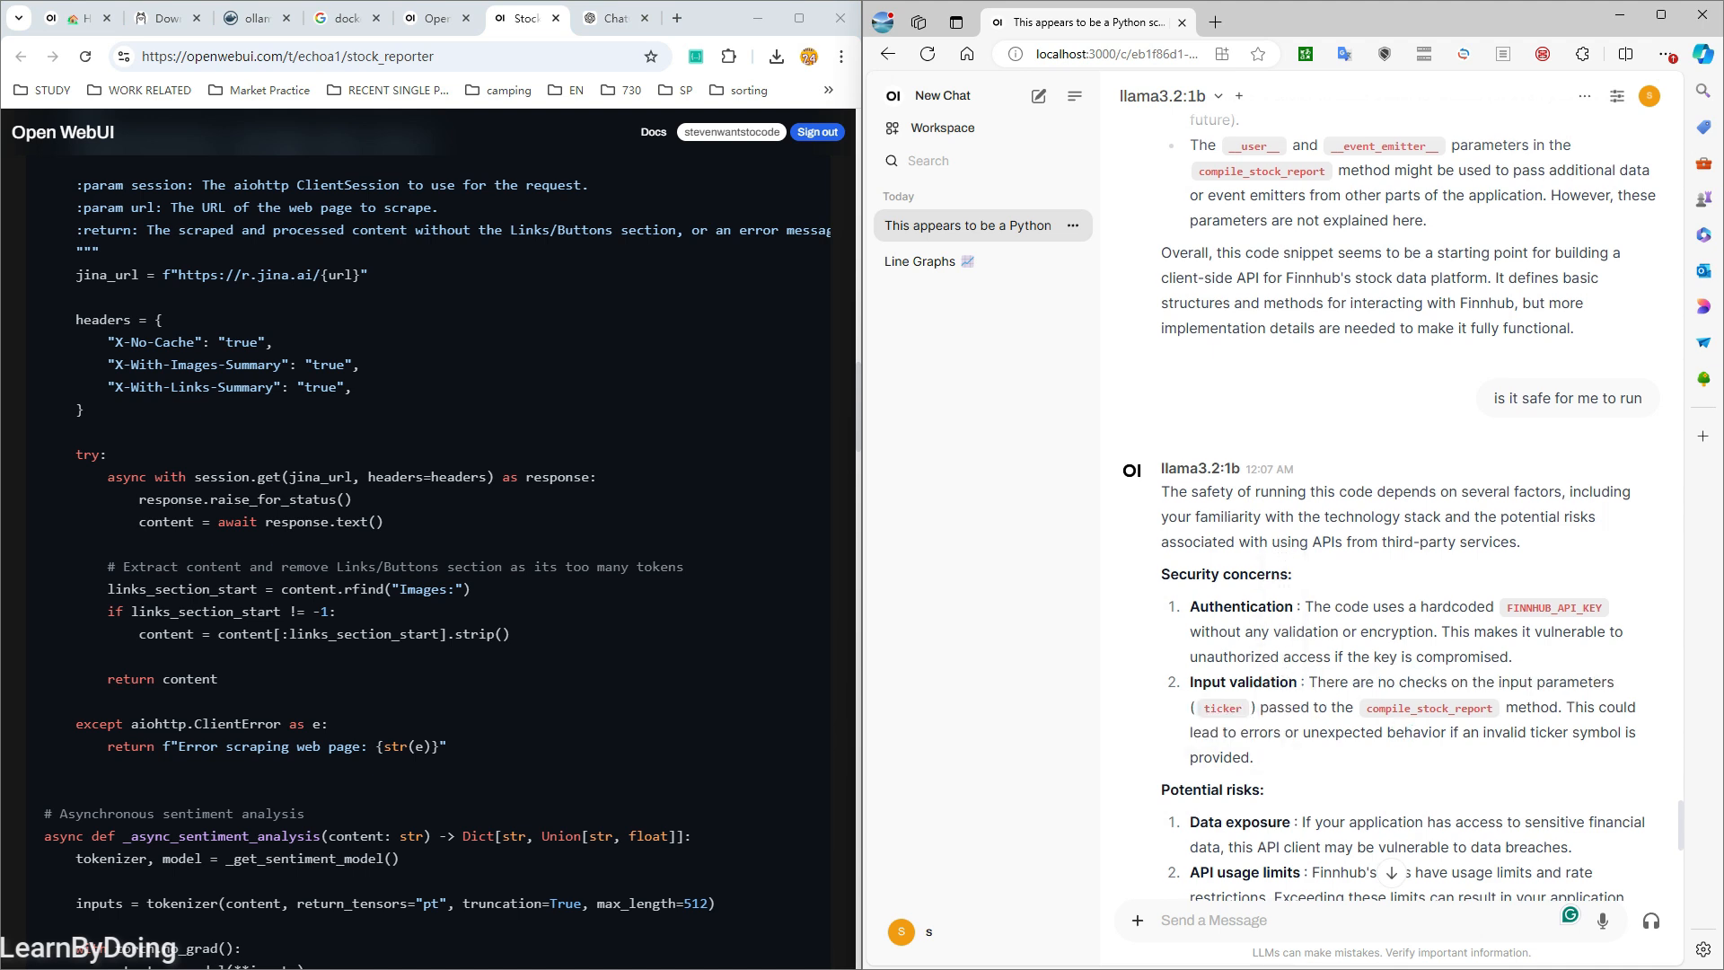
scroll(1329, 701, "down", 2)
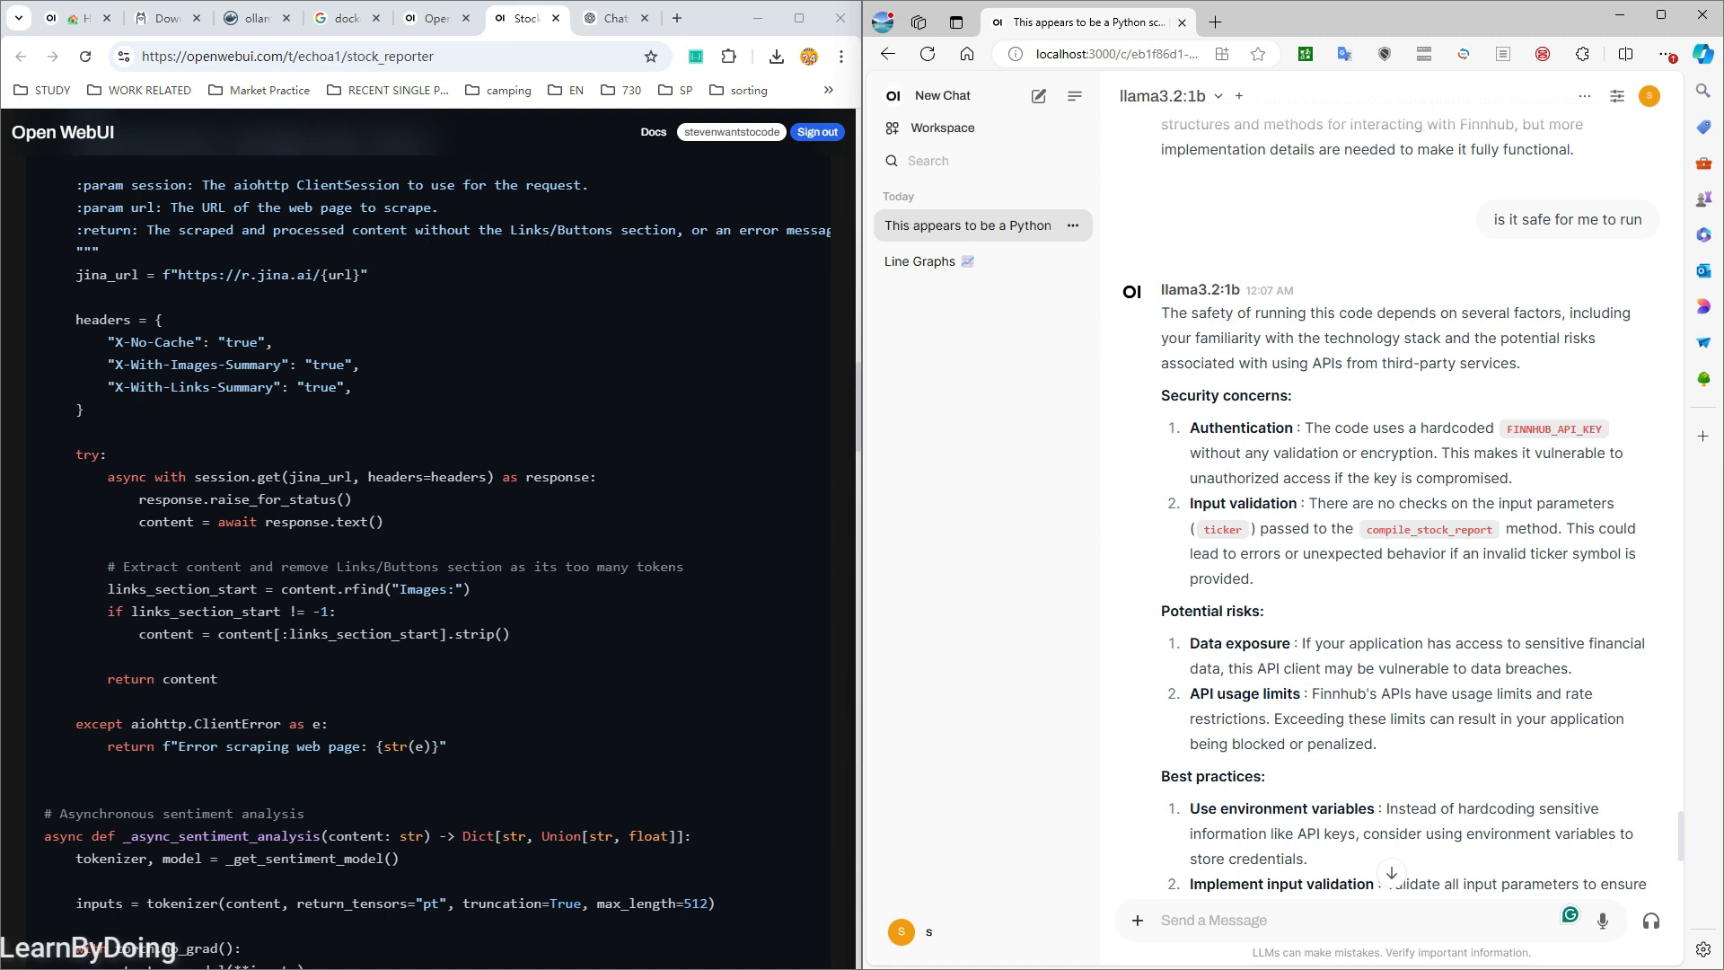
scroll(1383, 502, "down", 1)
left_click_drag(1201, 604, 1377, 653)
left_click(1395, 666)
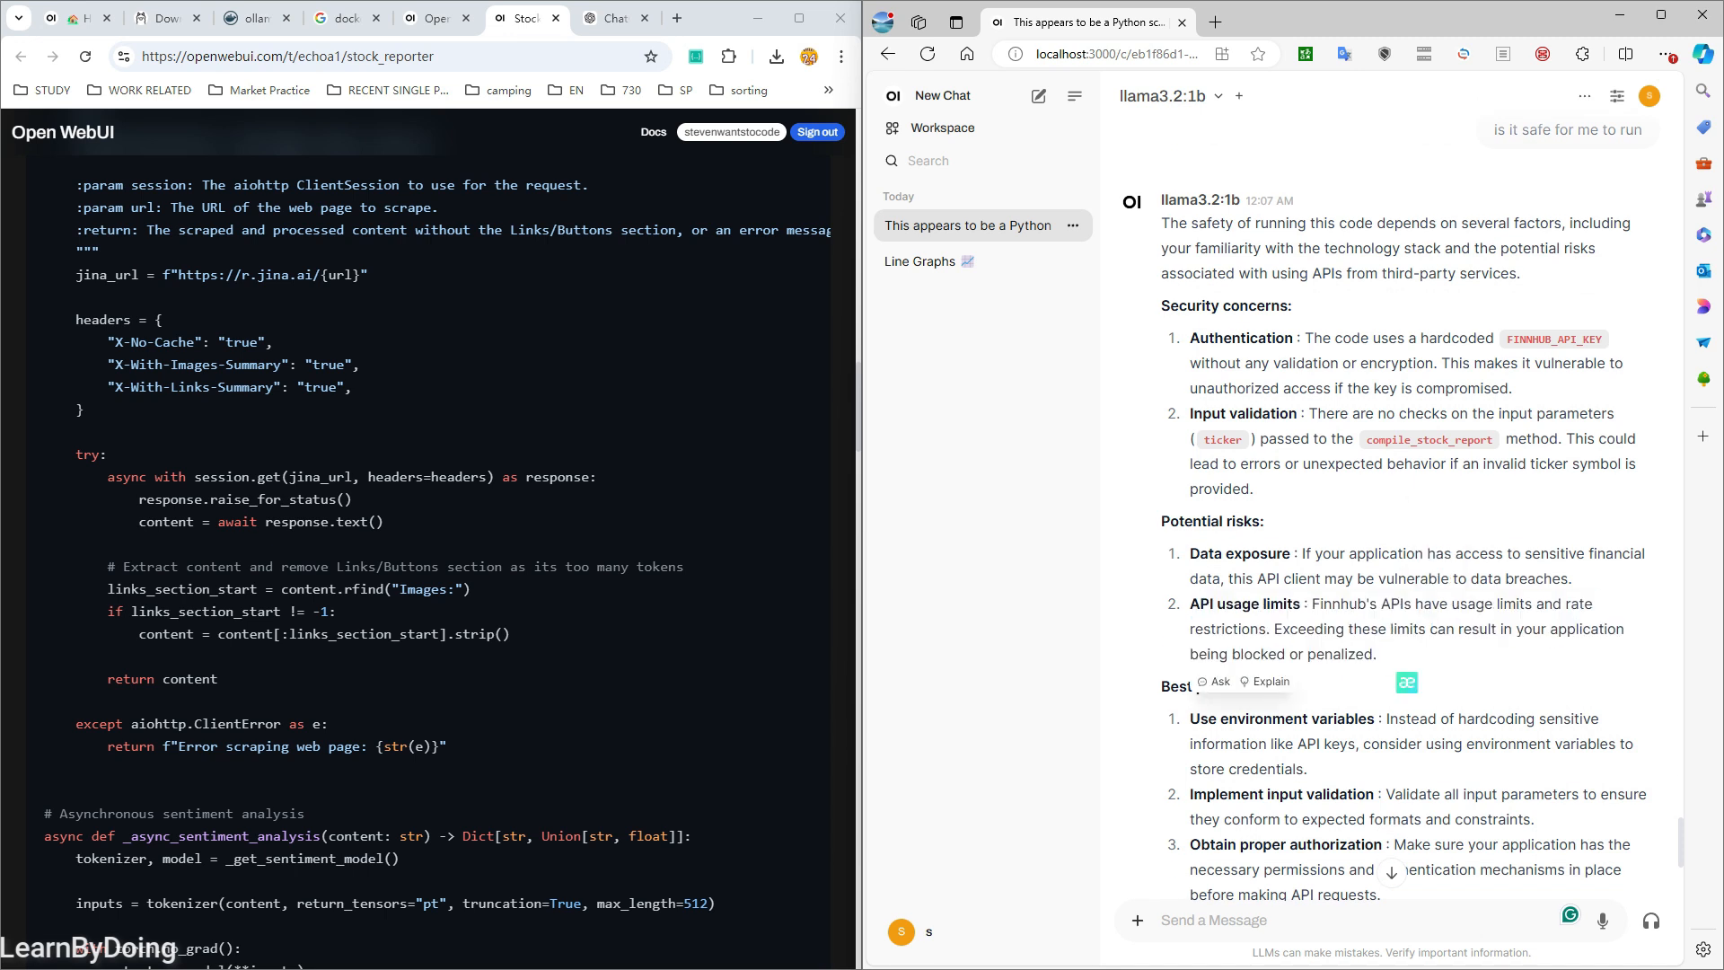
scroll(1395, 666, "down", 4)
scroll(1406, 683, "down", 3)
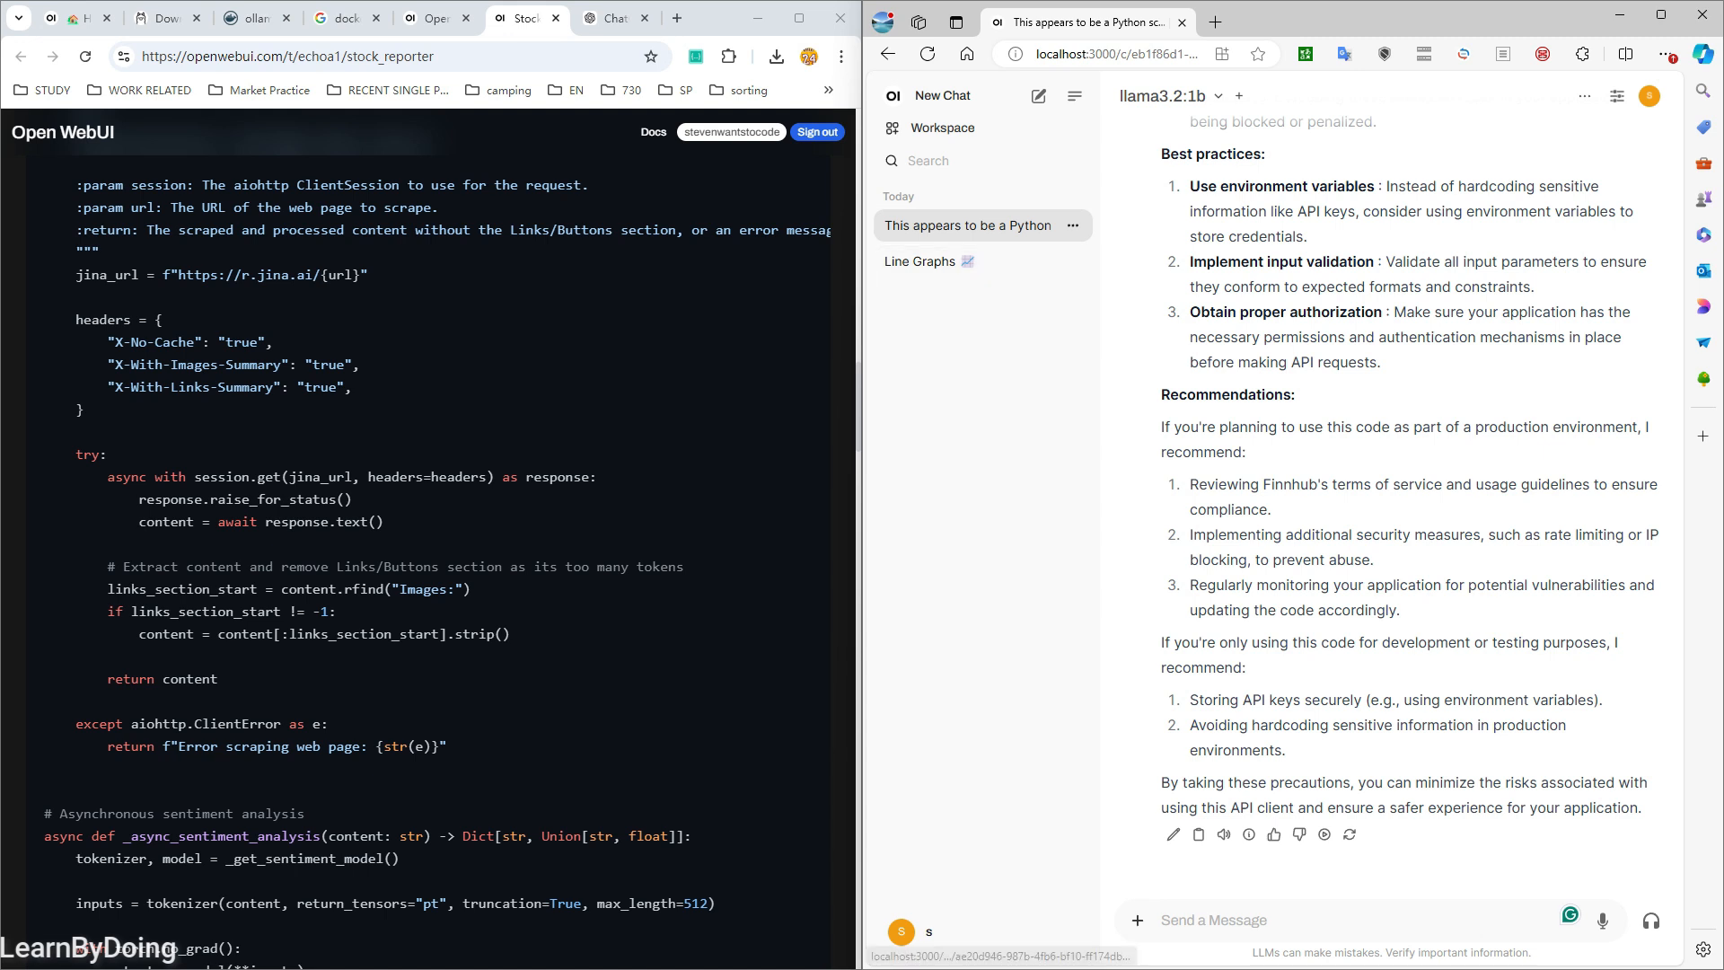
scroll(429, 539, "up", 20)
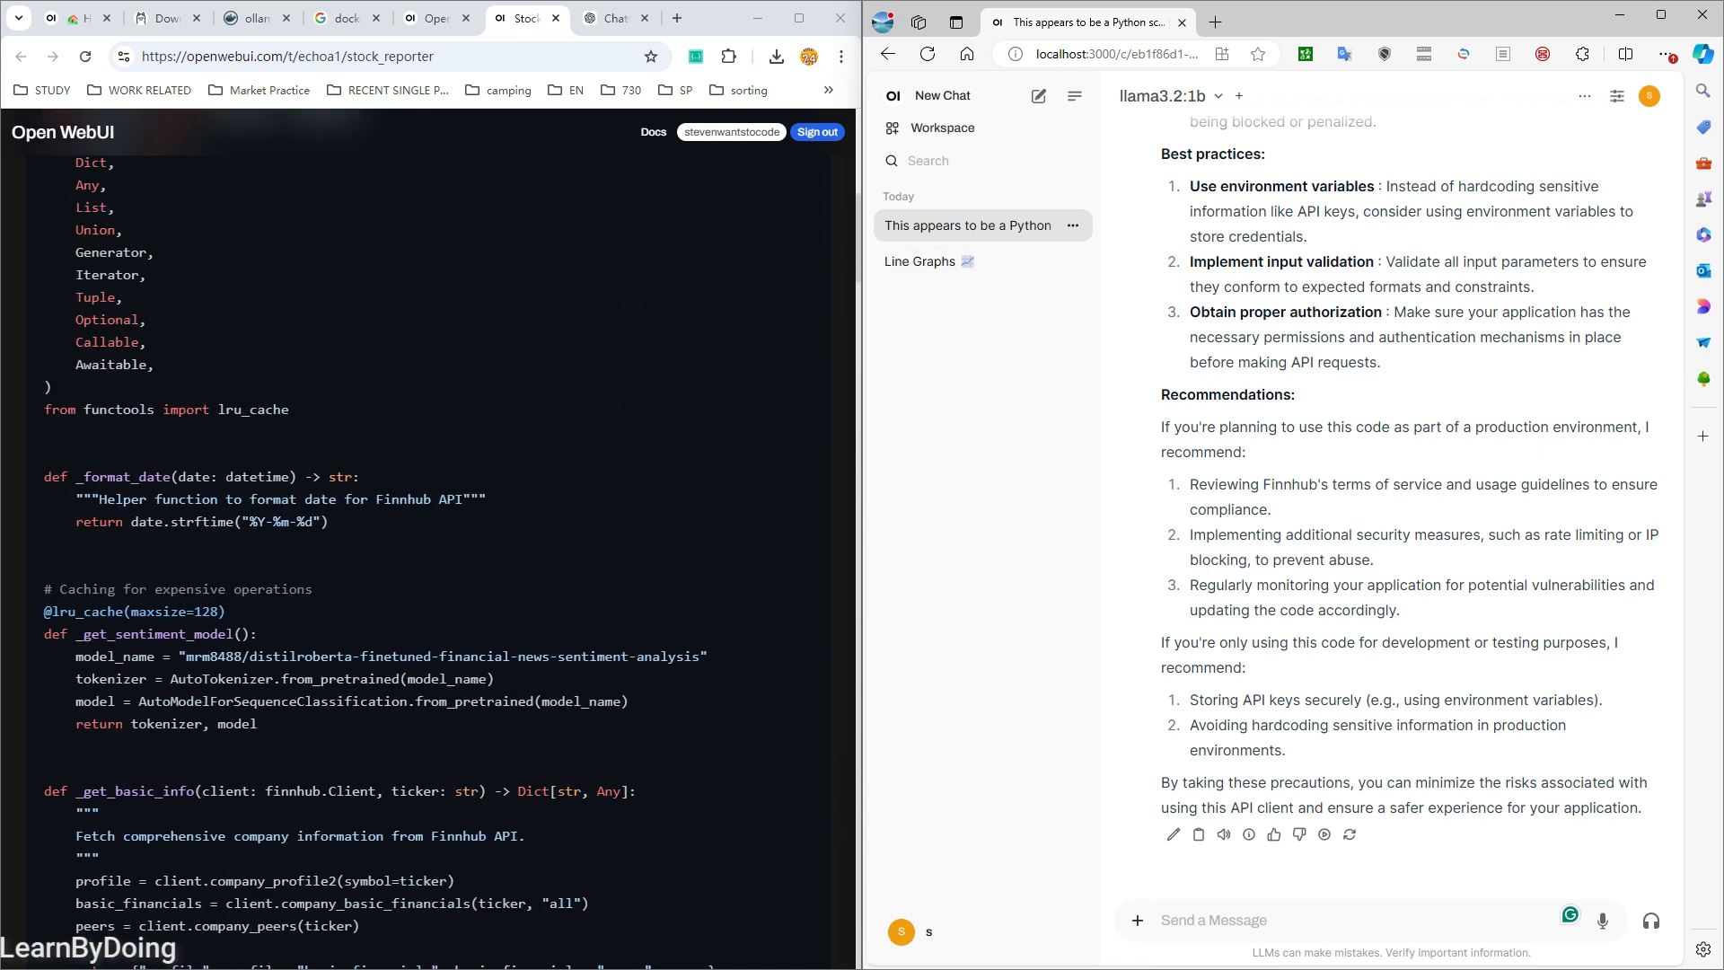
left_click(791, 254)
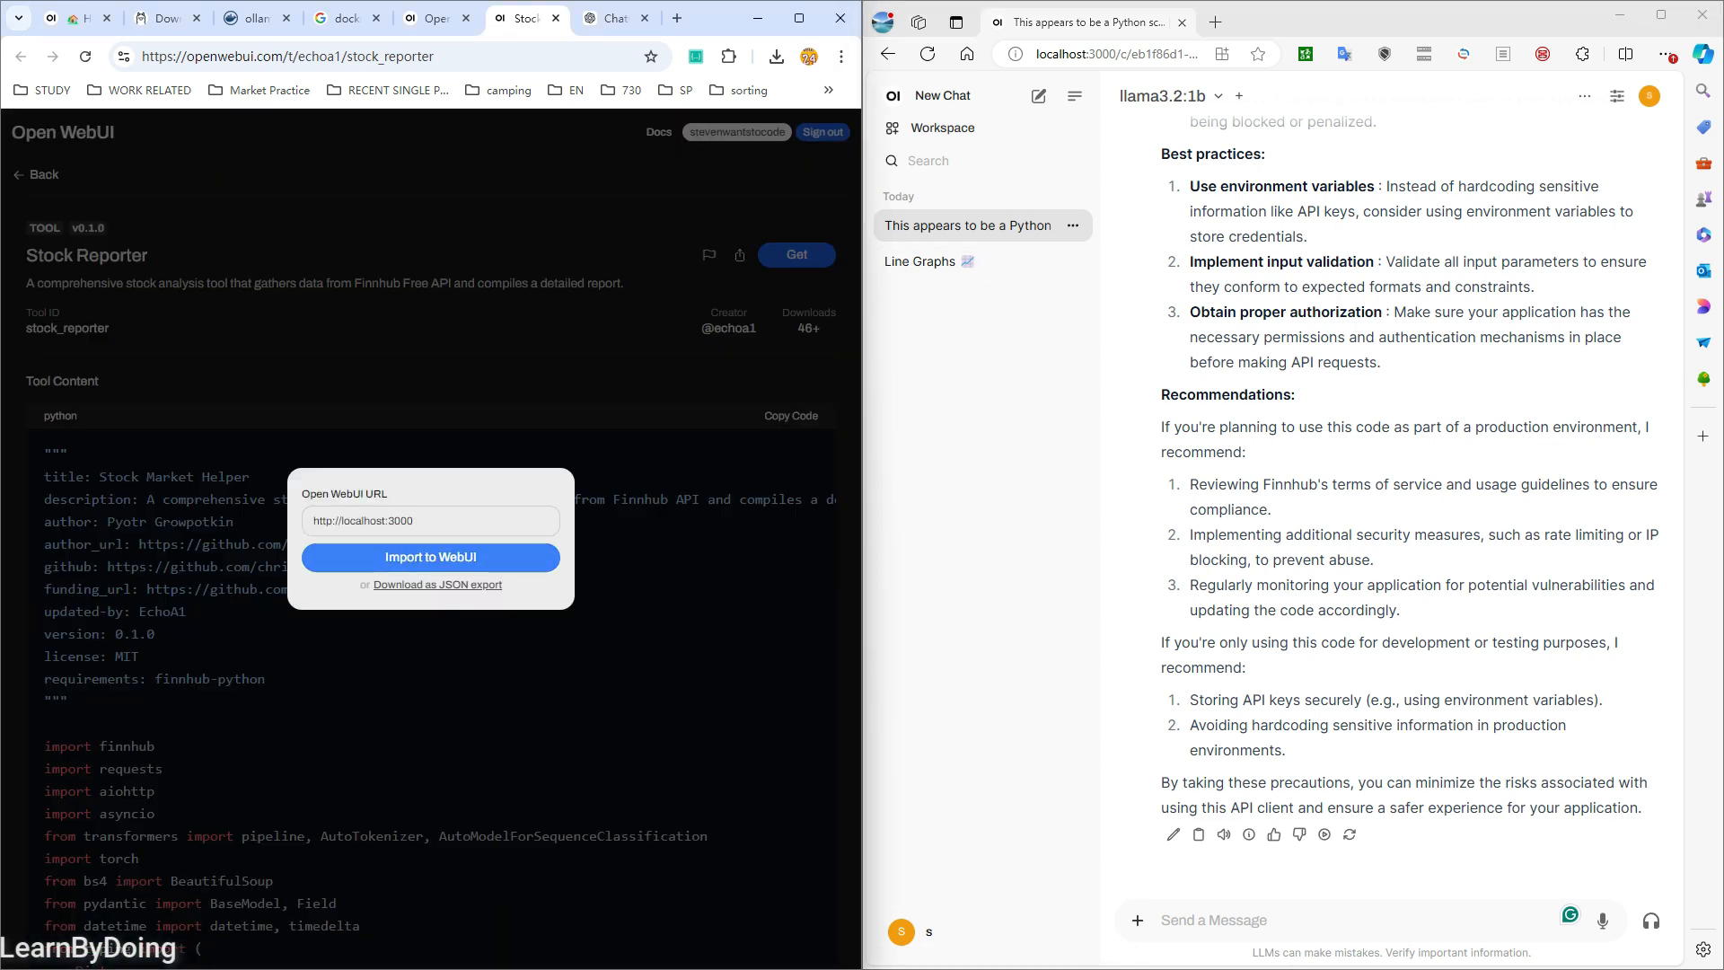
left_click(431, 557)
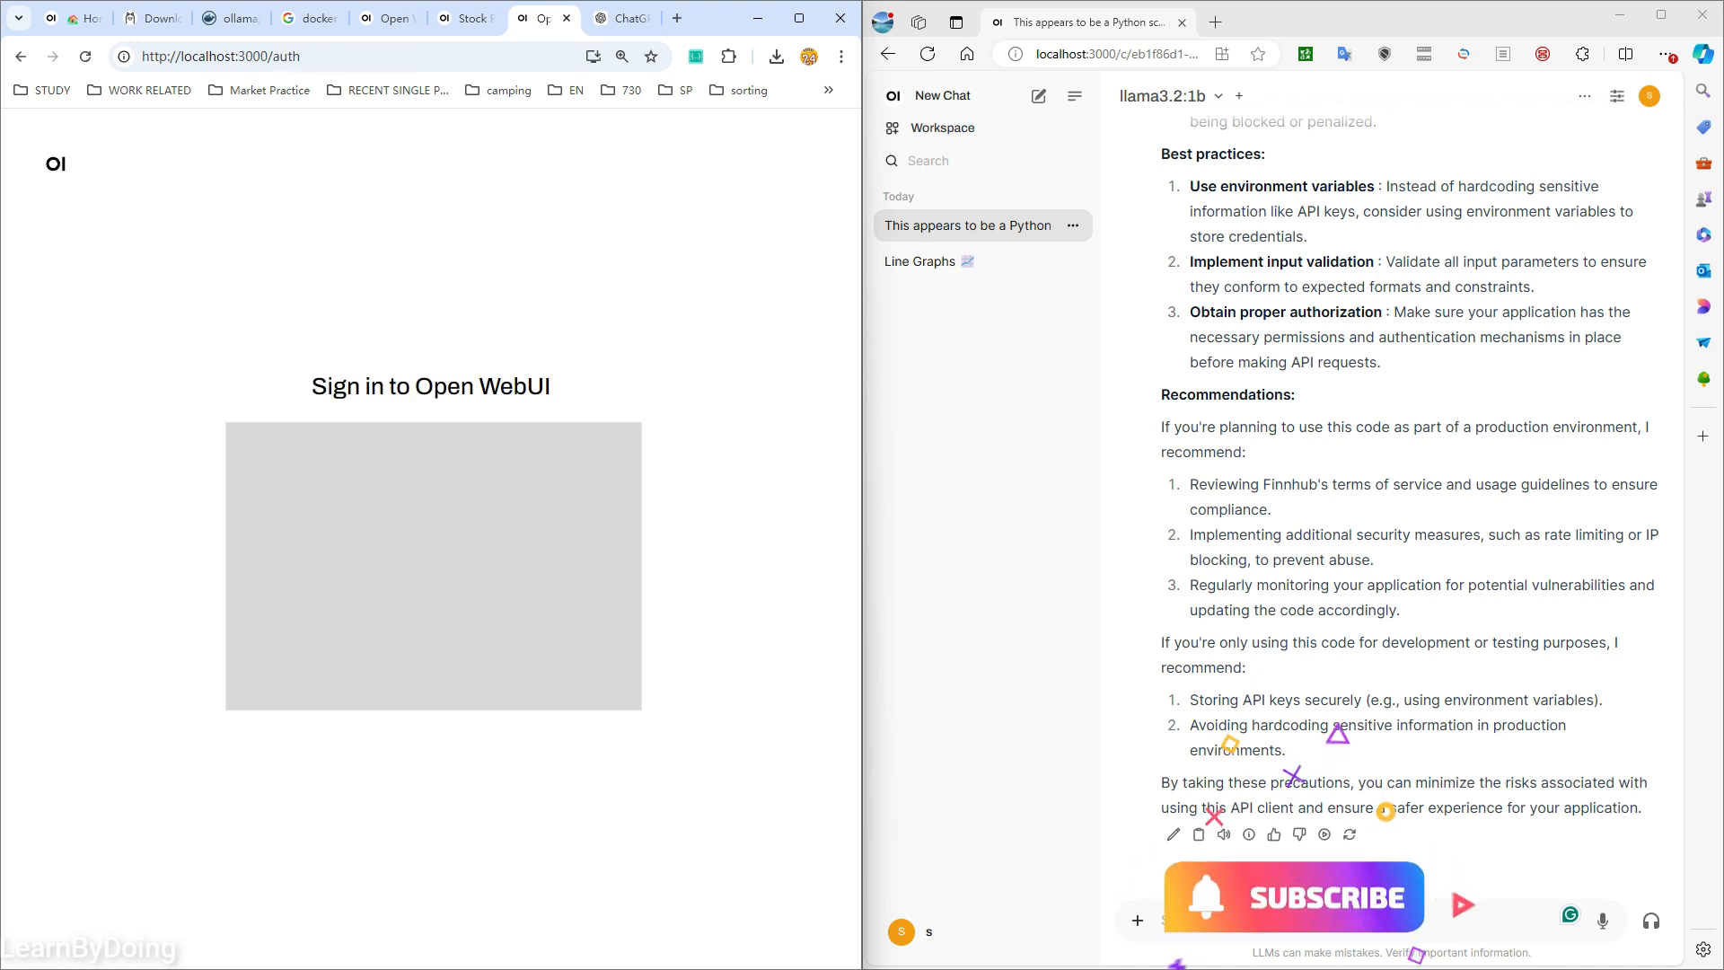
key("Return")
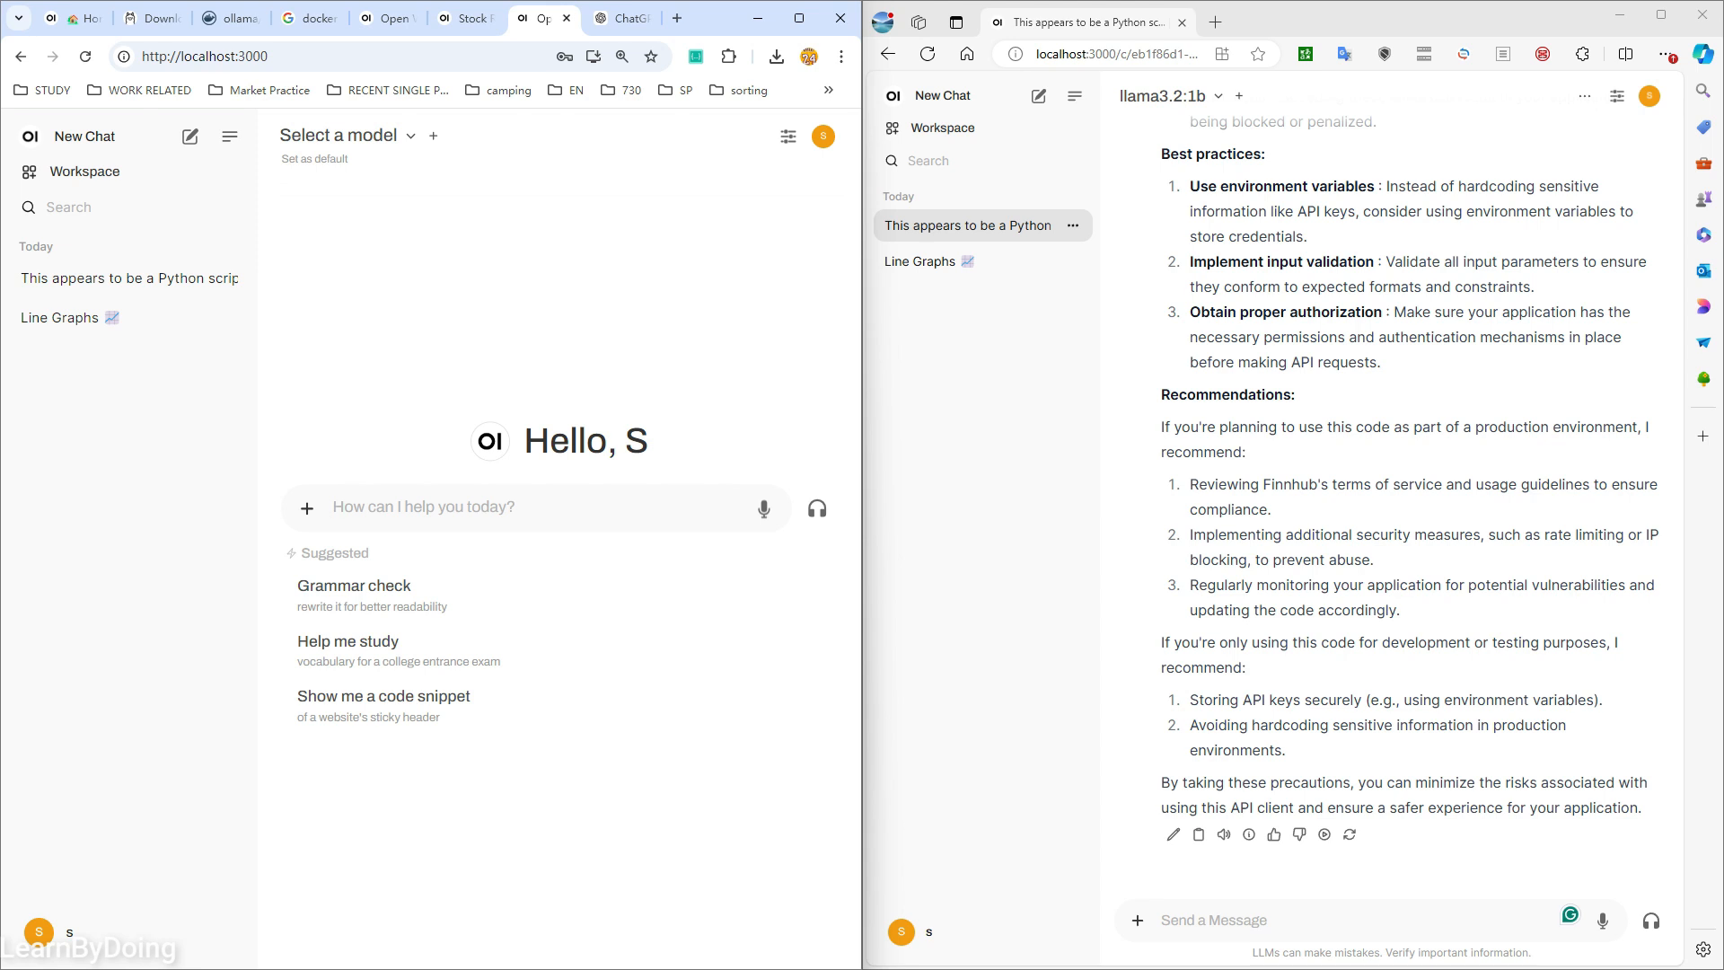
left_click(467, 18)
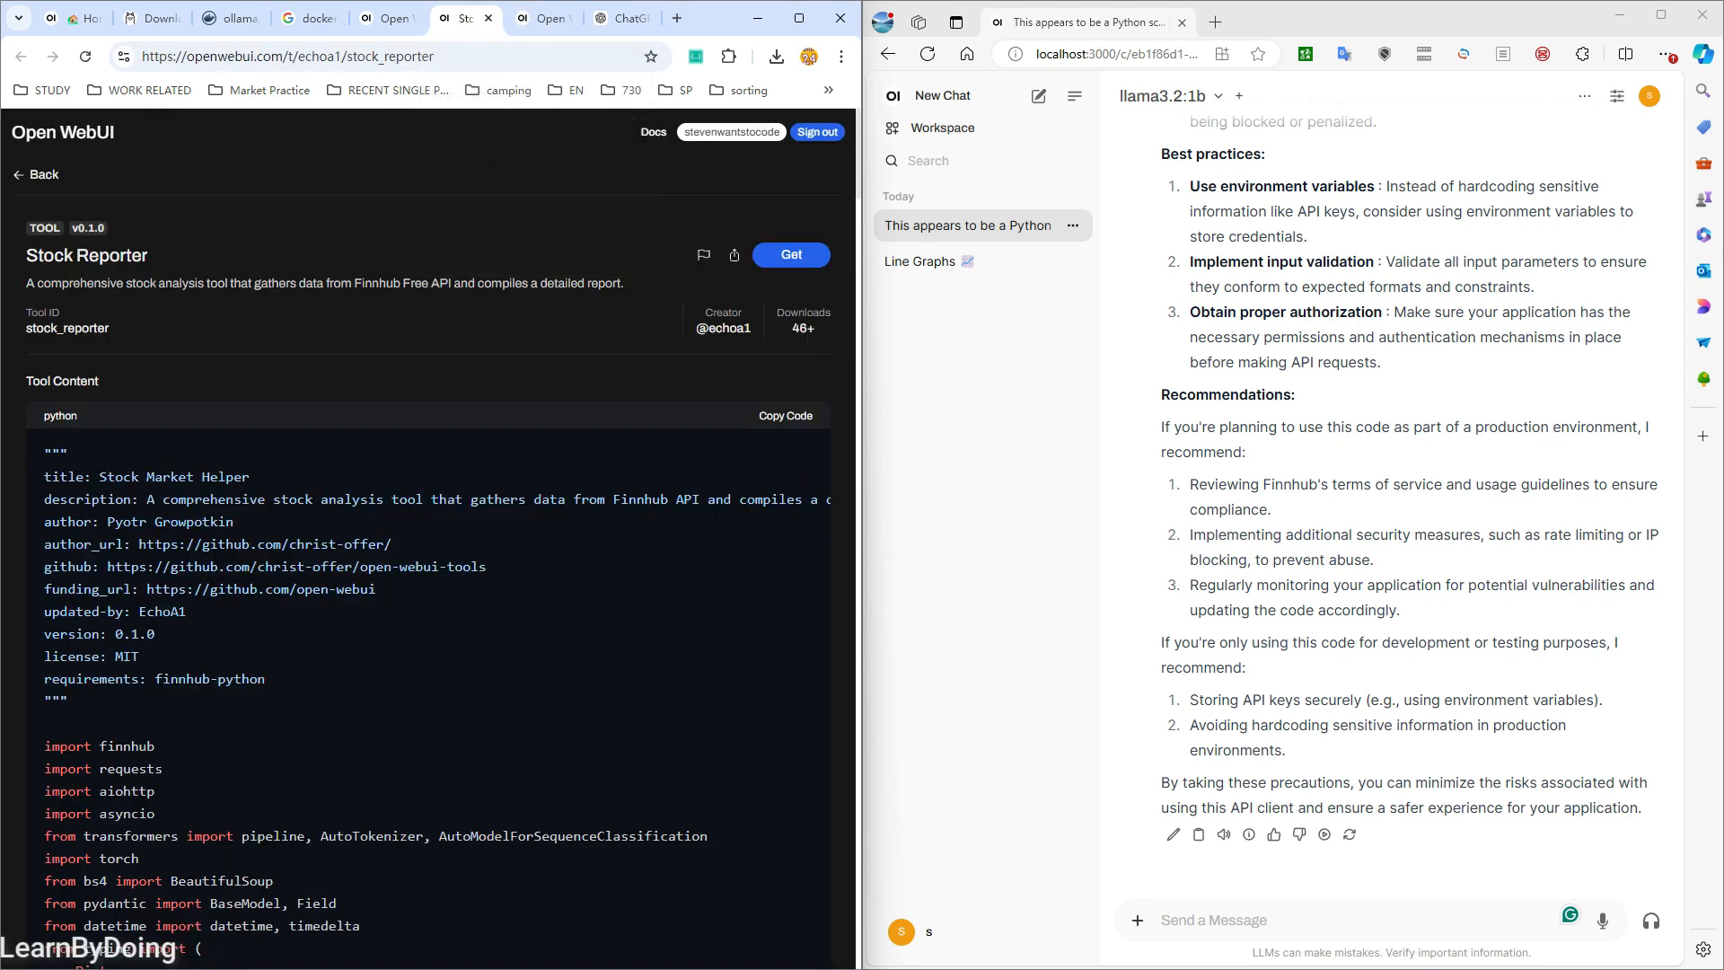
left_click(791, 255)
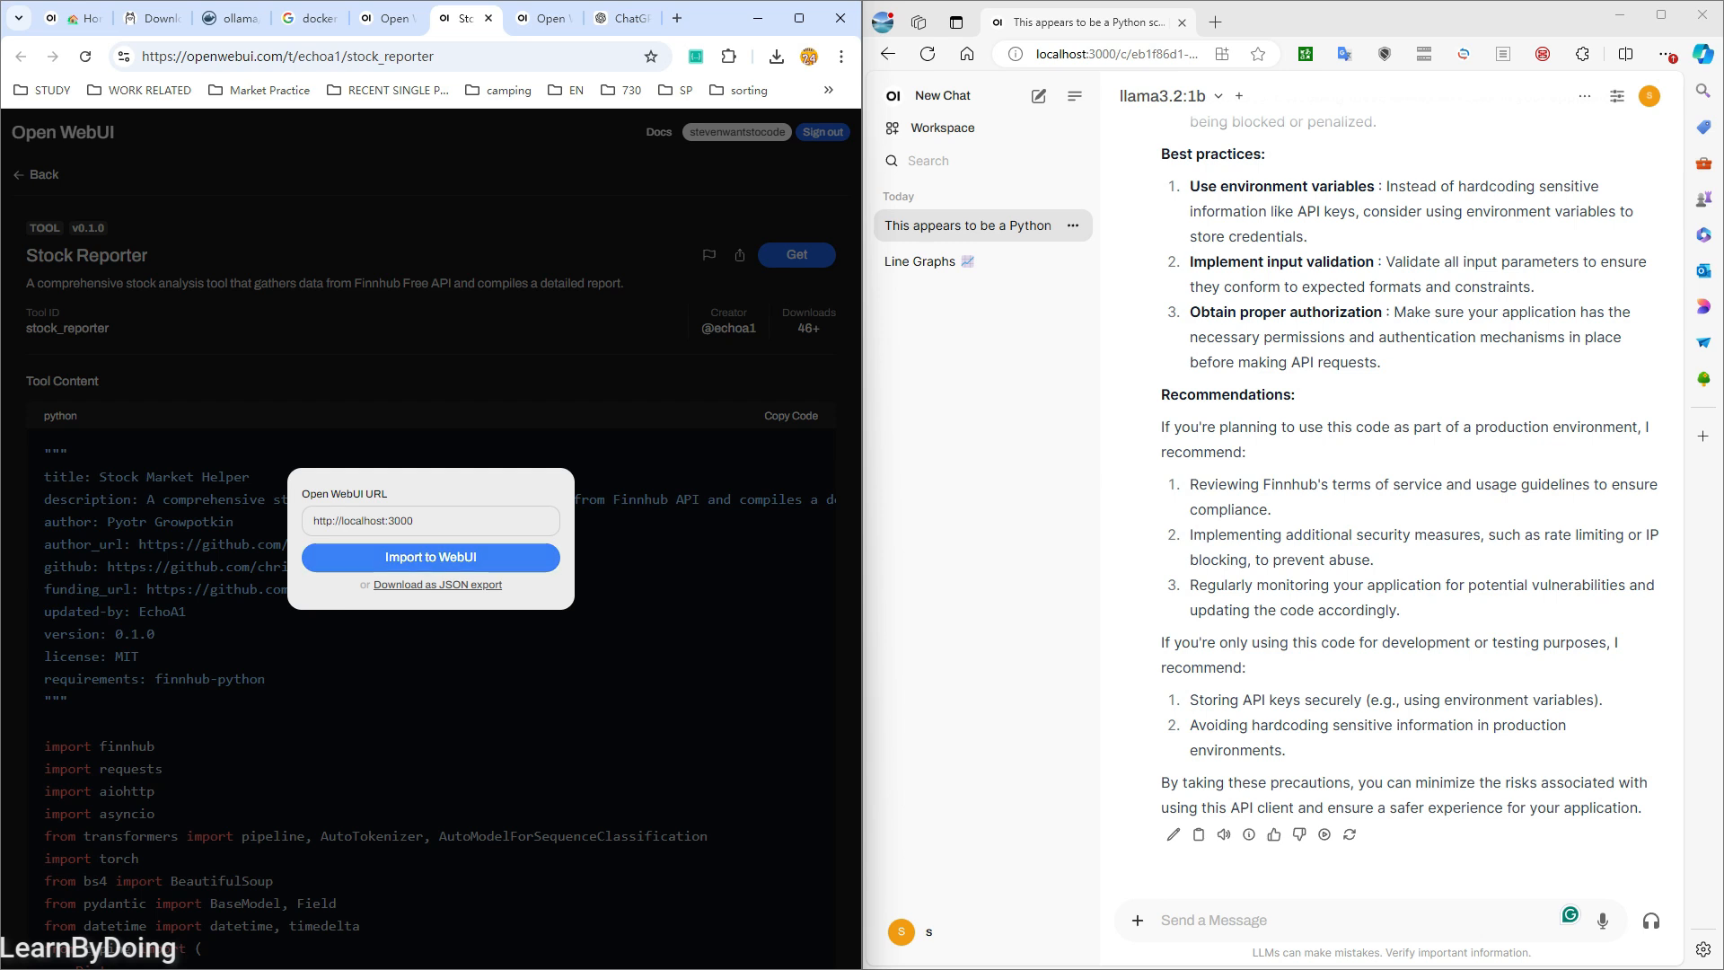
left_click(431, 558)
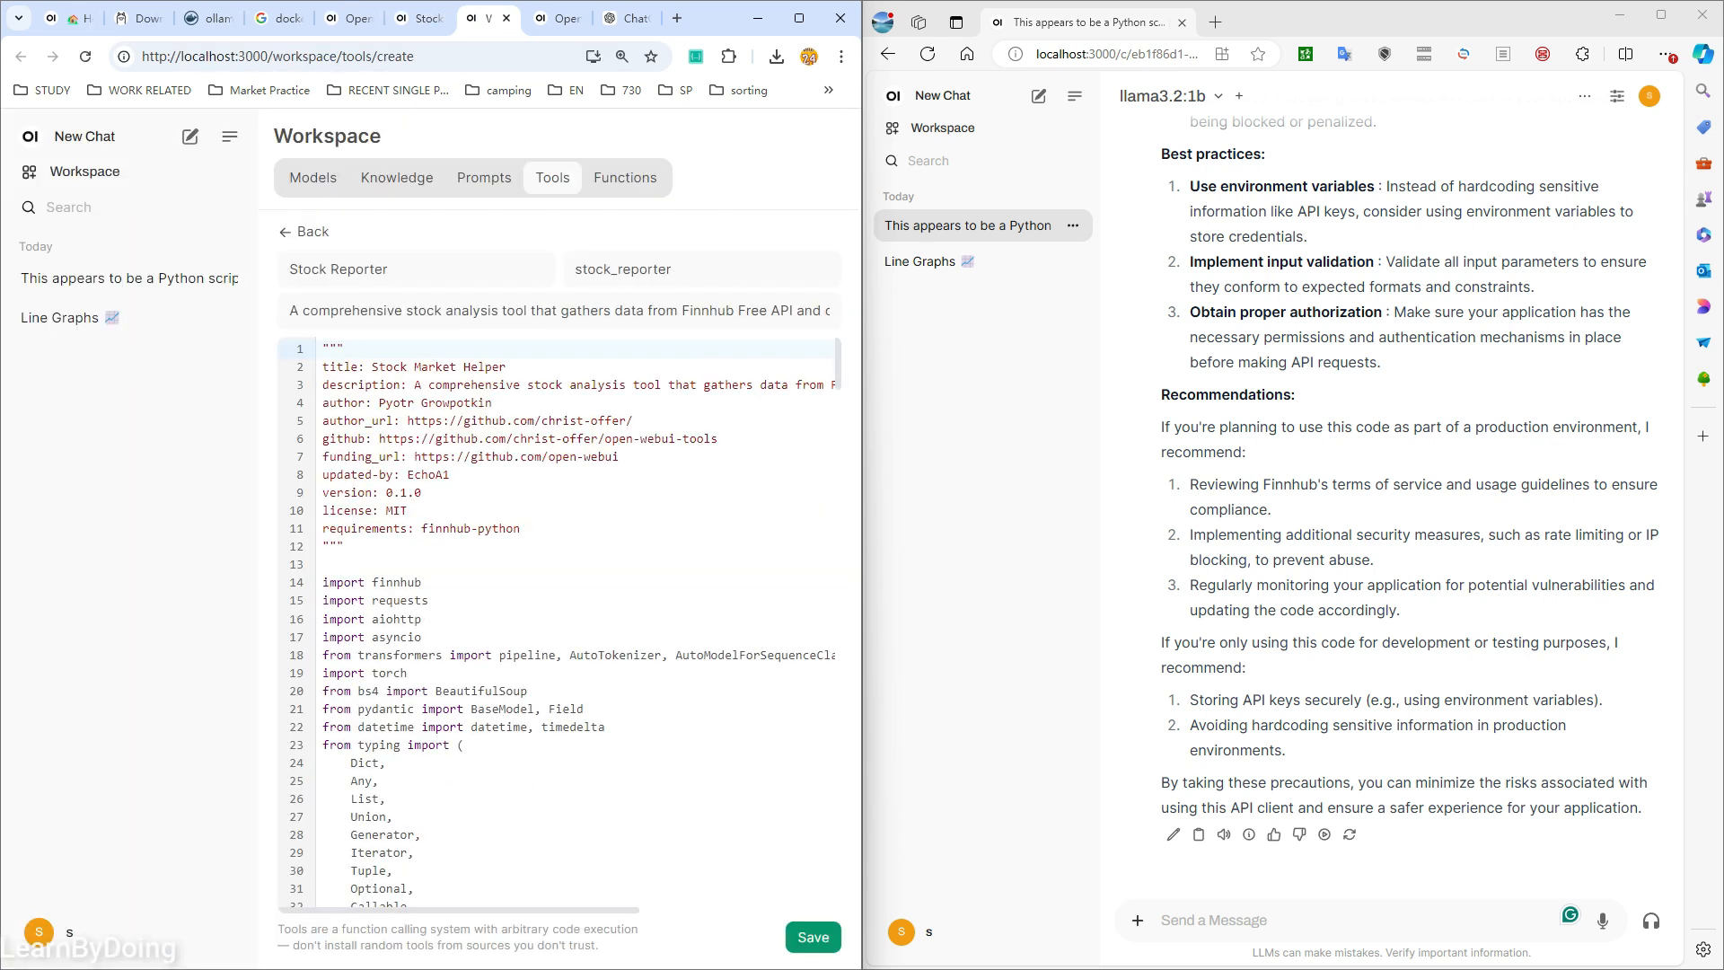
scroll(561, 624, "down", 7)
scroll(562, 624, "down", 5)
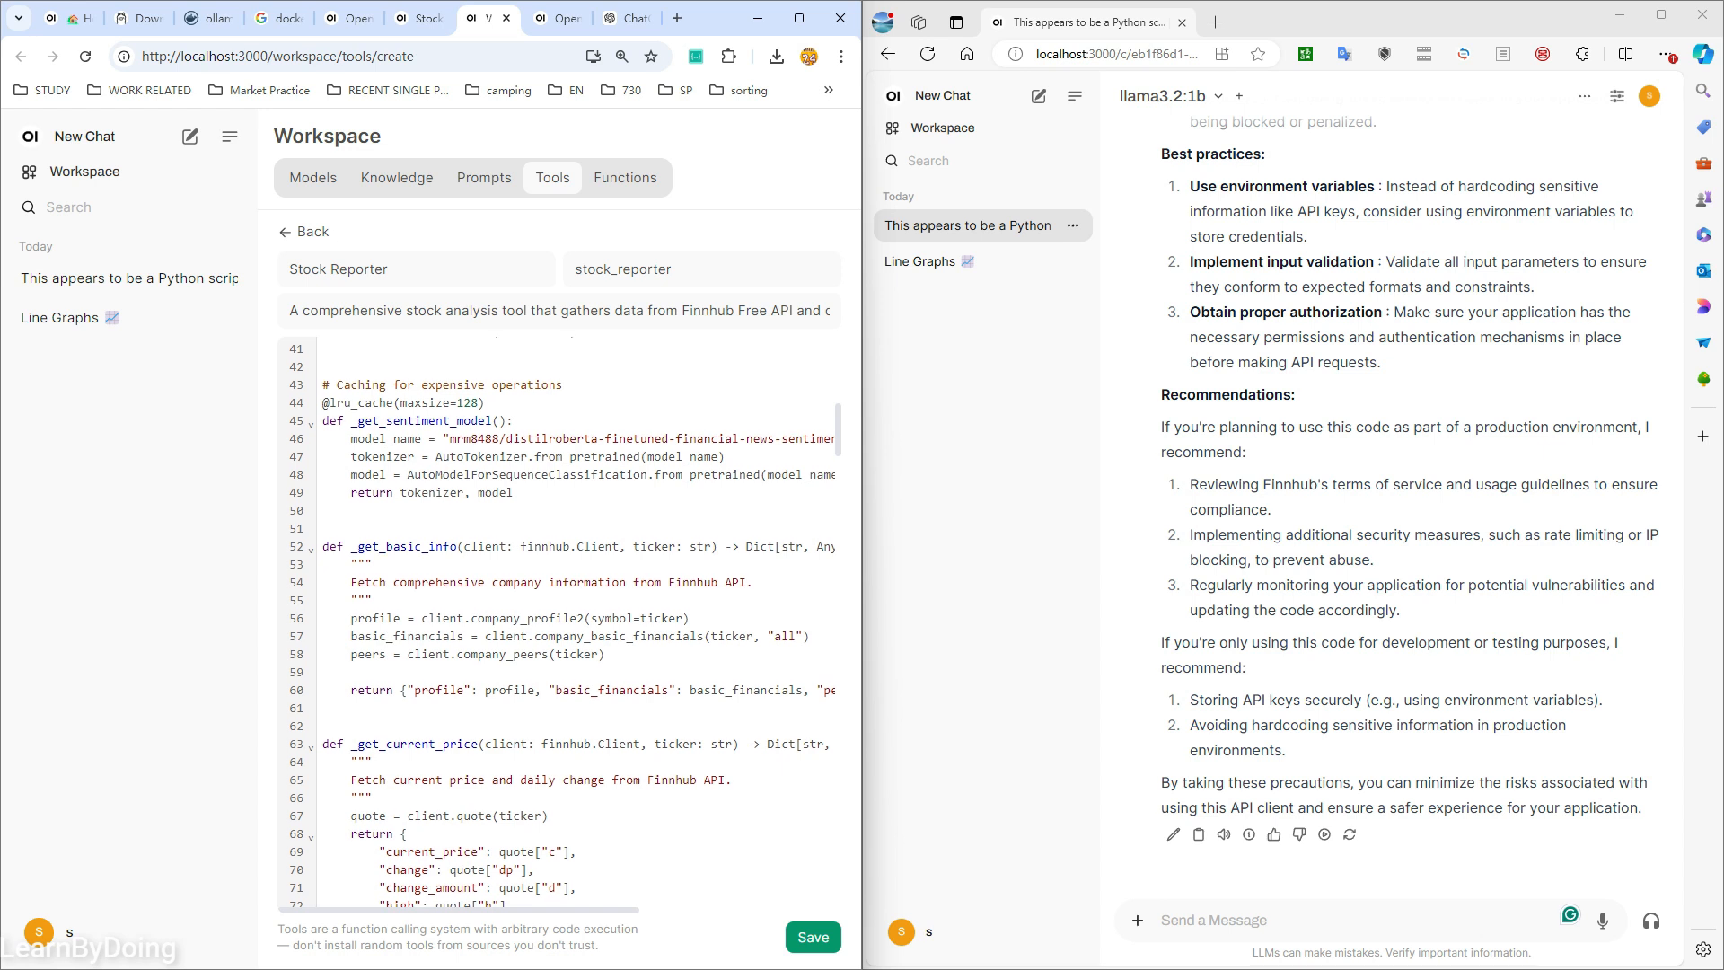
left_click(813, 938)
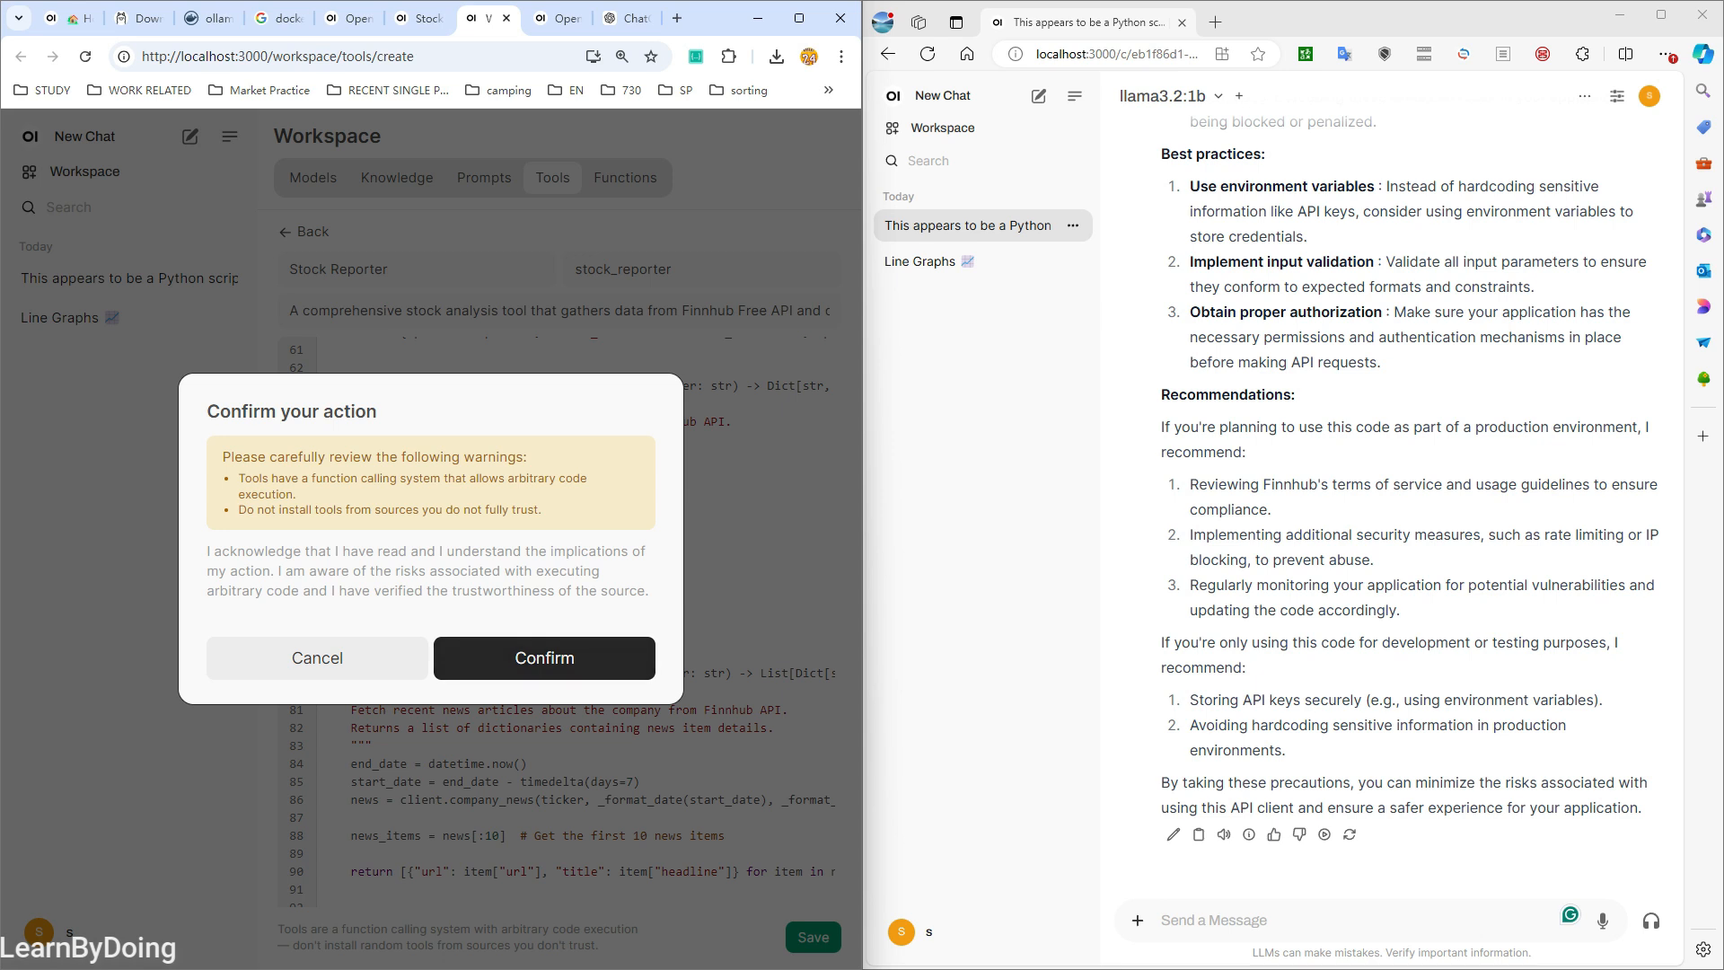
left_click(544, 658)
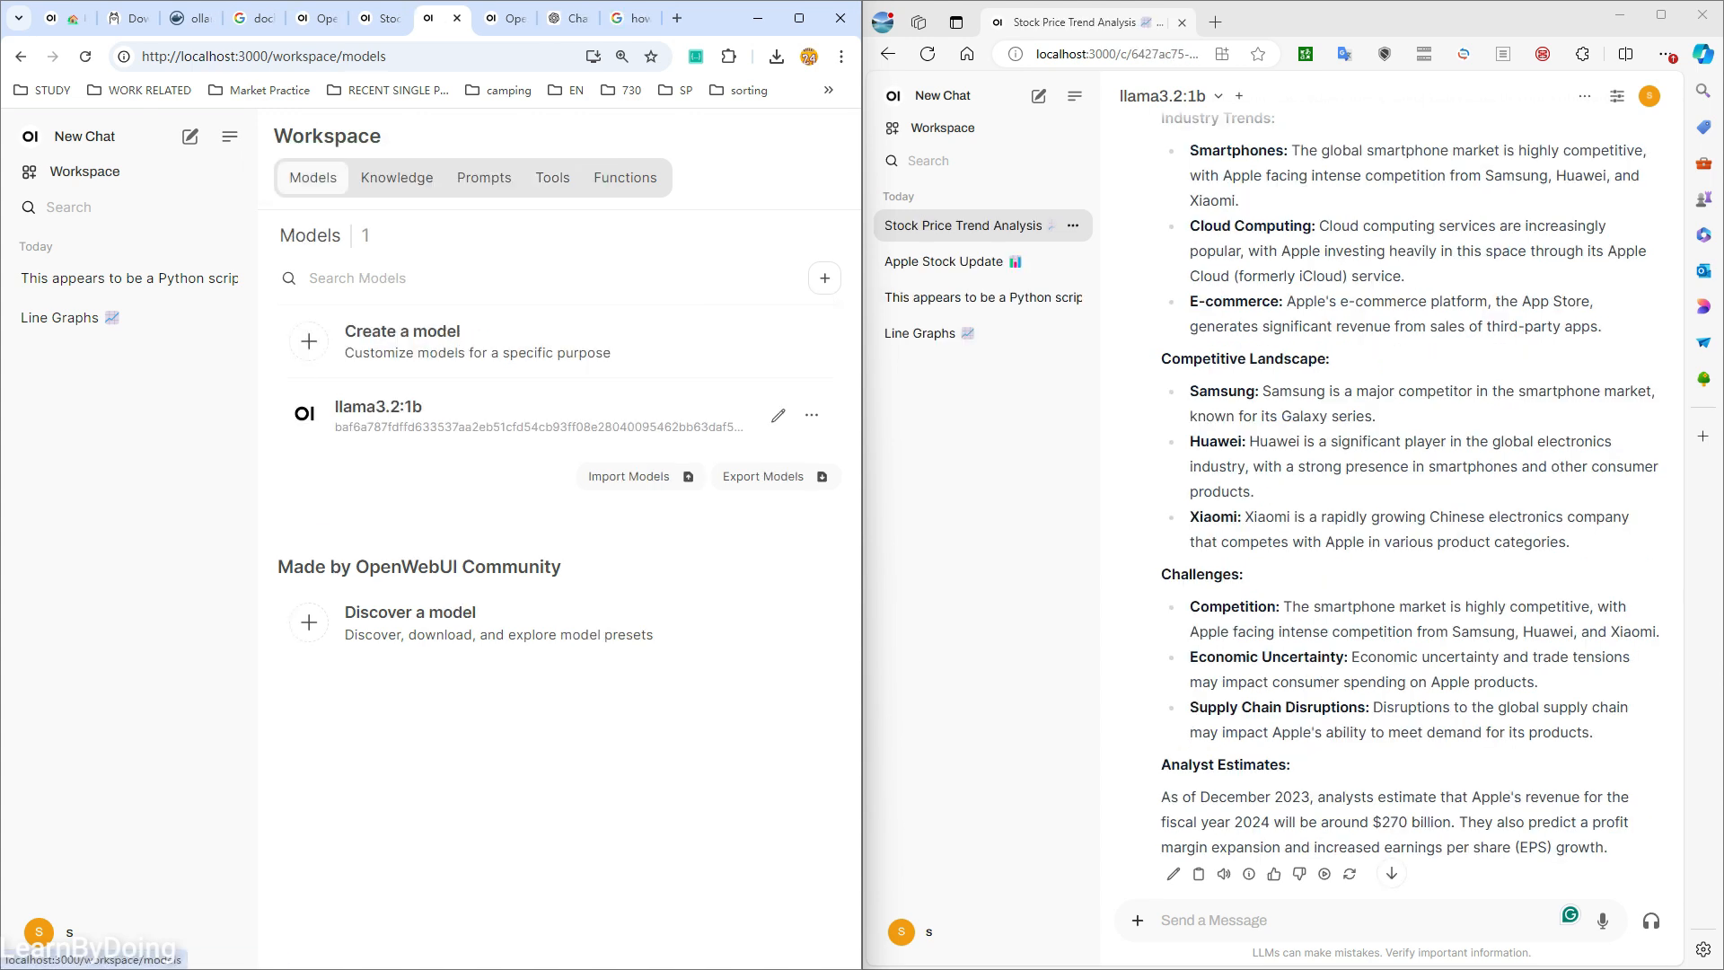
- Enable the Stock Reporter tool in the llama3.2:1b model's settings and save the model
left_click(778, 415)
scroll(557, 539, "down", 5)
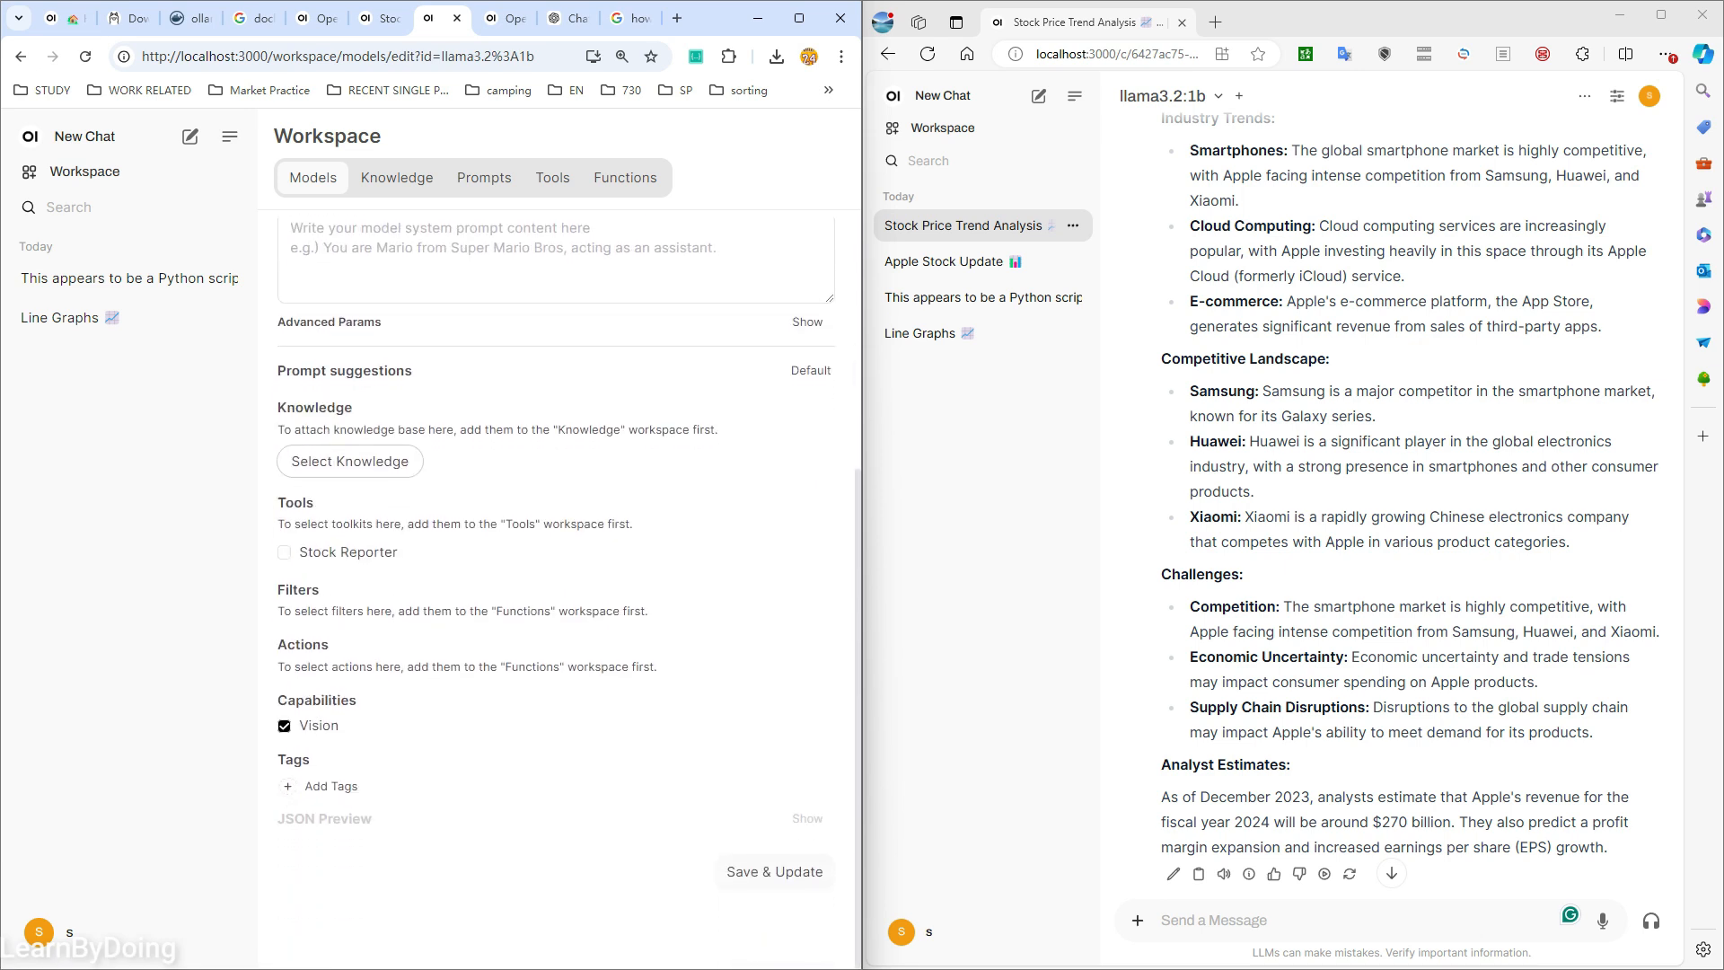
scroll(557, 539, "down", 1)
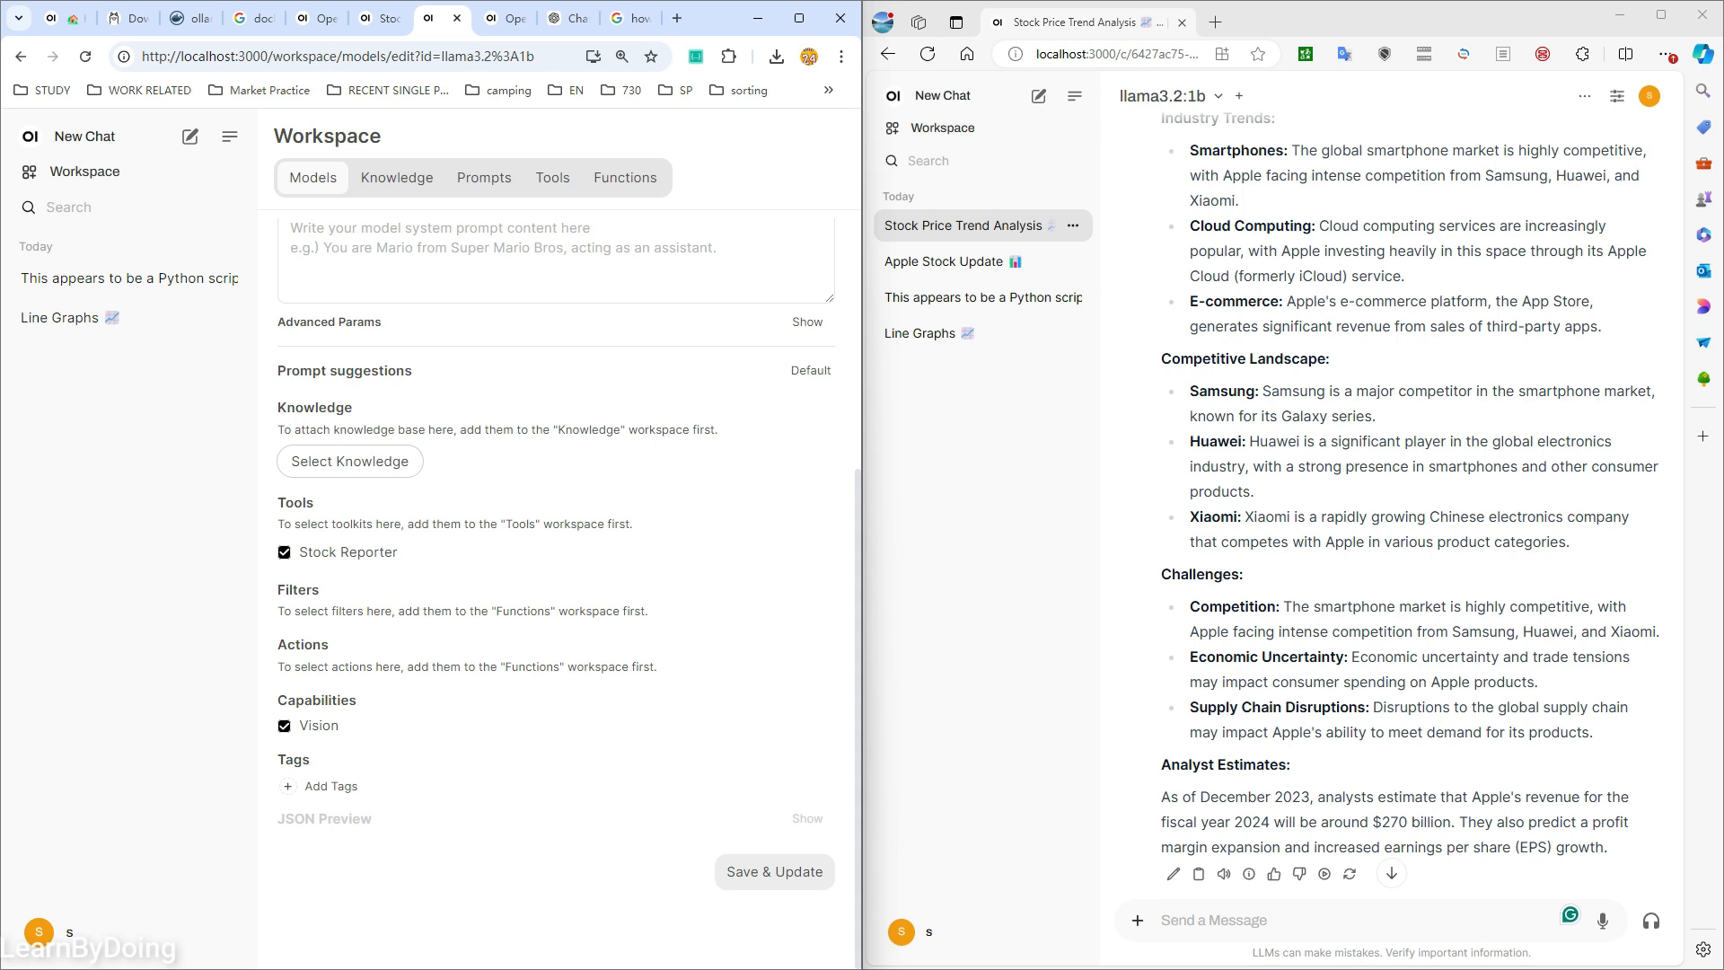
left_click(774, 871)
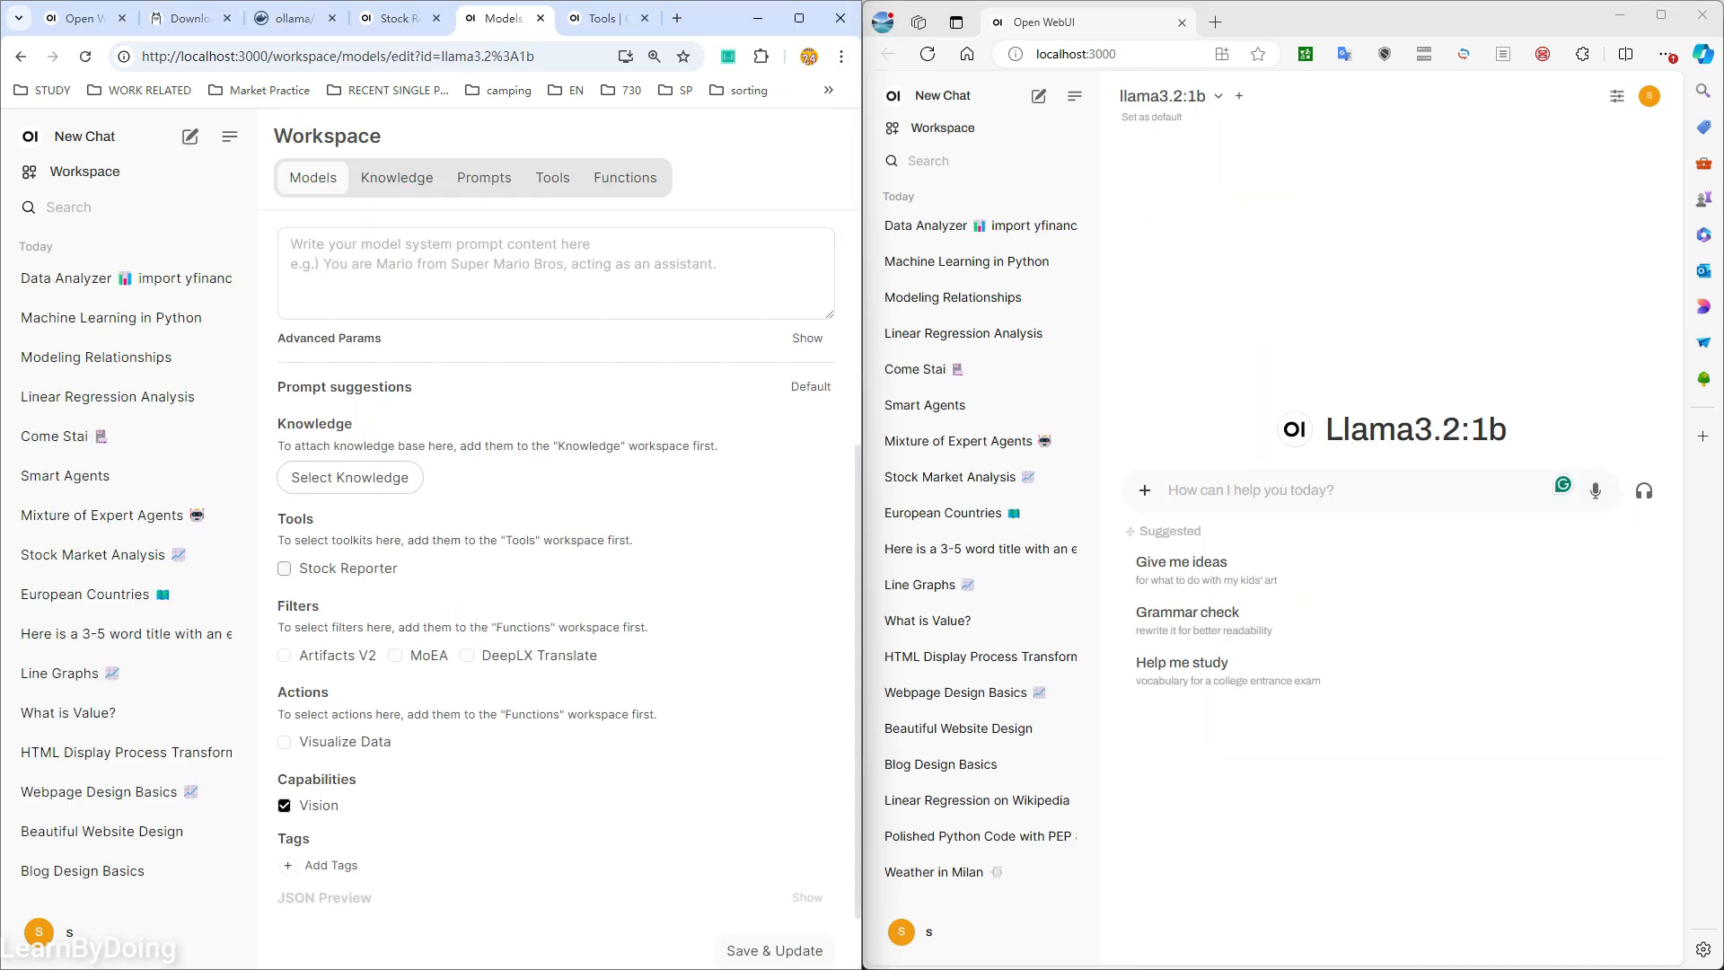
left_click(284, 569)
scroll(566, 597, "down", 1)
left_click(776, 871)
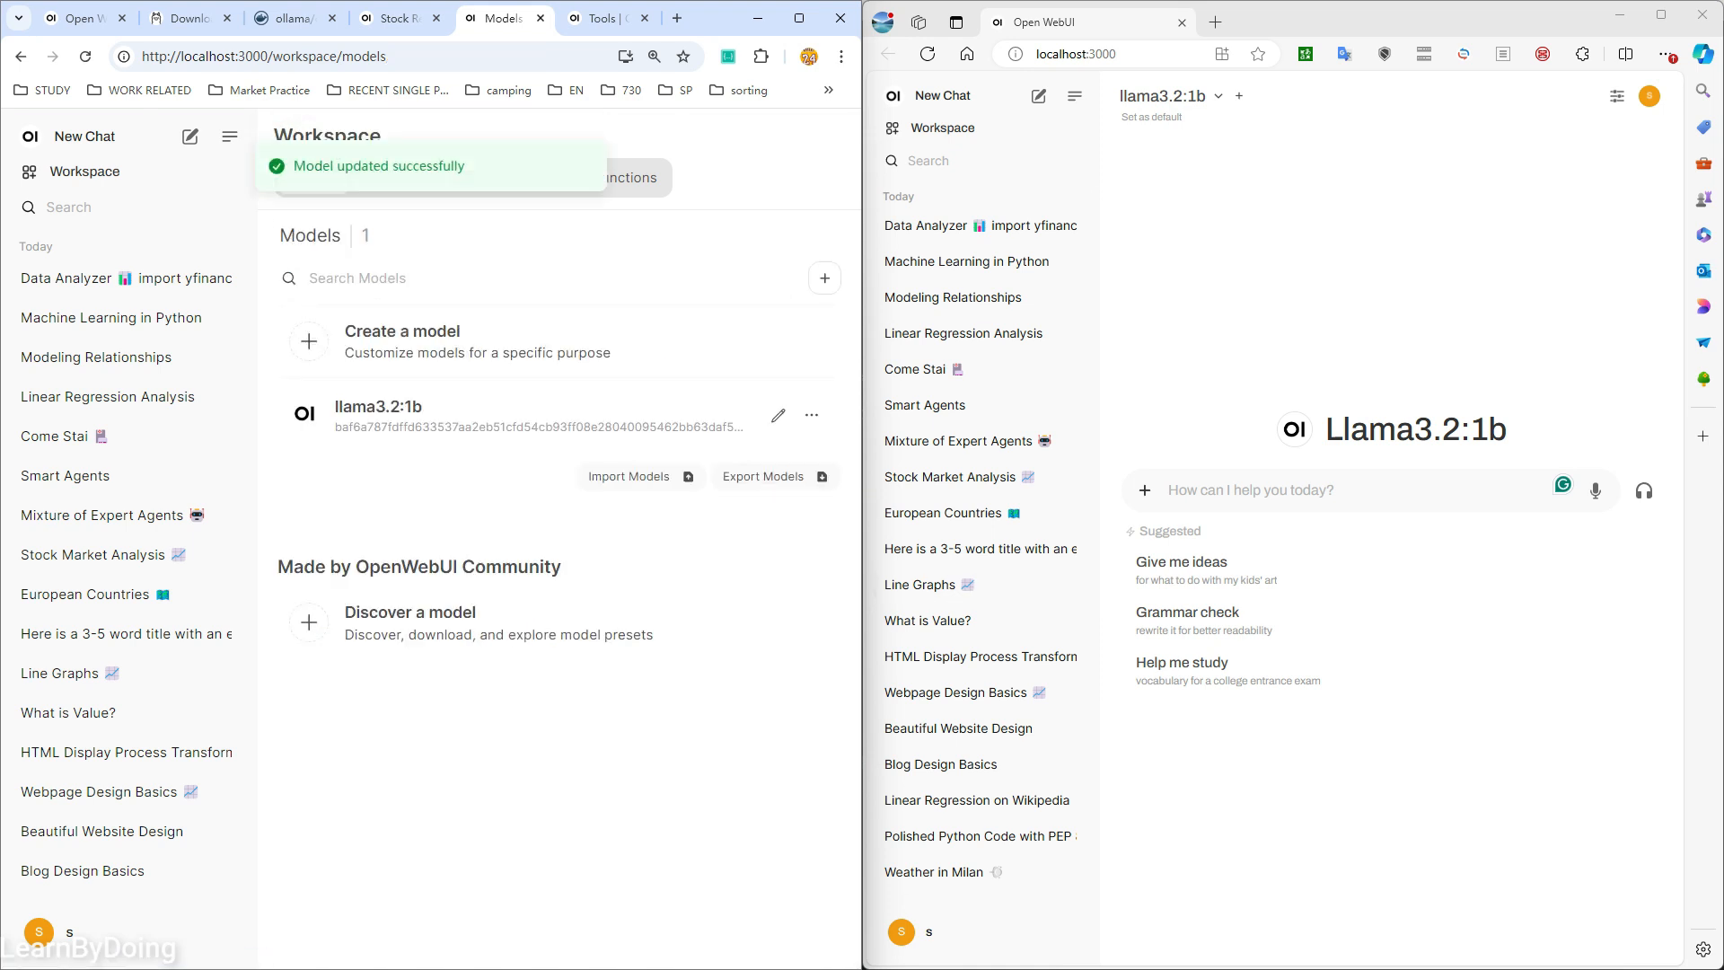
- Reload the local chat page and switch on the Stock Reporter tool for a new llama3.2:1b chat
left_click(928, 53)
left_click(927, 54)
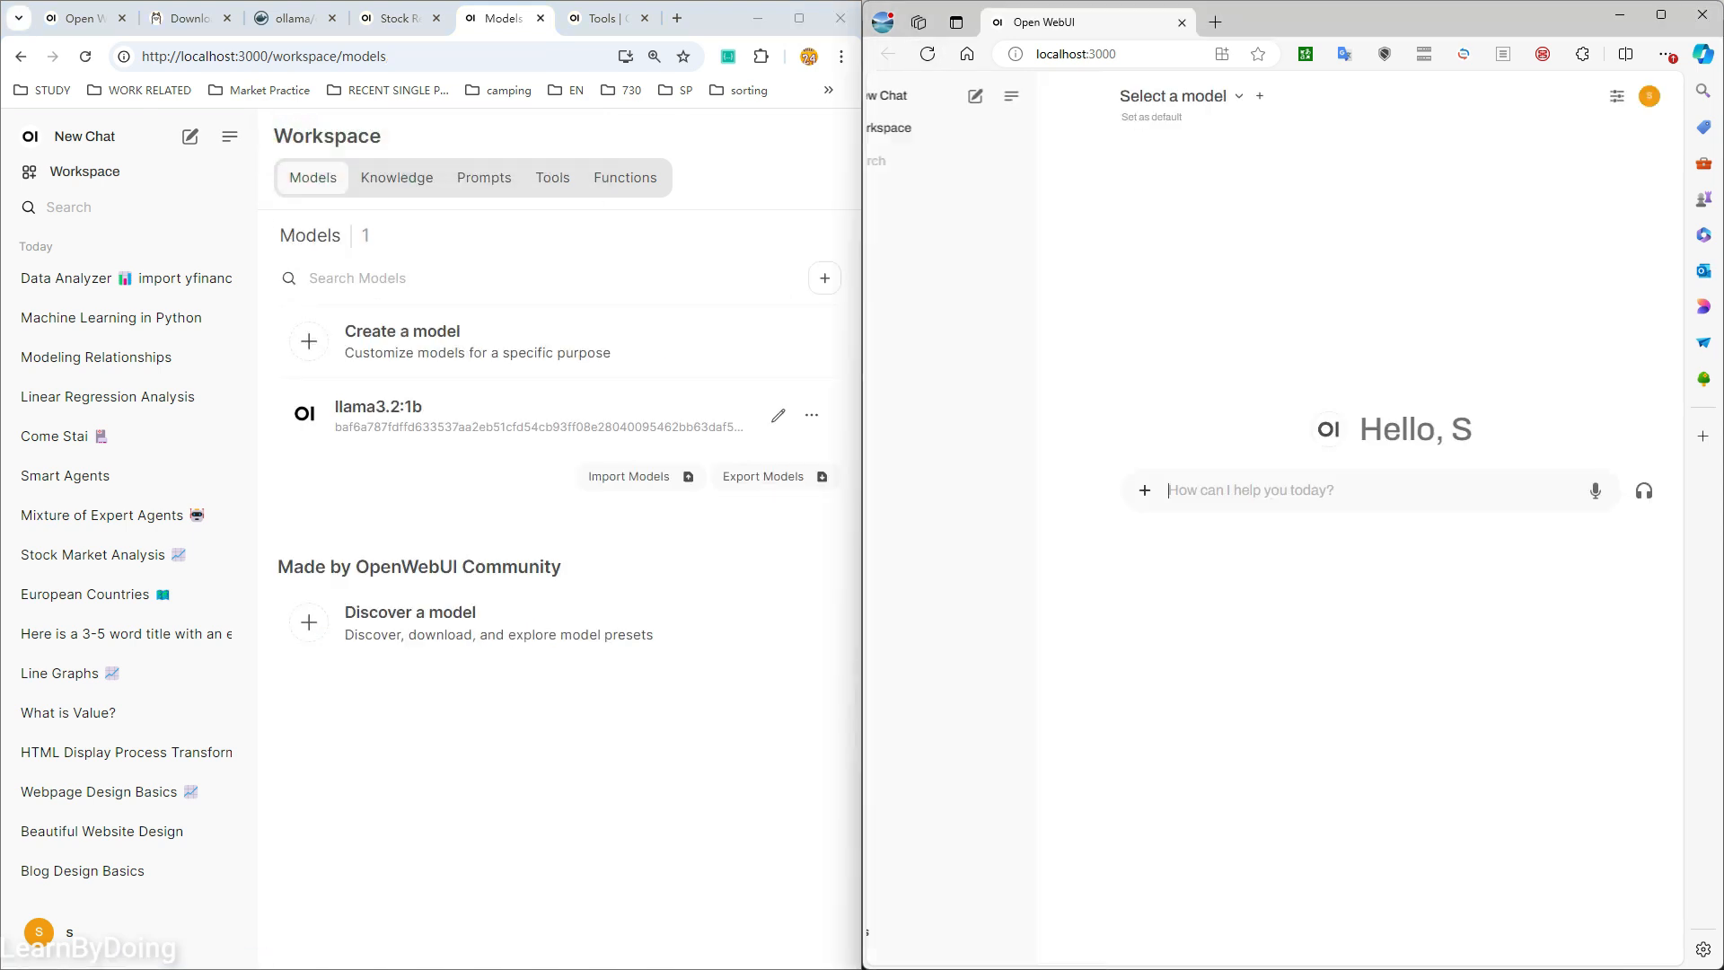
left_click(1199, 179)
left_click(1144, 489)
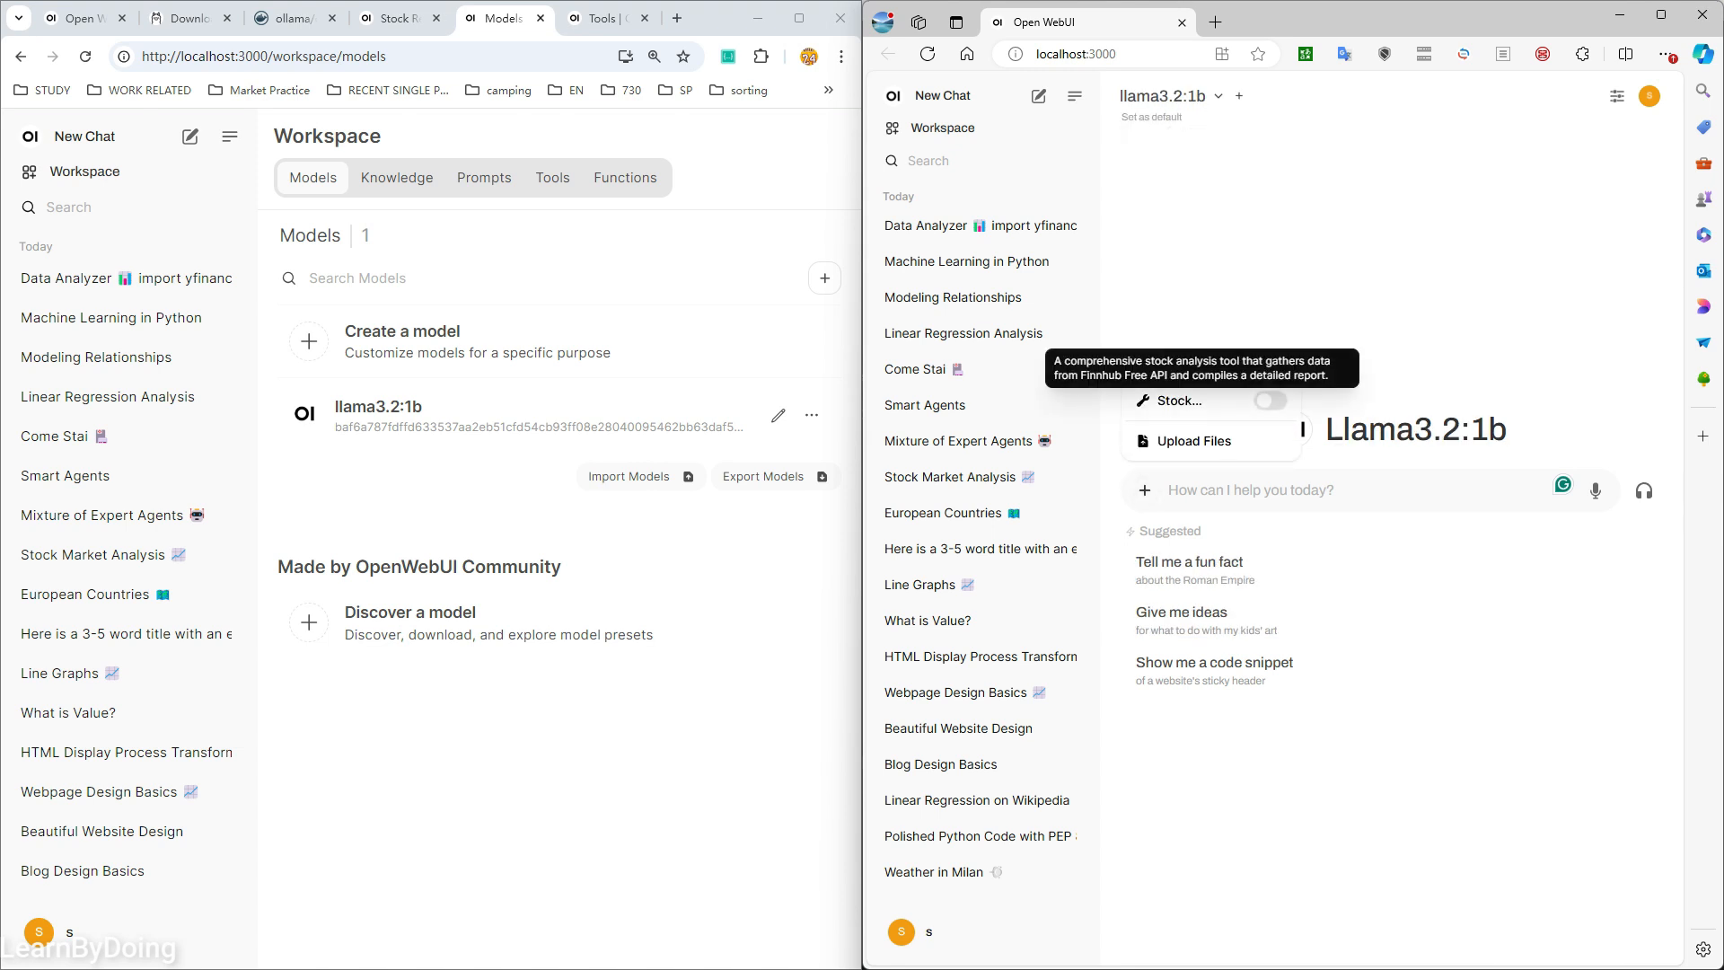
left_click(1270, 401)
- Send the llama3.2:1b model the prompt "report on aapl analysis"
left_click(1250, 491)
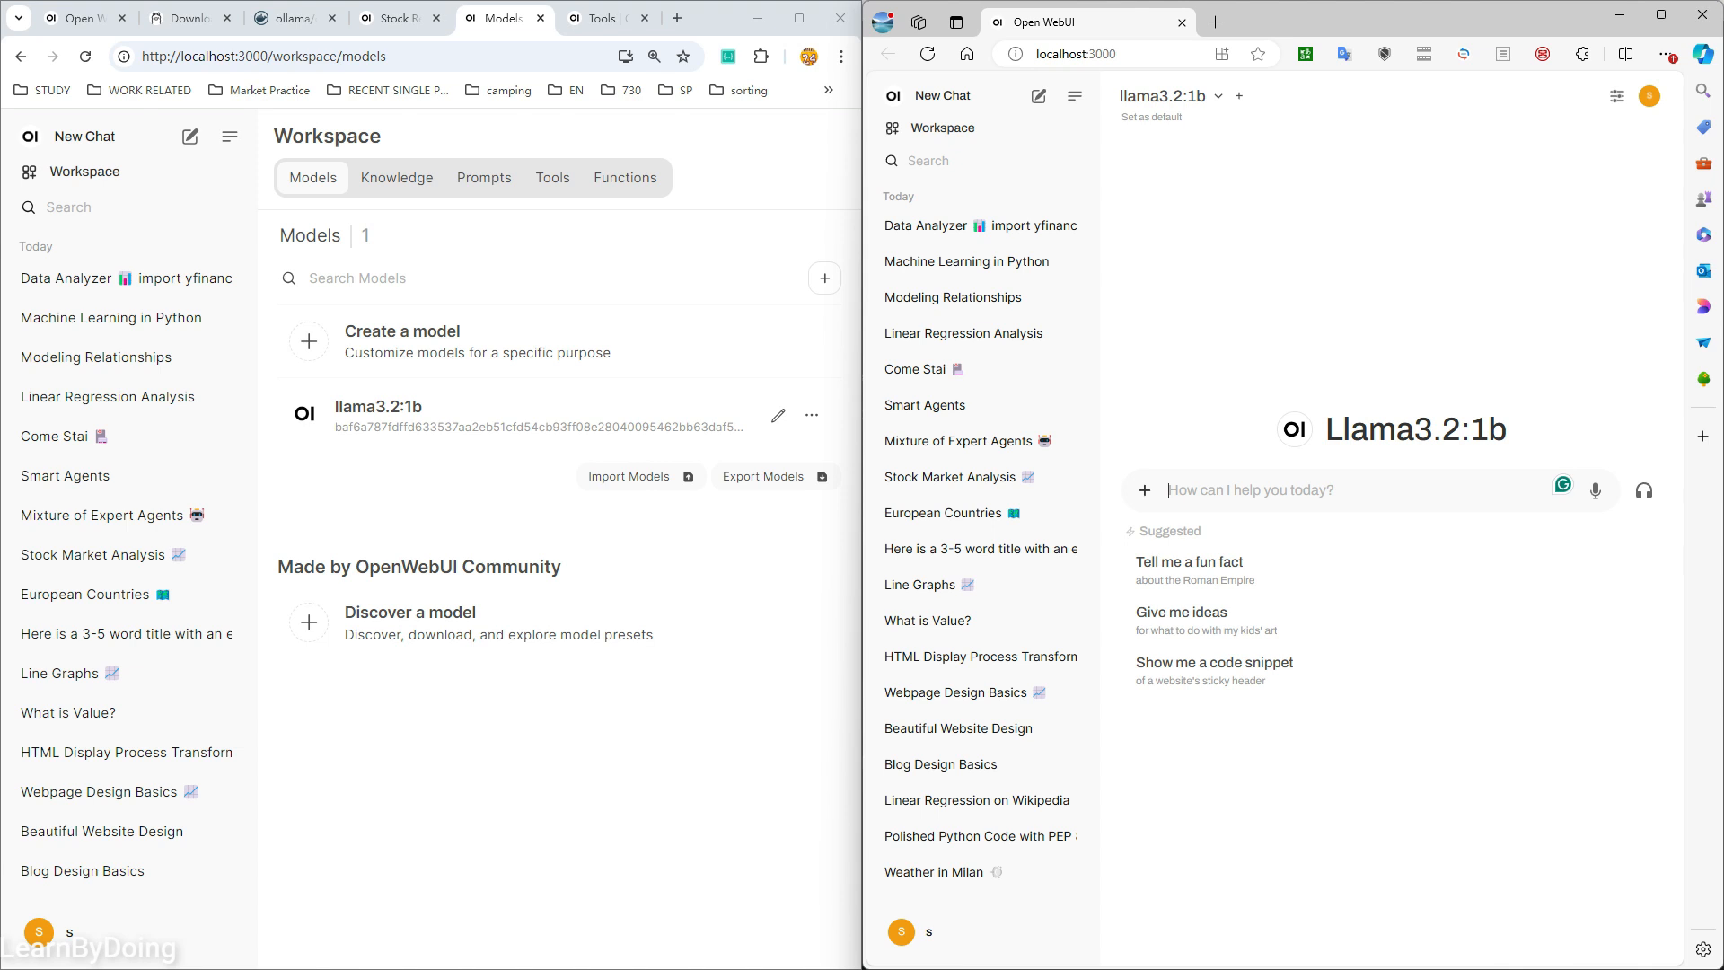
type("report")
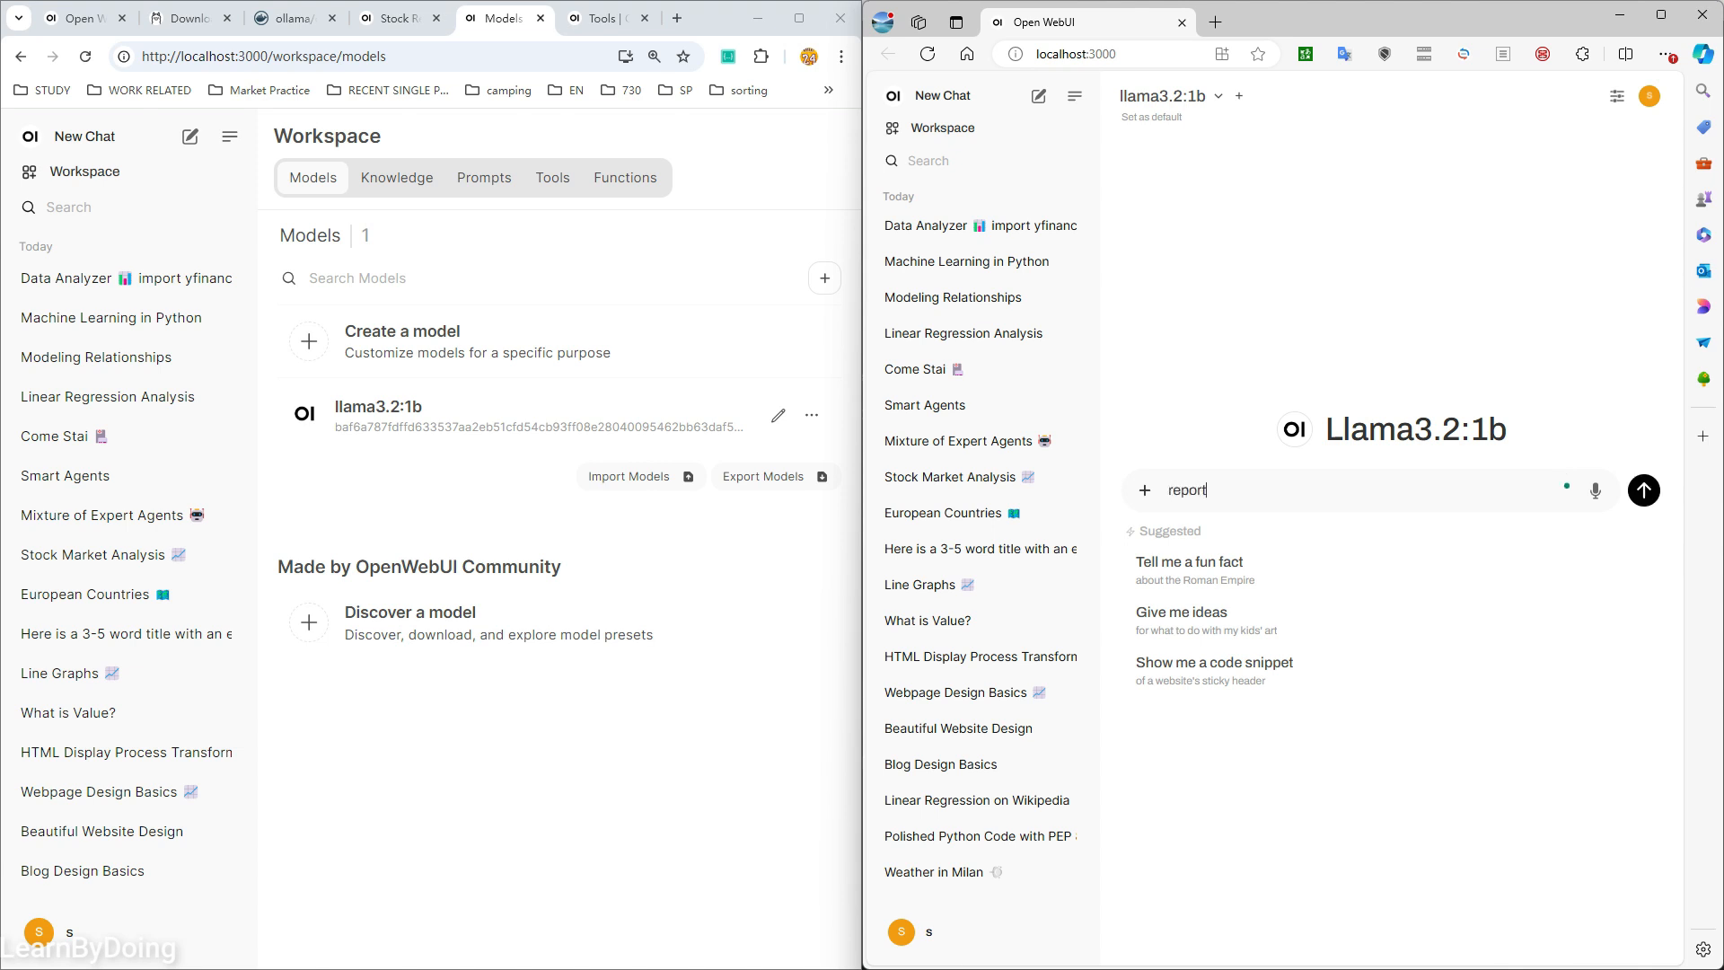
type(" on aapl analysis")
key("Return")
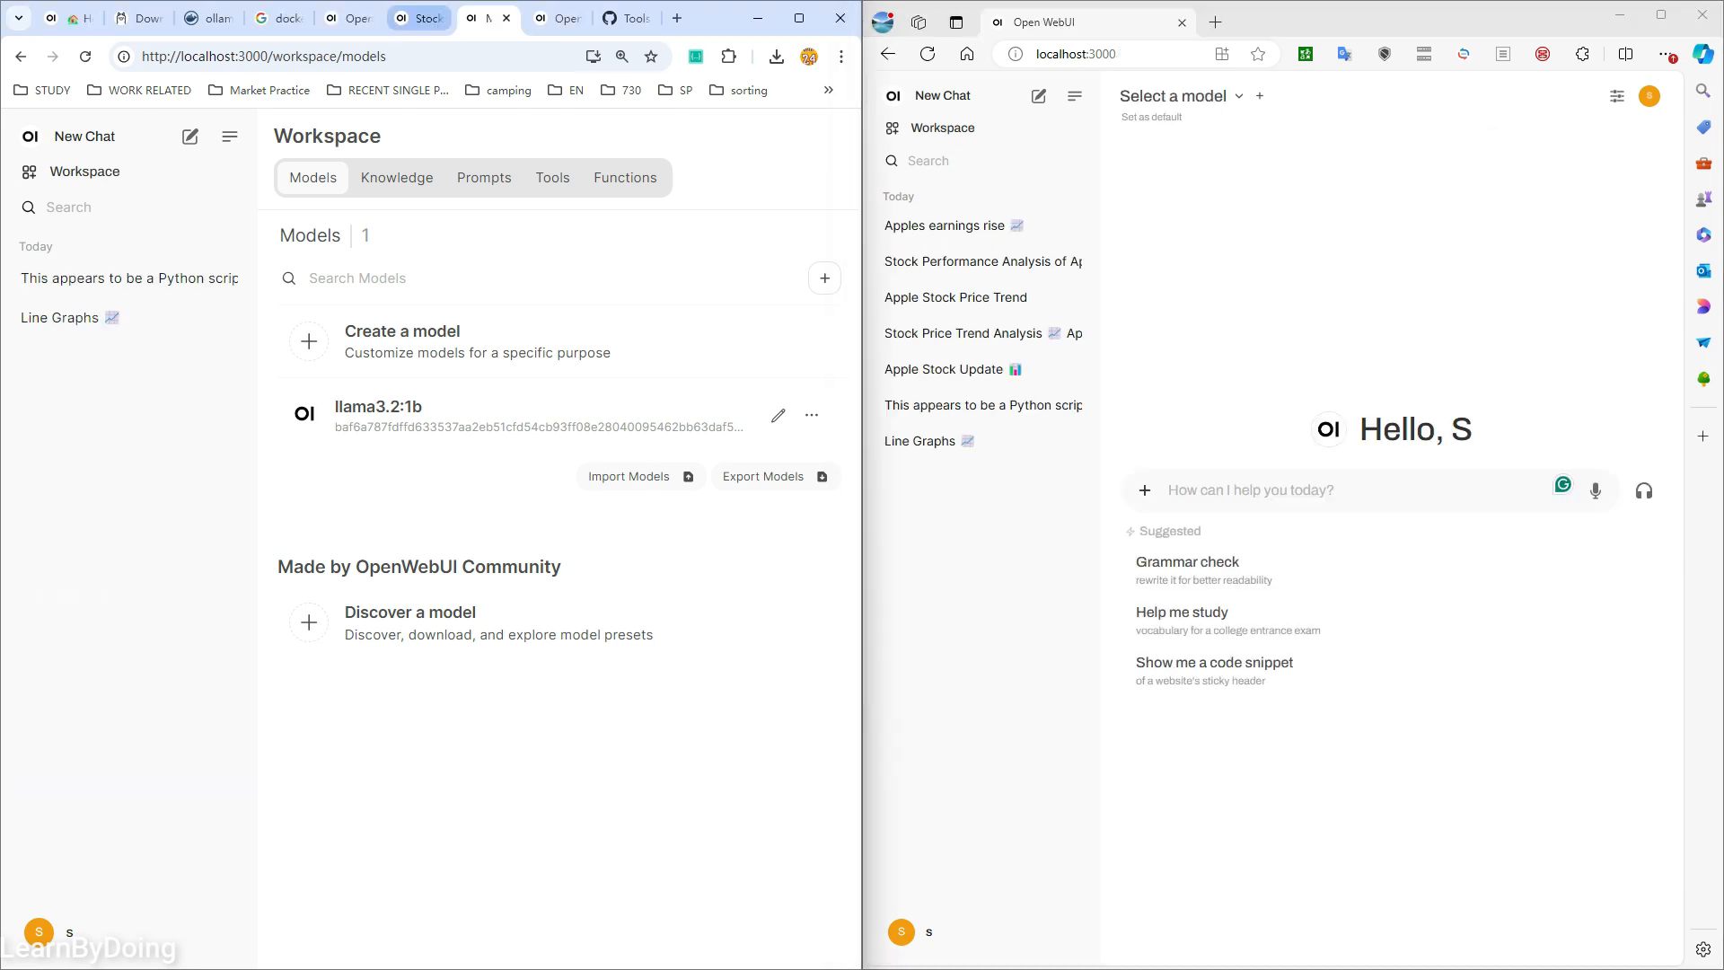
- Return to the Open WebUI community home page and search its functions for "Code Runner"
left_click(420, 18)
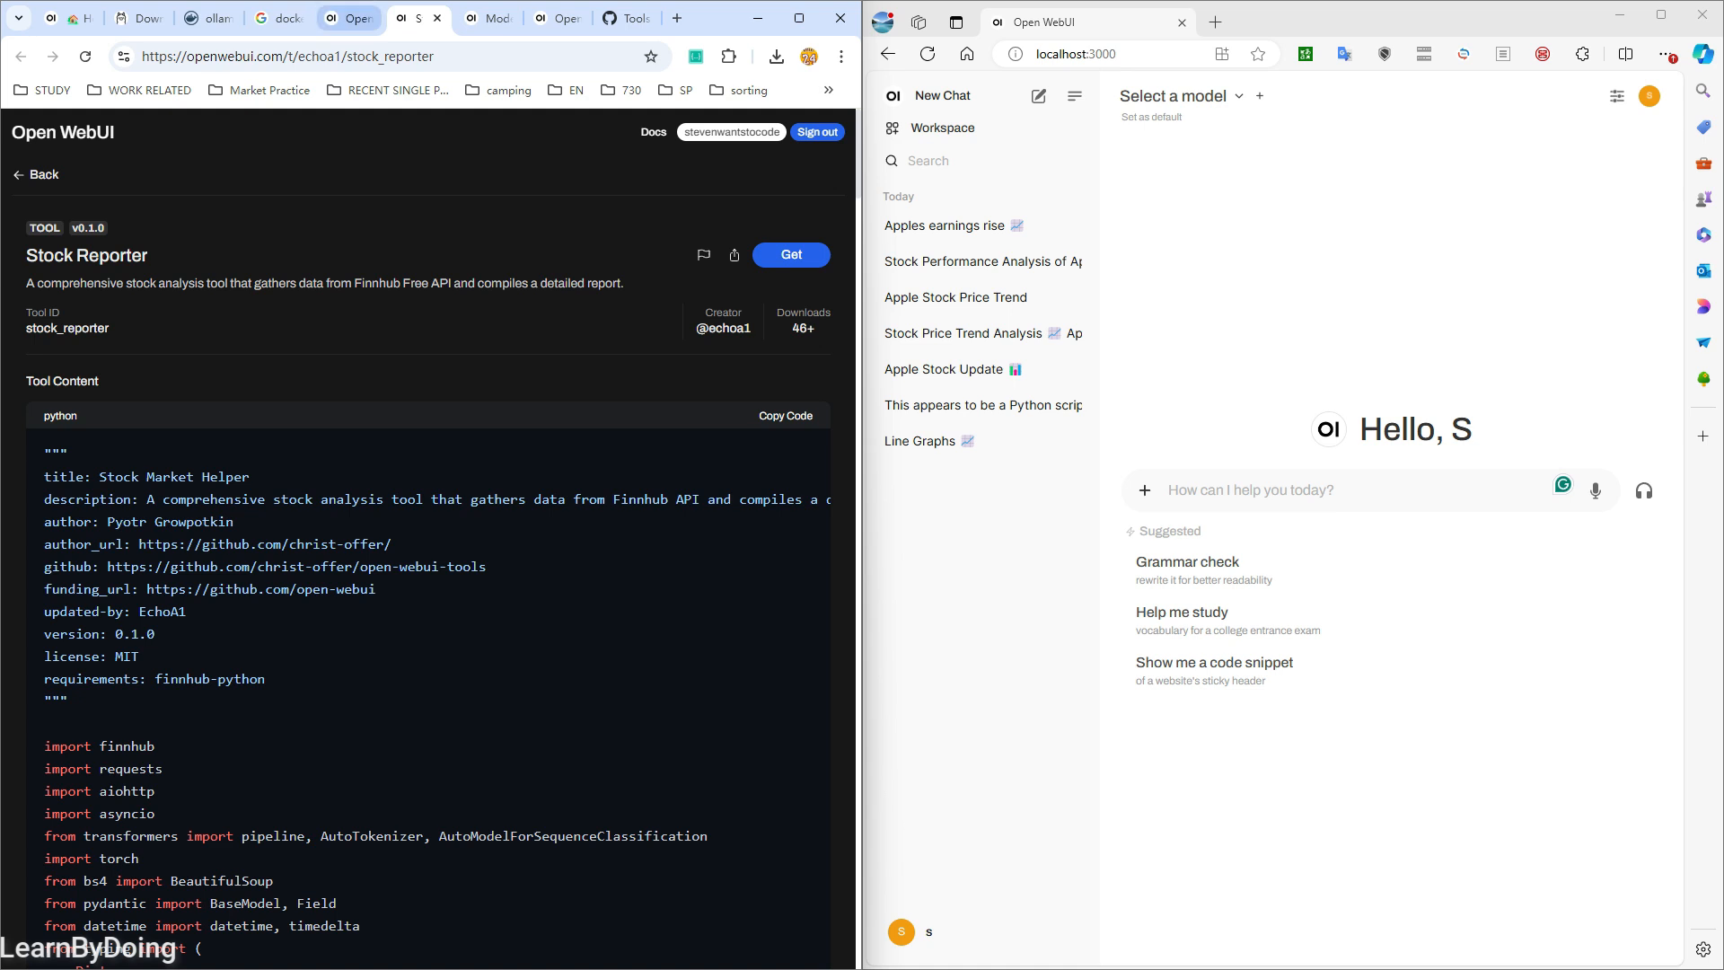
left_click(349, 18)
scroll(323, 390, "up", 6)
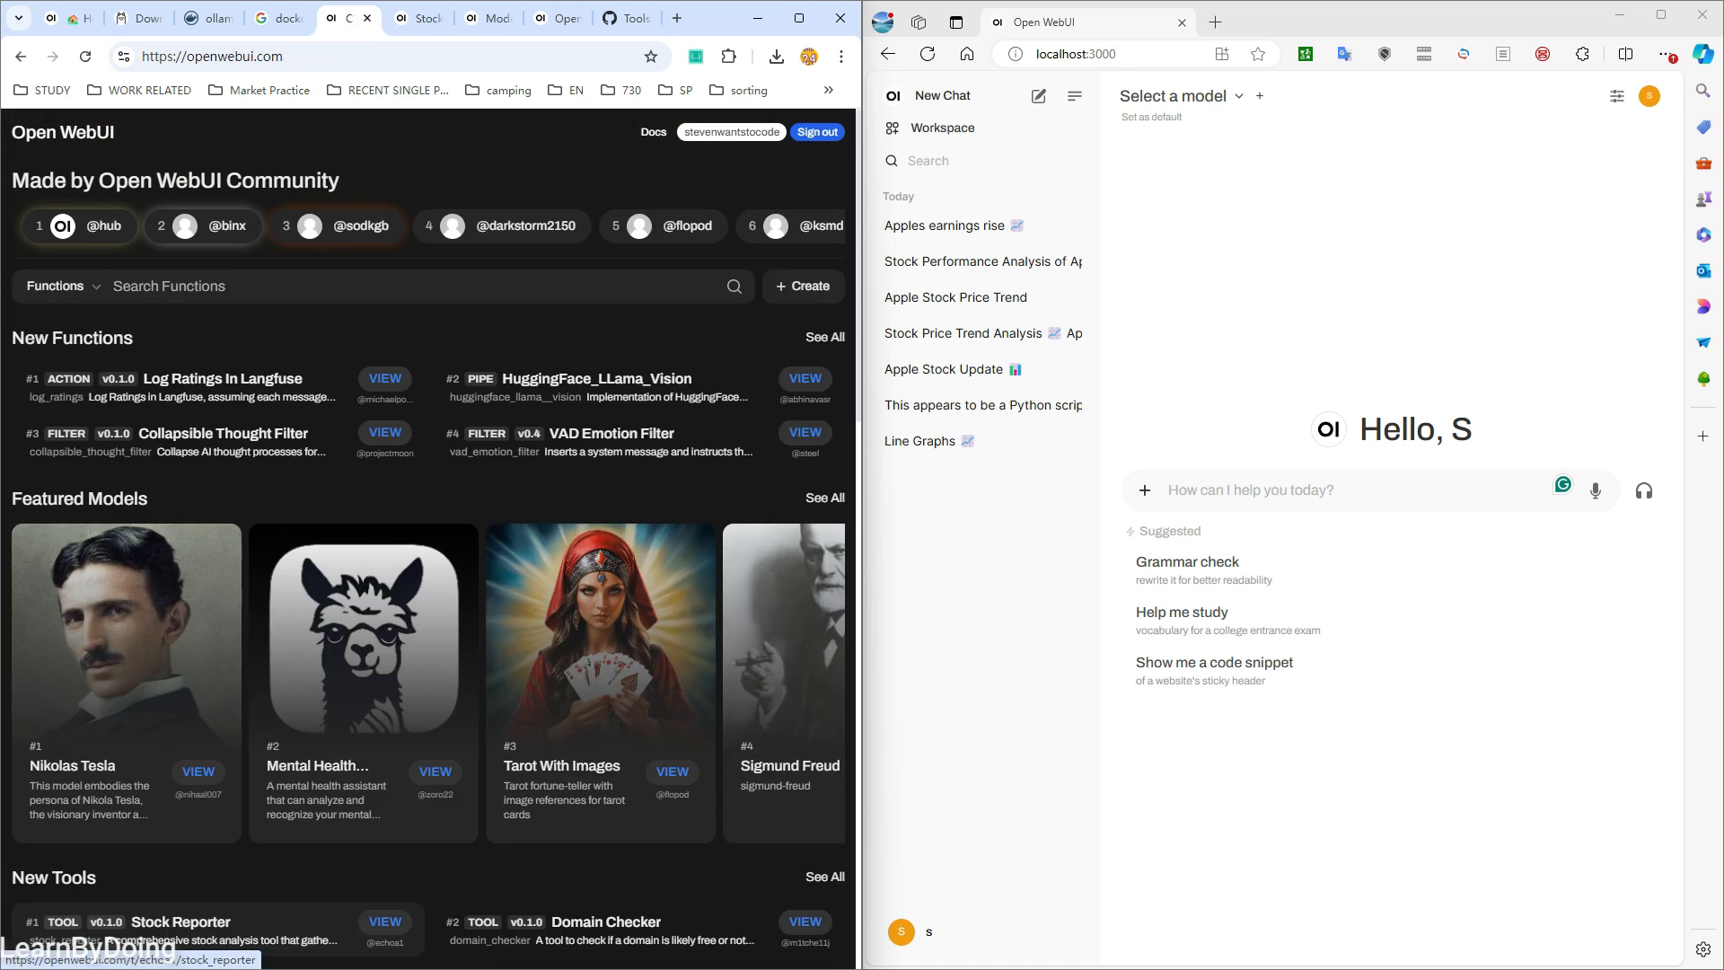
left_click(113, 285)
type("Code Runner")
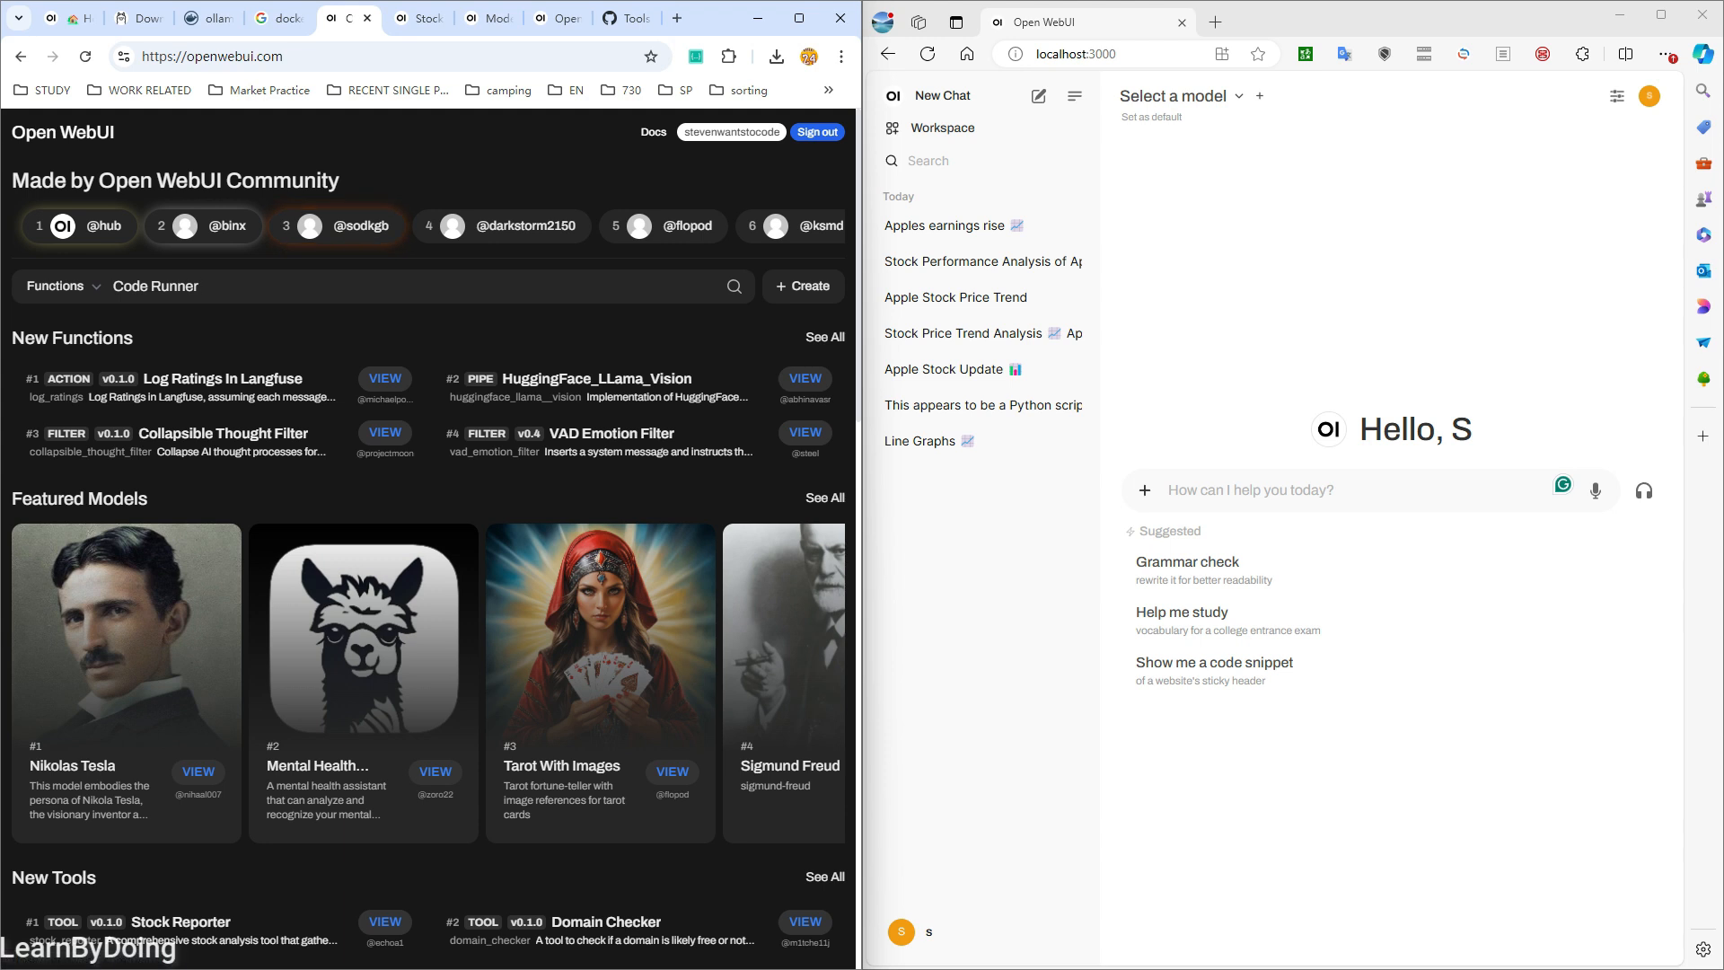
key("Return")
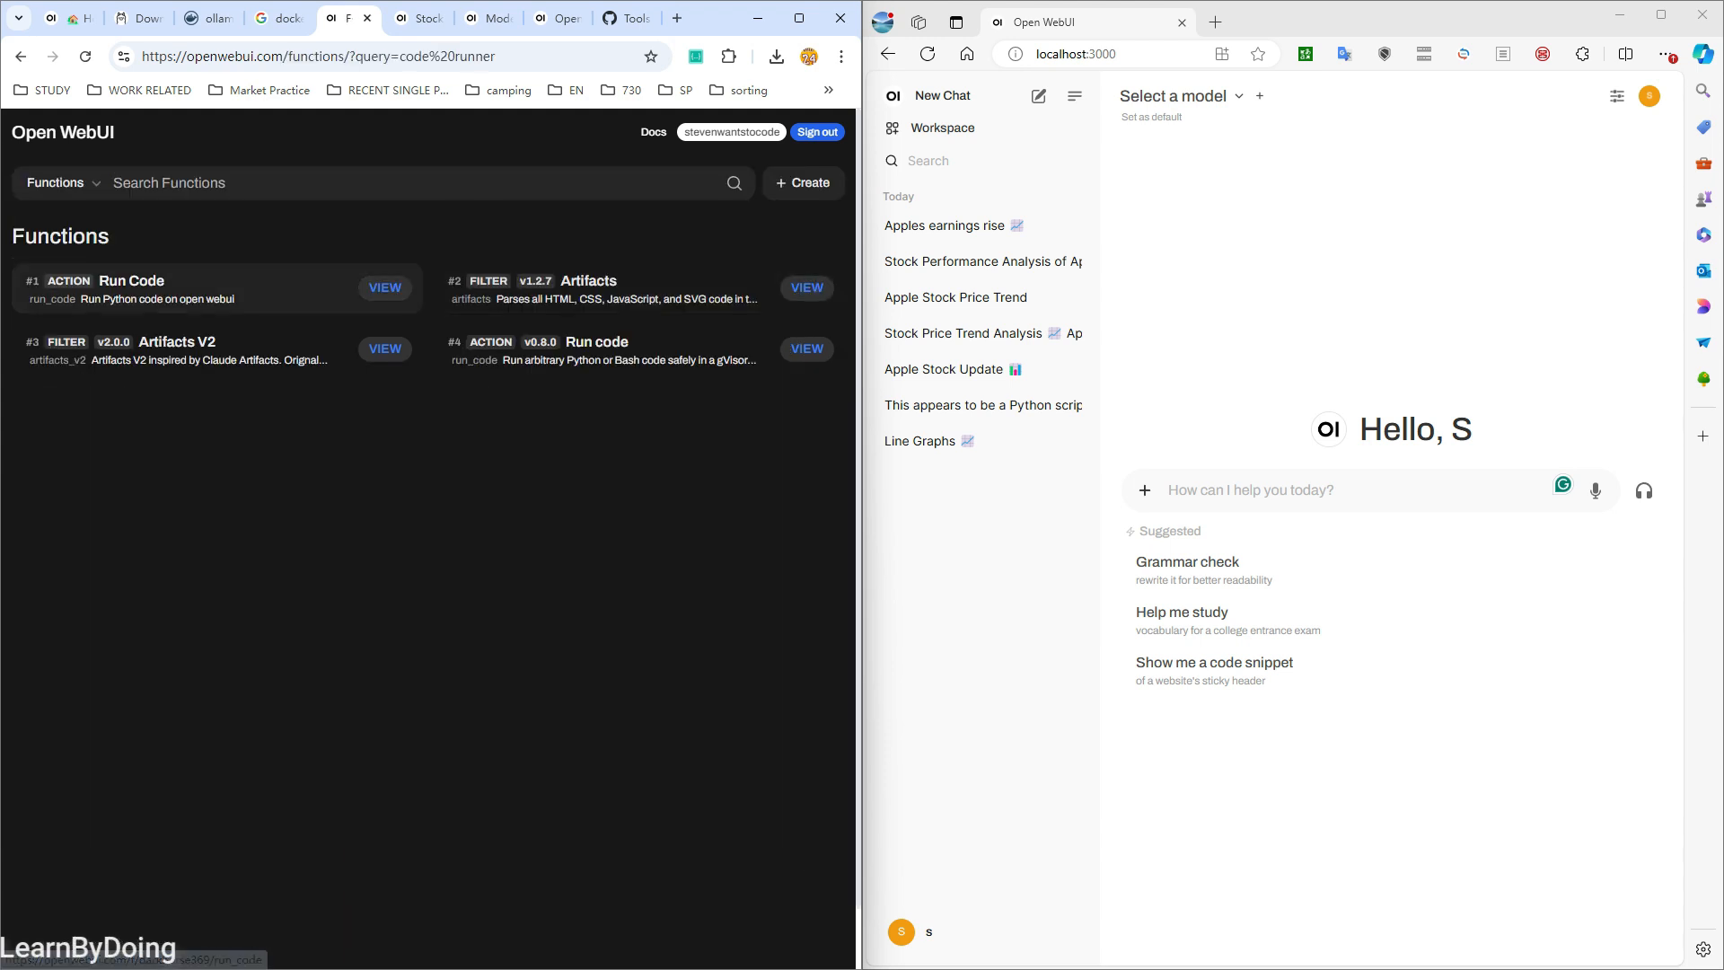
left_click(135, 282)
scroll(422, 539, "down", 5)
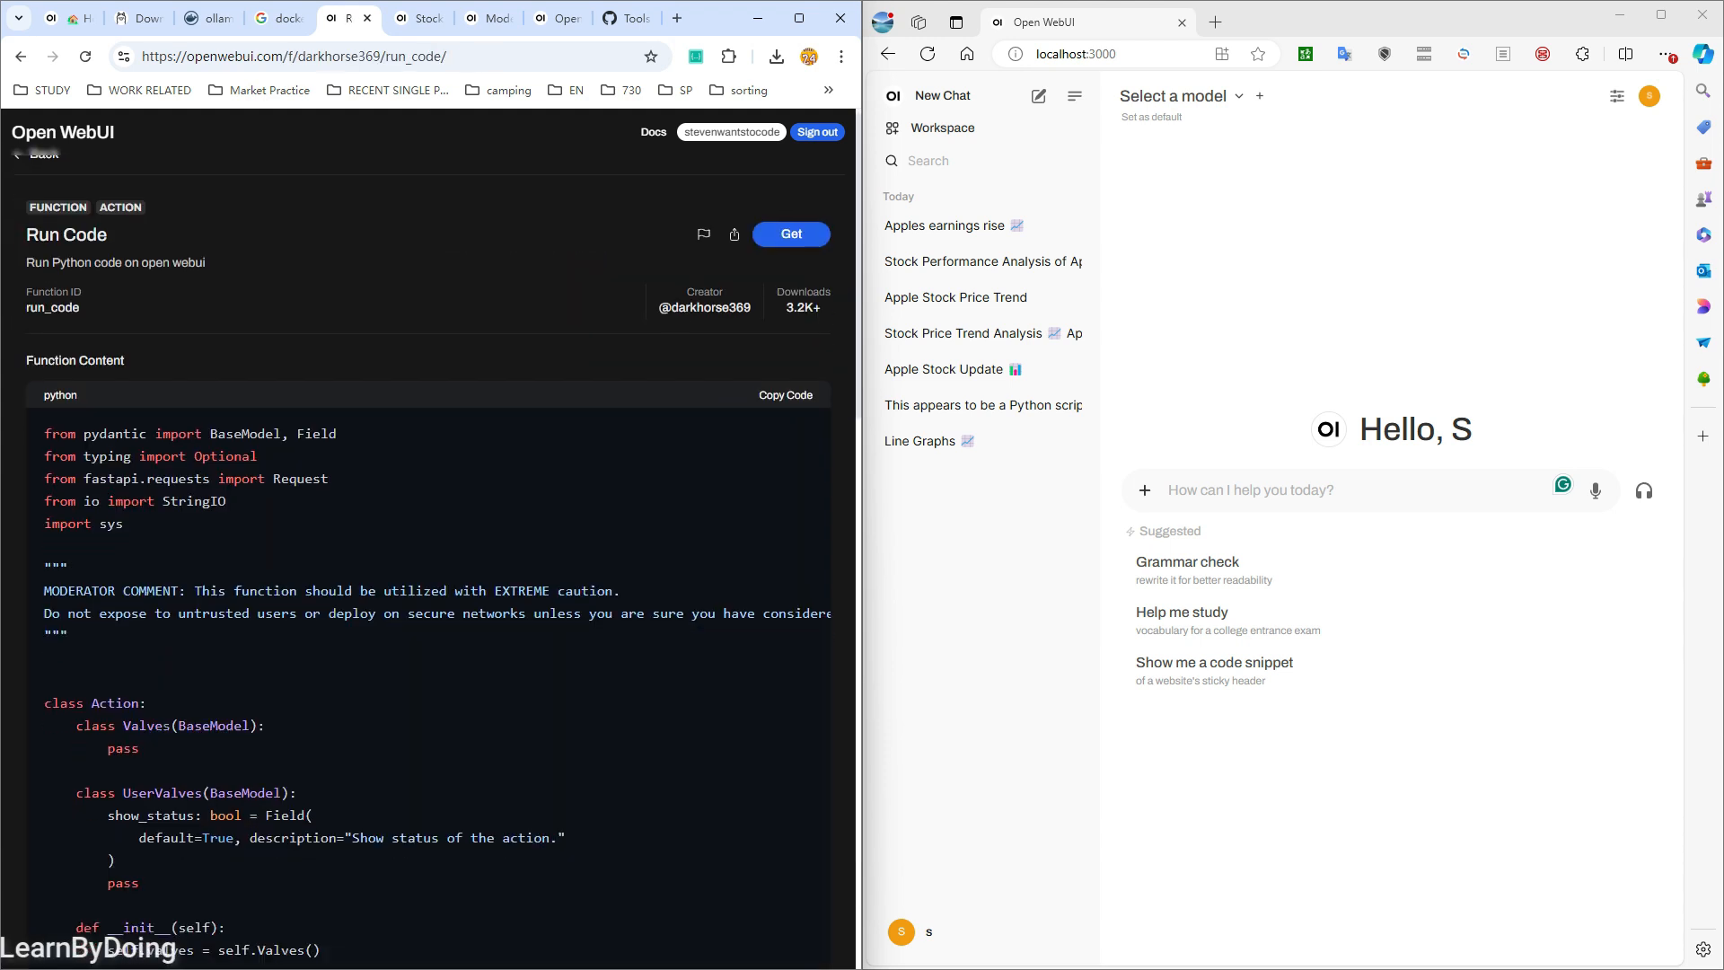
key("alt+Left")
key("alt+Right")
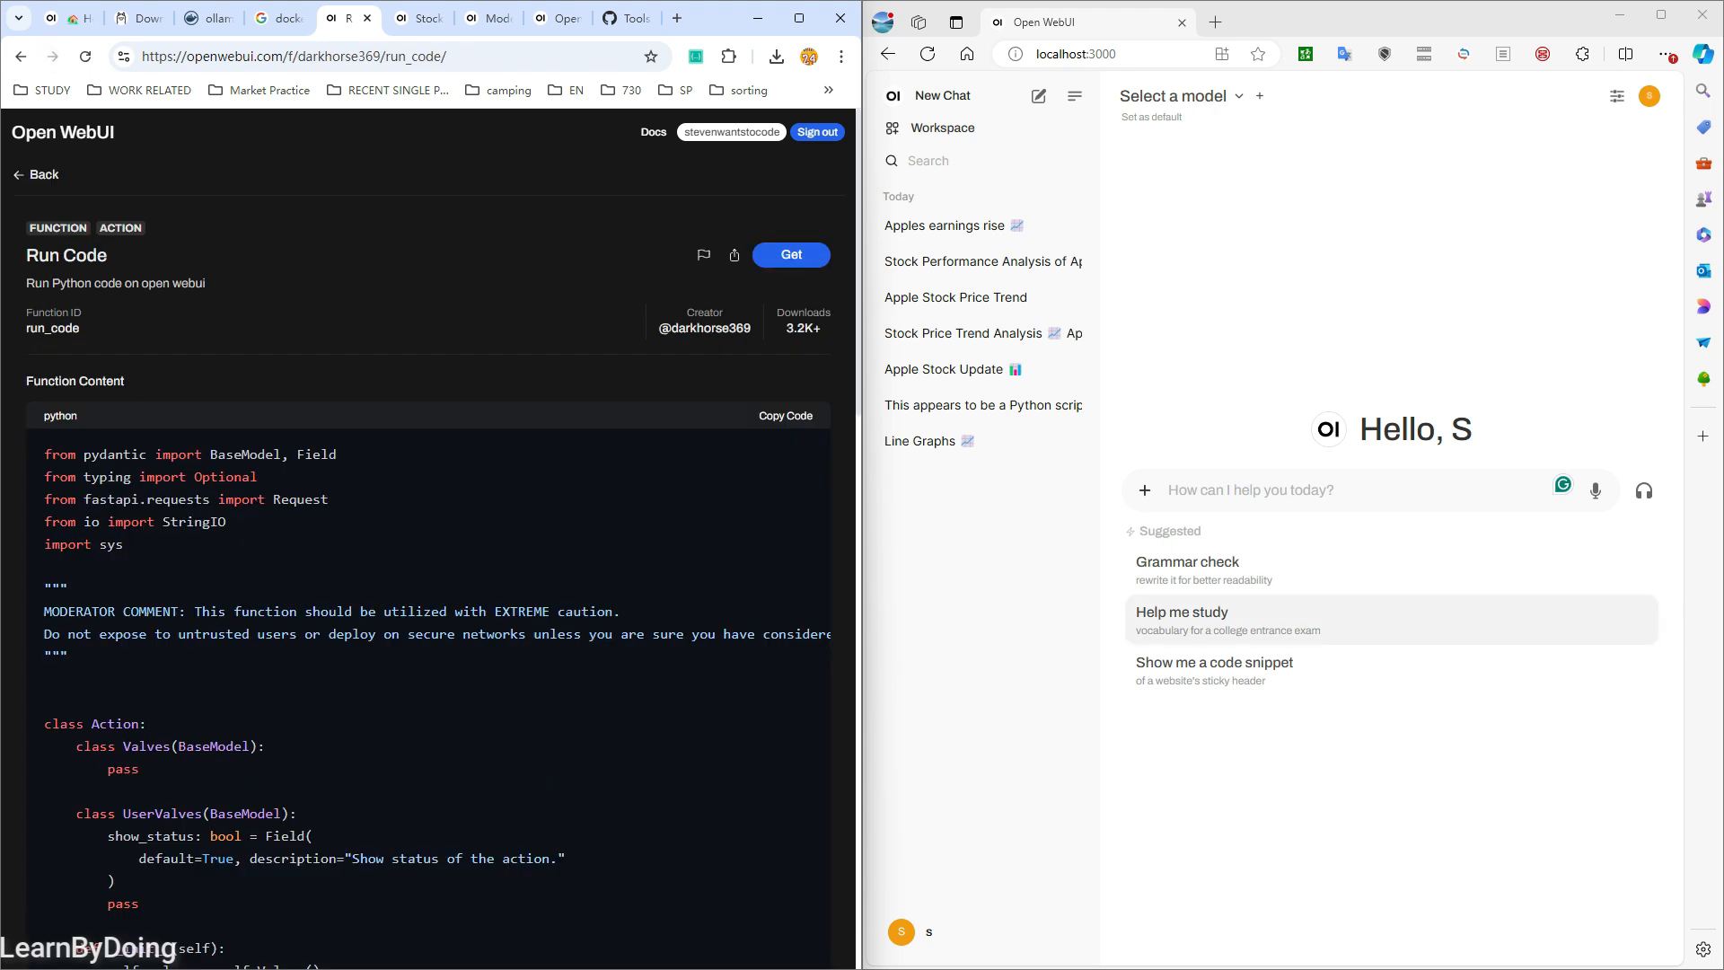
- Review the earlier Apple stock chats and the code-safety chat, from the safety answer back to the submitted tool code
left_click(944, 226)
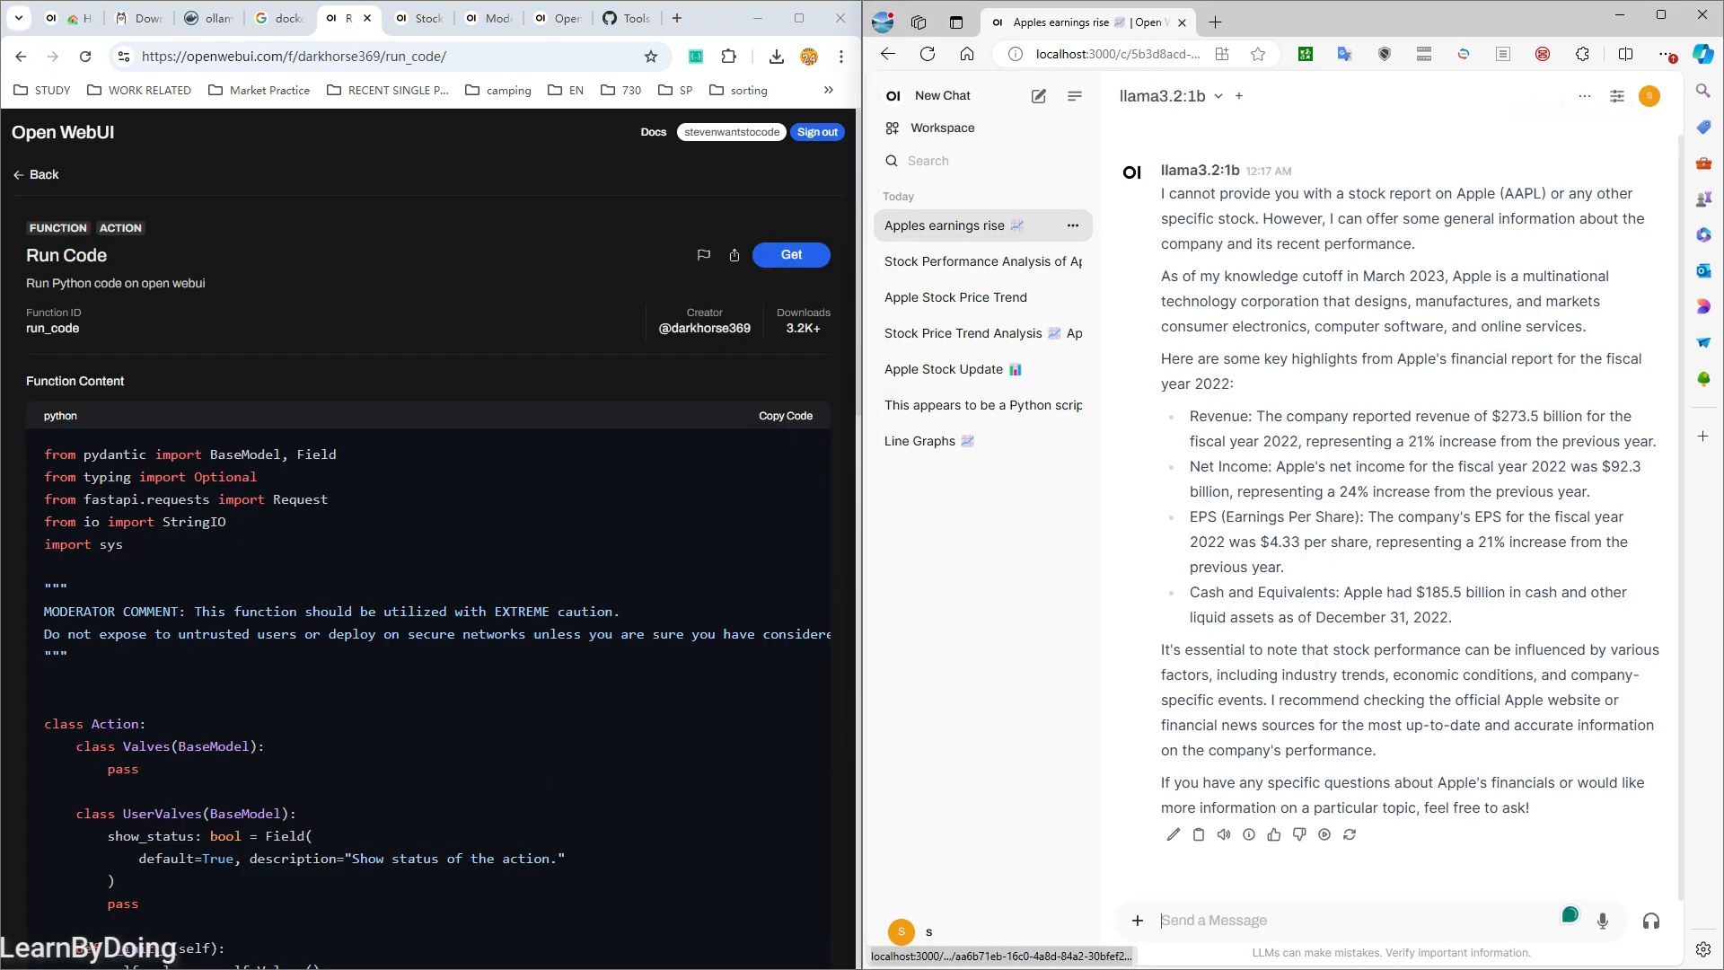
left_click(944, 369)
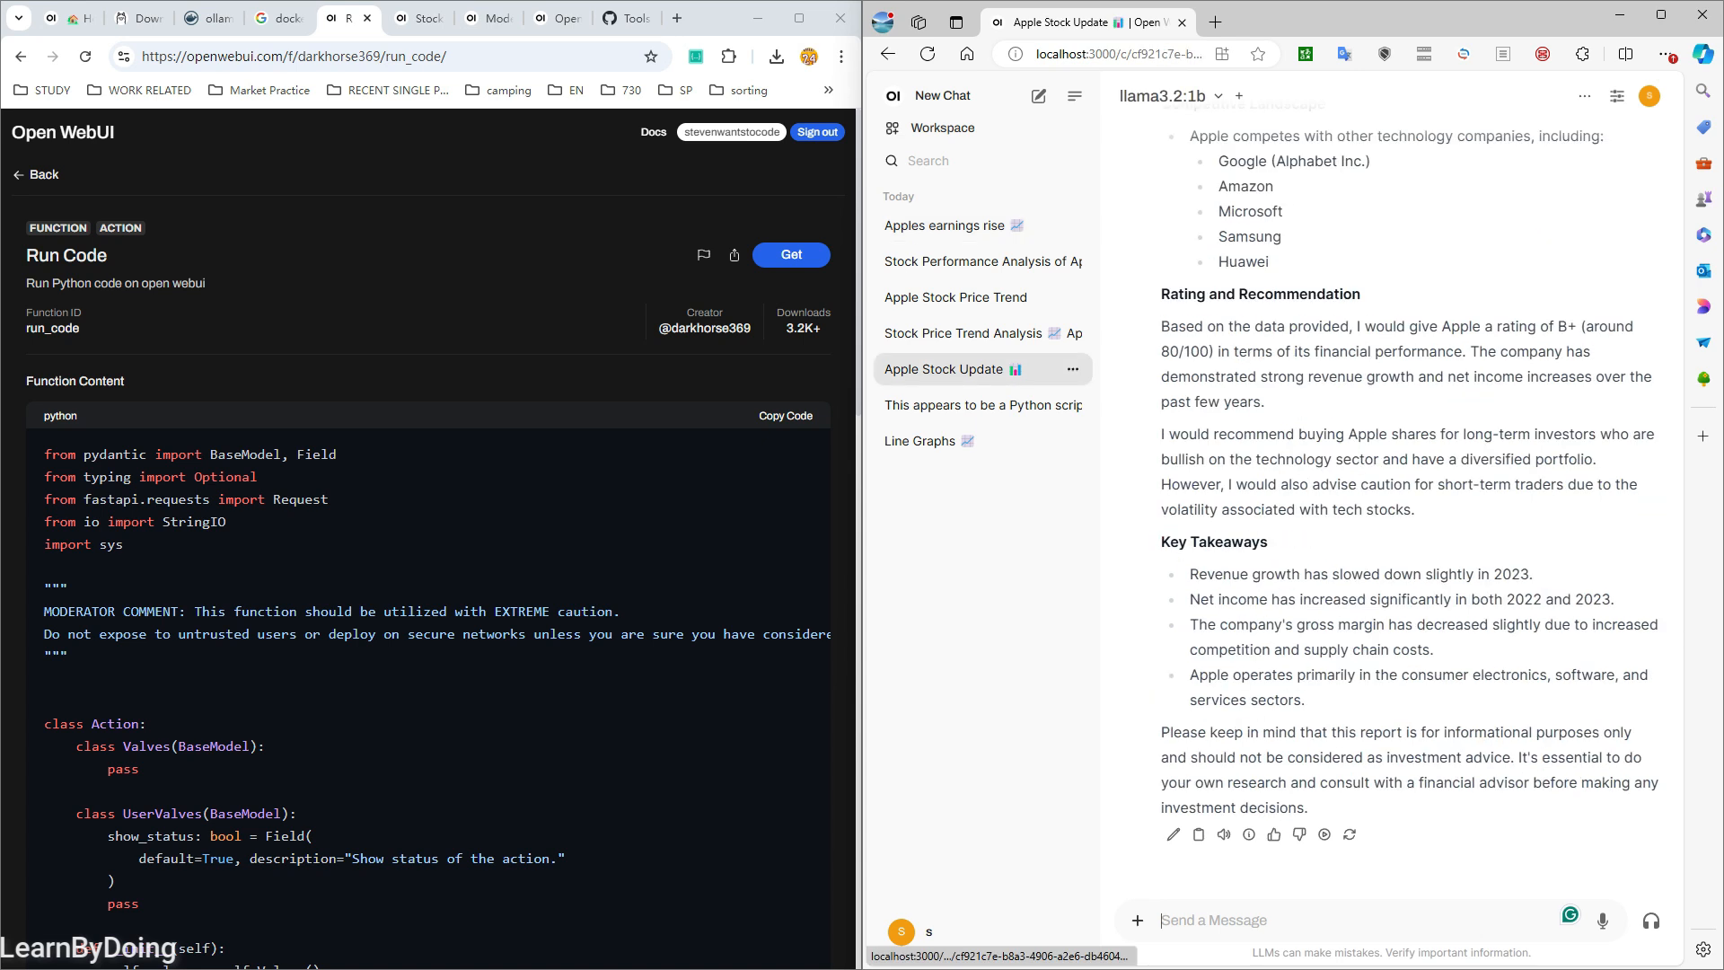
left_click(969, 405)
scroll(1401, 539, "up", 10)
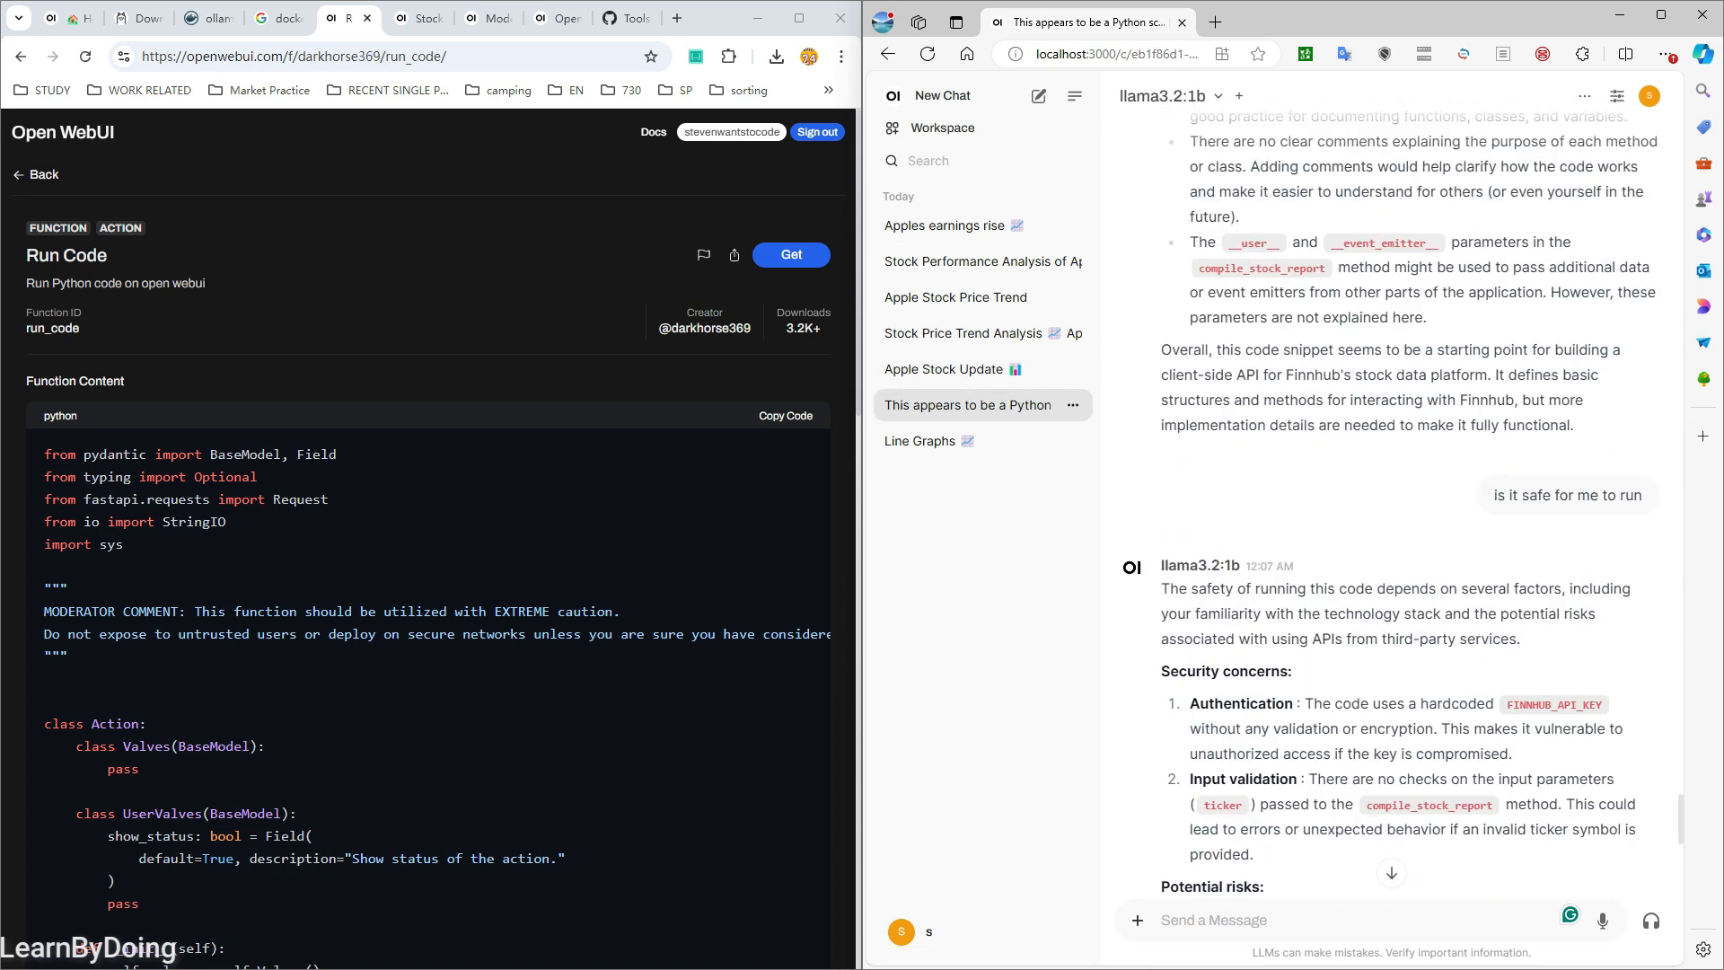
scroll(1389, 507, "up", 4)
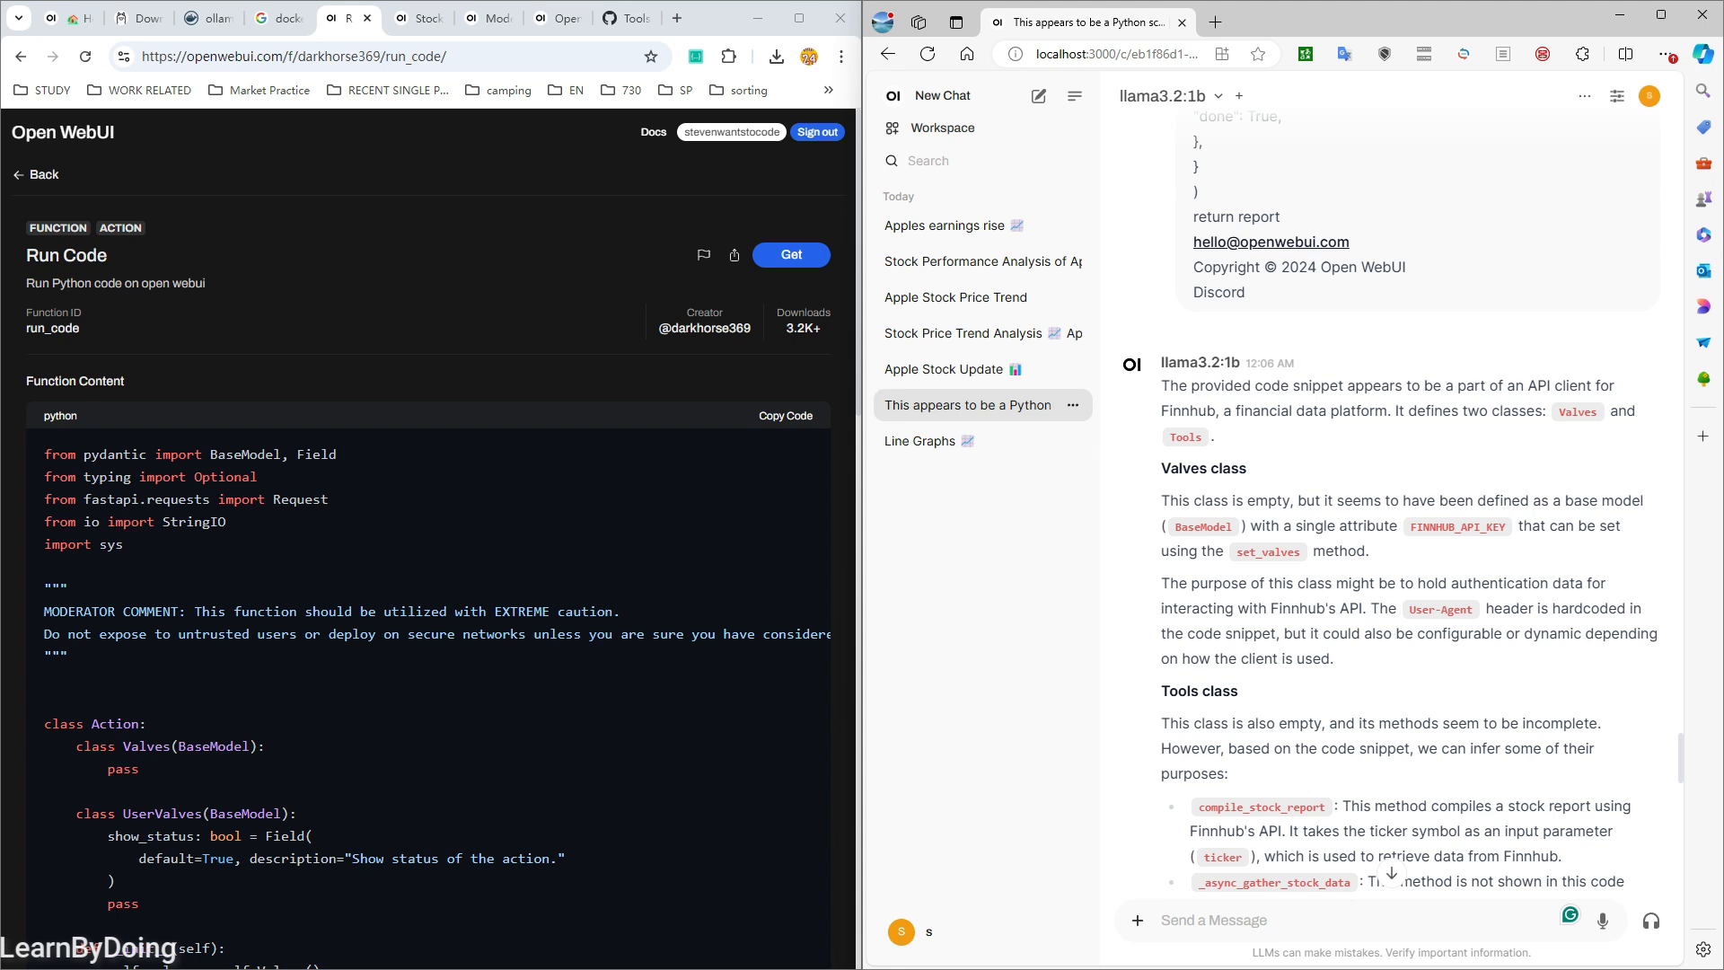
scroll(1390, 506, "up", 7)
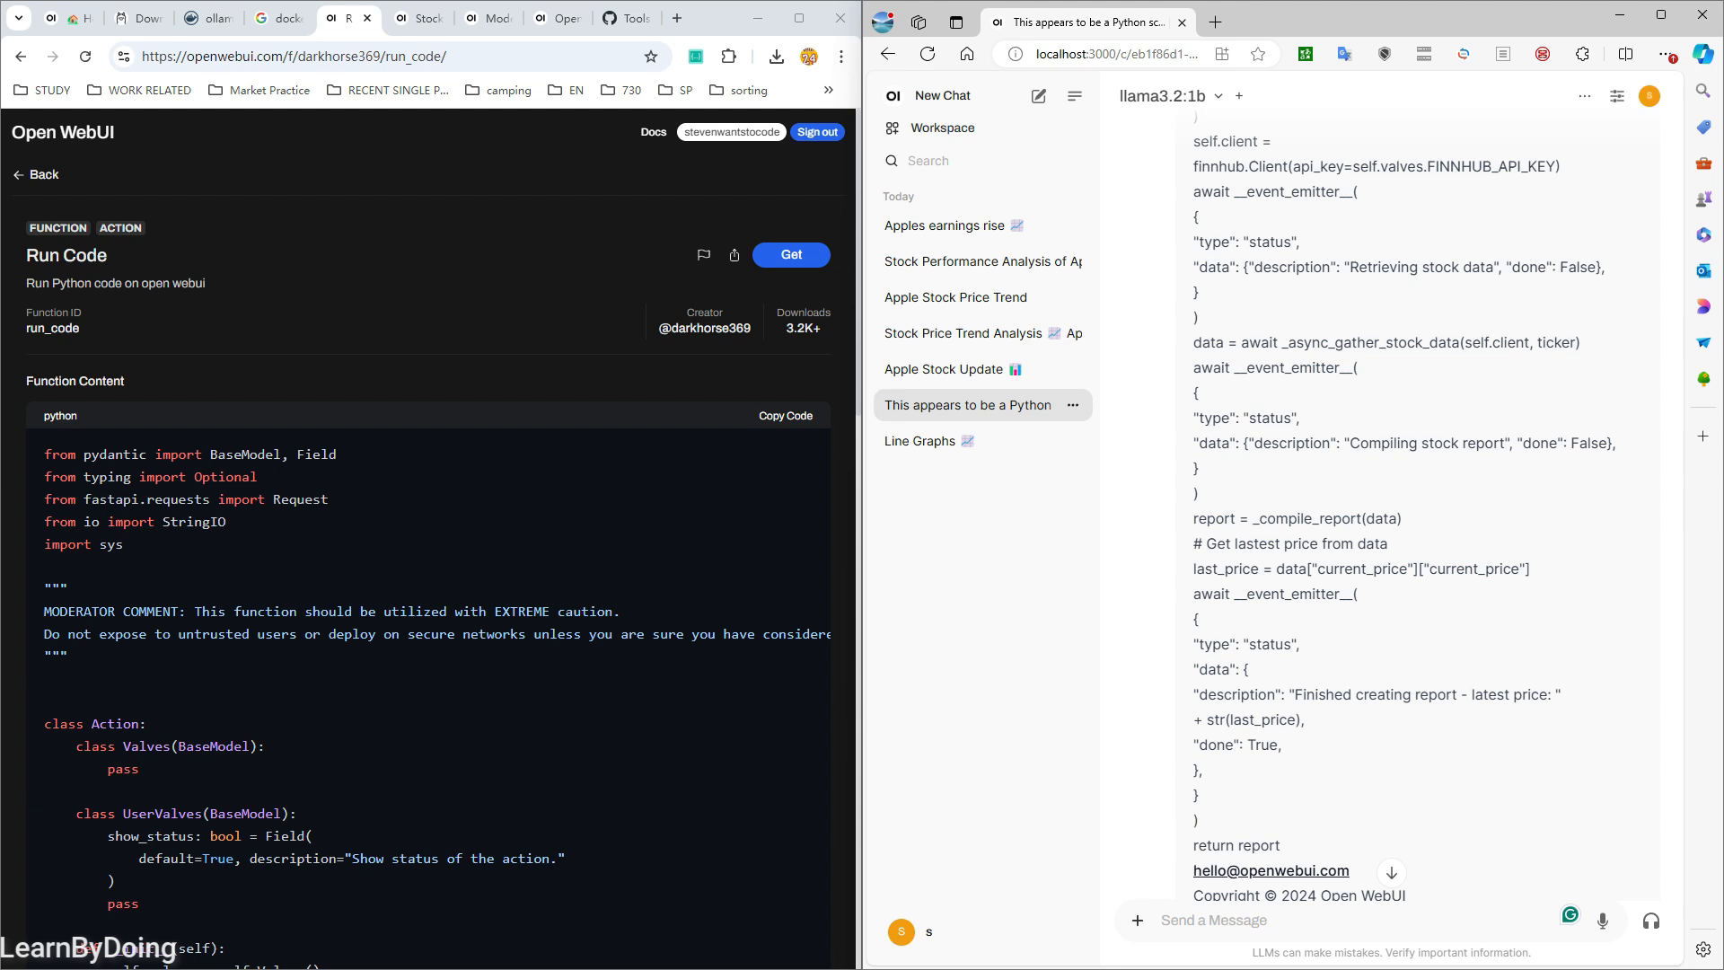
scroll(431, 539, "down", 15)
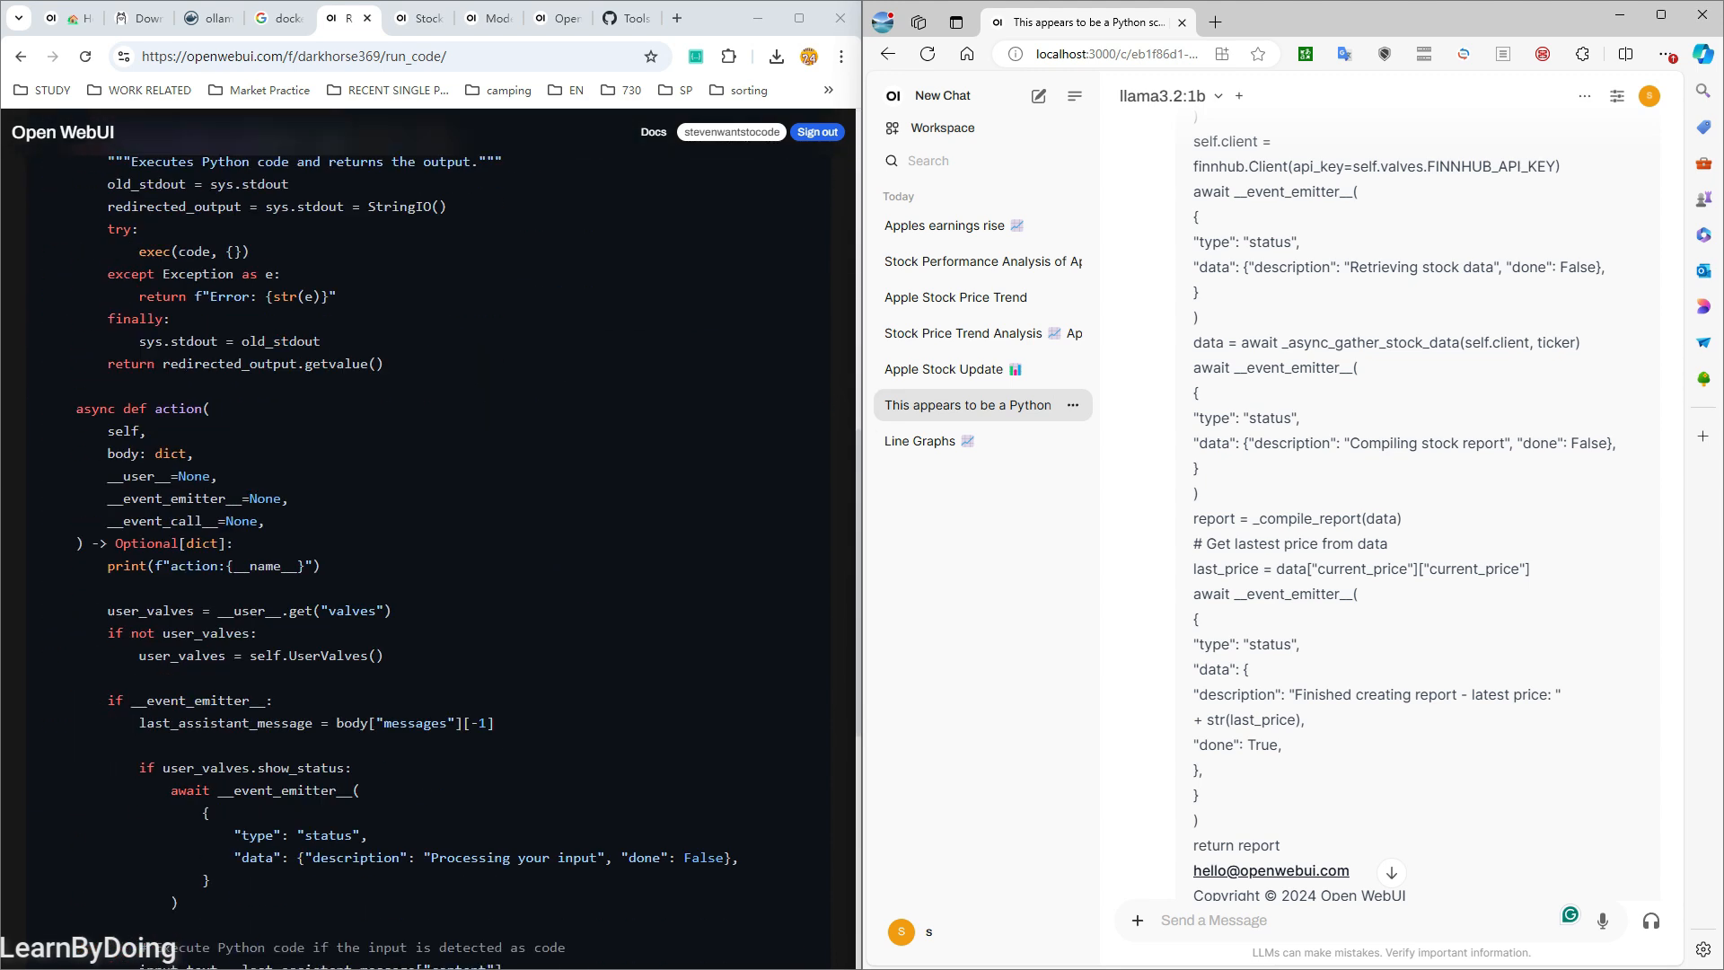
scroll(431, 502, "down", 2)
scroll(431, 503, "up", 6)
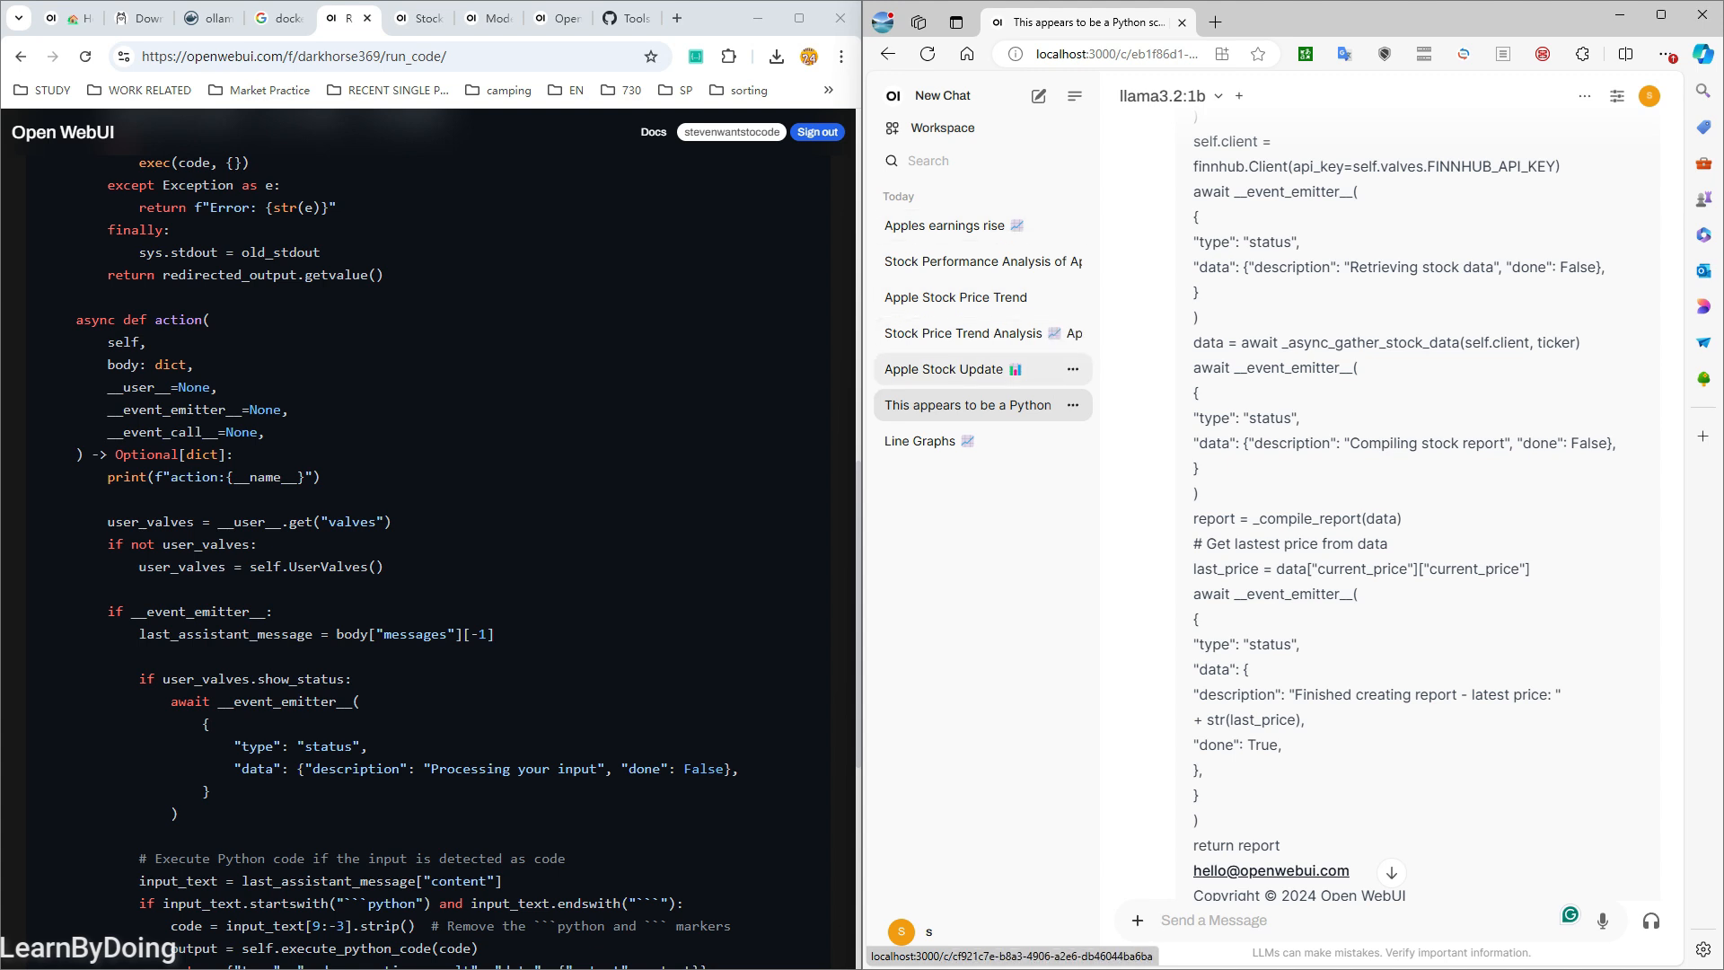
scroll(629, 404, "up", 11)
left_click(791, 255)
left_click(431, 557)
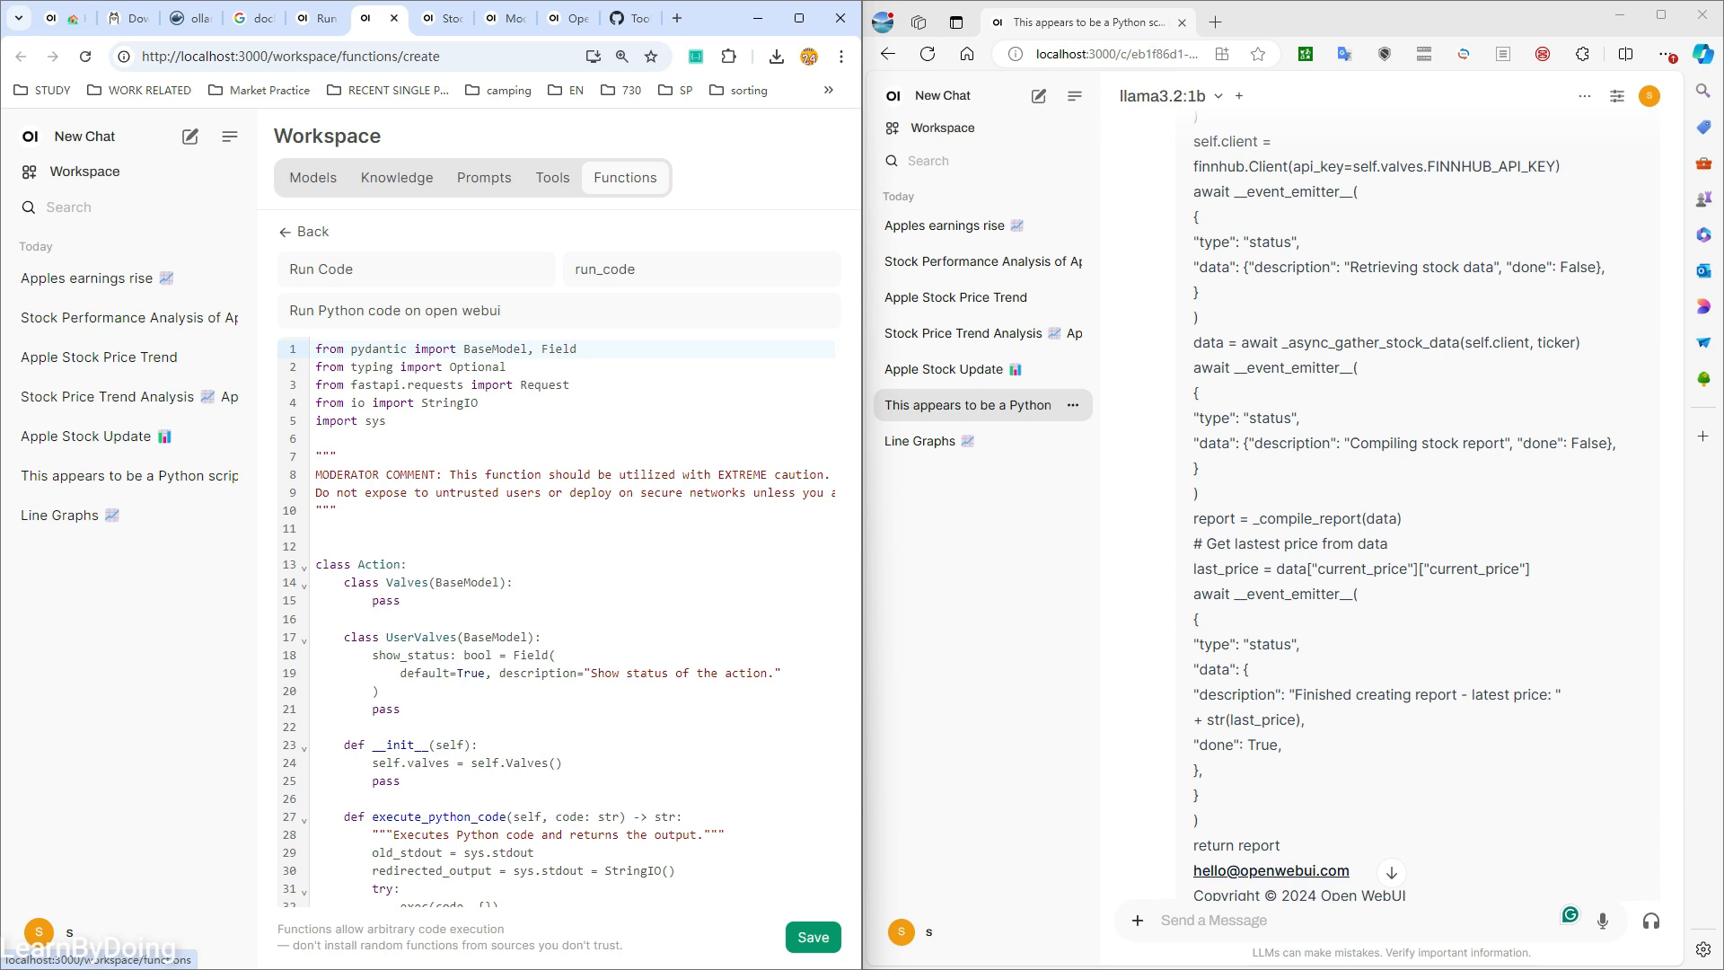
- Save the imported Run Code function, acknowledging the arbitrary code execution warning, and enable it
scroll(557, 628, "down", 5)
scroll(557, 628, "down", 5)
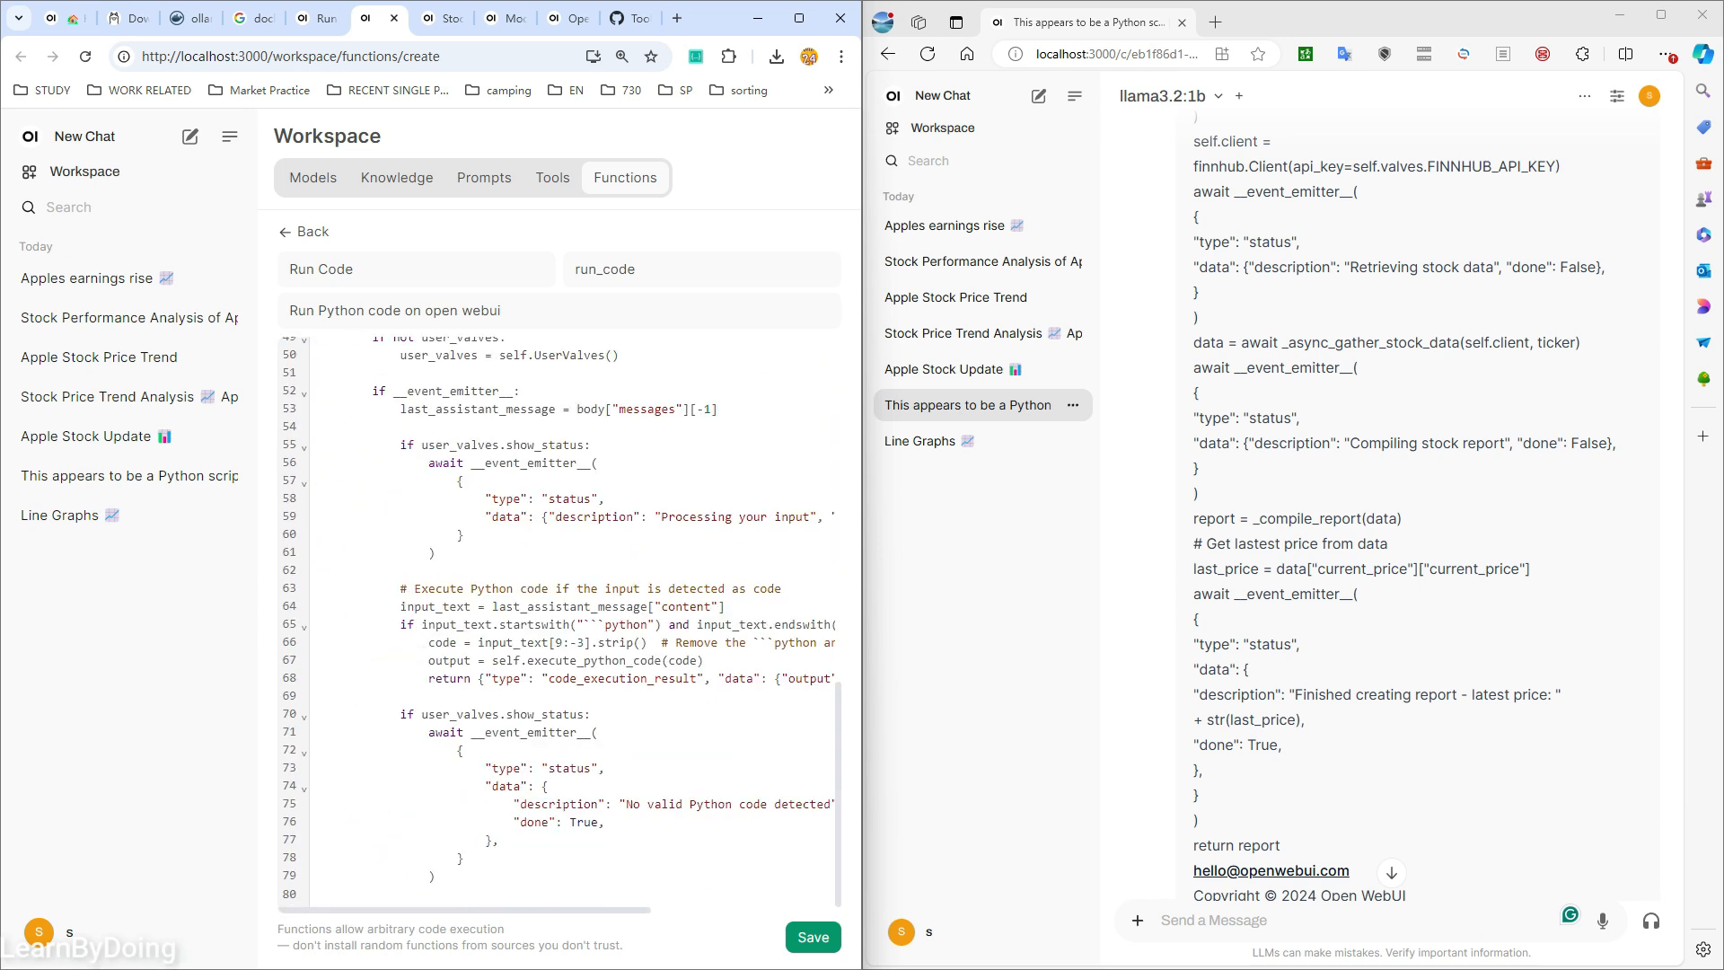
left_click(813, 937)
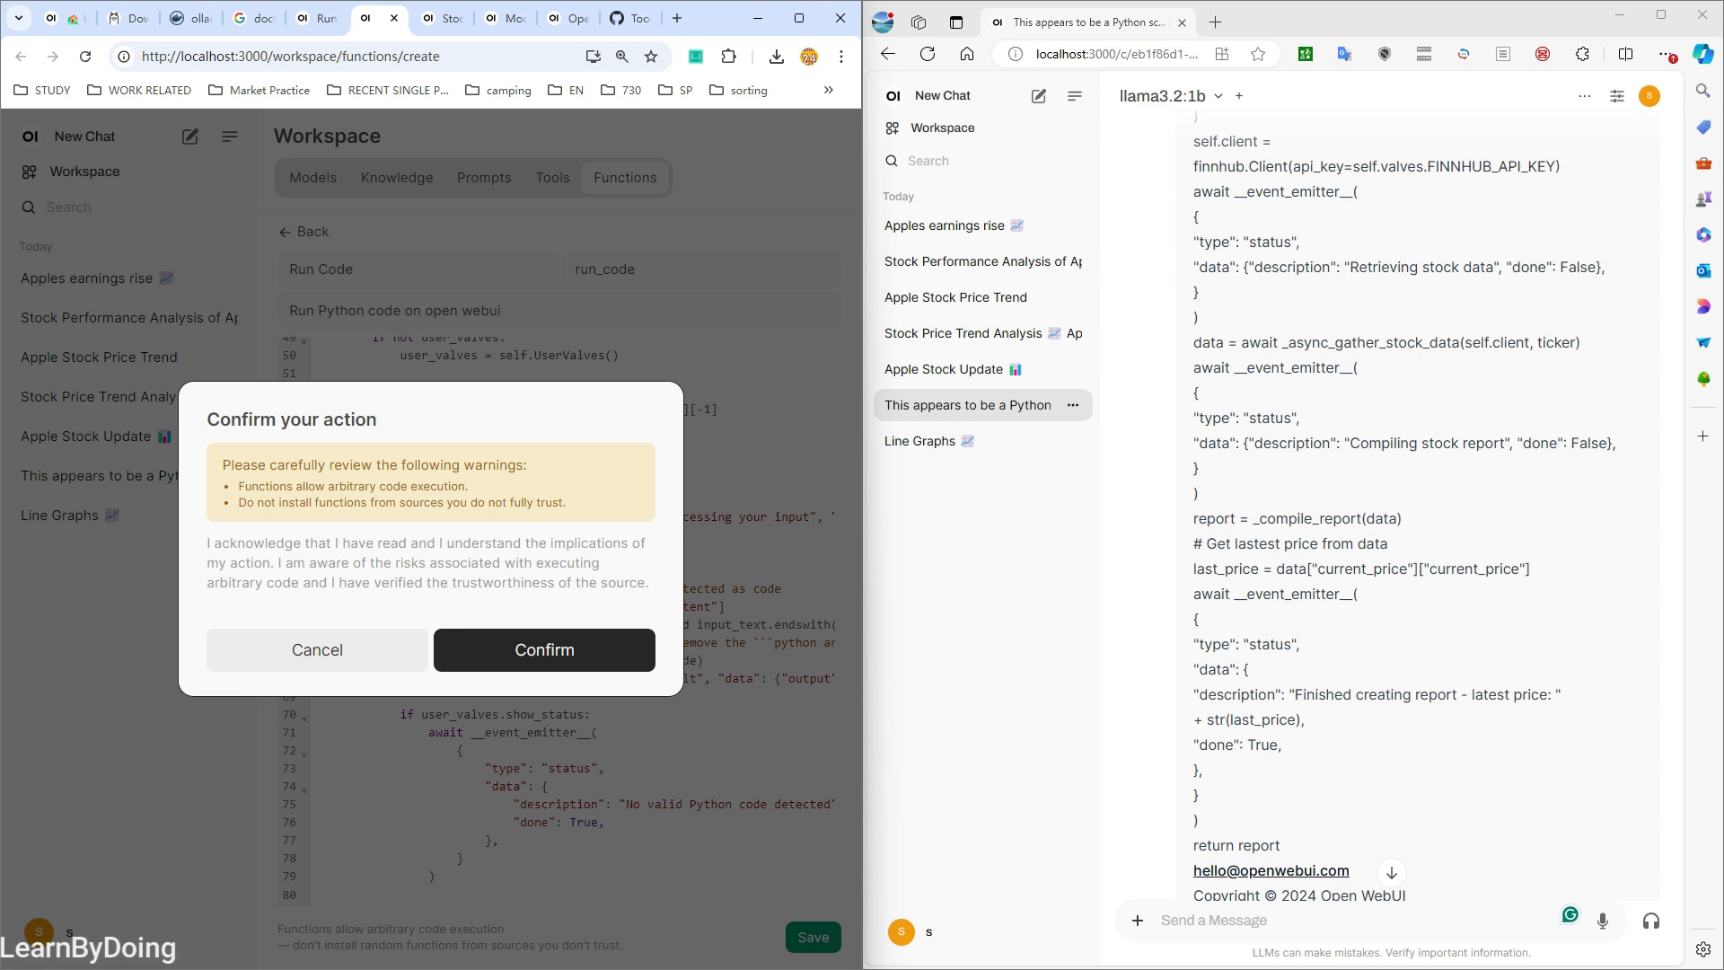
left_click(544, 650)
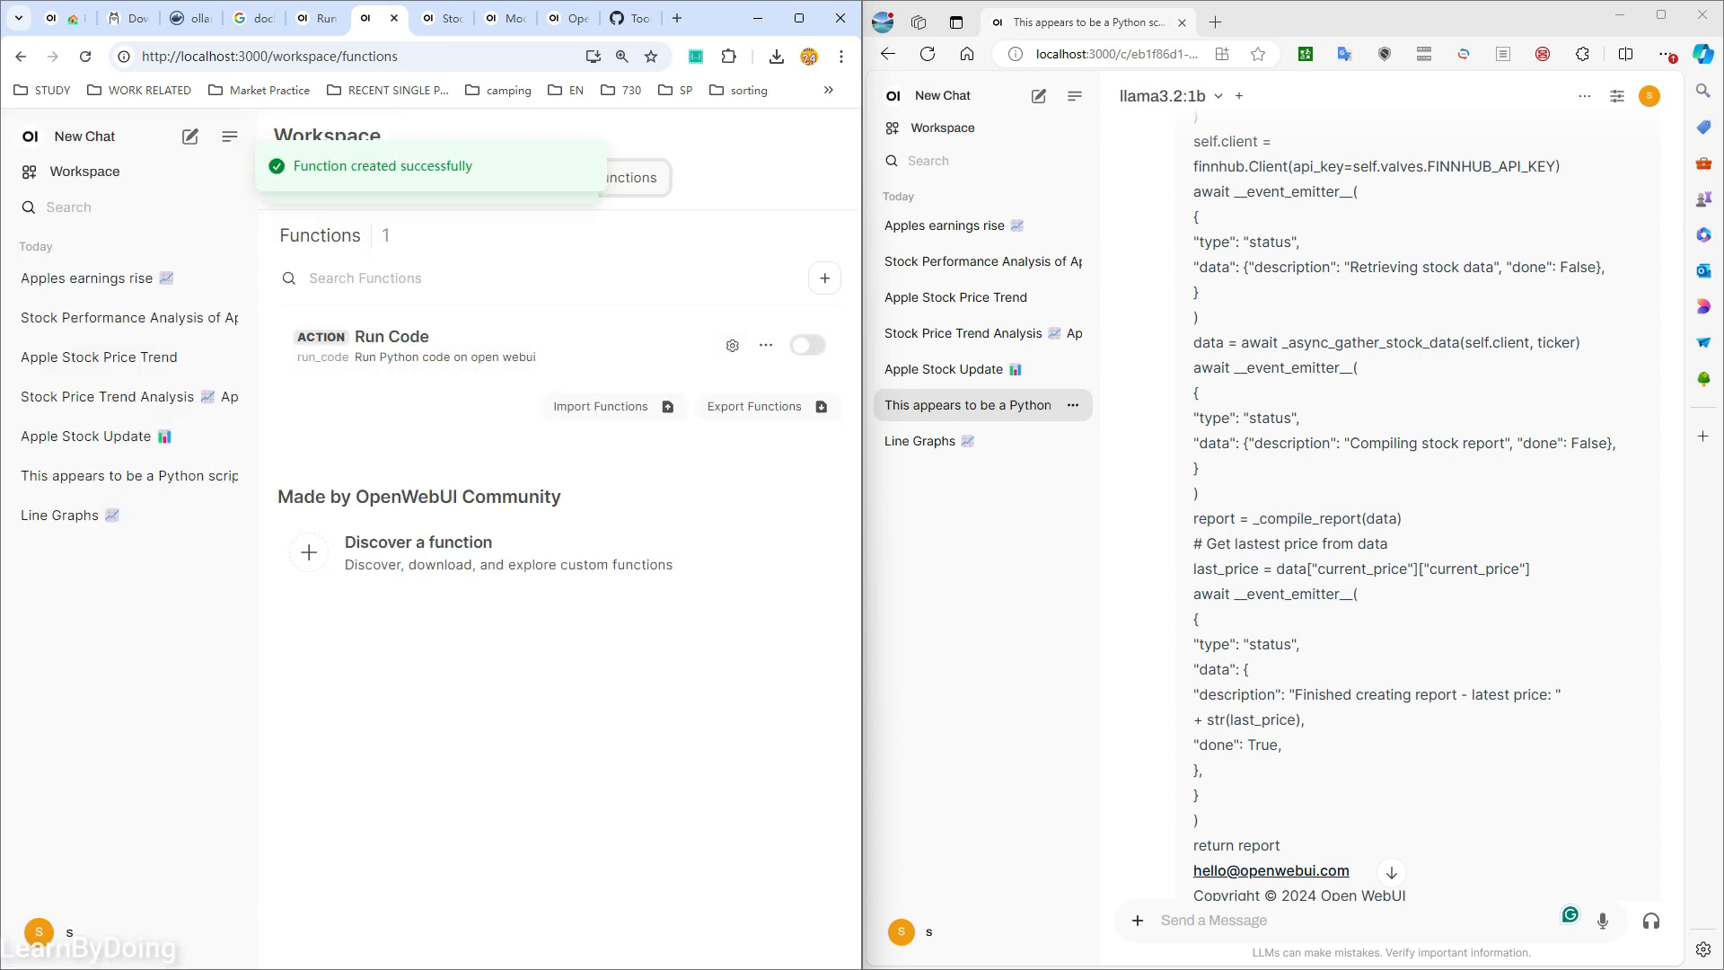
left_click(807, 345)
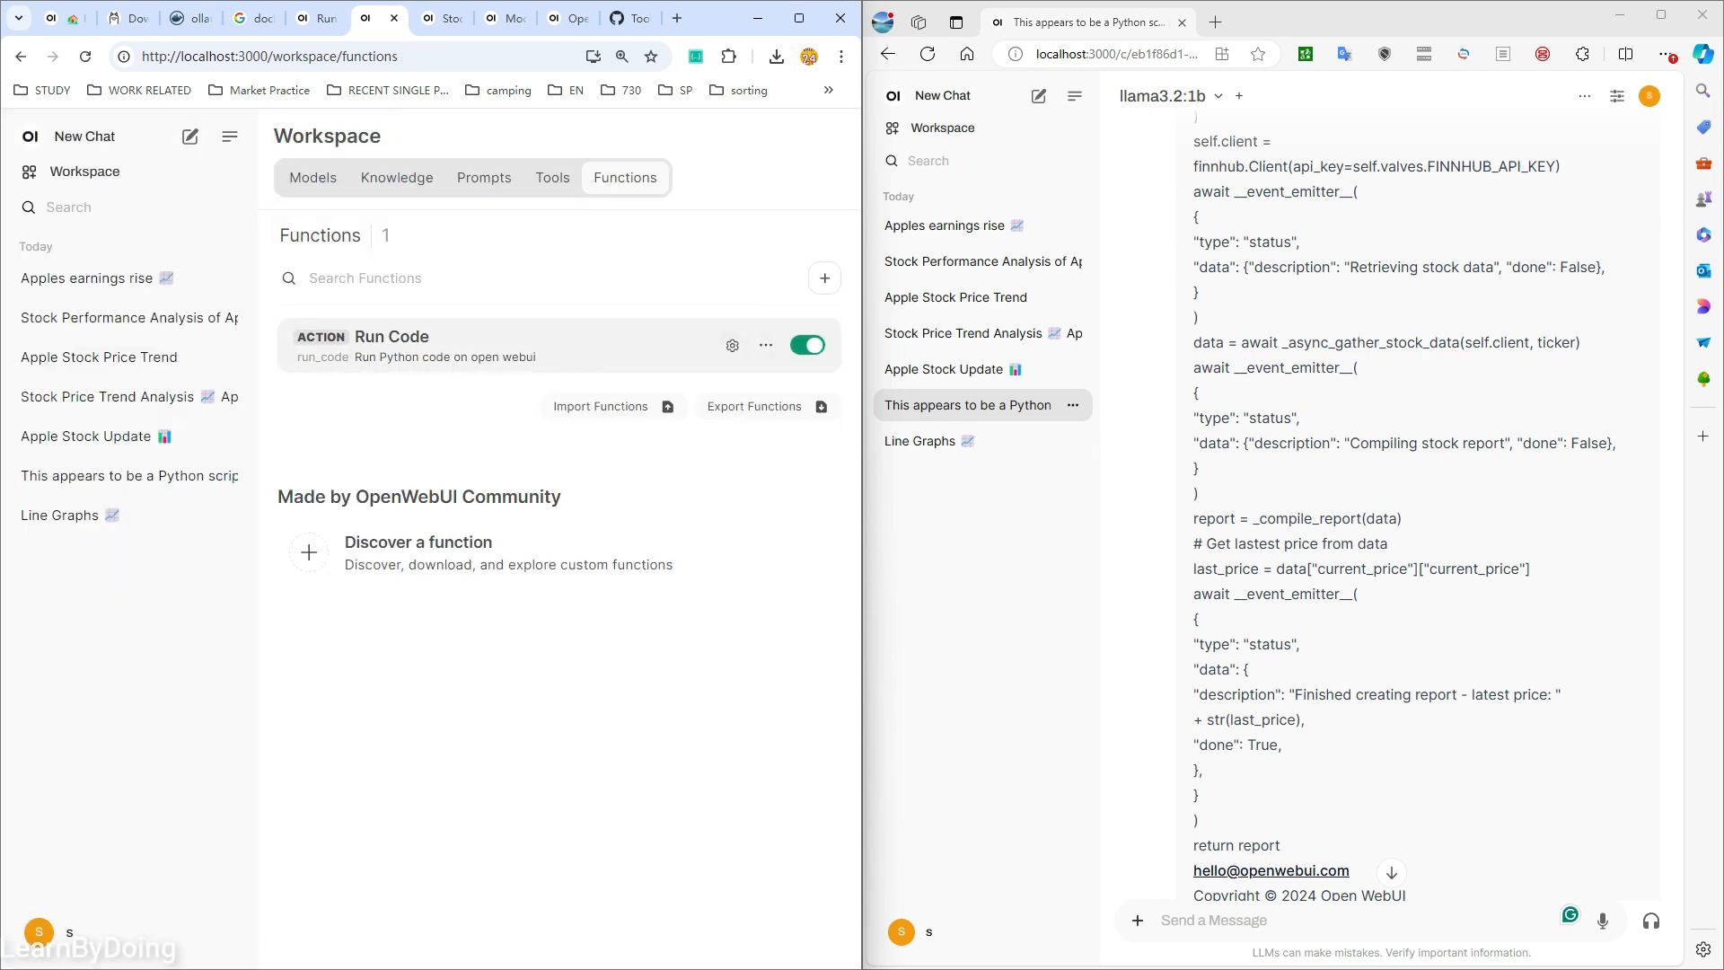
left_click(807, 345)
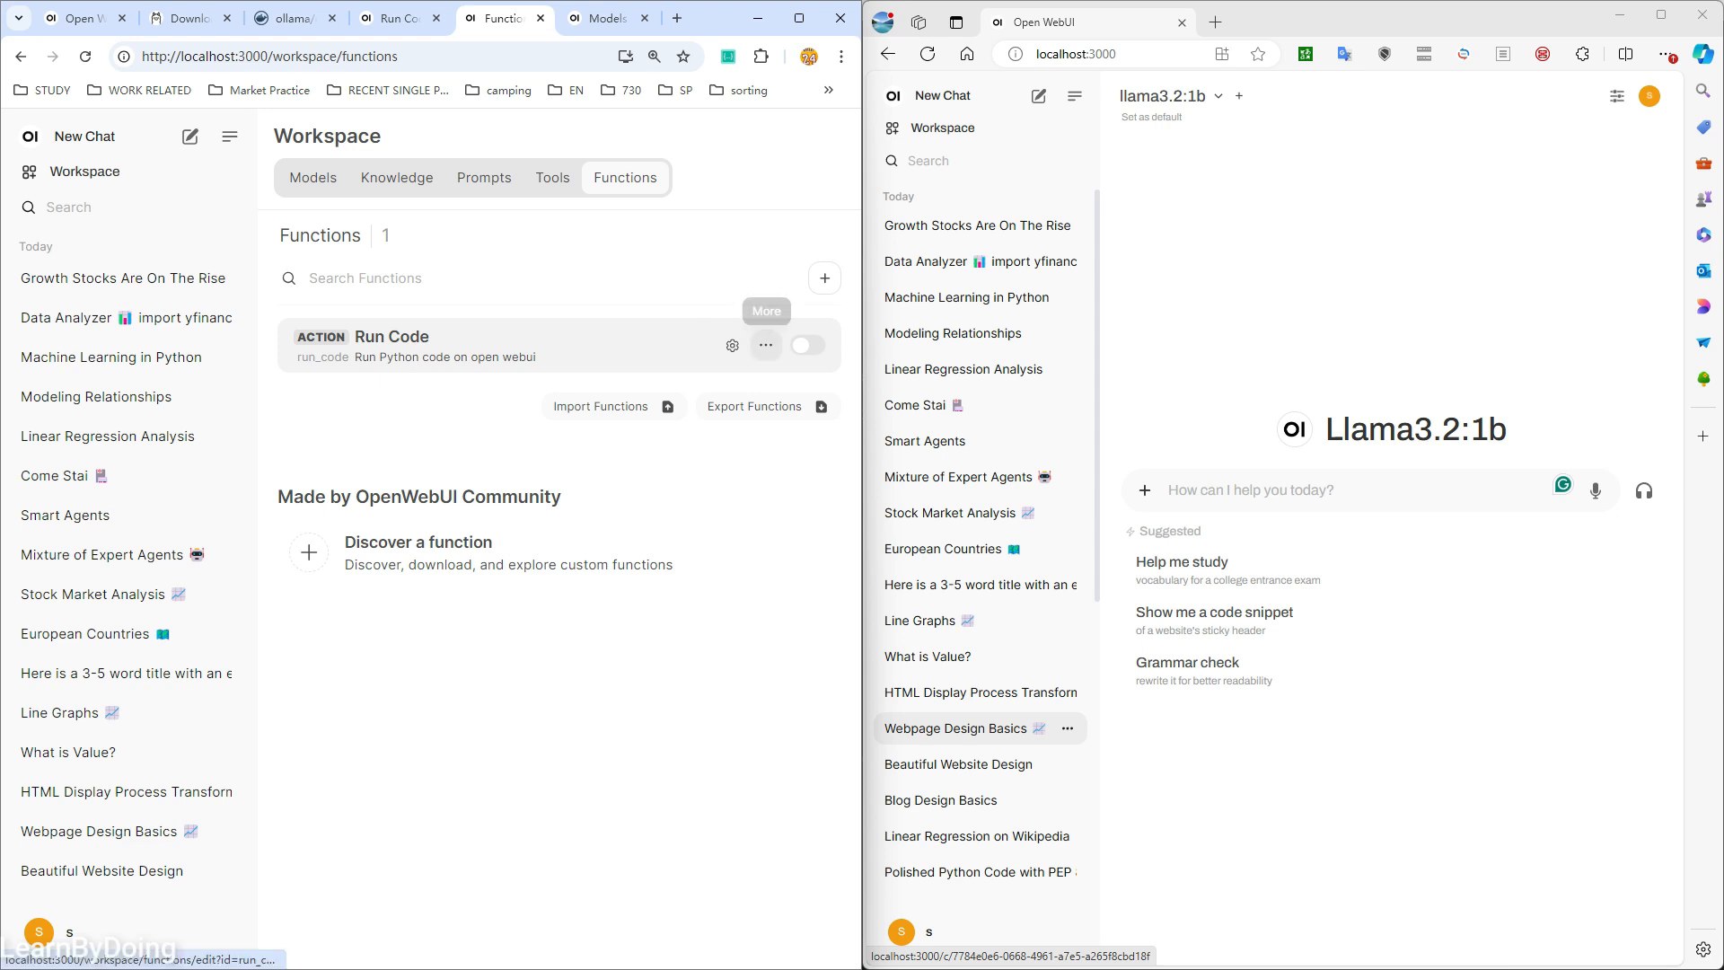
left_click(807, 345)
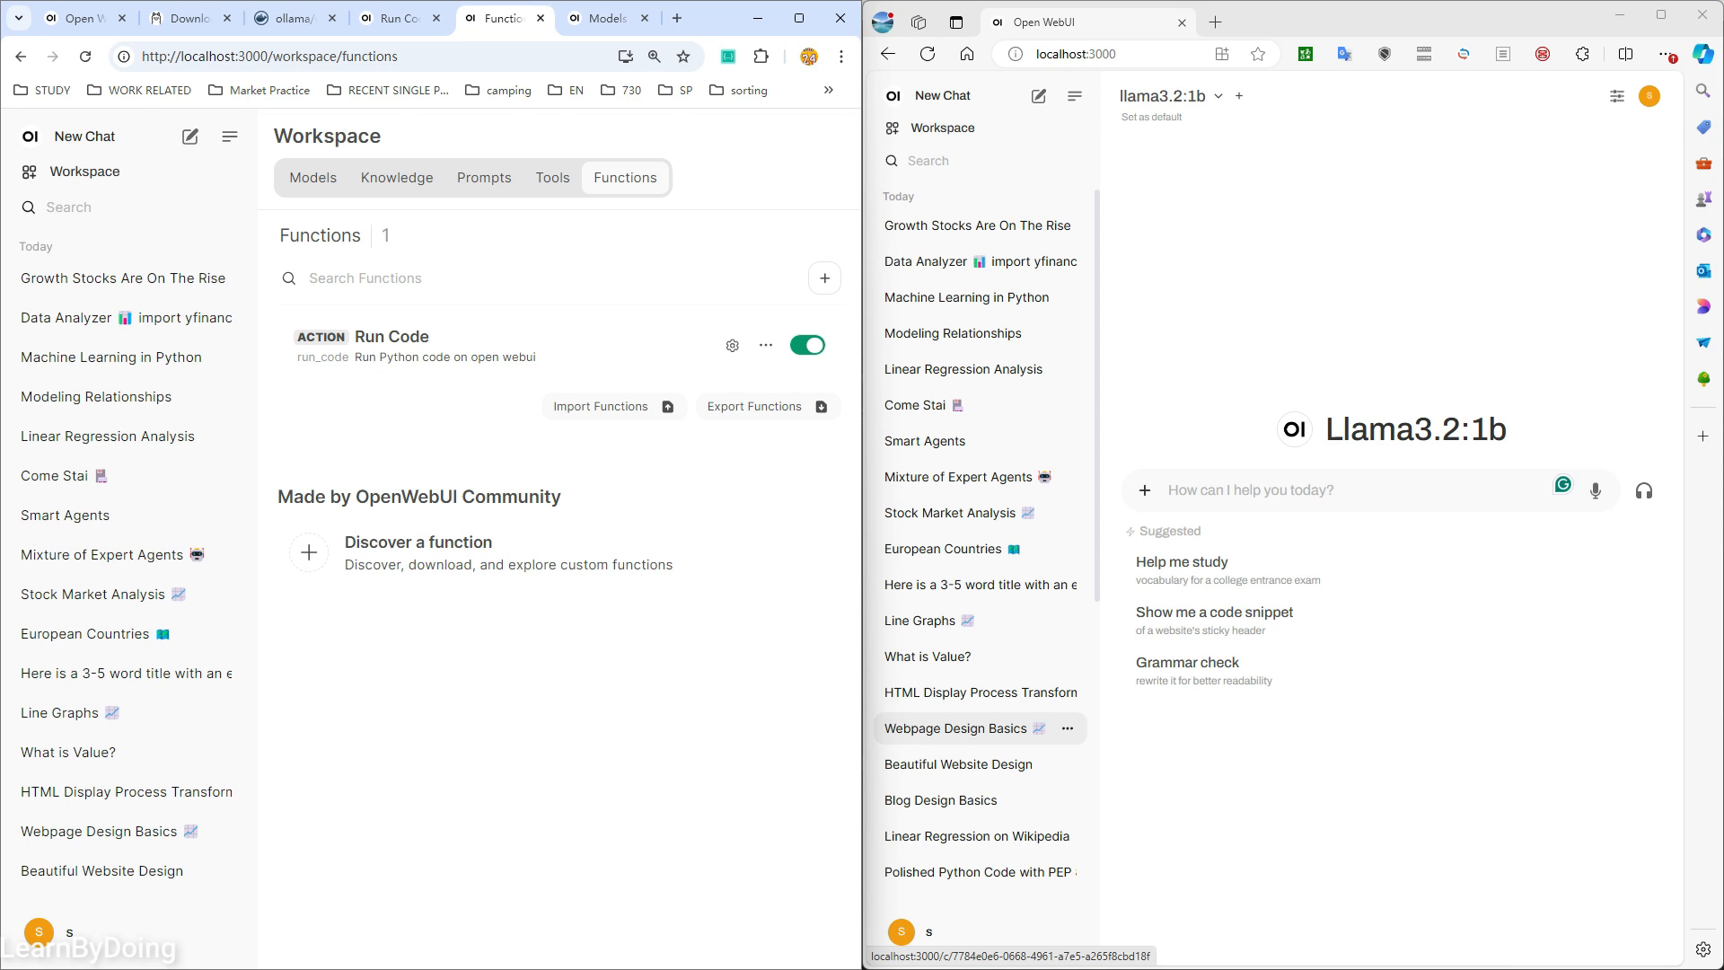
- Reload the chat page and ask llama3.2:1b to "write a simple sample code to display barchart"
key("F5")
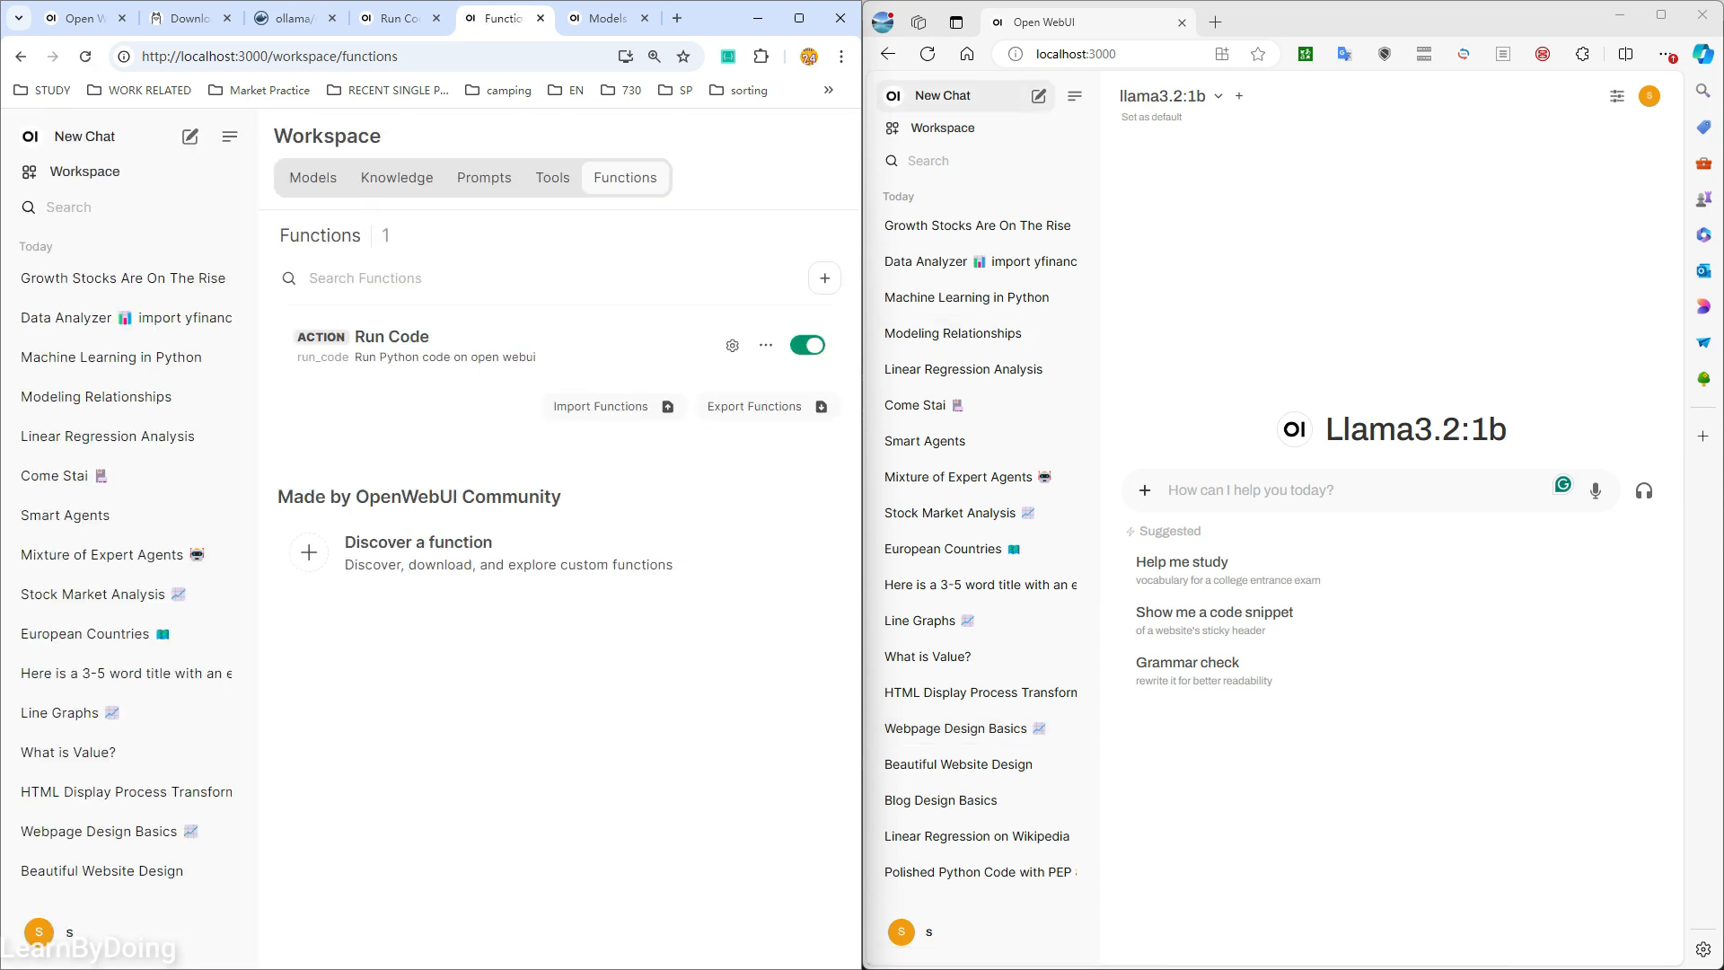
left_click(928, 53)
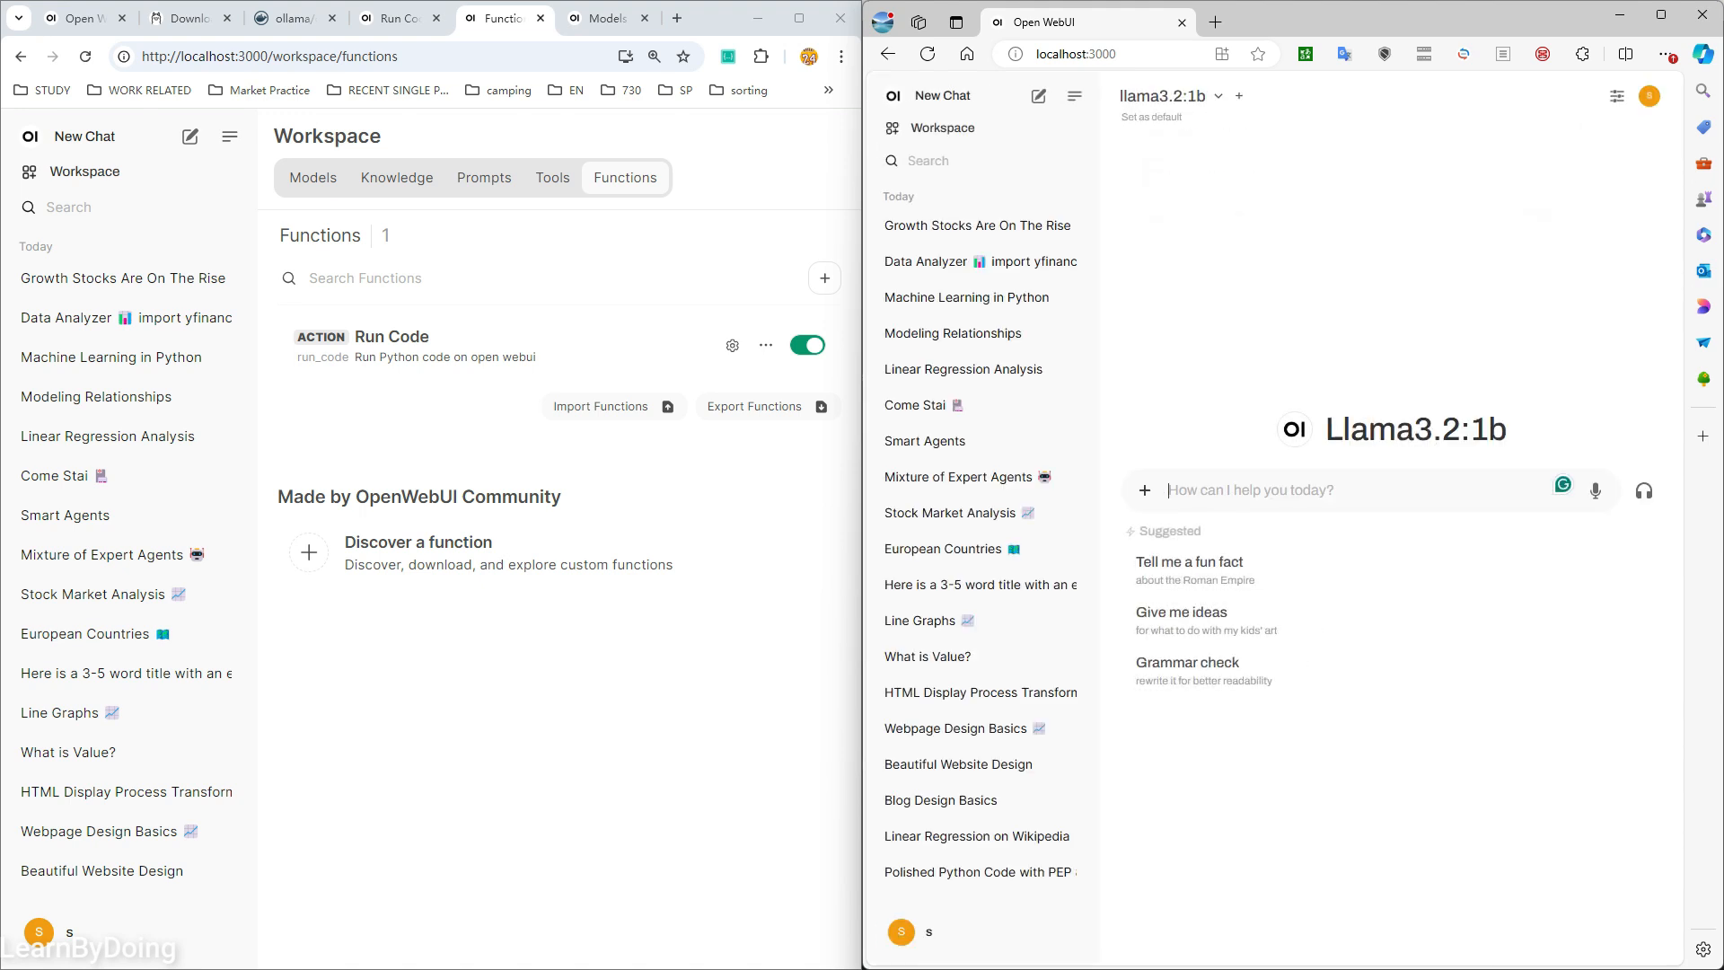
type("r")
type("rit")
type("e a simp")
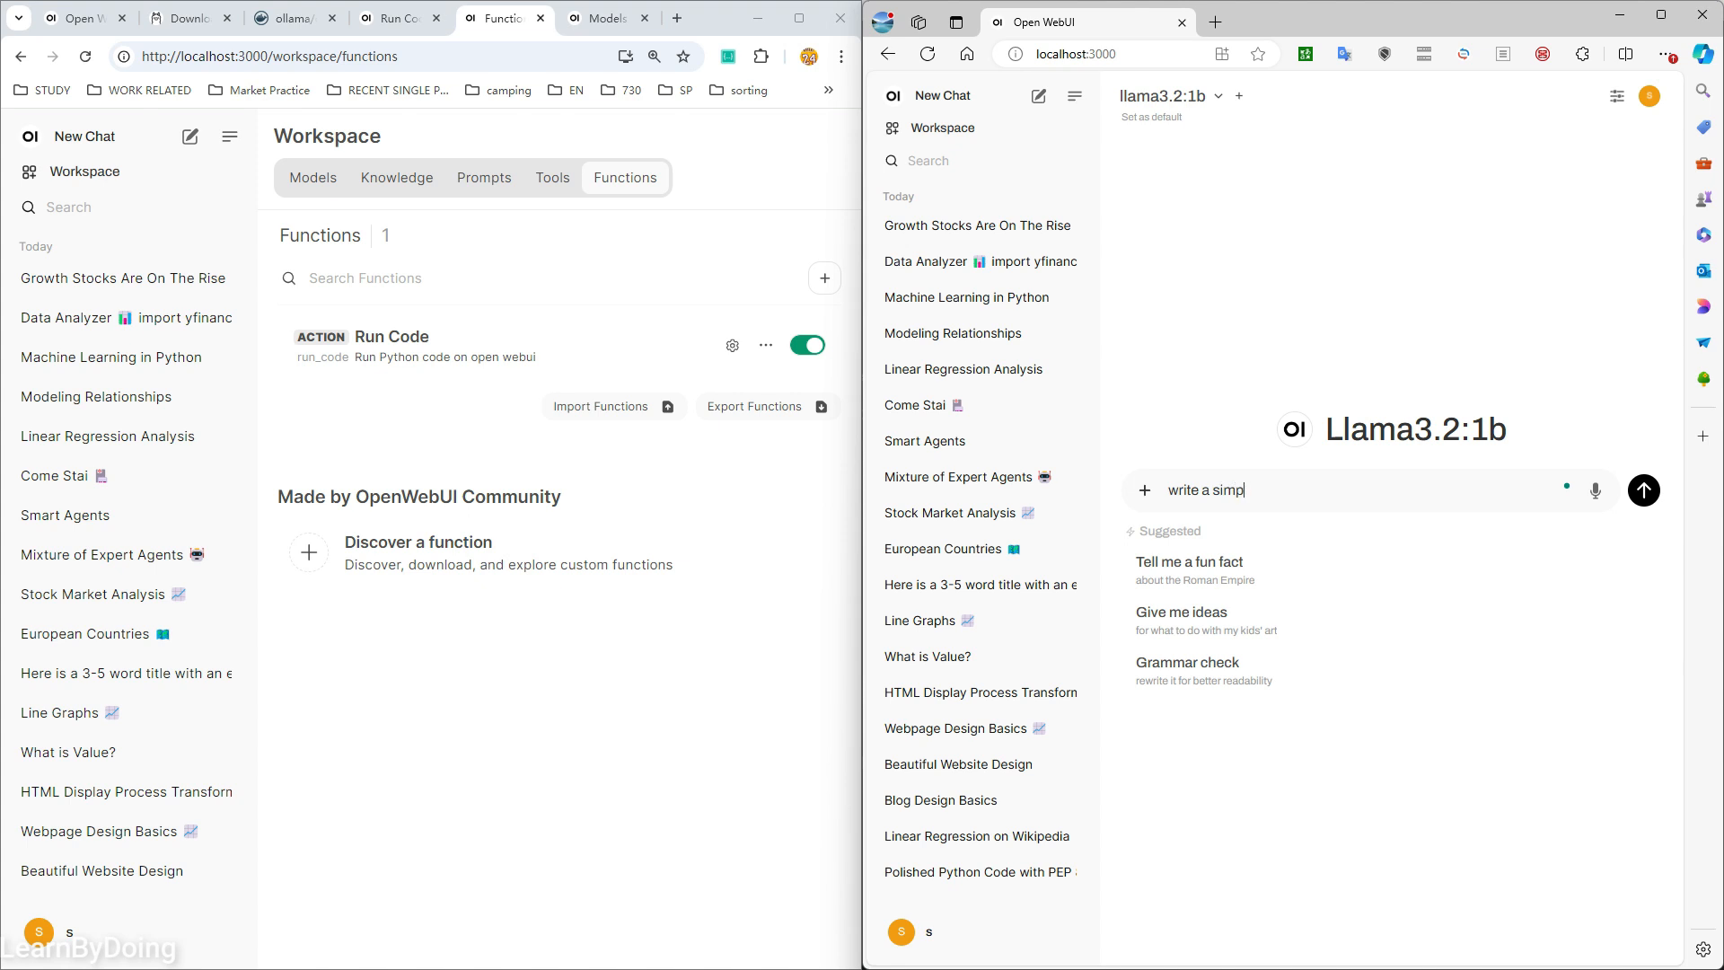
type("le sample code to display barchart")
key("Return")
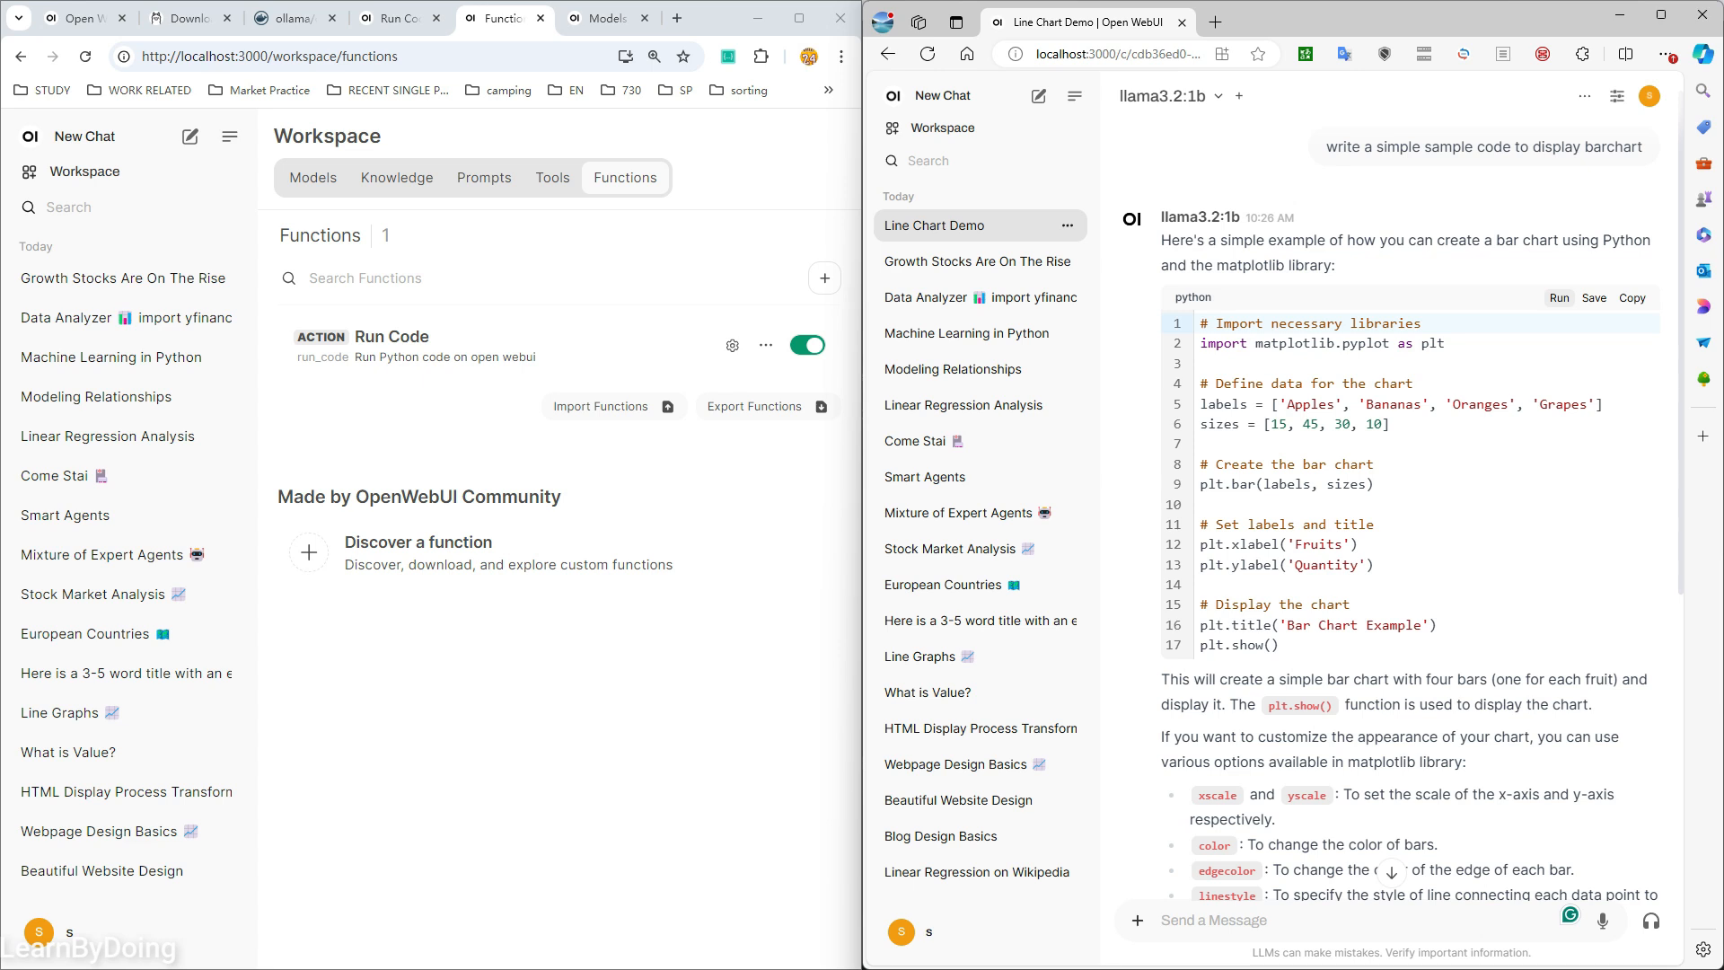
- Disable the Run Code function, reload both pages, and compare the actions offered with the bar chart answer
scroll(1423, 504, "down", 5)
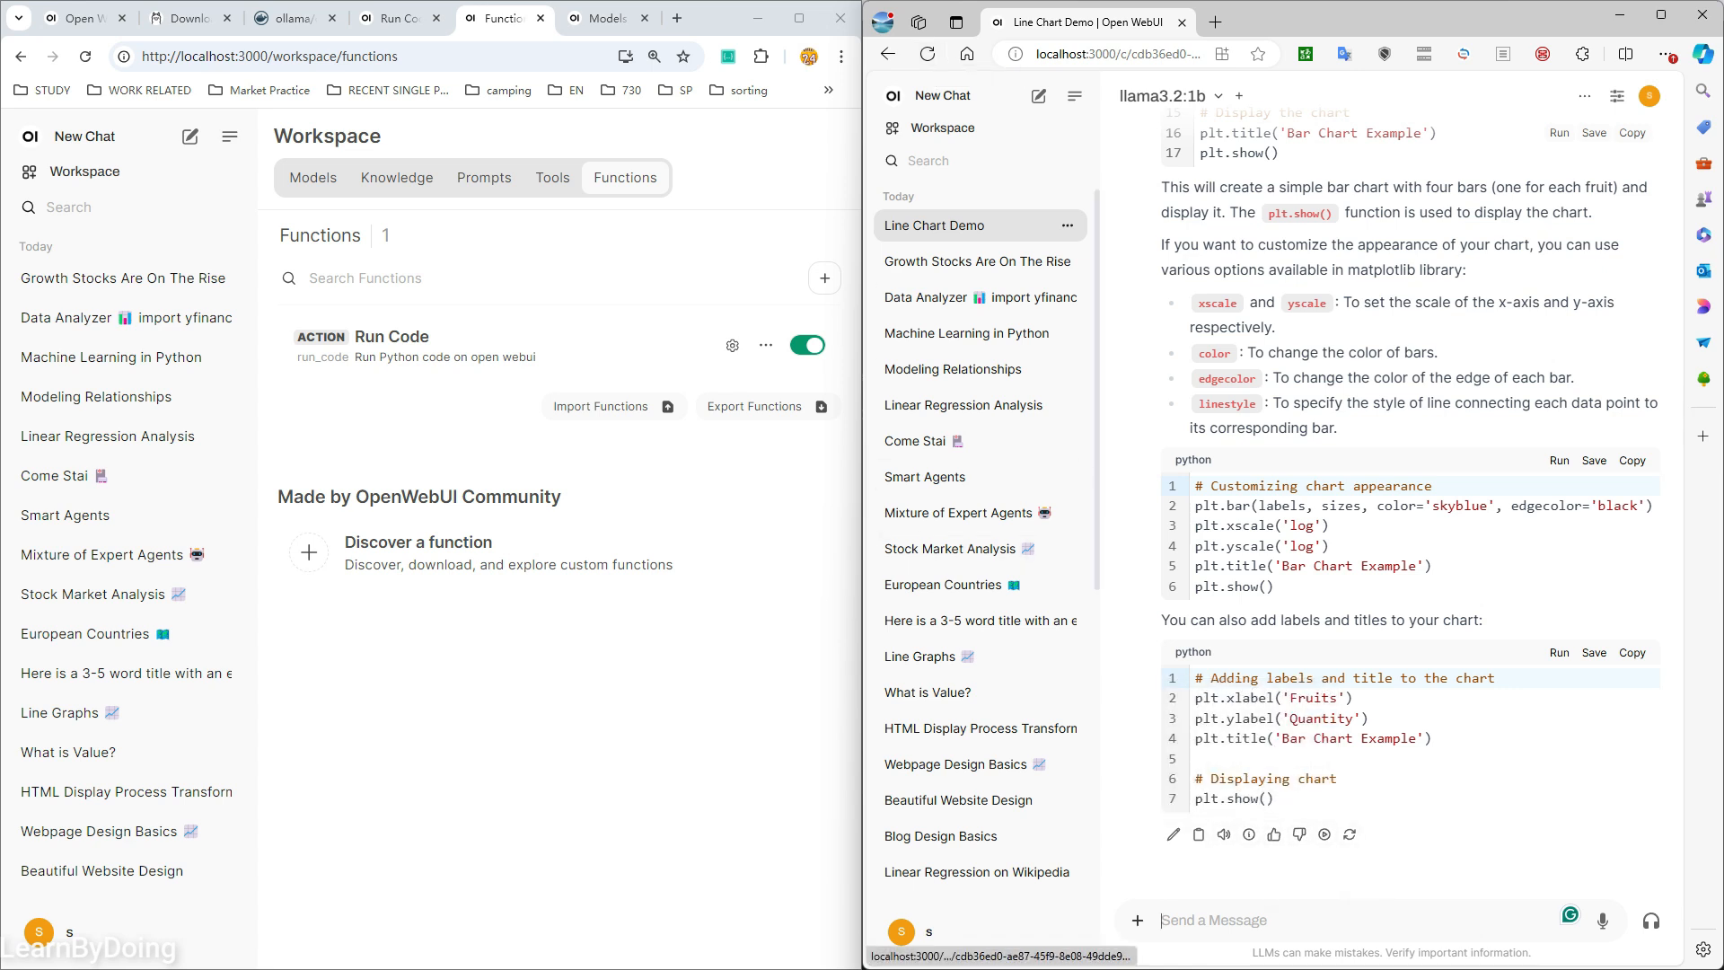
left_click(928, 54)
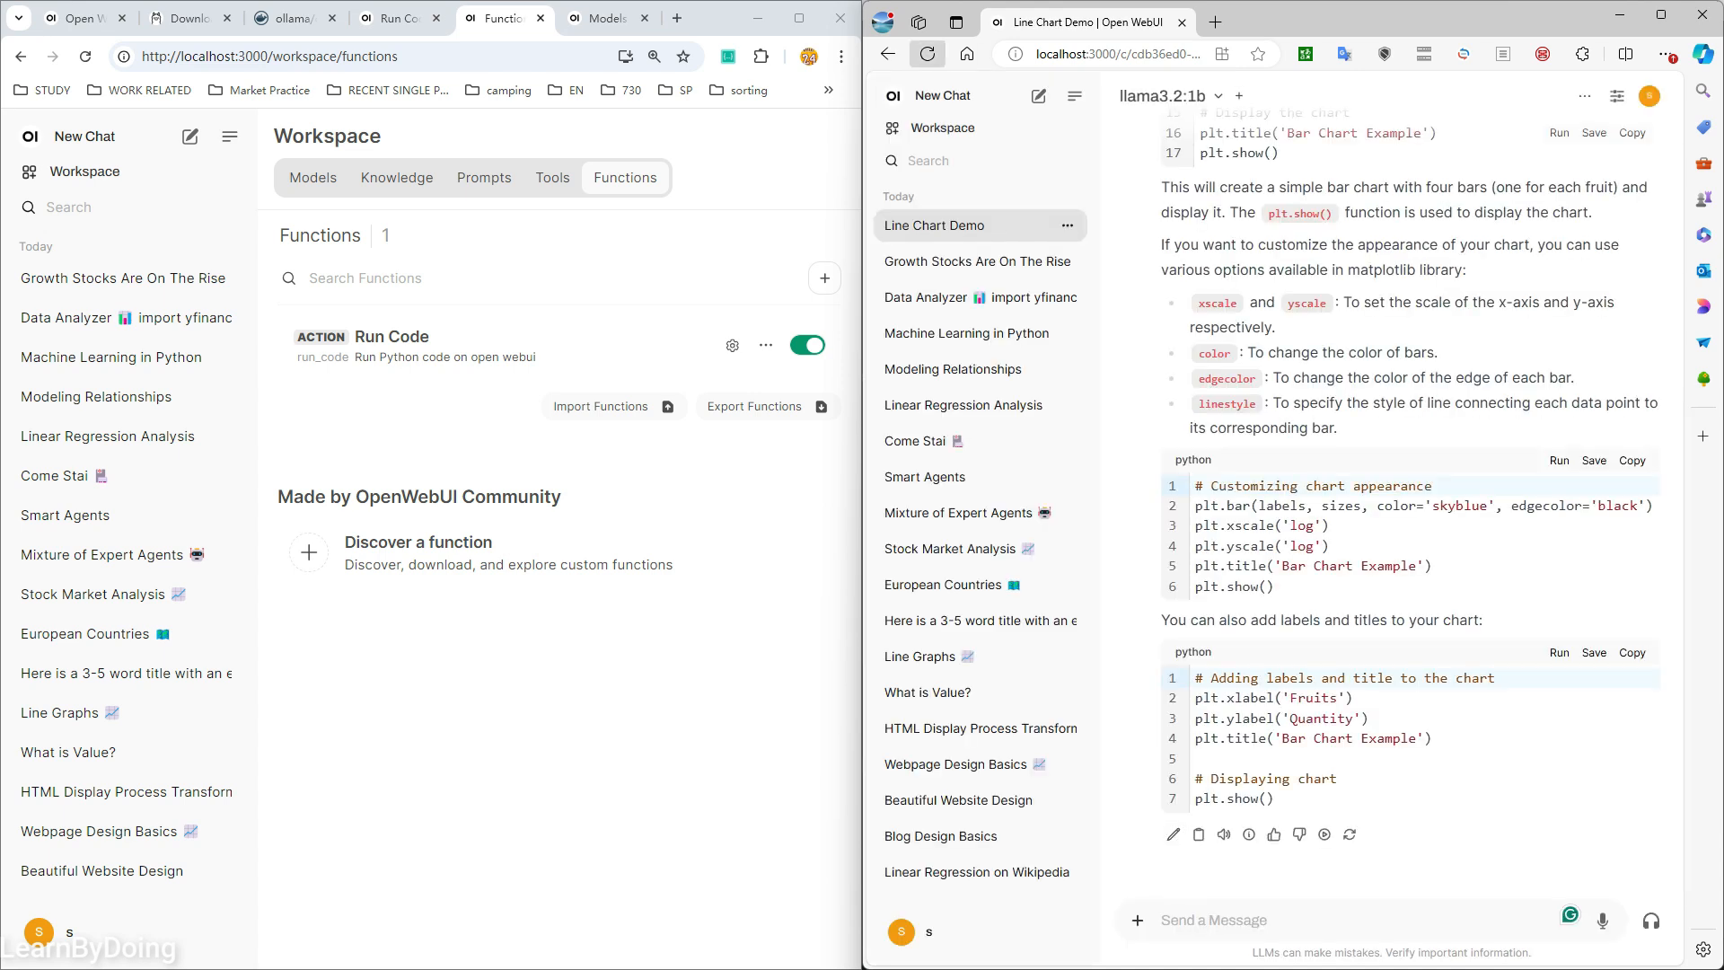
left_click(807, 345)
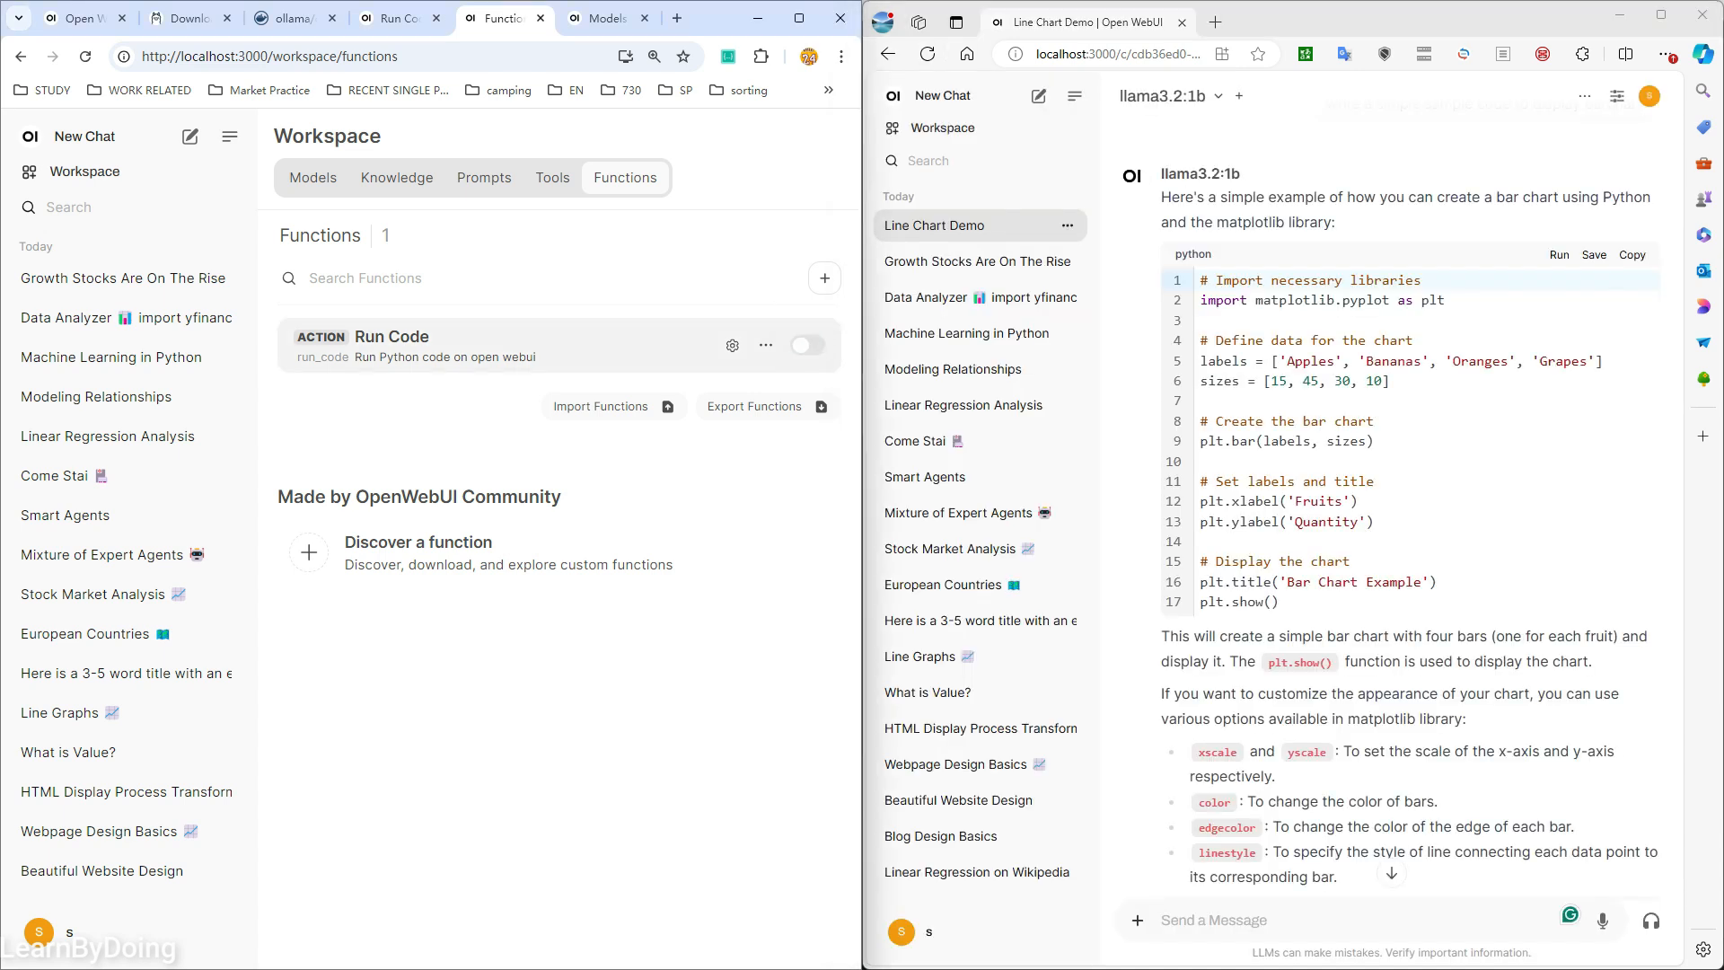
left_click(928, 54)
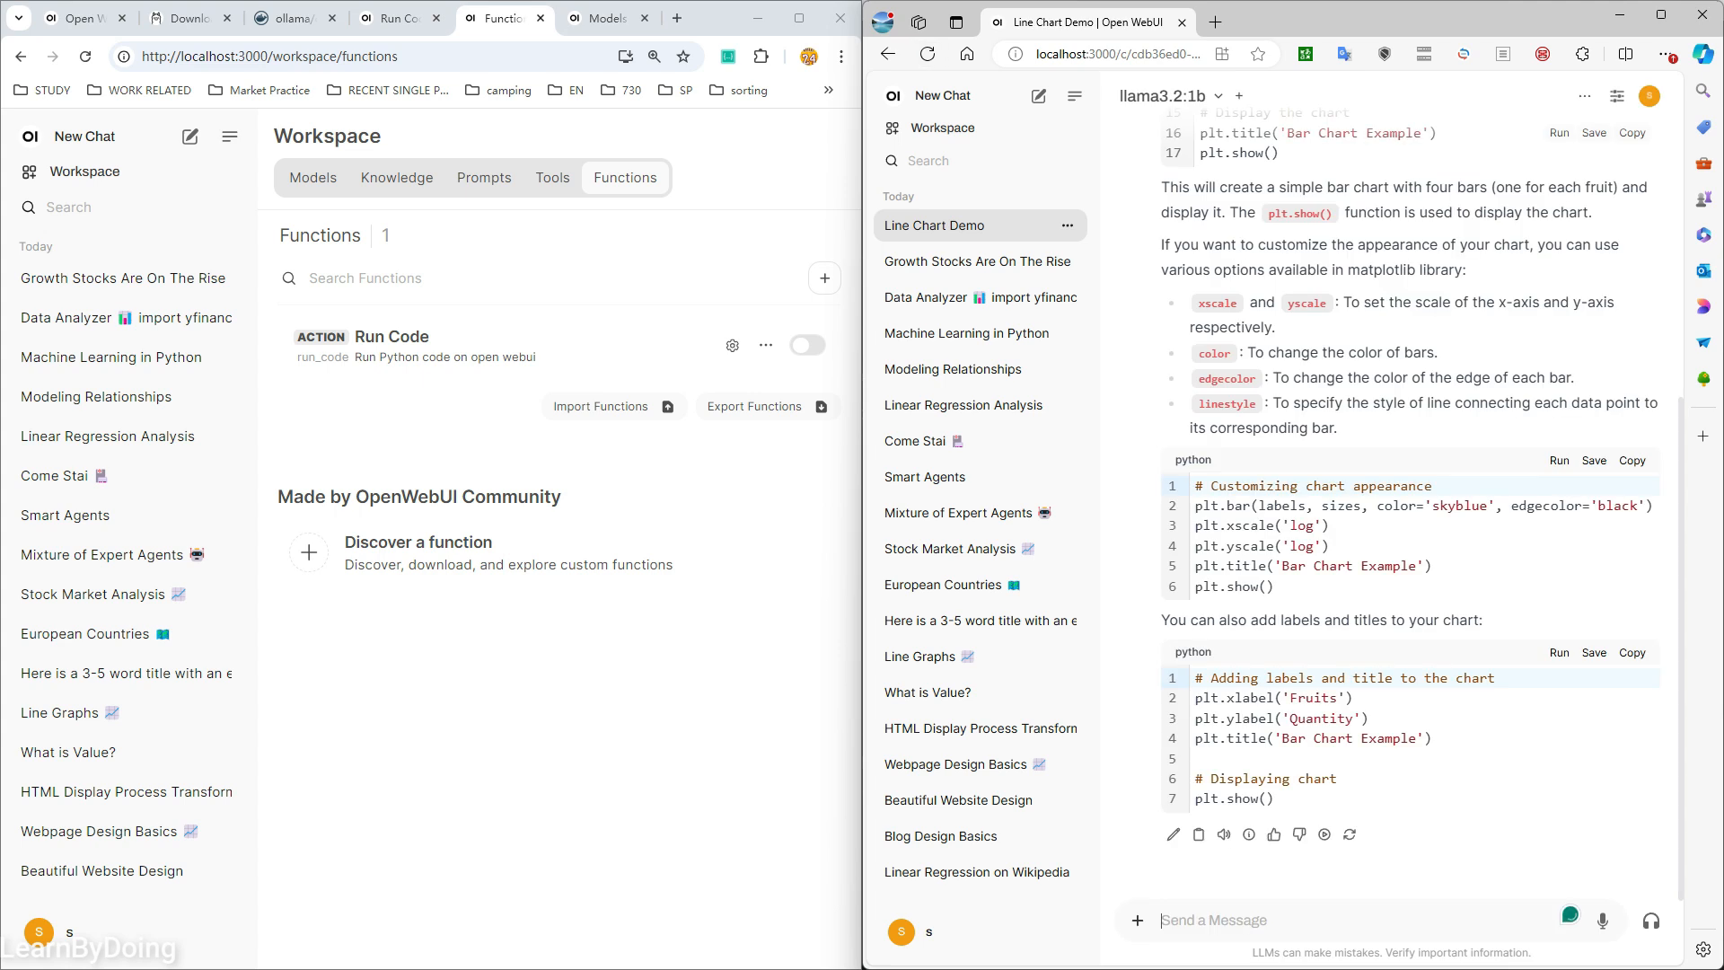
left_click(928, 54)
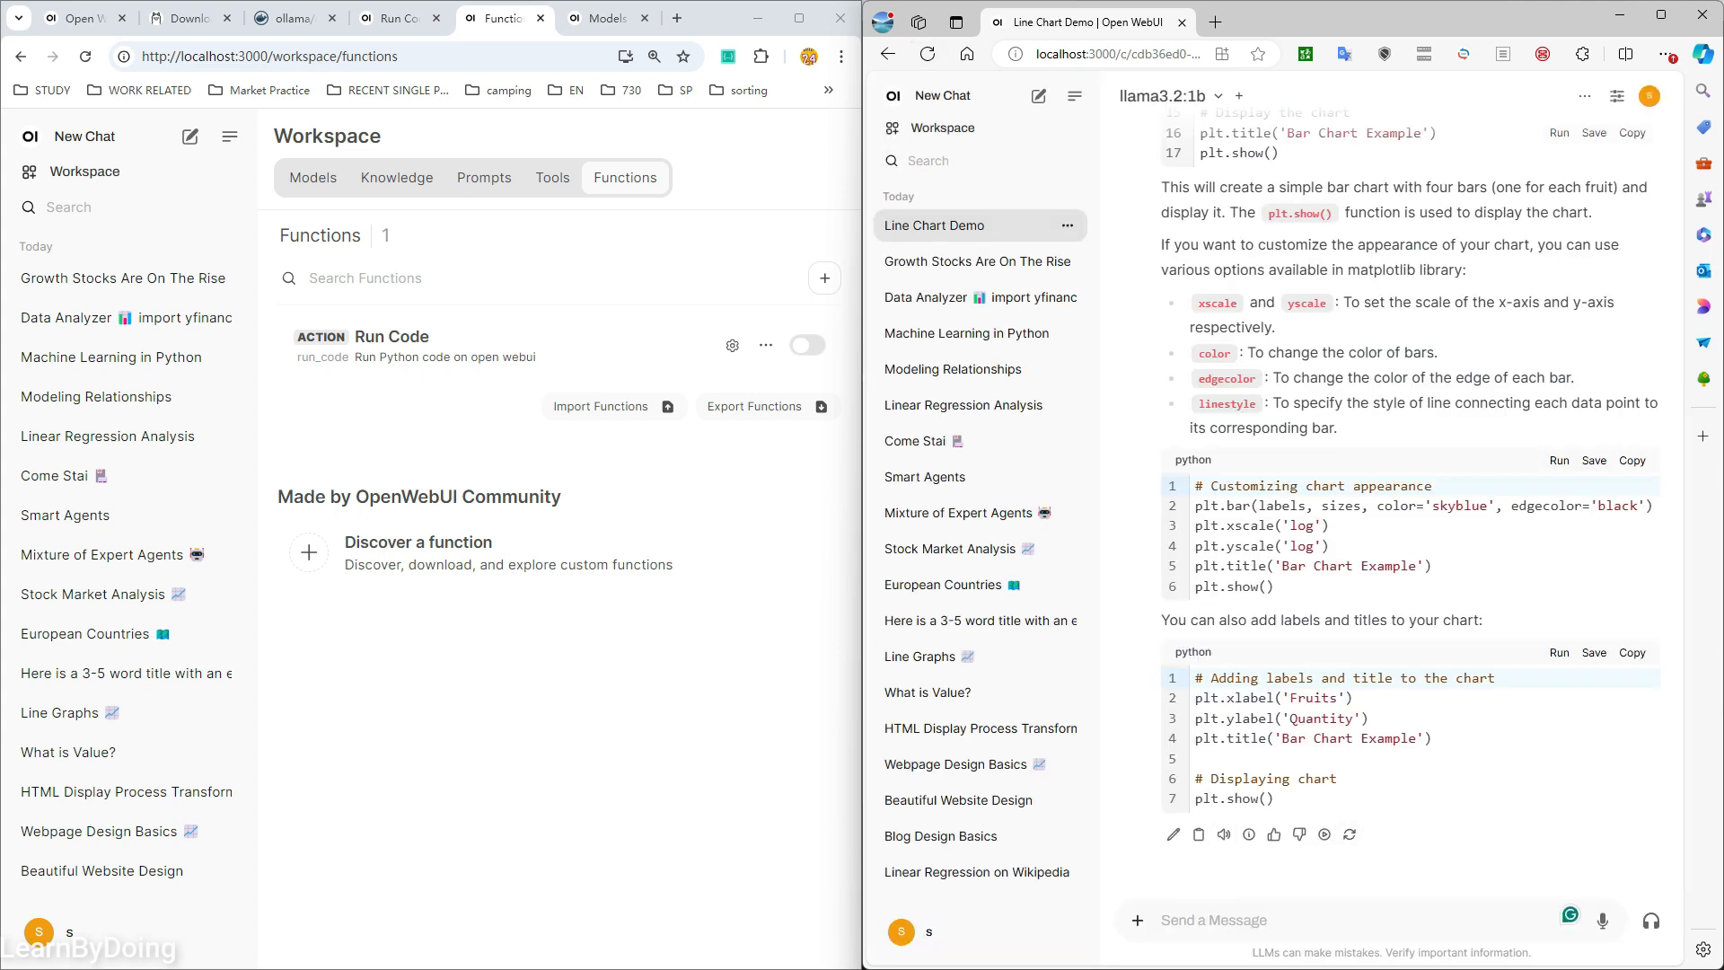
left_click(85, 56)
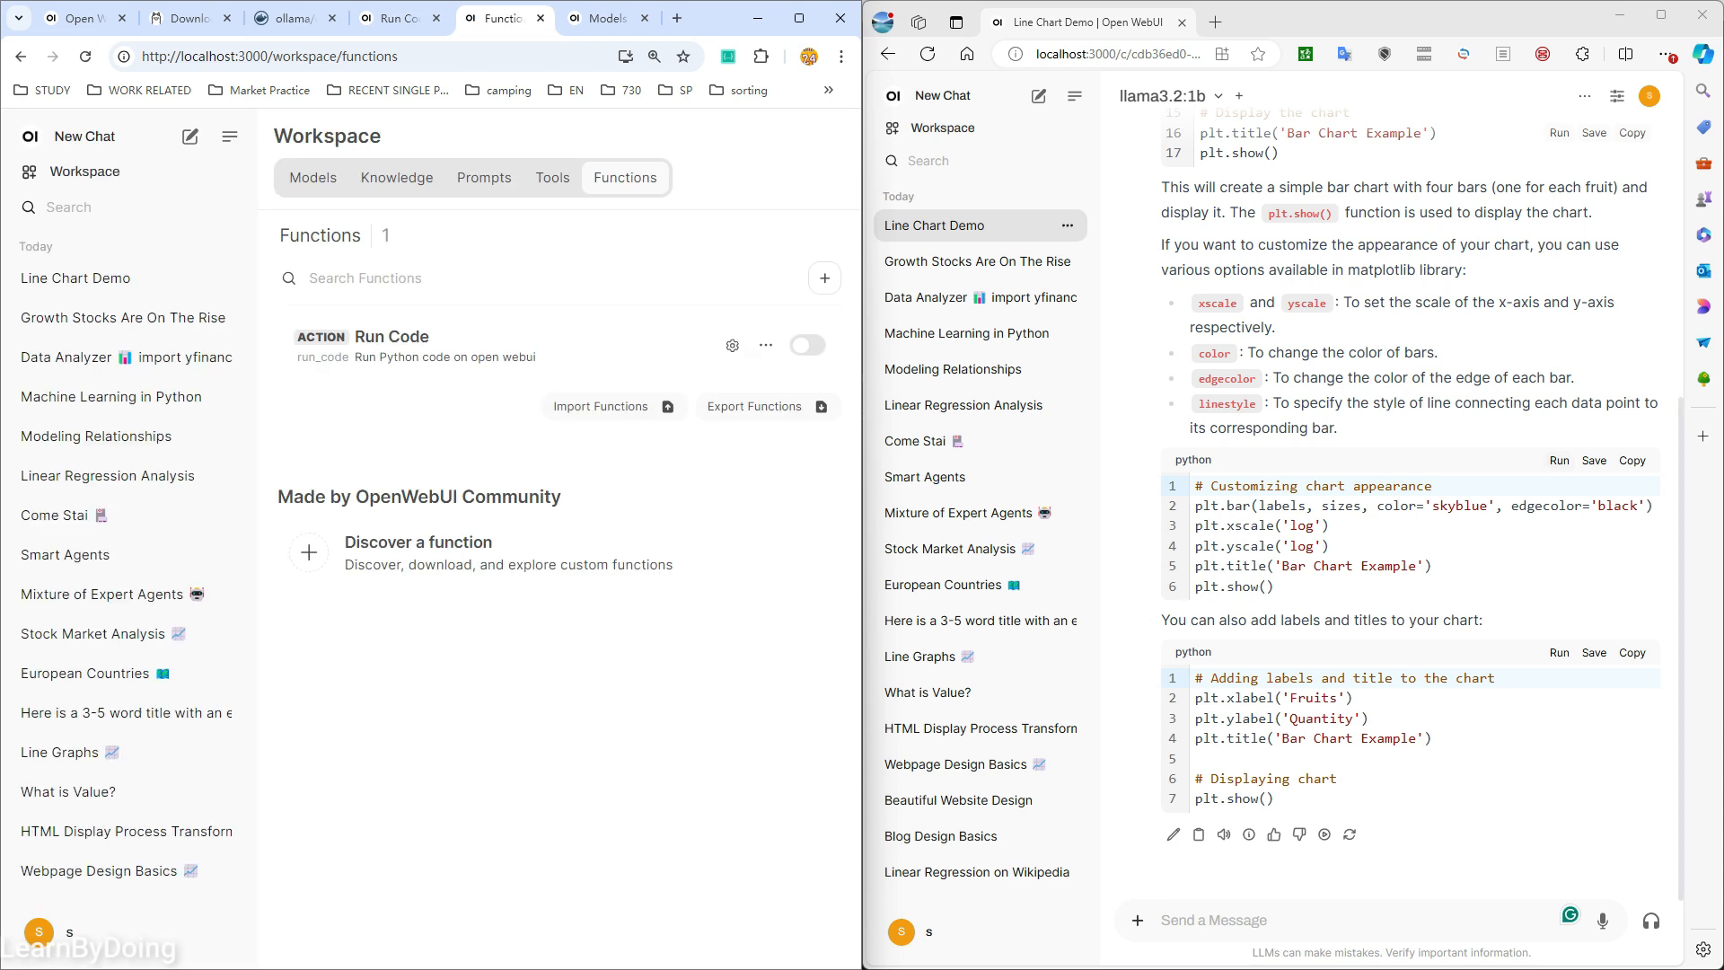
left_click(928, 54)
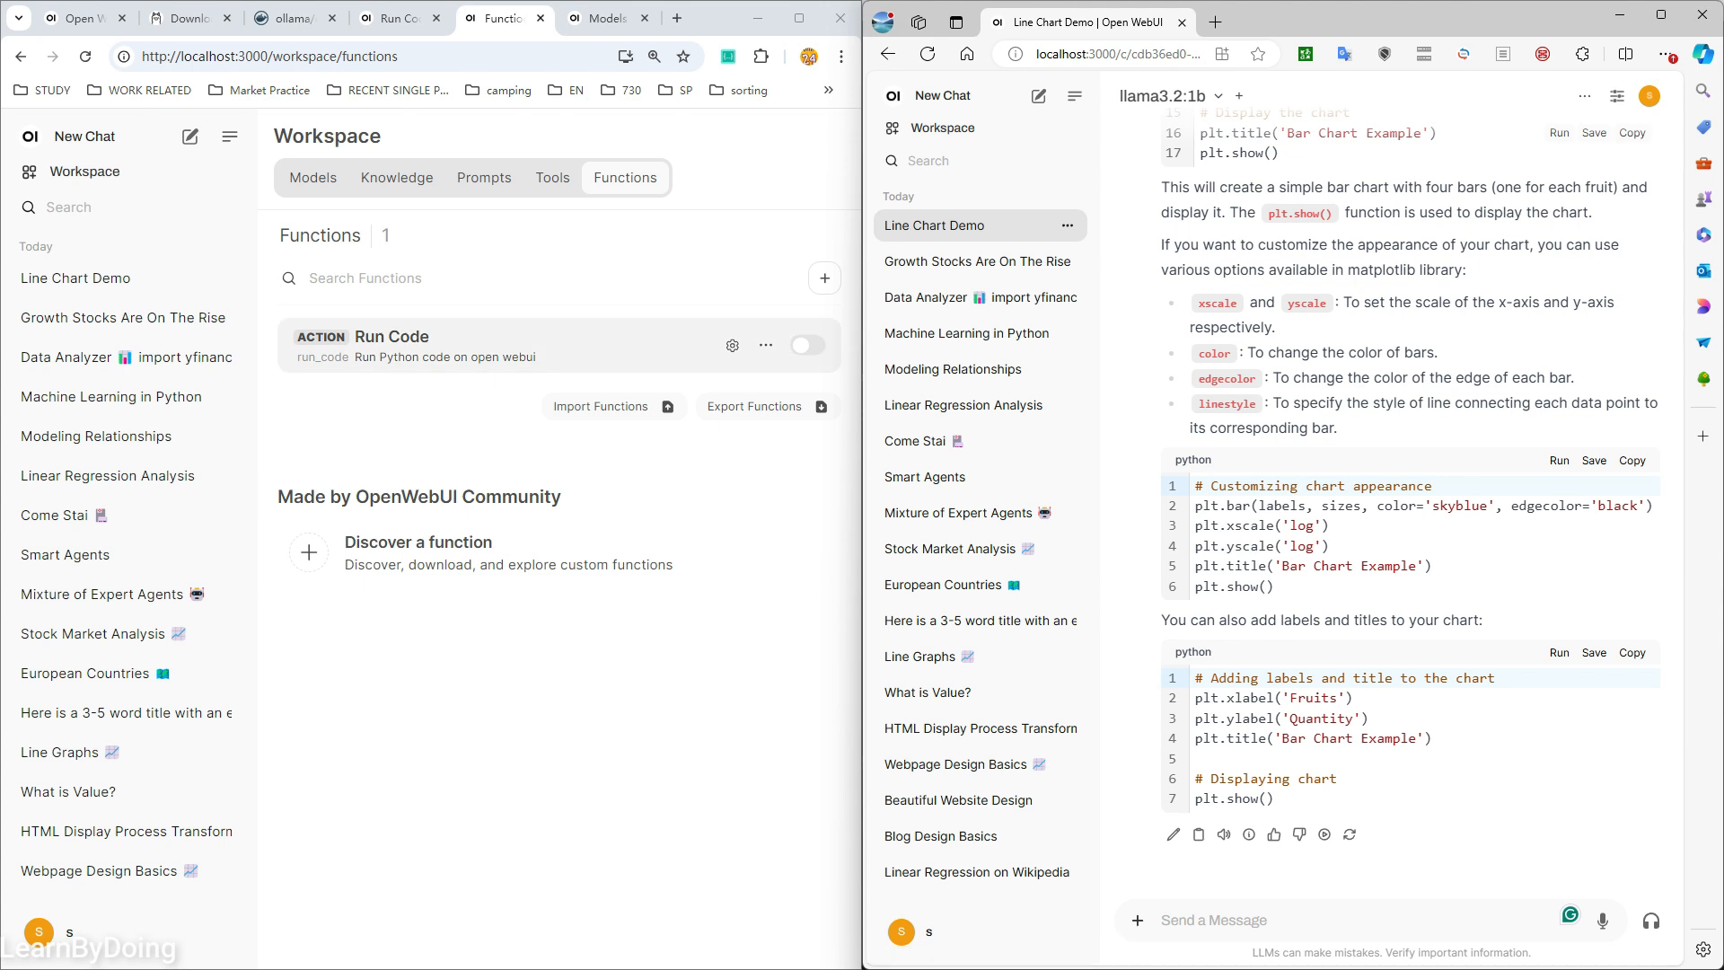
scroll(1347, 808, "up", 5)
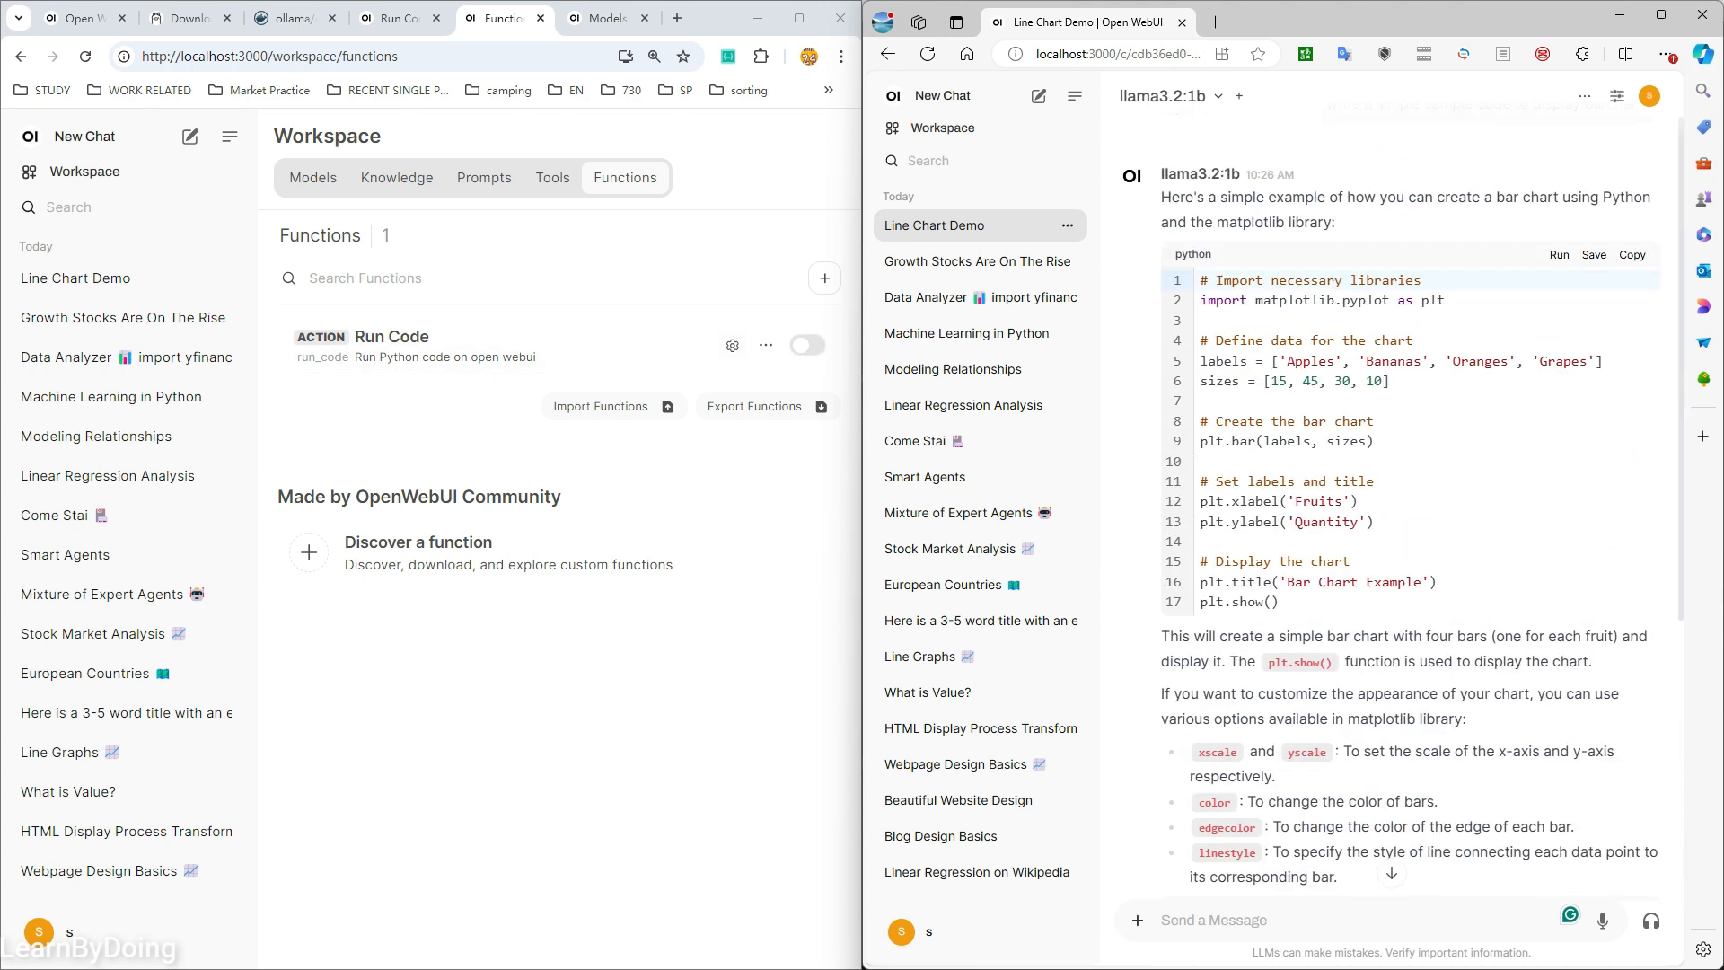
scroll(1560, 298, "down", 3)
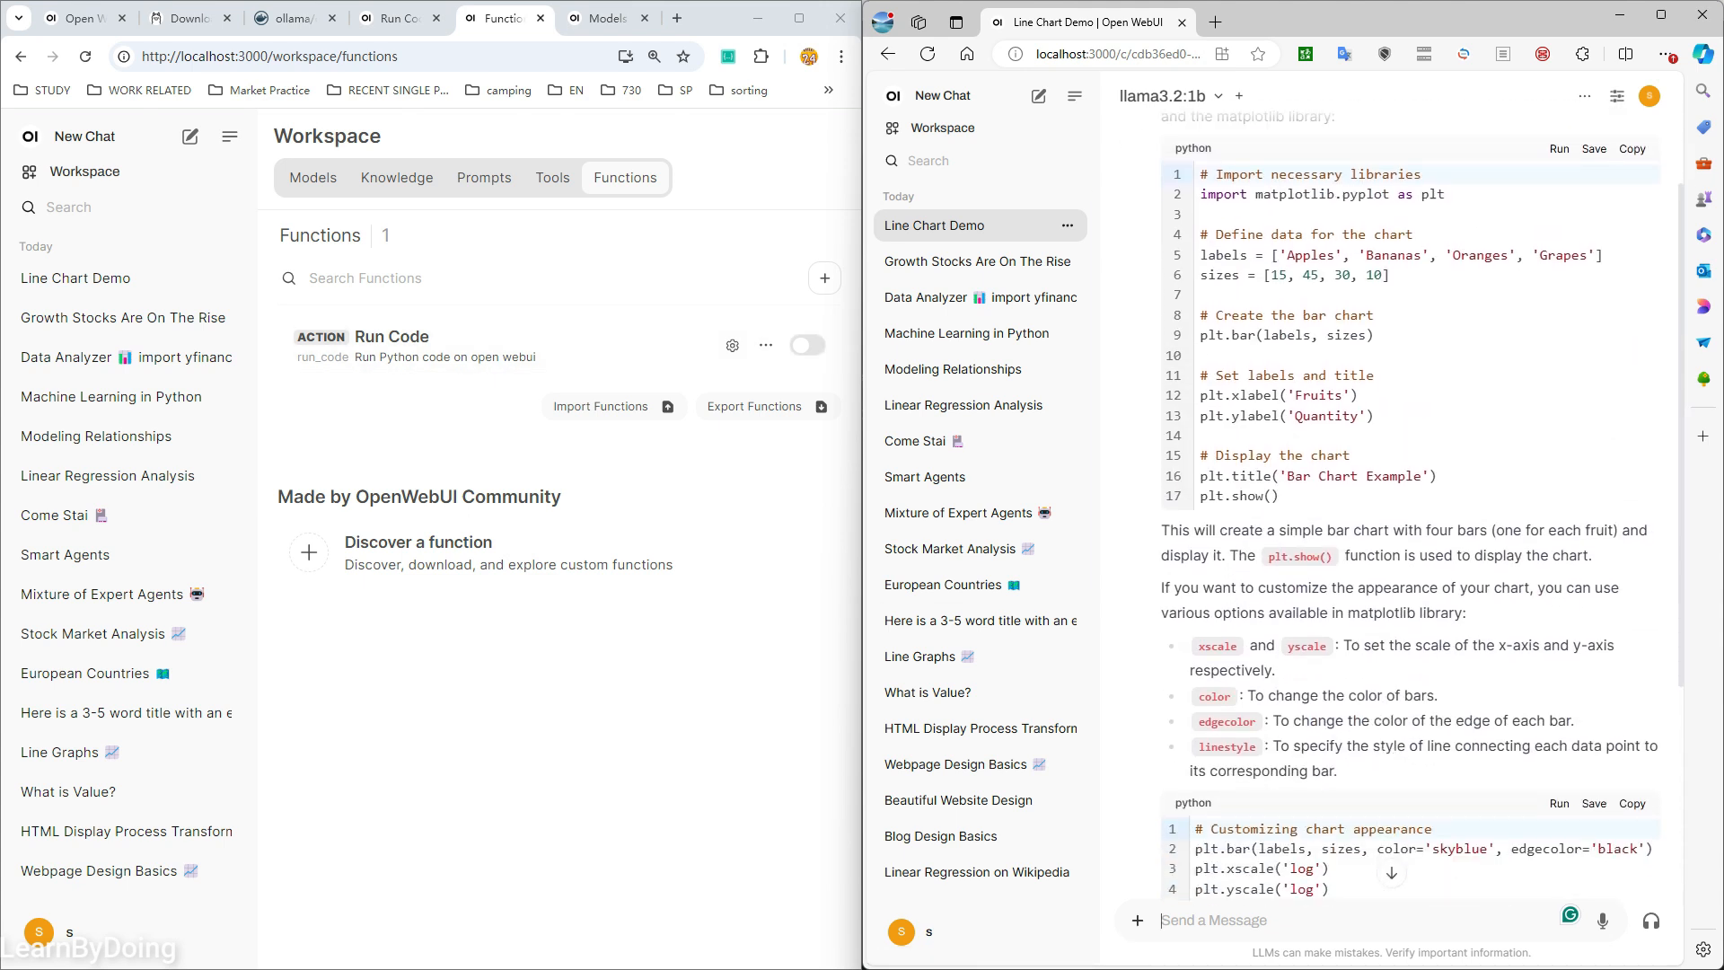
scroll(1560, 297, "up", 3)
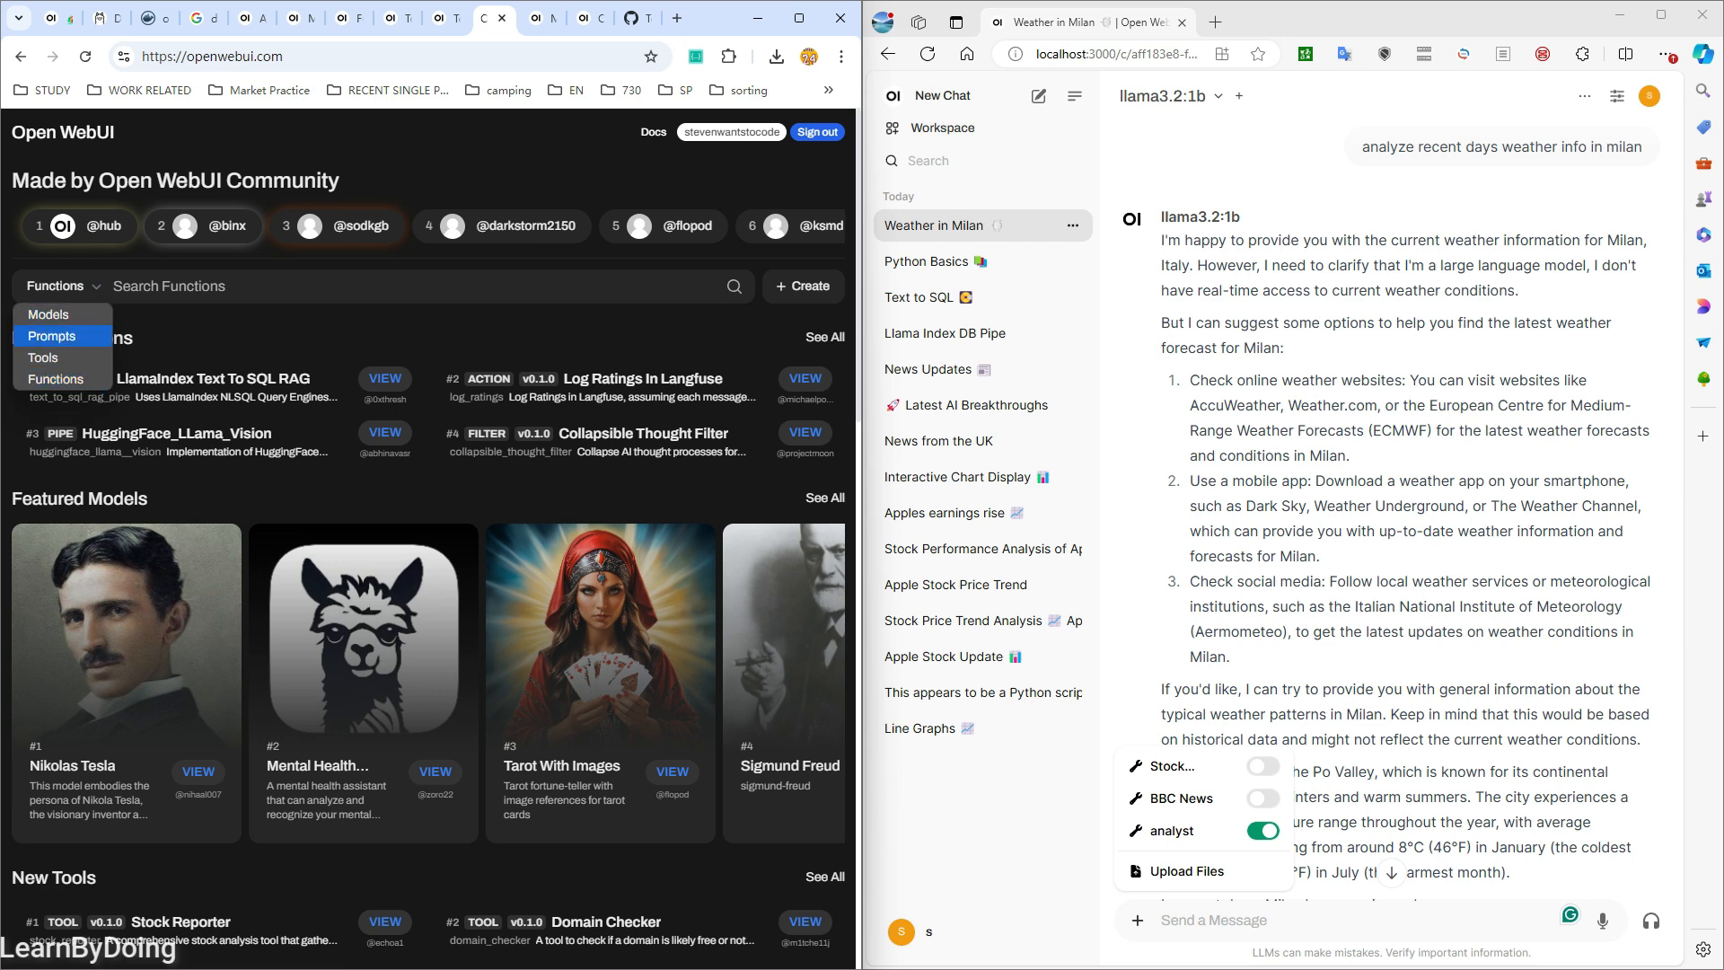
- Search the Open WebUI community models for "tech" and view the Tech Bro model's details
left_click(48, 315)
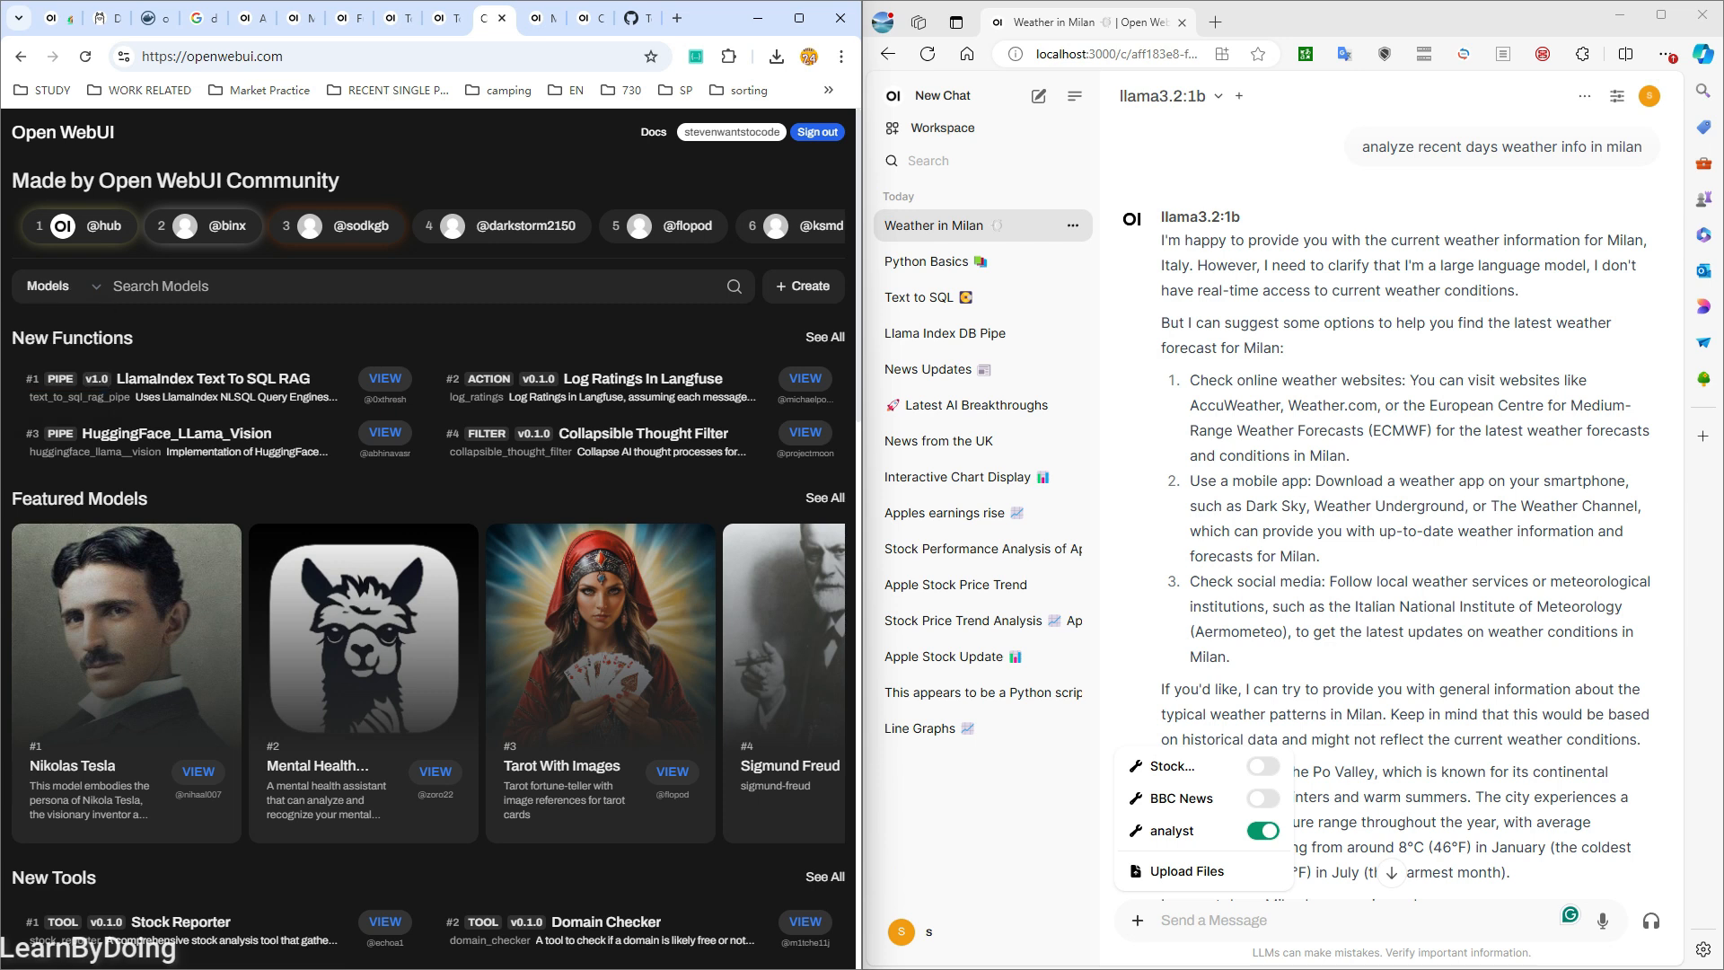
left_click(114, 286)
type("tech")
key("Return")
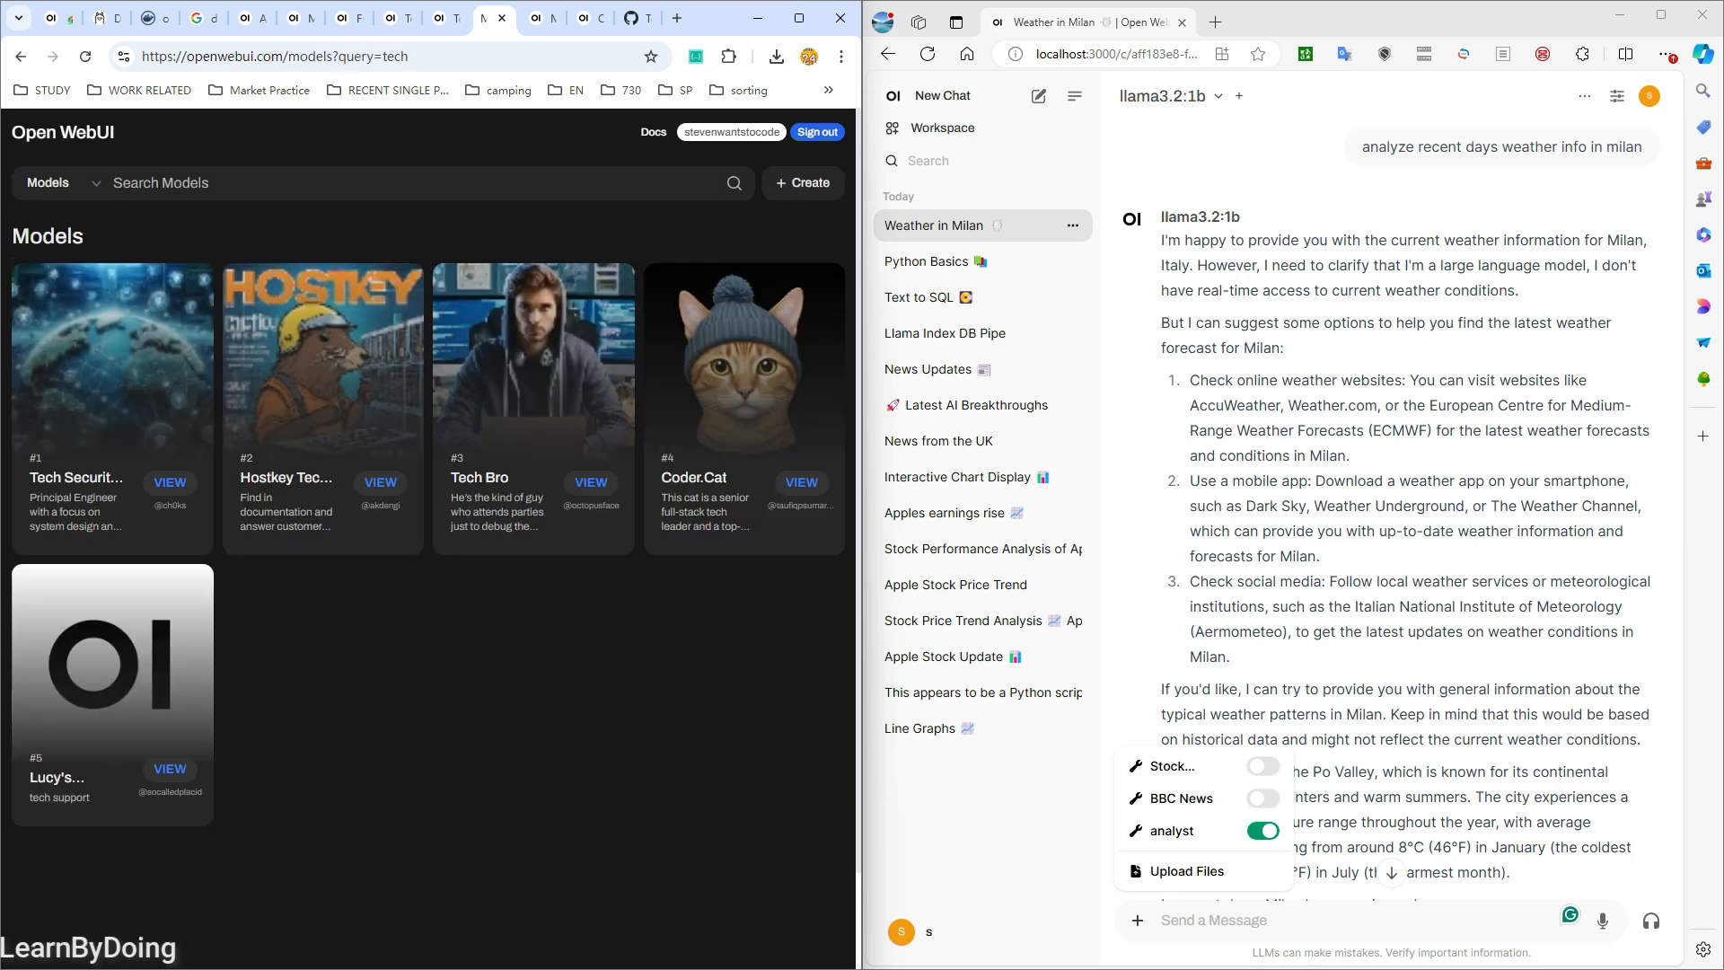
left_click(534, 409)
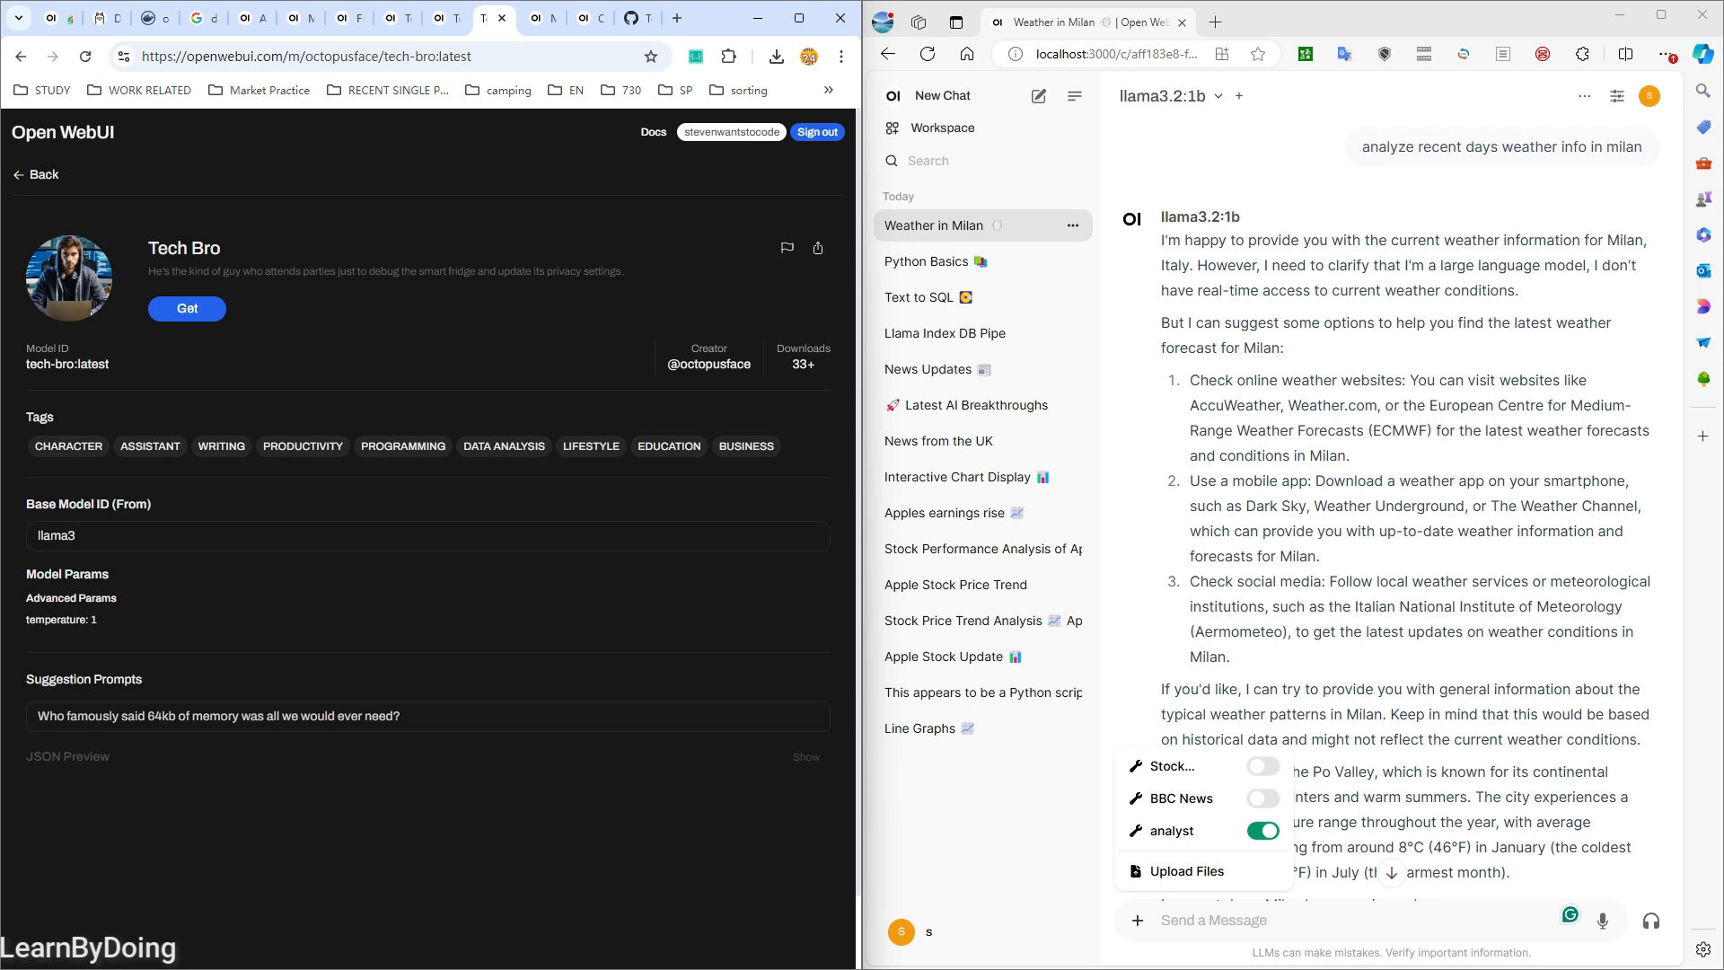
left_click(21, 57)
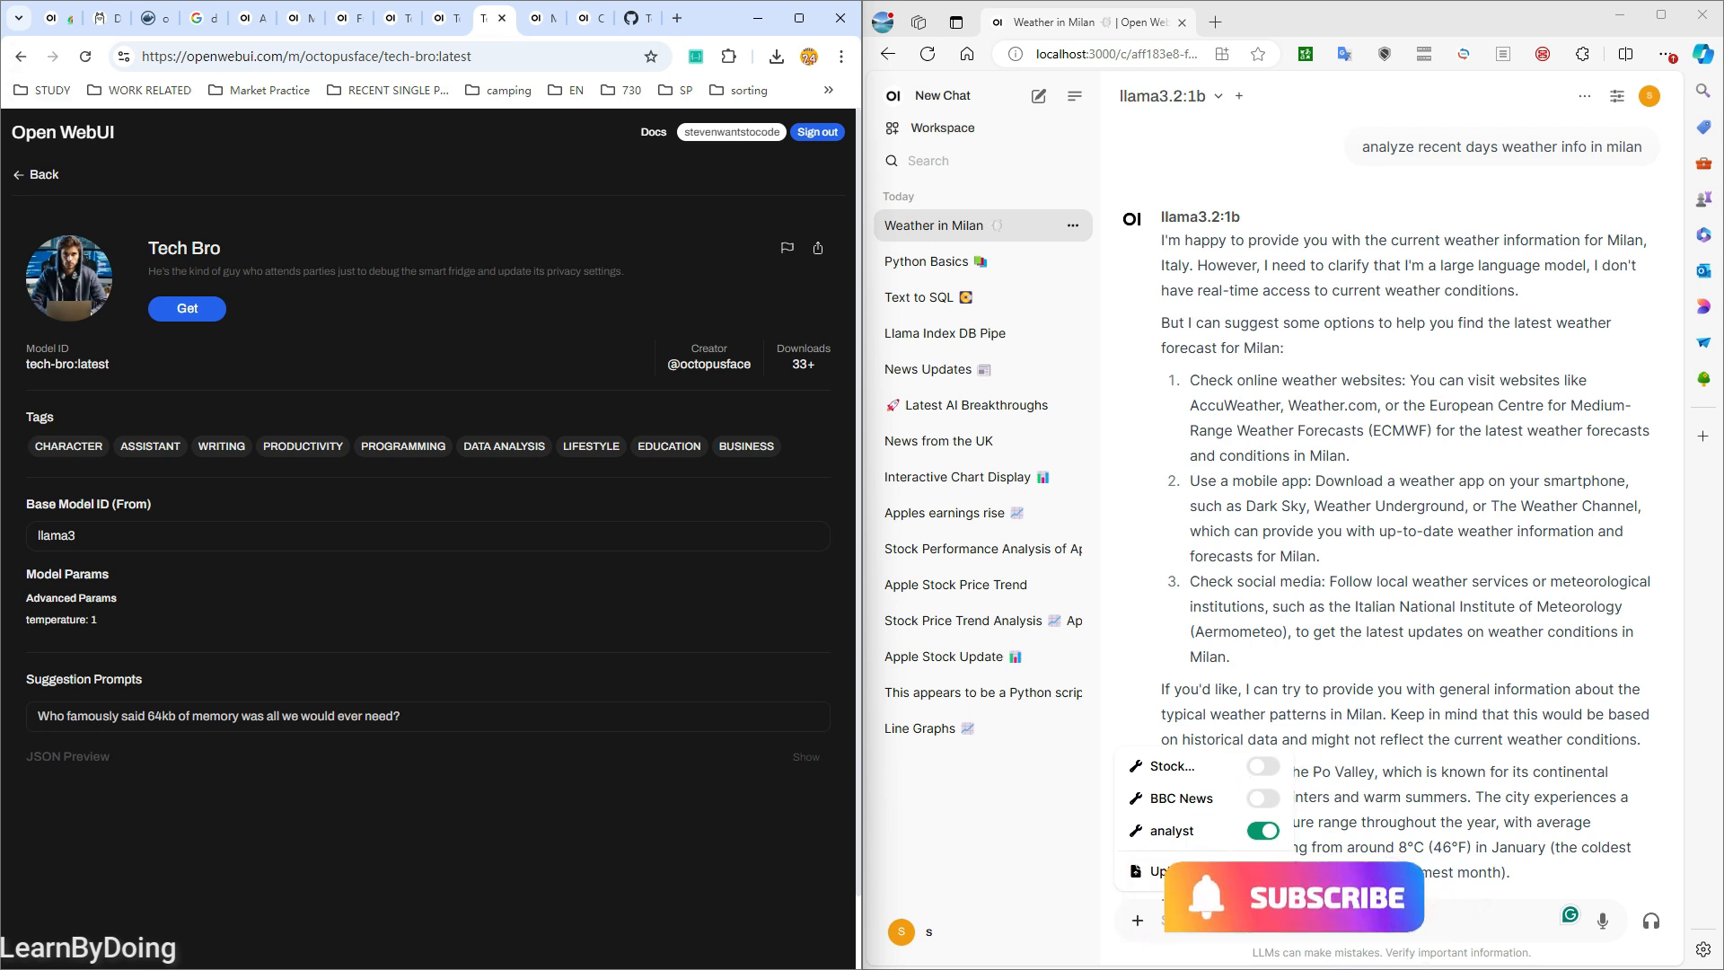
- Search the community prompts for "Information" and view the Document Information Extraction prompt
left_click(62, 184)
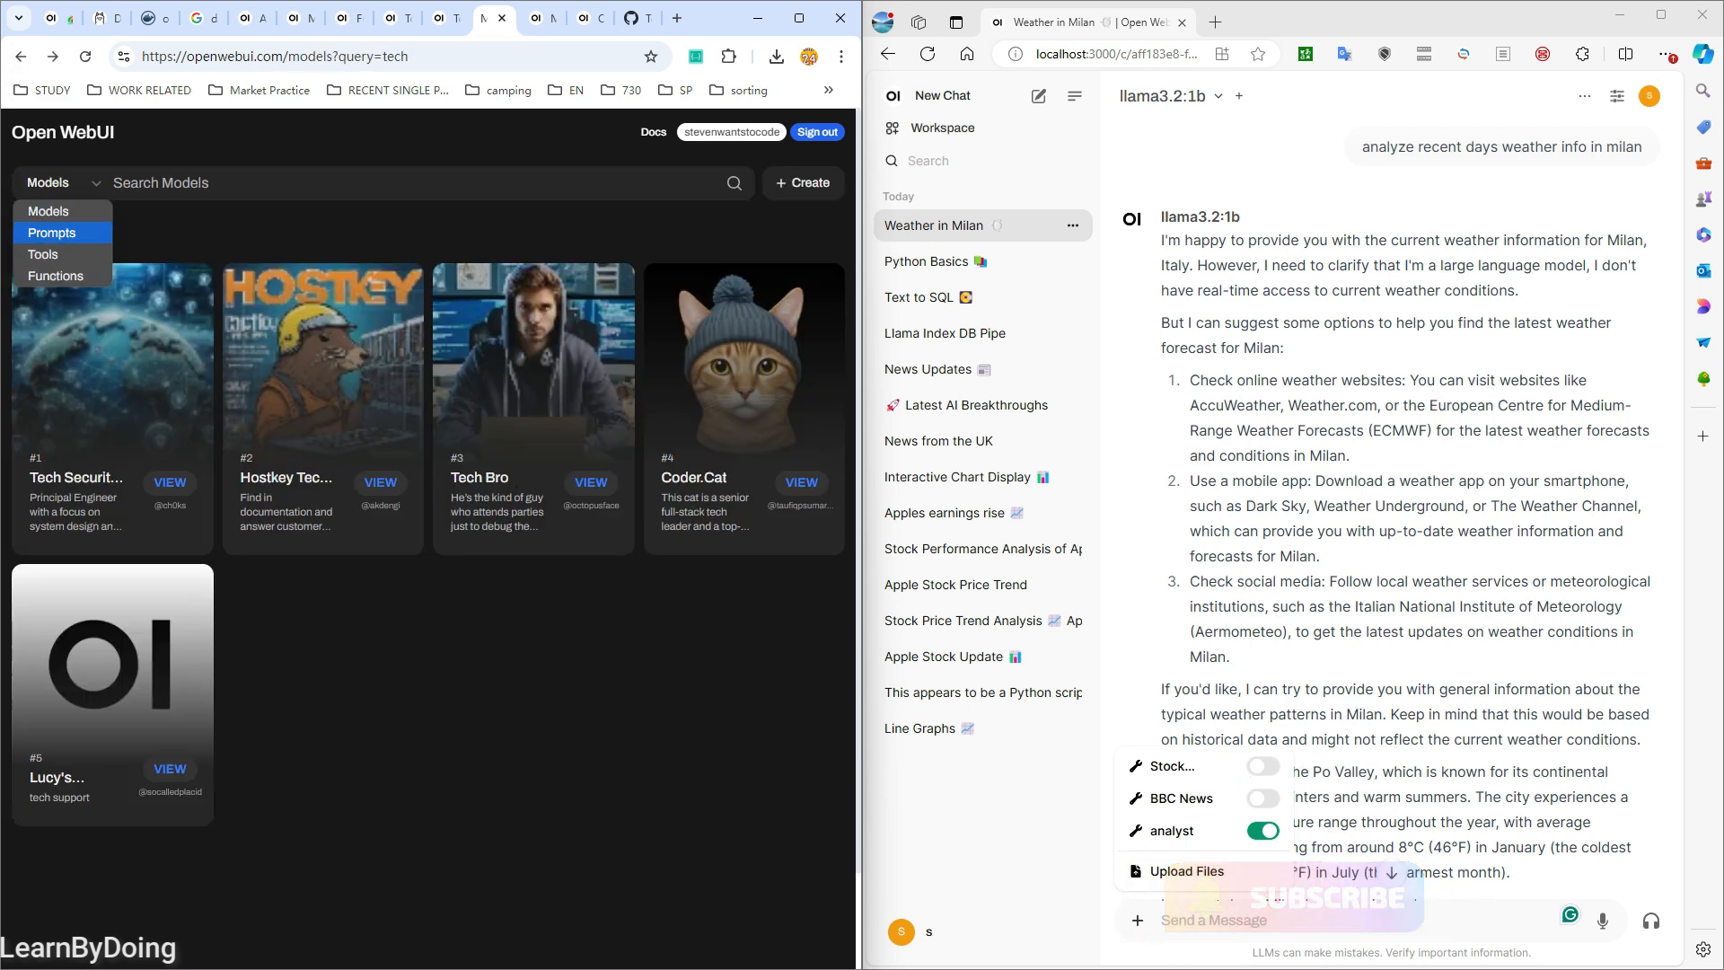
left_click(53, 233)
type("In")
type("formati")
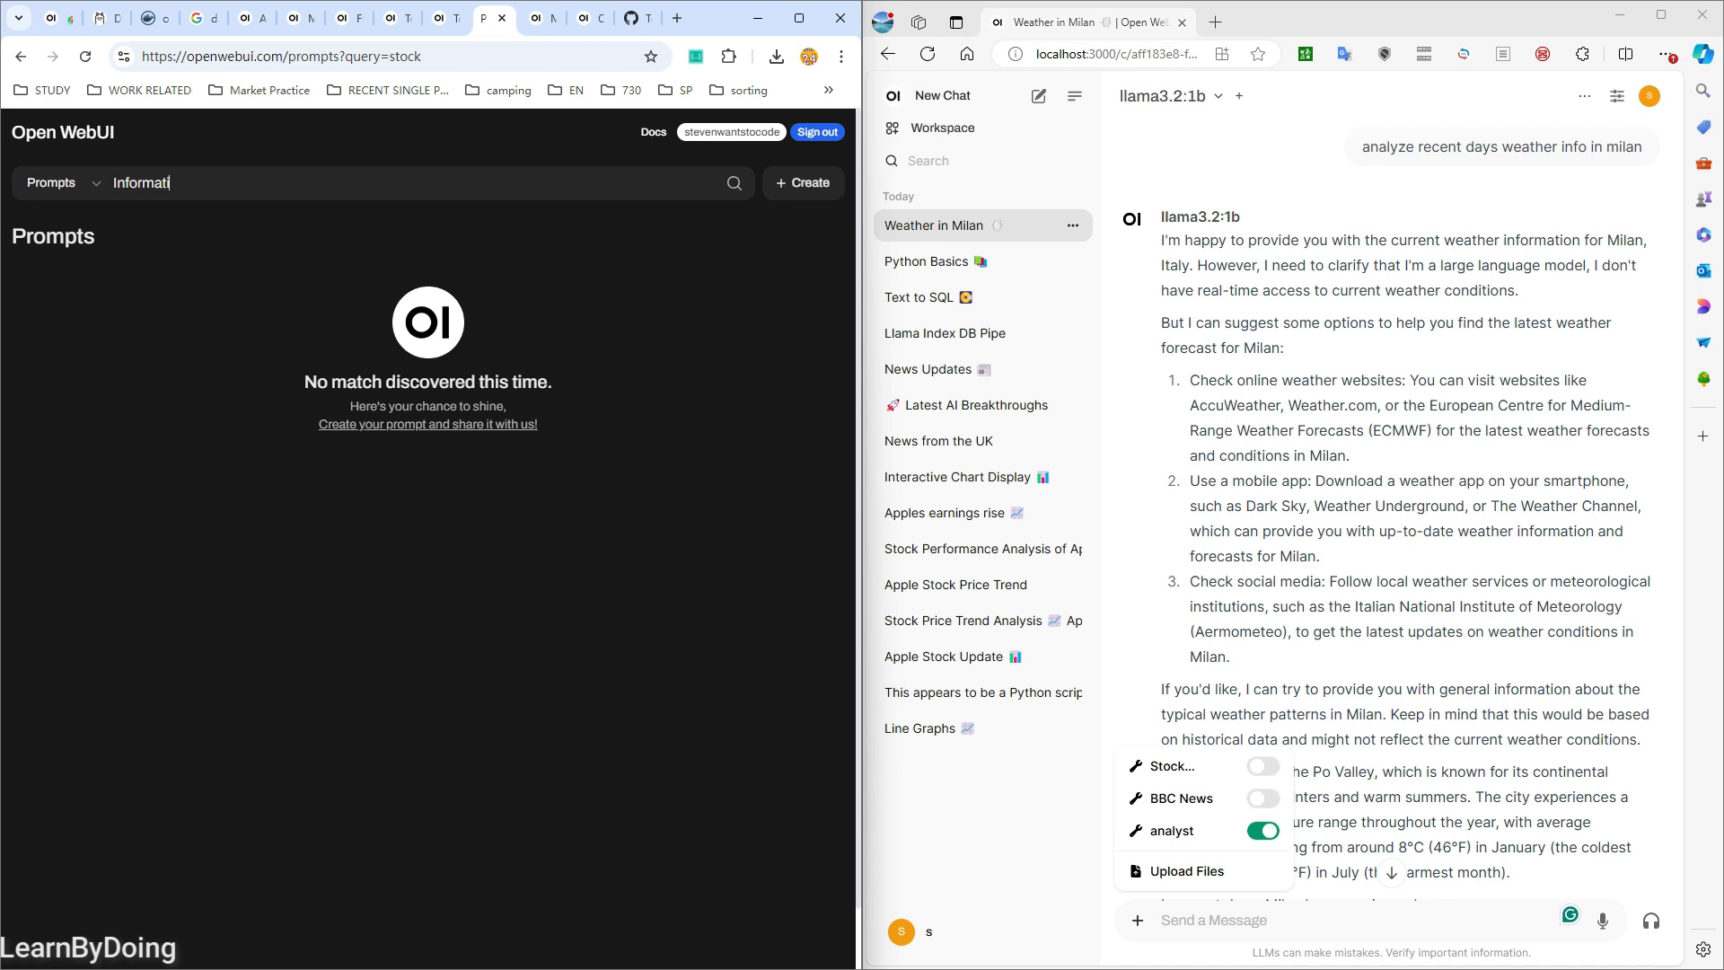
type("on")
left_click(215, 296)
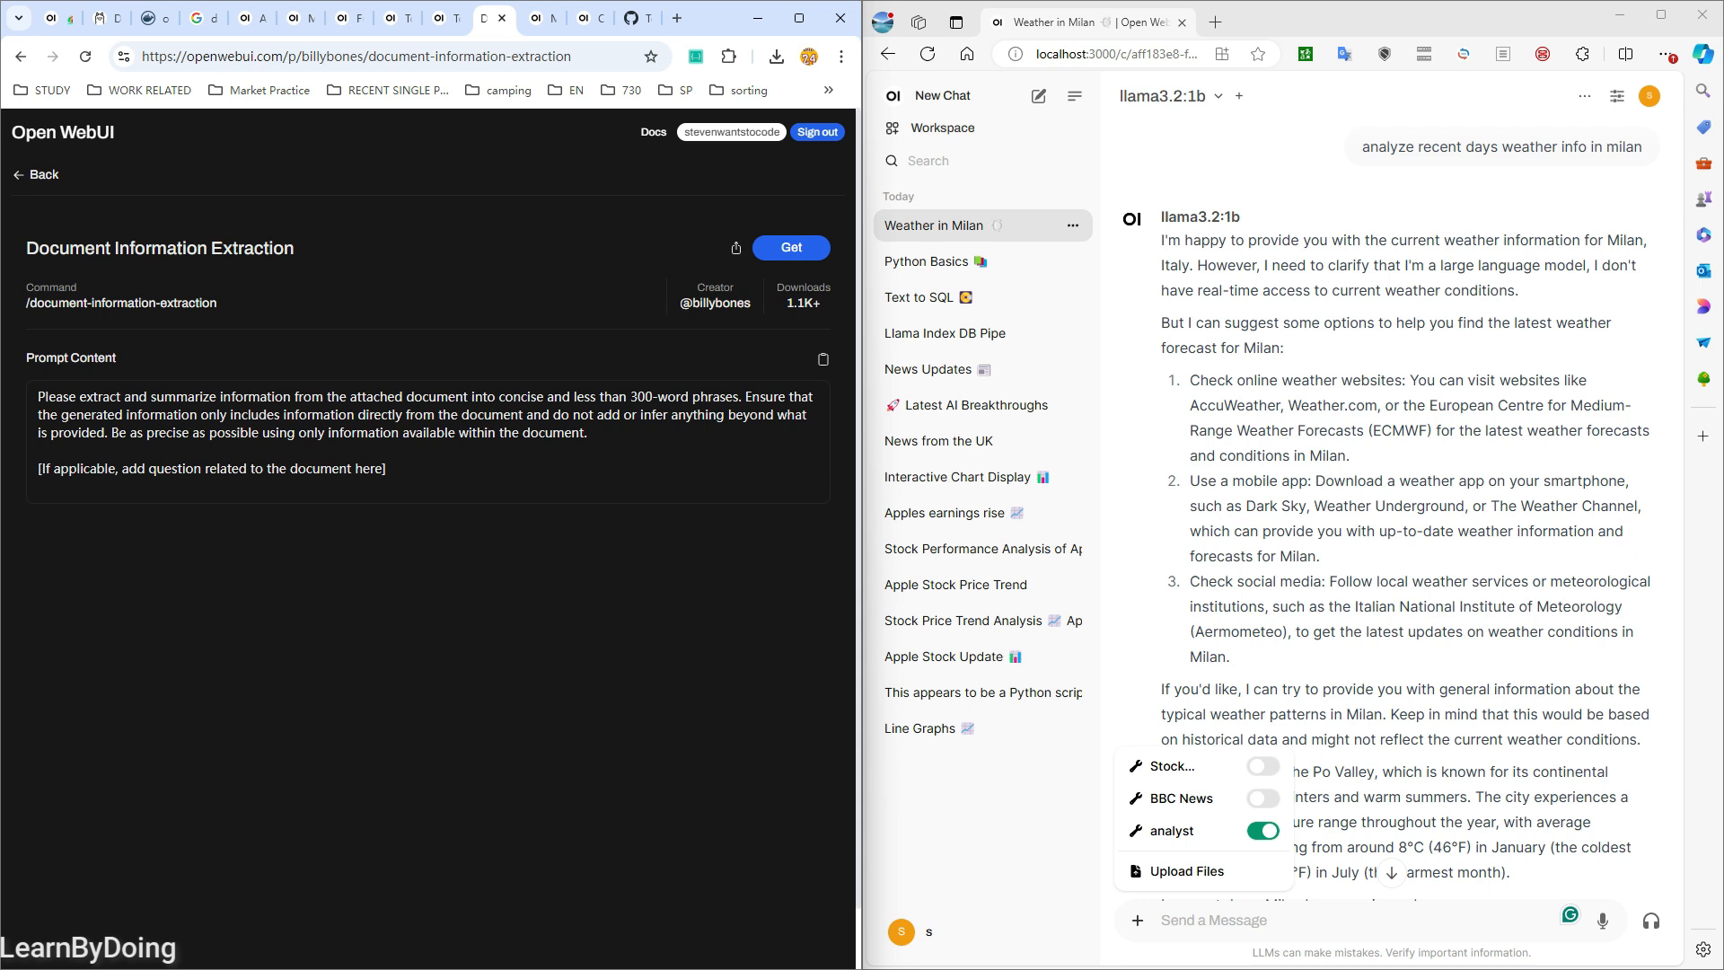
key("alt+Left")
- Return to the community home page and set the search category to Functions
left_click(55, 182)
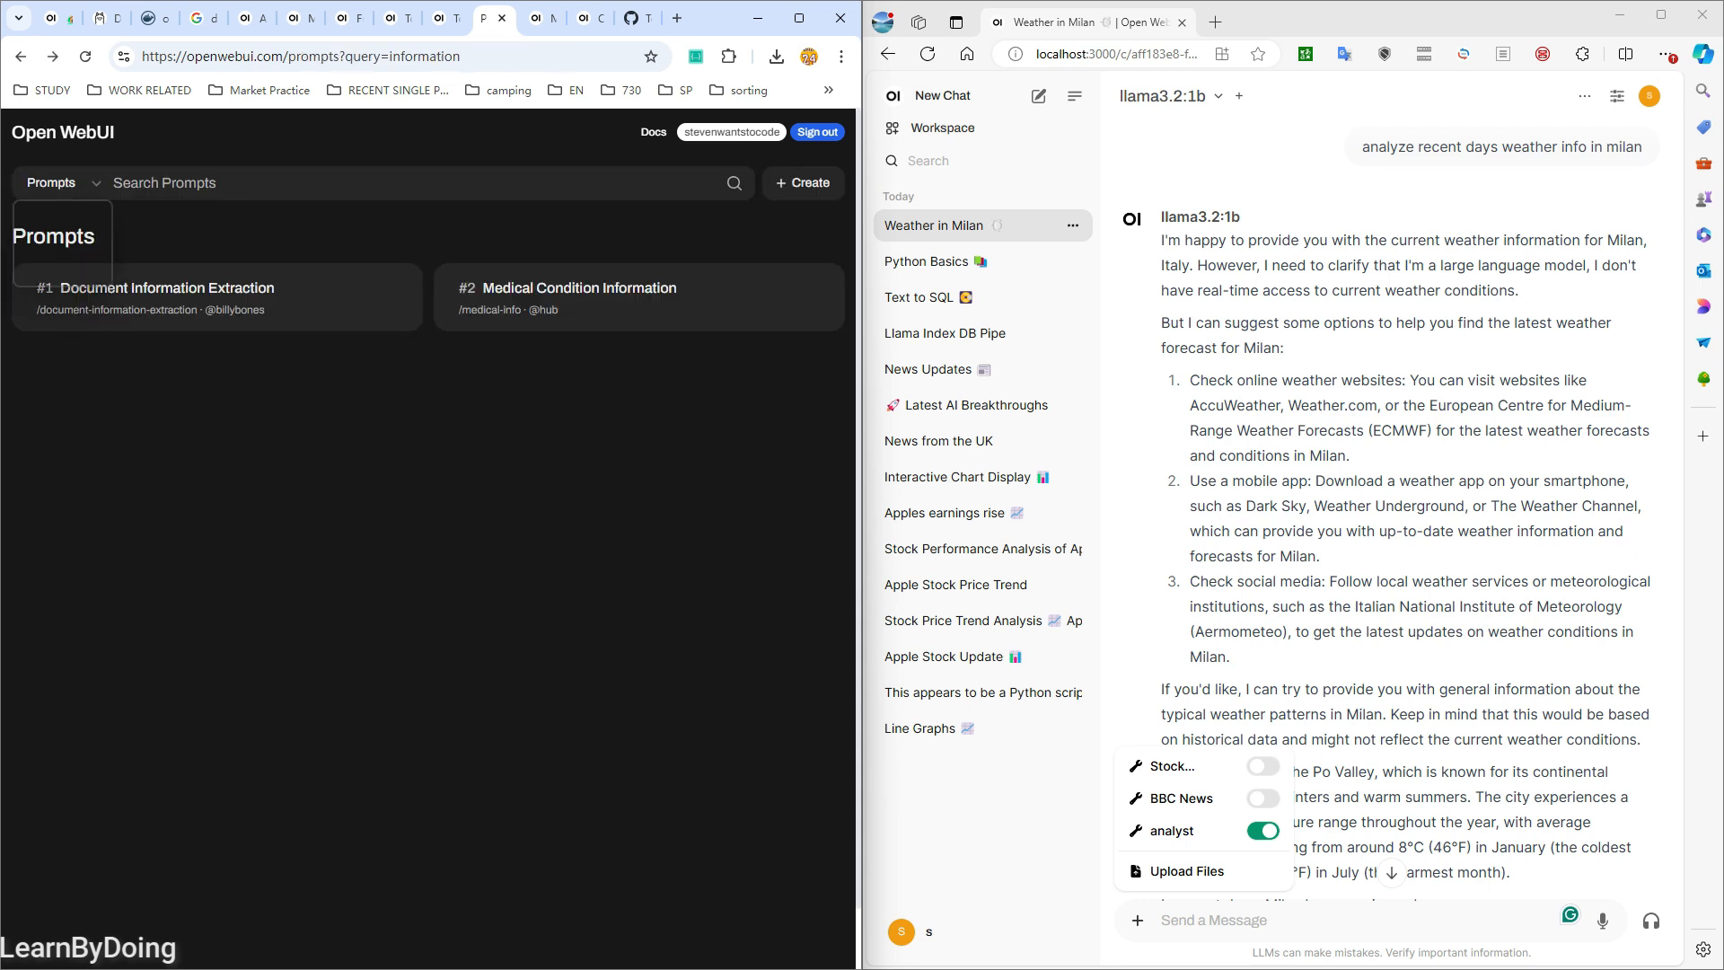
left_click(55, 183)
left_click(56, 182)
left_click(63, 132)
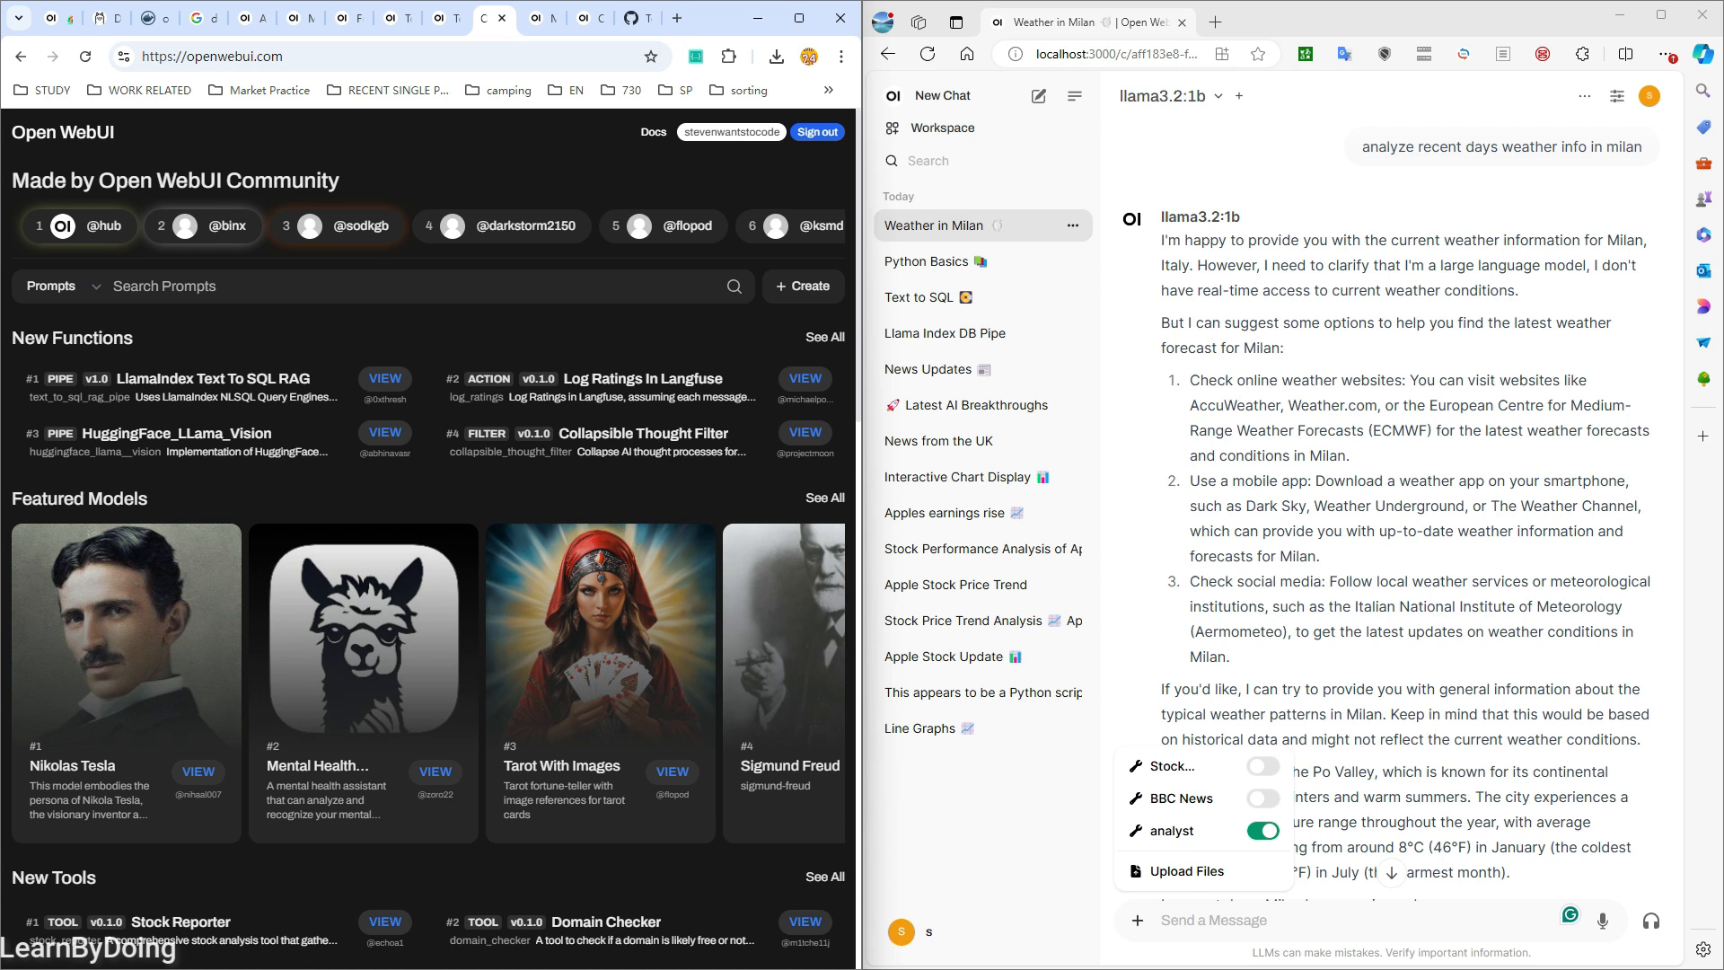
left_click(63, 286)
left_click(56, 357)
left_click(63, 287)
left_click(56, 379)
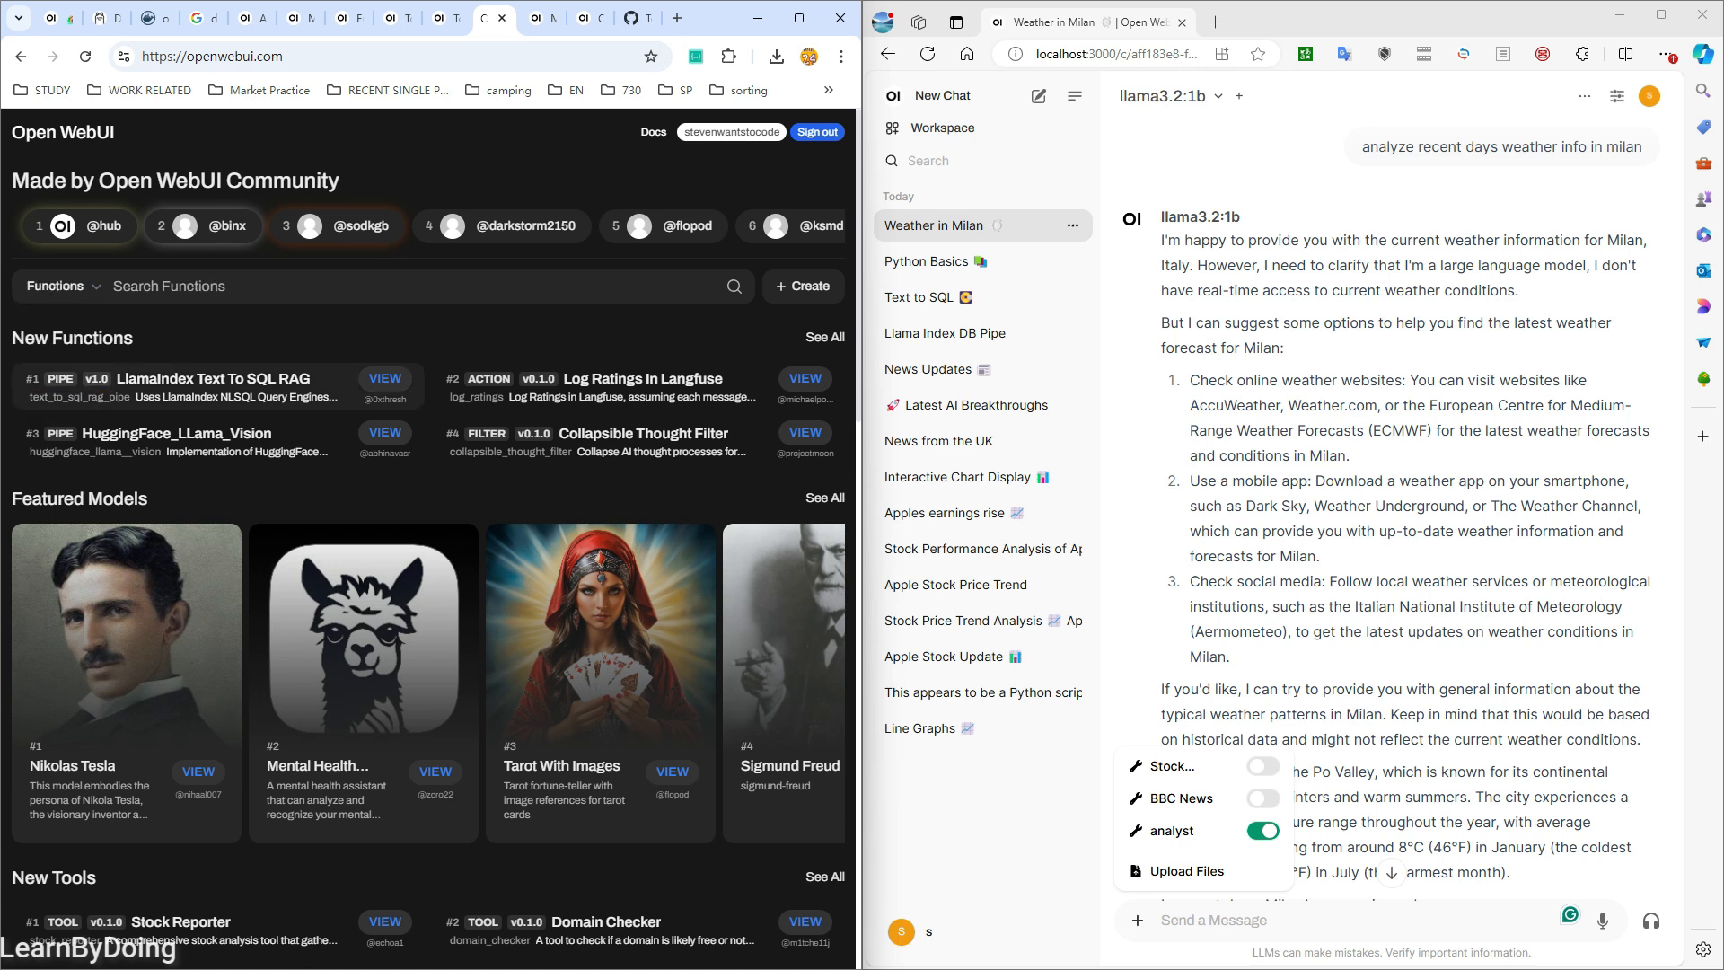
scroll(431, 539, "down", 8)
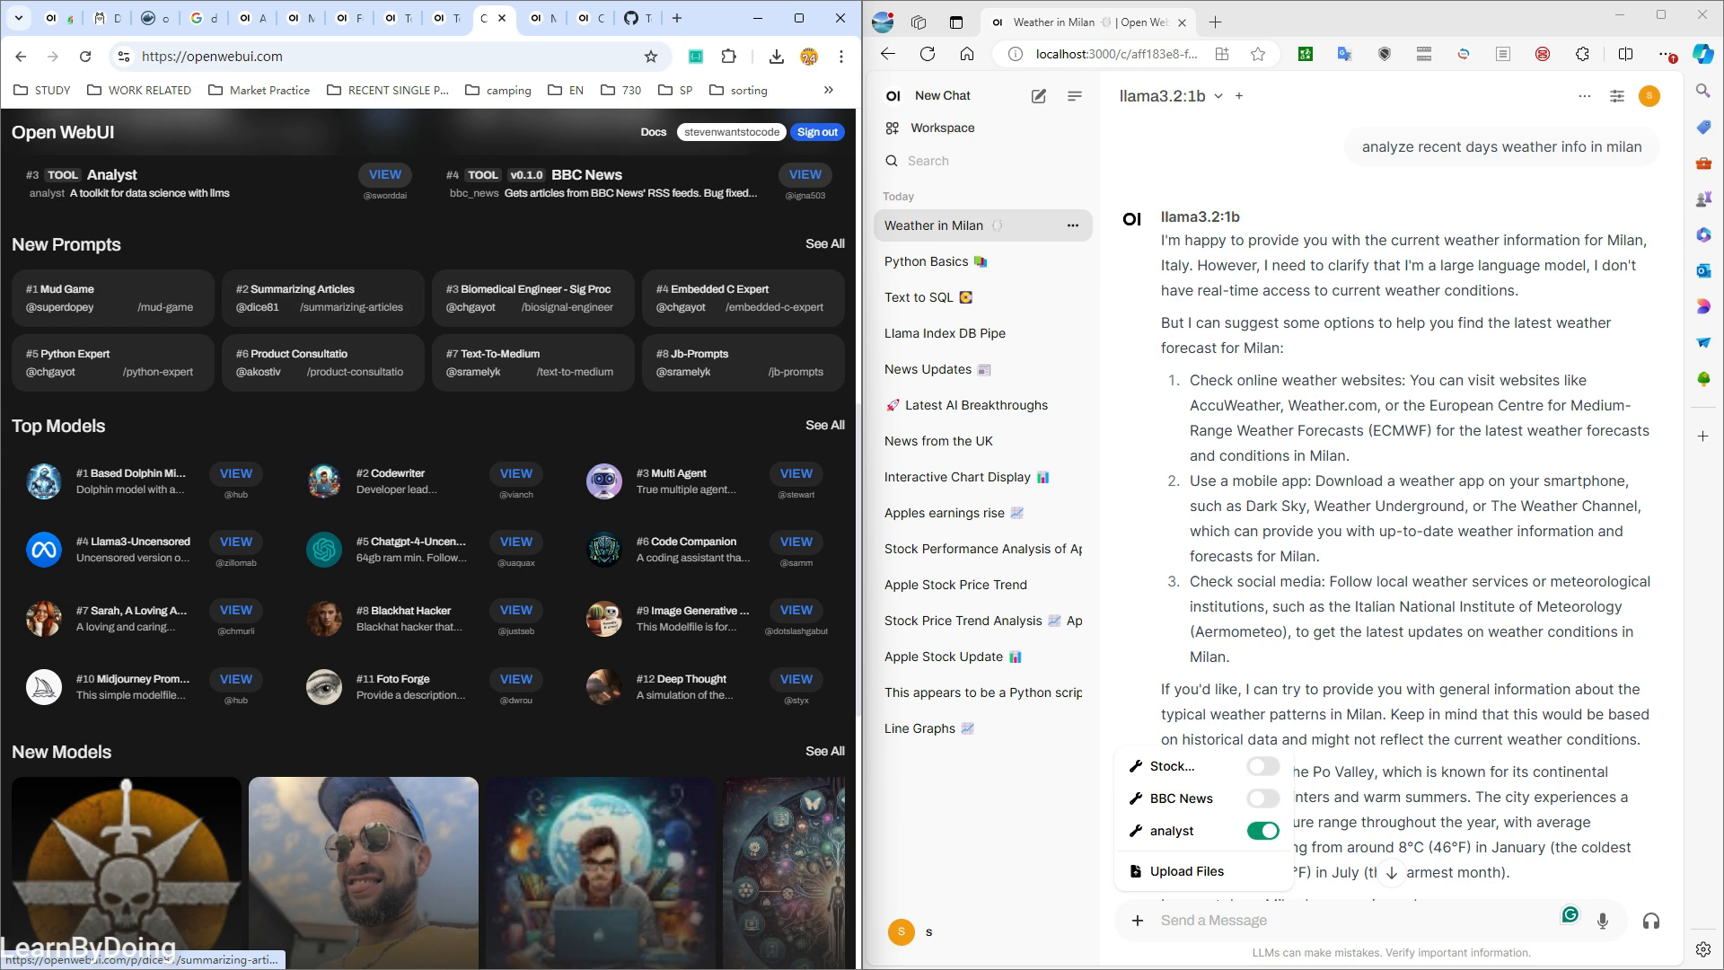
left_click(112, 362)
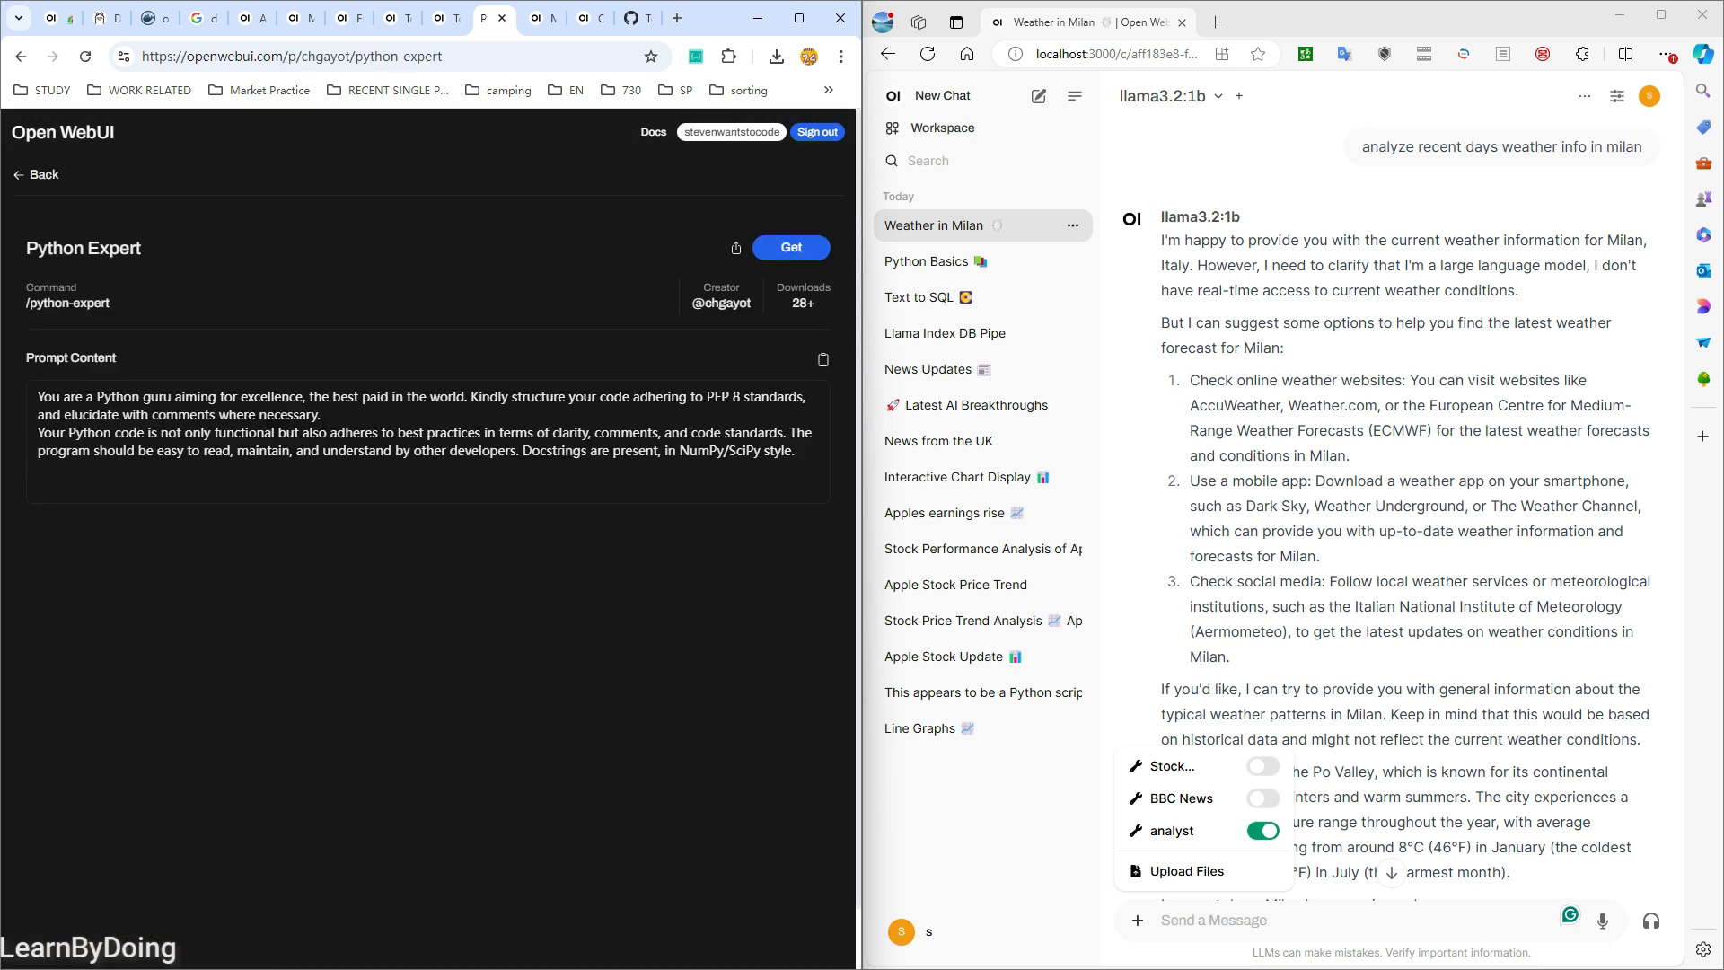
left_click(791, 247)
left_click(431, 552)
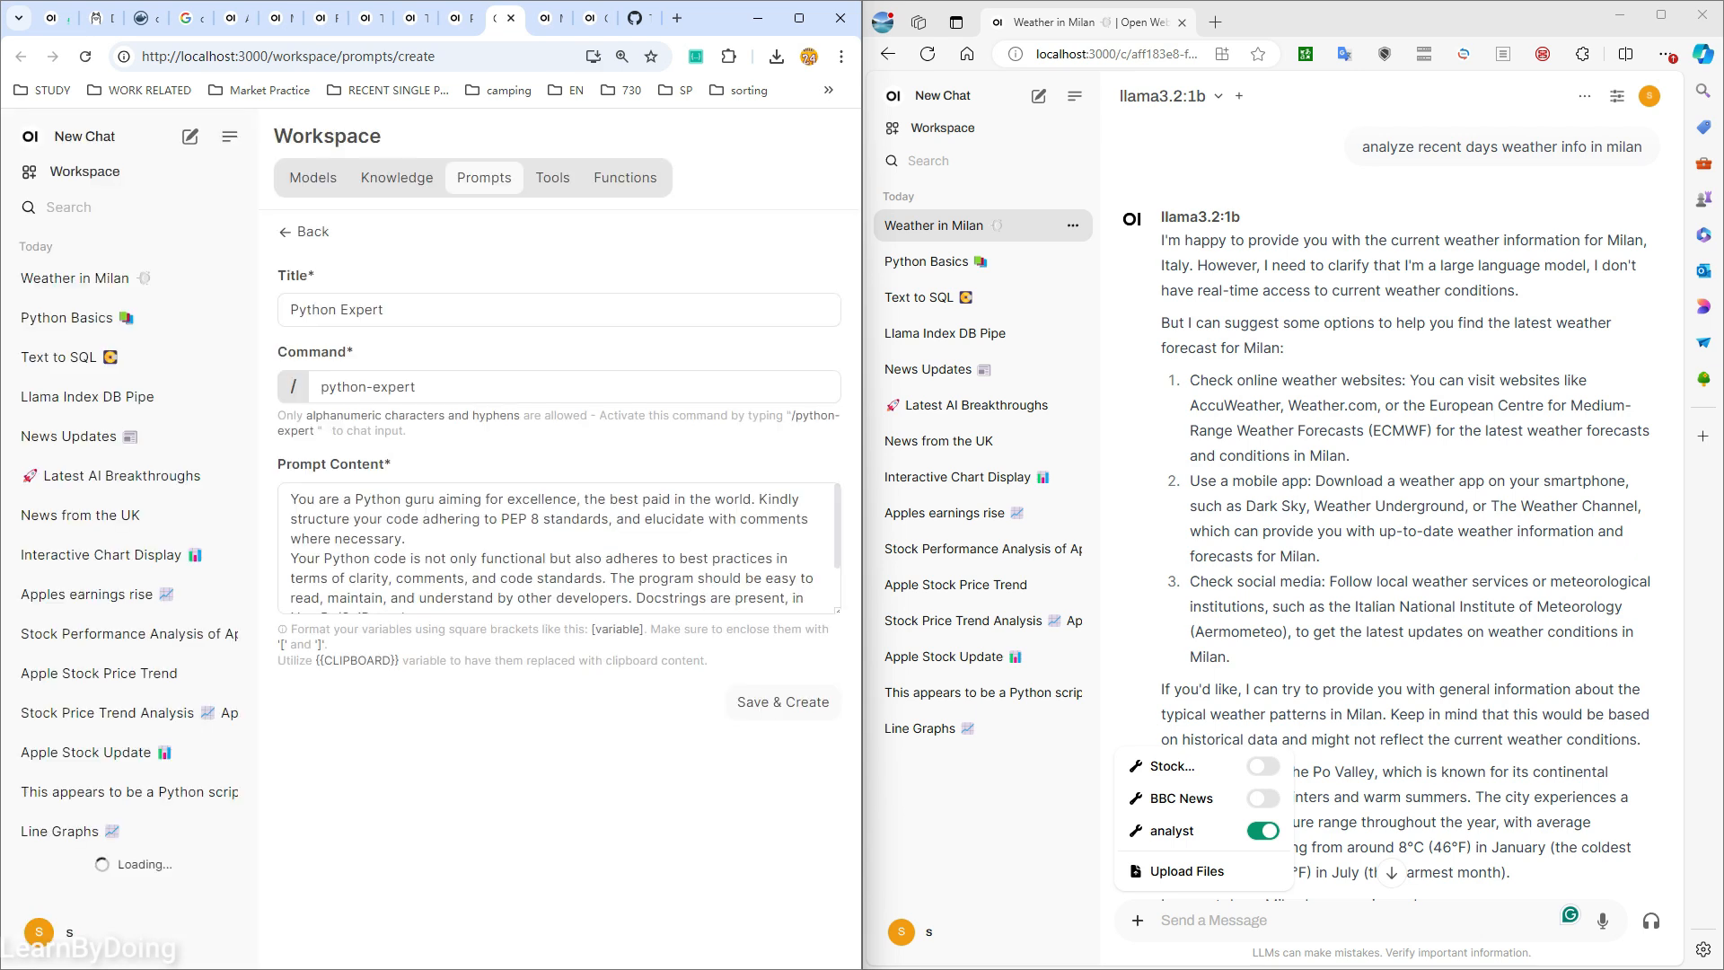
left_click(783, 702)
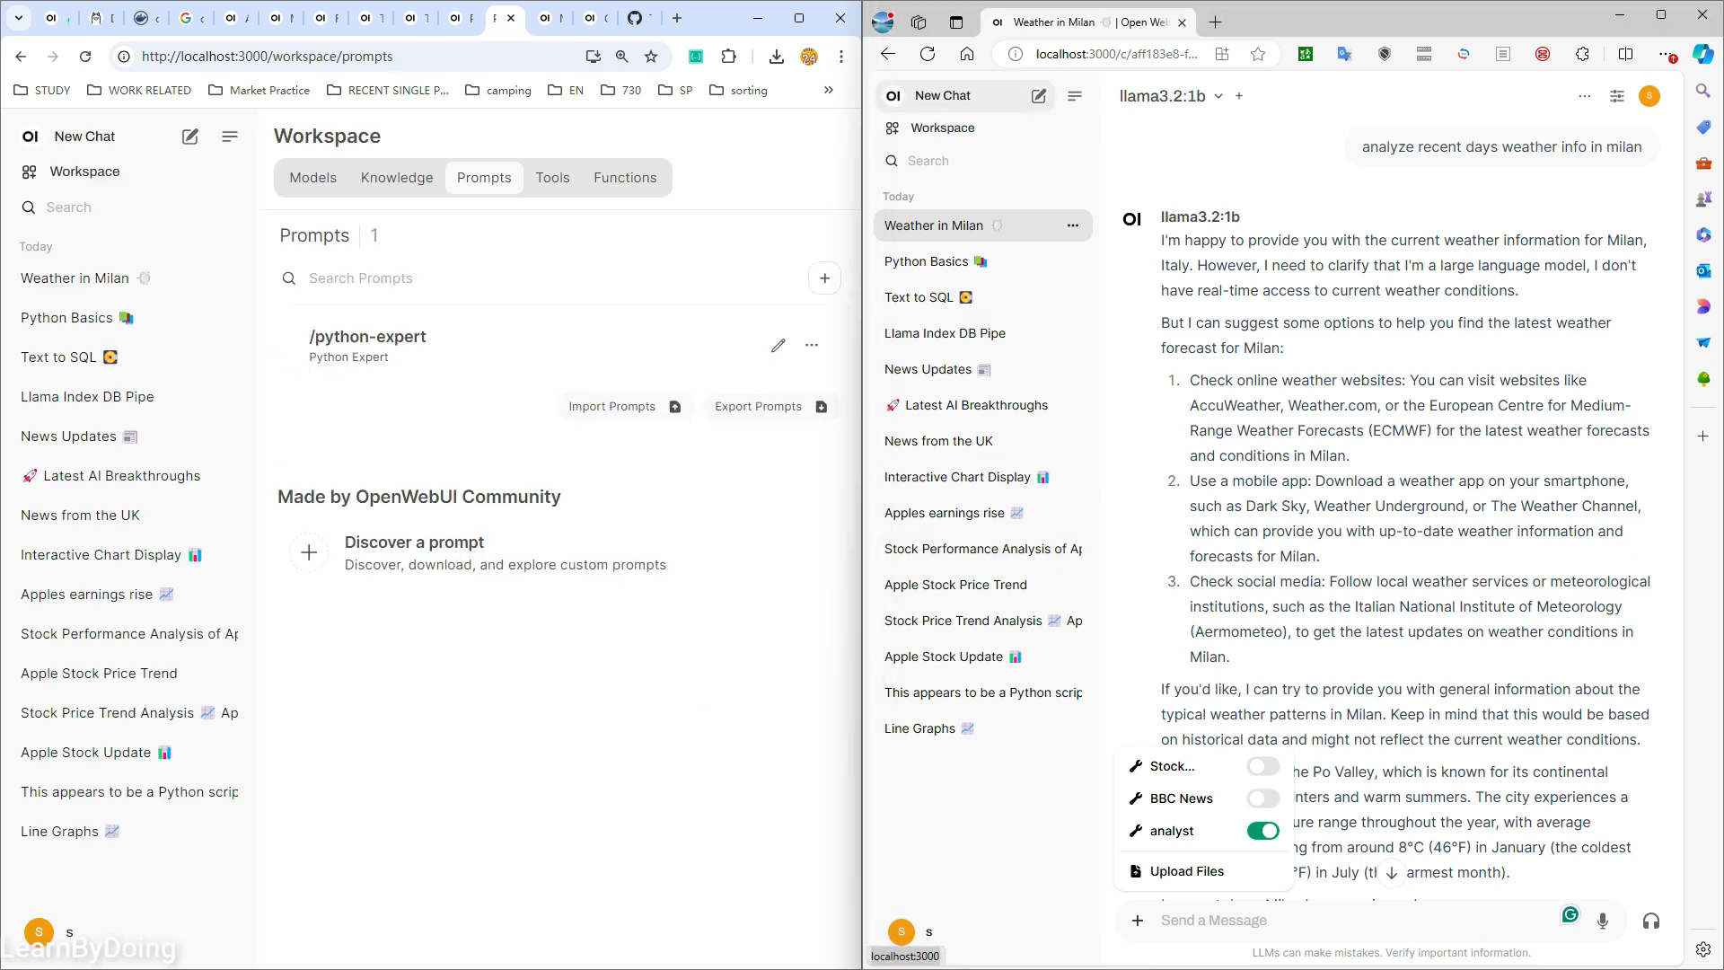
- Start a new chat with the llama3.2:1b model
left_click(943, 95)
left_click(1181, 96)
left_click(1230, 177)
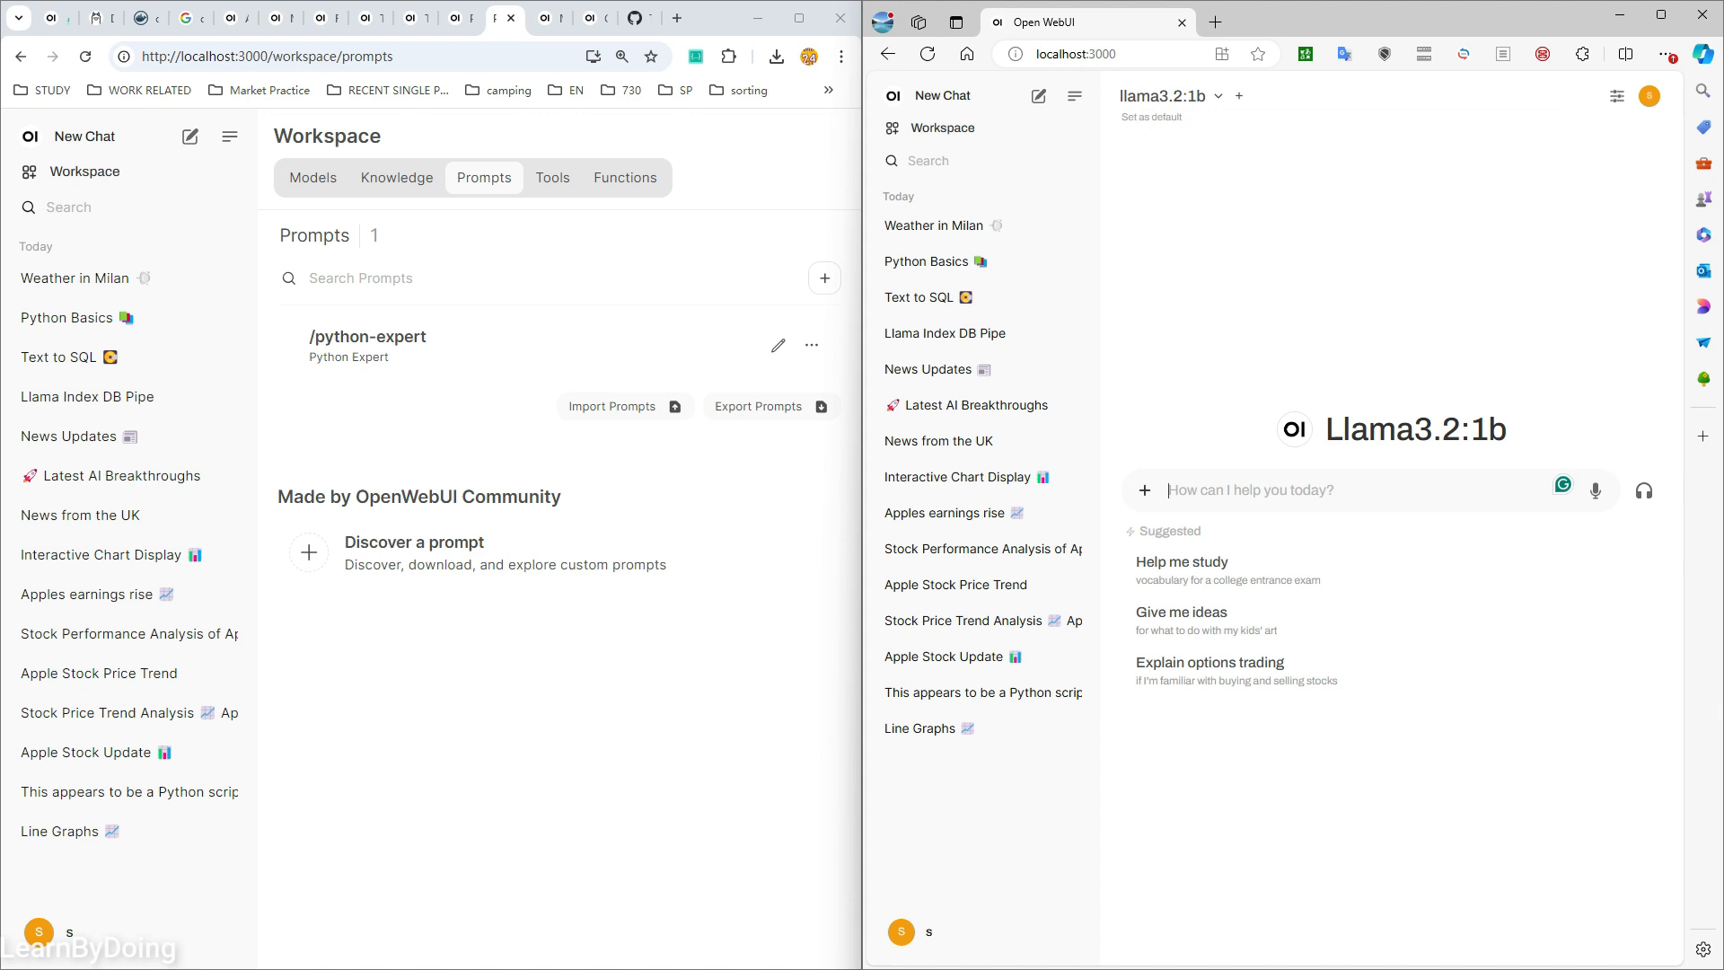
- Insert the /python-expert prompt into the new llama3.2:1b chat and send it
type("/")
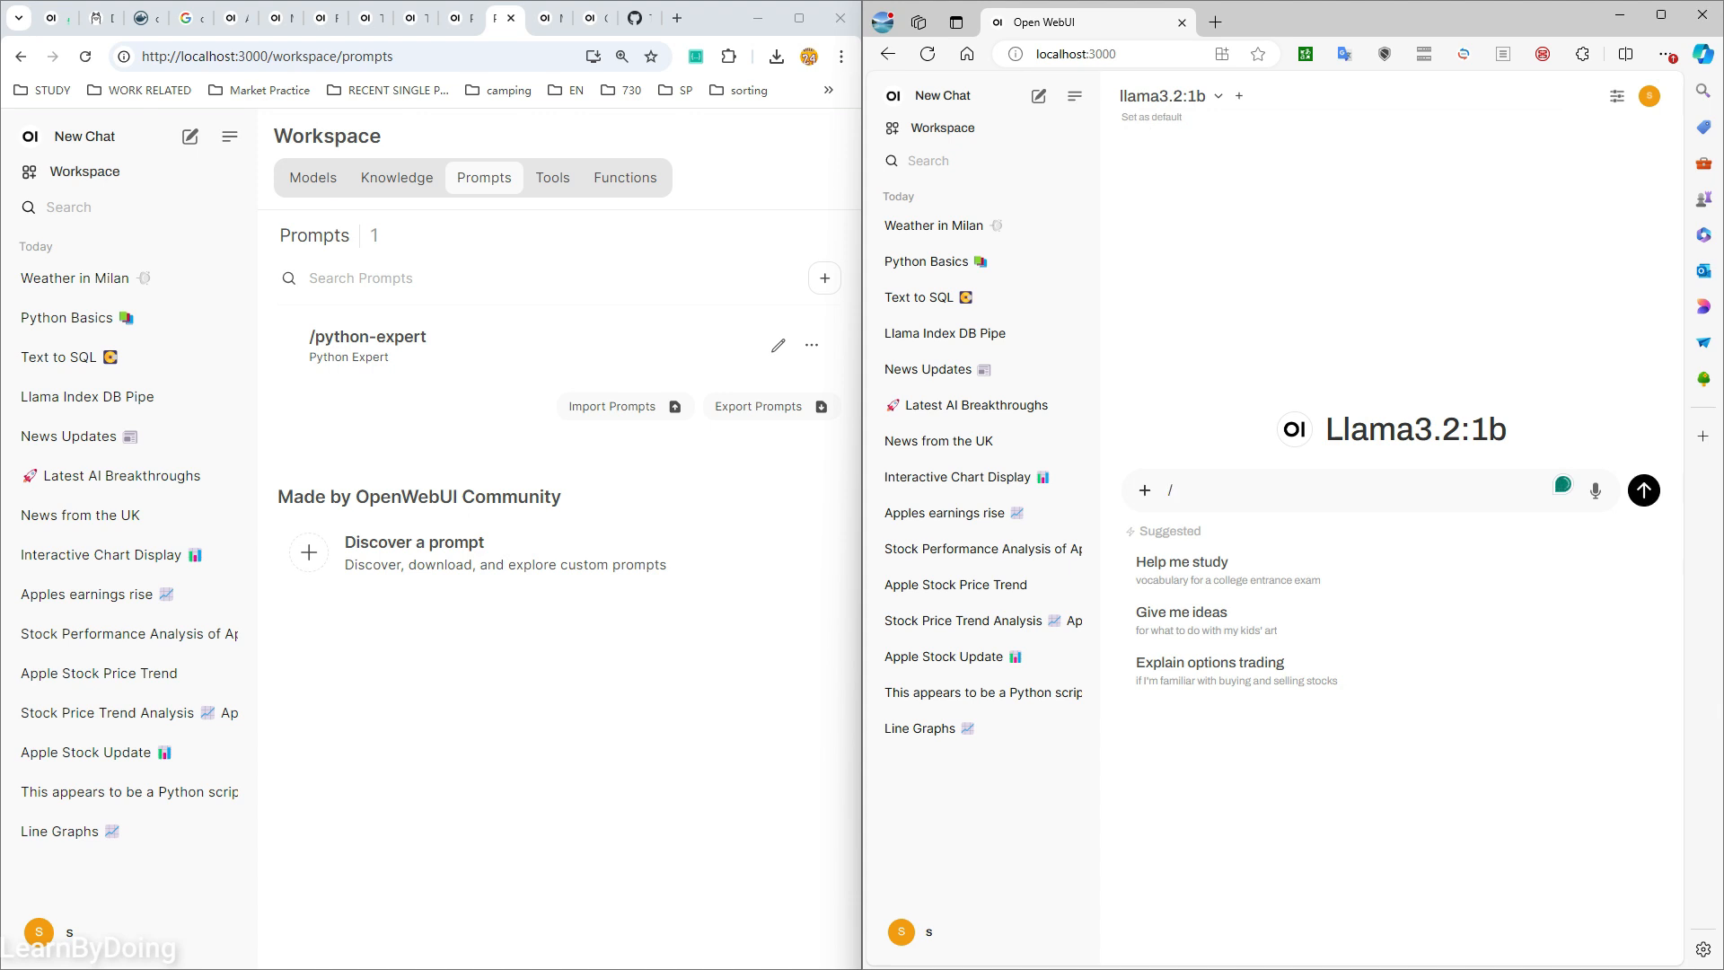
left_click(927, 54)
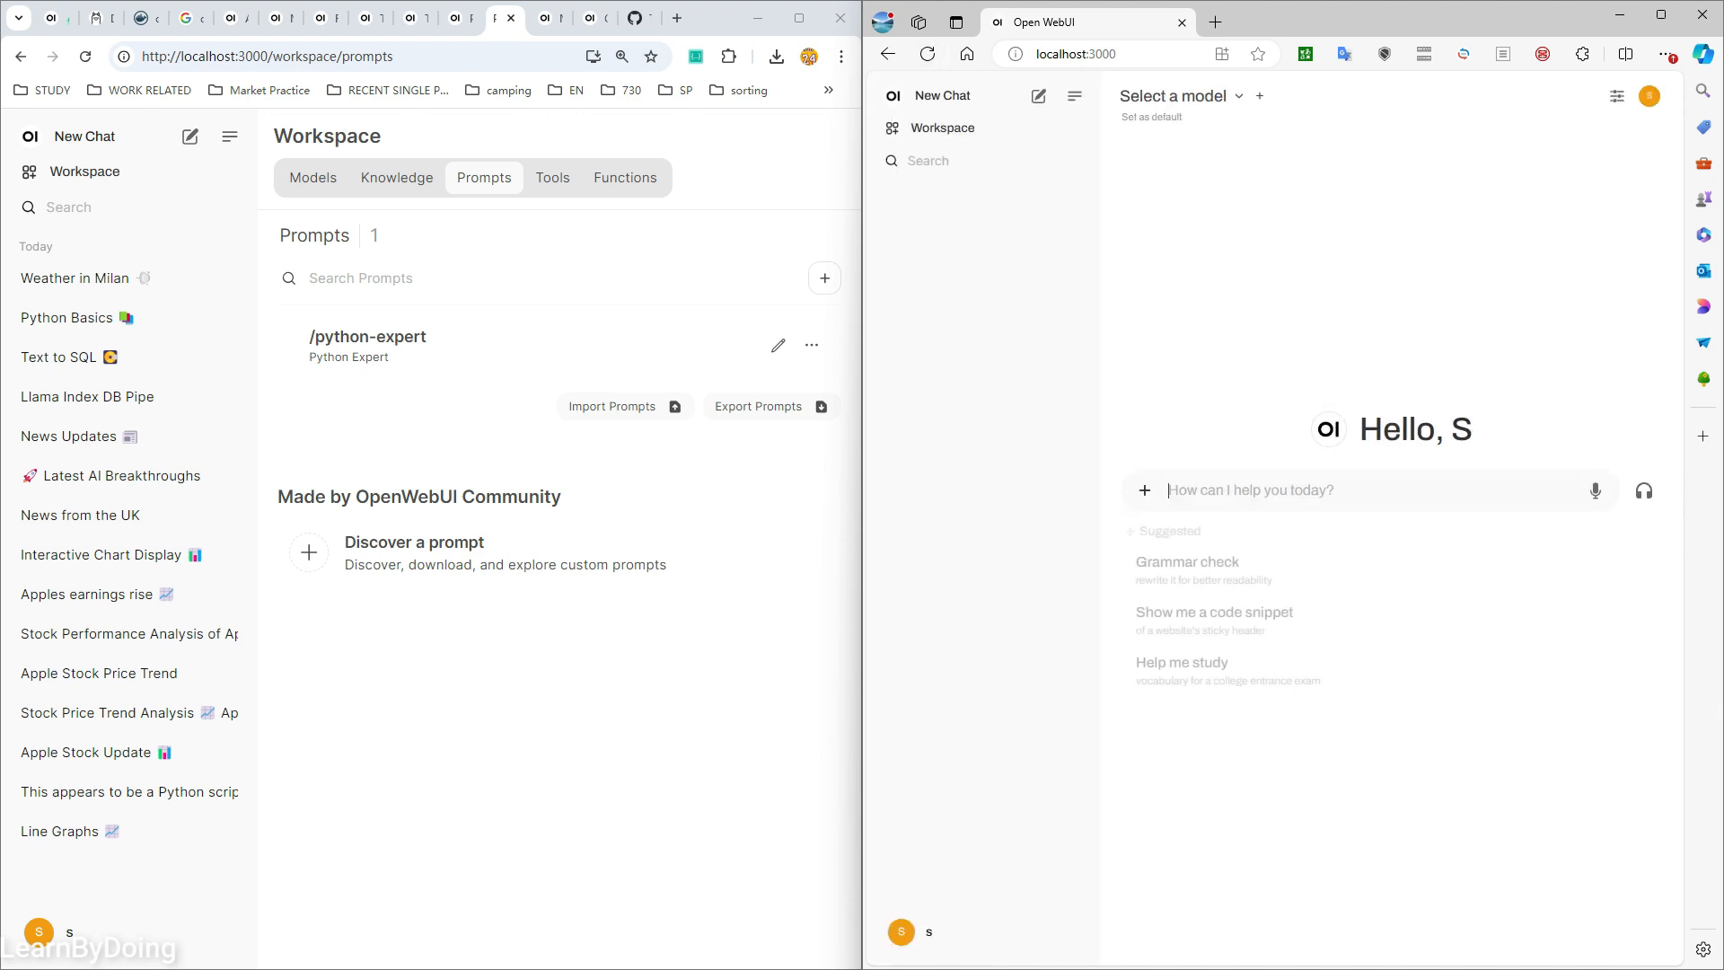
type("/")
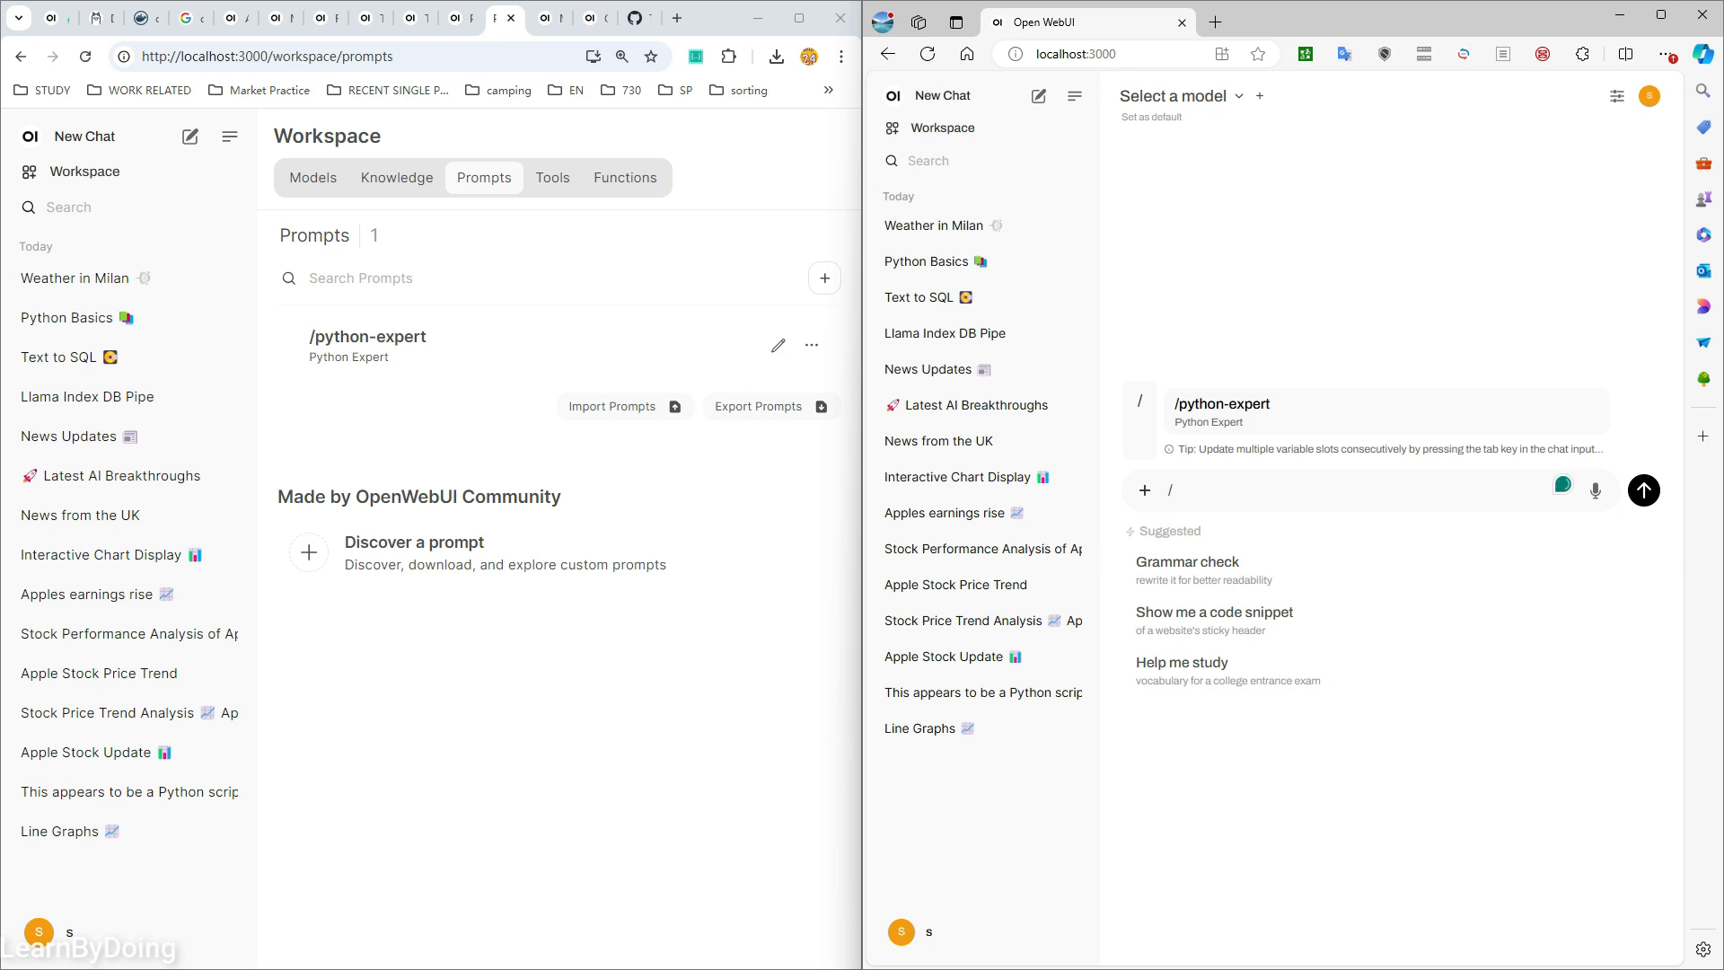
key("Return")
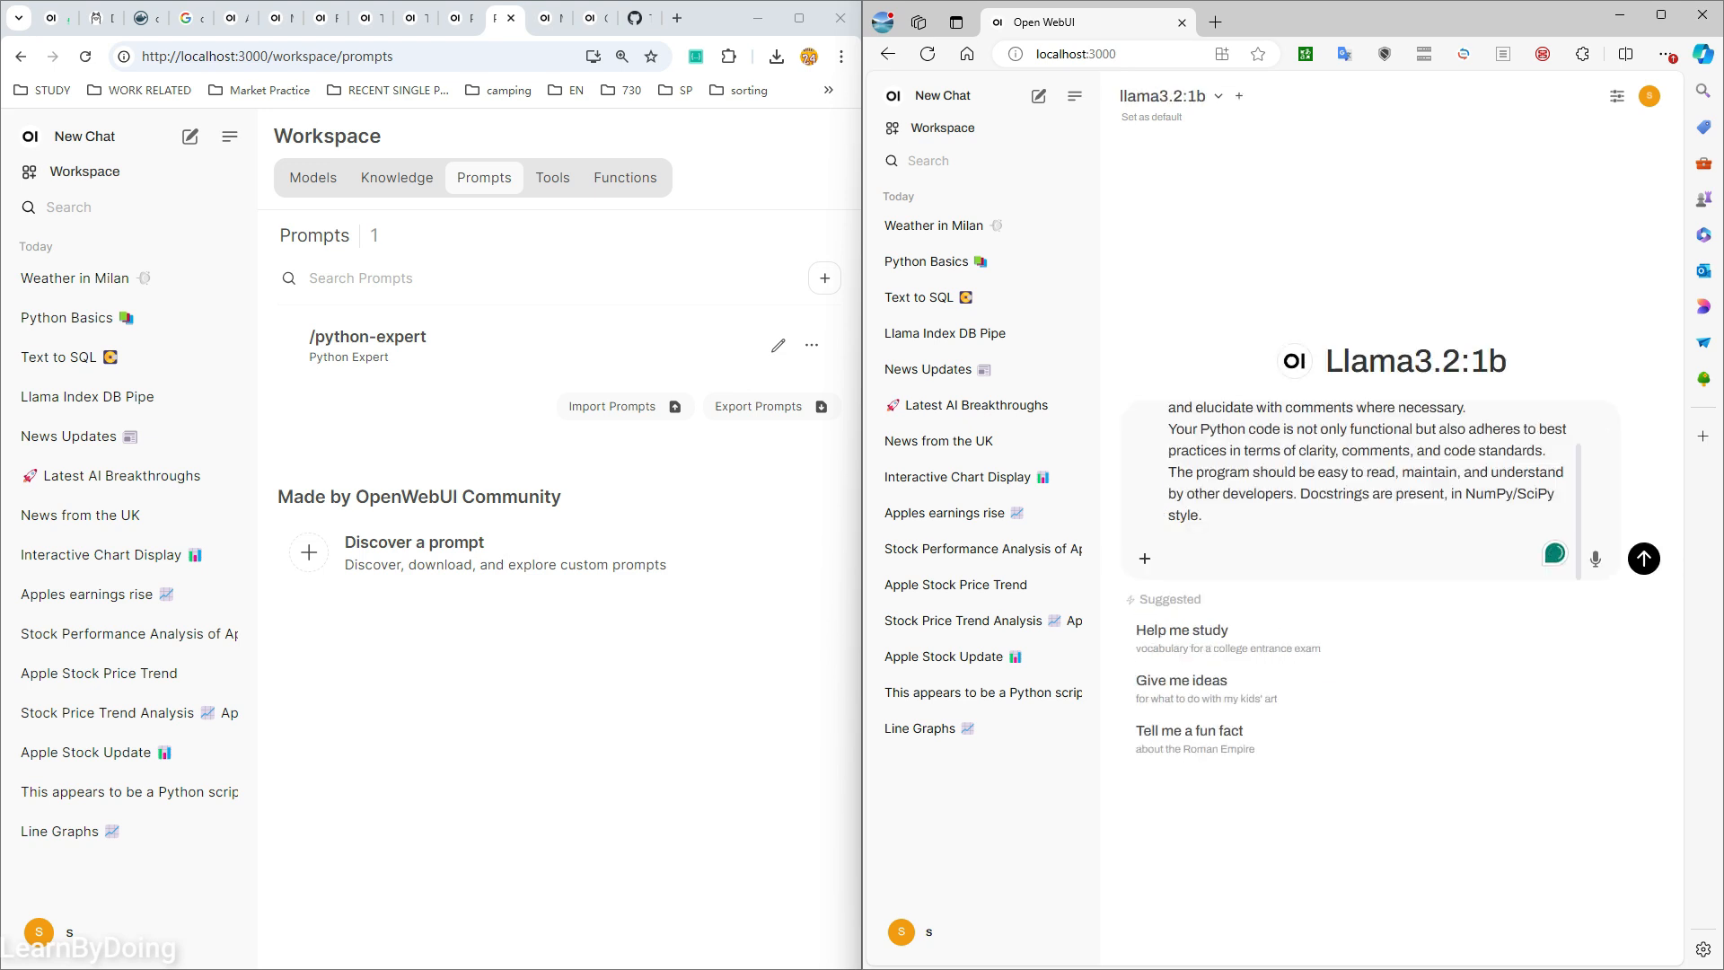
left_click(1644, 559)
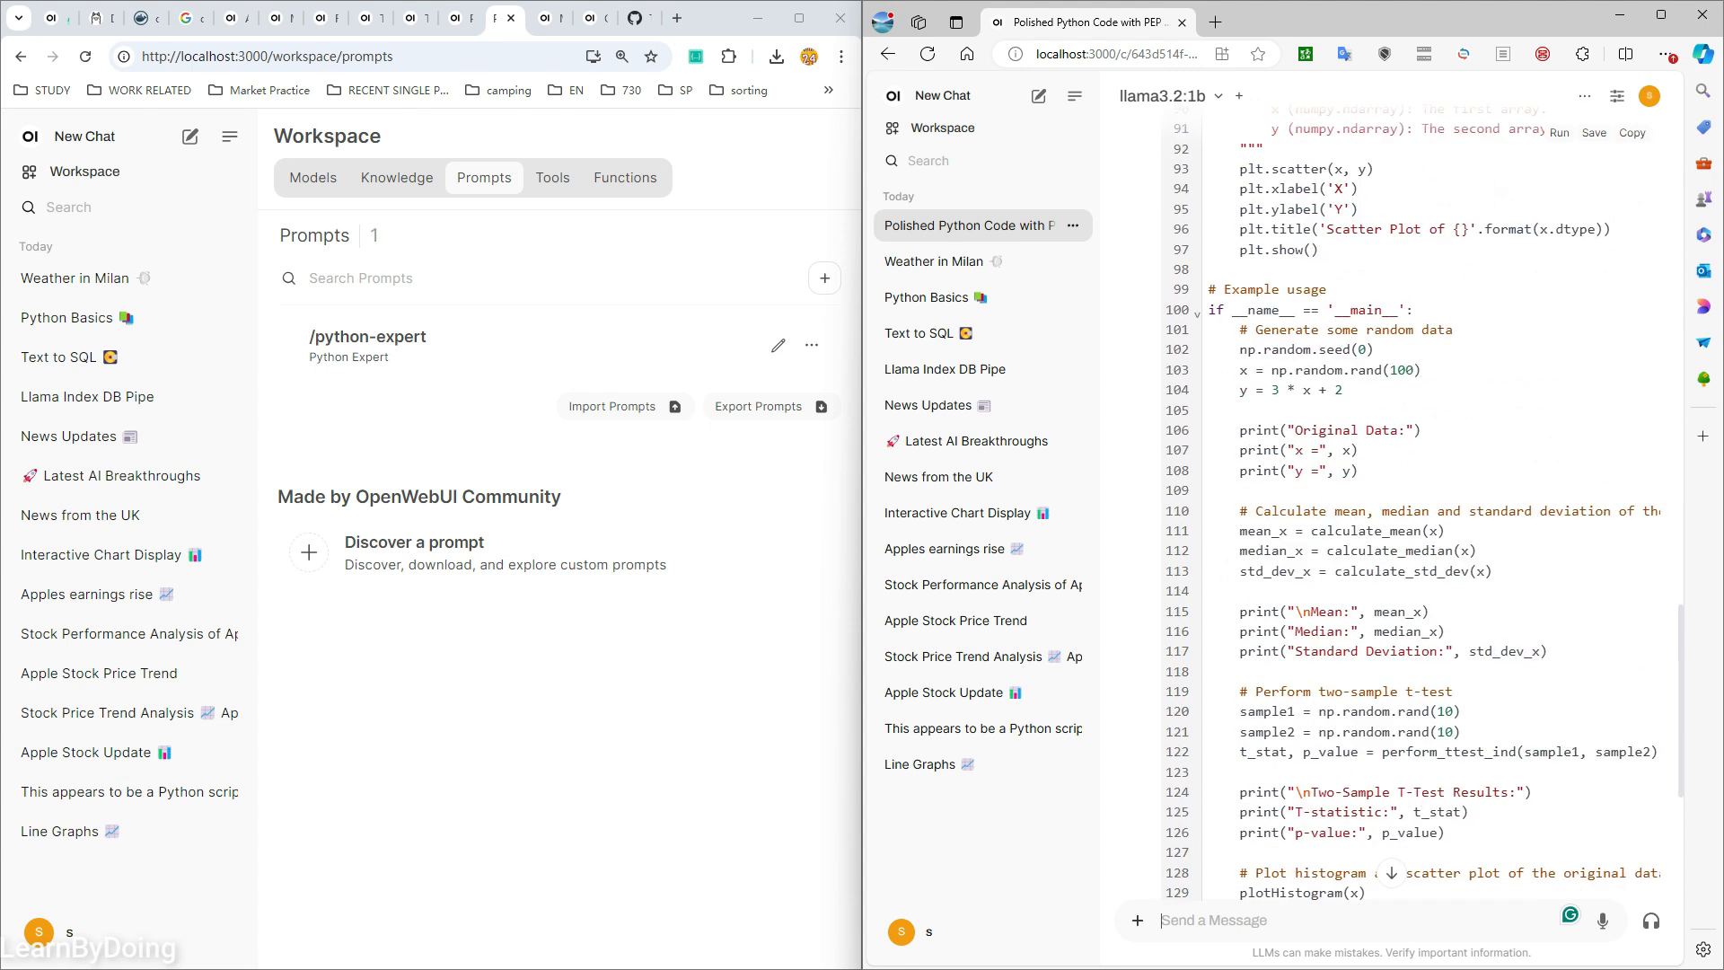
- Run the Python code generated in the reply and examine its plot and printed output
scroll(1419, 503, "up", 15)
scroll(1419, 503, "up", 12)
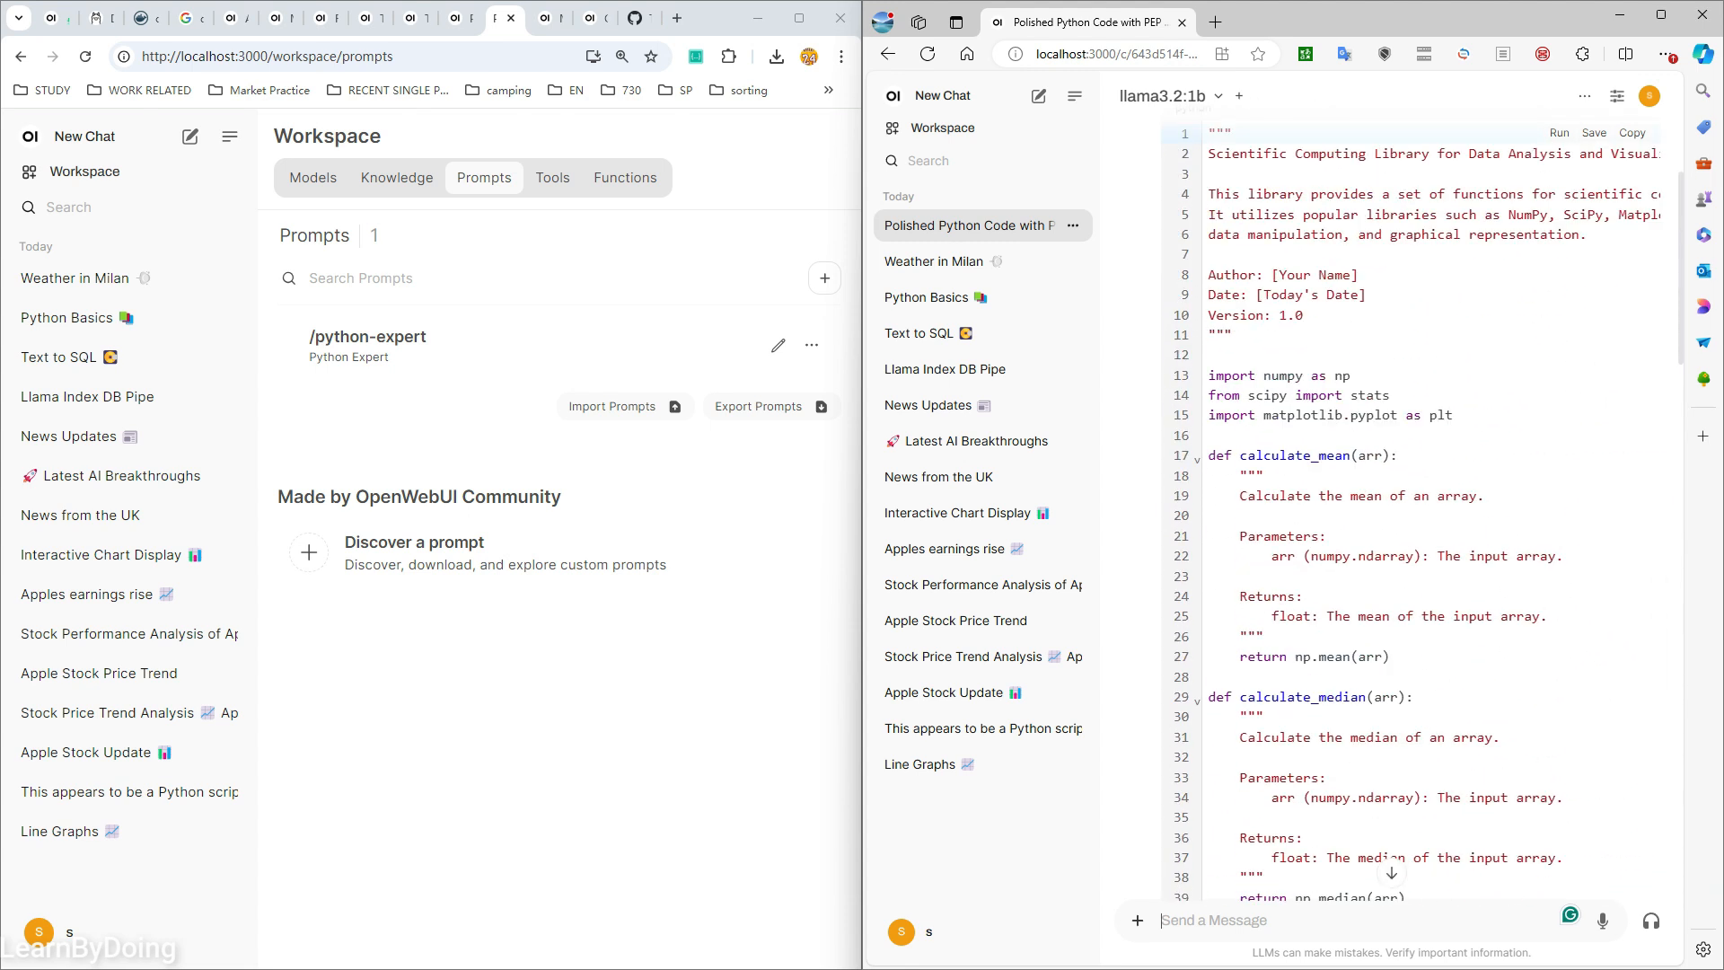
scroll(1419, 503, "down", 20)
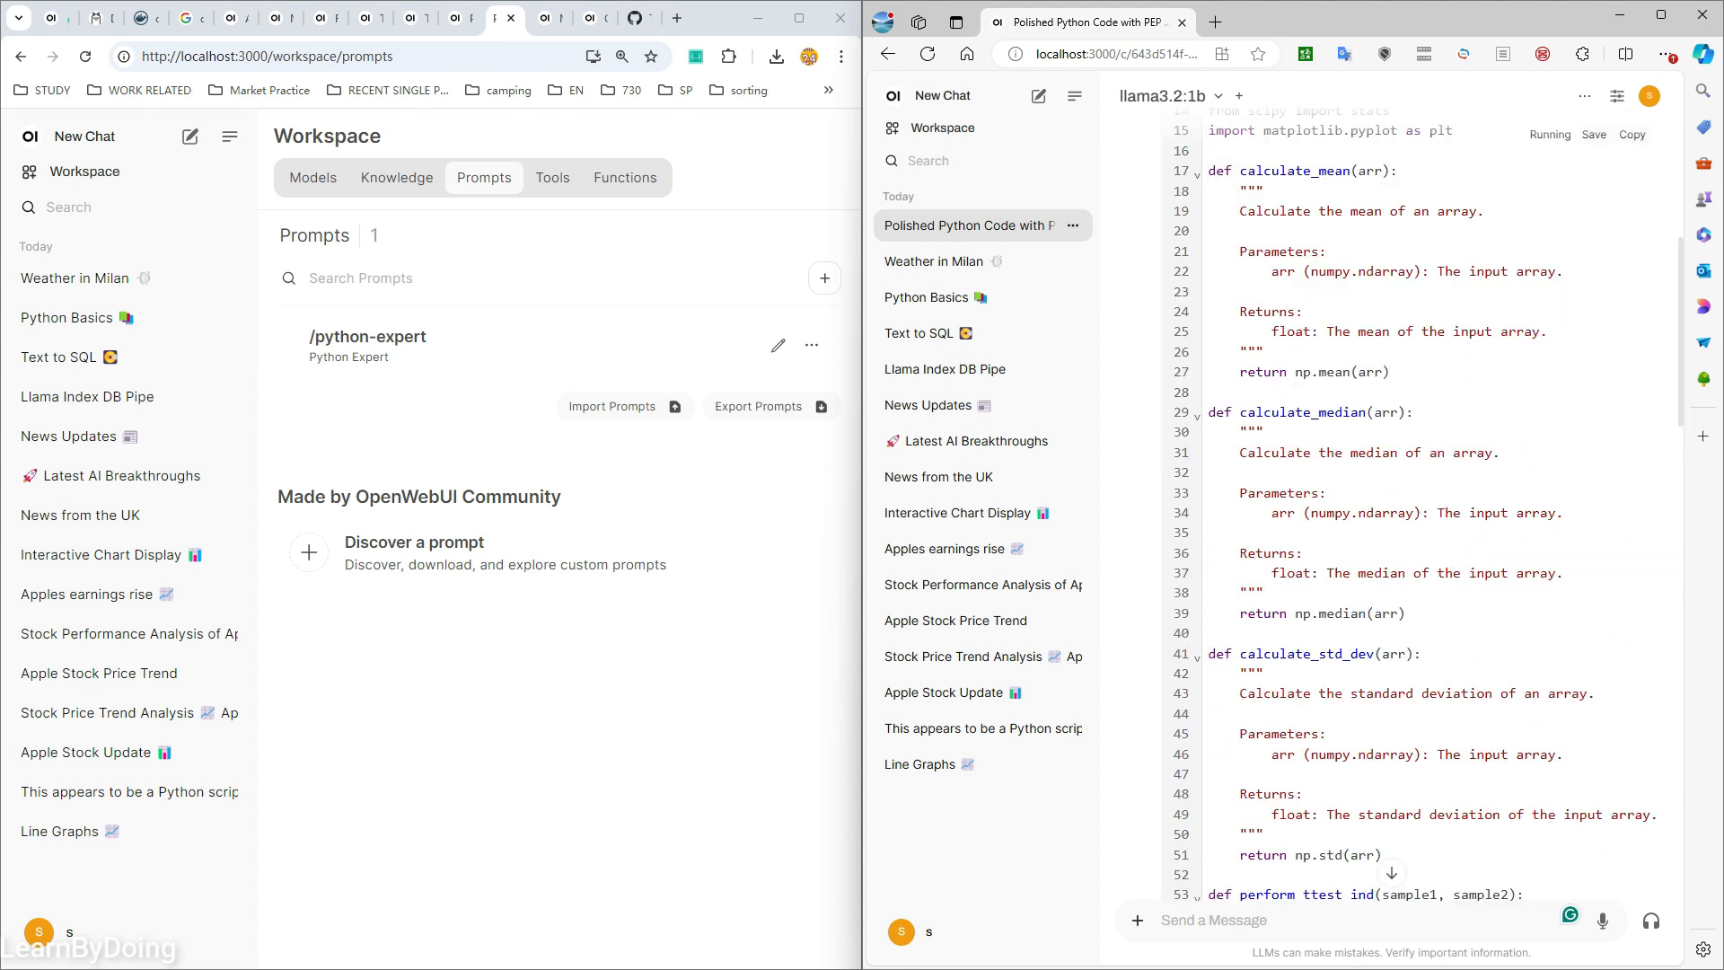
scroll(1419, 503, "down", 2)
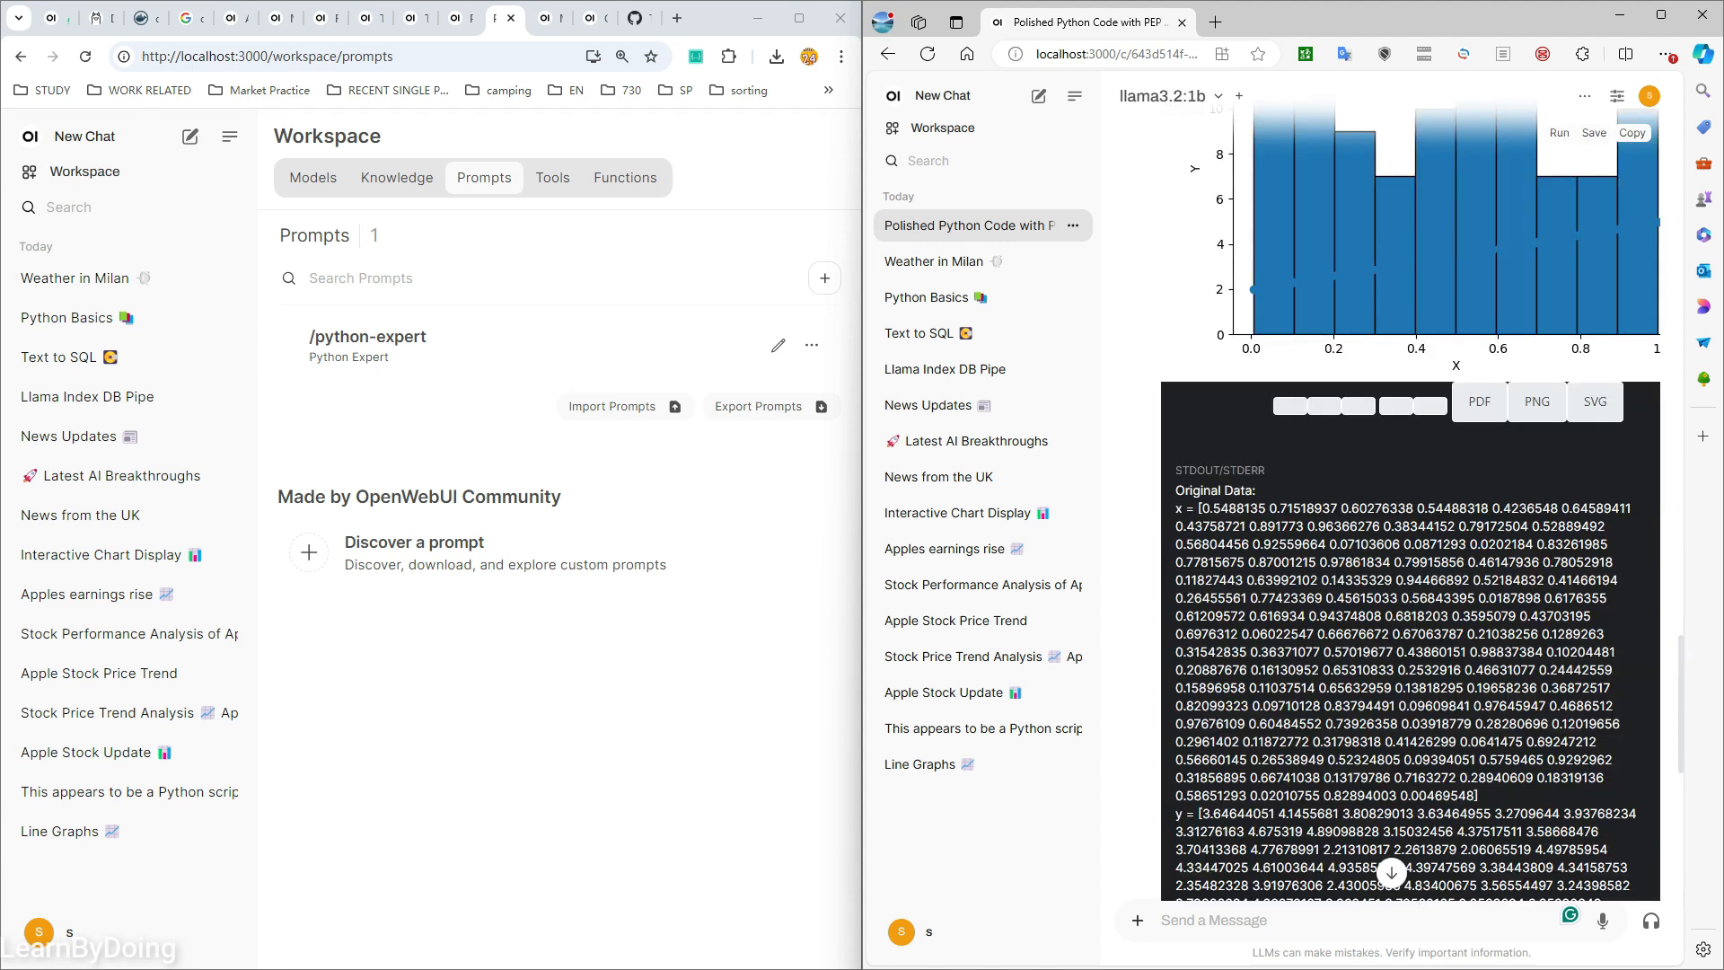
scroll(1411, 502, "up", 4)
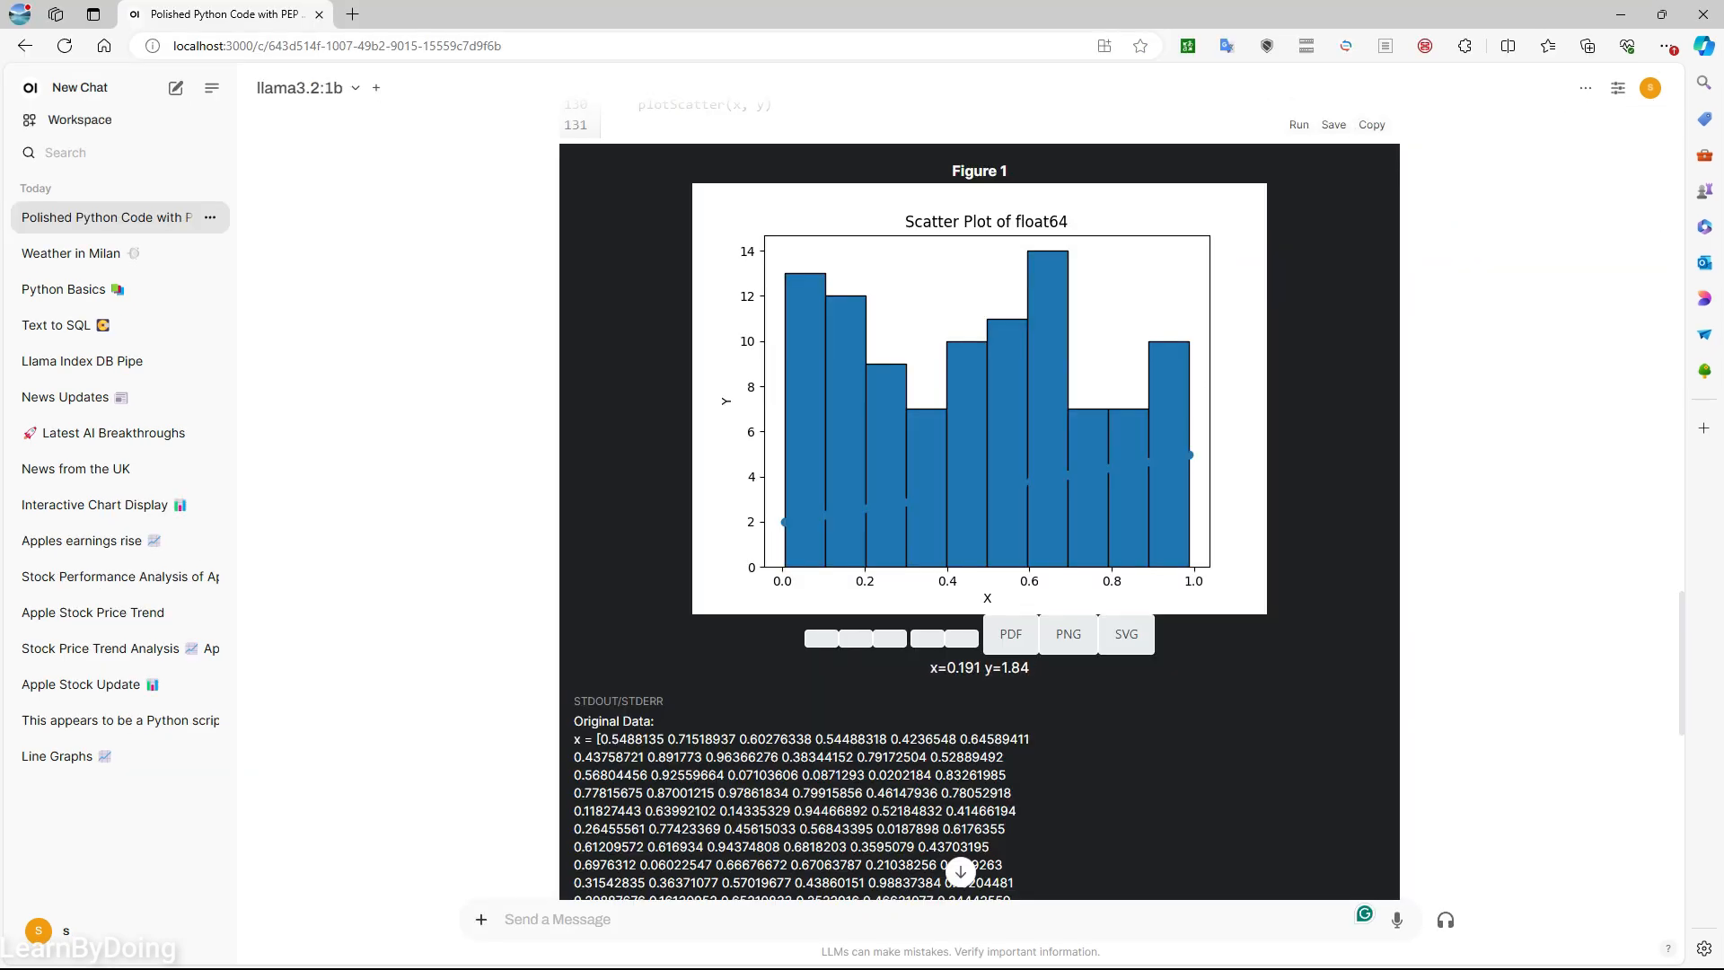
scroll(849, 503, "down", 2)
scroll(979, 503, "up", 2)
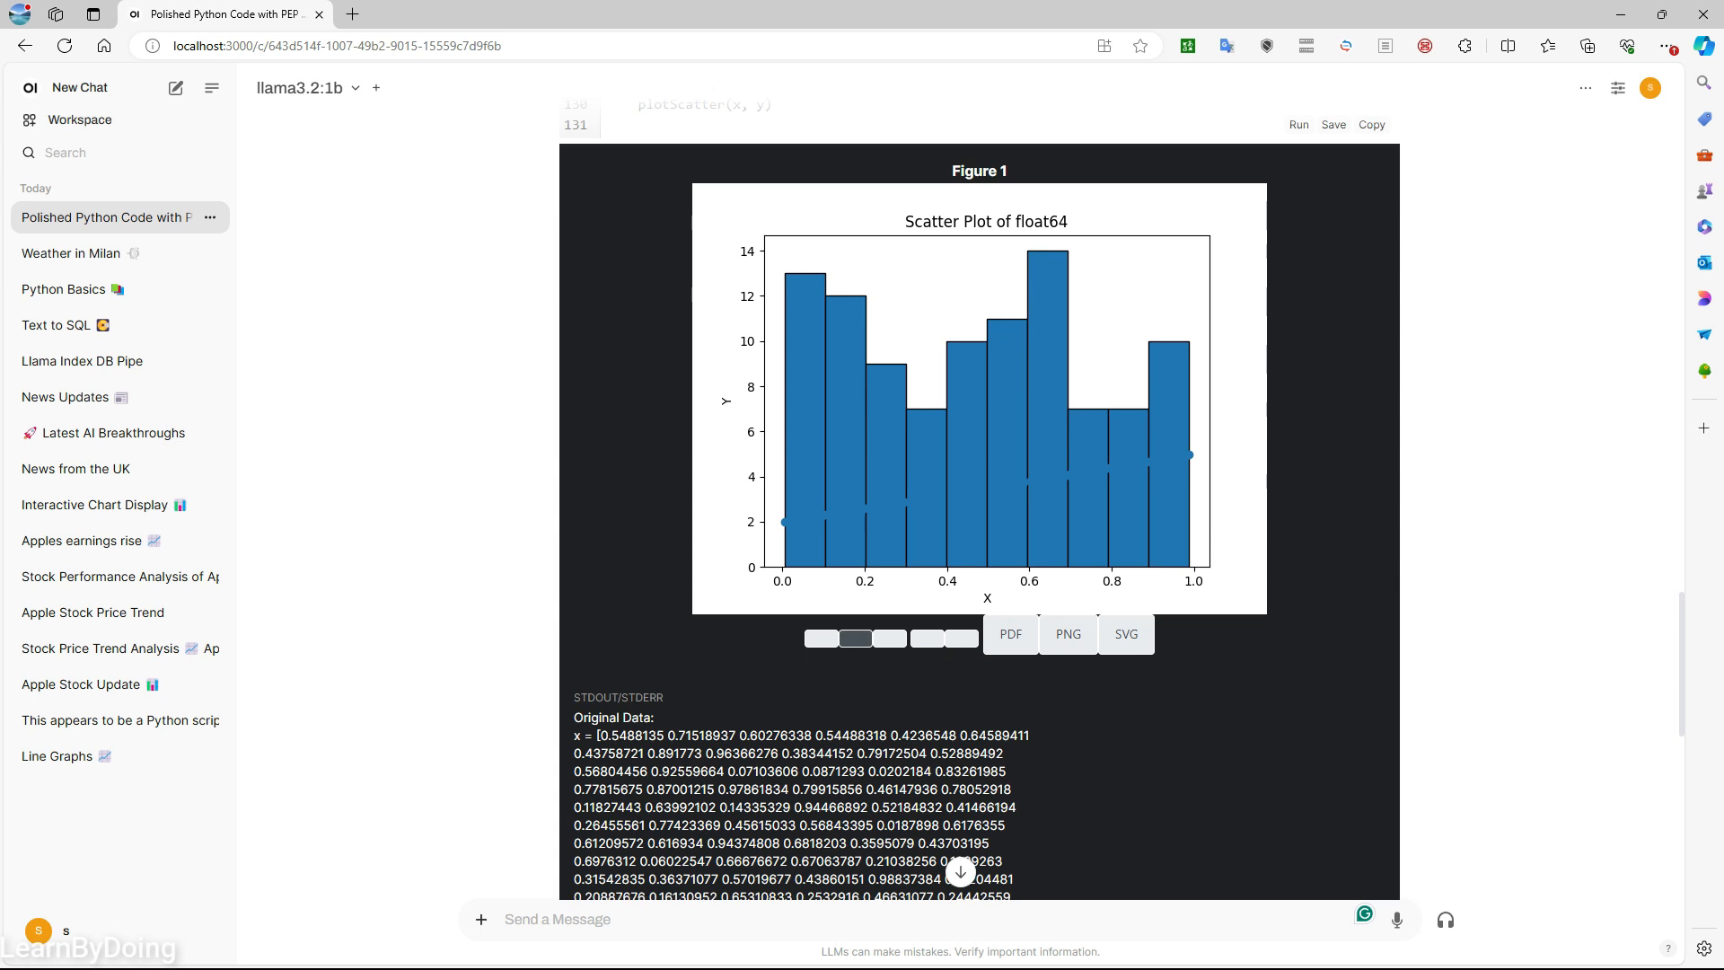
scroll(979, 503, "down", 10)
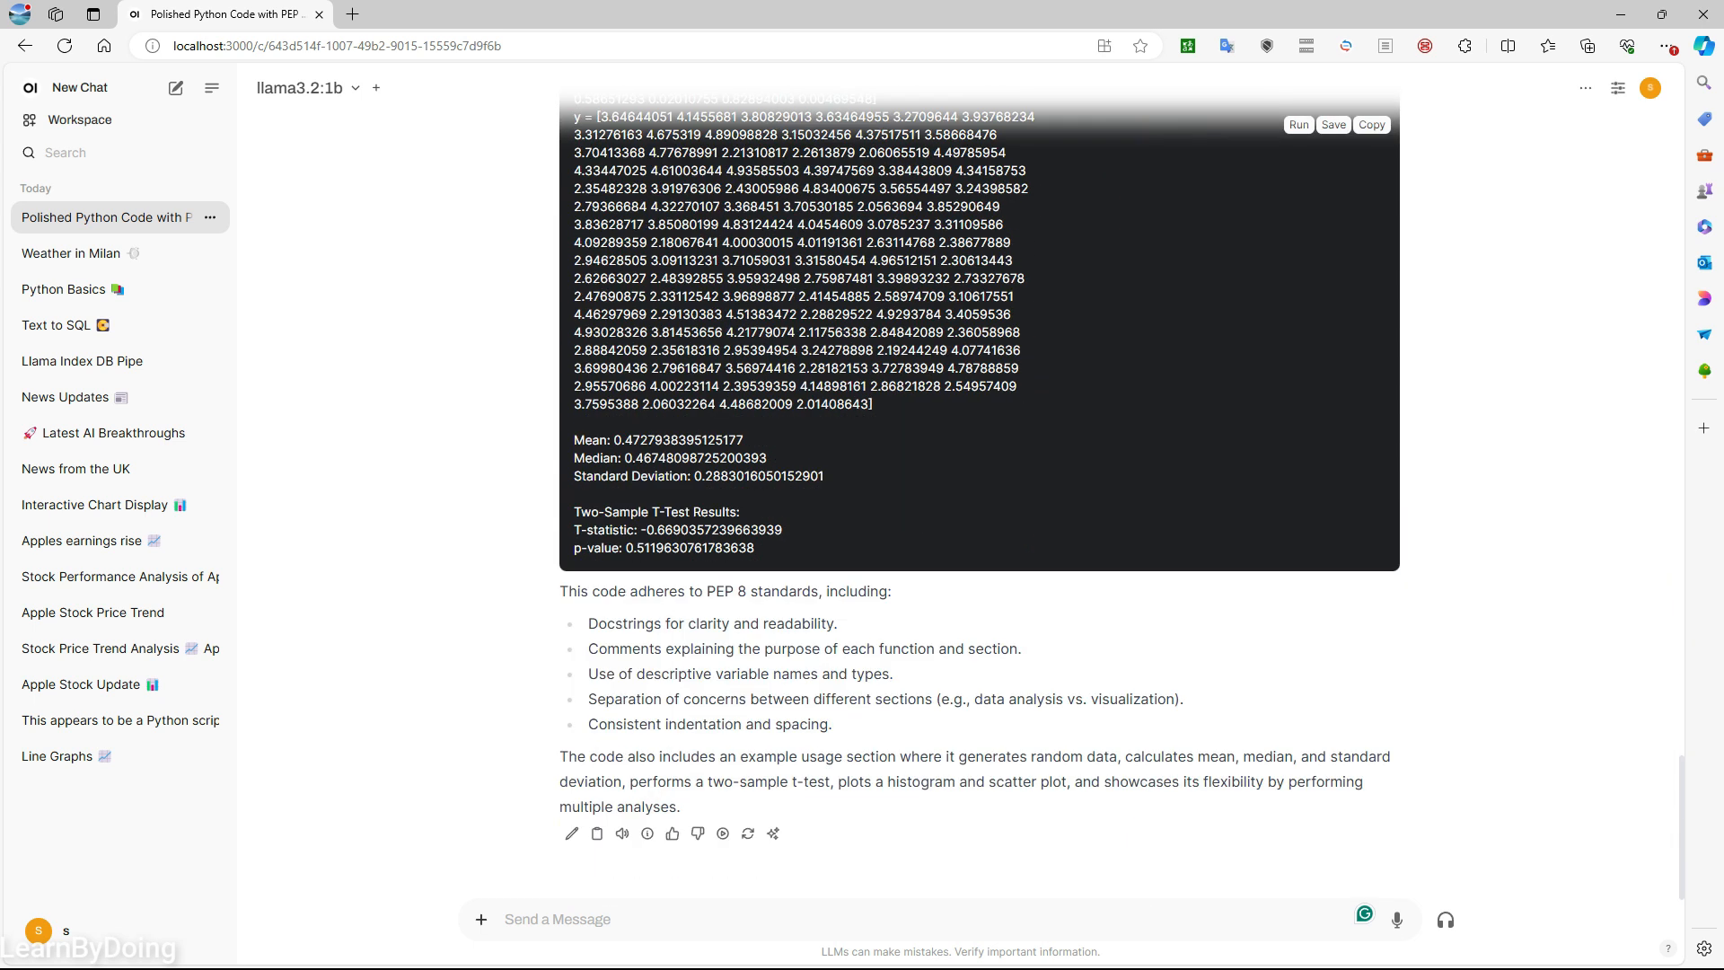
left_click(1662, 14)
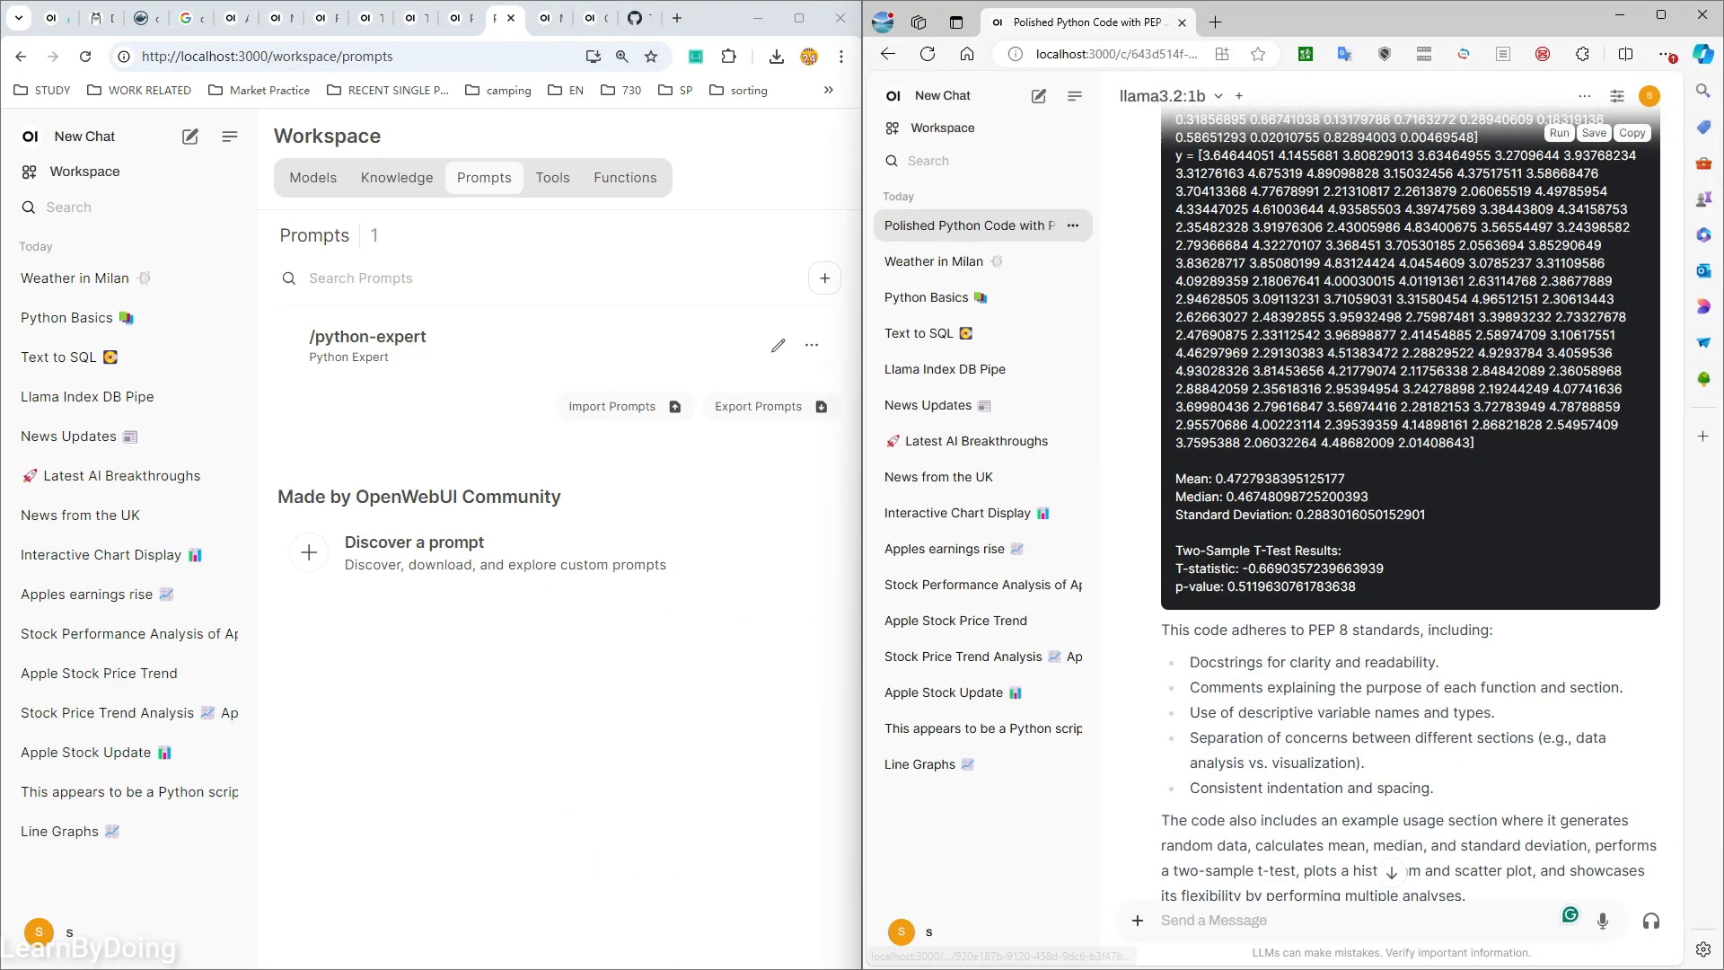
- On the Open WebUI community site, list all tools and open the Enhanced Web Scrape tool page
left_click(453, 18)
left_click(36, 176)
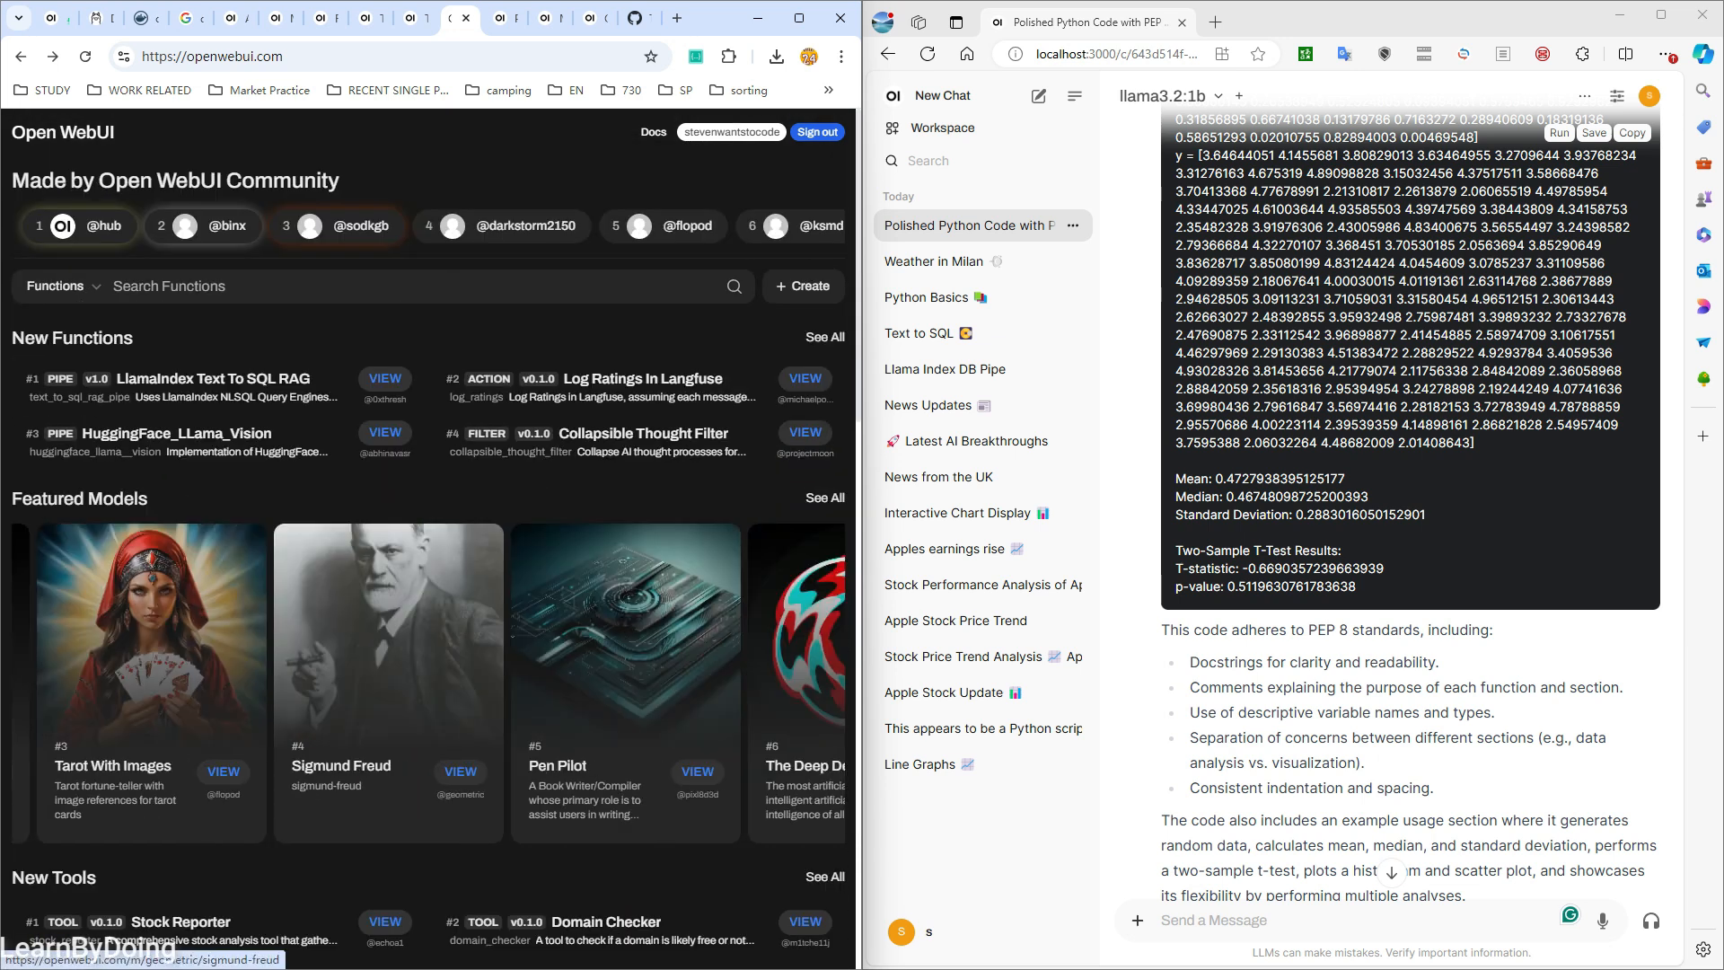
scroll(360, 629, "down", 5)
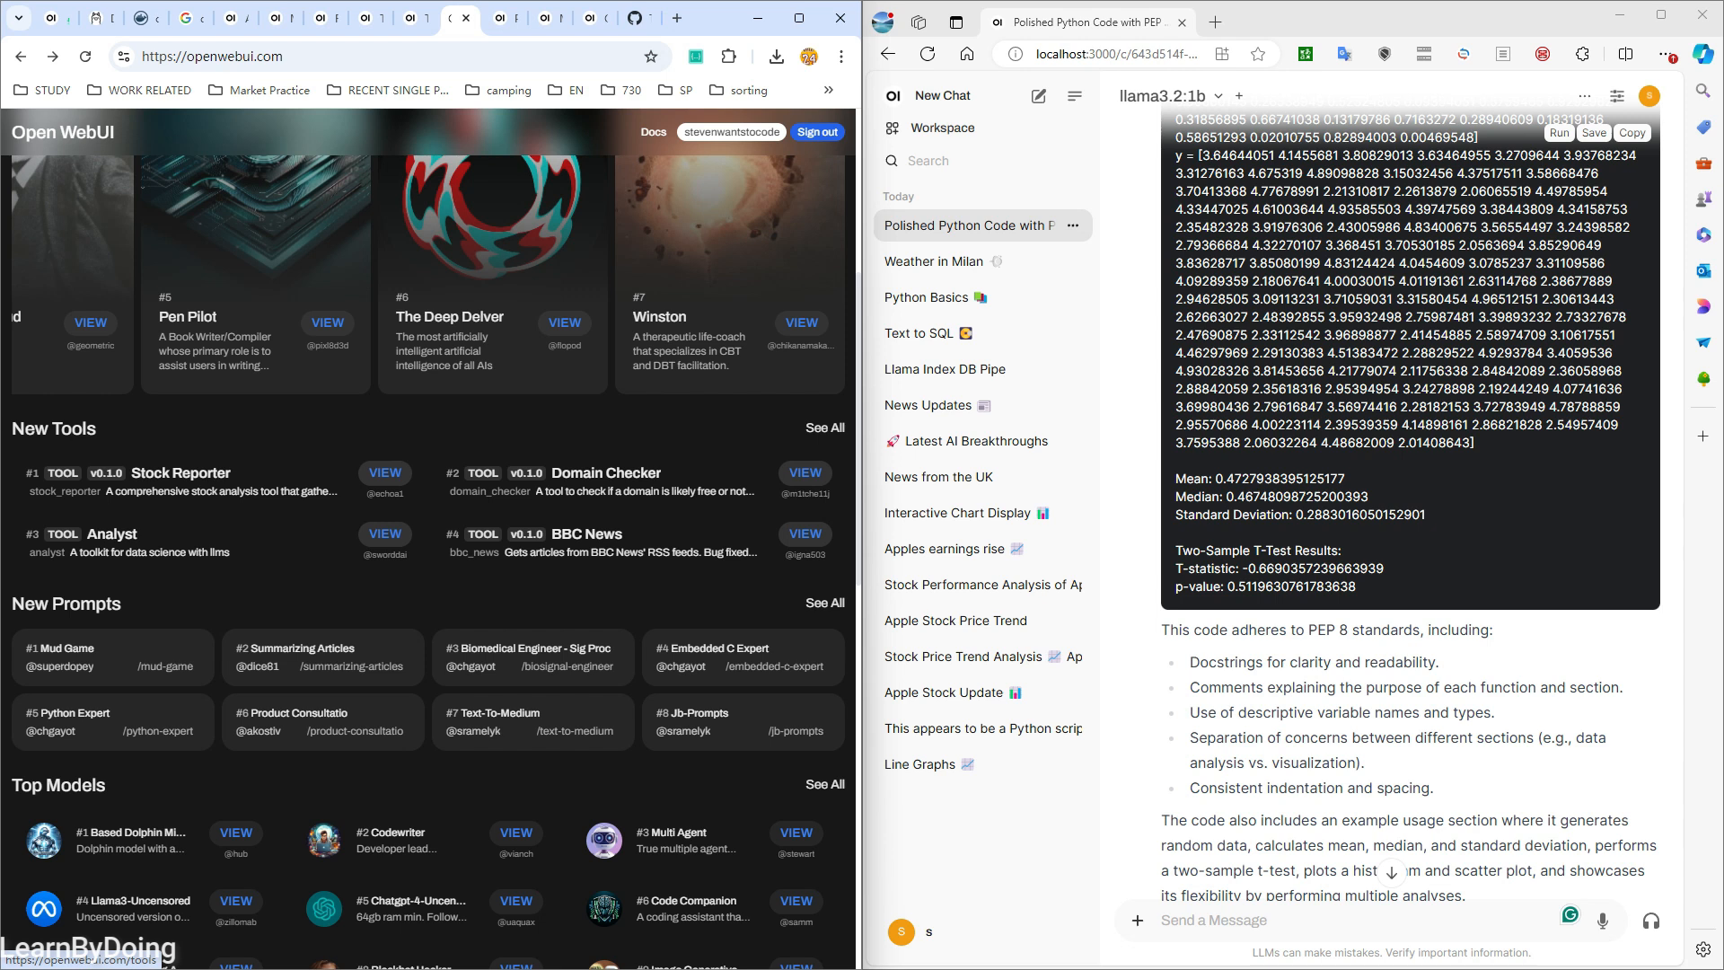
left_click(824, 427)
left_click(384, 470)
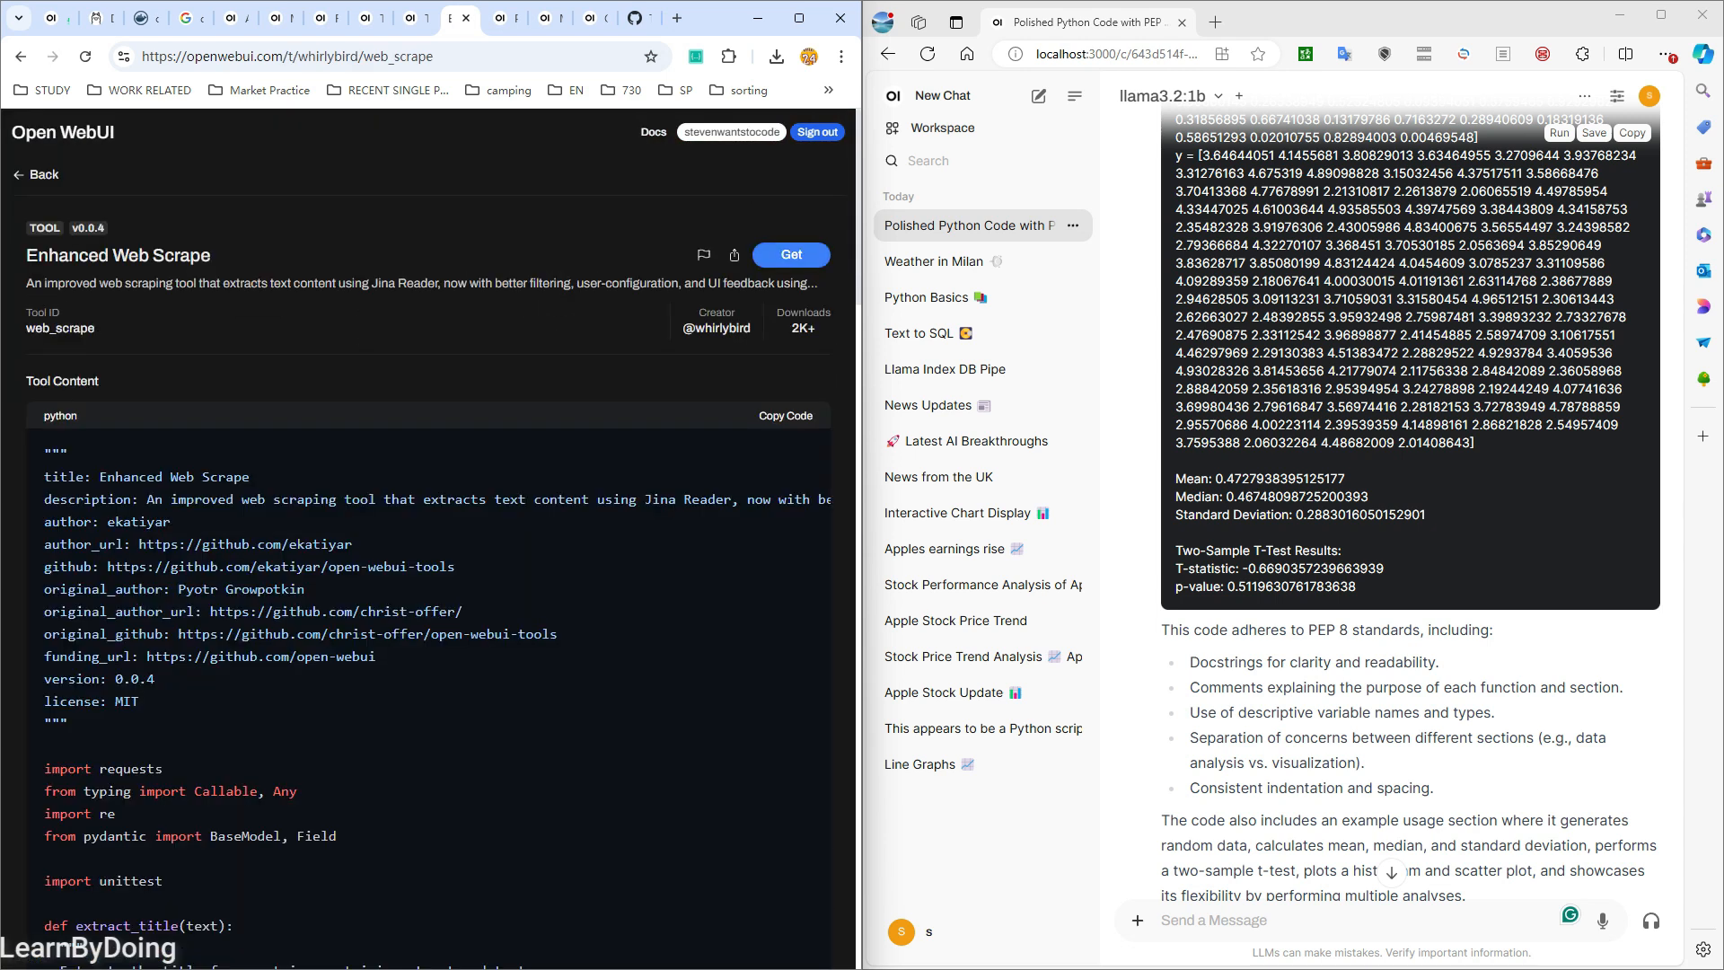
left_click(791, 254)
left_click(431, 558)
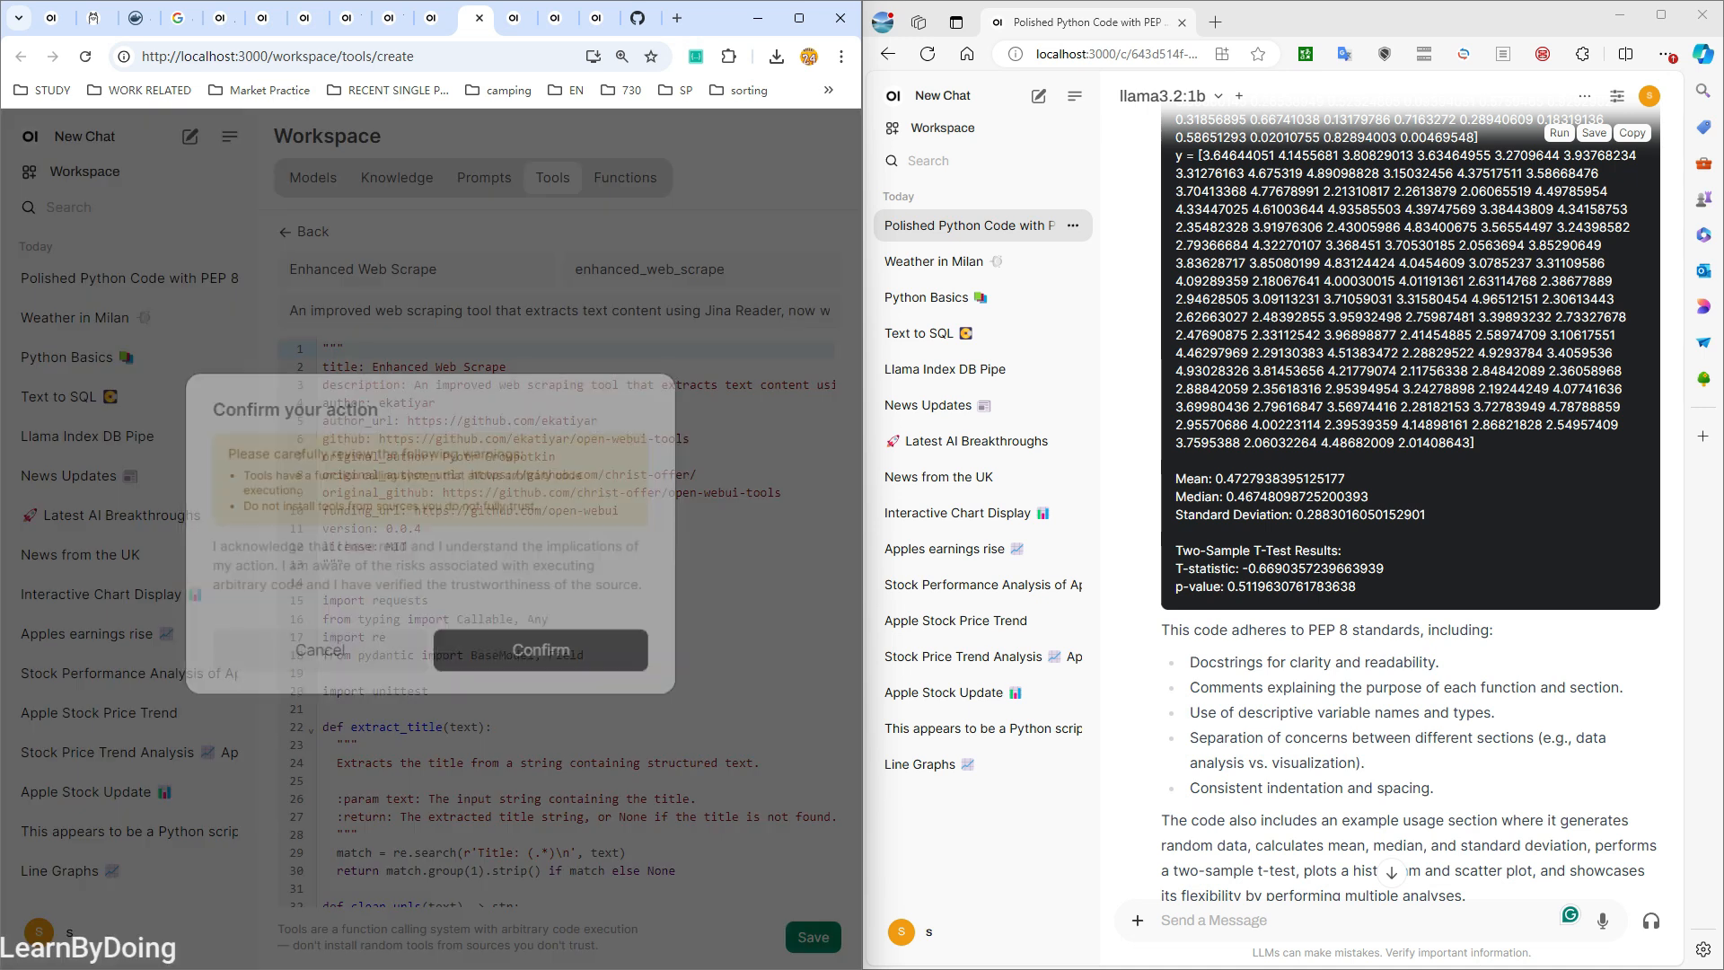
left_click(541, 649)
left_click(943, 96)
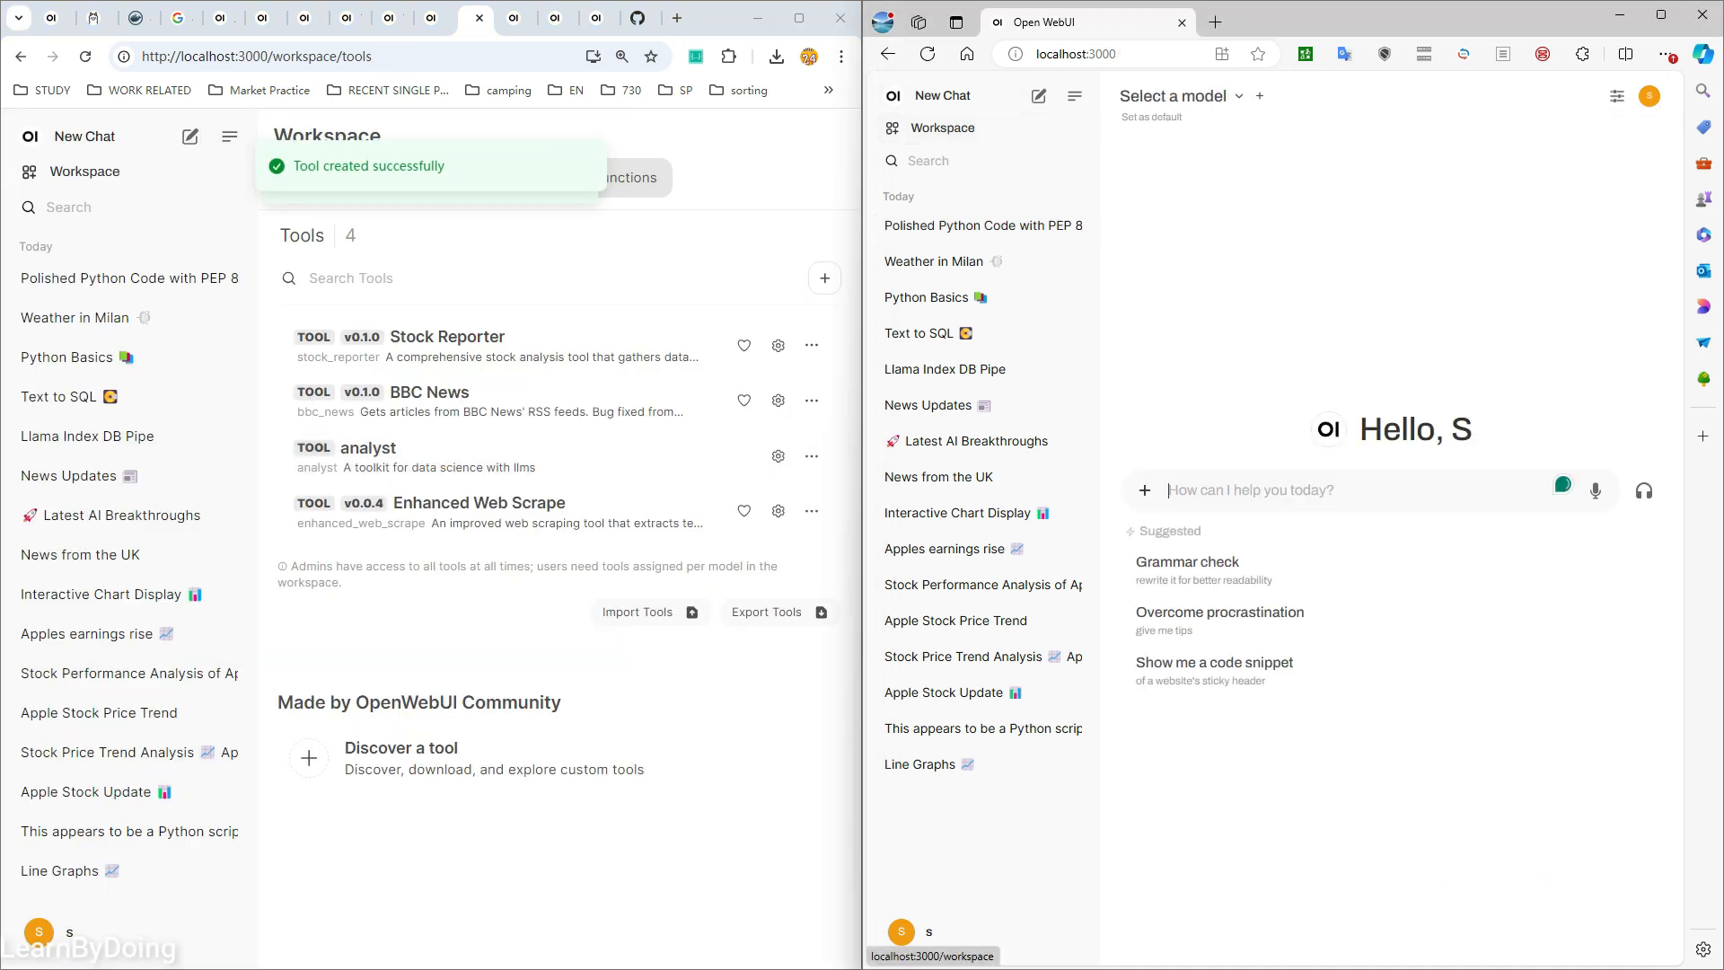
left_click(1180, 96)
left_click(1208, 178)
left_click(927, 54)
- Enable the Enhanced Web Scrape tool for the llama3.2:1b model in the workspace and save the model
left_click(312, 178)
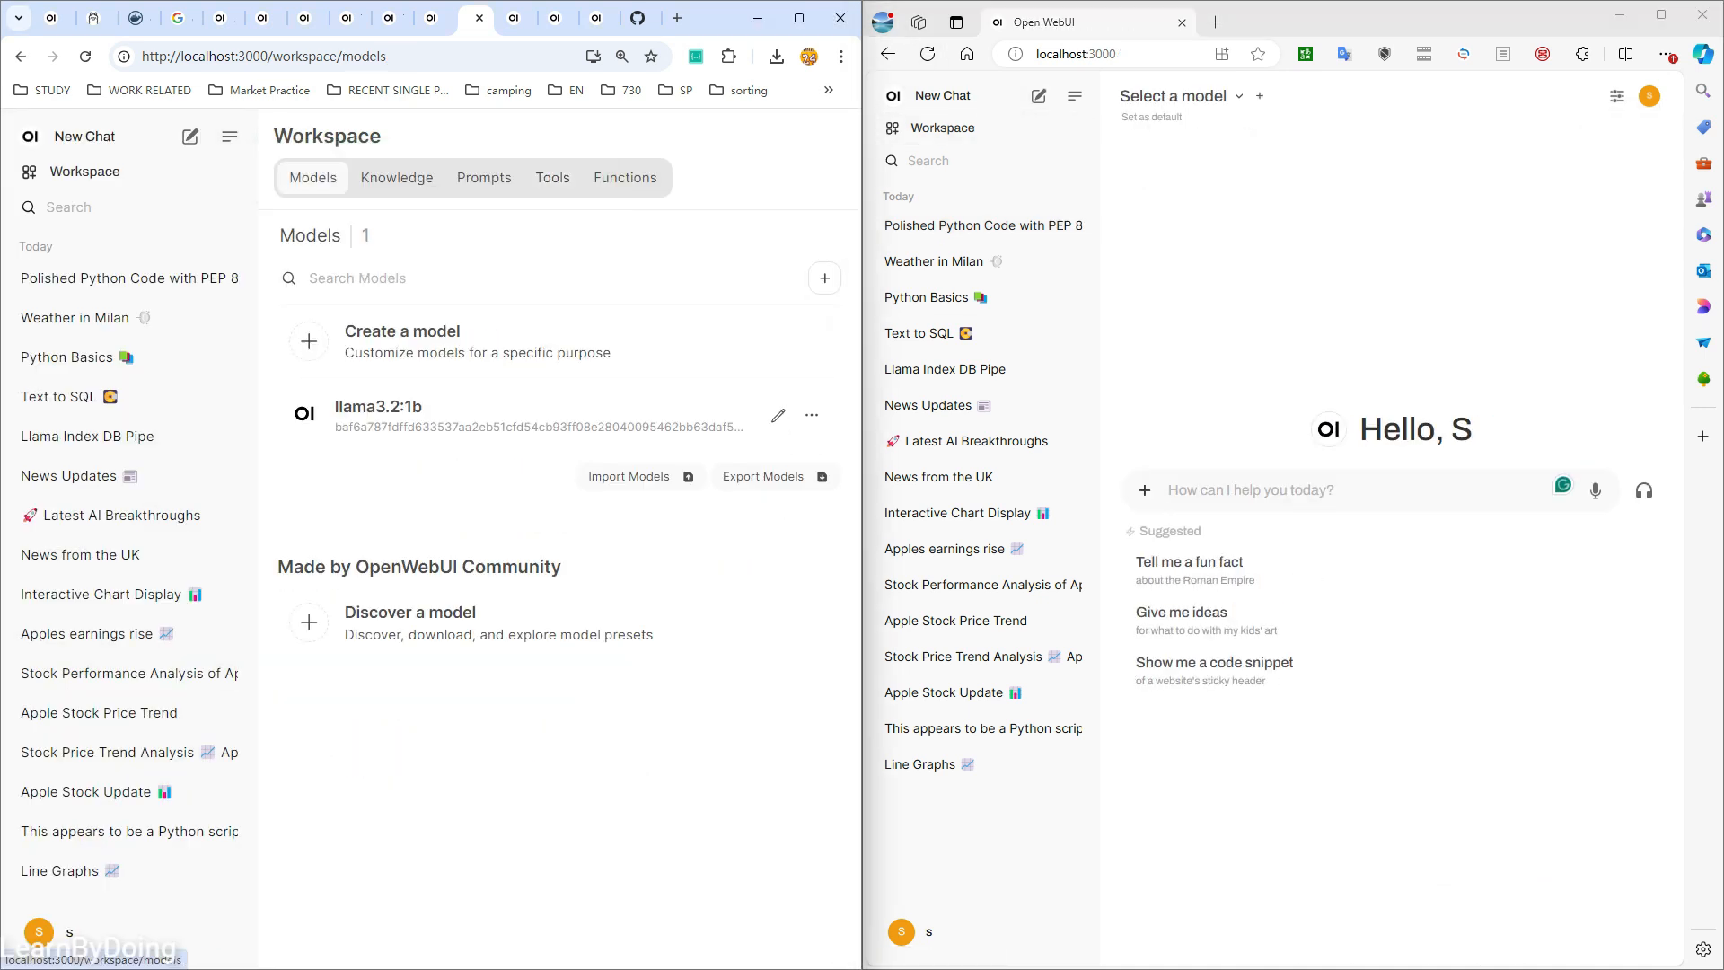
left_click(378, 413)
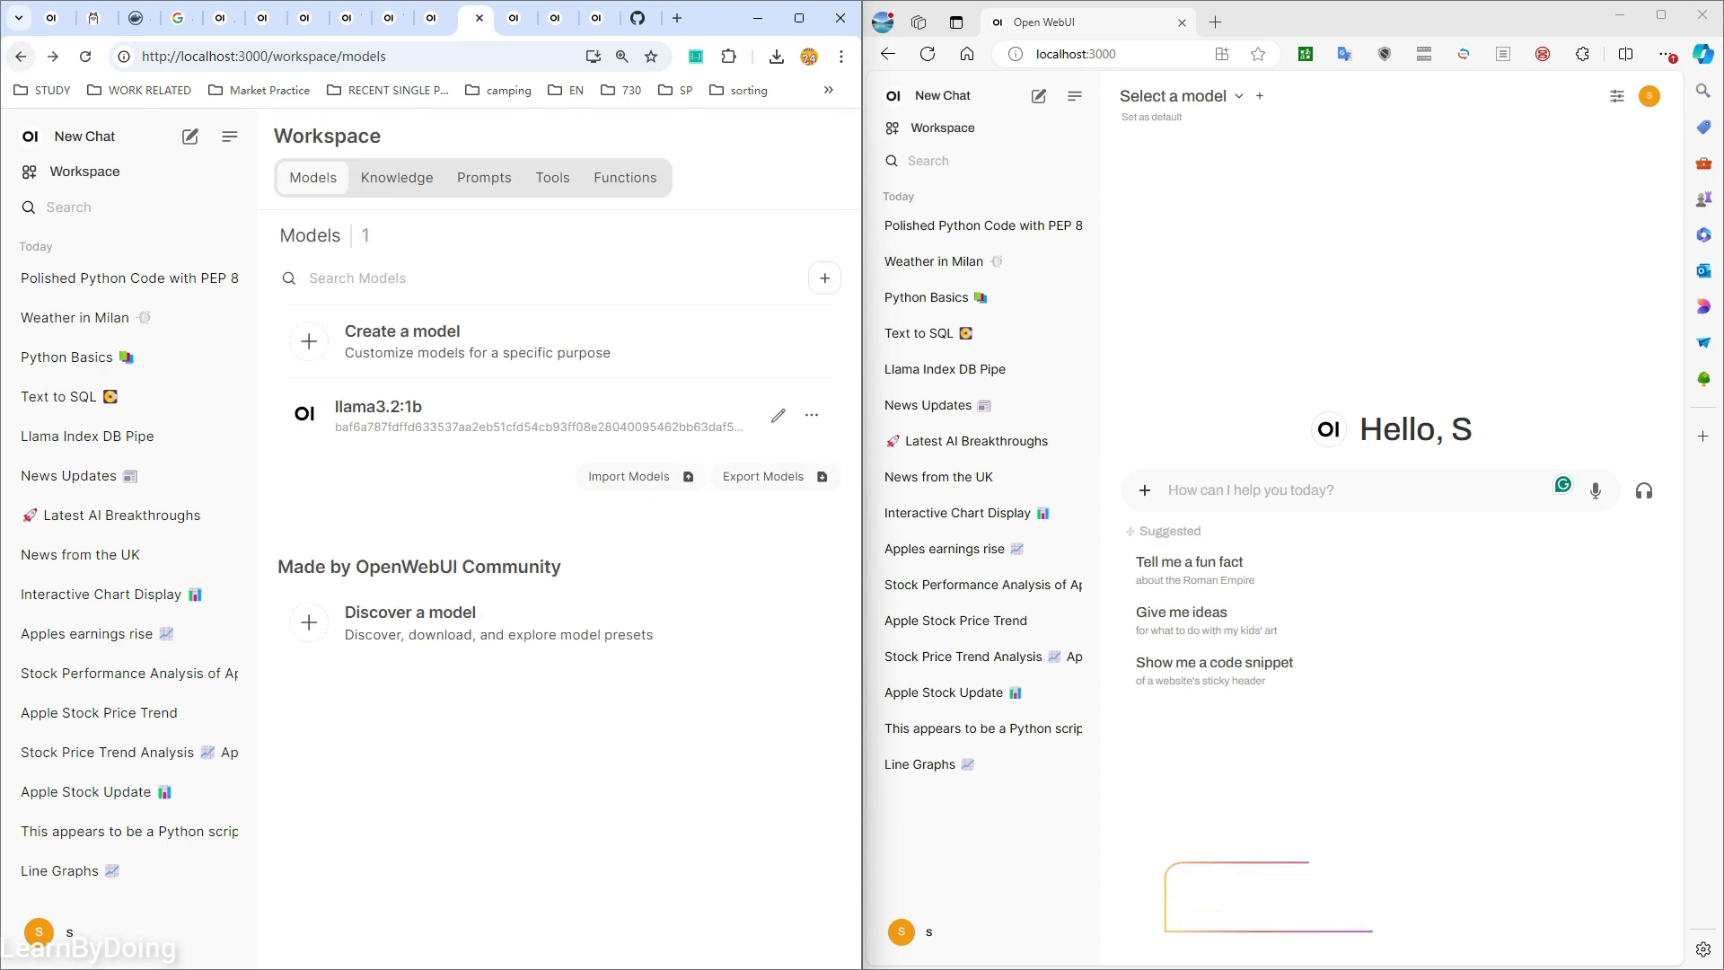
left_click(778, 415)
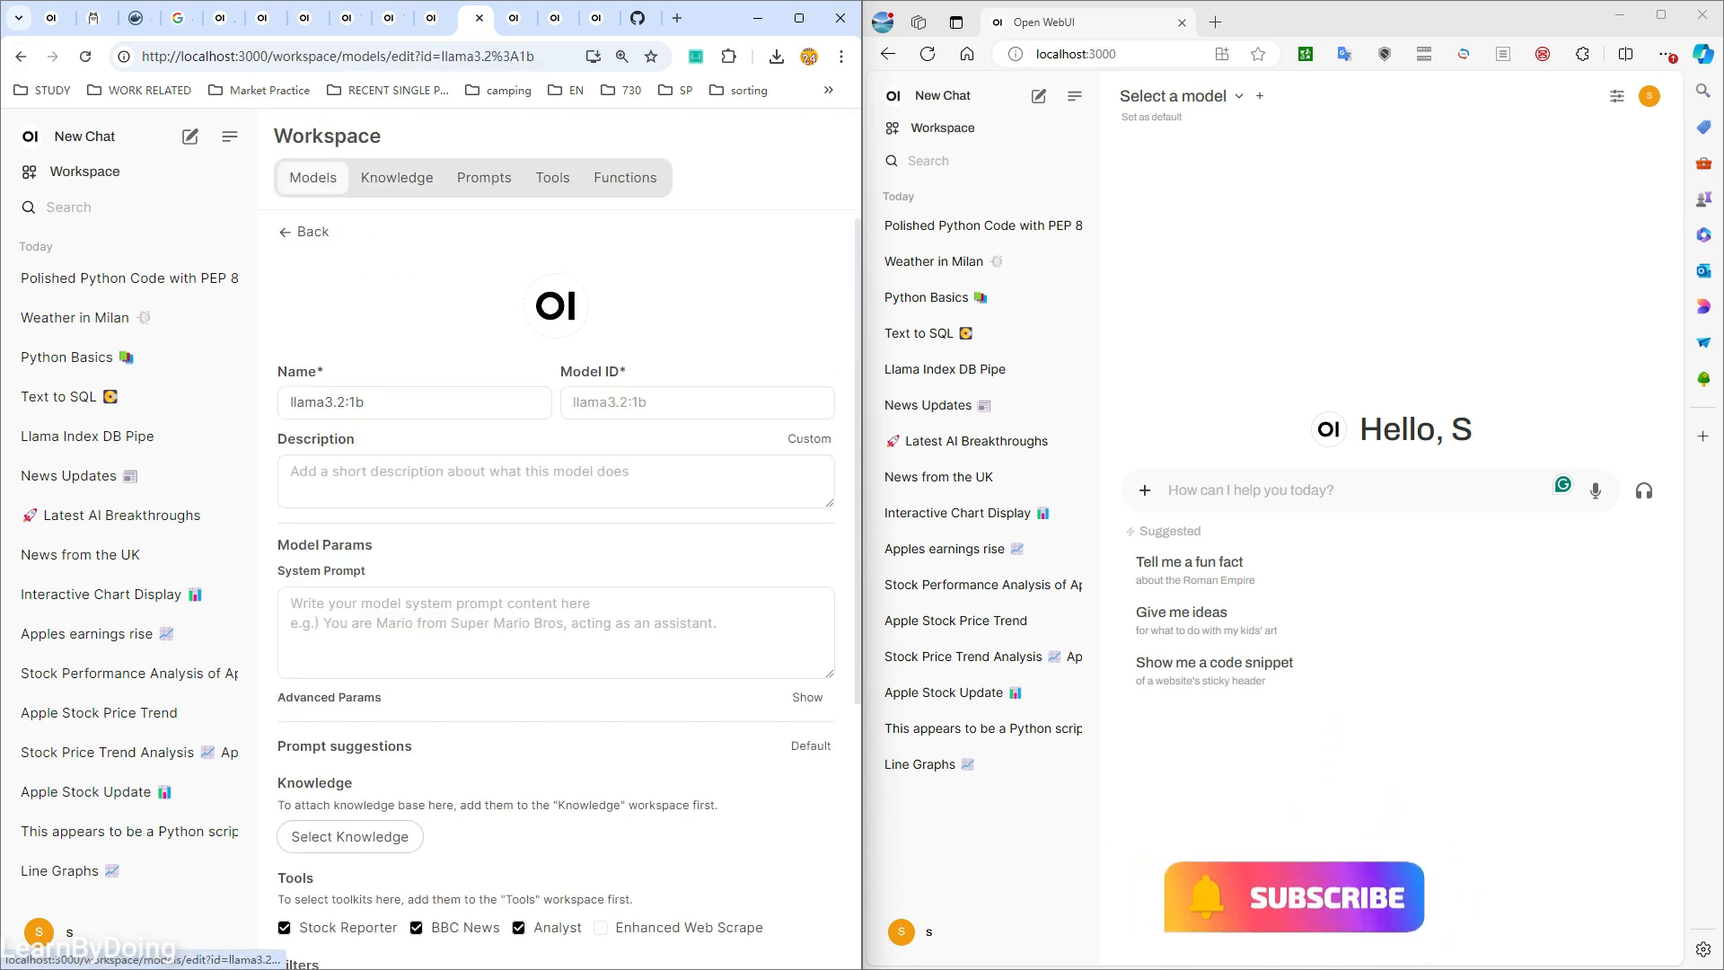
scroll(556, 539, "down", 4)
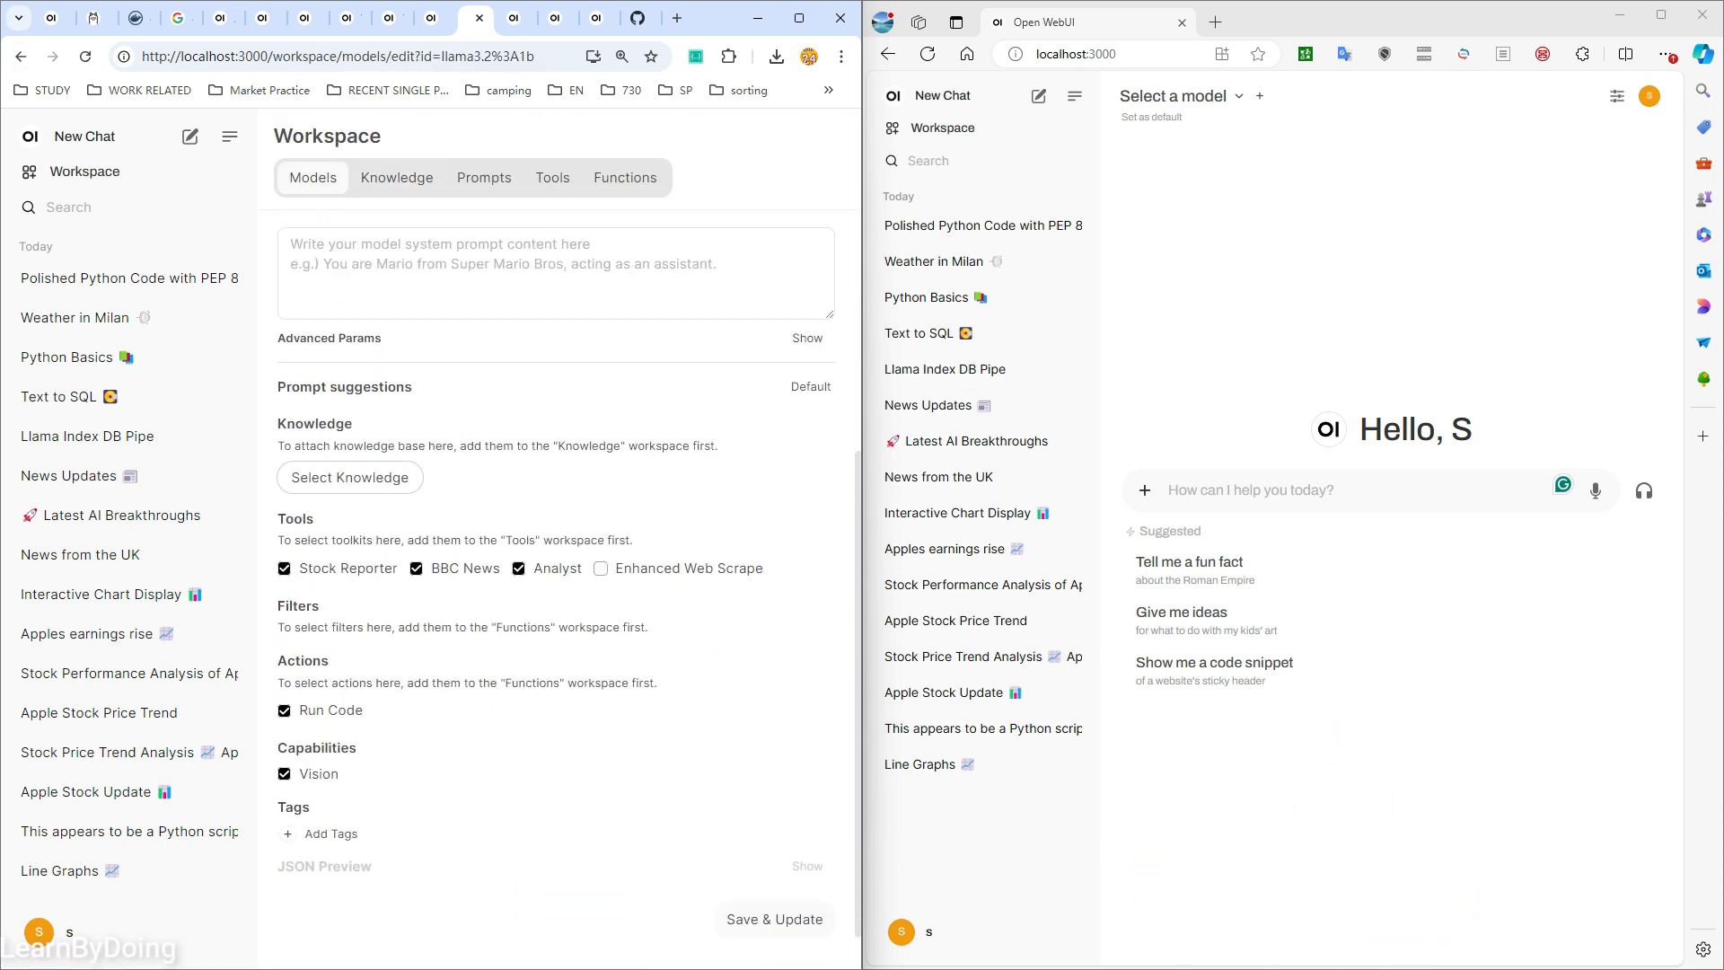
left_click(601, 569)
scroll(620, 628, "down", 1)
left_click(774, 896)
- Reload the chat page and check whether Enhanced Web Scrape is among the tools offered for a new chat
left_click(927, 54)
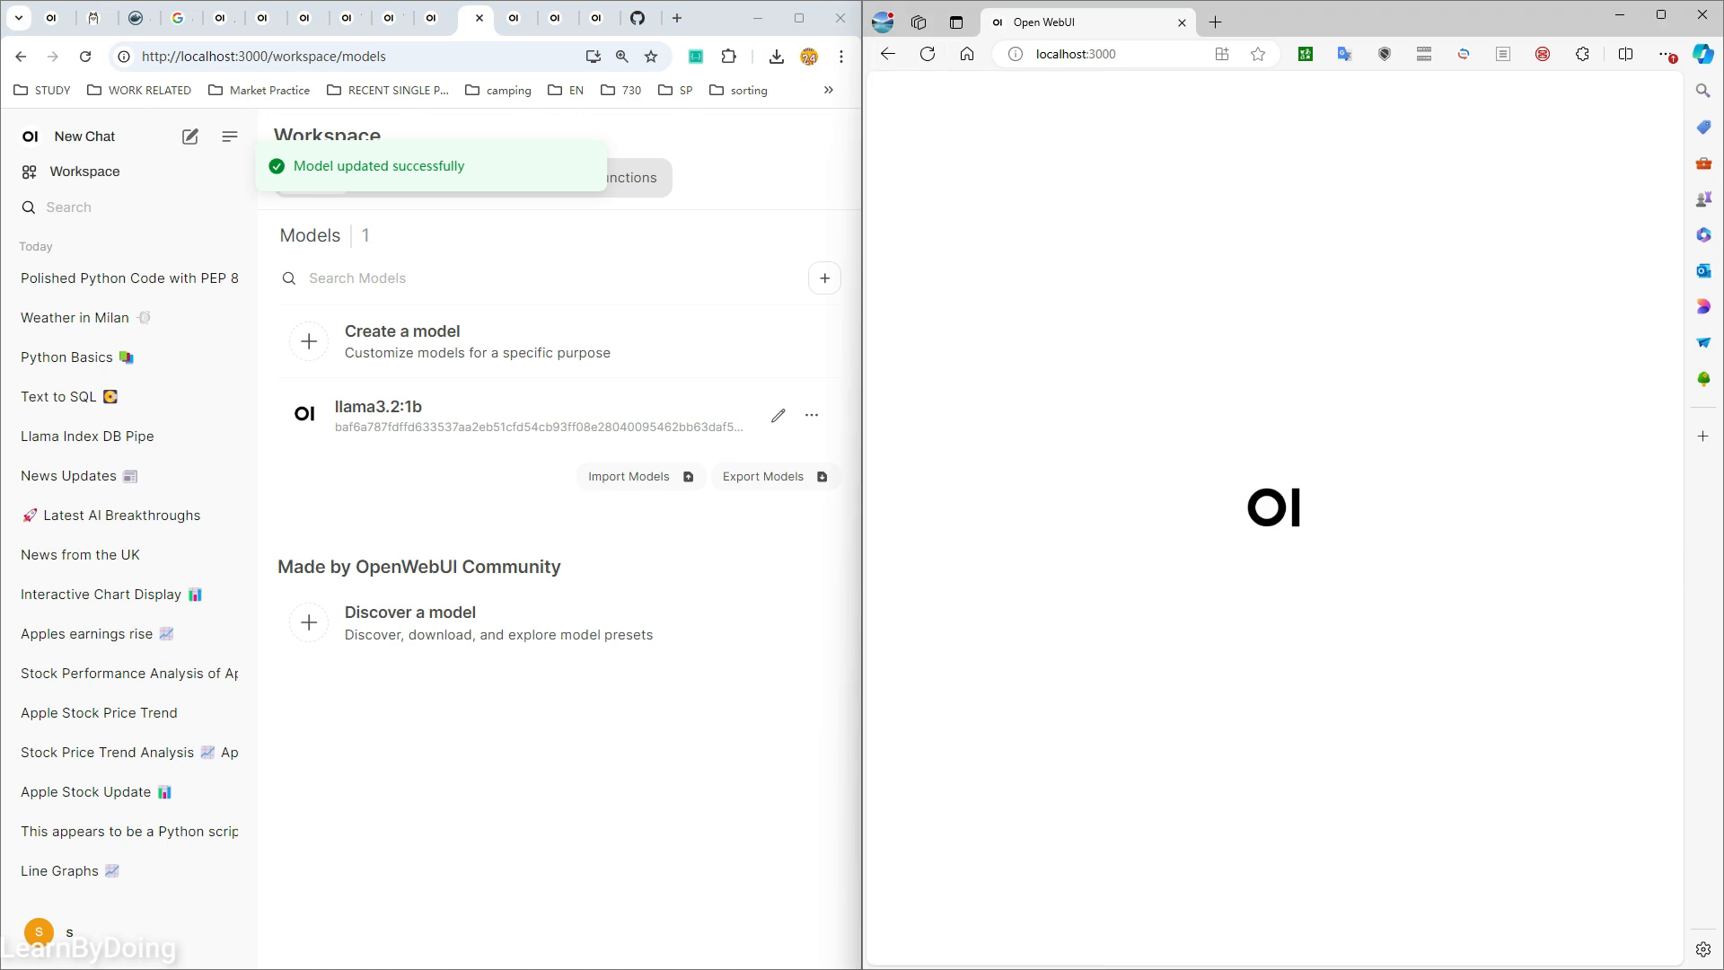
left_click(1159, 96)
left_click(1194, 177)
left_click(1145, 489)
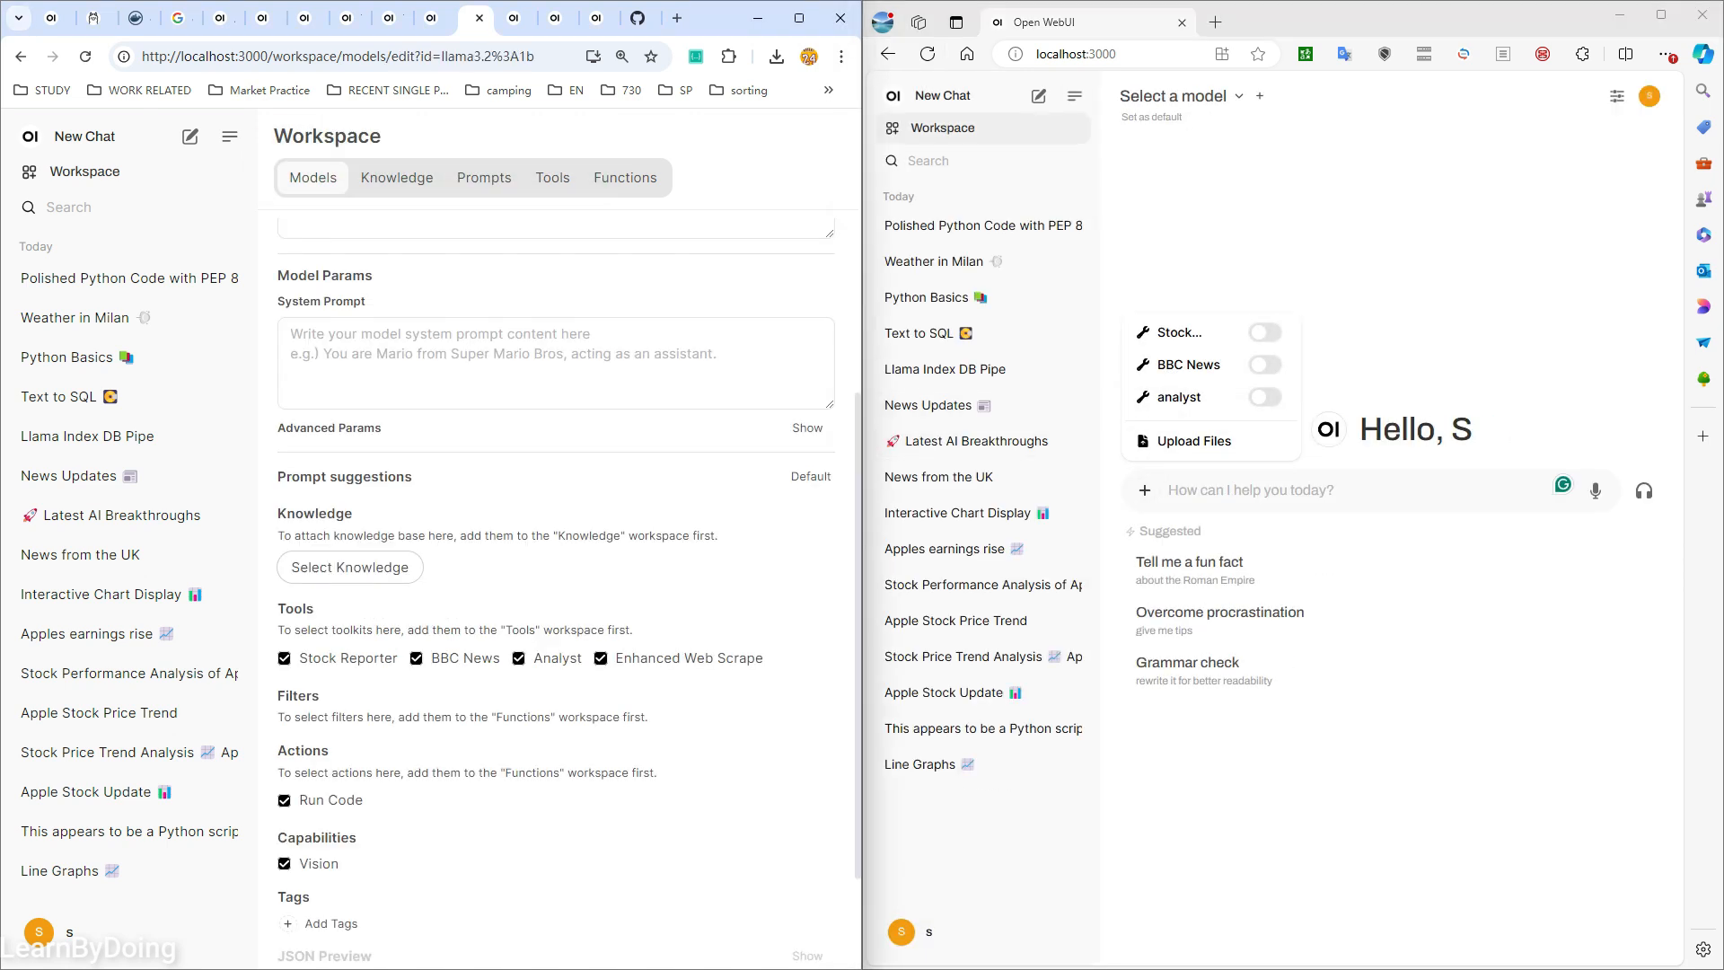
left_click(927, 54)
left_click(1144, 491)
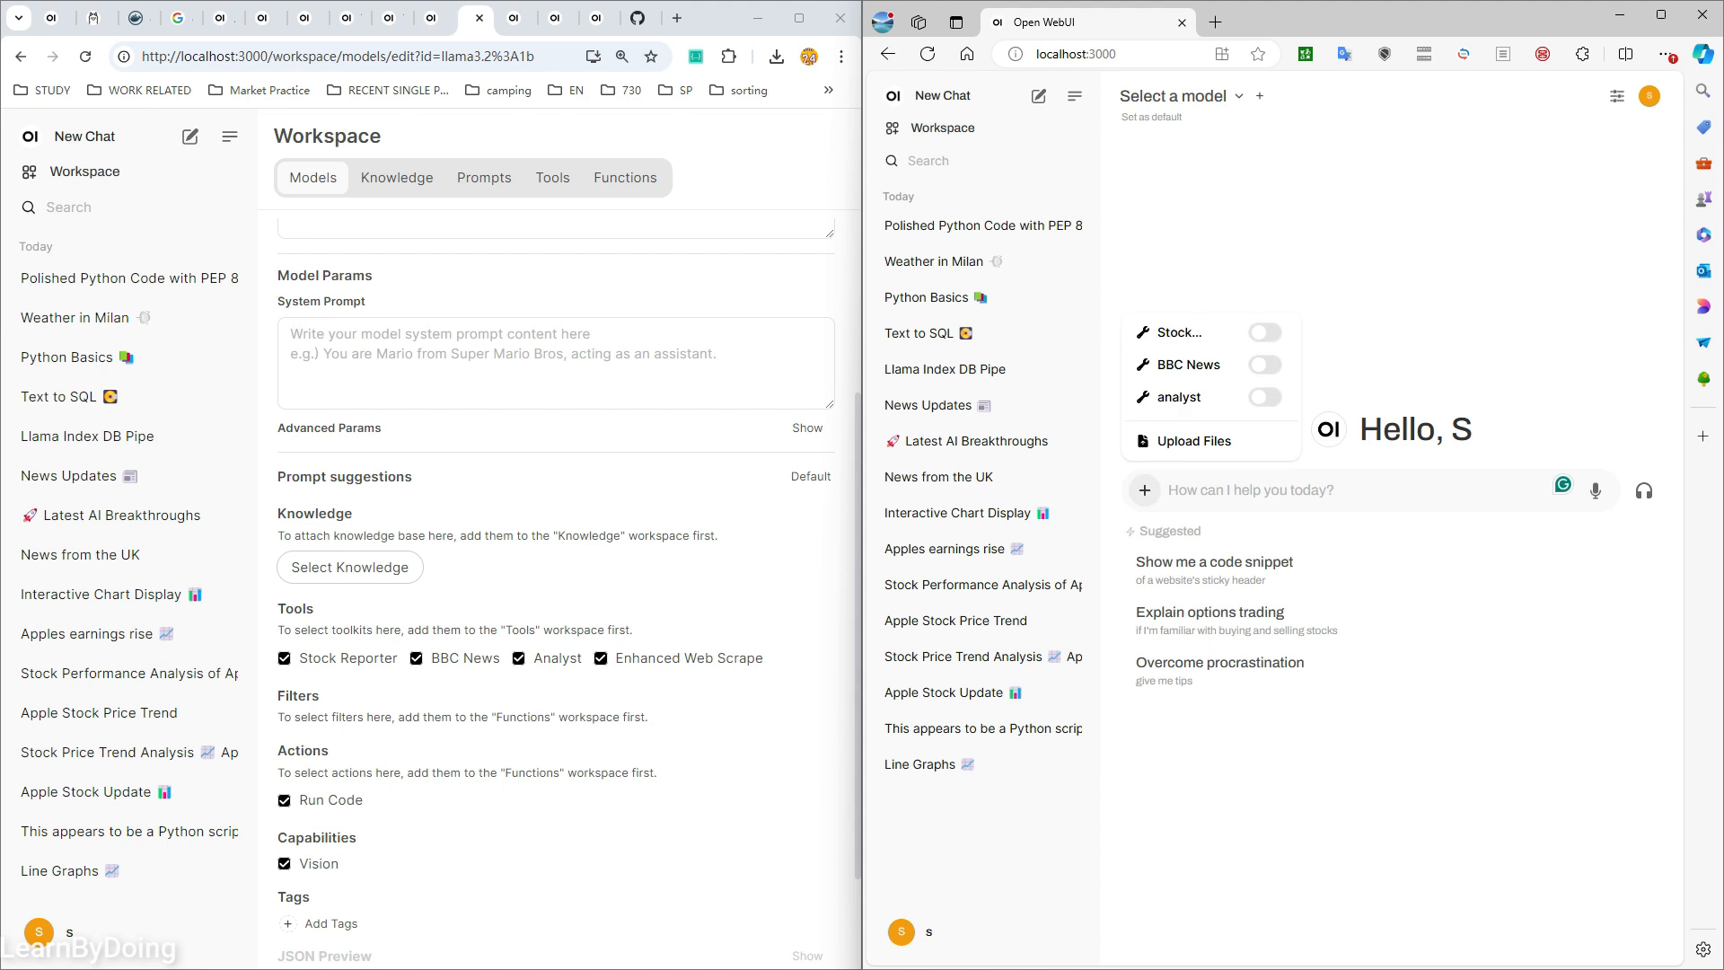
key("Escape")
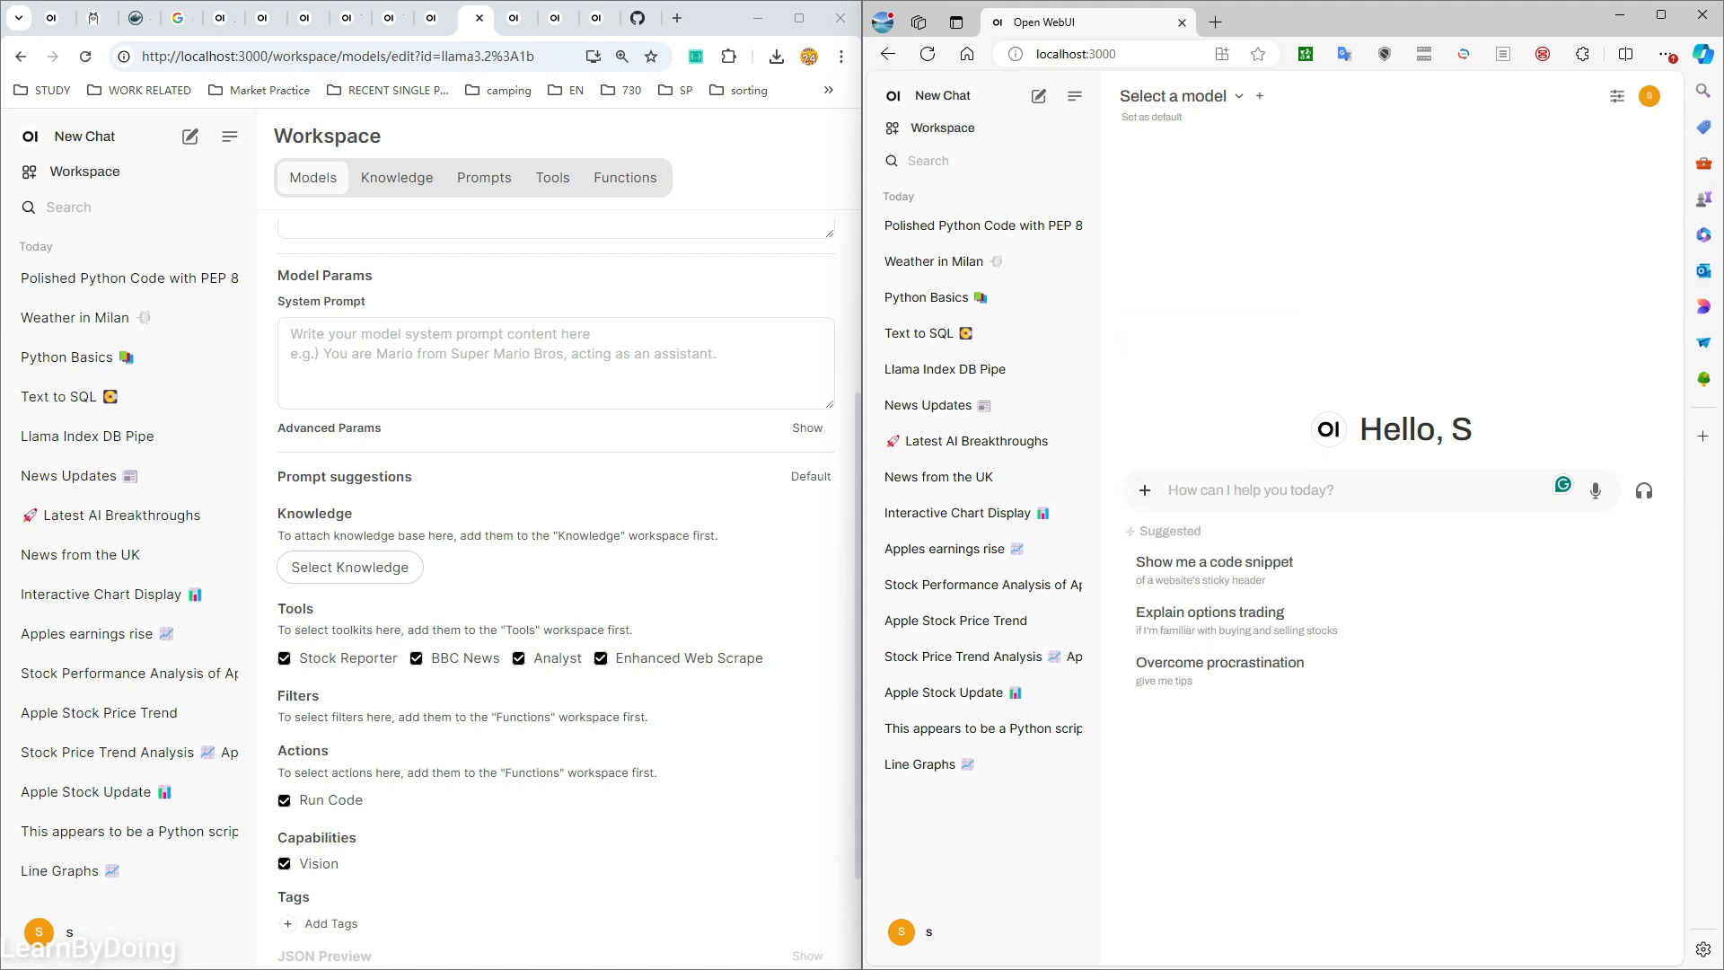
- Disable Stock Reporter, BBC News and Analyst for llama3.2:1b, leaving only Enhanced Web Scrape enabled, and save the model
left_click(283, 659)
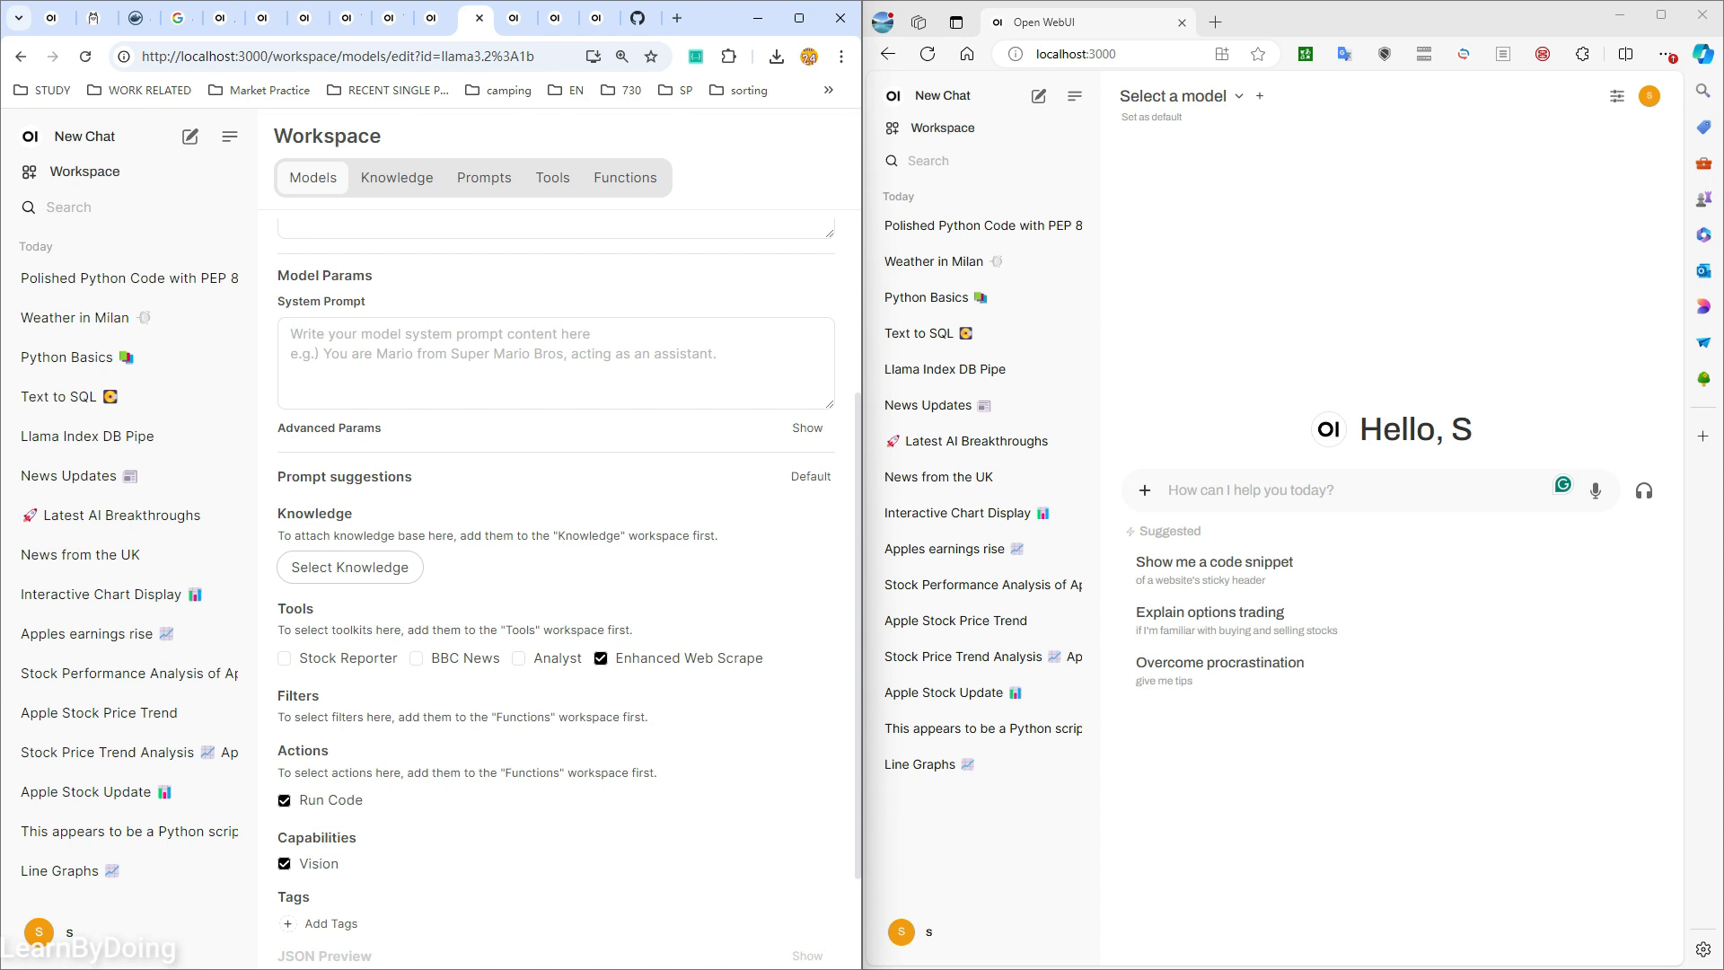
scroll(557, 629, "down", 5)
left_click(774, 871)
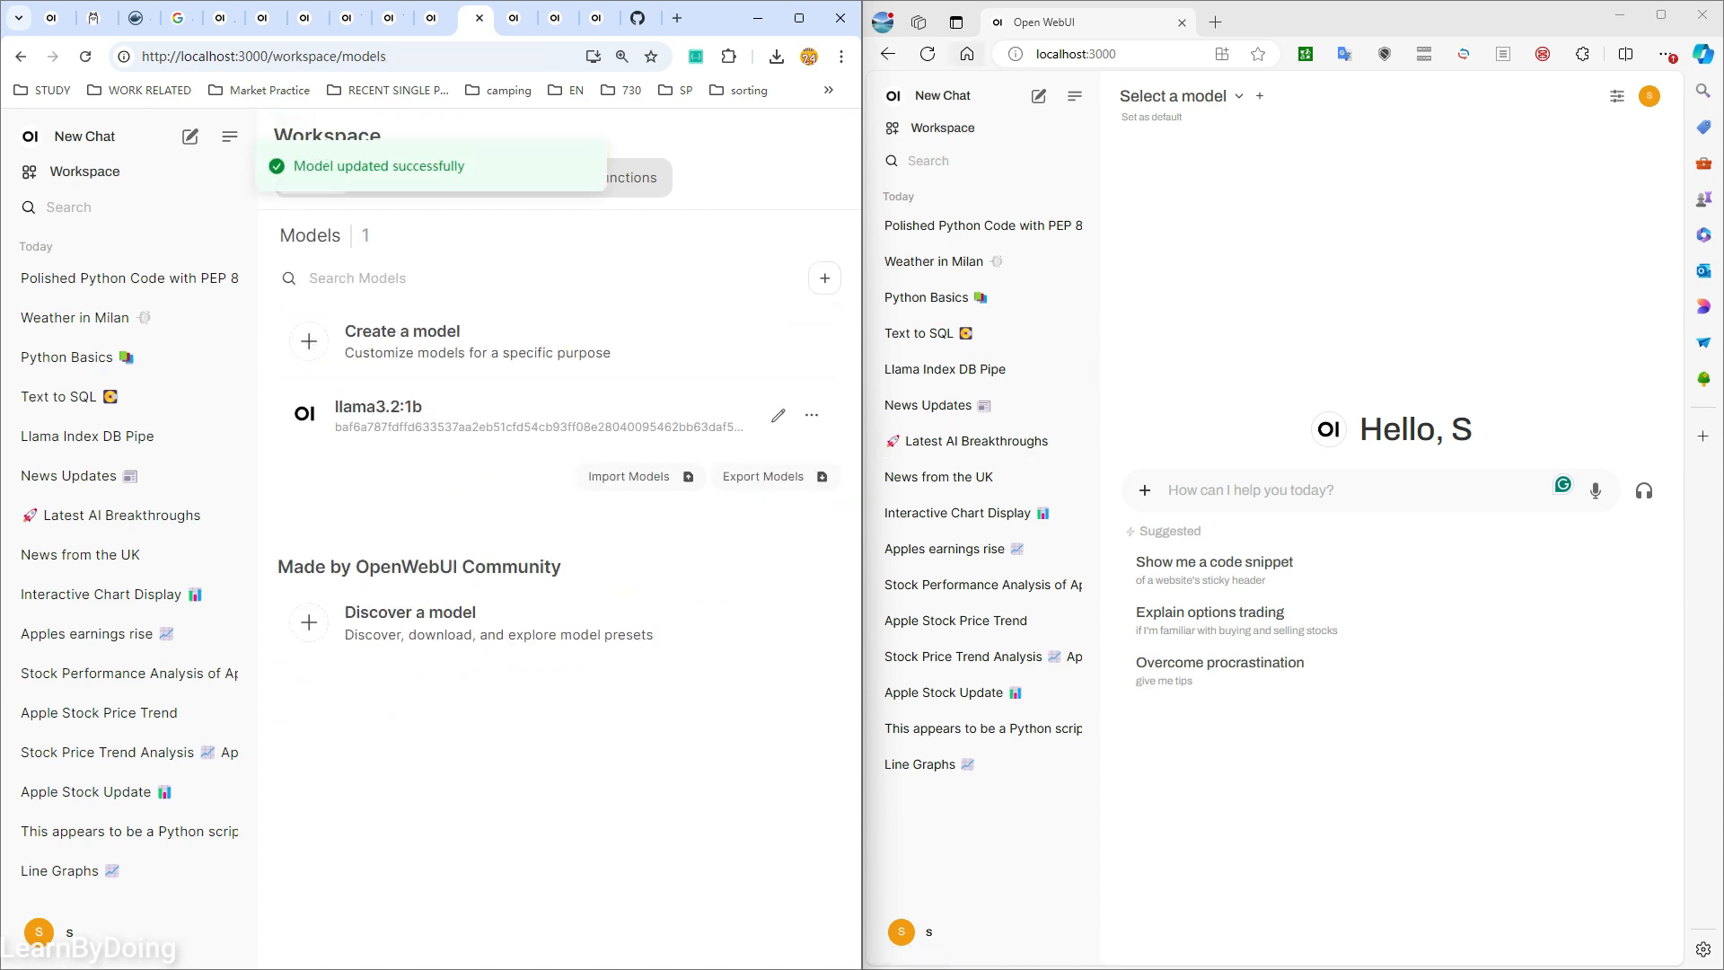
- Reload the chat page again and view the tools offered for the chat
left_click(927, 54)
left_click(927, 54)
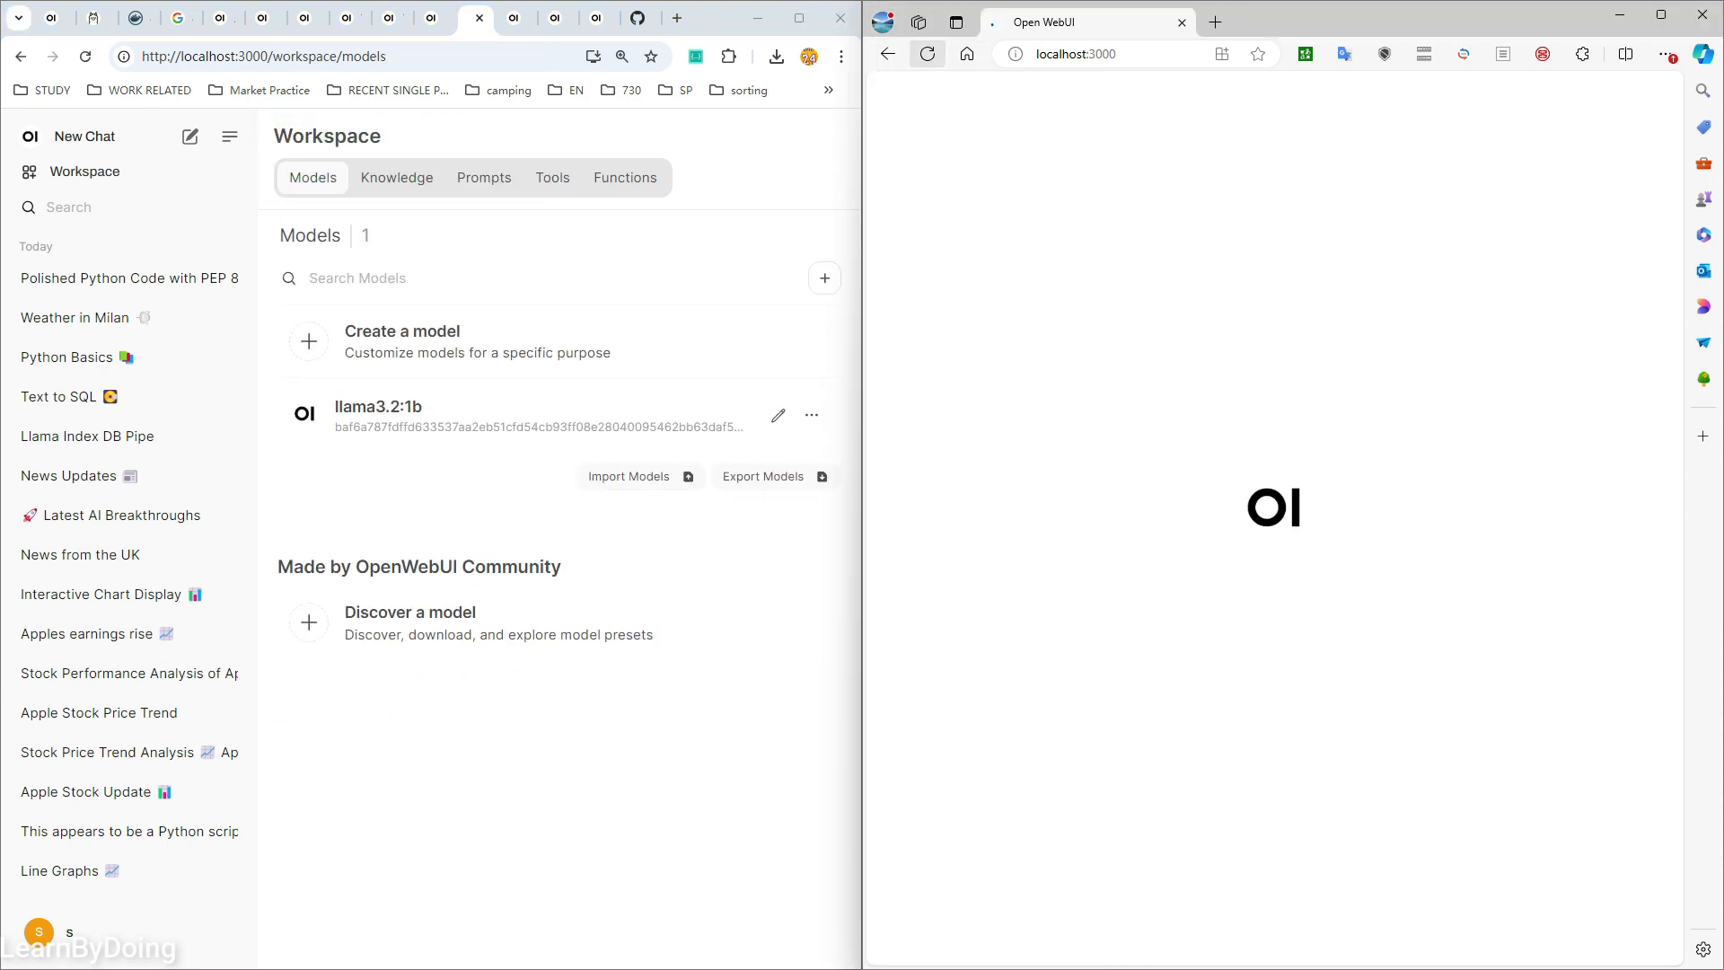
left_click(1144, 490)
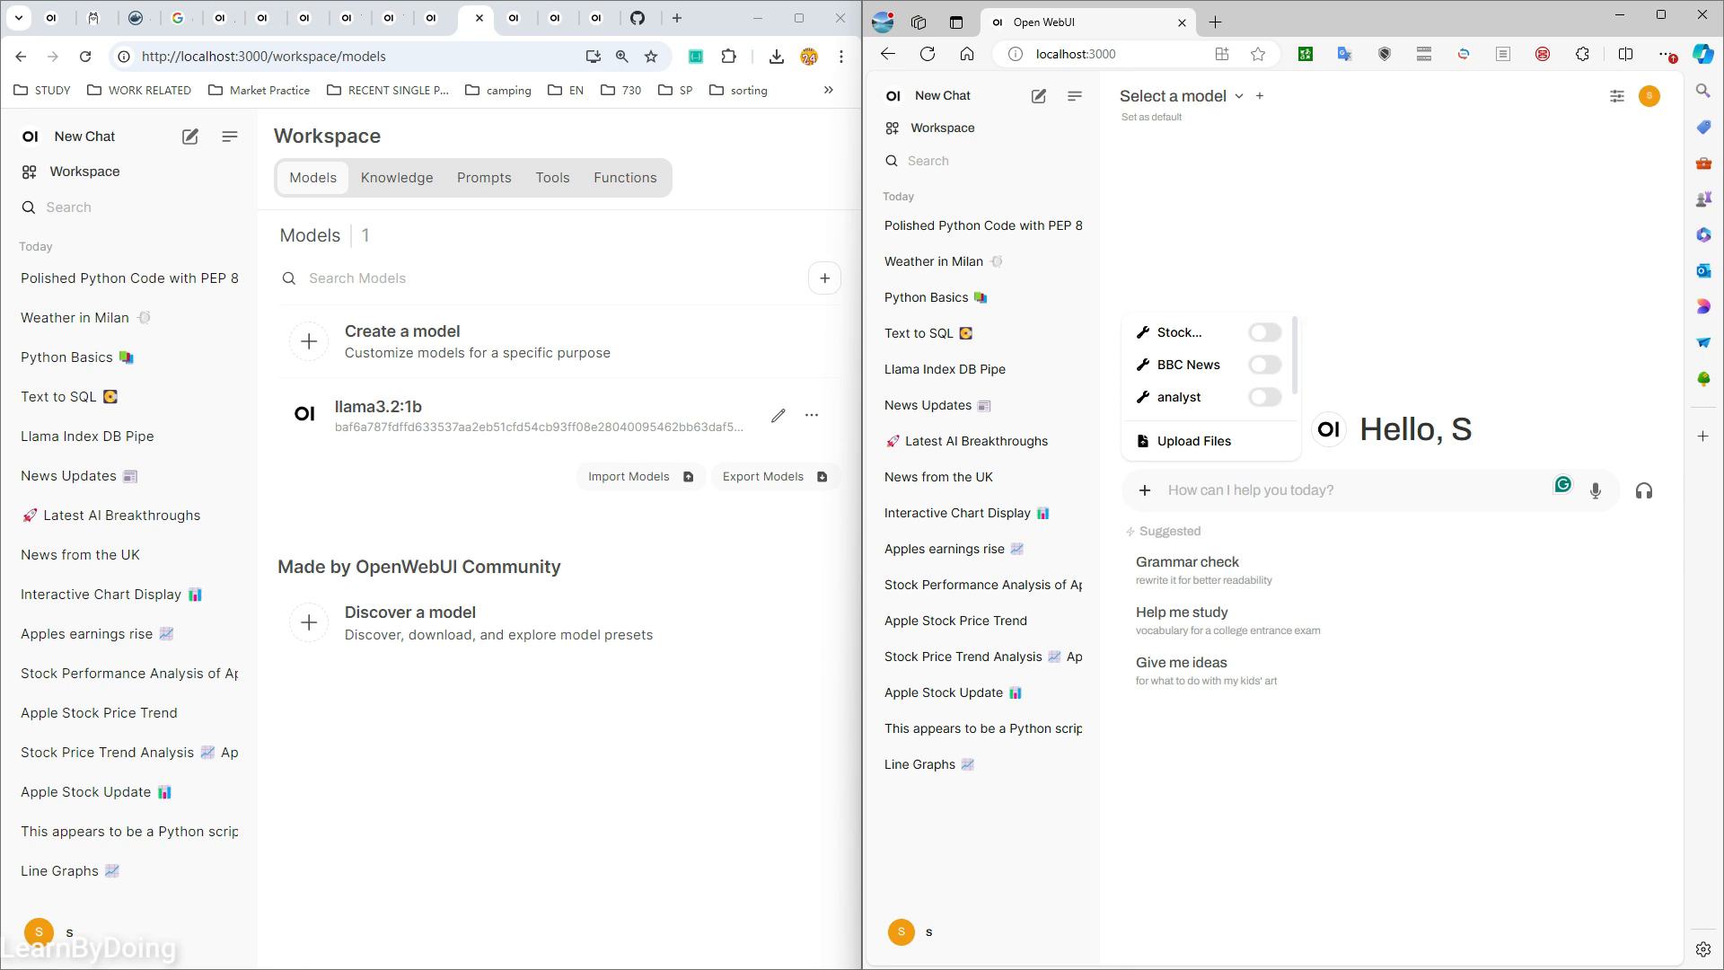
- Replace the chat's browser tab with a fresh one at localhost:3000 and view the tools offered there
left_click(1215, 21)
type("localhost:3000")
key("Return")
left_click(1182, 22)
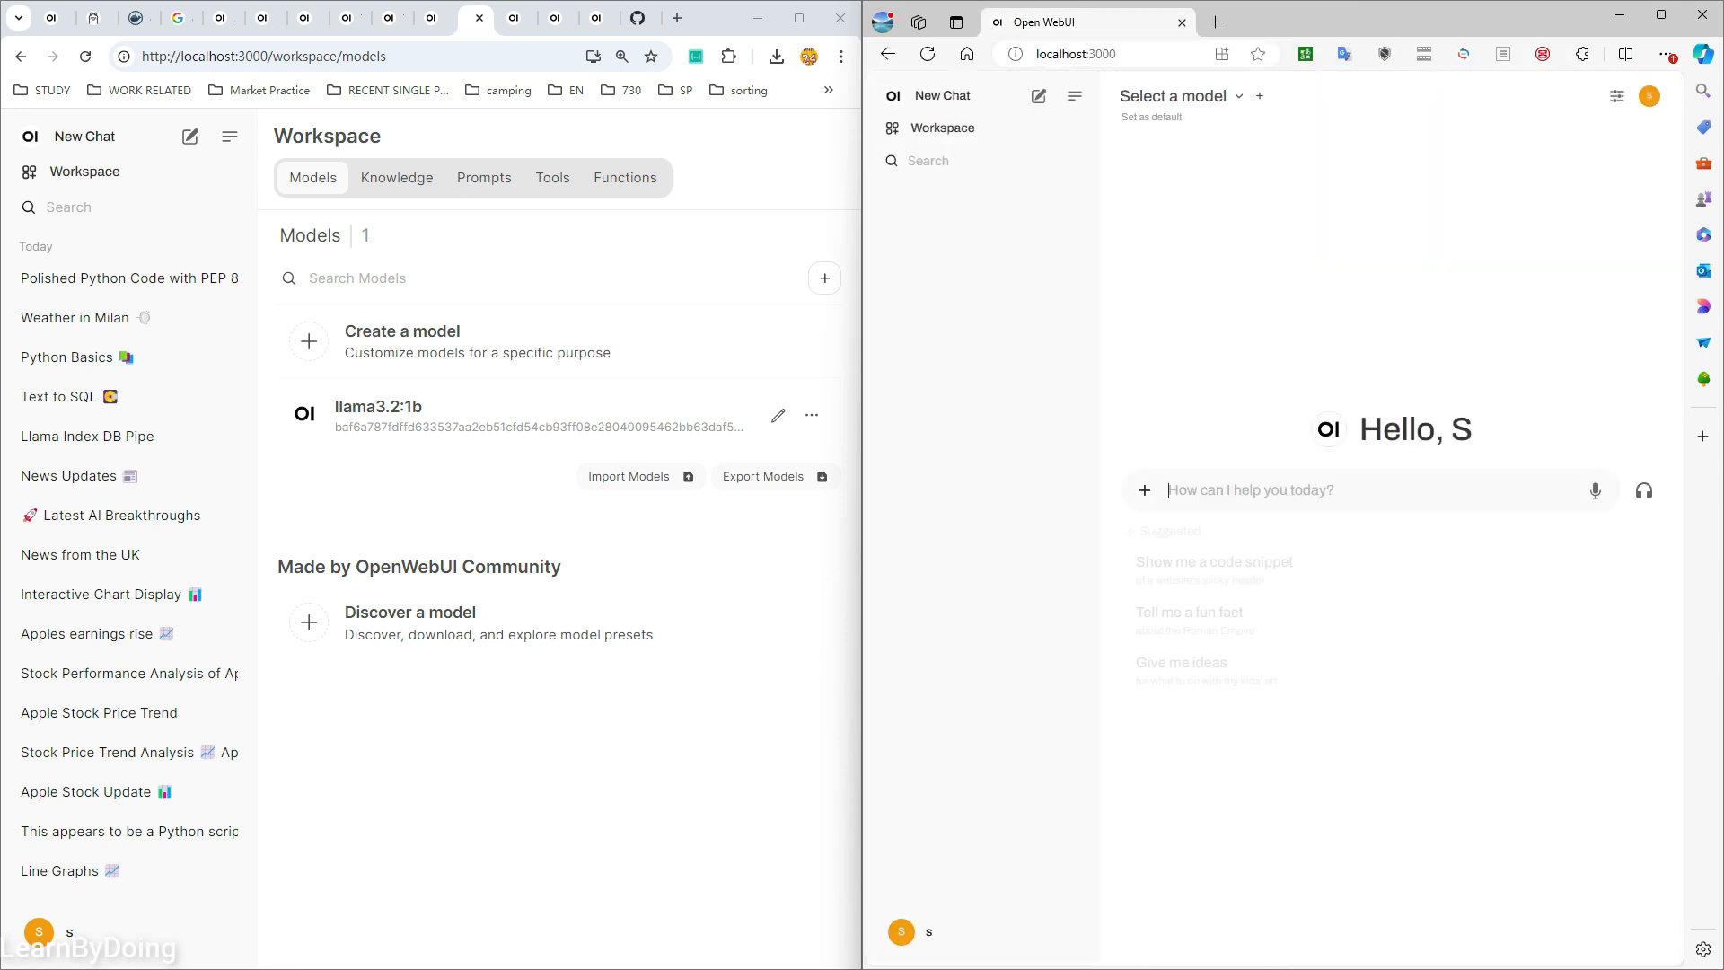
left_click(1144, 490)
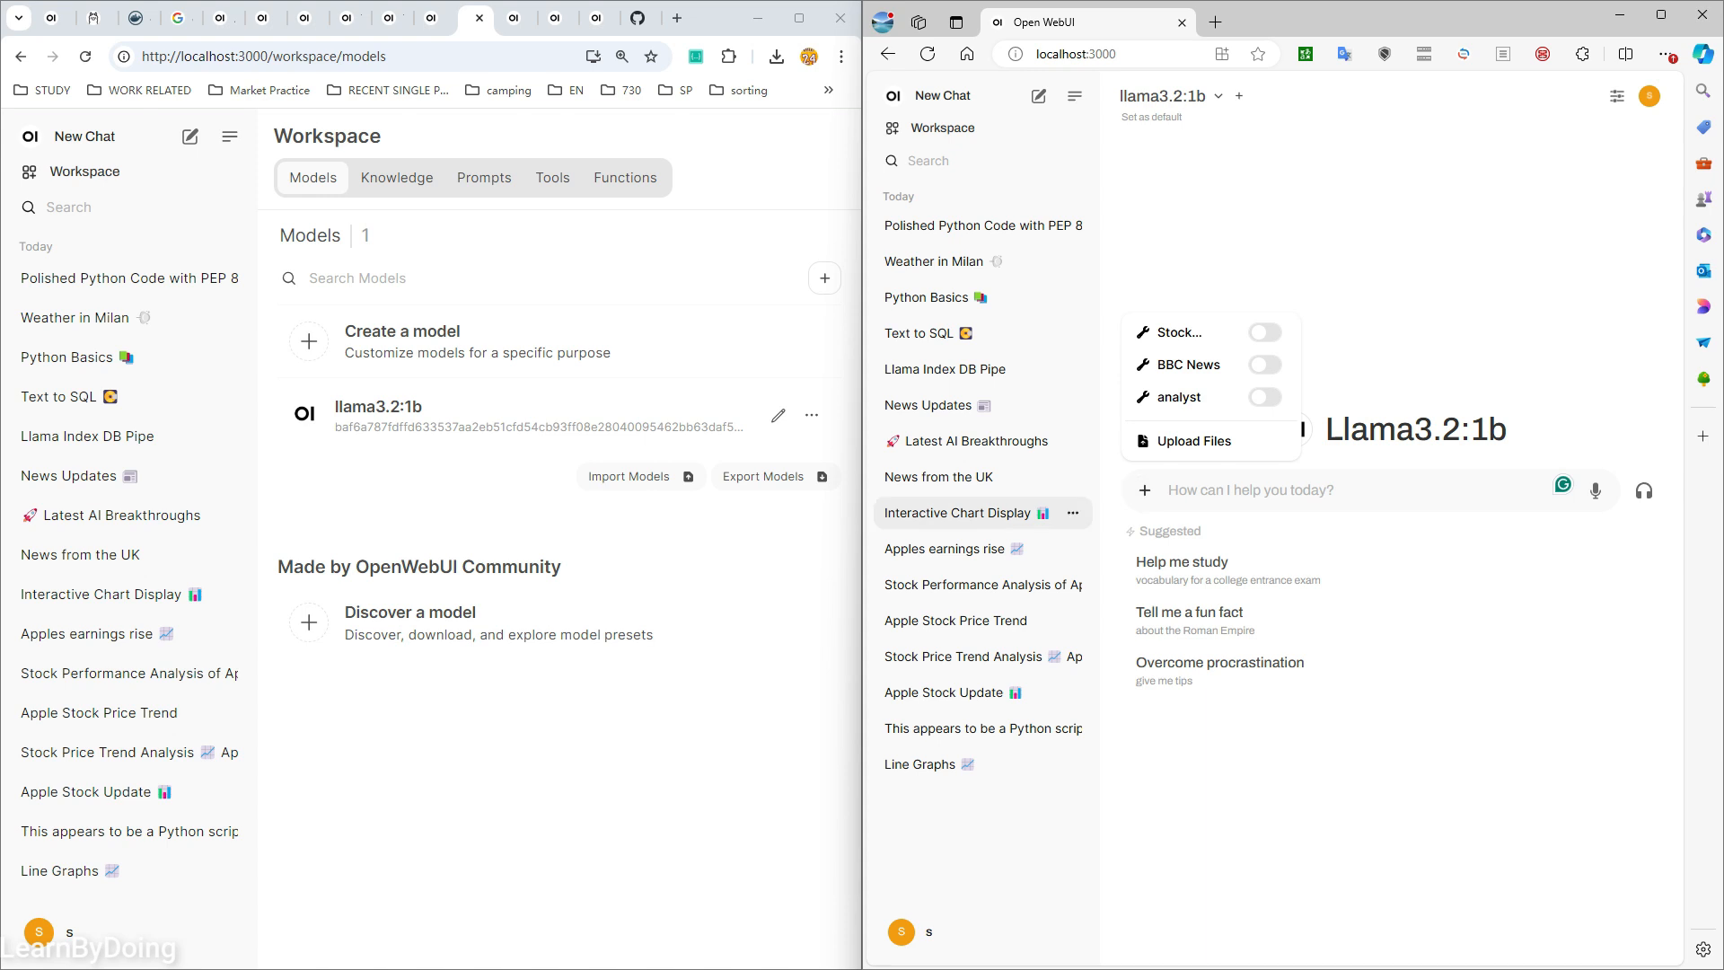
- Review the tools assigned to the llama3.2:1b model and reload the chat page to check its available tools
left_click(778, 415)
scroll(566, 592, "down", 4)
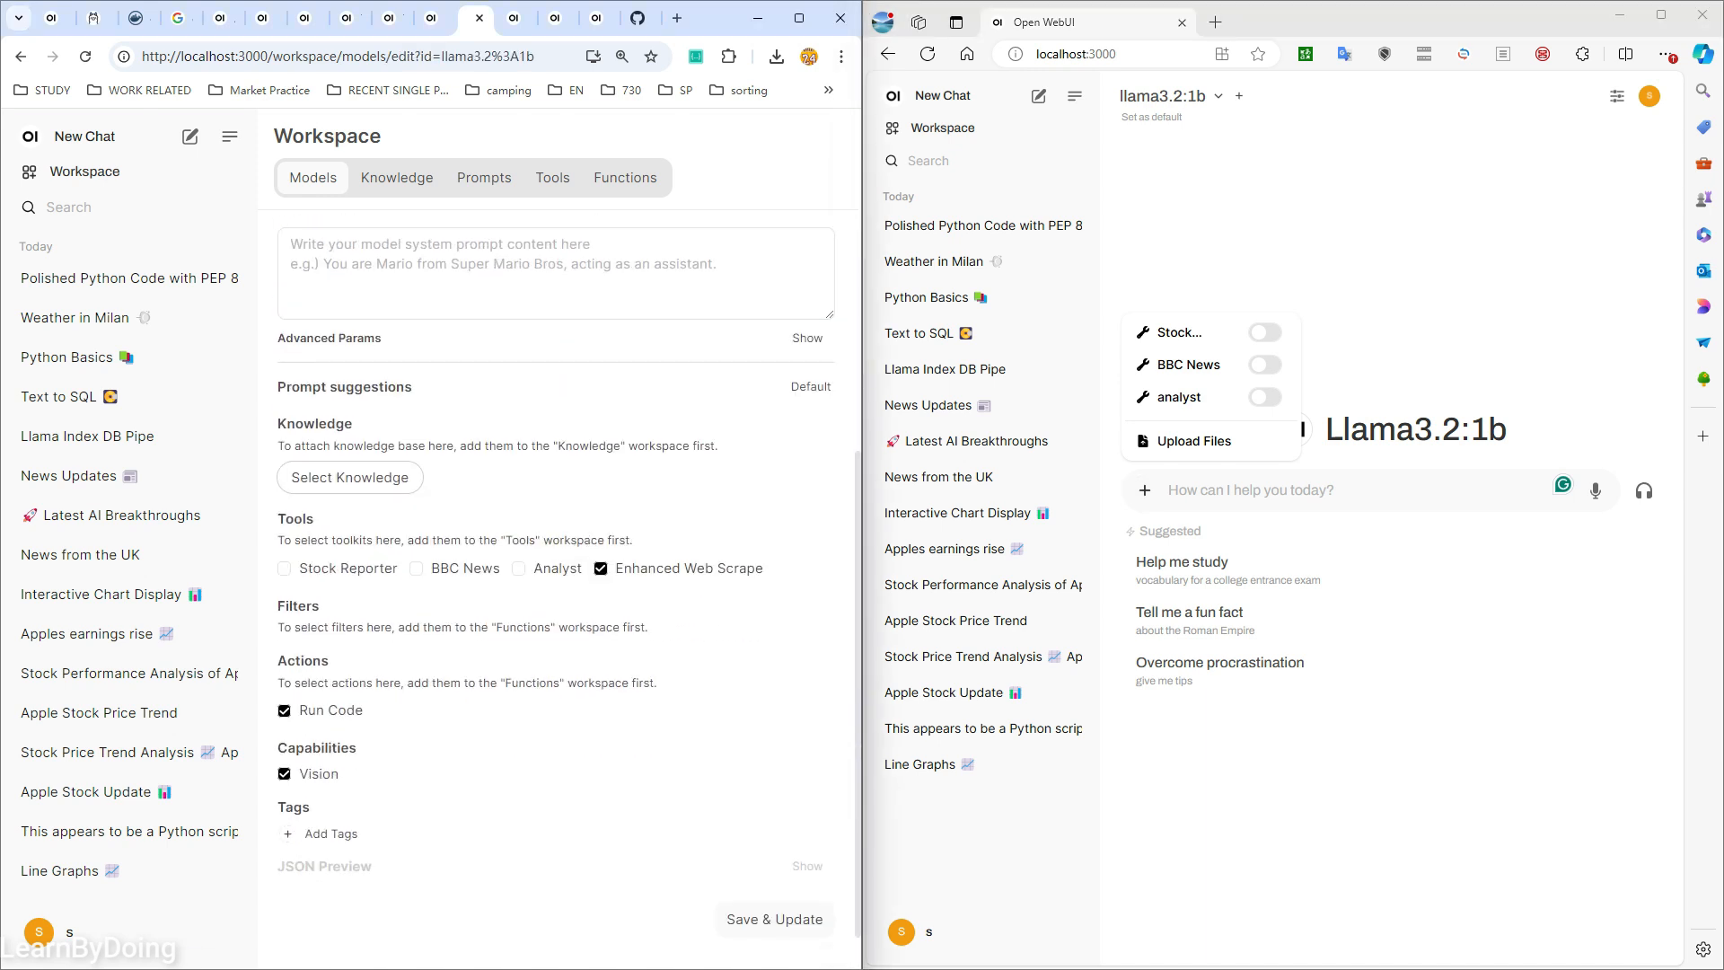
scroll(565, 593, "down", 1)
left_click(928, 54)
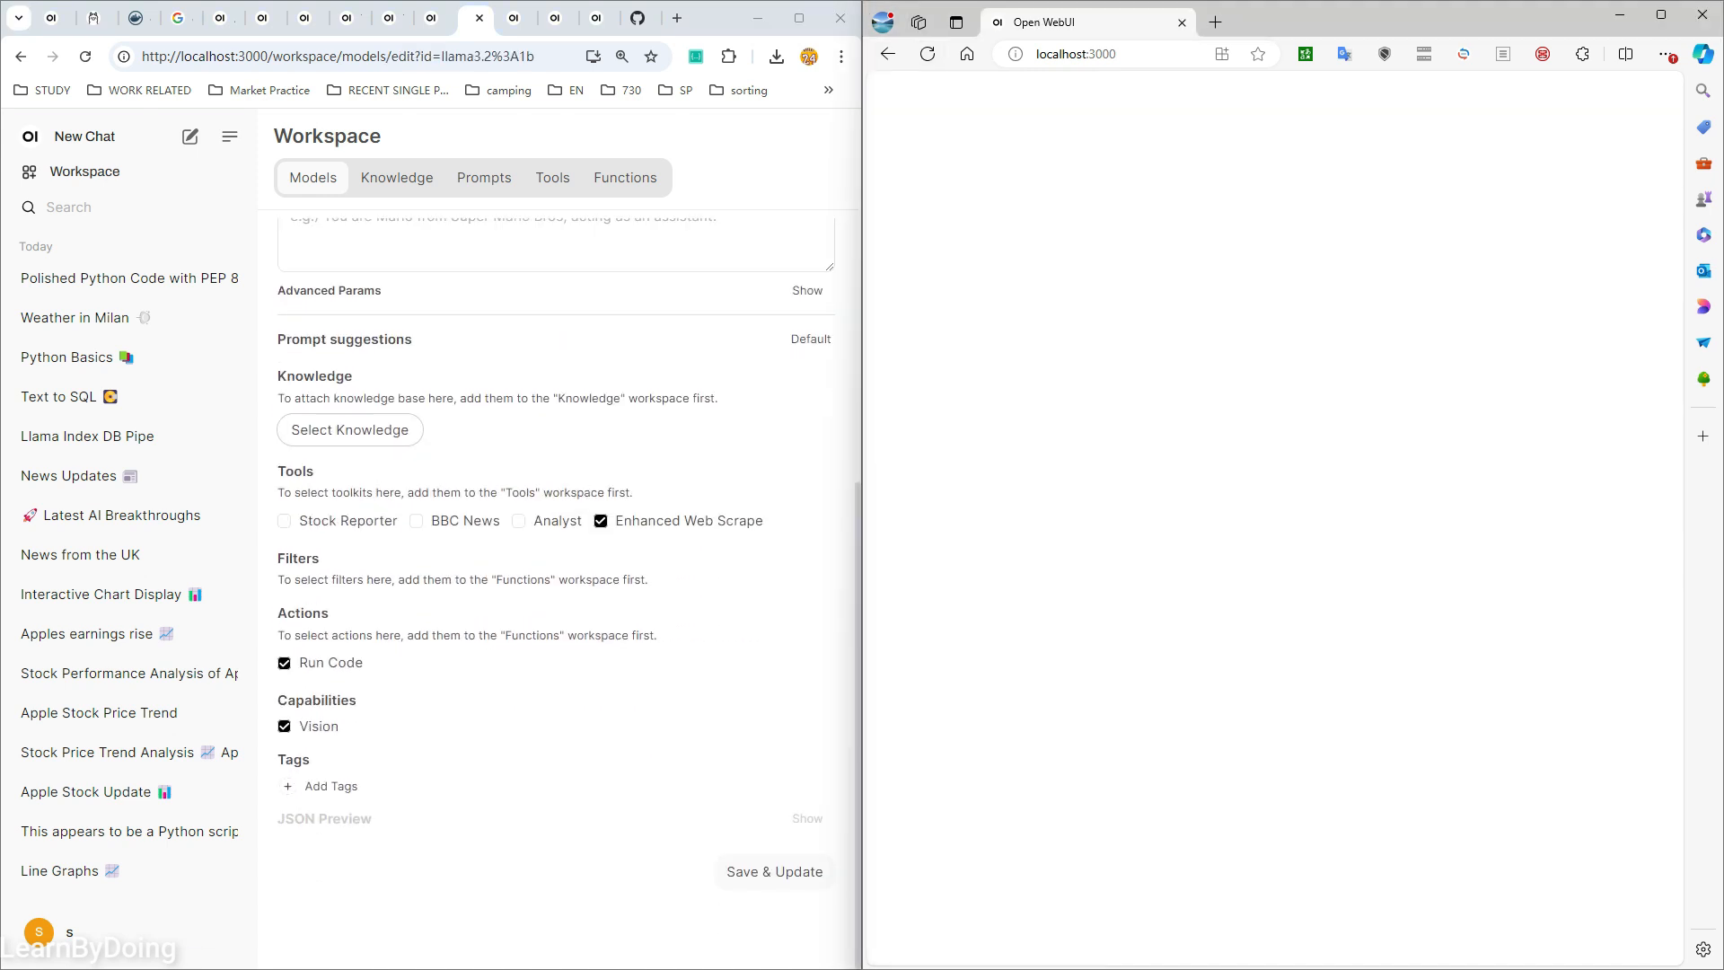
left_click(1144, 490)
key("Escape")
- Delete the Stock Reporter, BBC News and analyst tools from the workspace, keeping only Enhanced Web Scrape
left_click(553, 177)
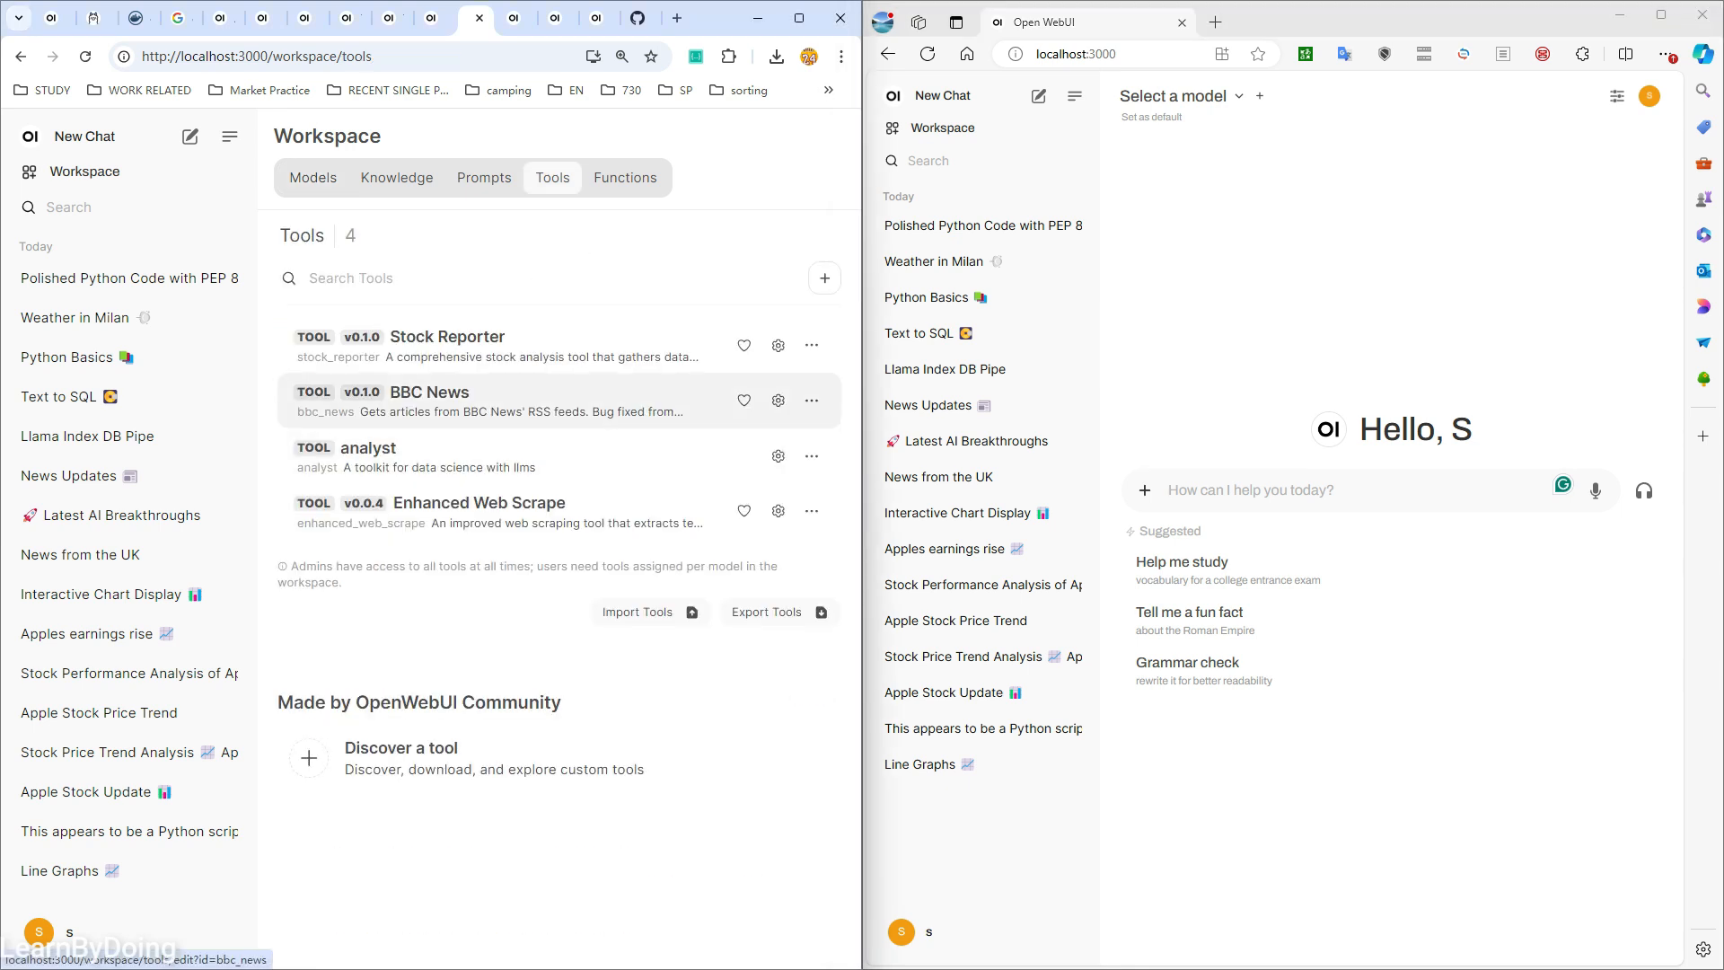
left_click(810, 345)
left_click(731, 534)
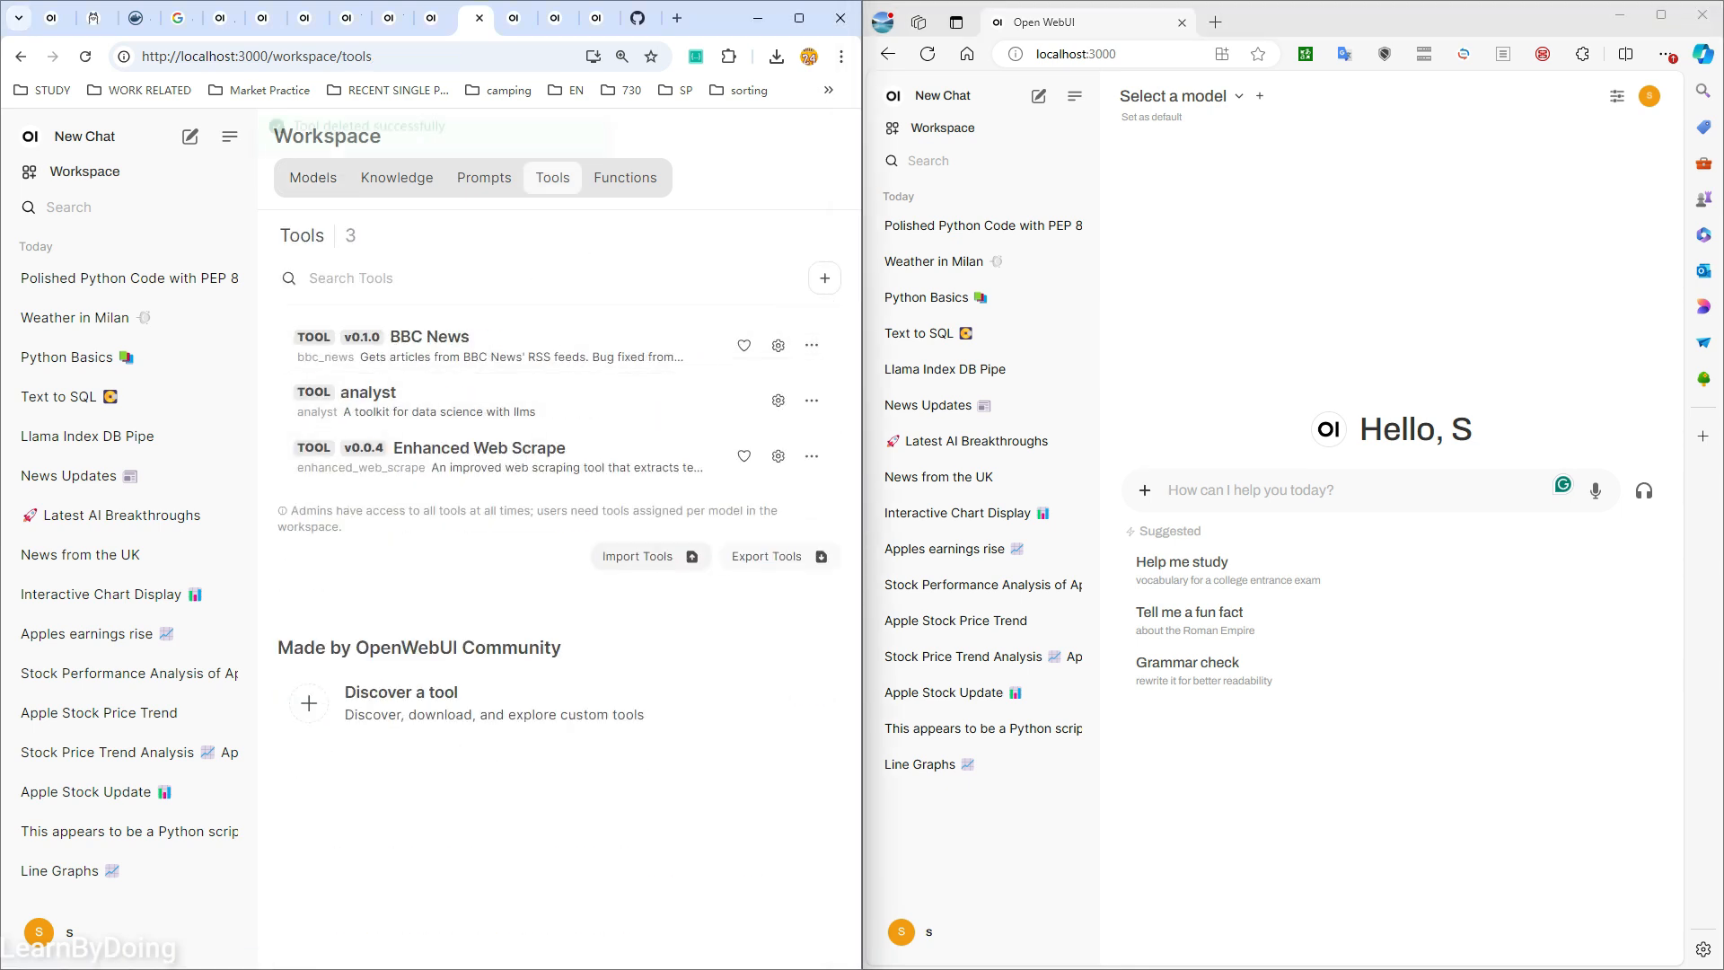
left_click(811, 345)
left_click(731, 533)
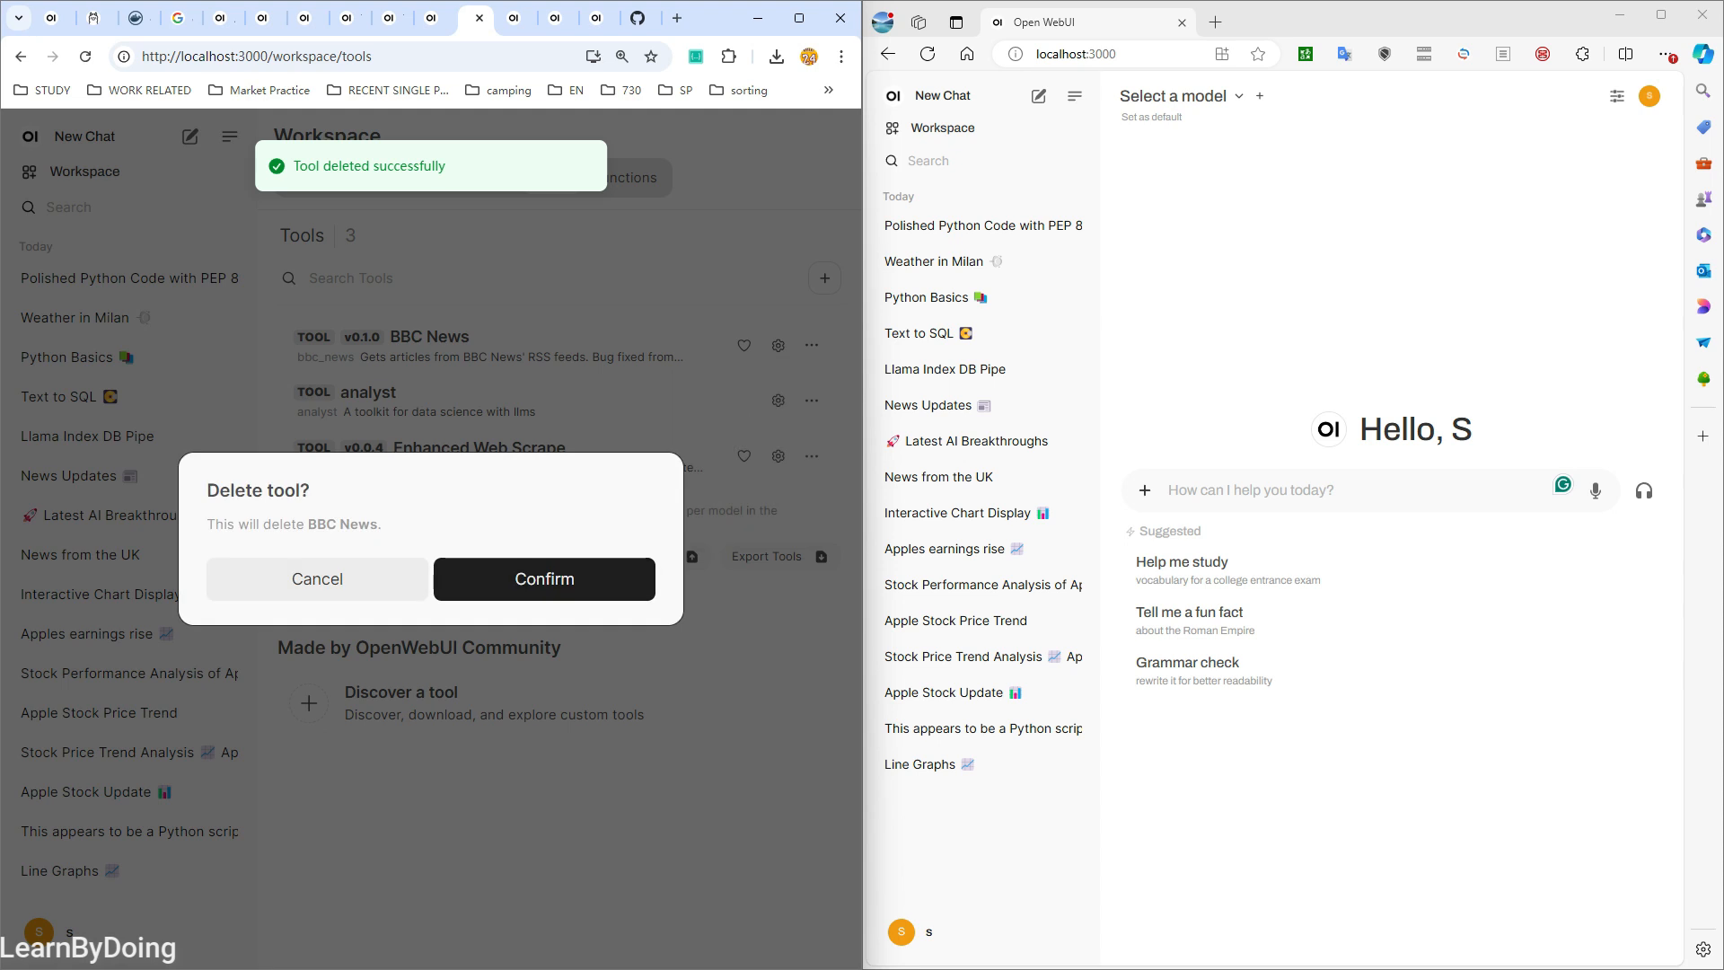
left_click(545, 577)
left_click(811, 345)
left_click(731, 531)
left_click(545, 577)
- Reload the workspace and chat pages, and enable the Enhanced Web Scrape tool for the new chat
left_click(85, 56)
left_click(927, 54)
left_click(1144, 491)
left_click(1269, 401)
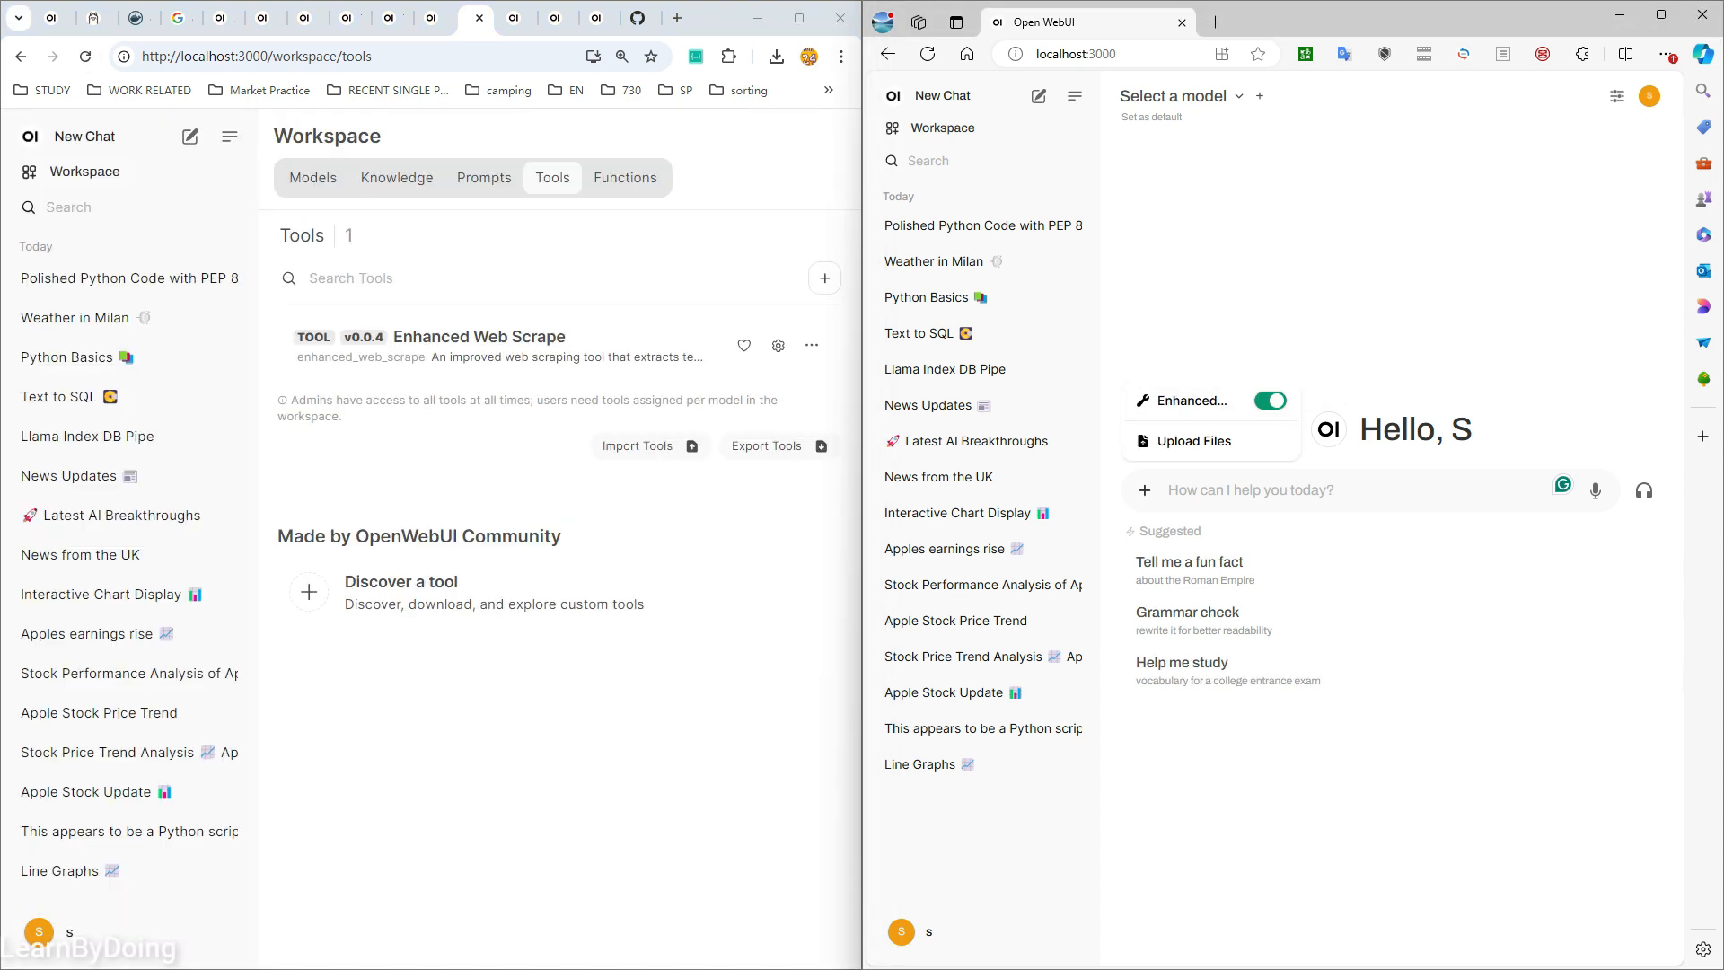
- Examine the description and Python source of the Enhanced Web Scrape tool on its Open WebUI community page
left_click(484, 176)
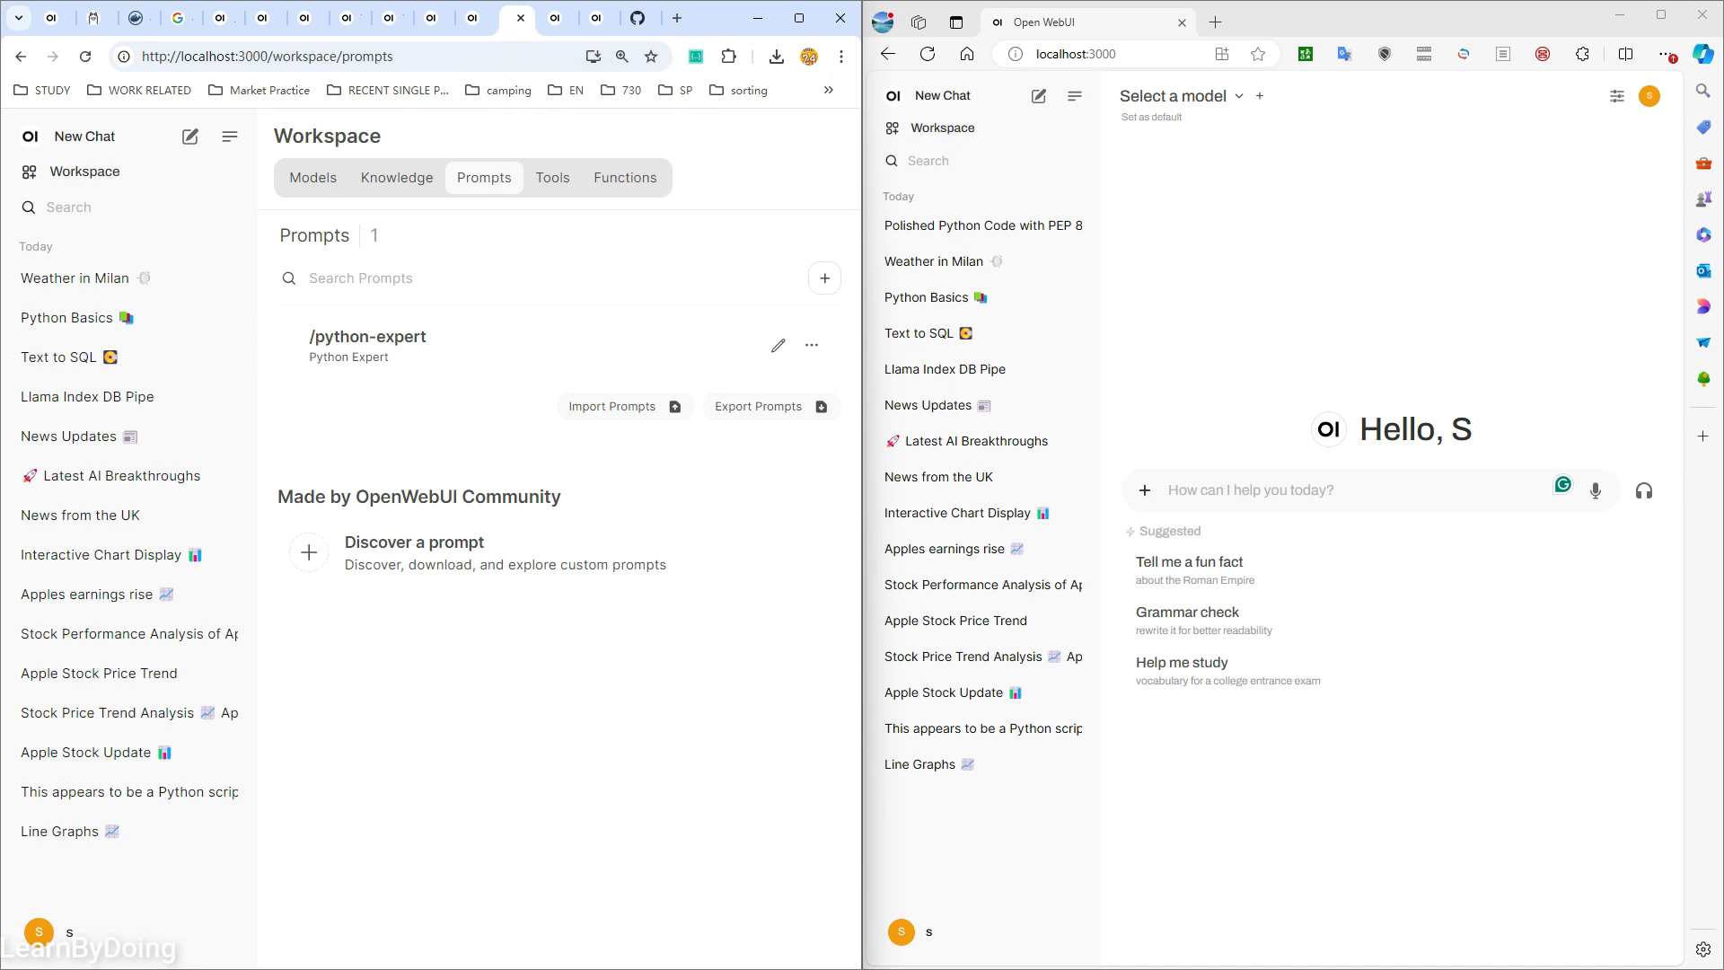
left_click(437, 17)
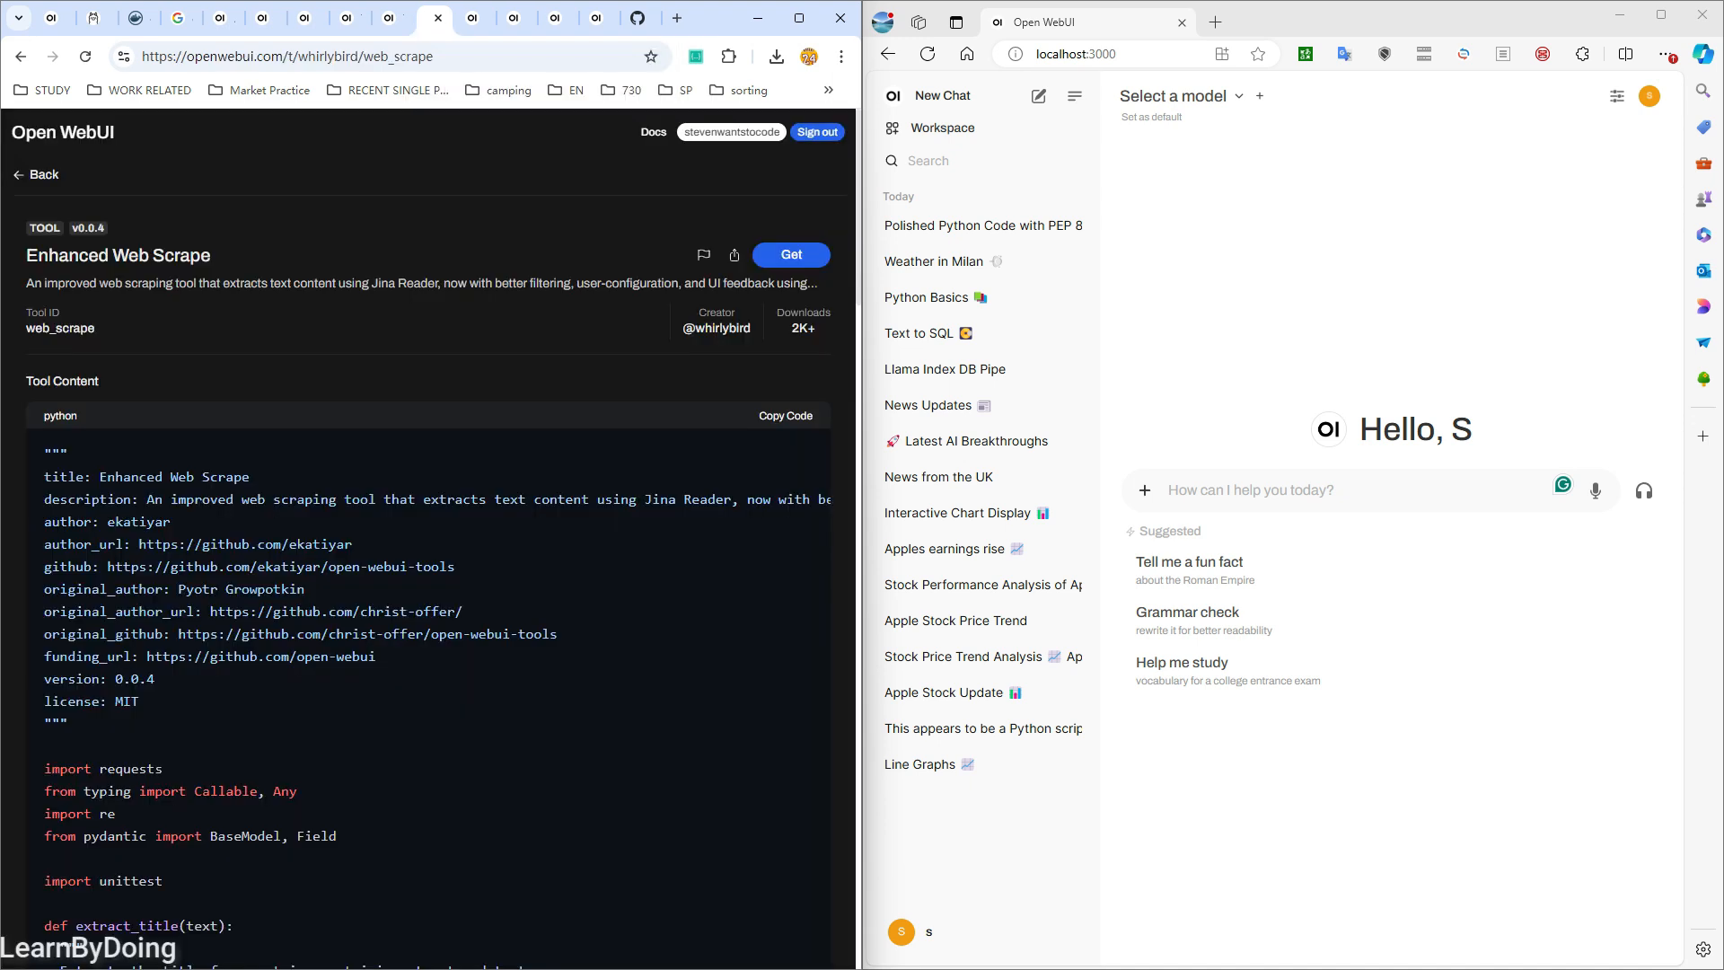
left_click_drag(153, 501, 171, 522)
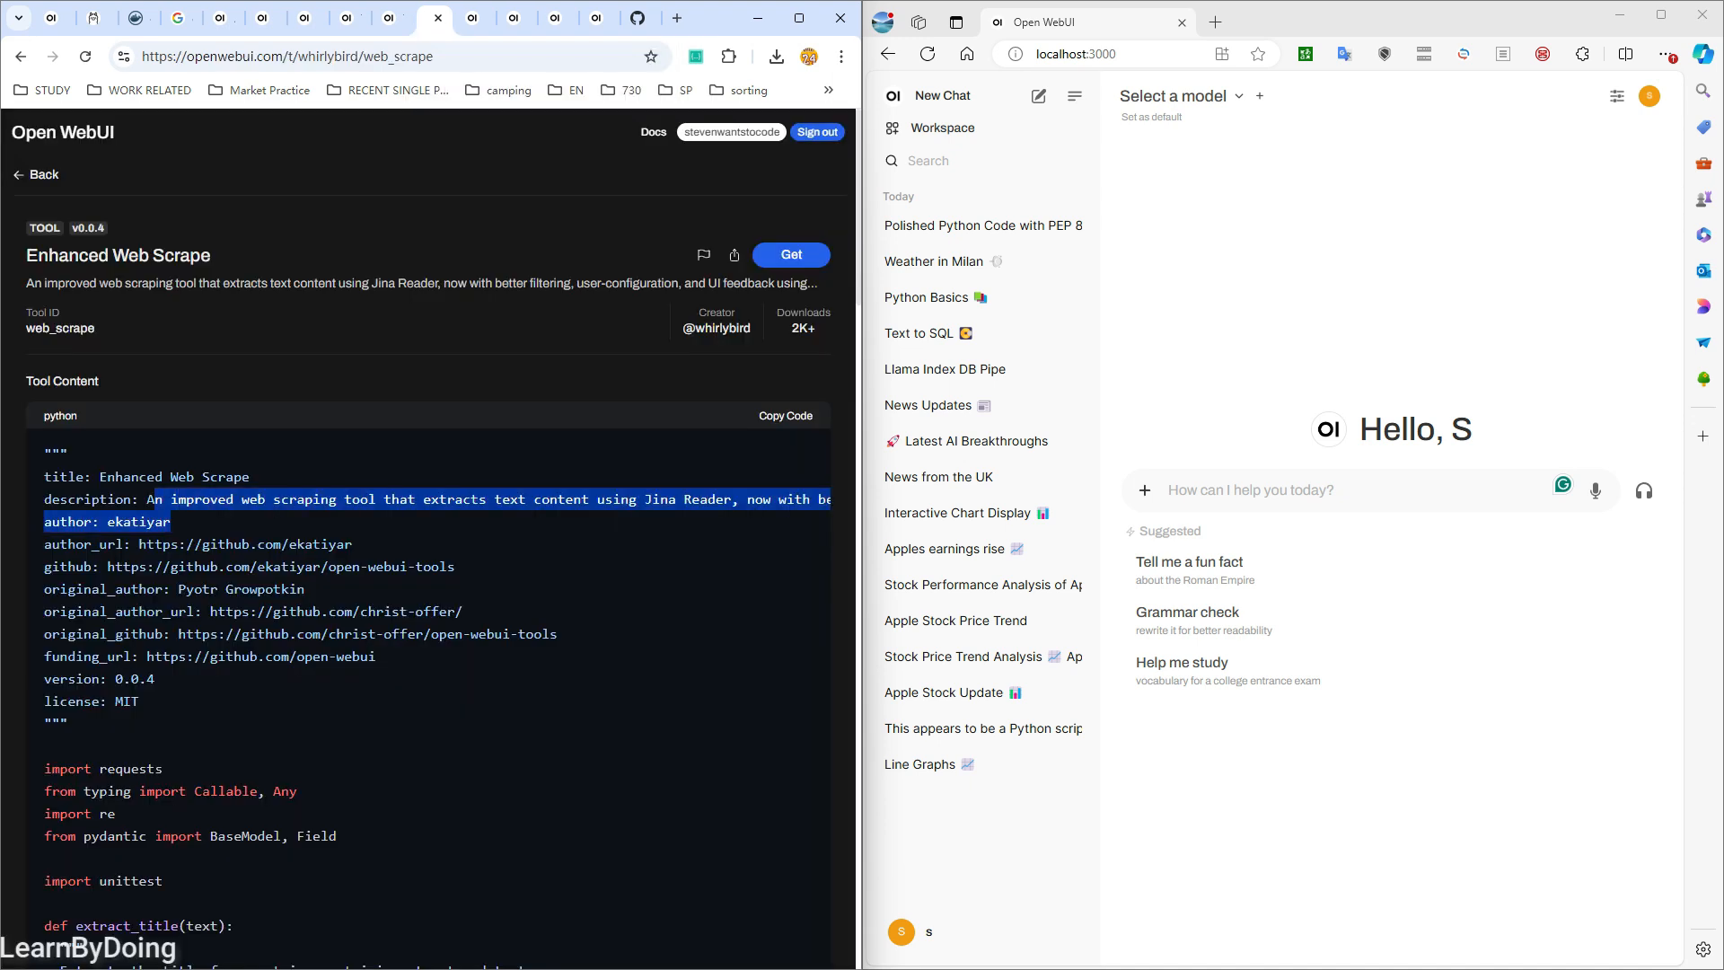
left_click(270, 524)
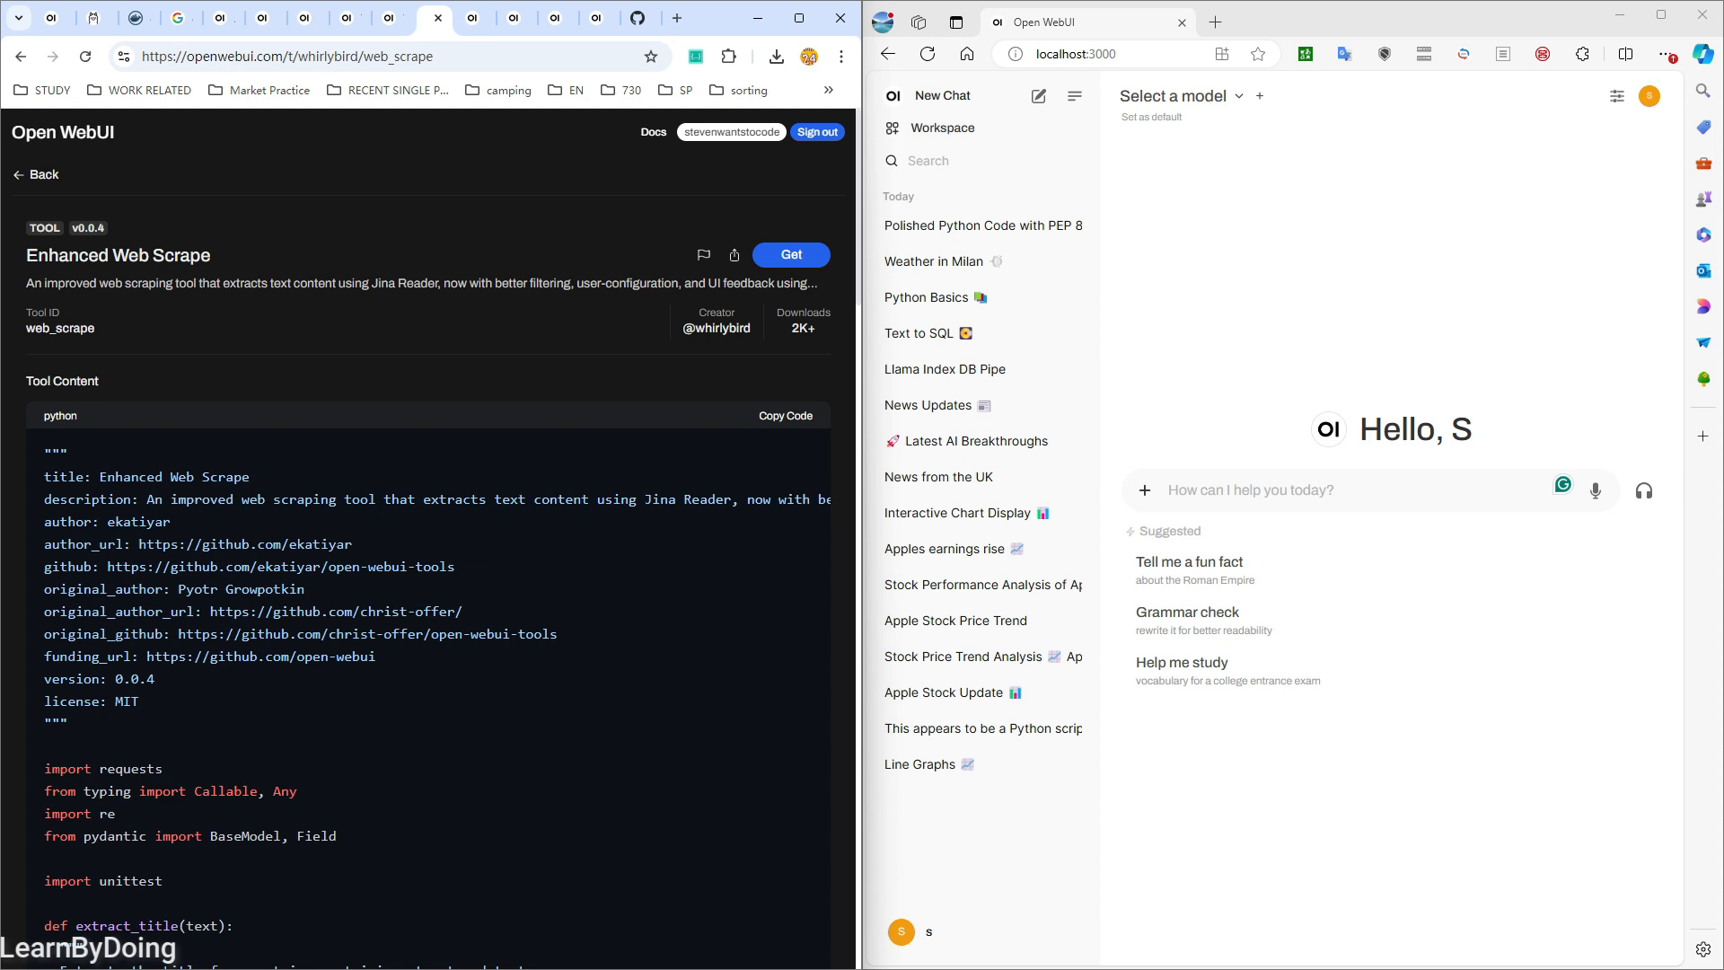
left_click_drag(270, 523, 44, 501)
scroll(359, 521, "down", 5)
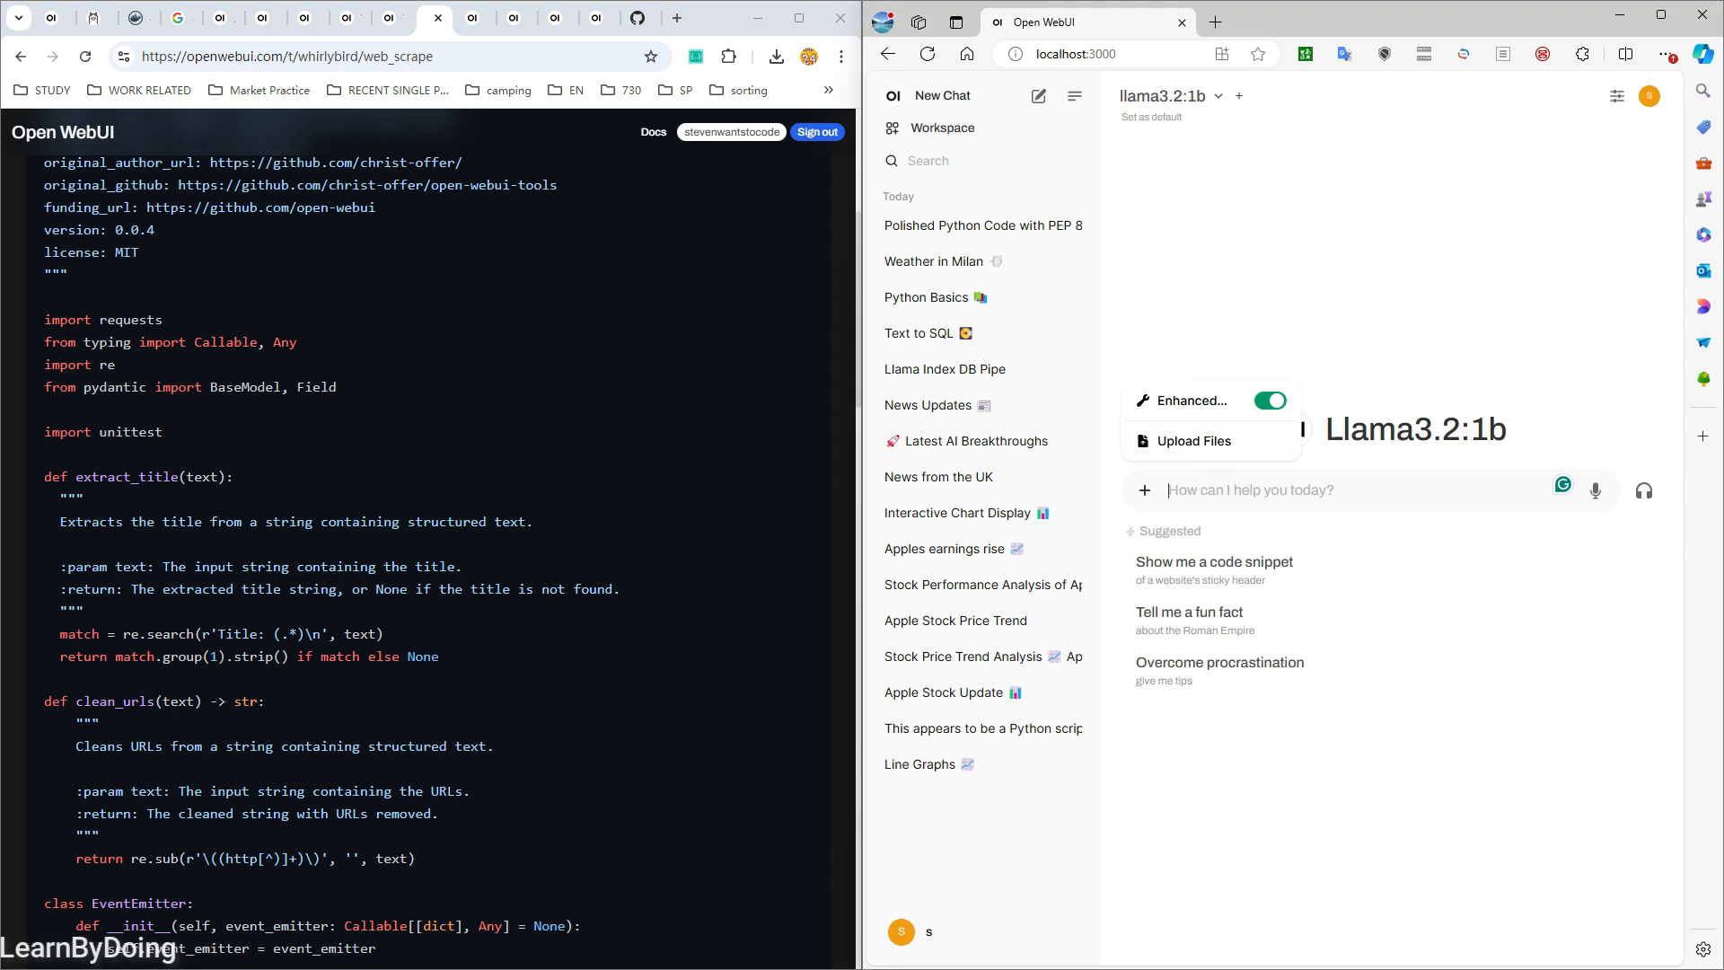
- Send llama3.2:1b the prompt "scrape linear regression wikipidia page"
type("so")
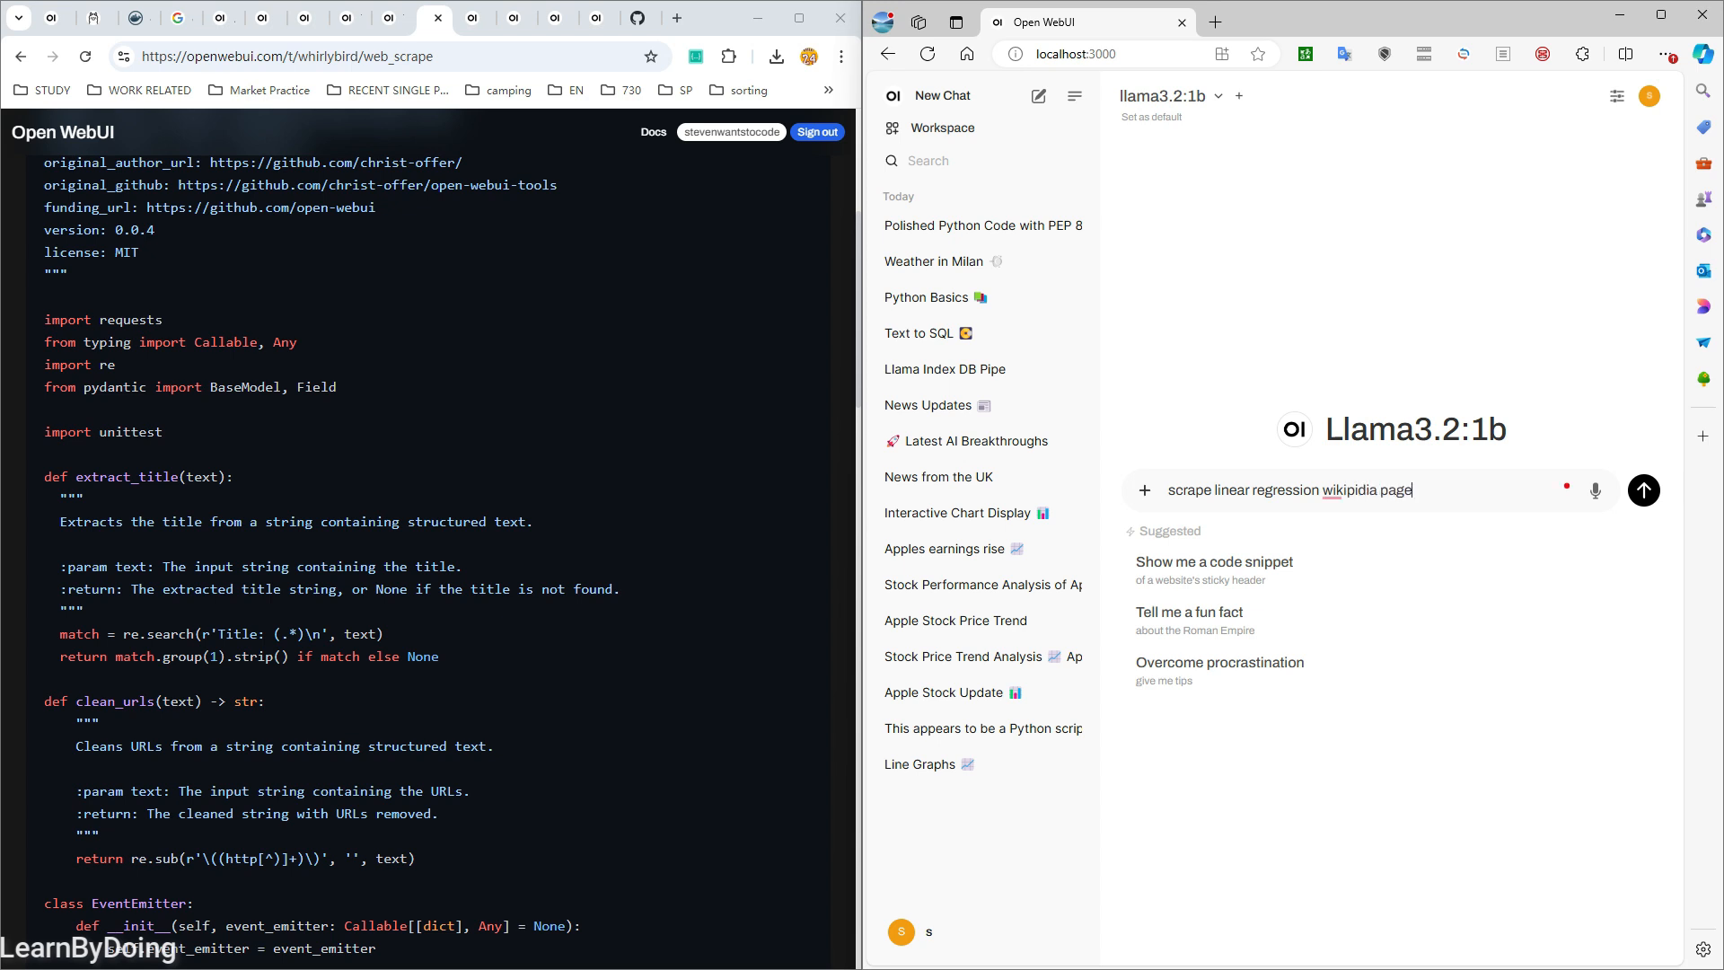
key("Return")
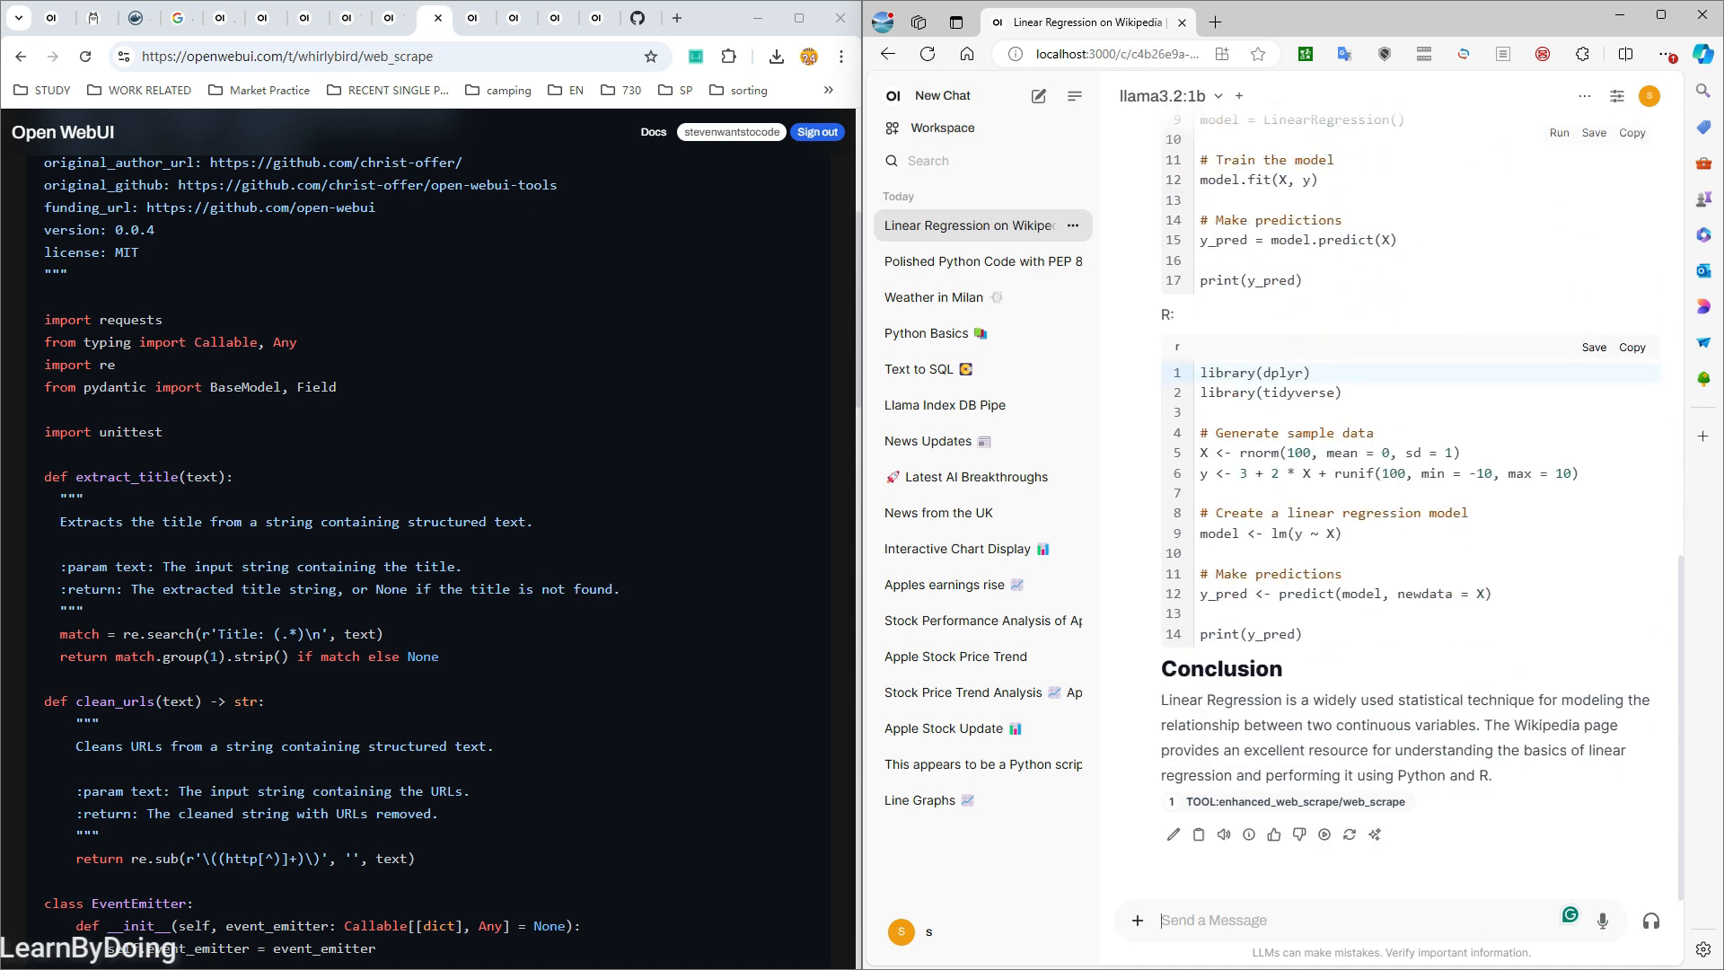
- Run the Python linear regression example in the model's response and look through its printed output
scroll(1410, 503, "up", 5)
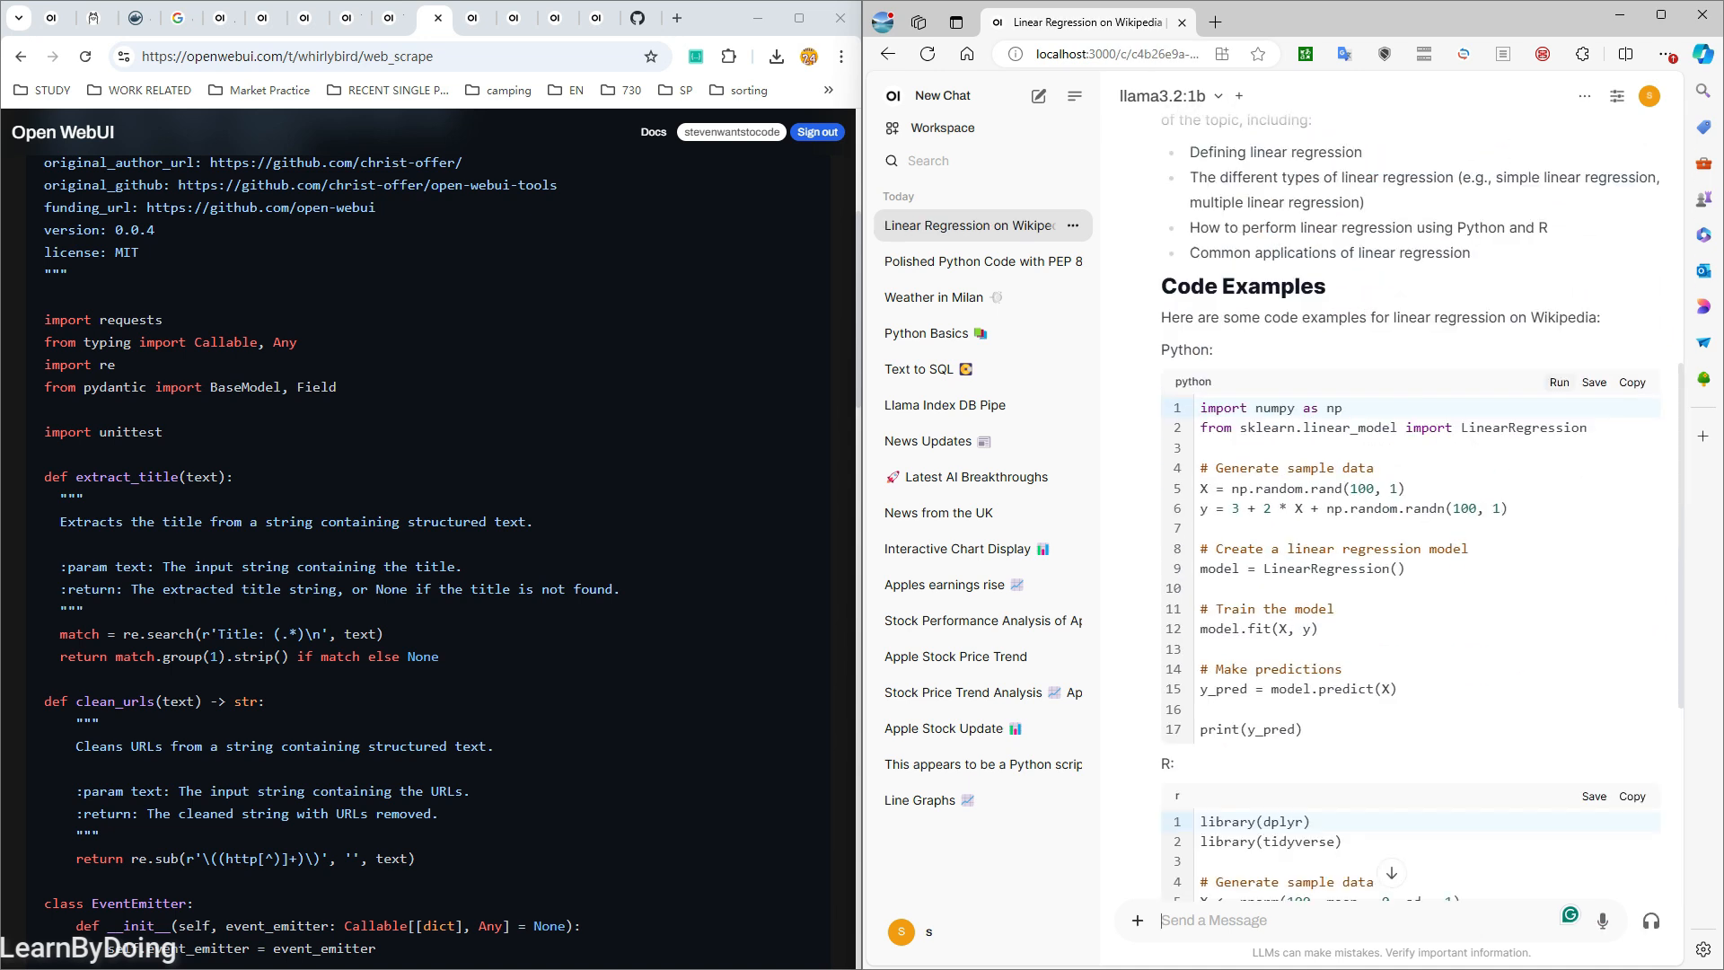
left_click(1559, 382)
scroll(1410, 503, "up", 1)
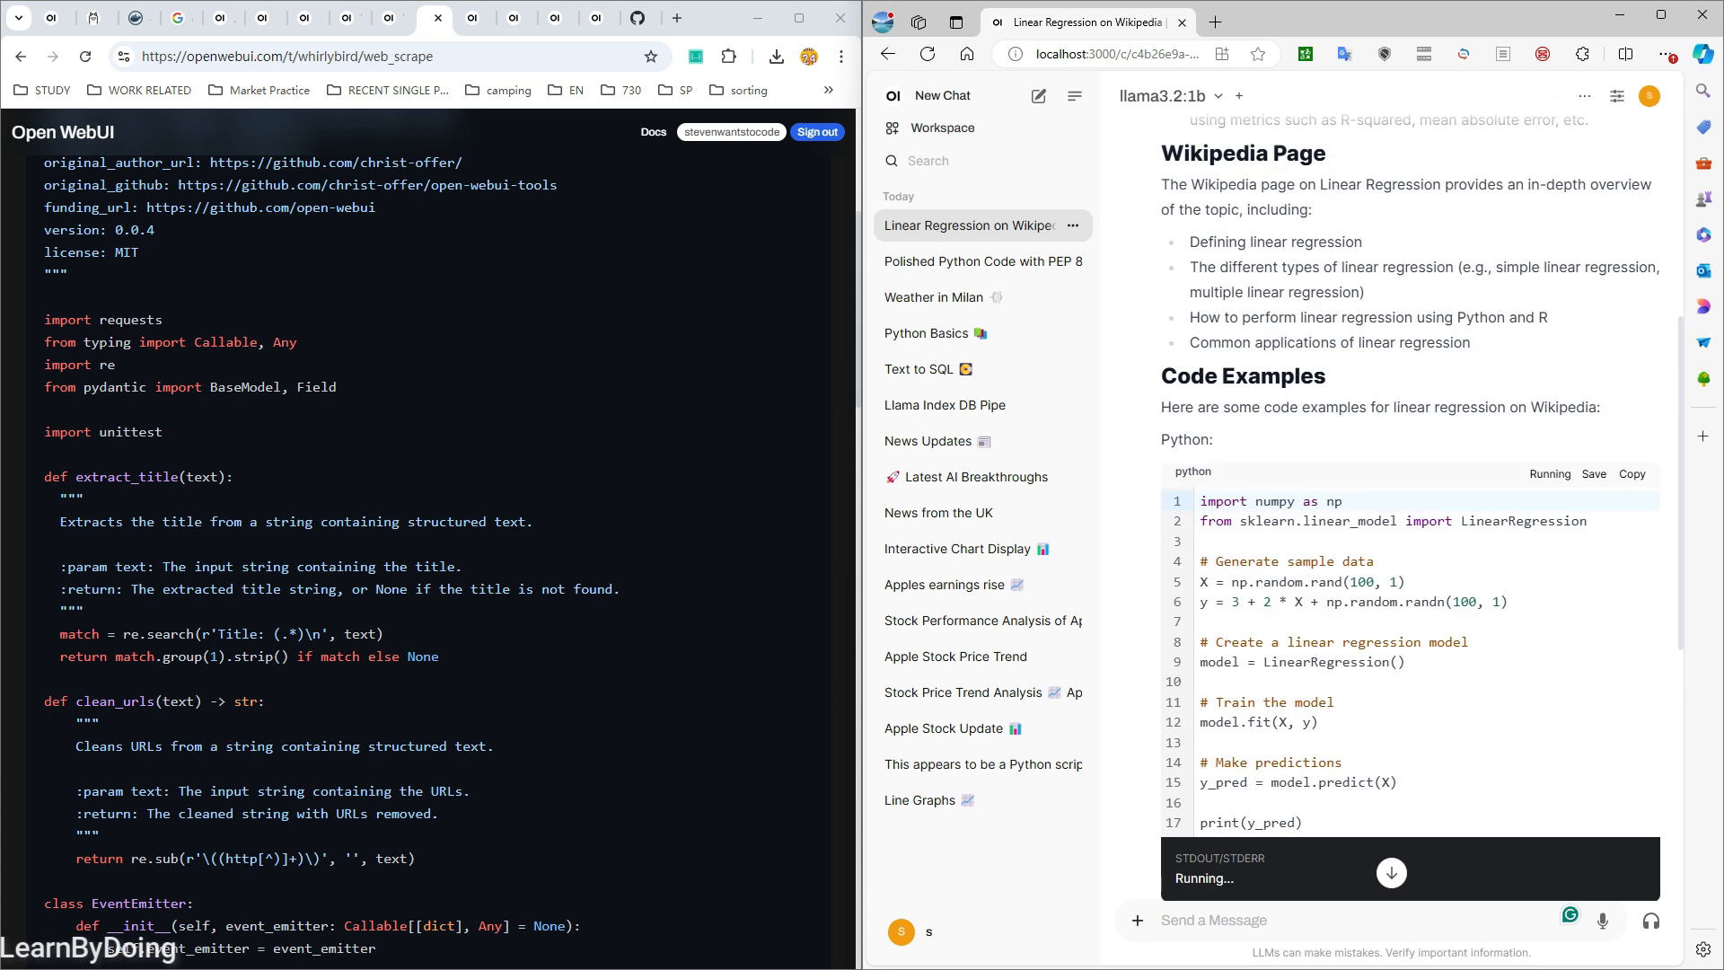
scroll(1410, 503, "down", 2)
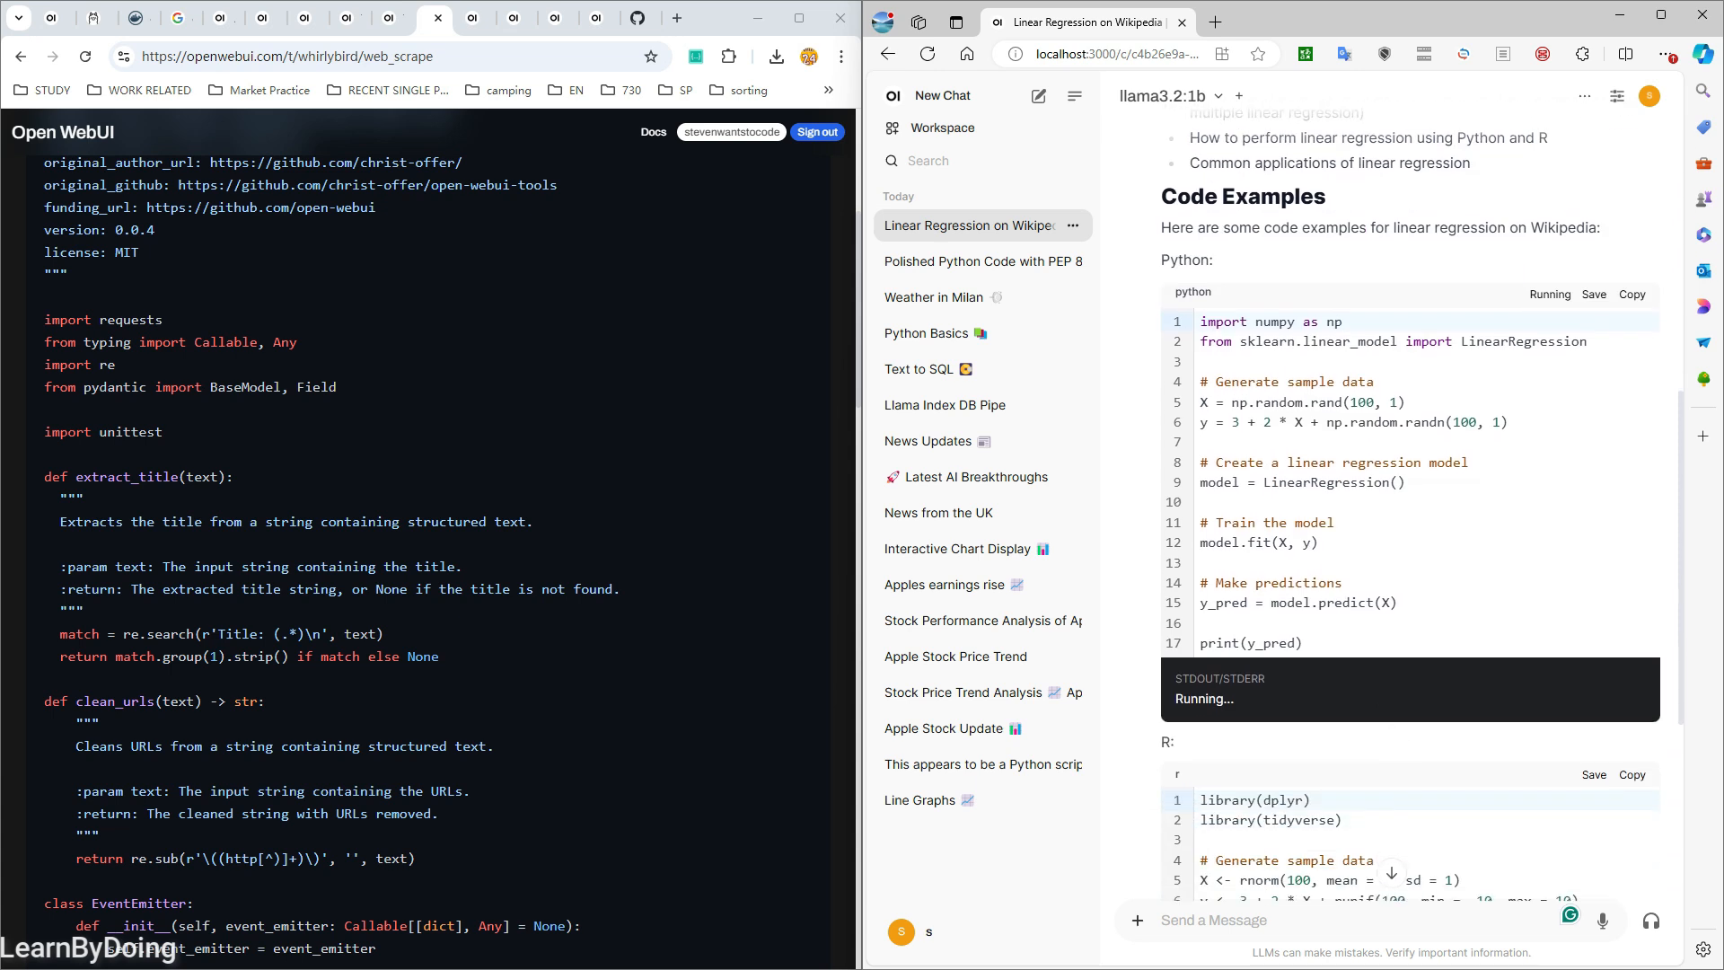
scroll(1410, 503, "down", 8)
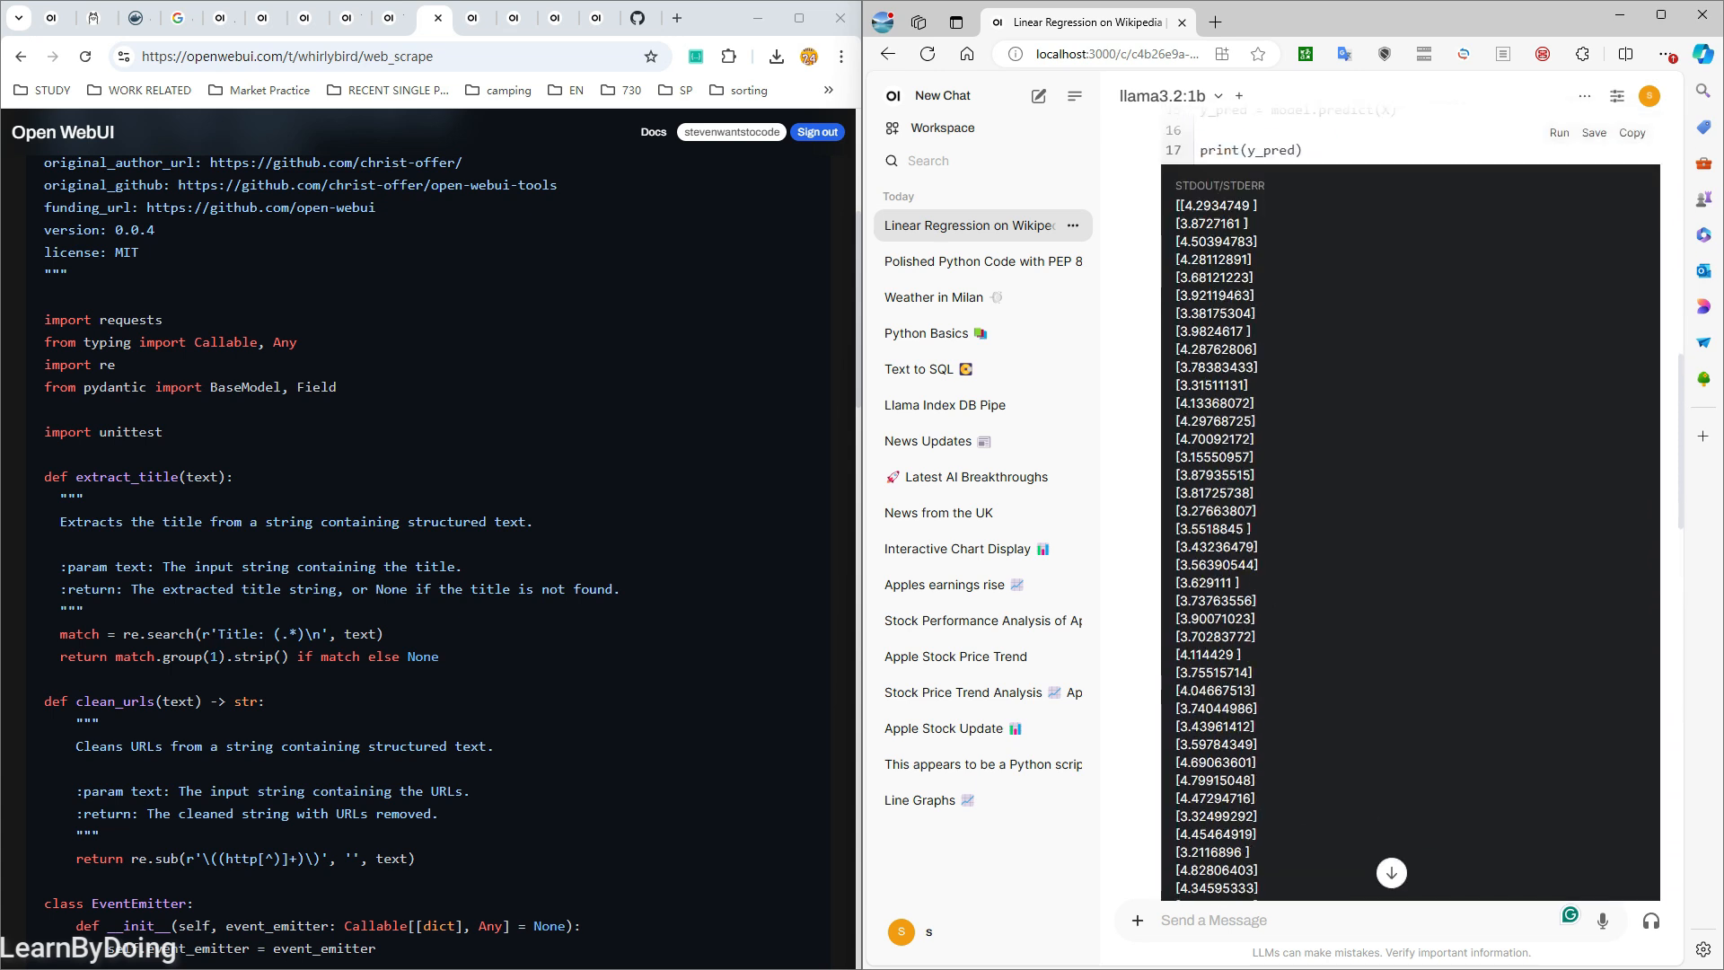
scroll(1409, 503, "down", 8)
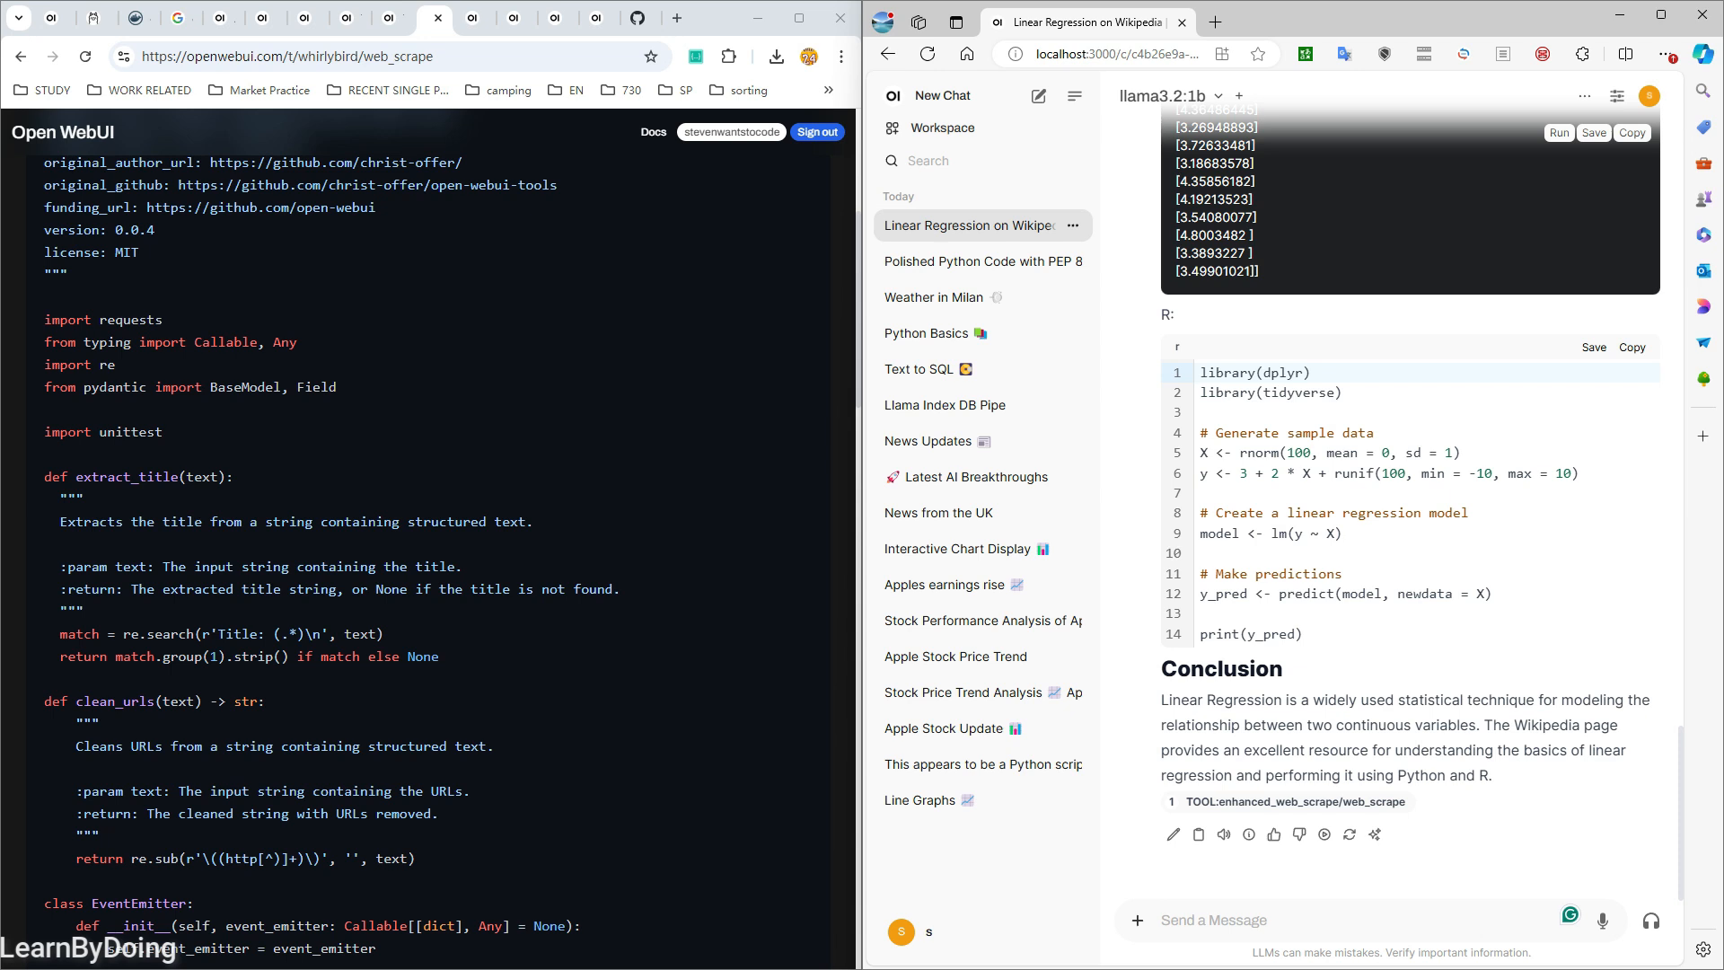
- Read the beginning of the scraped linear regression response, focusing on the introduction and the Methodology steps
scroll(1410, 503, "up", 15)
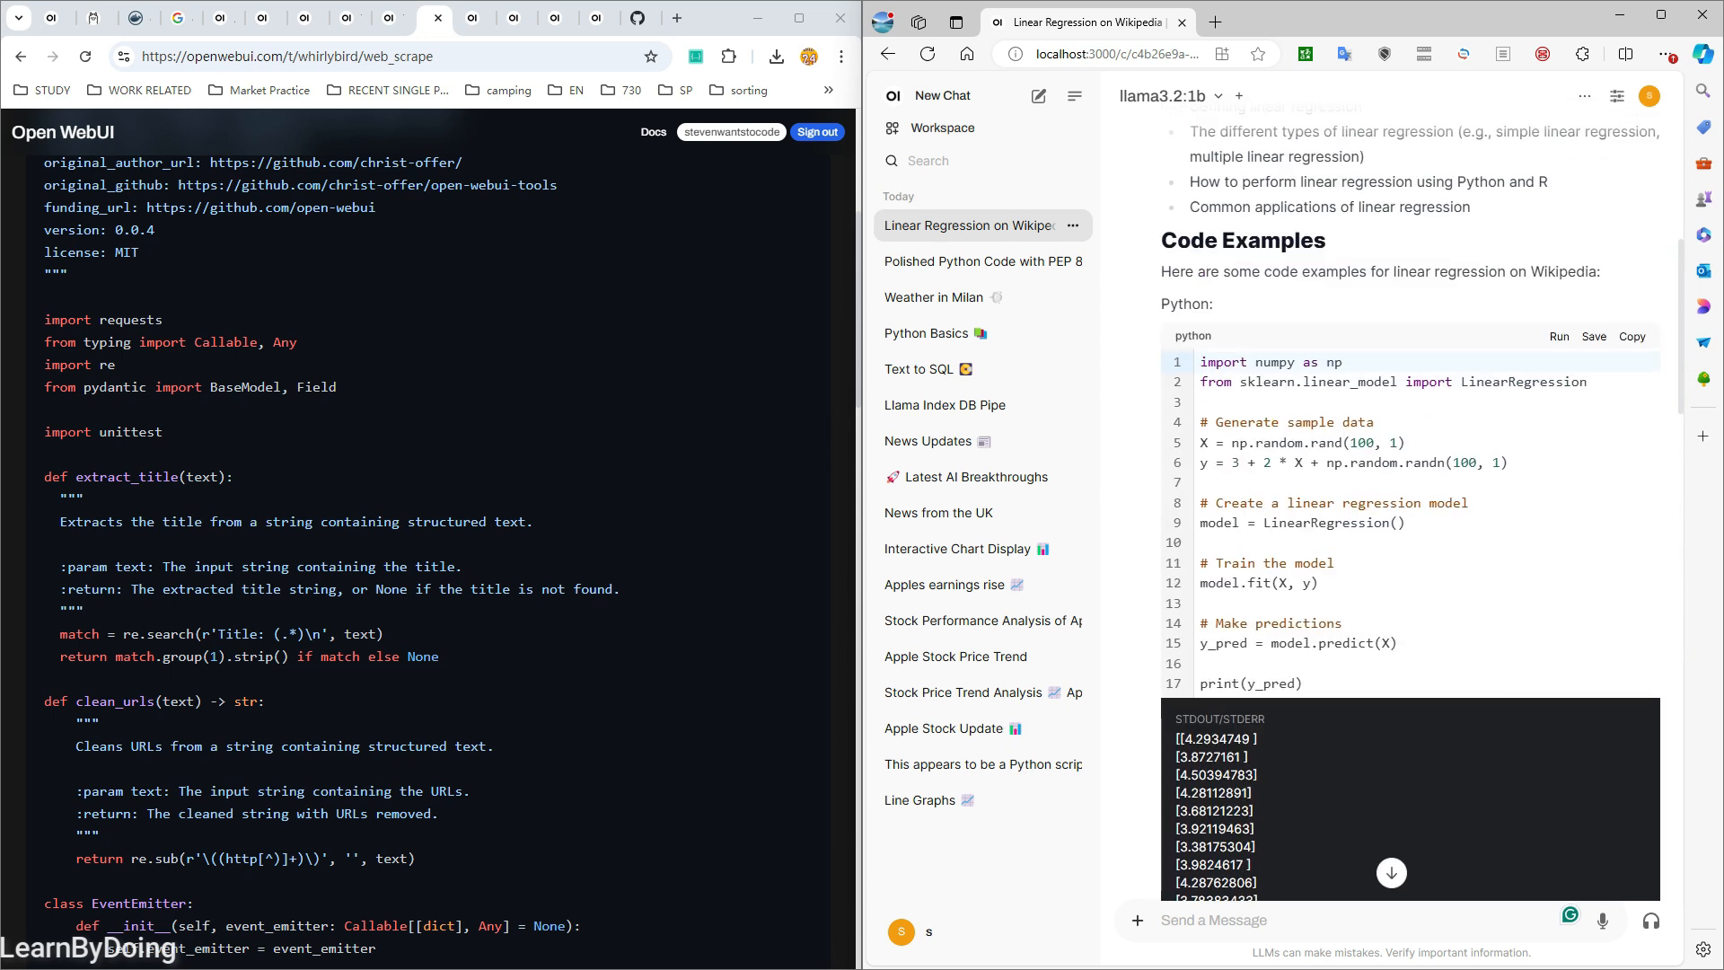
scroll(1410, 539, "up", 8)
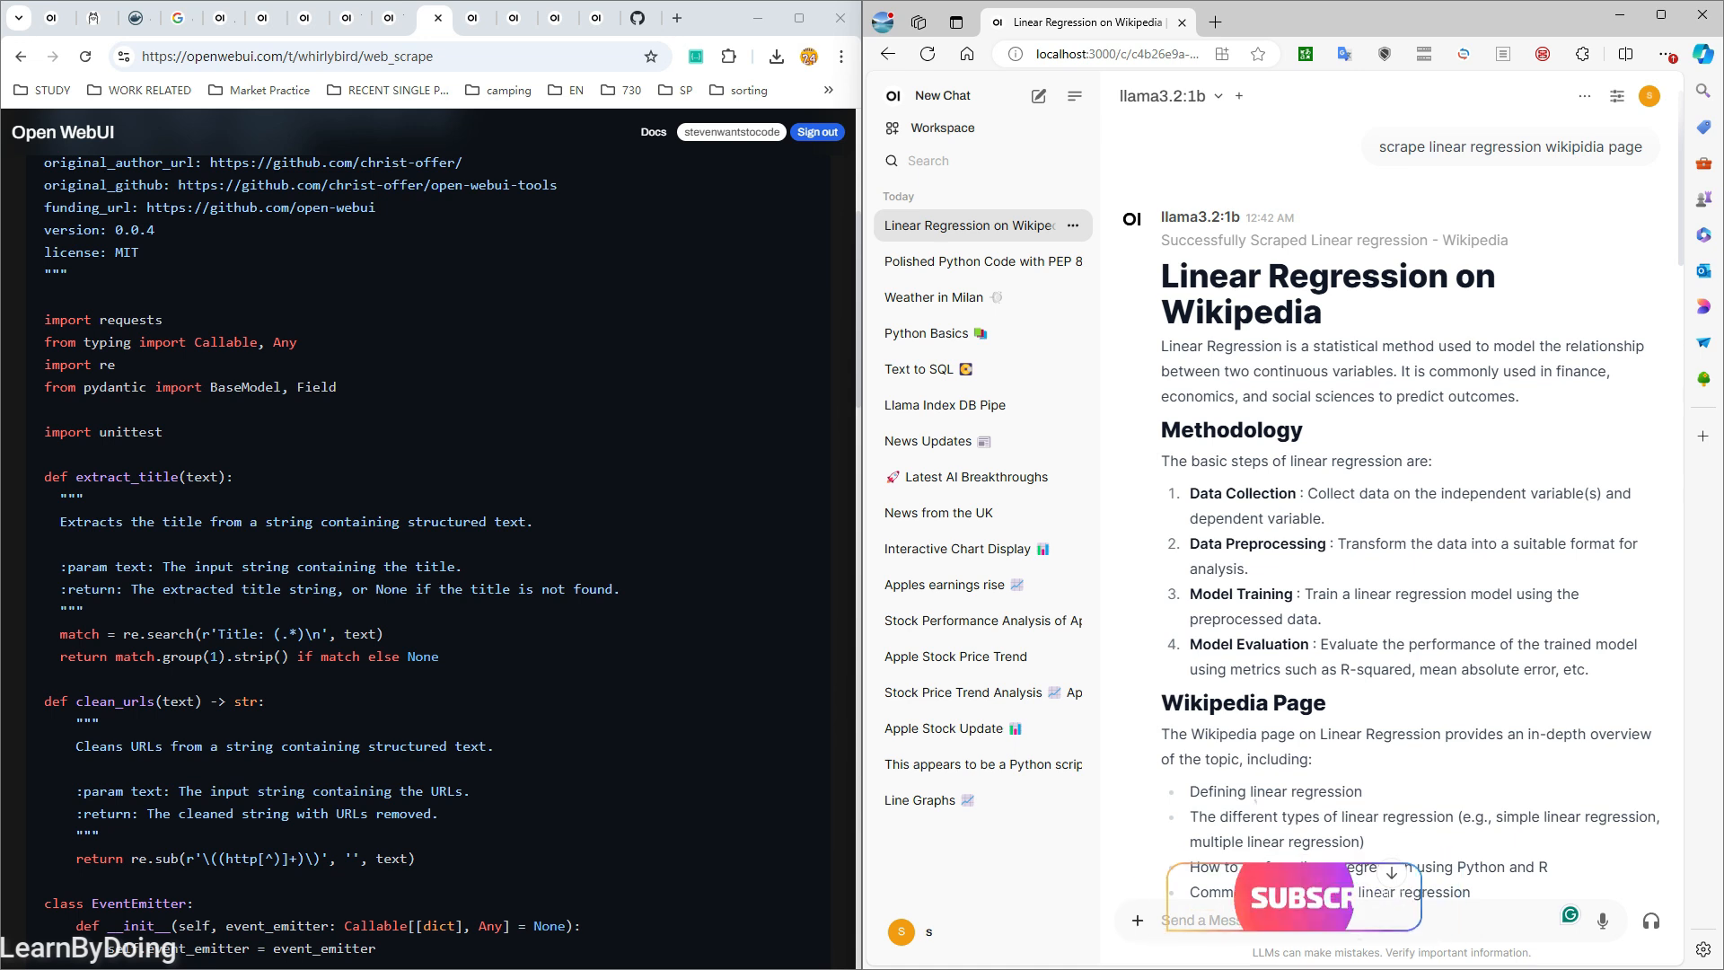
left_click_drag(1161, 240, 1418, 594)
left_click(1419, 595)
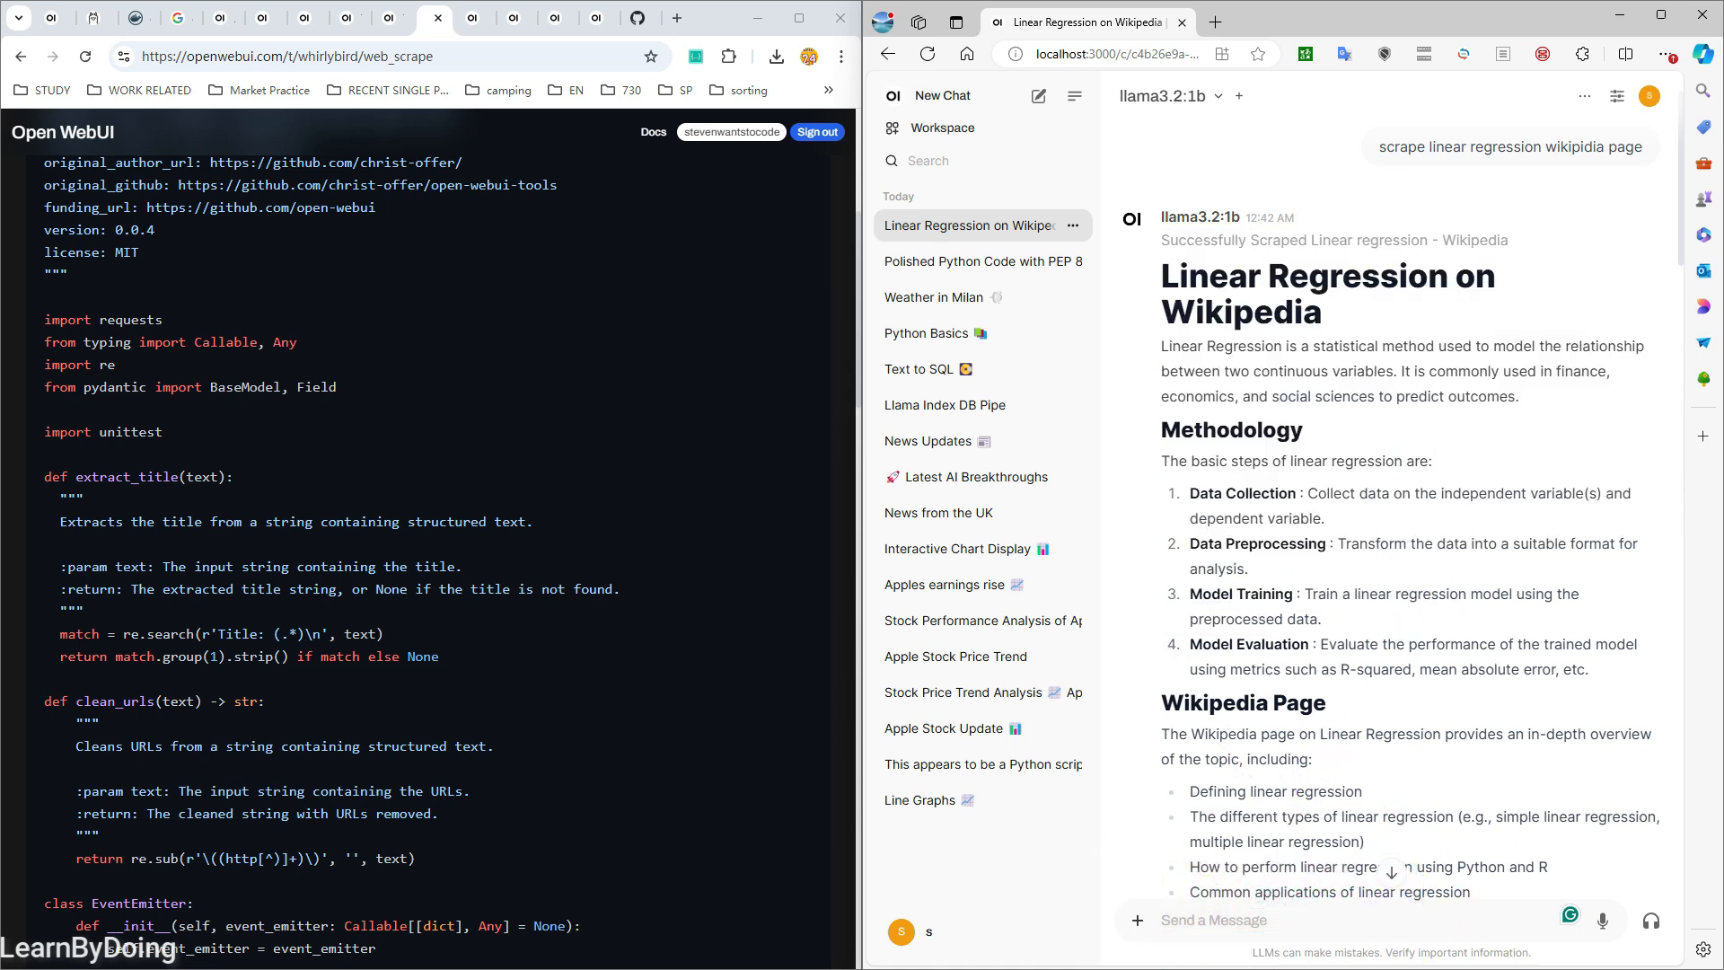
left_click_drag(1190, 645, 1458, 670)
left_click(1458, 670)
scroll(1457, 670, "down", 1)
left_click_drag(1190, 554, 1588, 582)
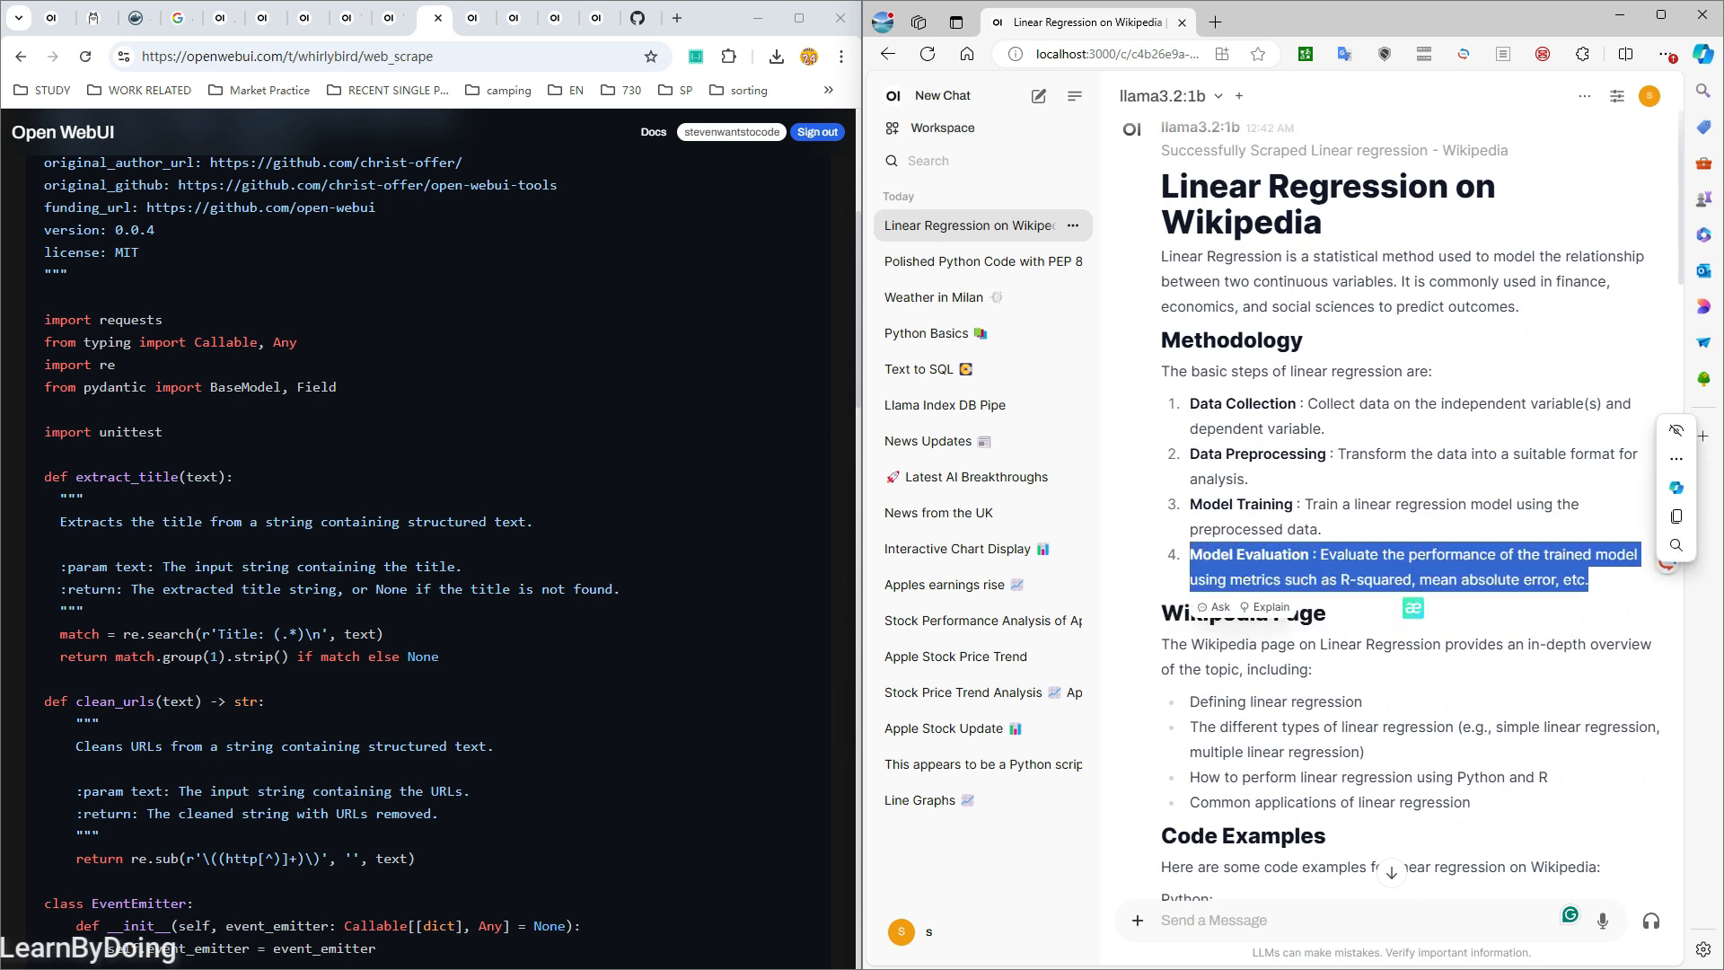
left_click(1589, 582)
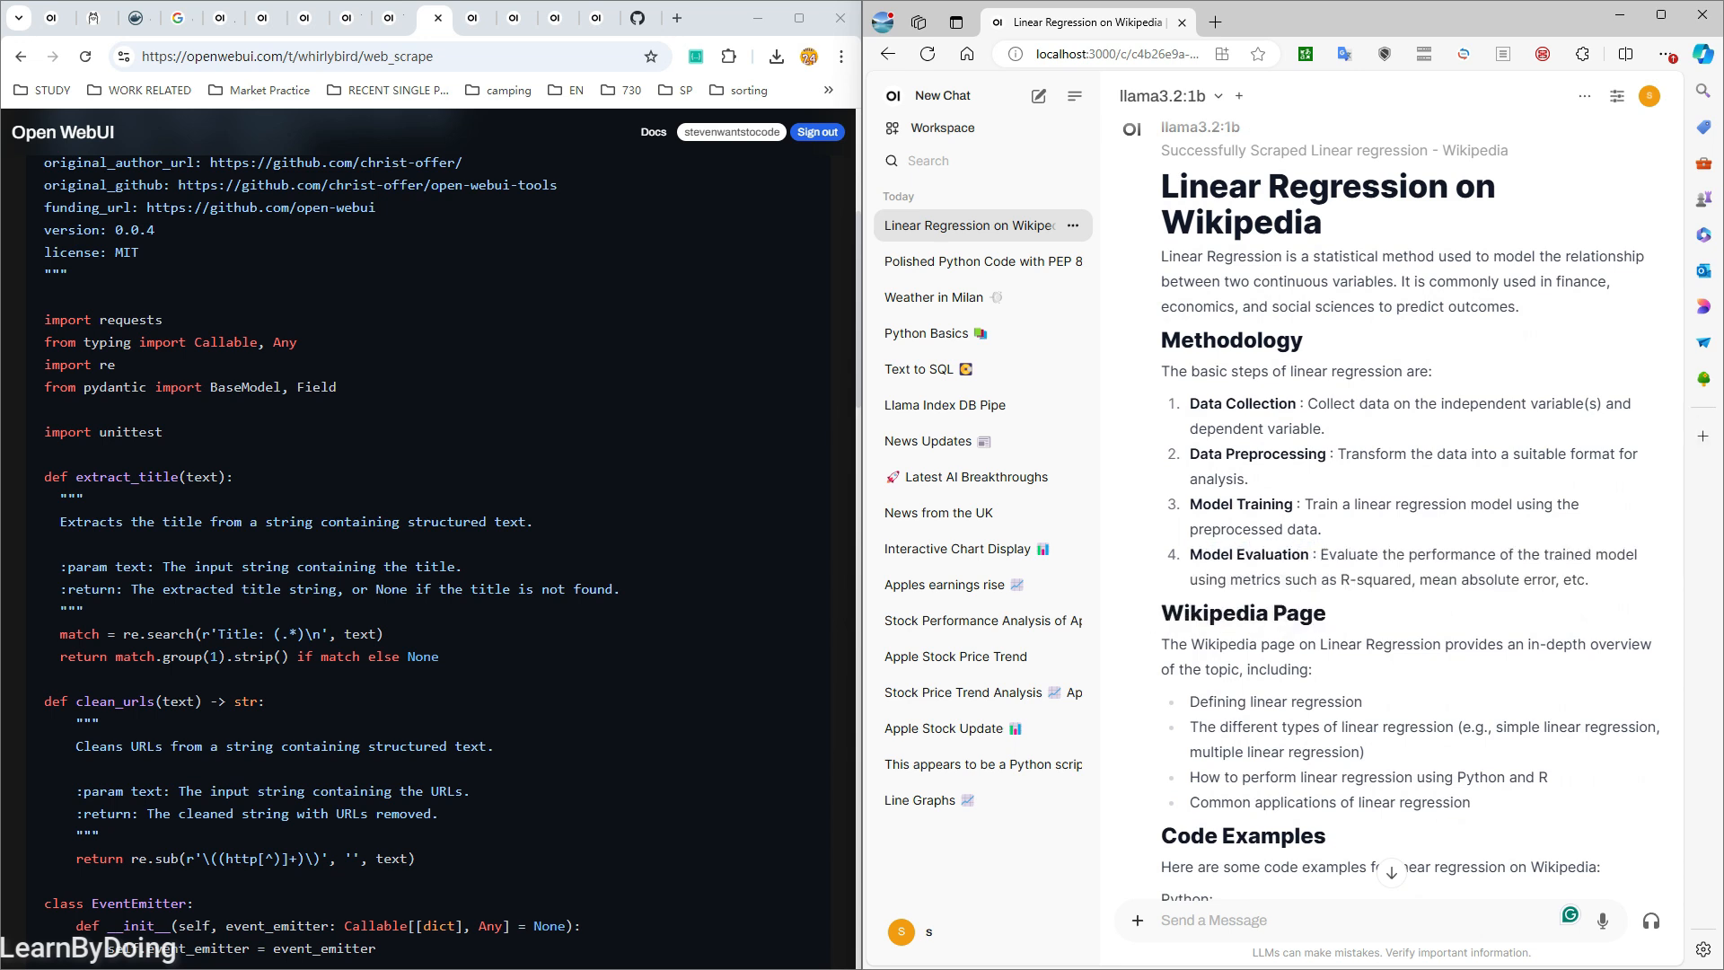
scroll(1404, 497, "up", 1)
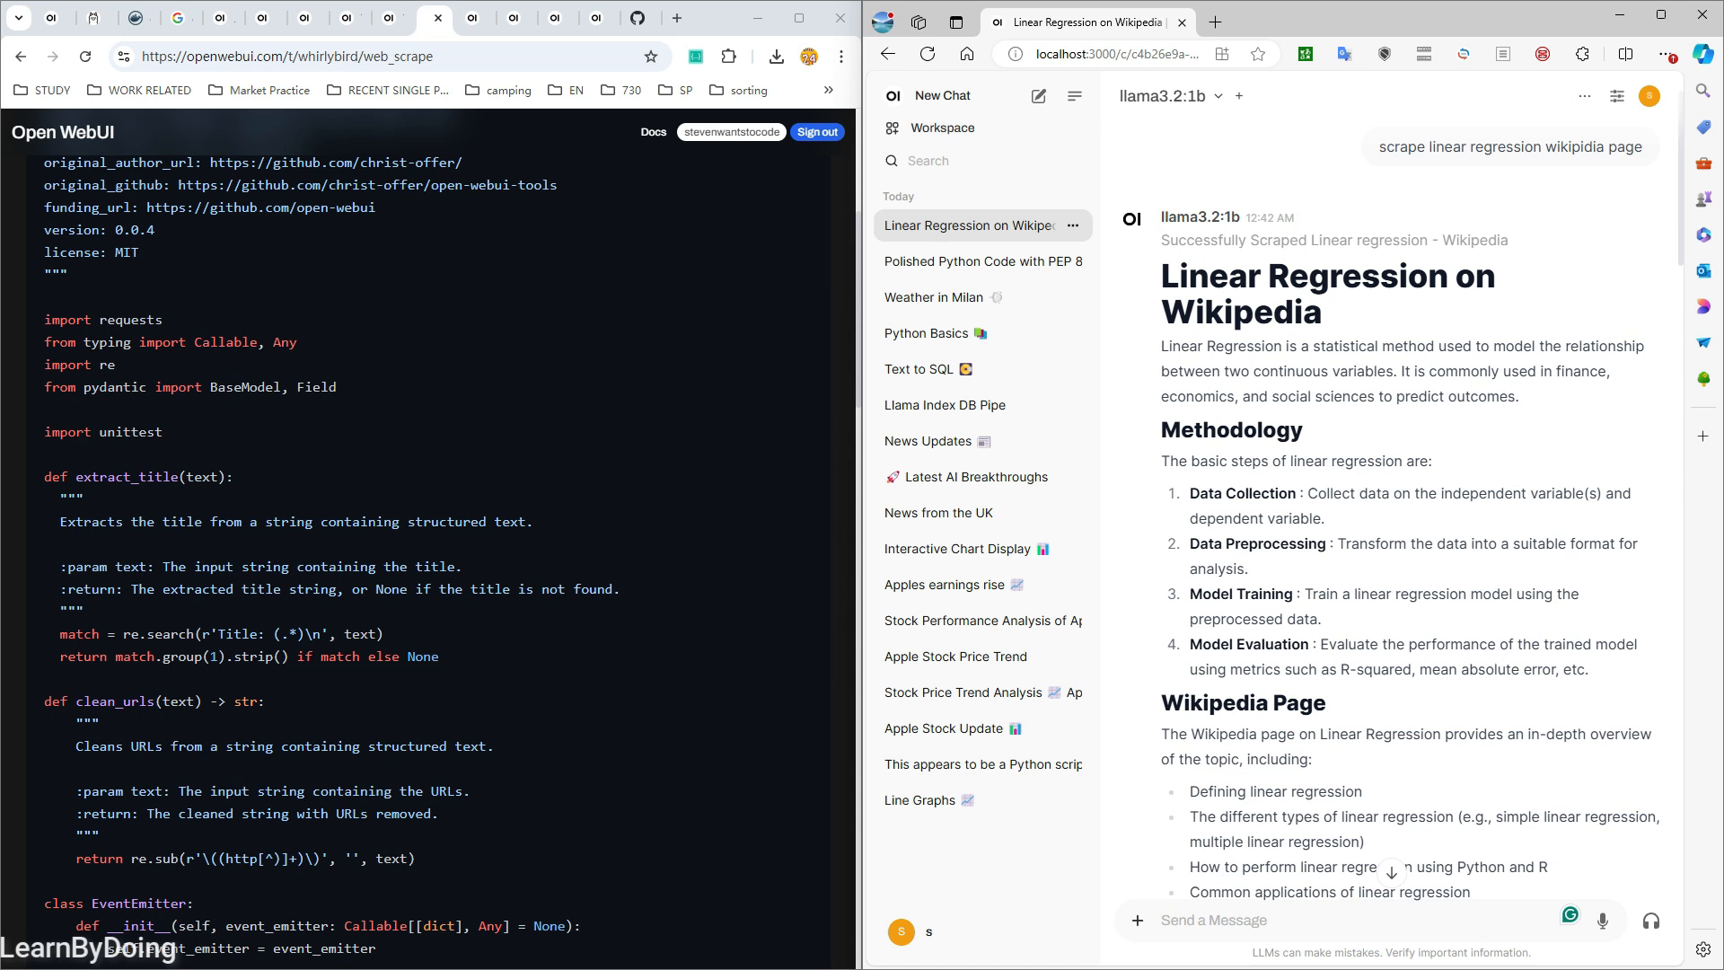
left_click(1402, 686)
- Ask "what does this mean" about the Data Collection item in the Methodology list
left_click_drag(1322, 519, 1192, 493)
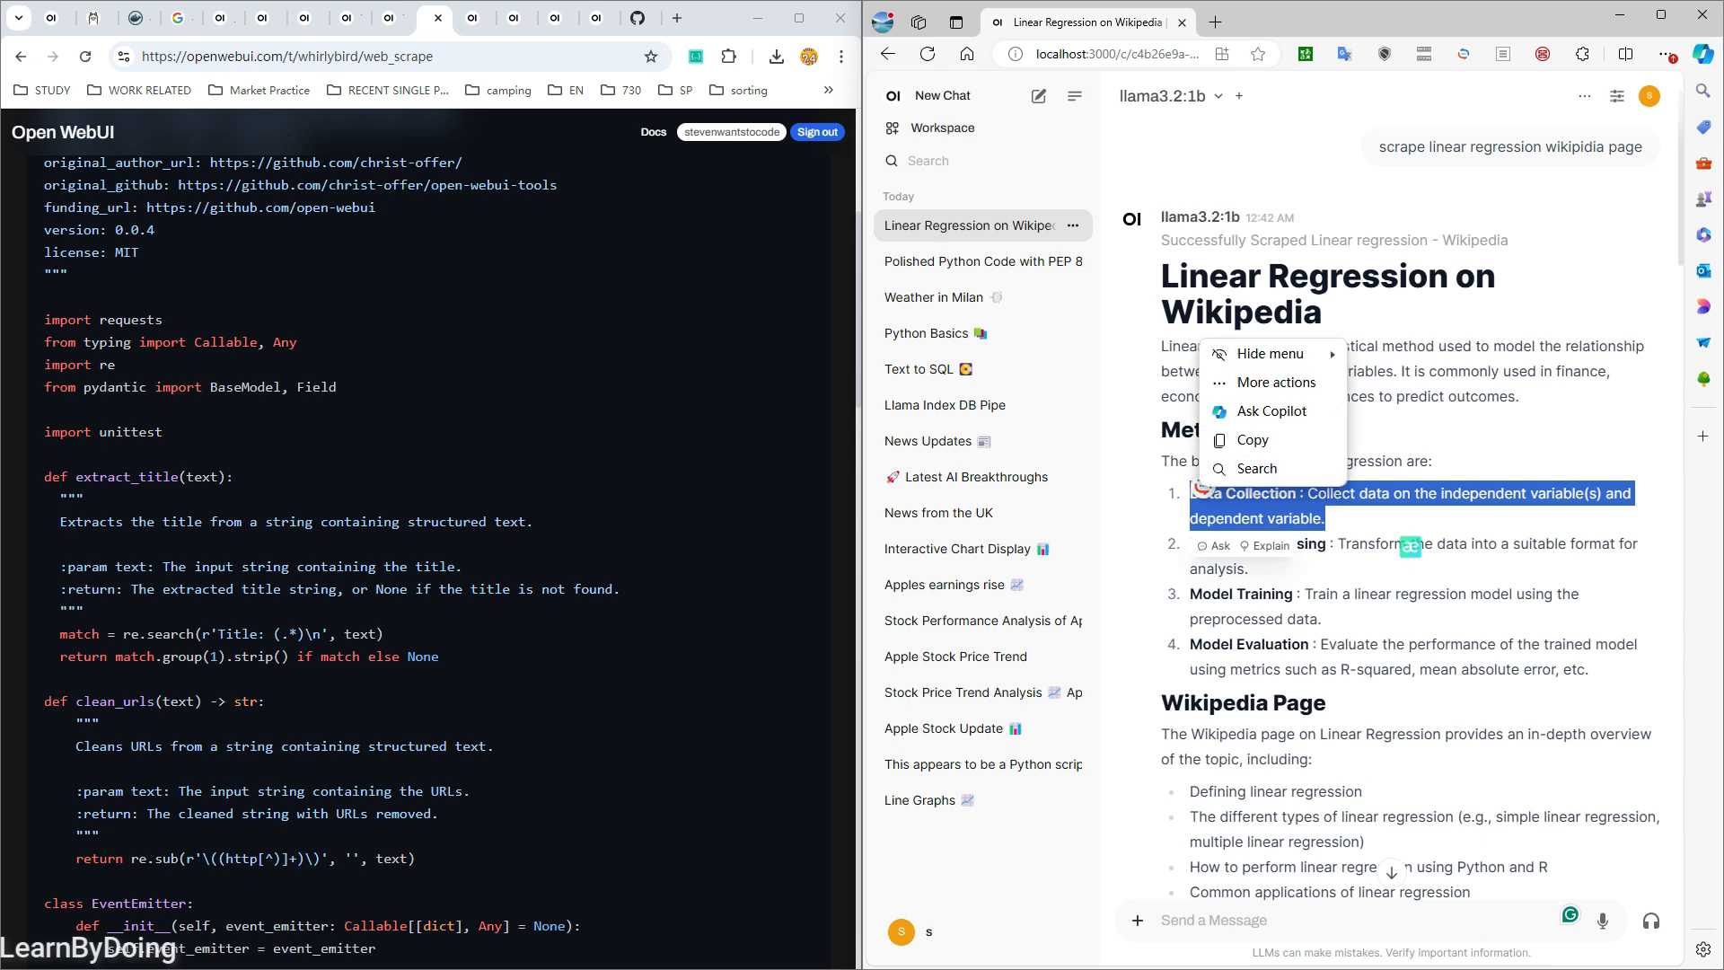
left_click(1402, 539)
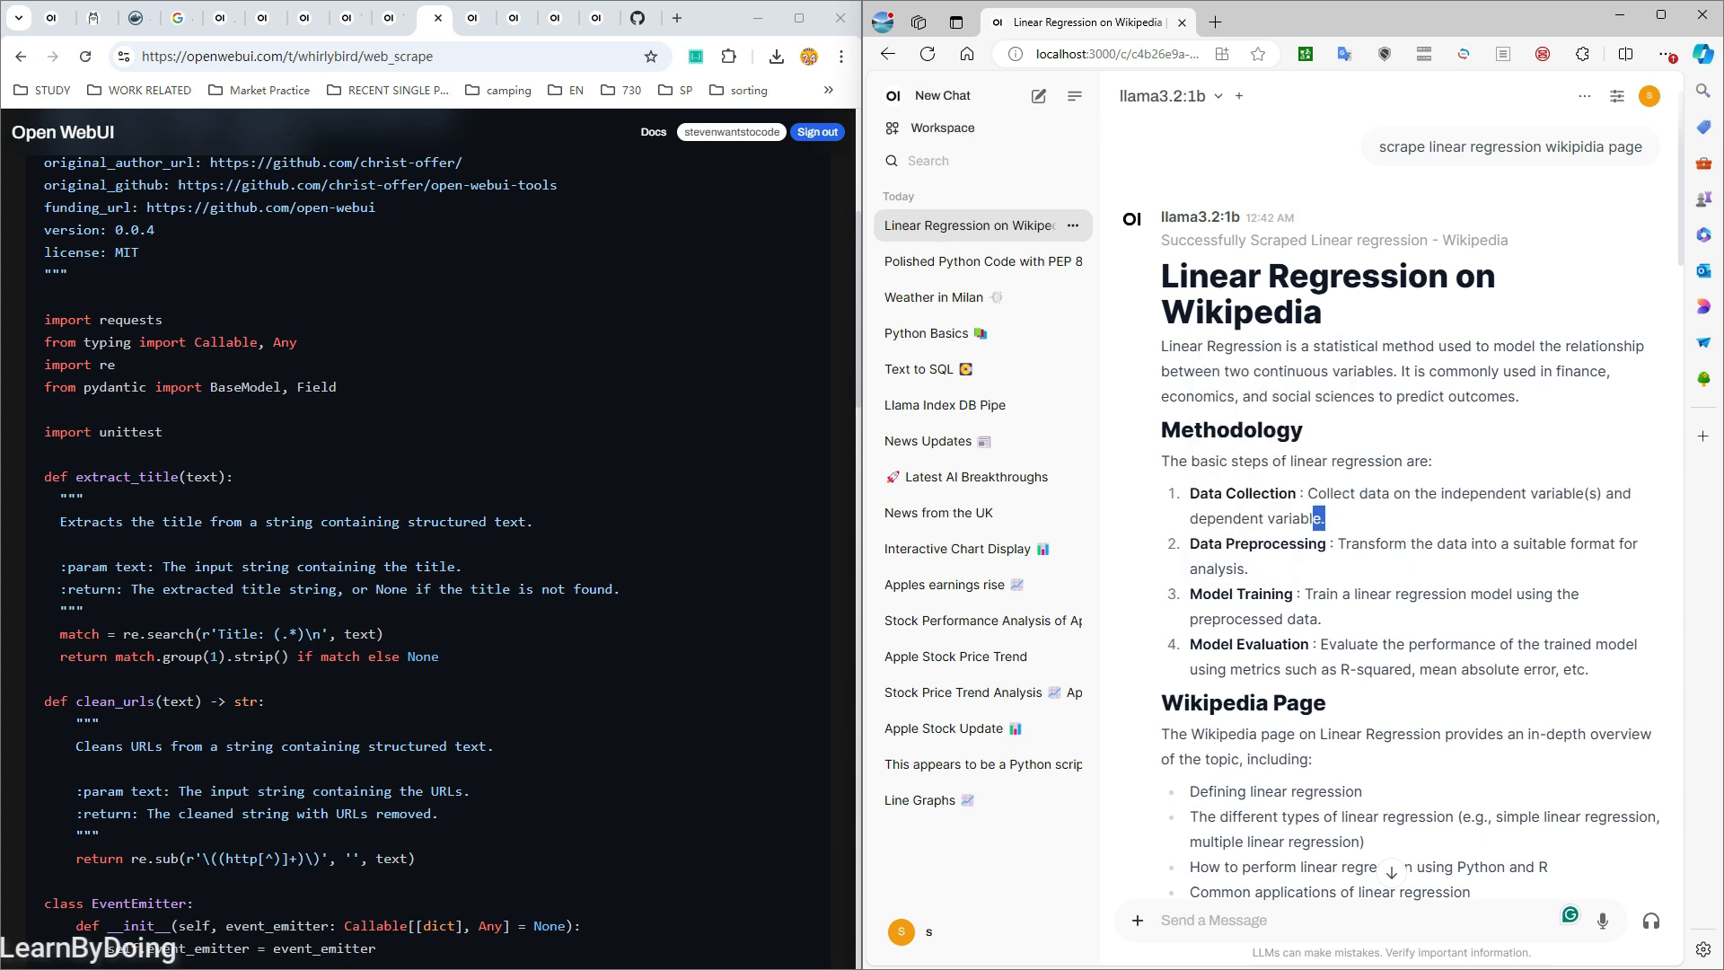
left_click_drag(1323, 519, 1192, 493)
type("what does this mean")
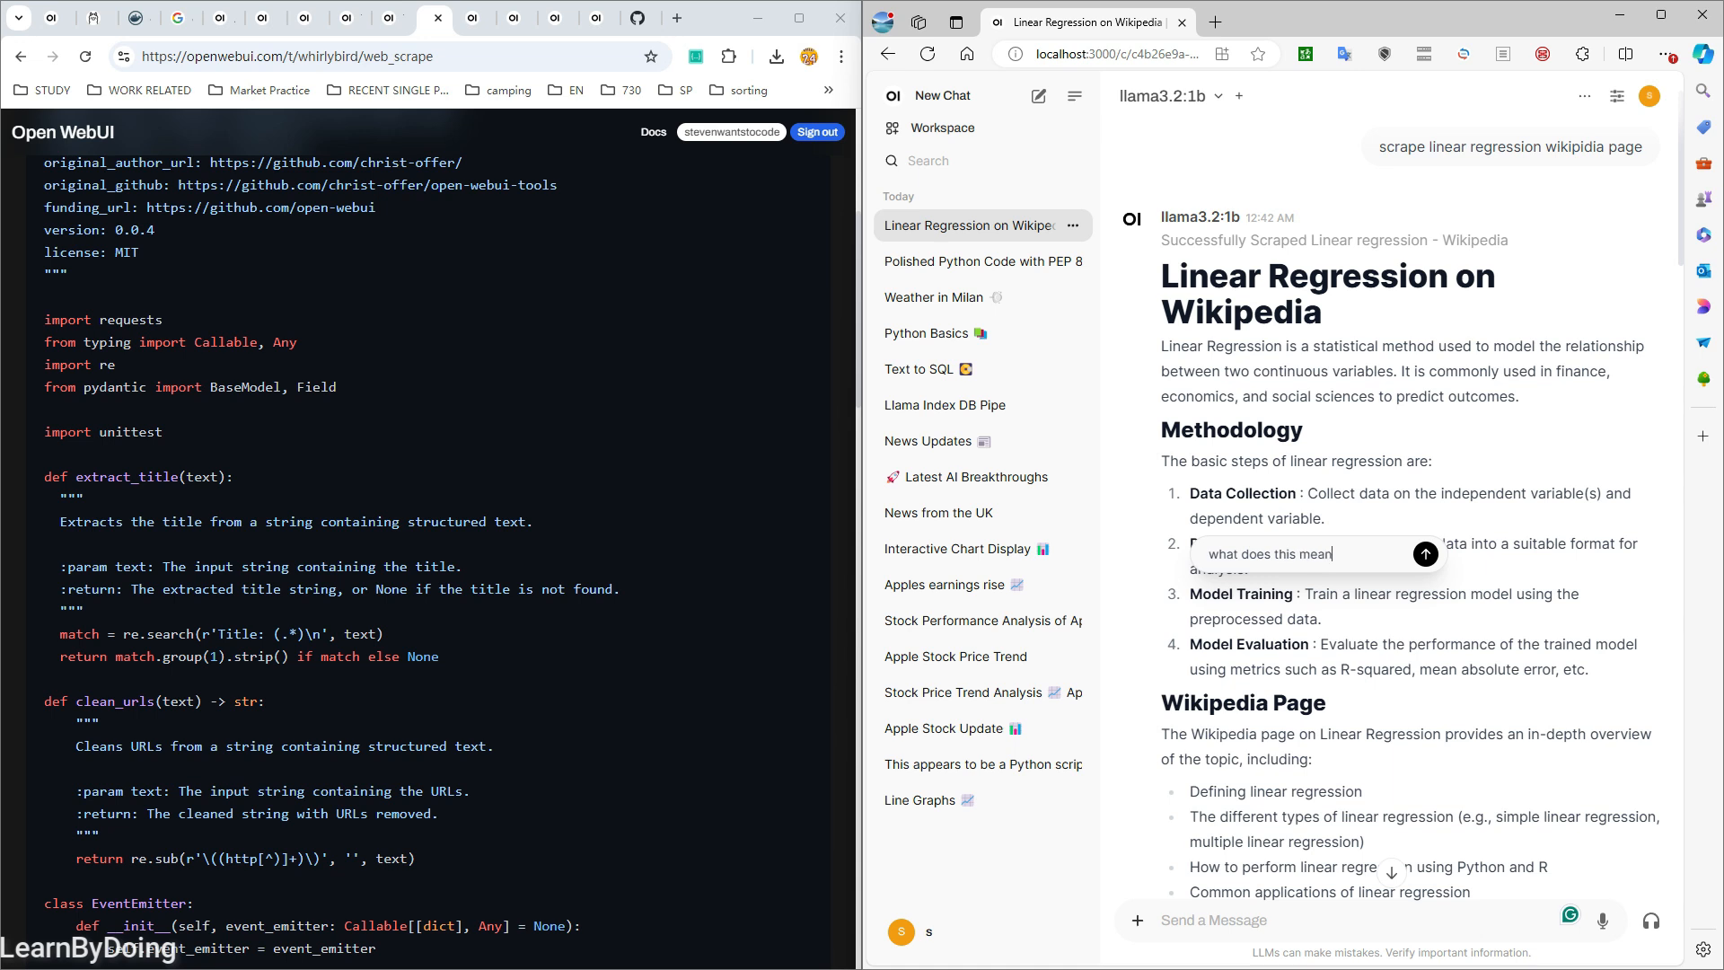
key("Return")
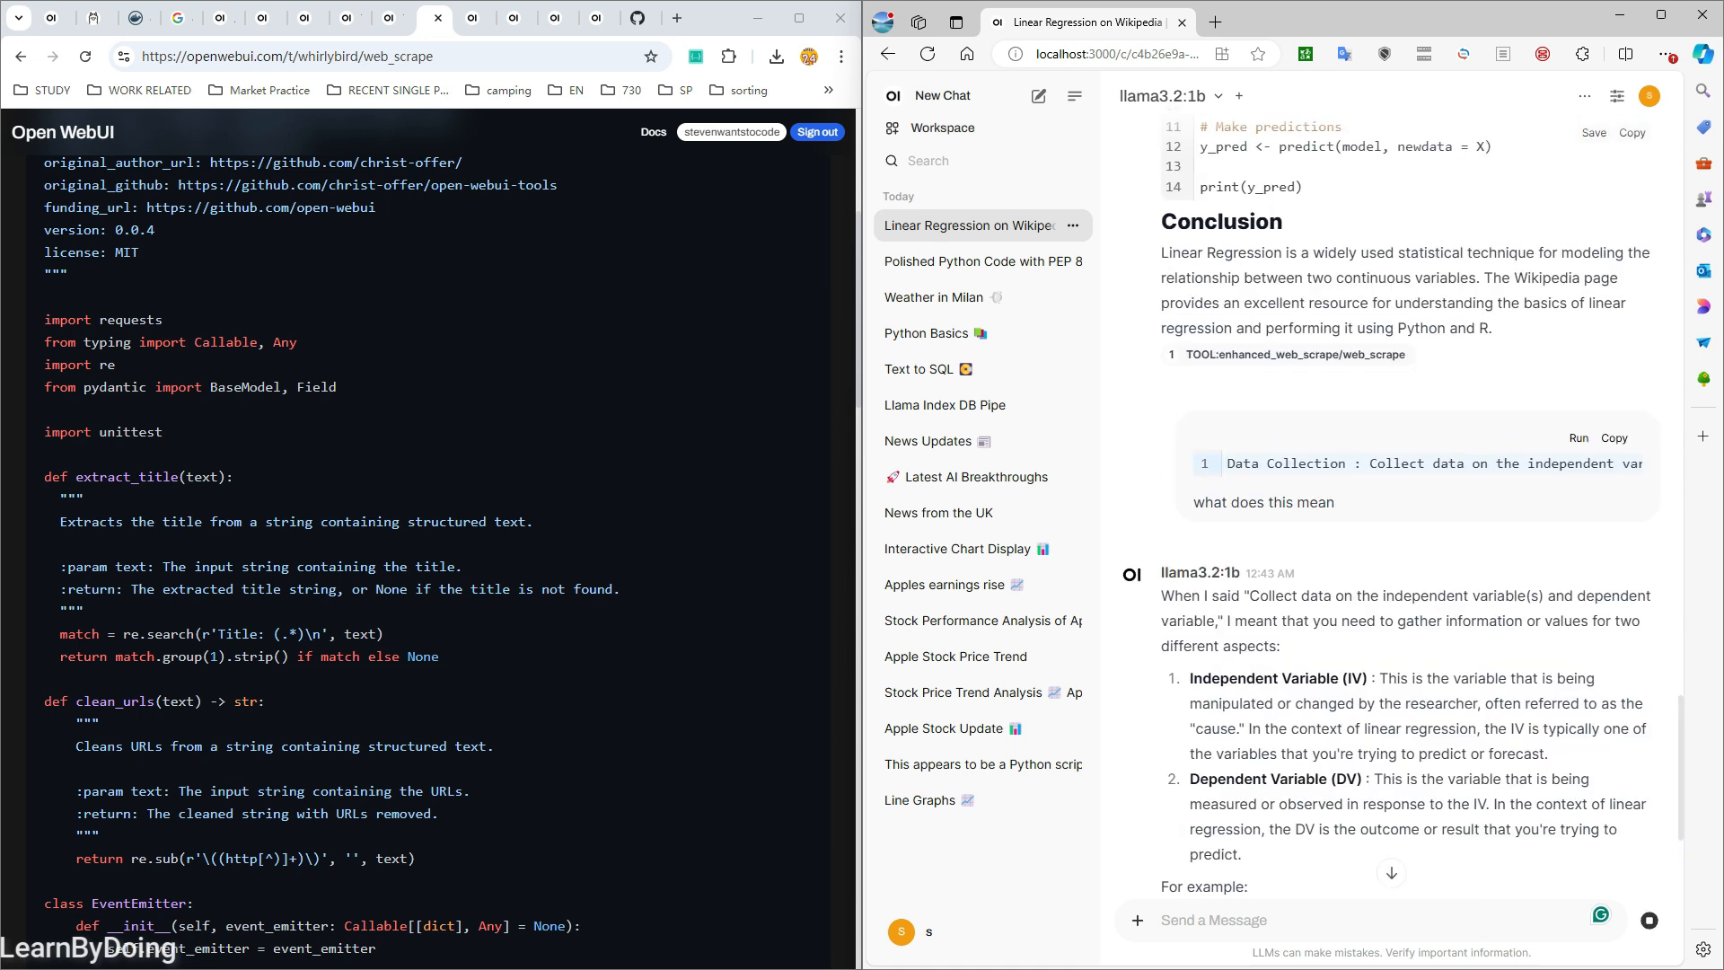
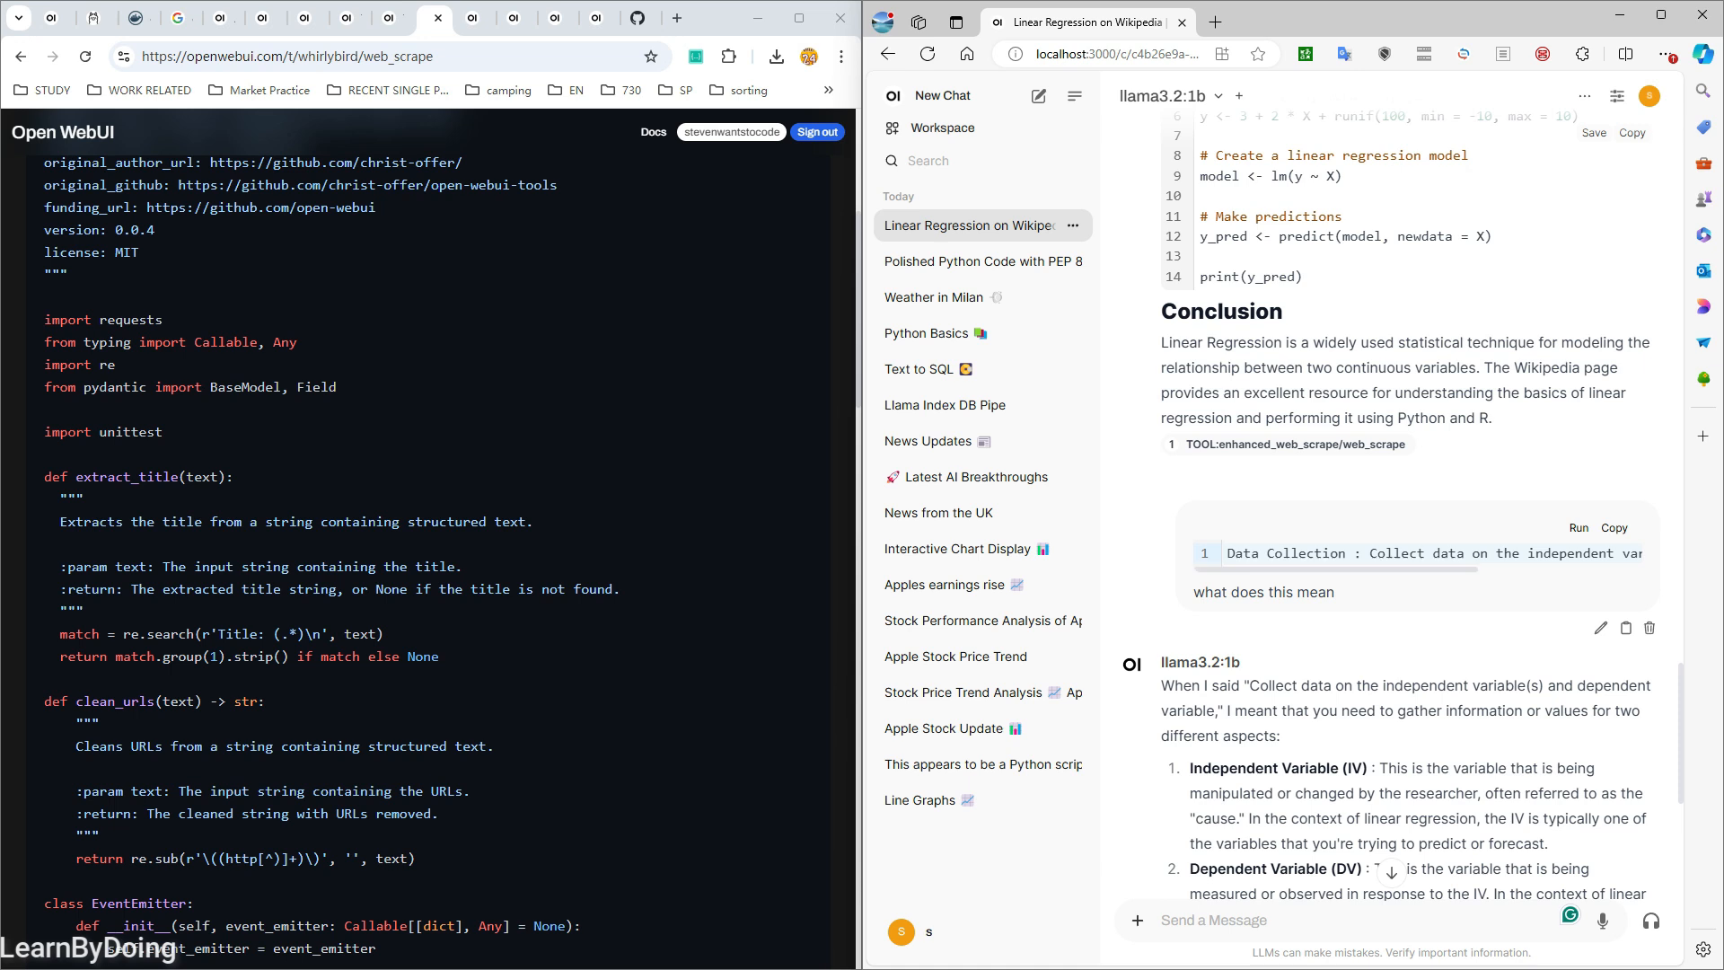
- Look over the answer and request a more detailed explanation of the original response's Conclusion section
scroll(1388, 503, "down", 8)
scroll(1389, 502, "up", 13)
scroll(1389, 503, "down", 4)
left_click_drag(1493, 580, 1163, 472)
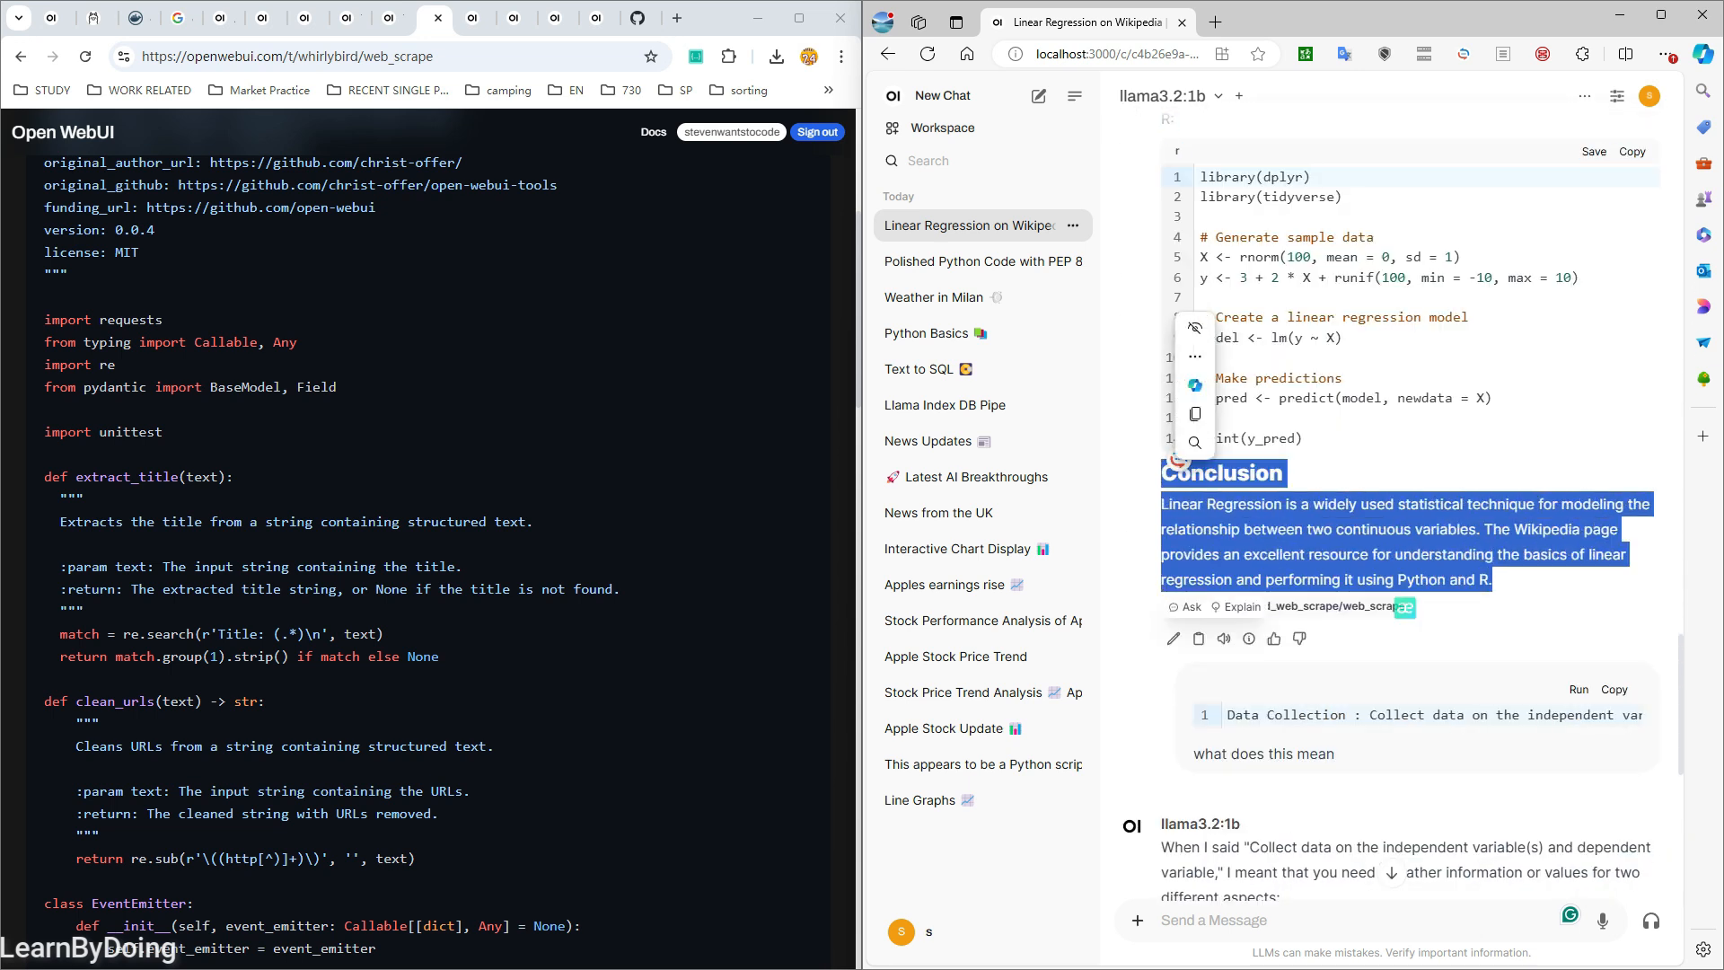
left_click(1240, 607)
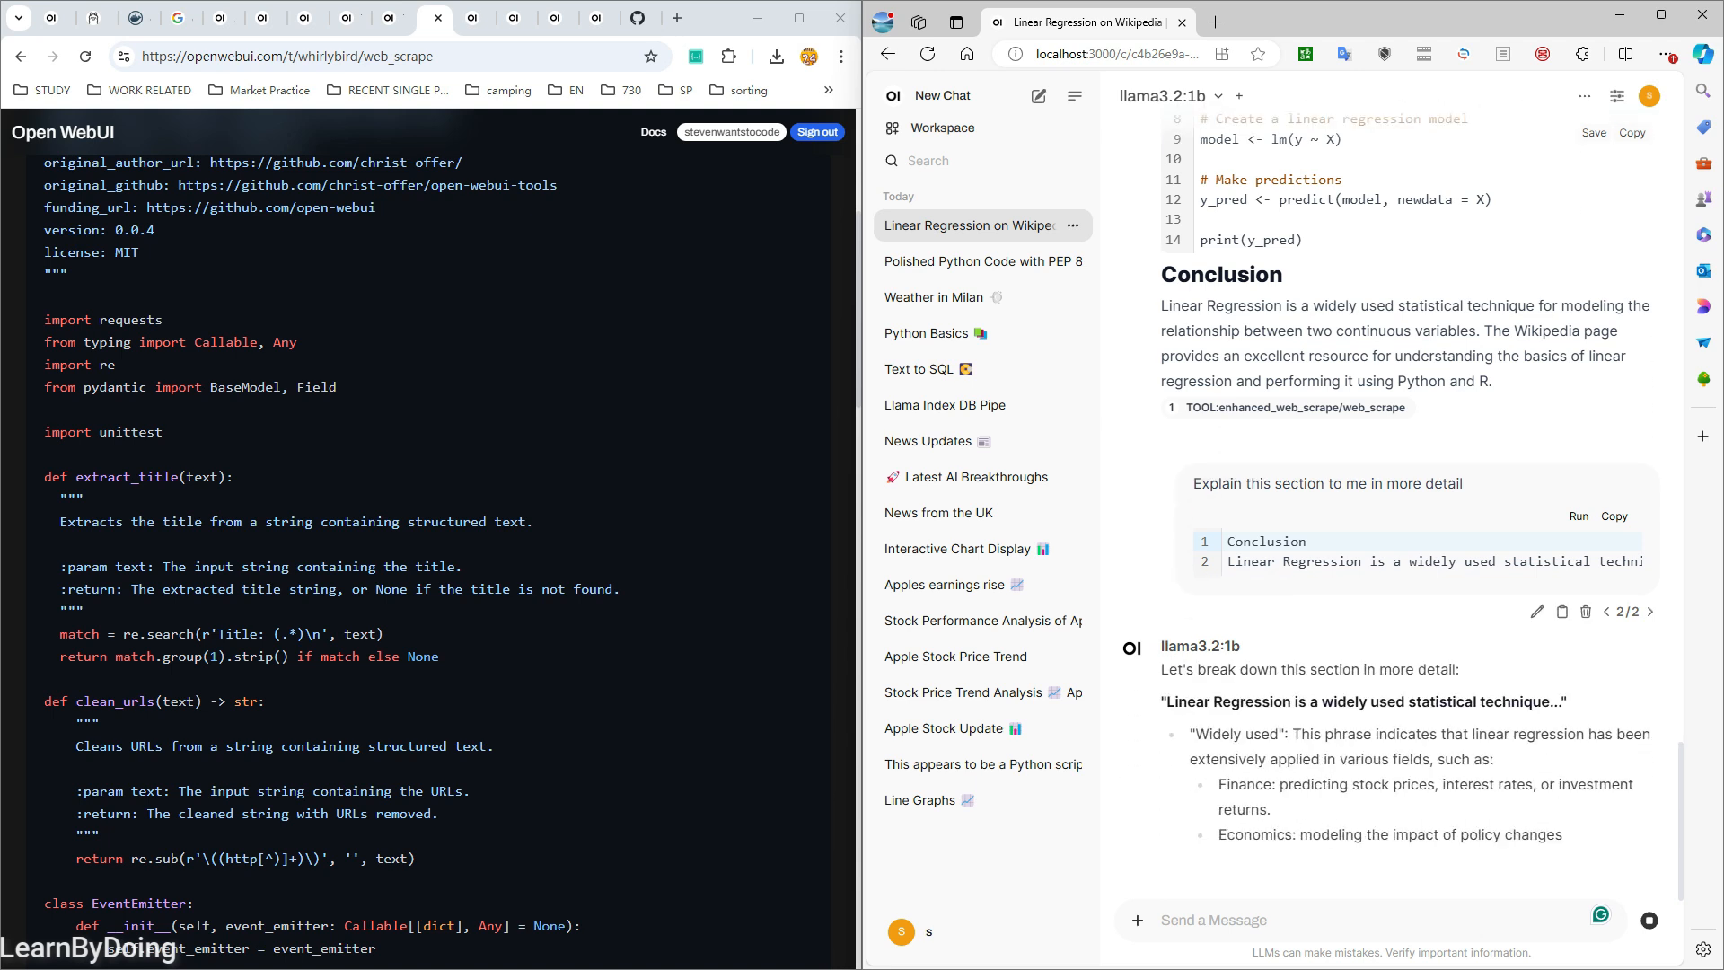
- Request a detailed explanation of the "Generate sample data" lines in the R code example and review the answer
scroll(1410, 538, "up", 10)
left_click_drag(1163, 621, 1492, 727)
scroll(1410, 503, "up", 3)
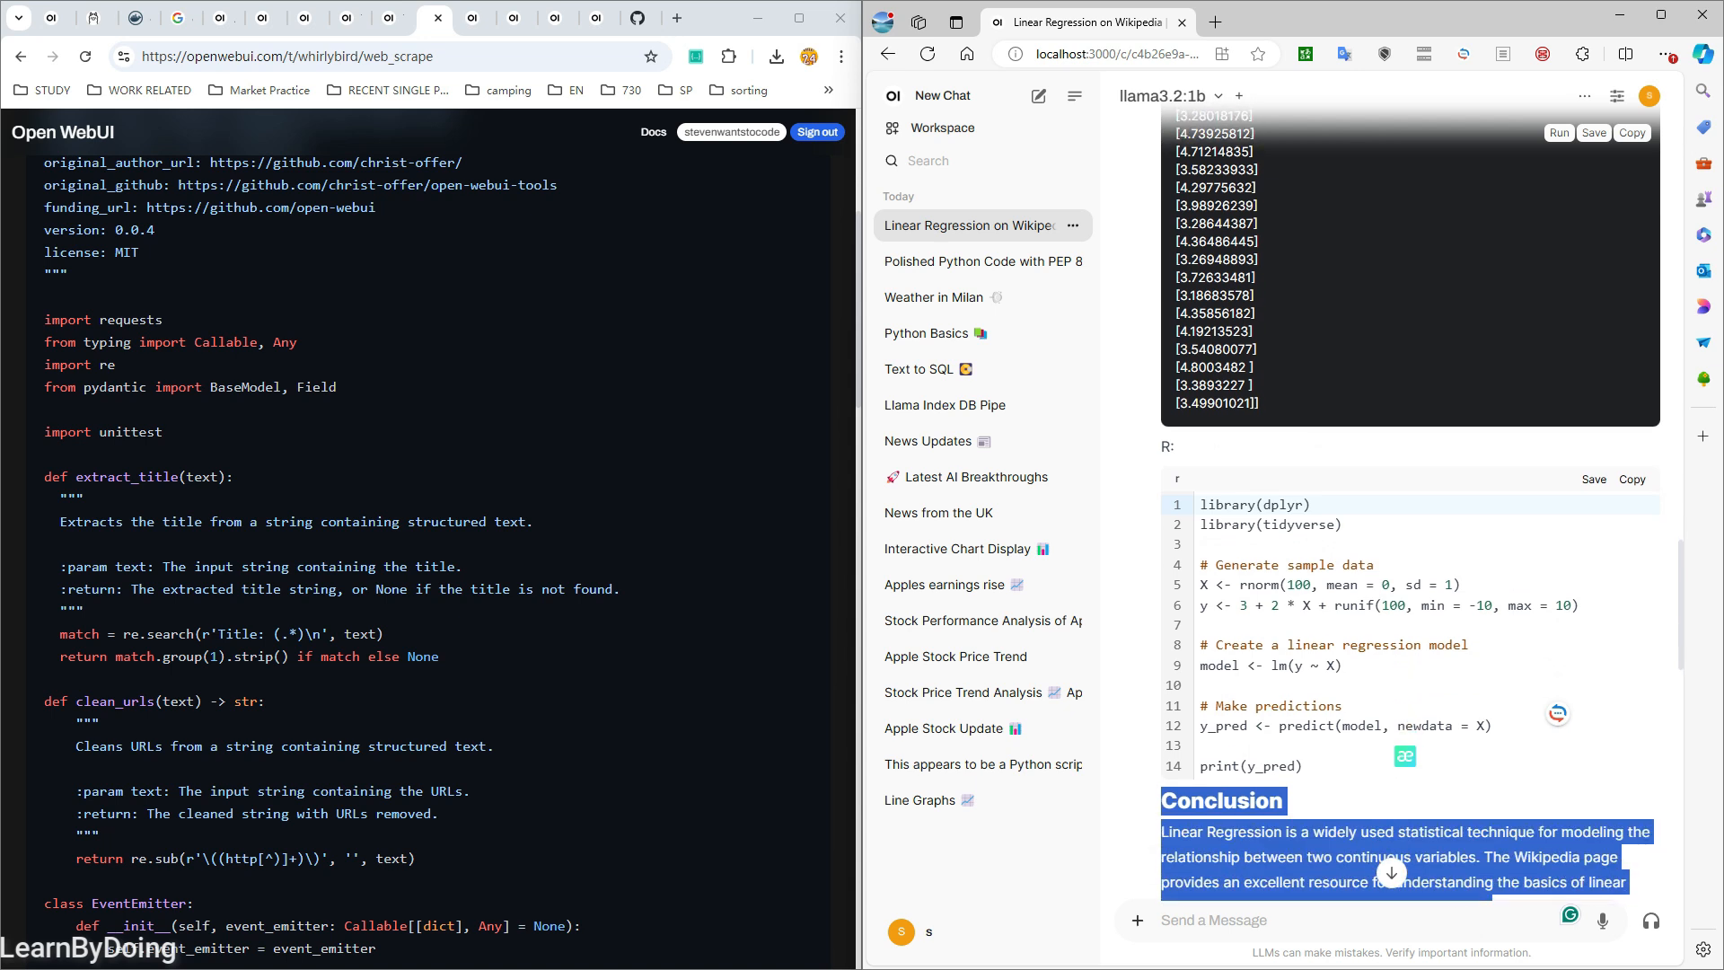
left_click_drag(1581, 607, 1201, 566)
left_click(1268, 636)
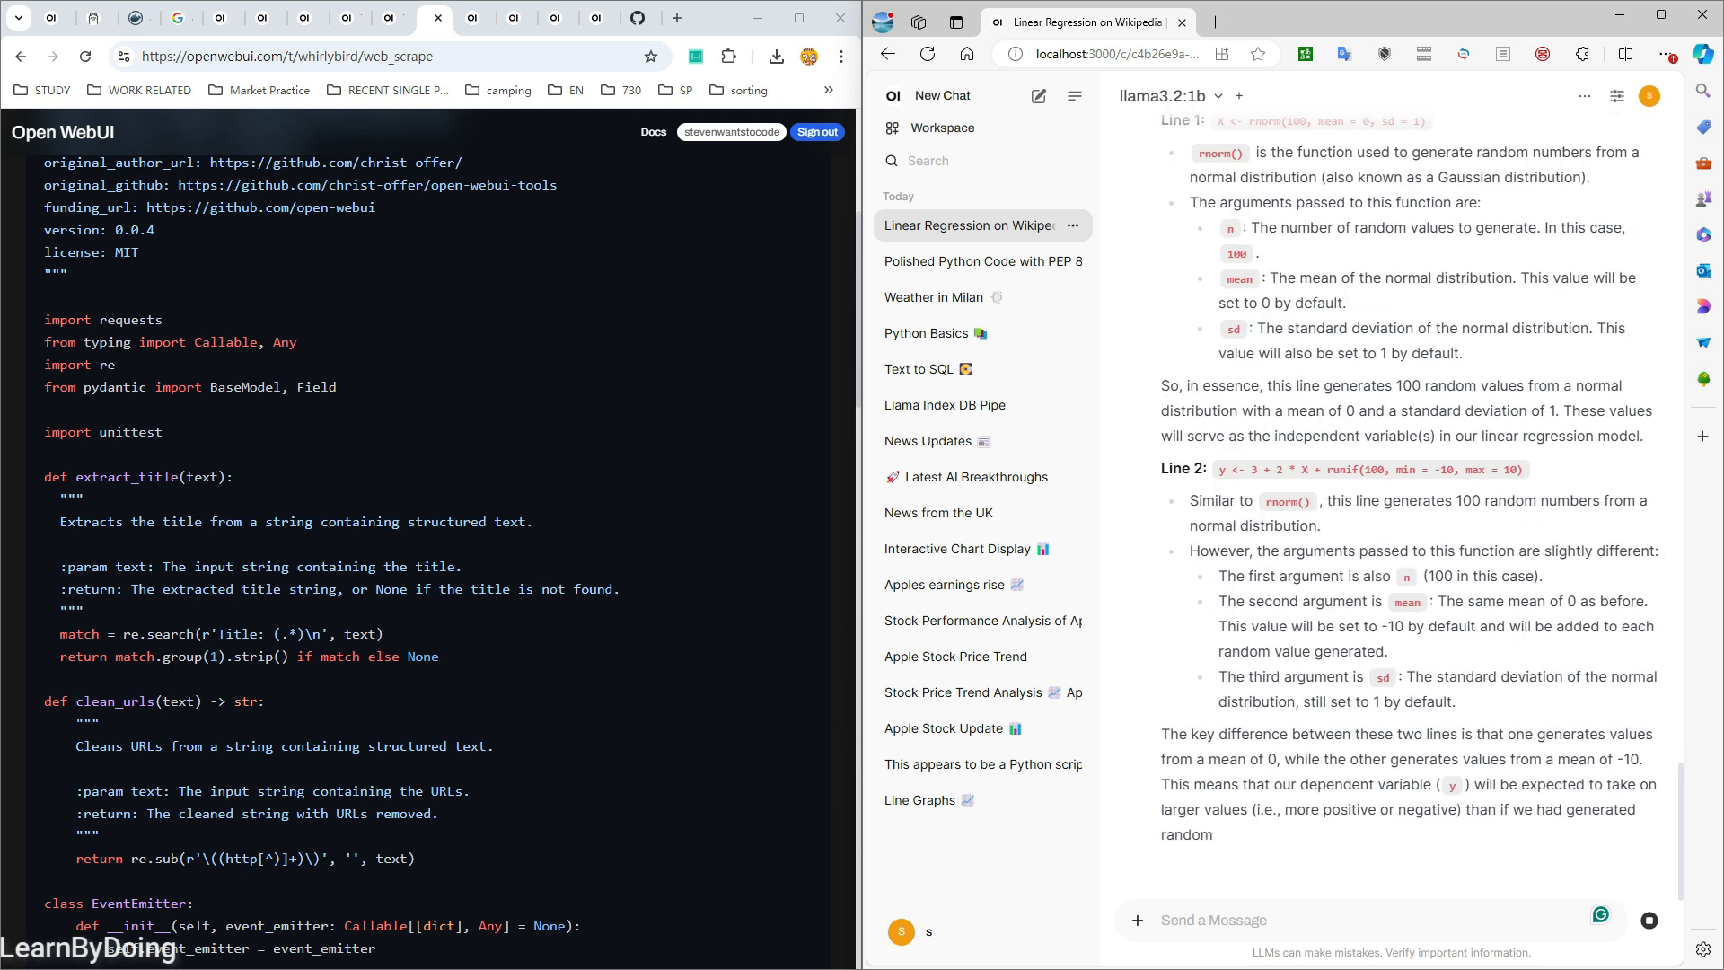
scroll(1392, 485, "up", 8)
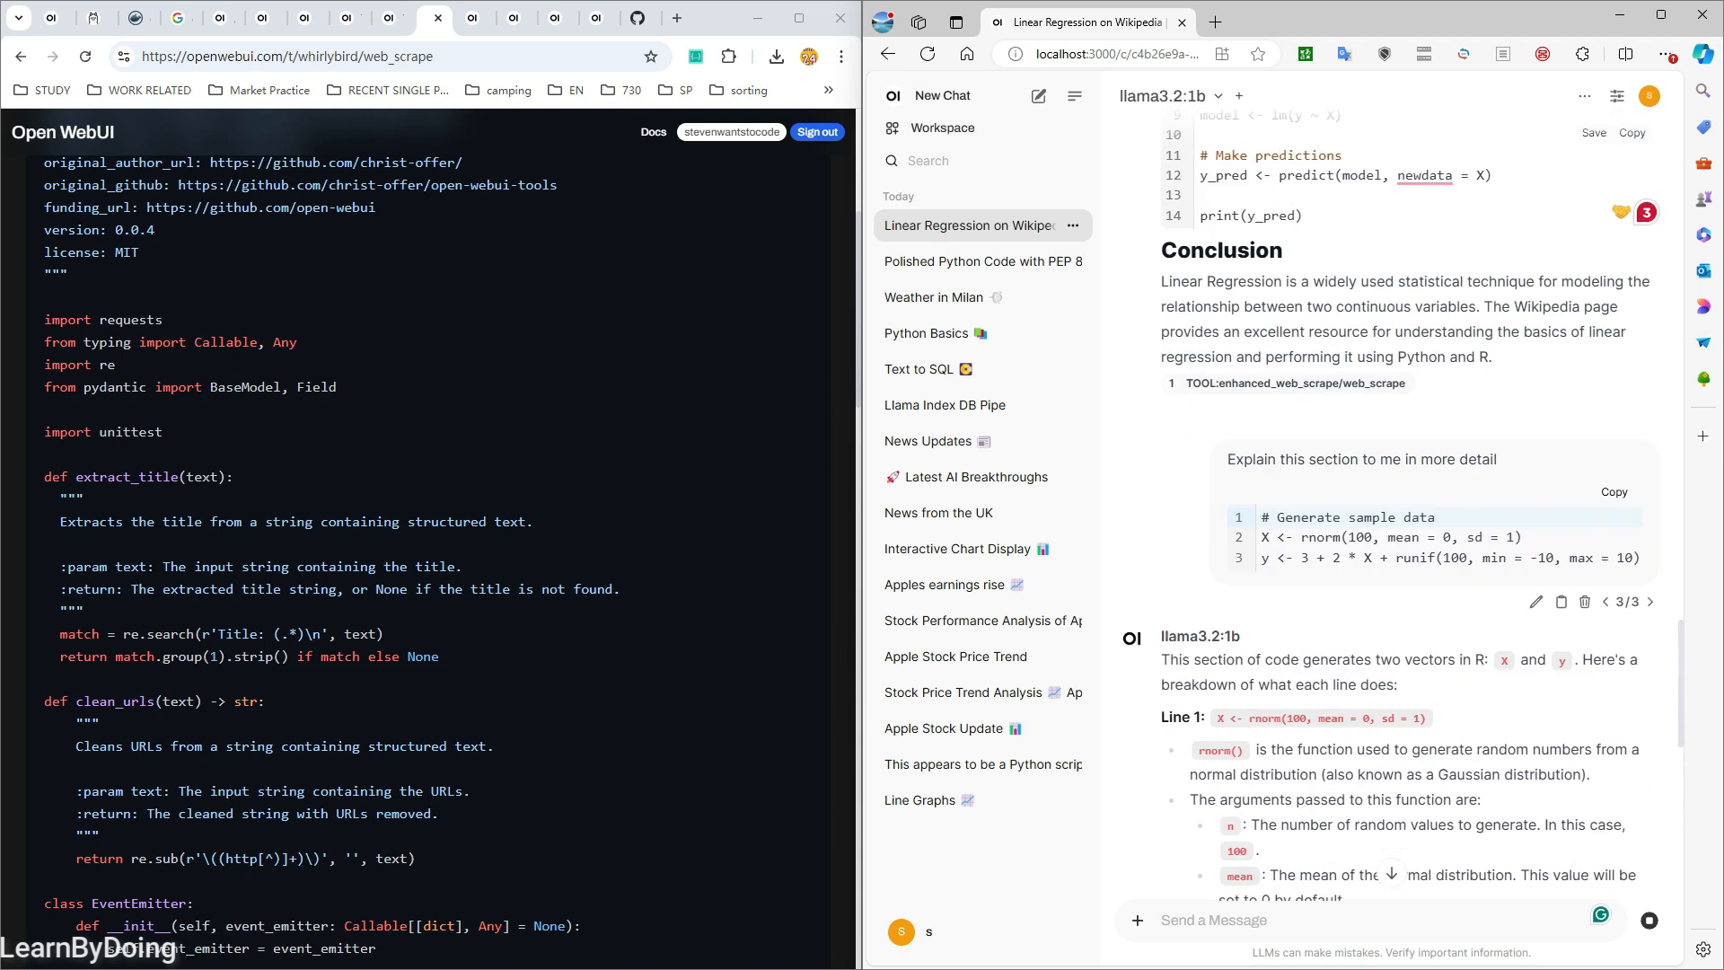
scroll(1392, 503, "down", 8)
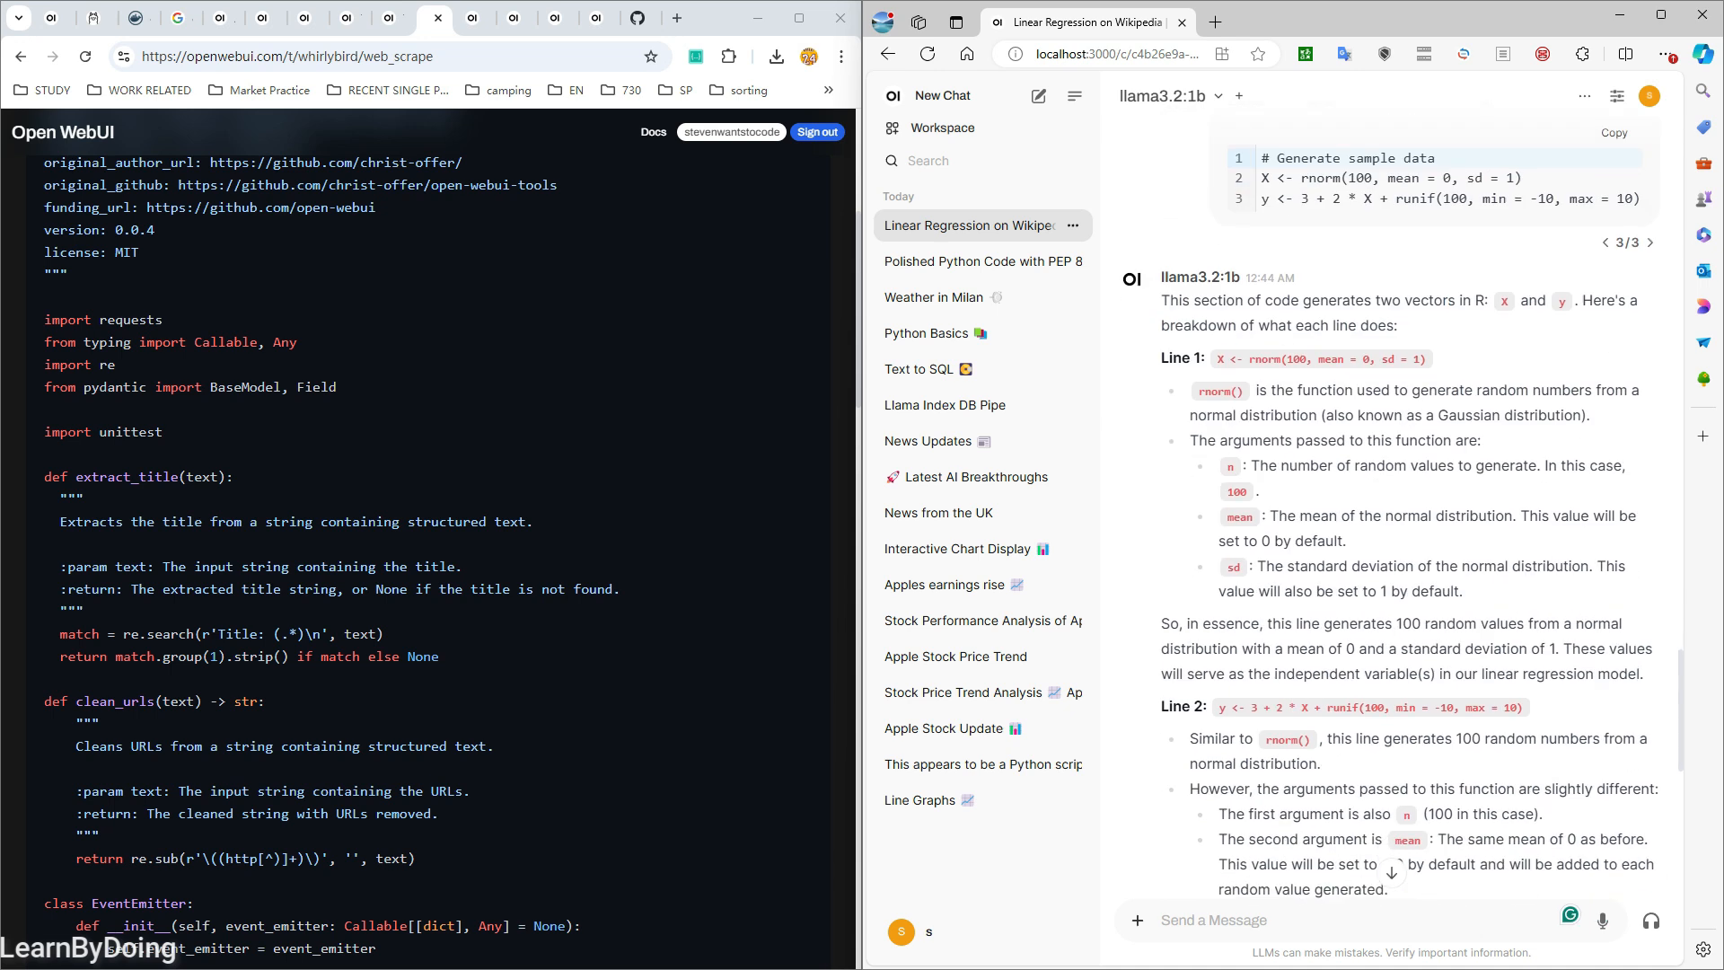
- Read the sample data explanation through its closing paragraph and look back at the original R code example and Conclusion
scroll(1409, 496, "down", 5)
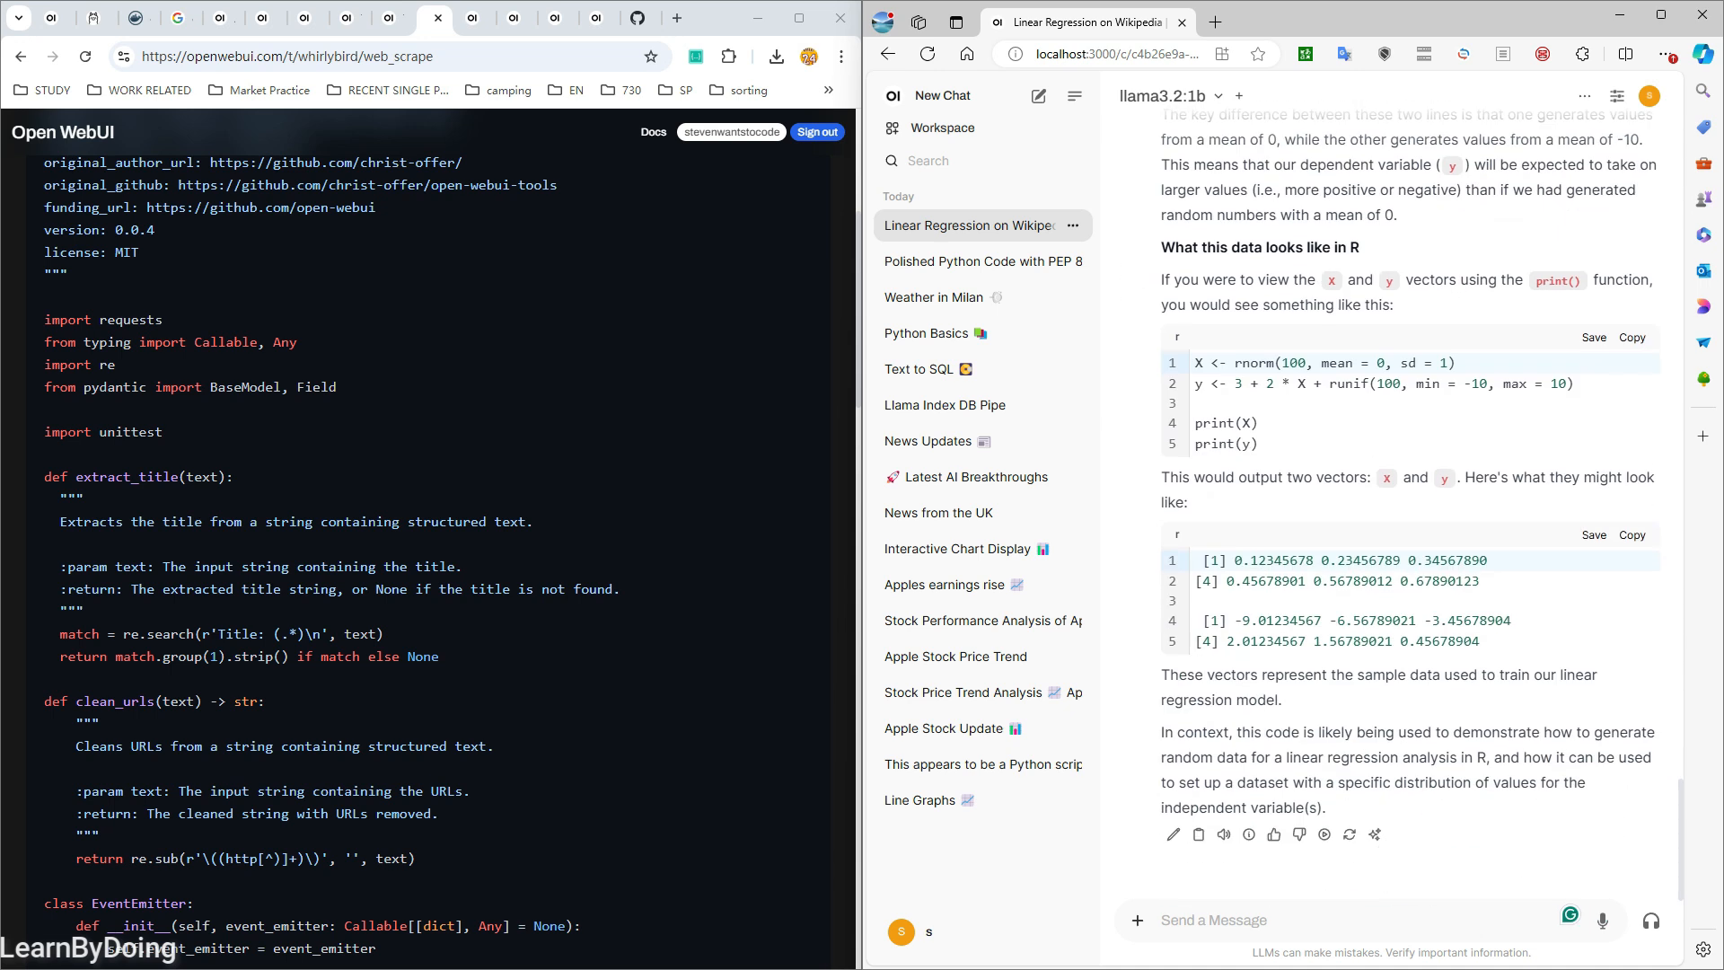
scroll(1410, 503, "up", 3)
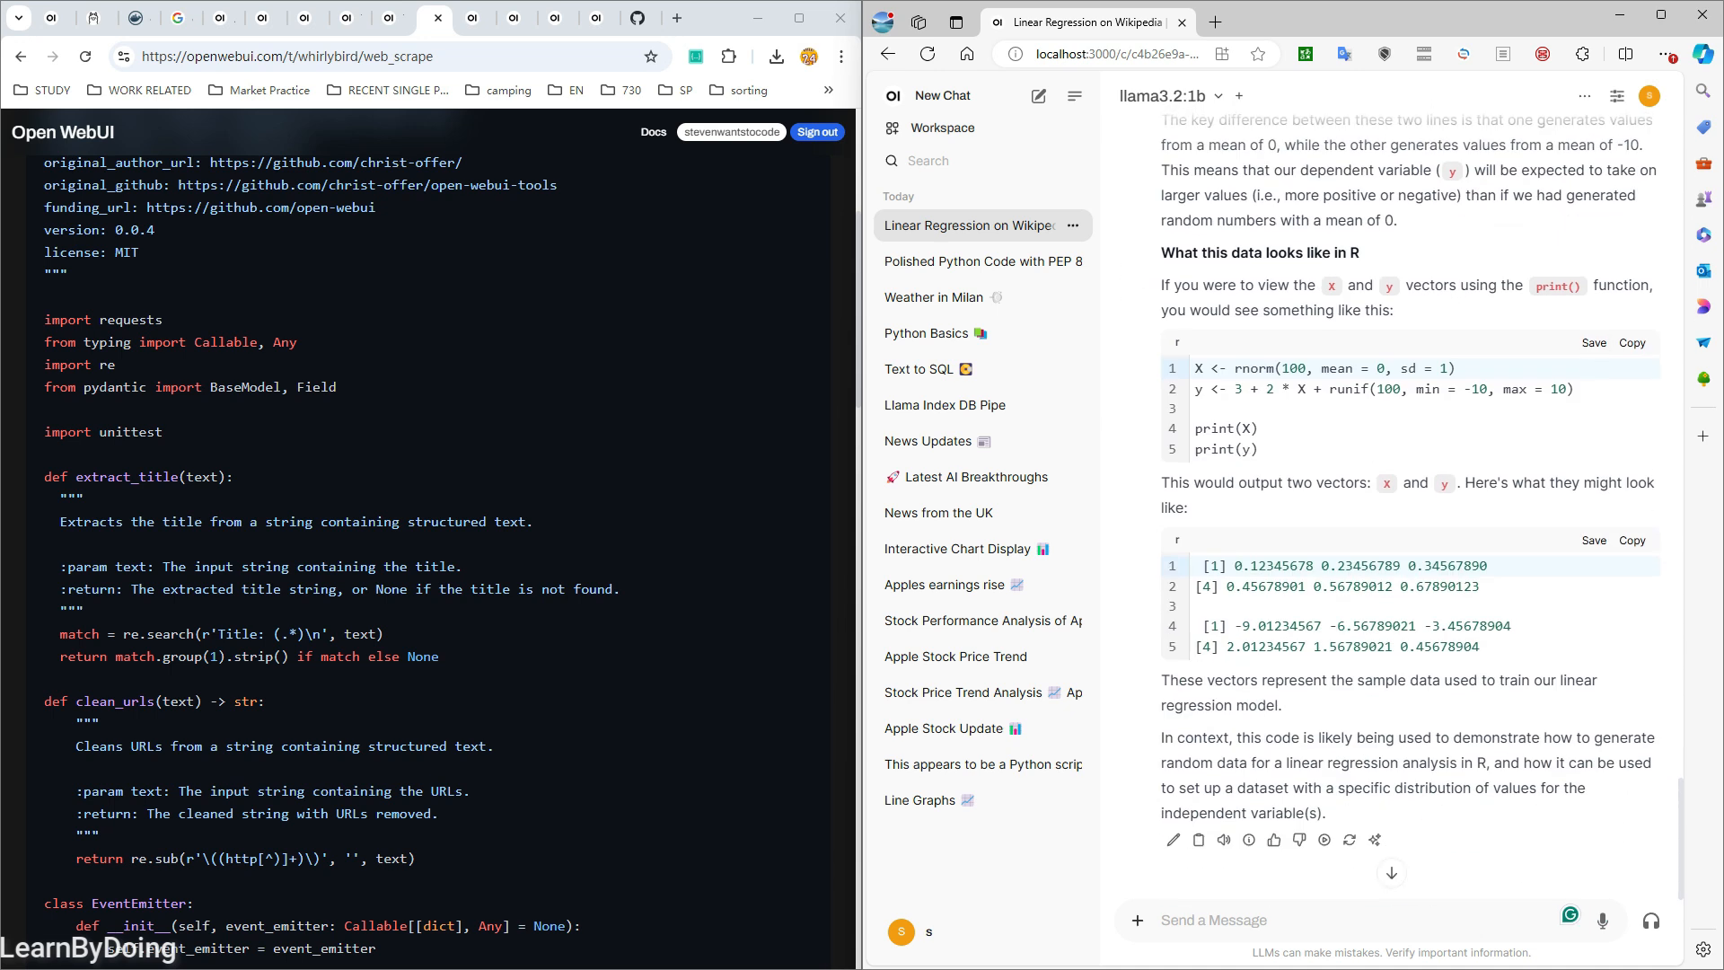
scroll(1410, 503, "up", 12)
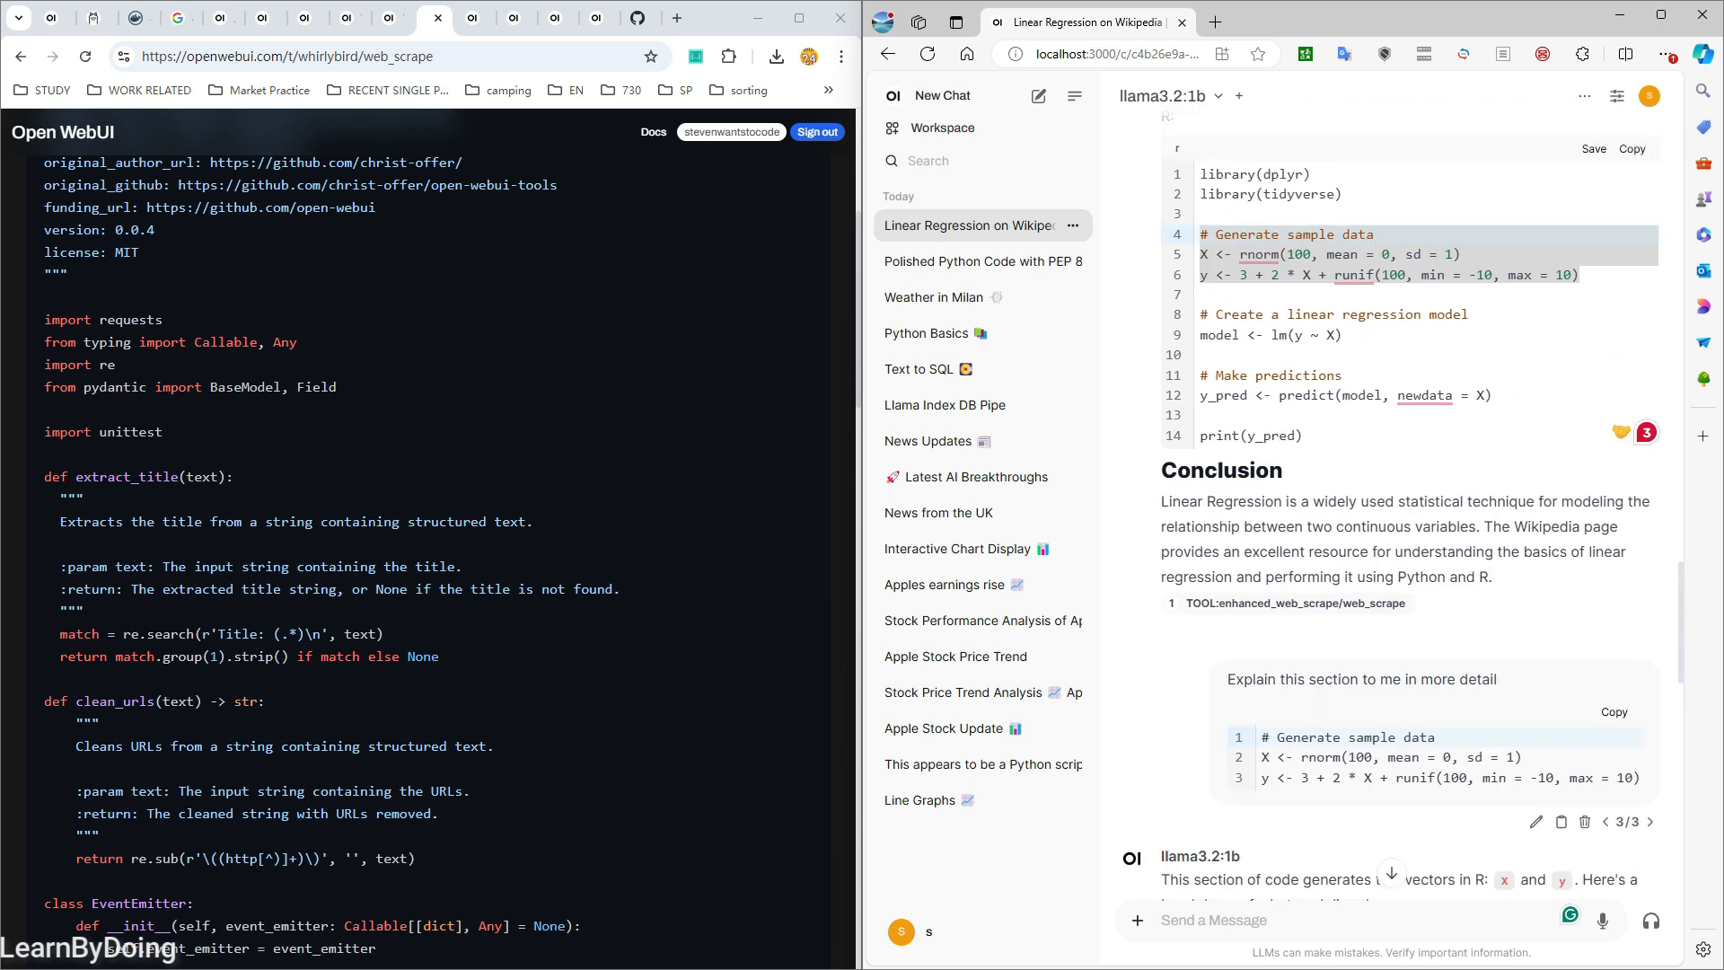
scroll(1410, 503, "down", 10)
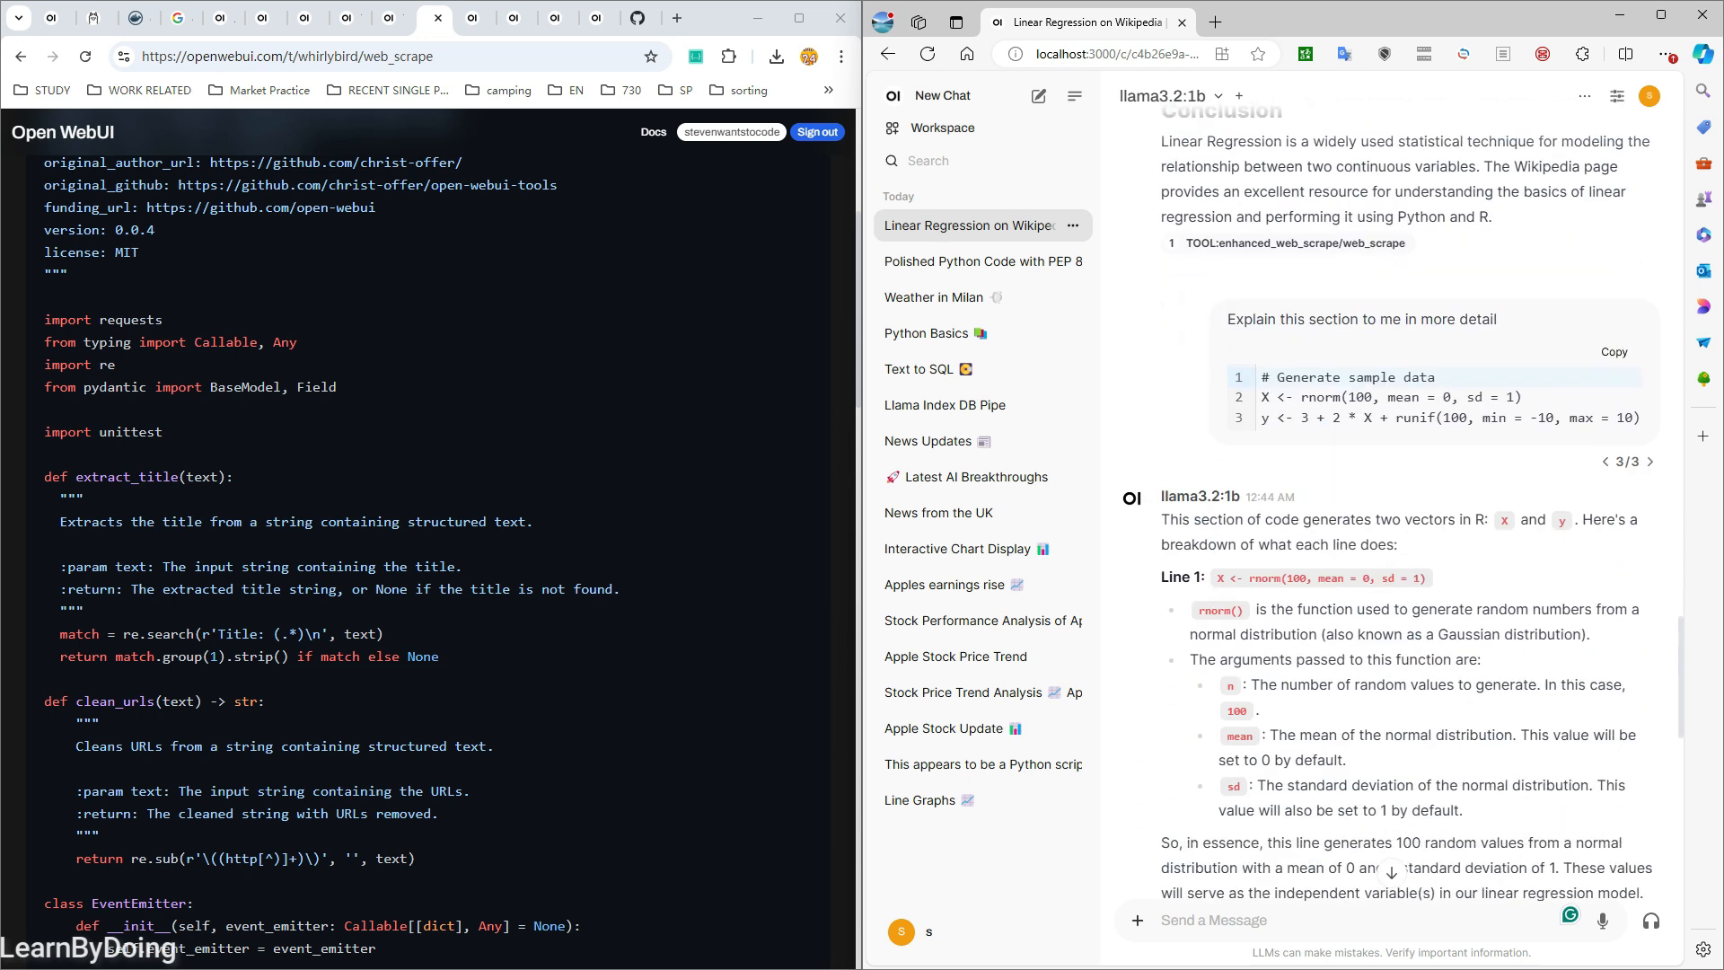
scroll(1410, 503, "down", 4)
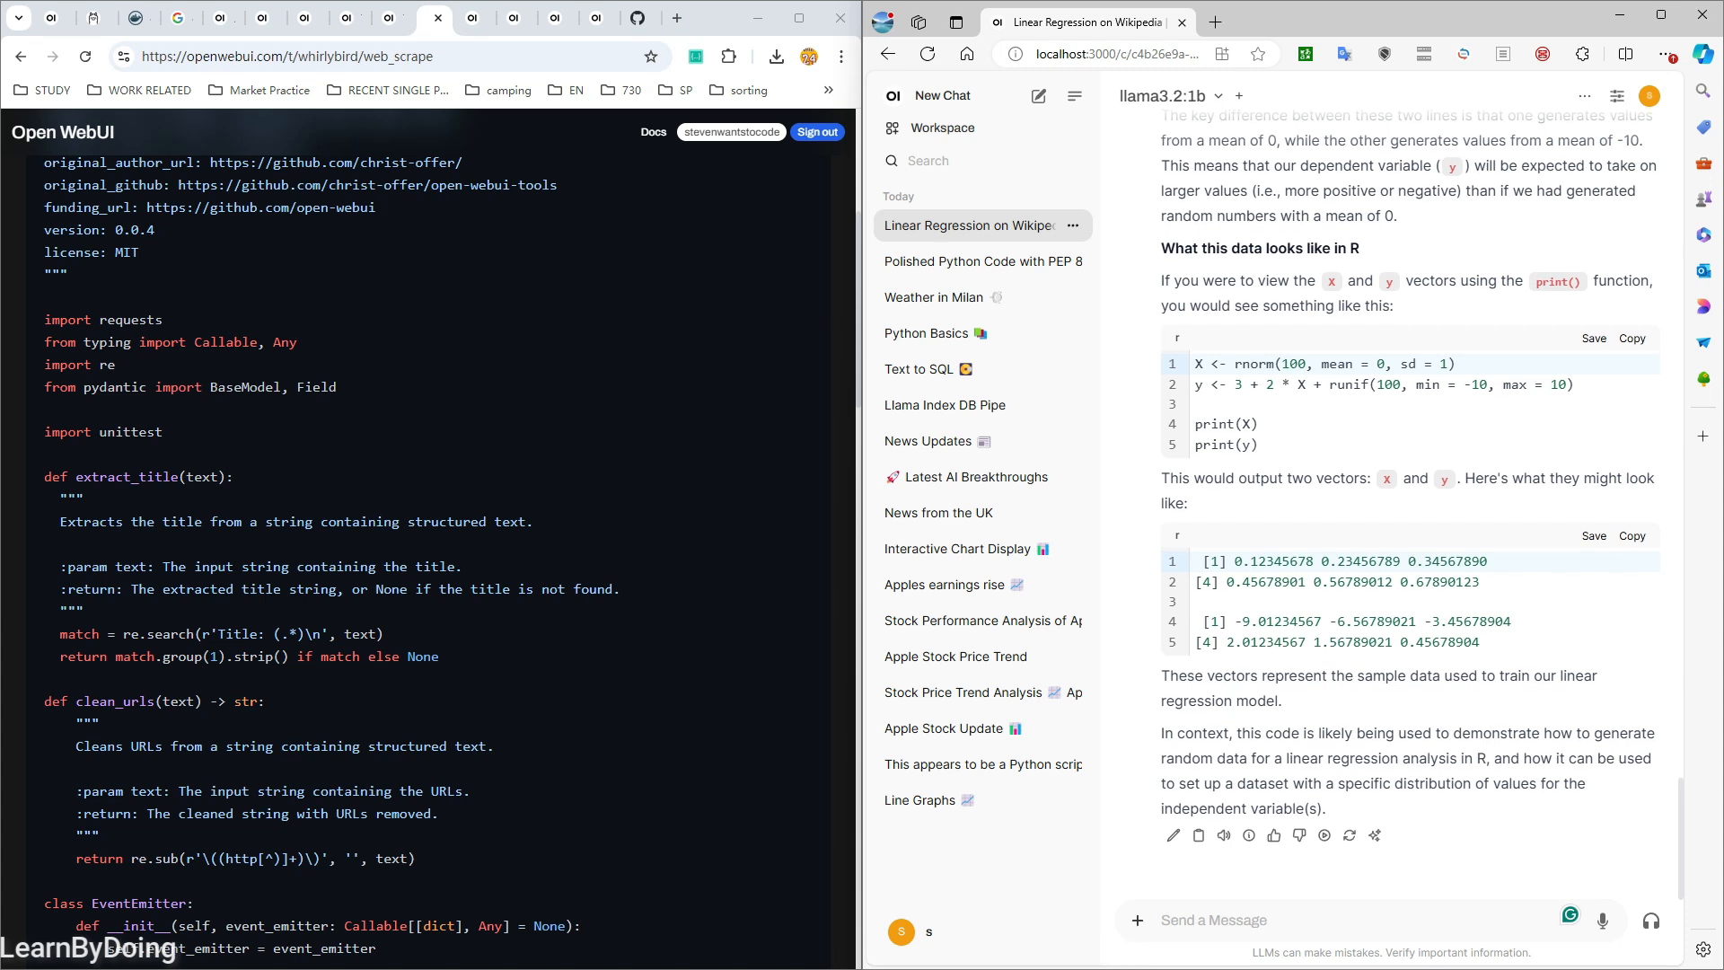
scroll(1410, 503, "up", 4)
scroll(1410, 503, "up", 15)
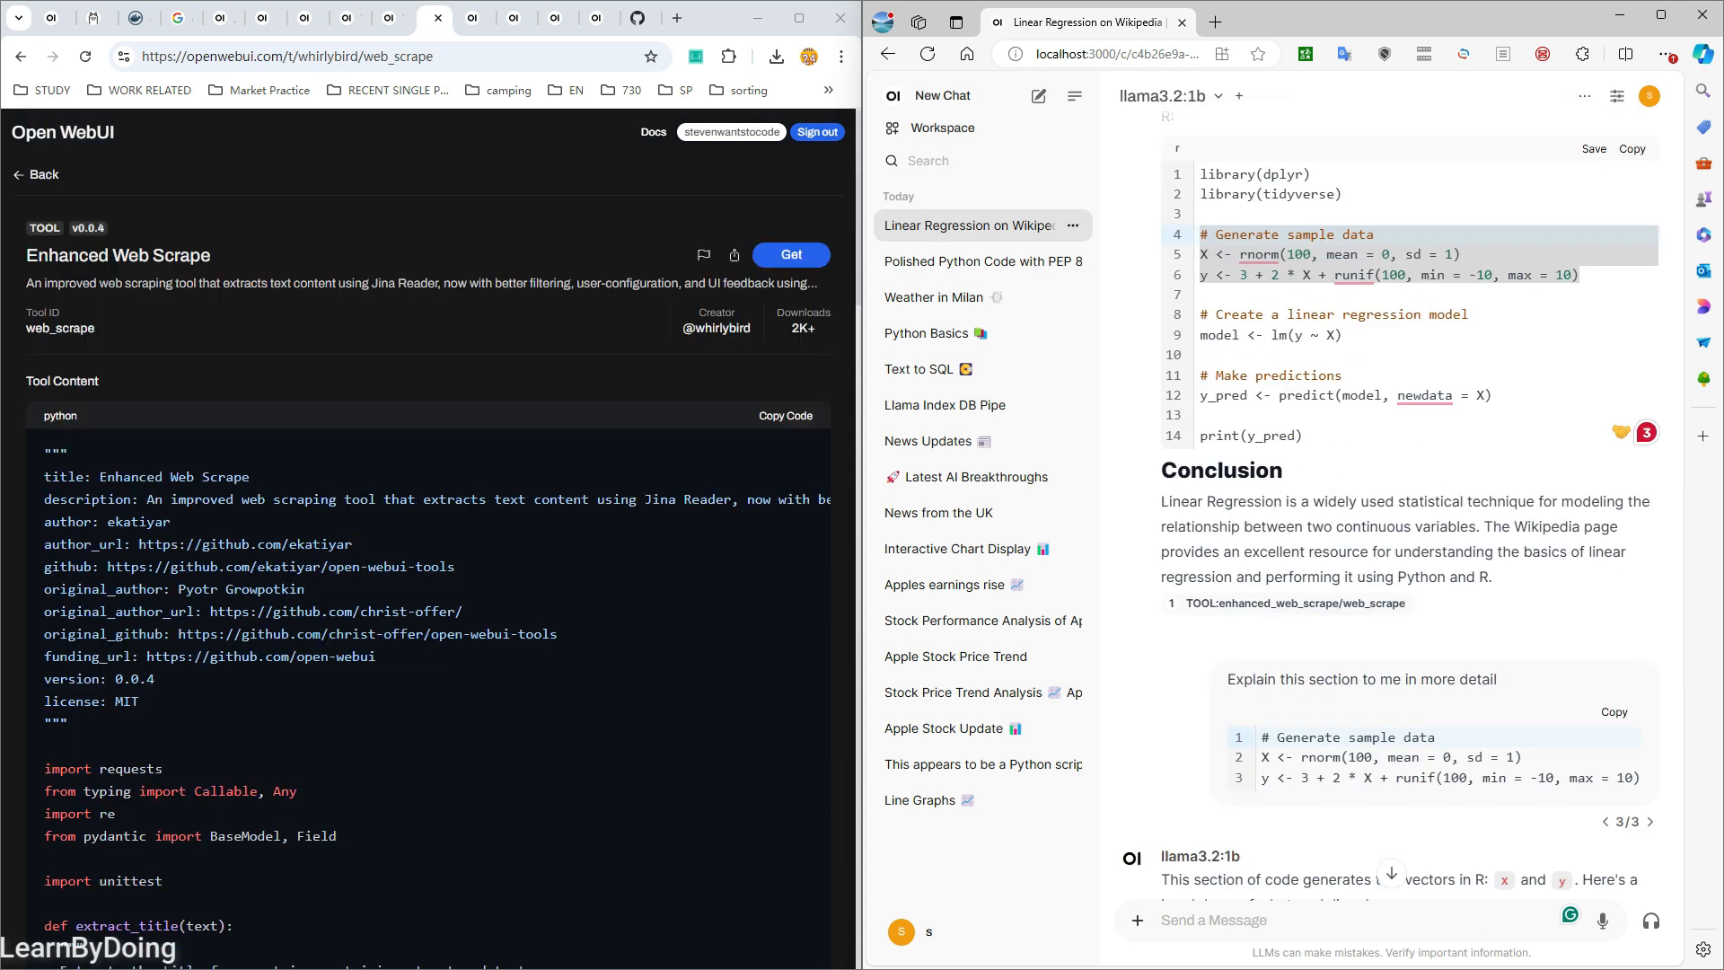
- Open the Artifacts V2 function page from the full list of functions on the Open WebUI community site
key("alt+Tab")
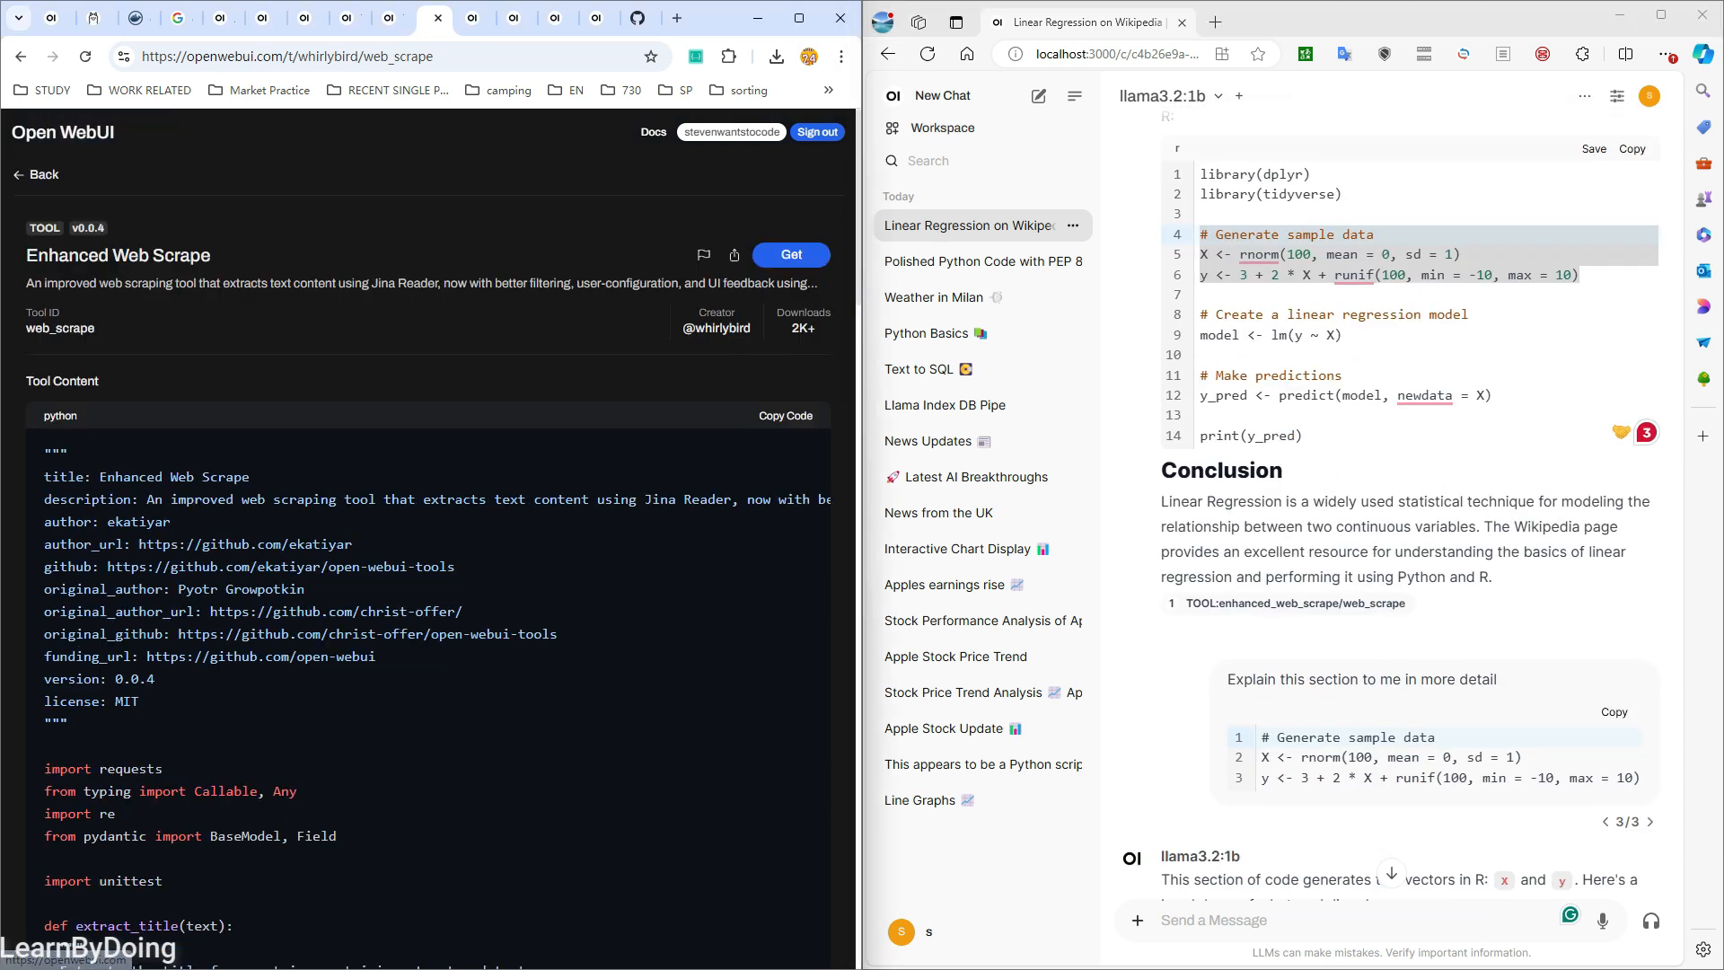
left_click(63, 132)
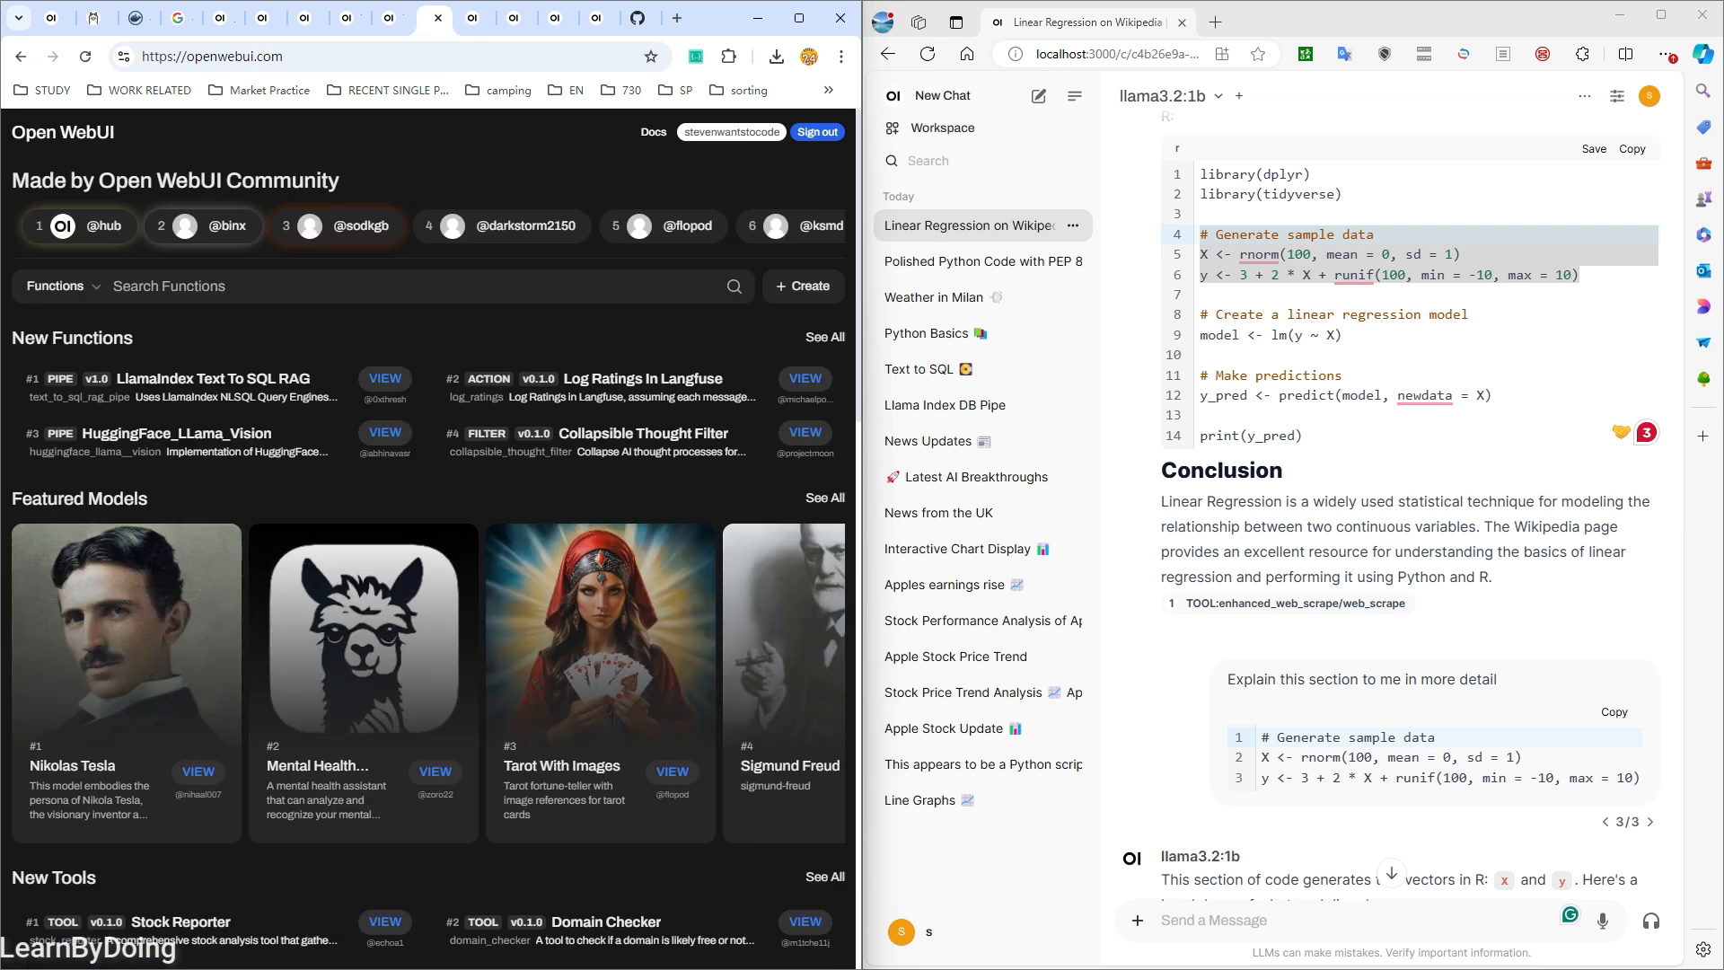
left_click(823, 335)
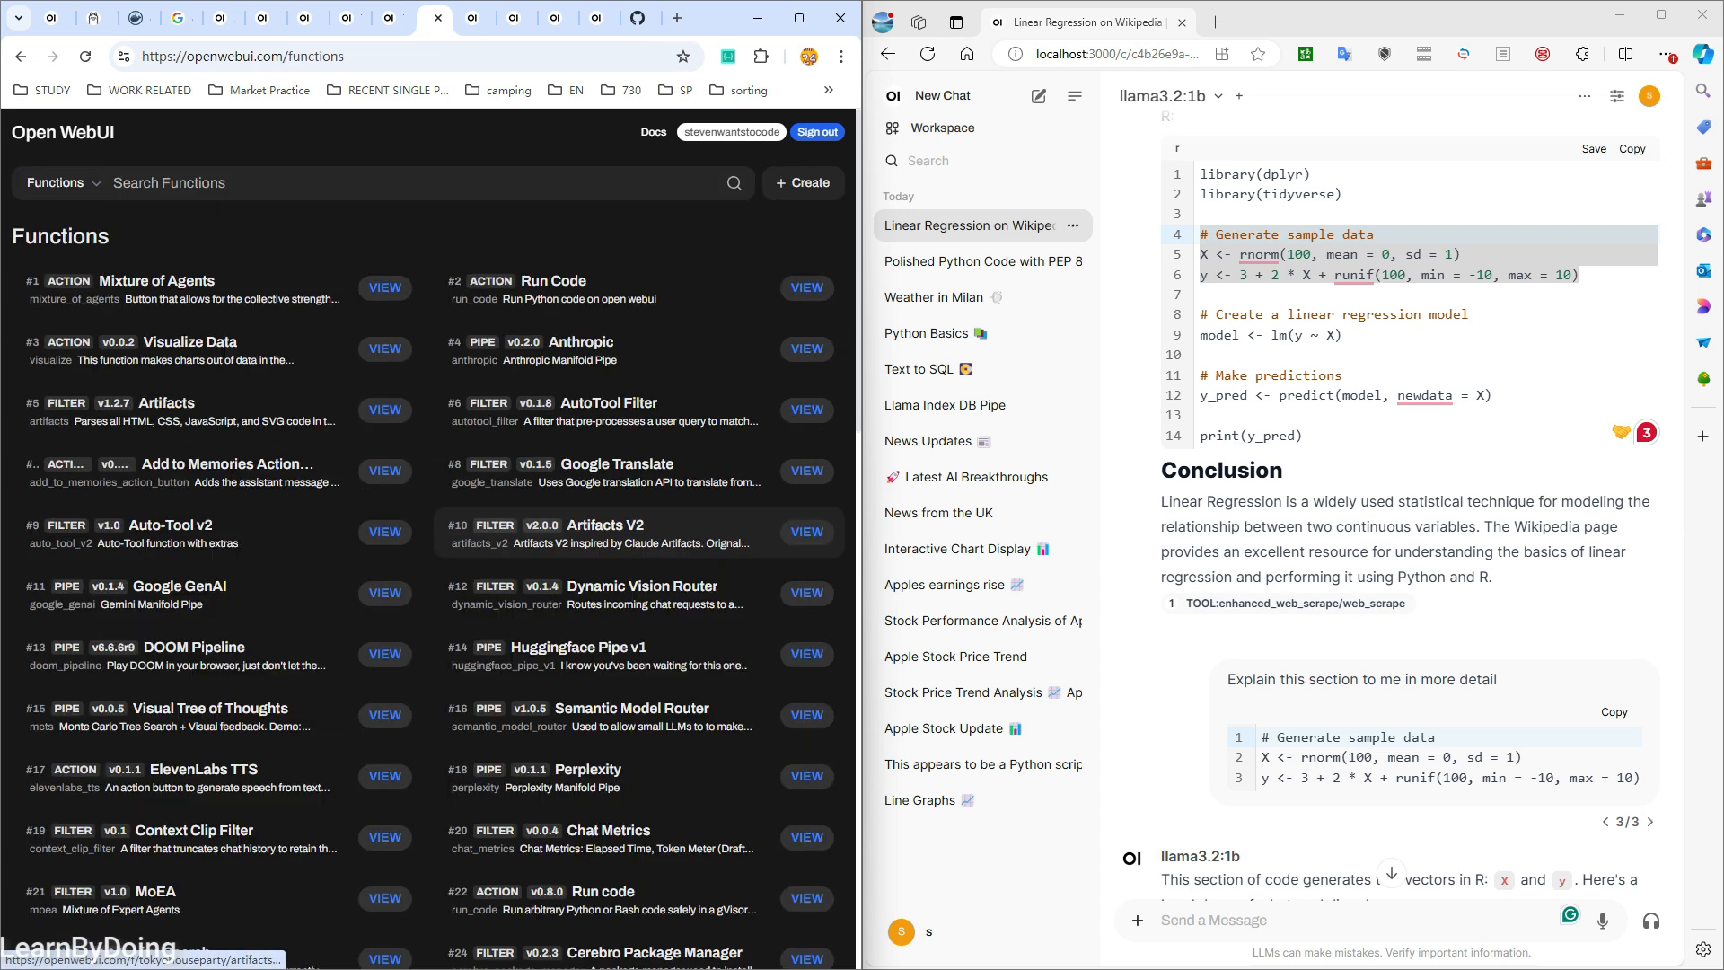
left_click(808, 532)
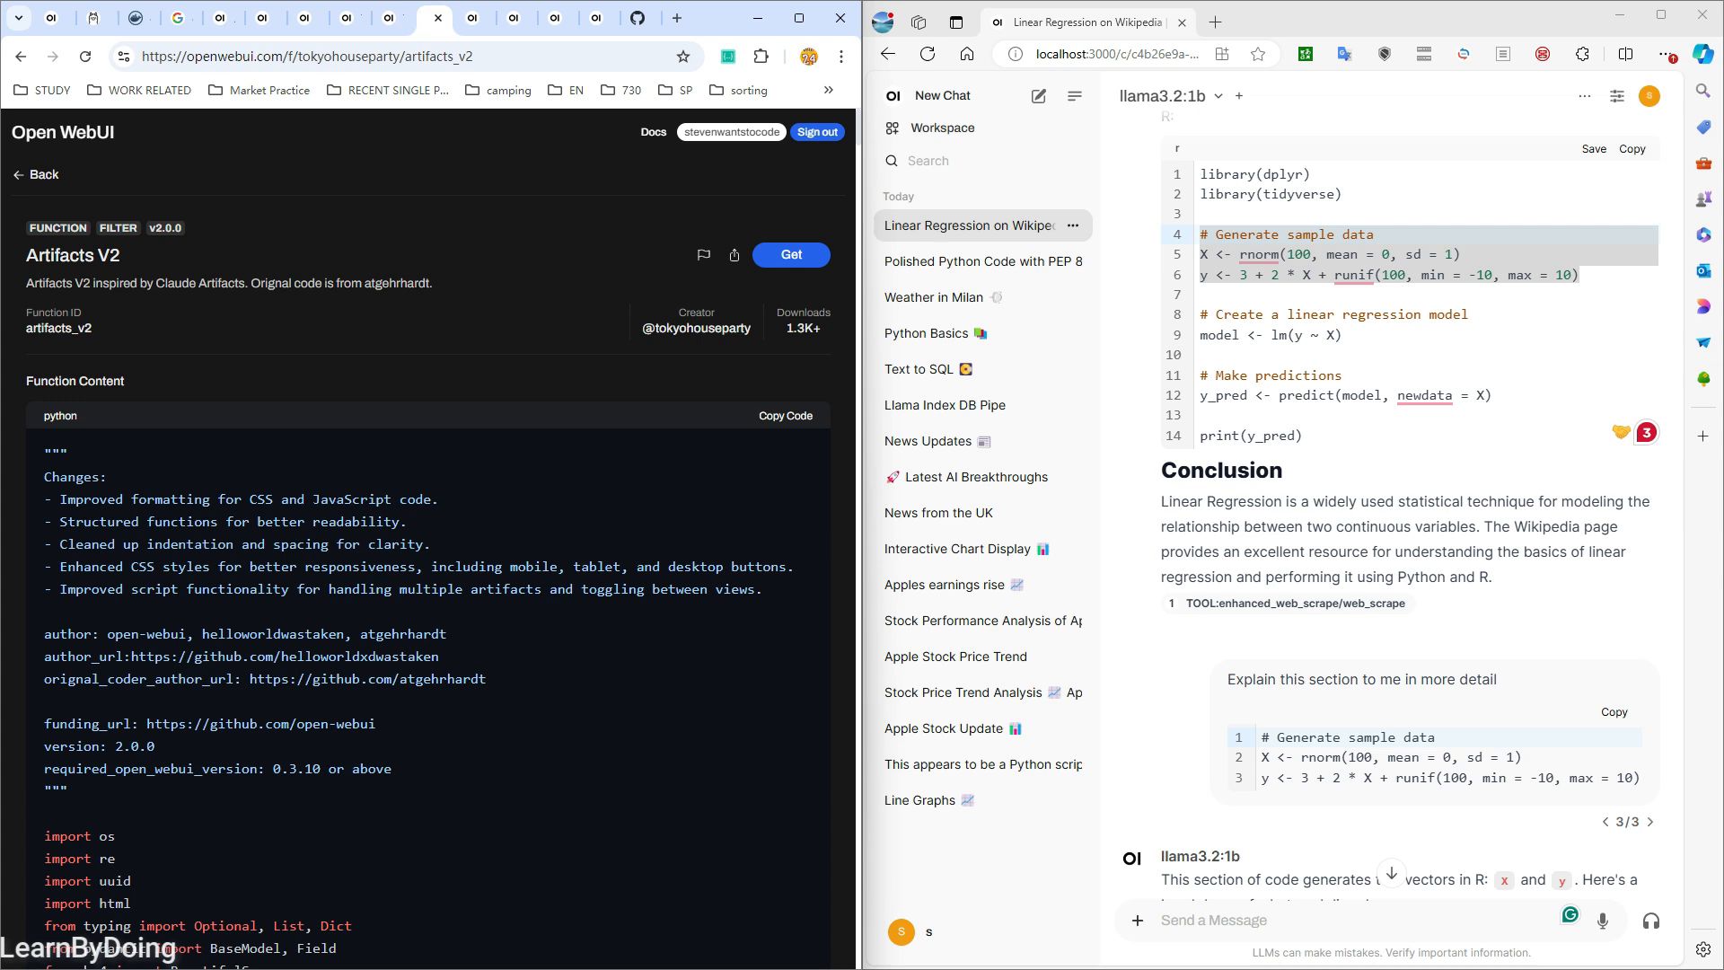
left_click_drag(131, 283, 245, 283)
left_click(245, 284)
left_click(791, 254)
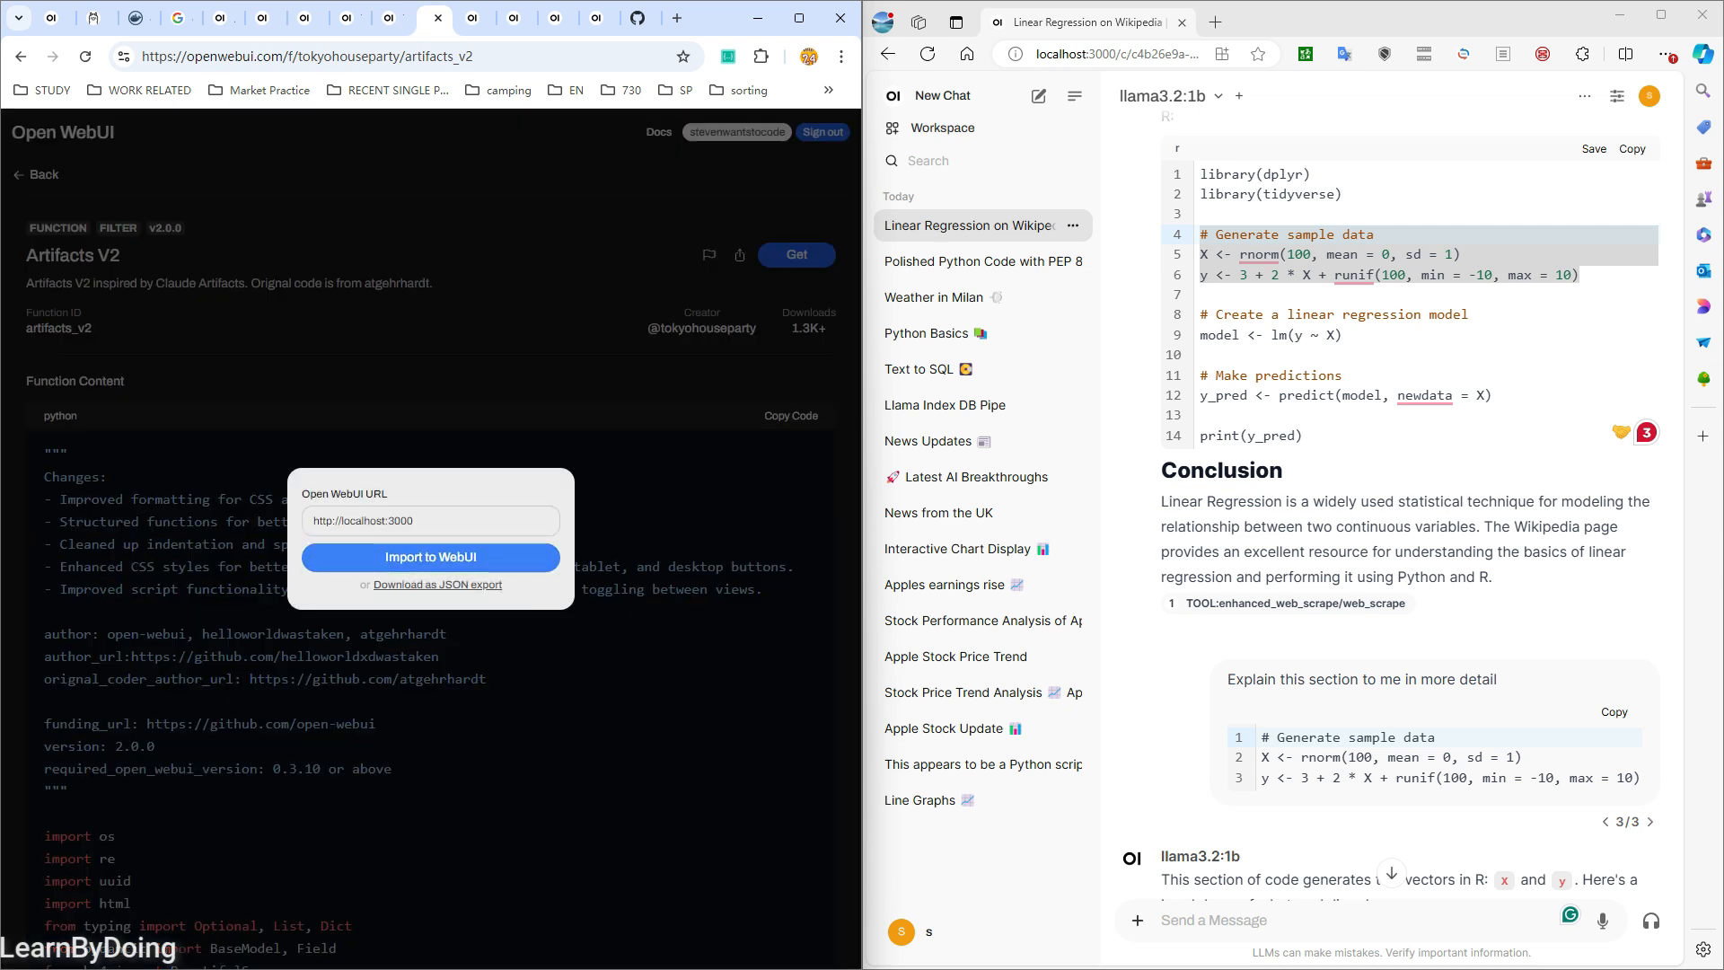
left_click(431, 558)
left_click(812, 936)
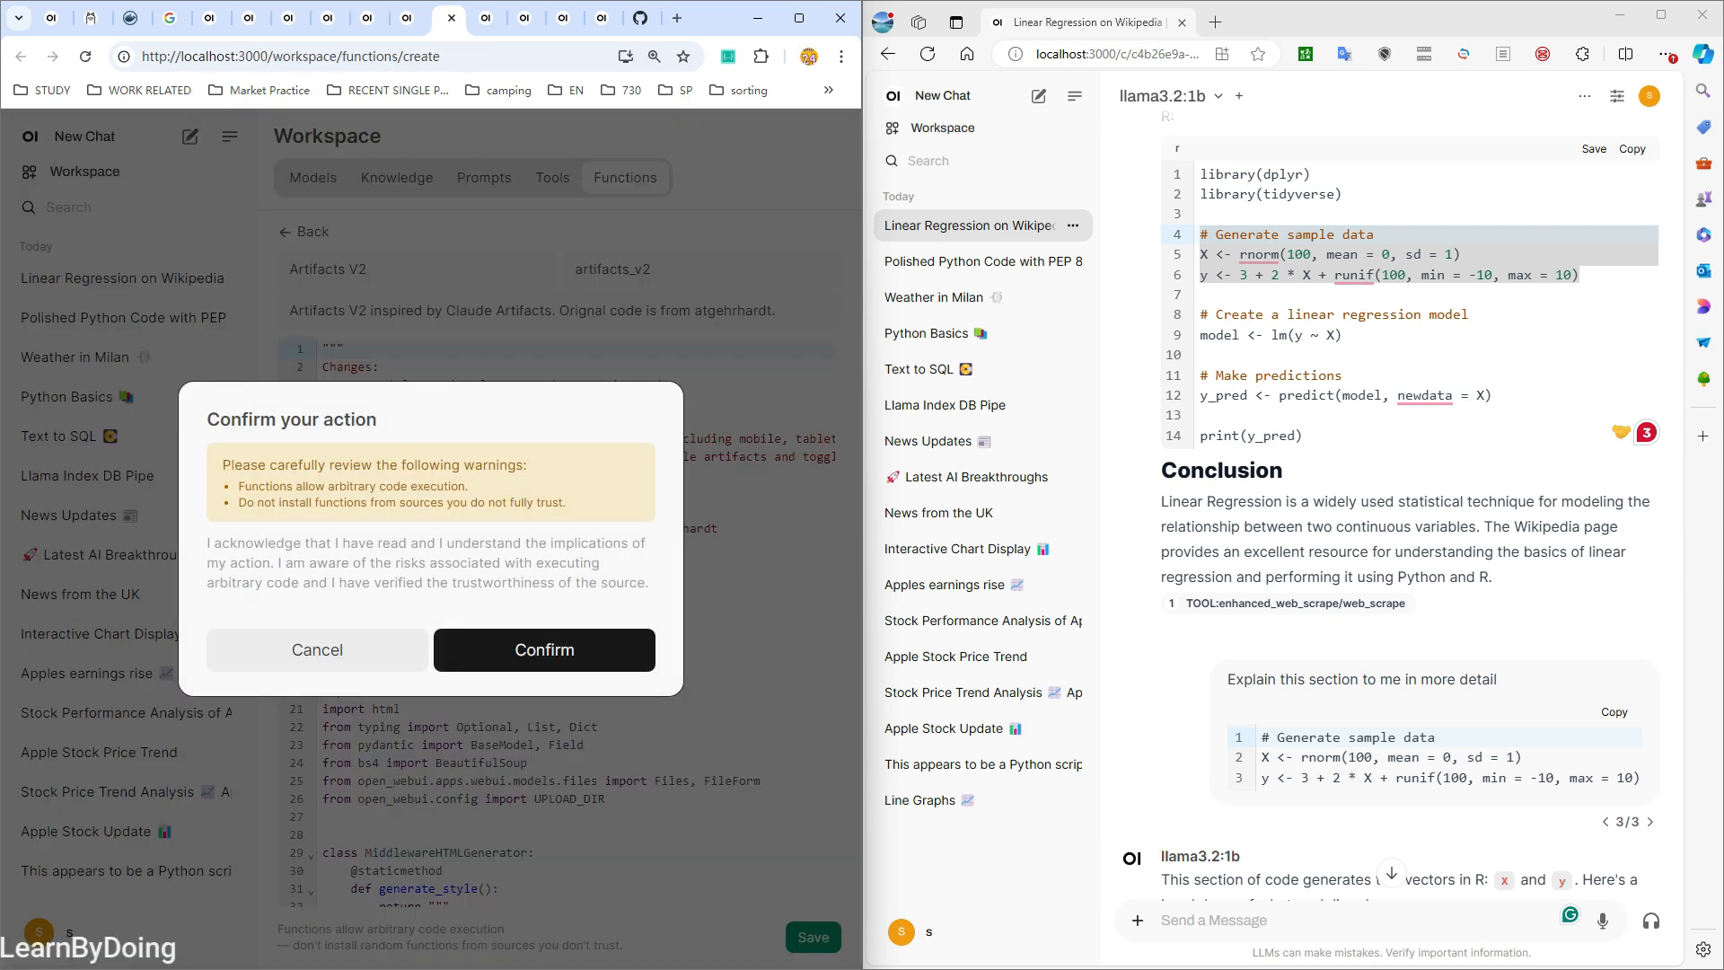
left_click(543, 647)
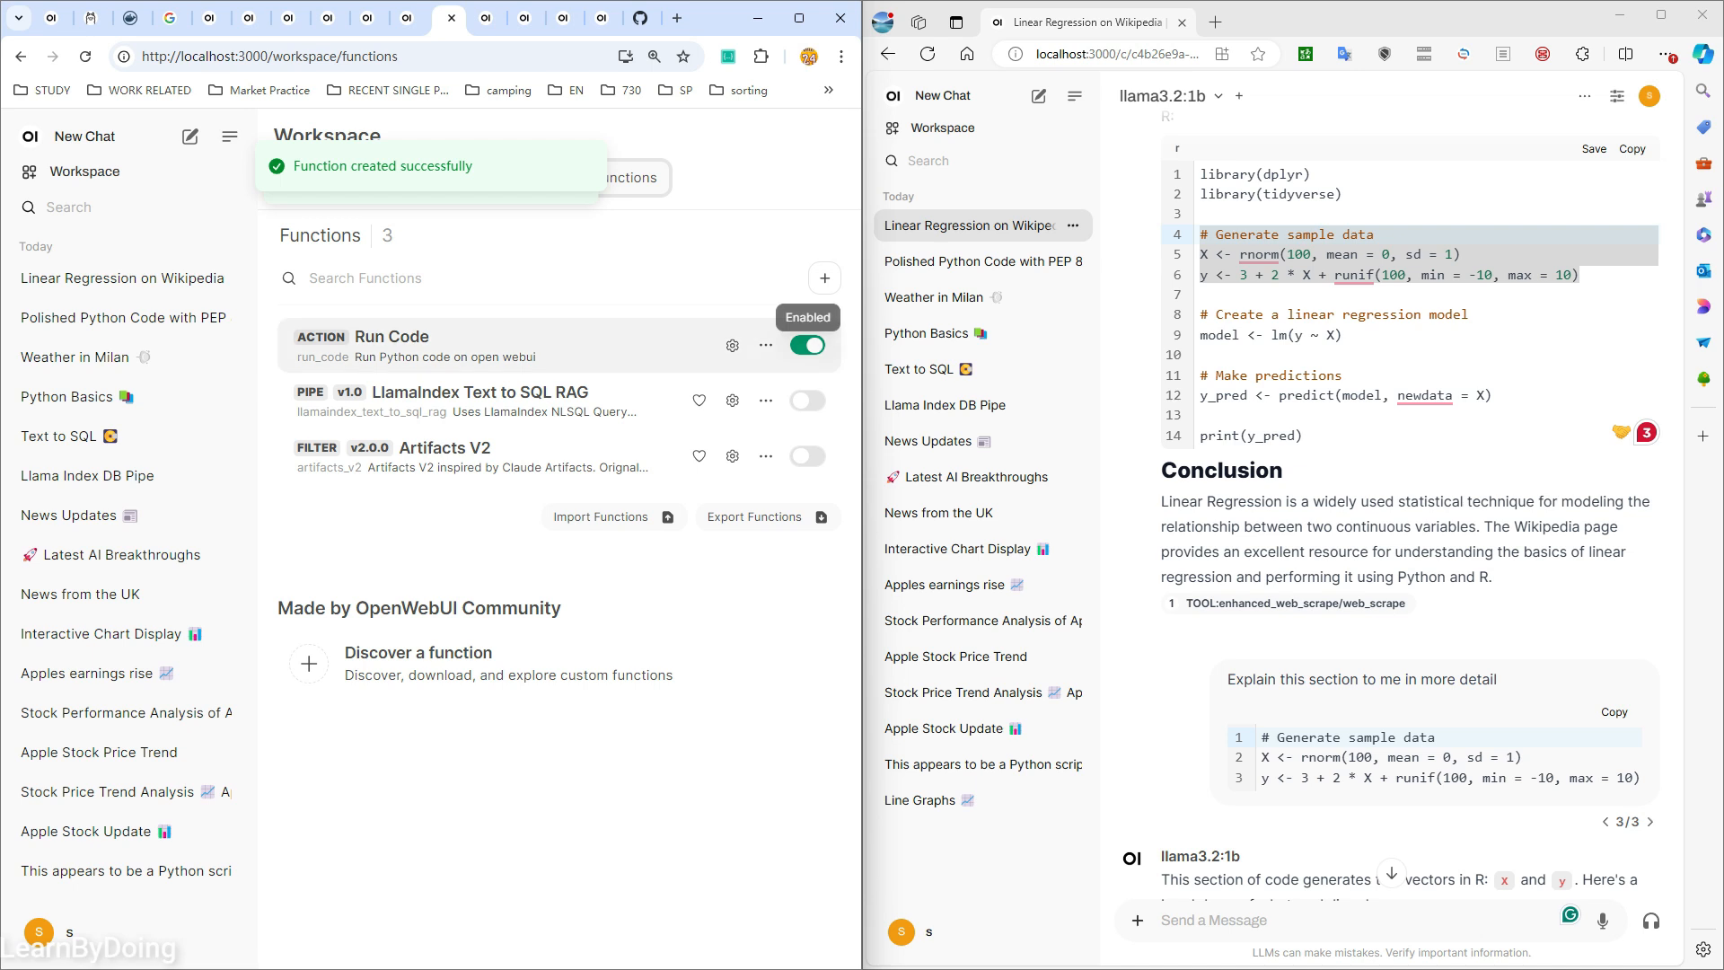
left_click(807, 345)
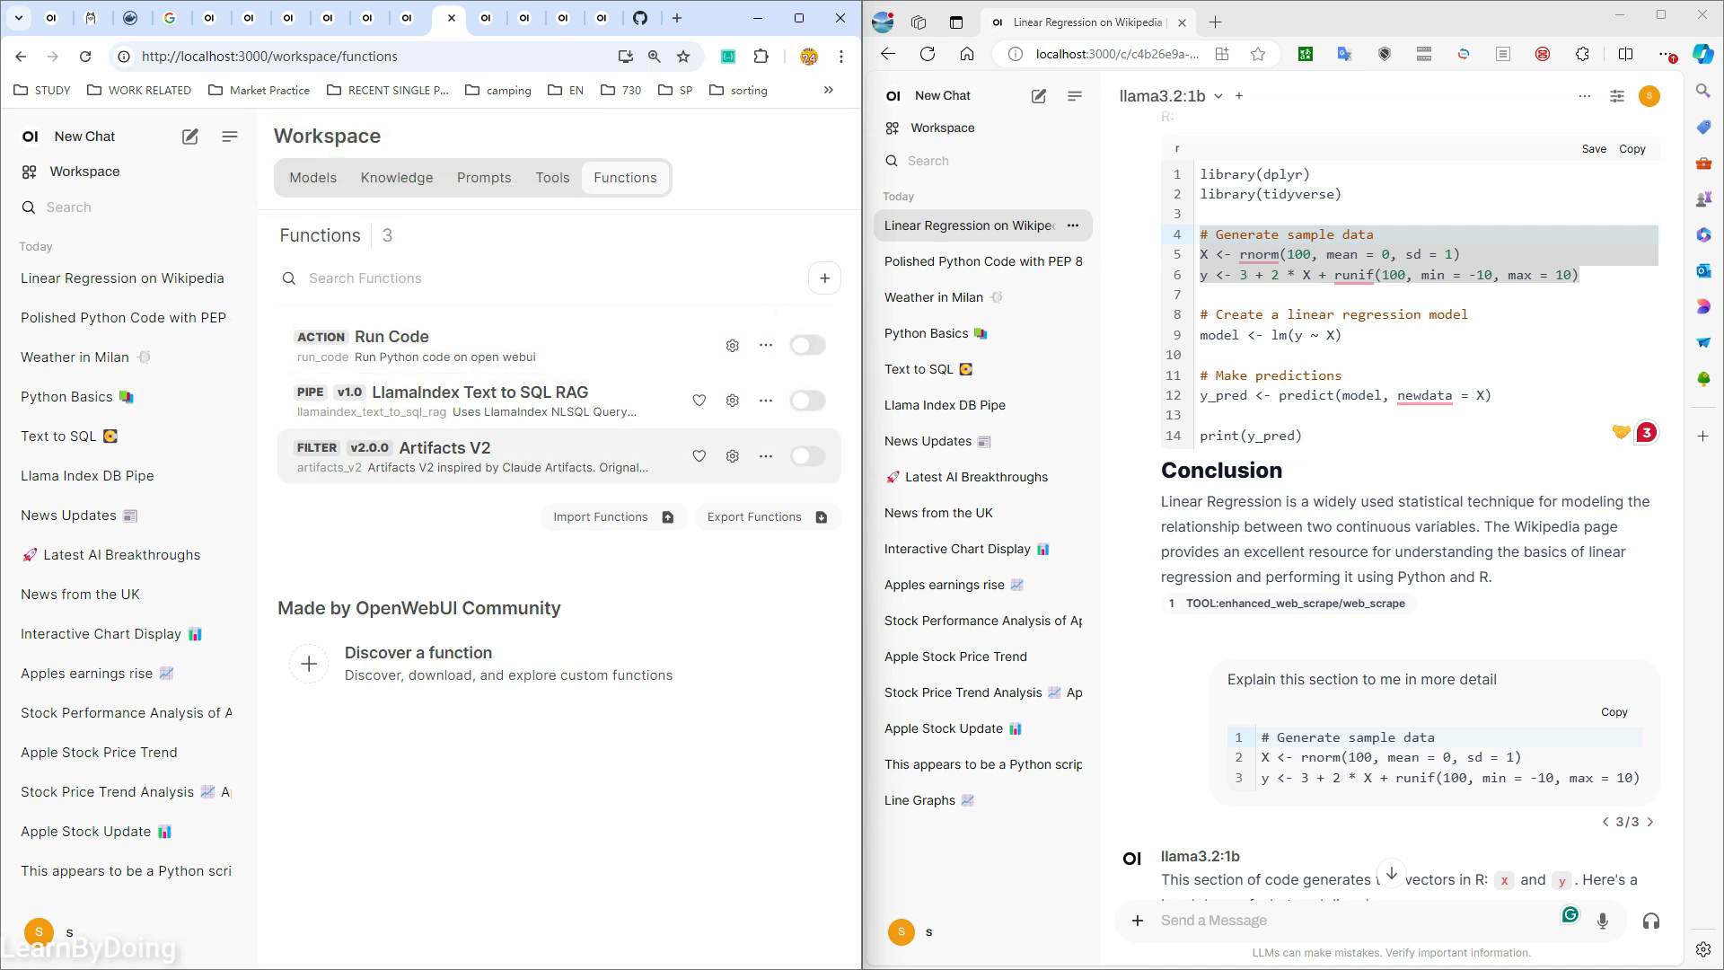
left_click(807, 457)
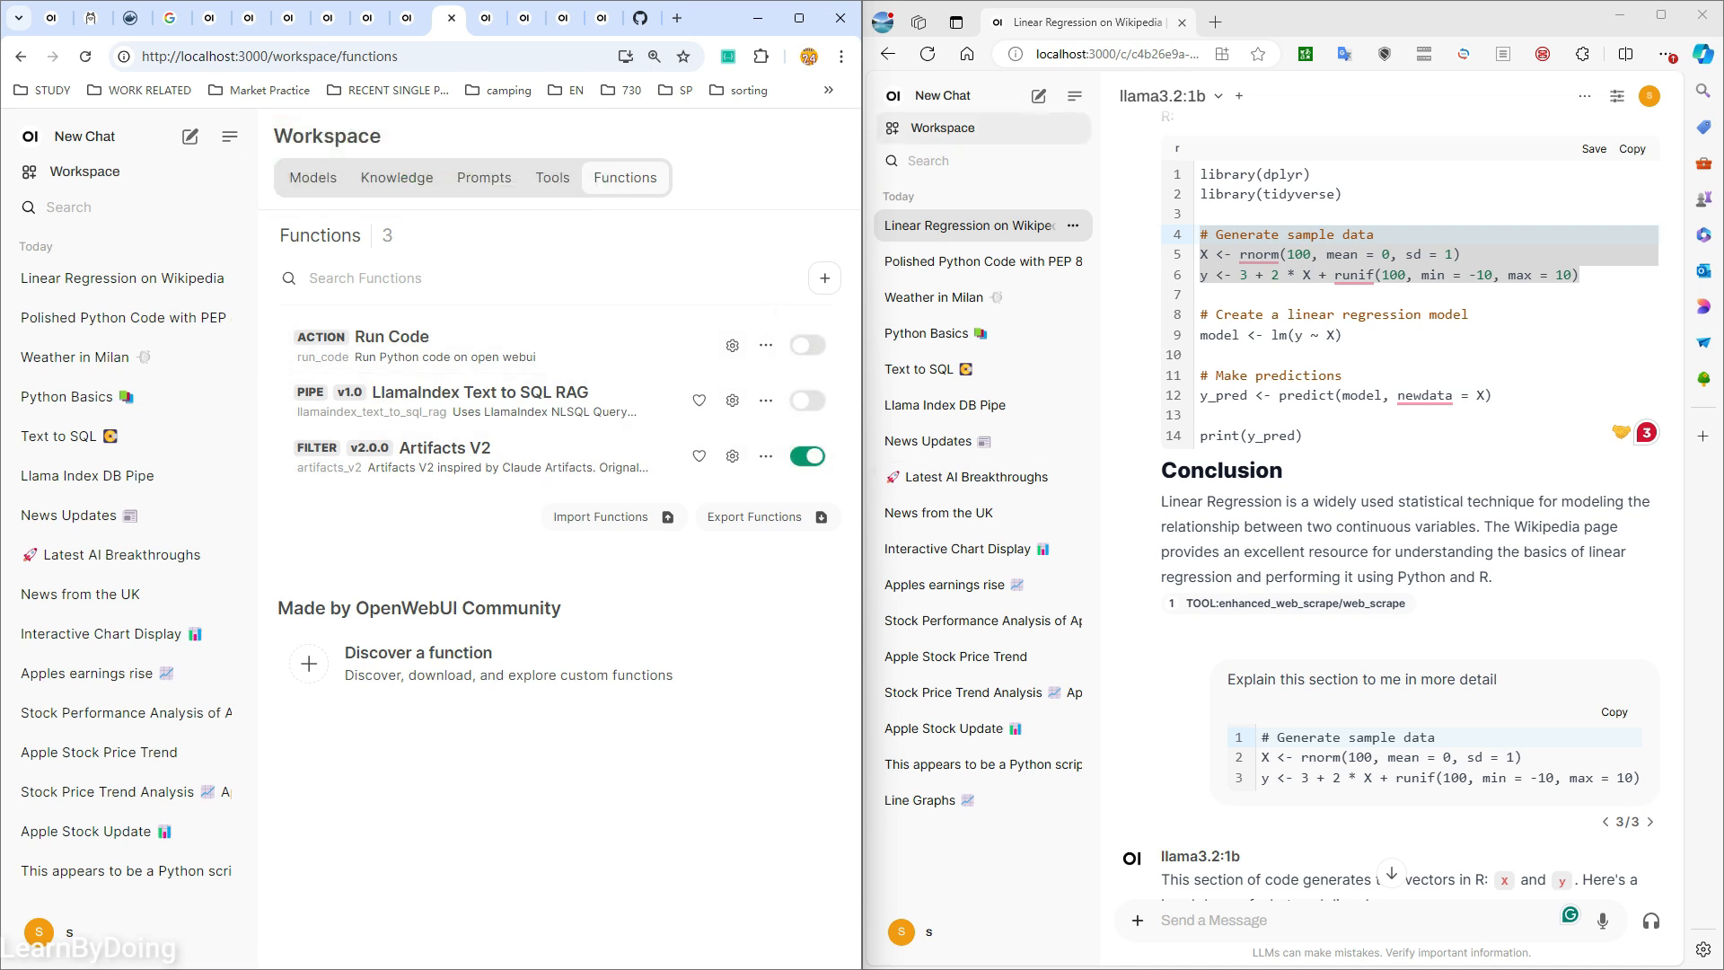
- Start a new chat and try to send the prompt "design a good looking blog html page"
left_click(942, 95)
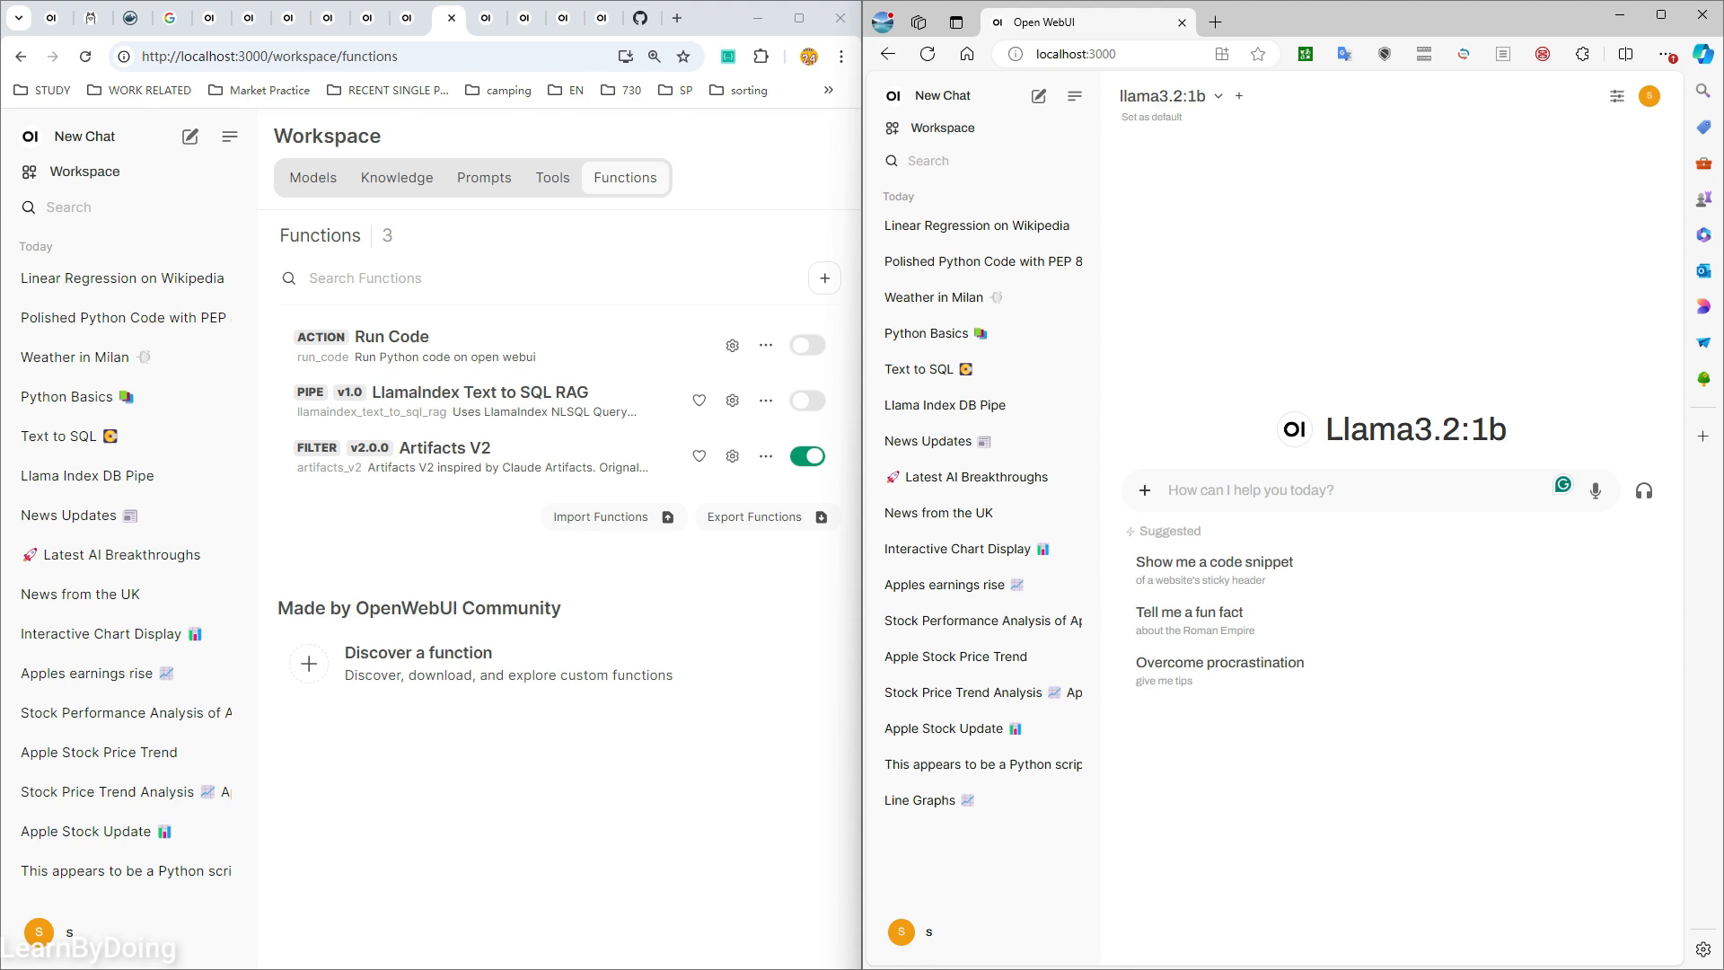
type("design")
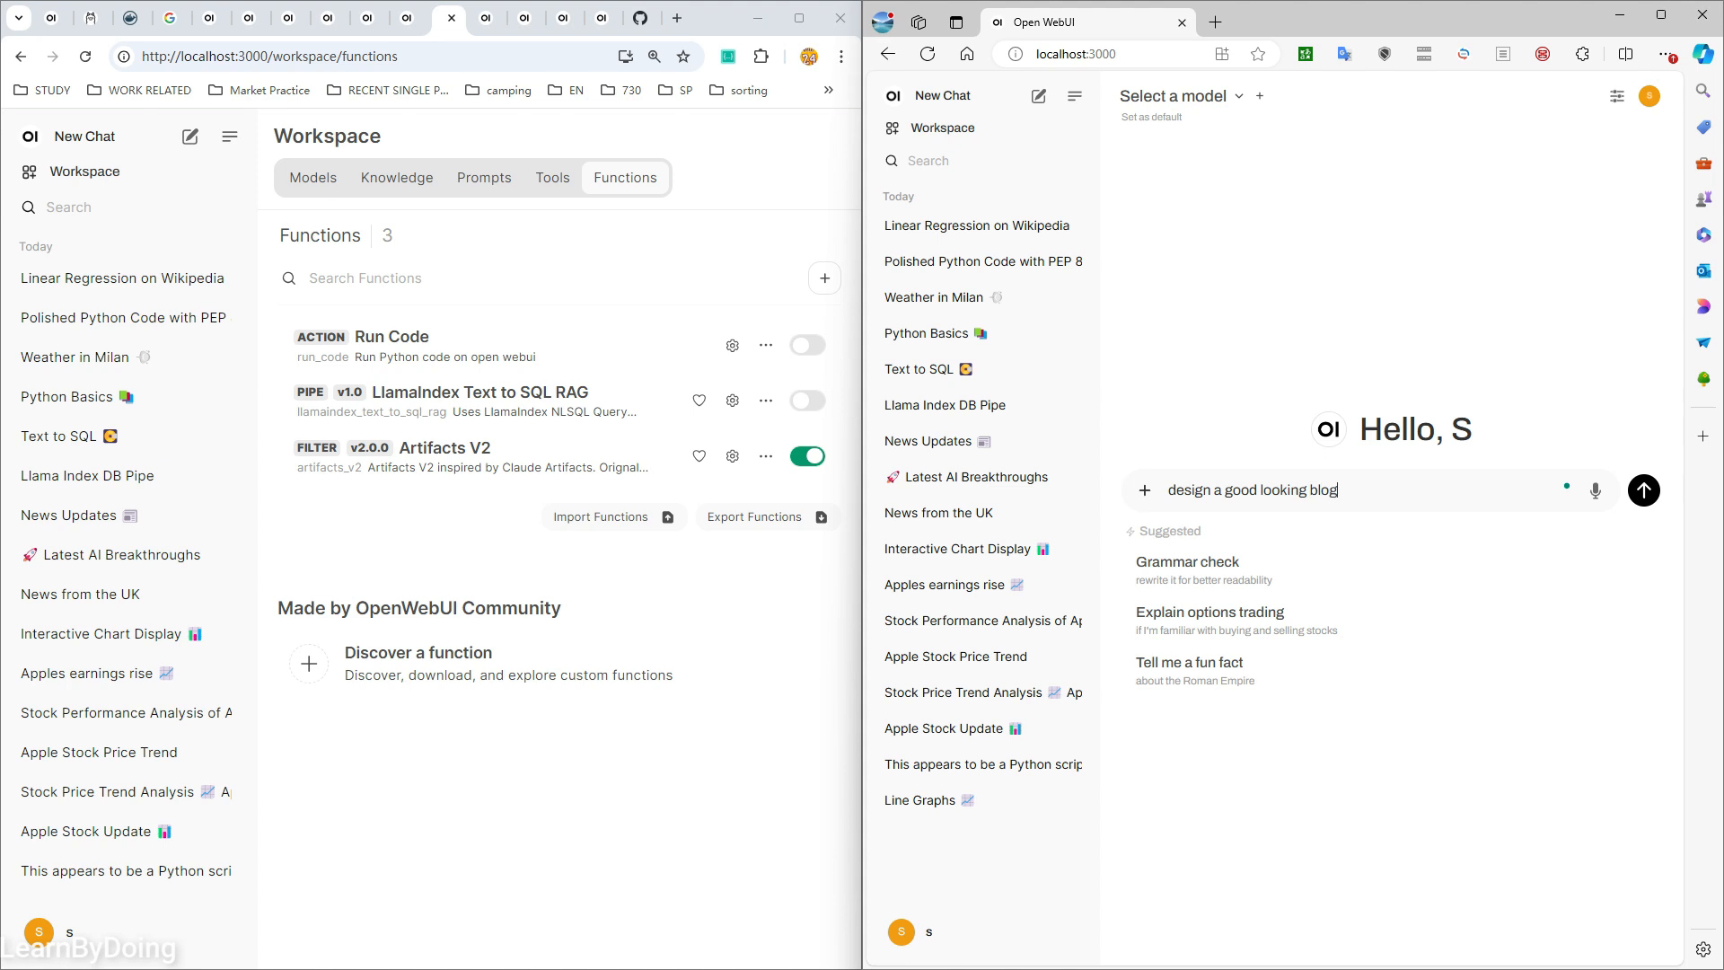
type("a good looking blog html page")
key("Return")
- Choose the llama3.2:1b model and send "design a good blog page" followed by "in html"
left_click(1180, 96)
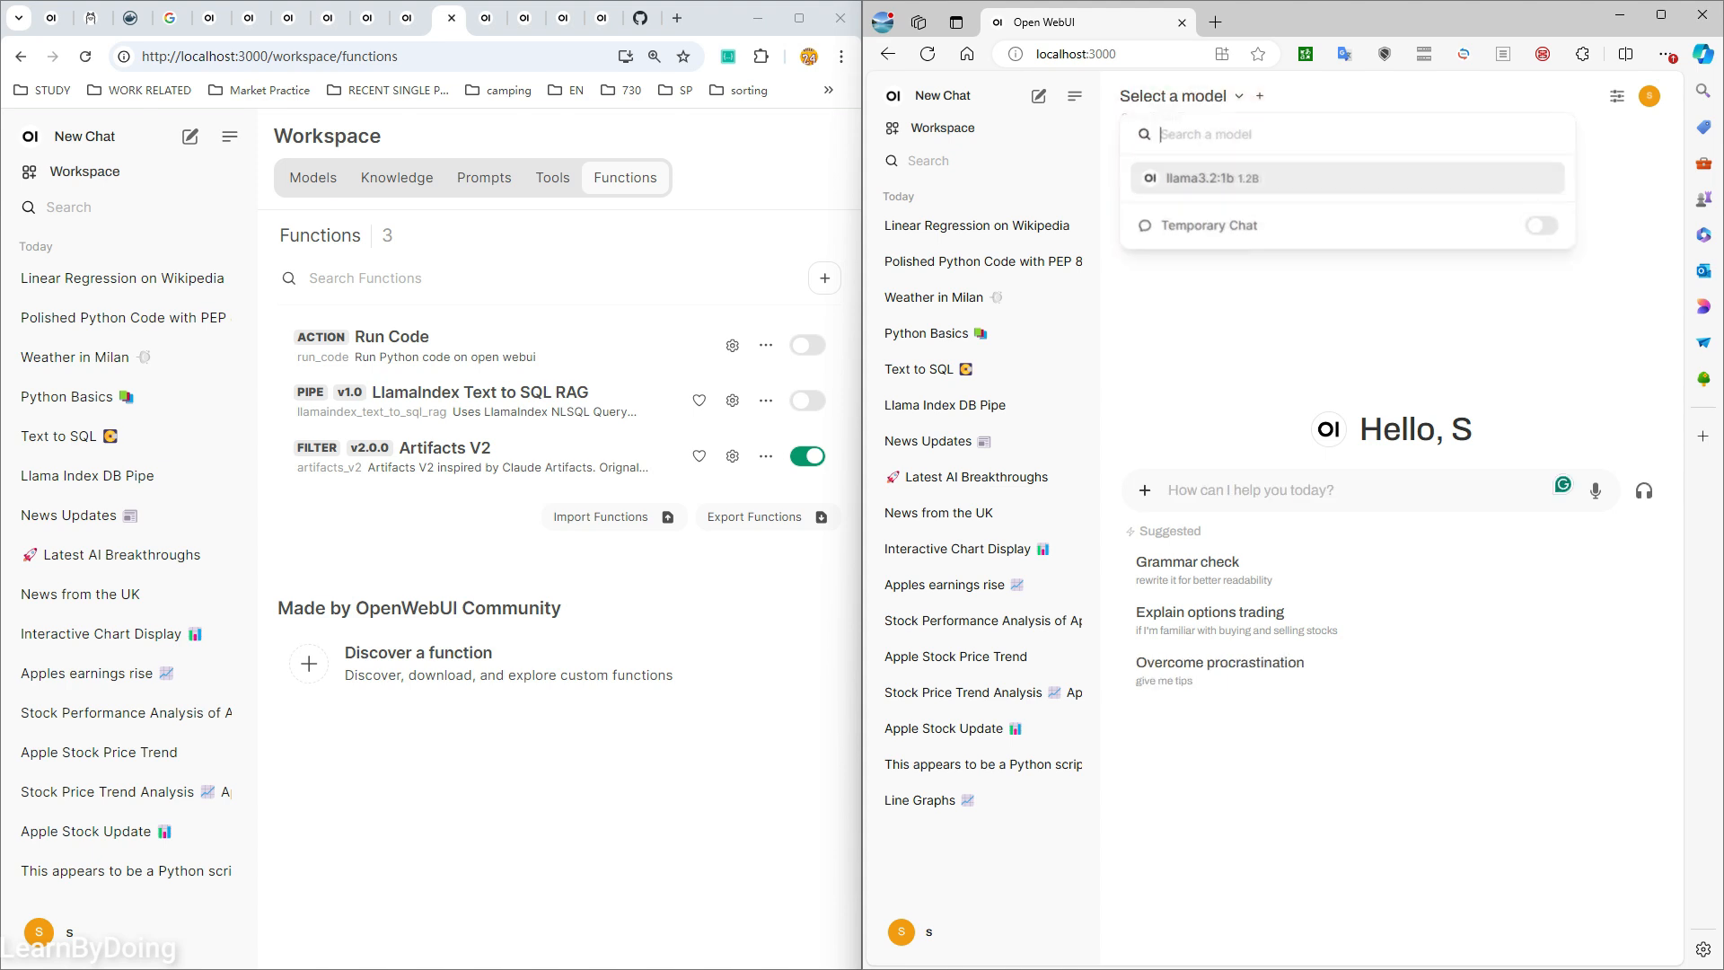
left_click(1201, 178)
type("design")
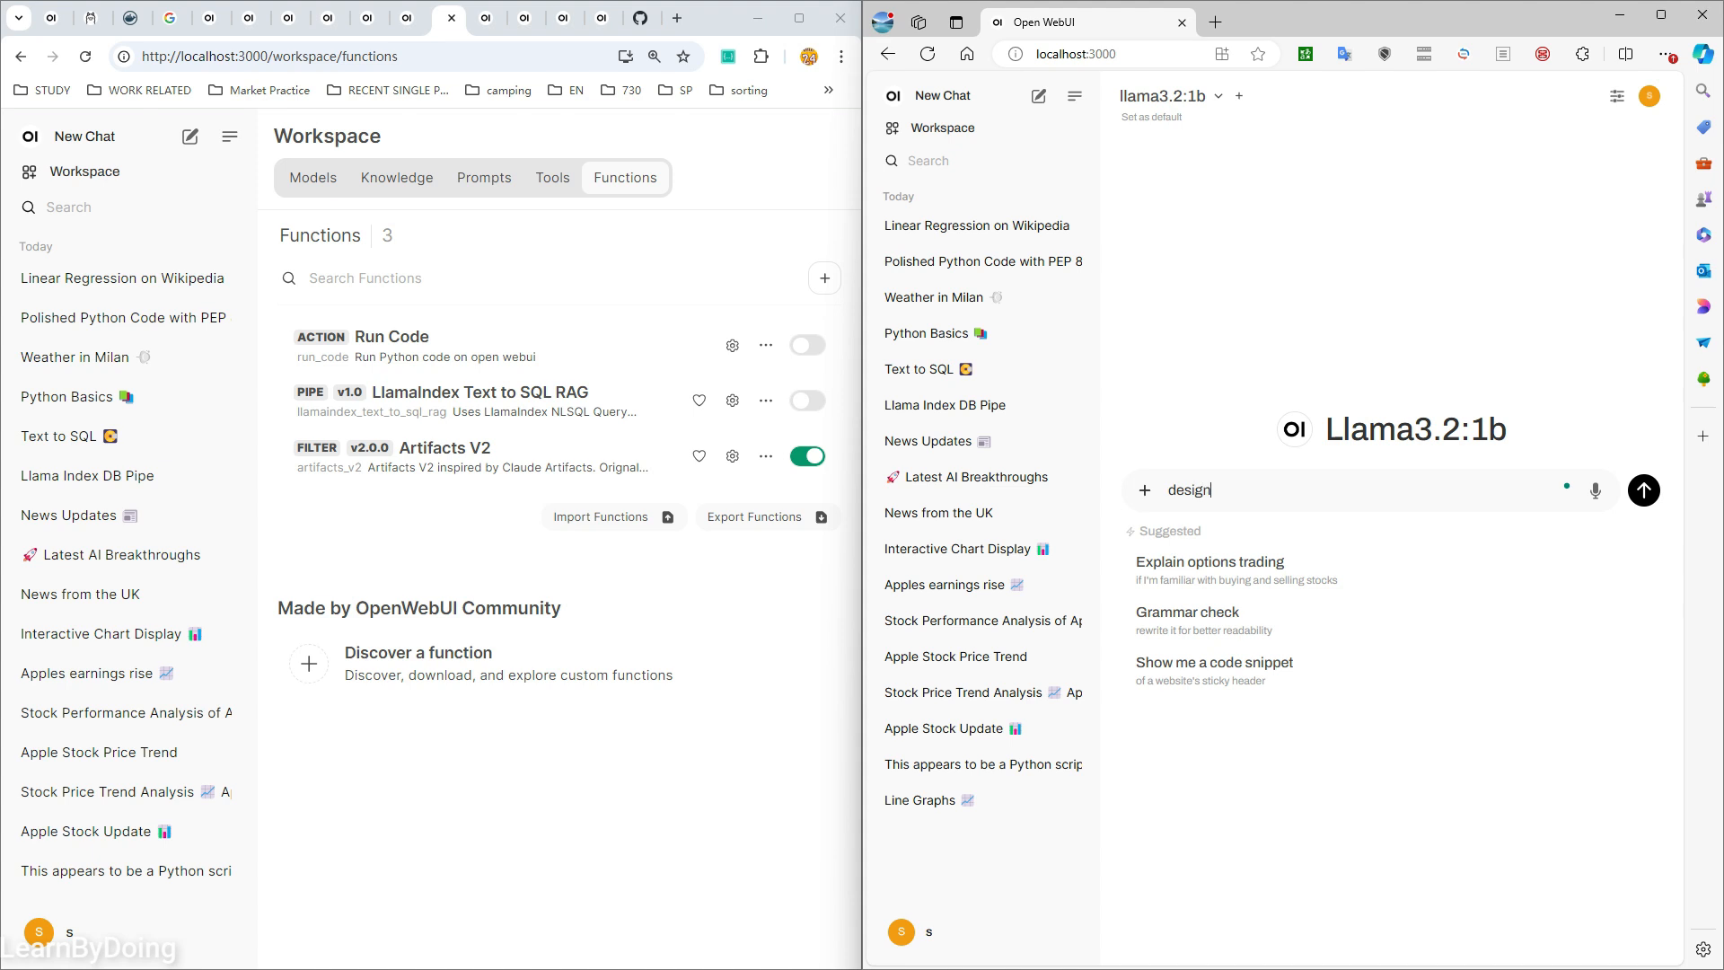
type(" a good blog page")
key("Return")
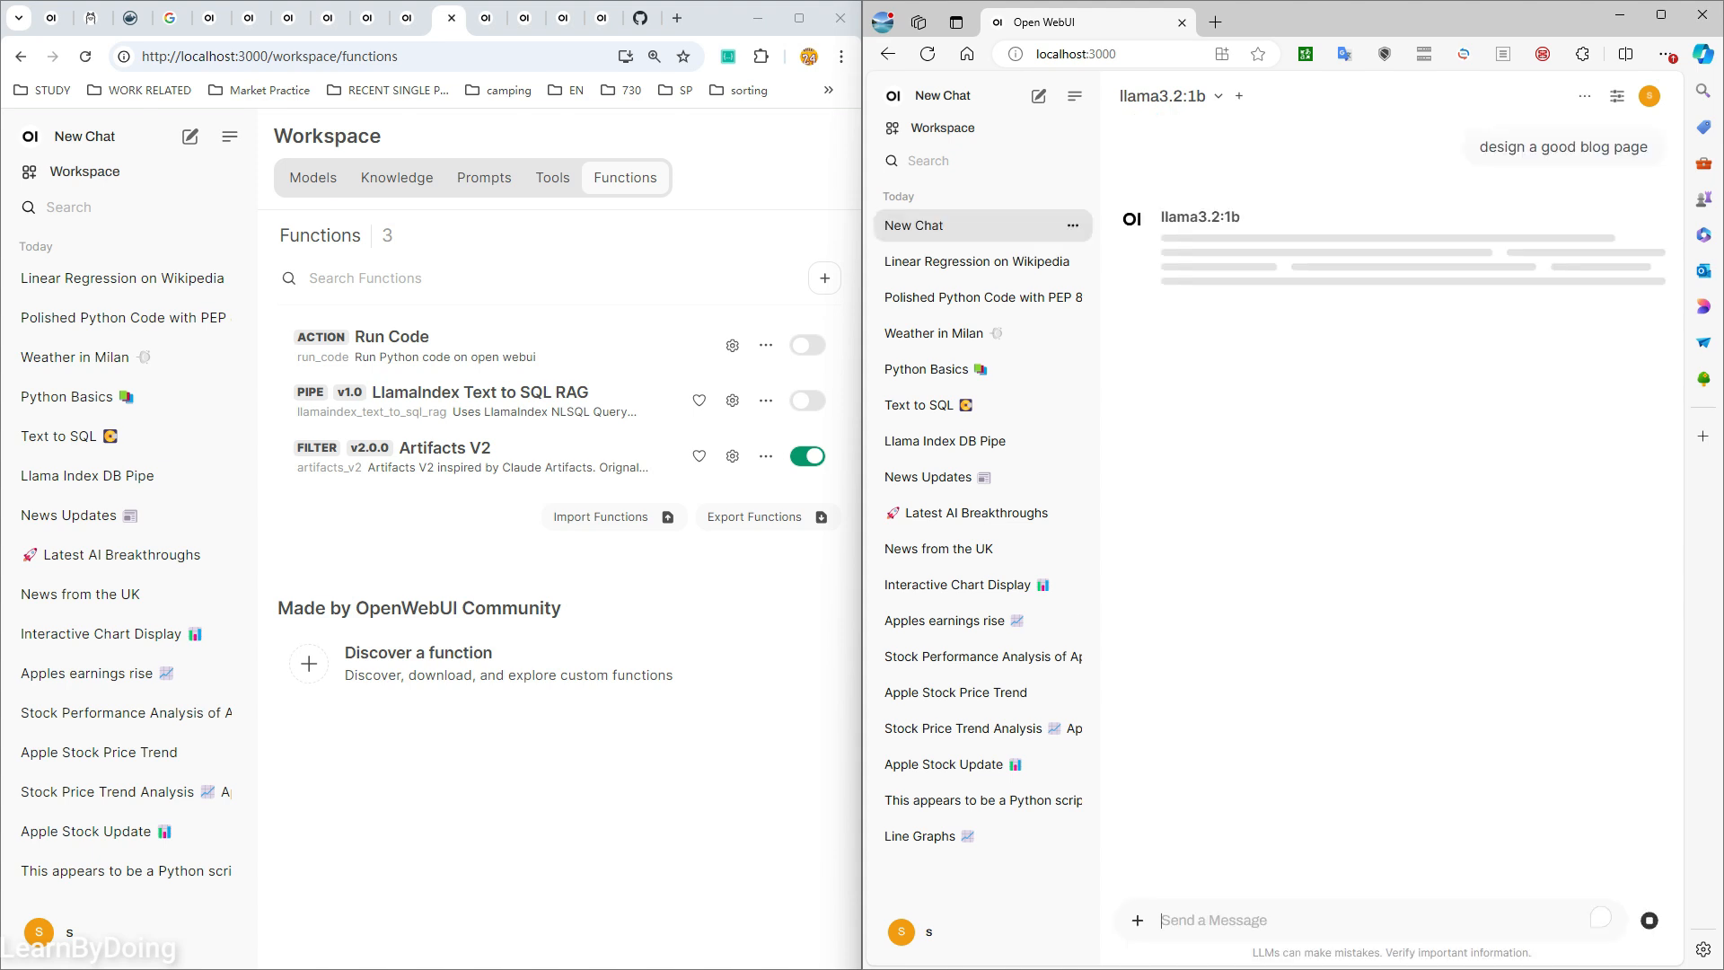
type("in html")
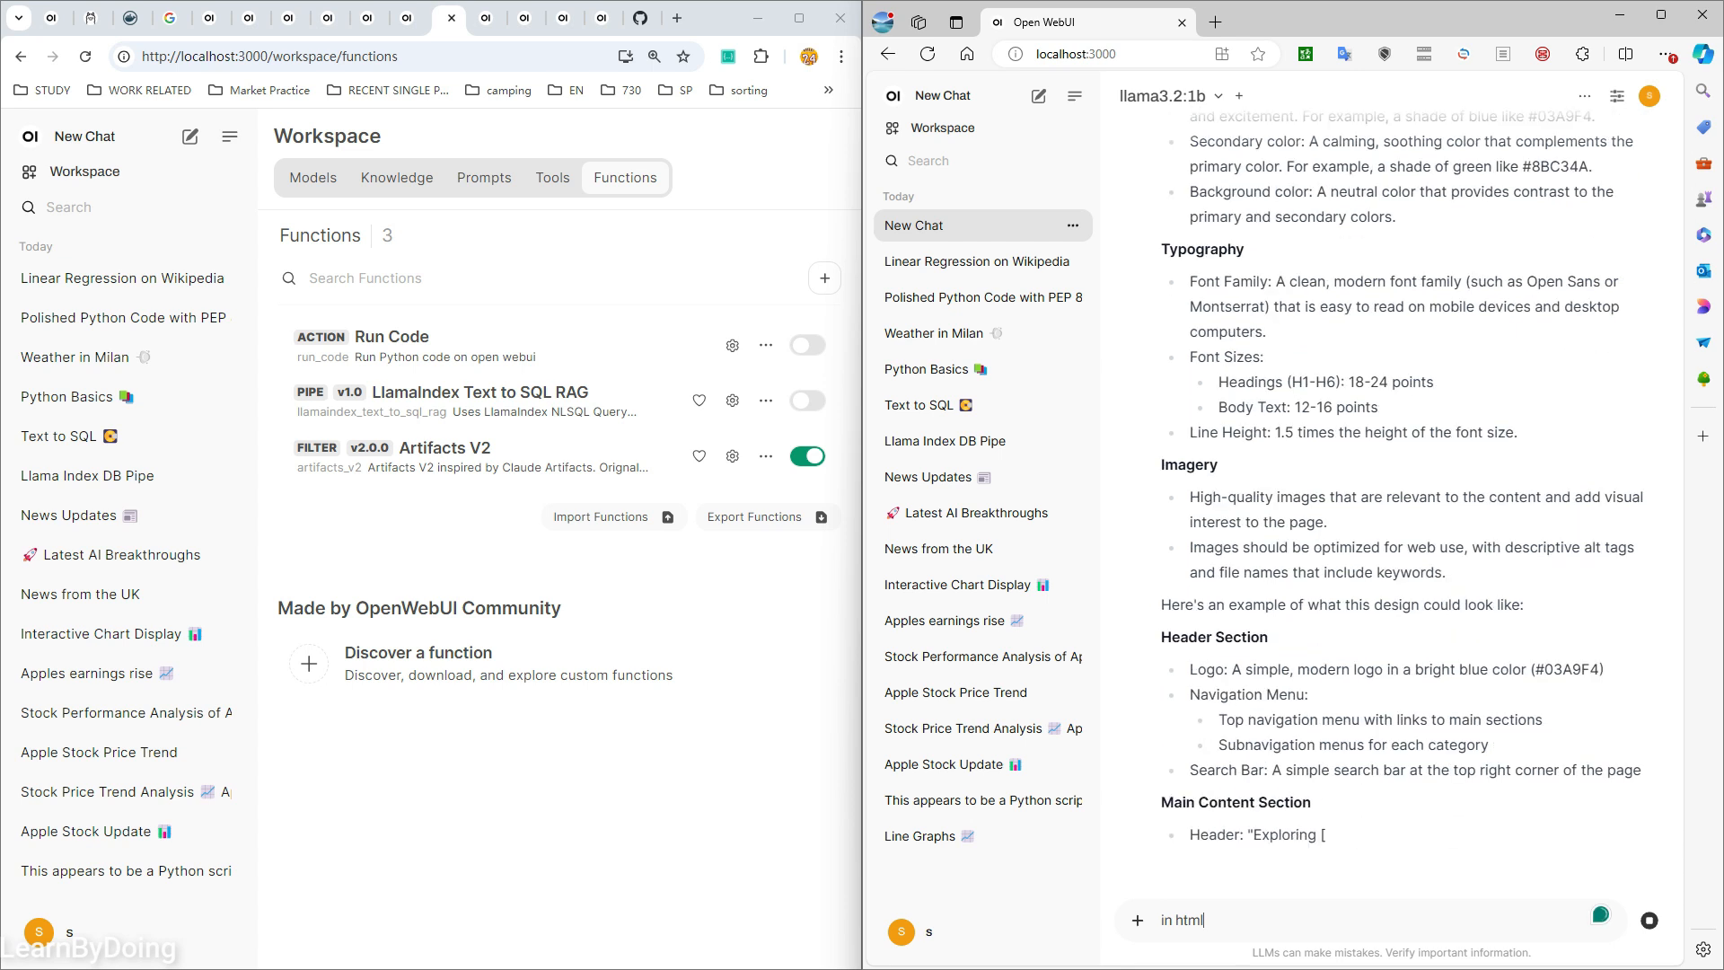
key("Return")
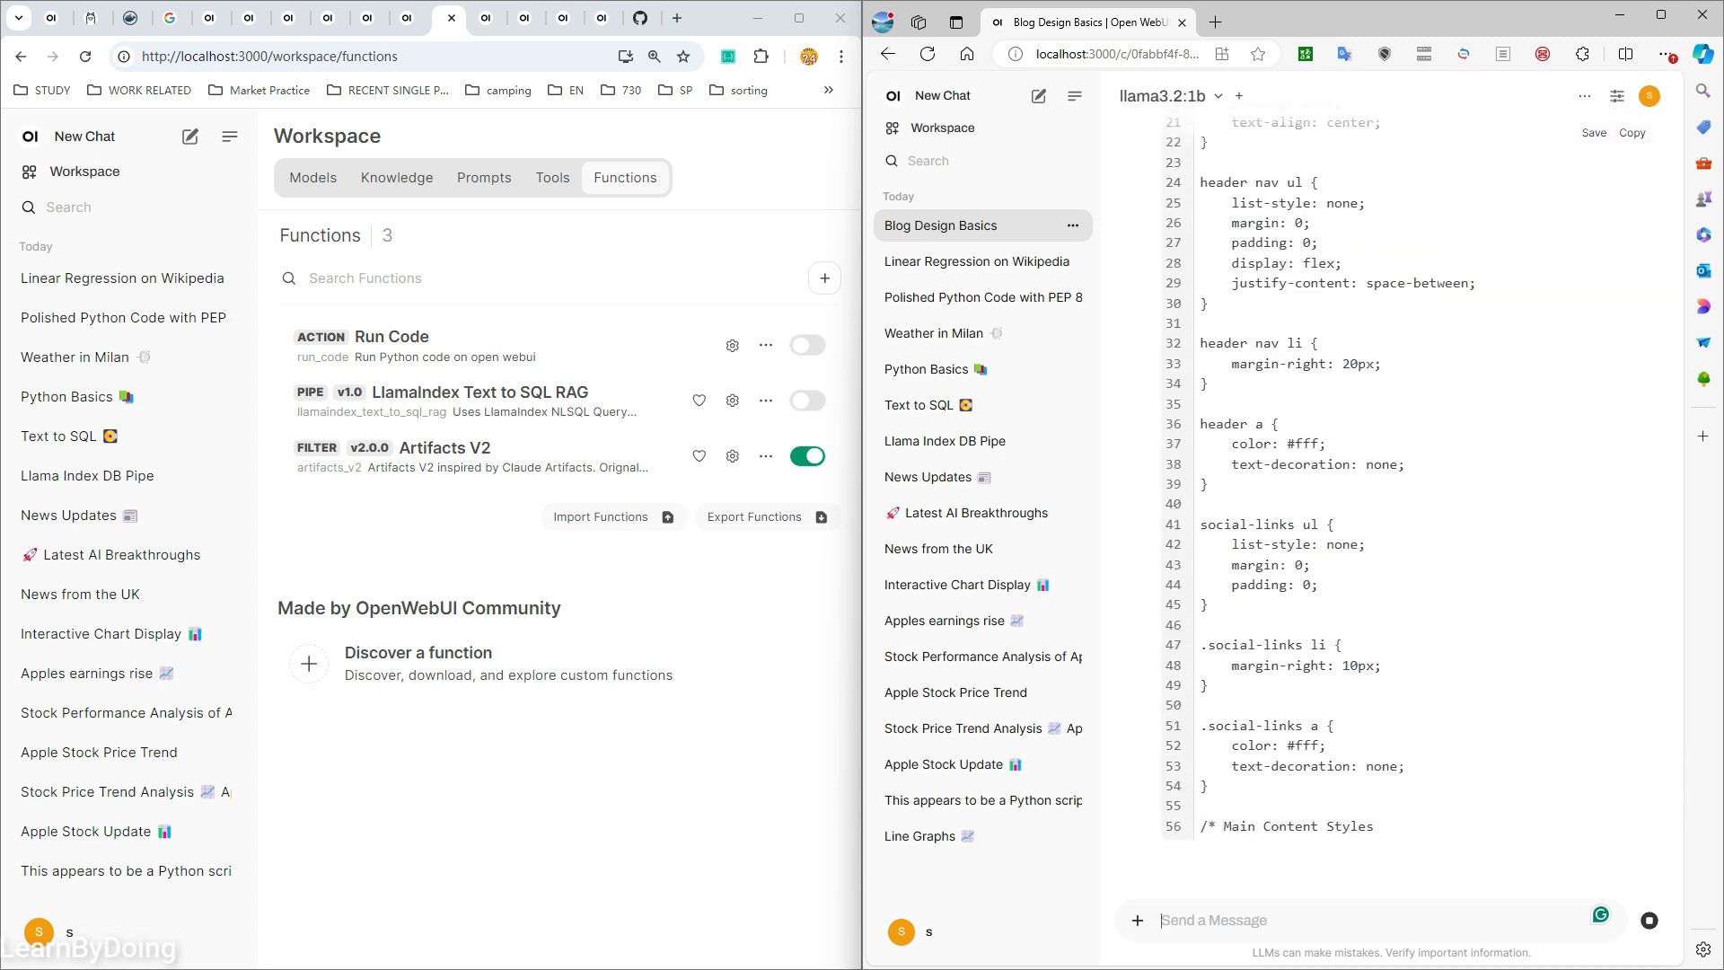
- Look over the generated blog page code, reload the chat and bring up its further options
mouse_move(1249, 835)
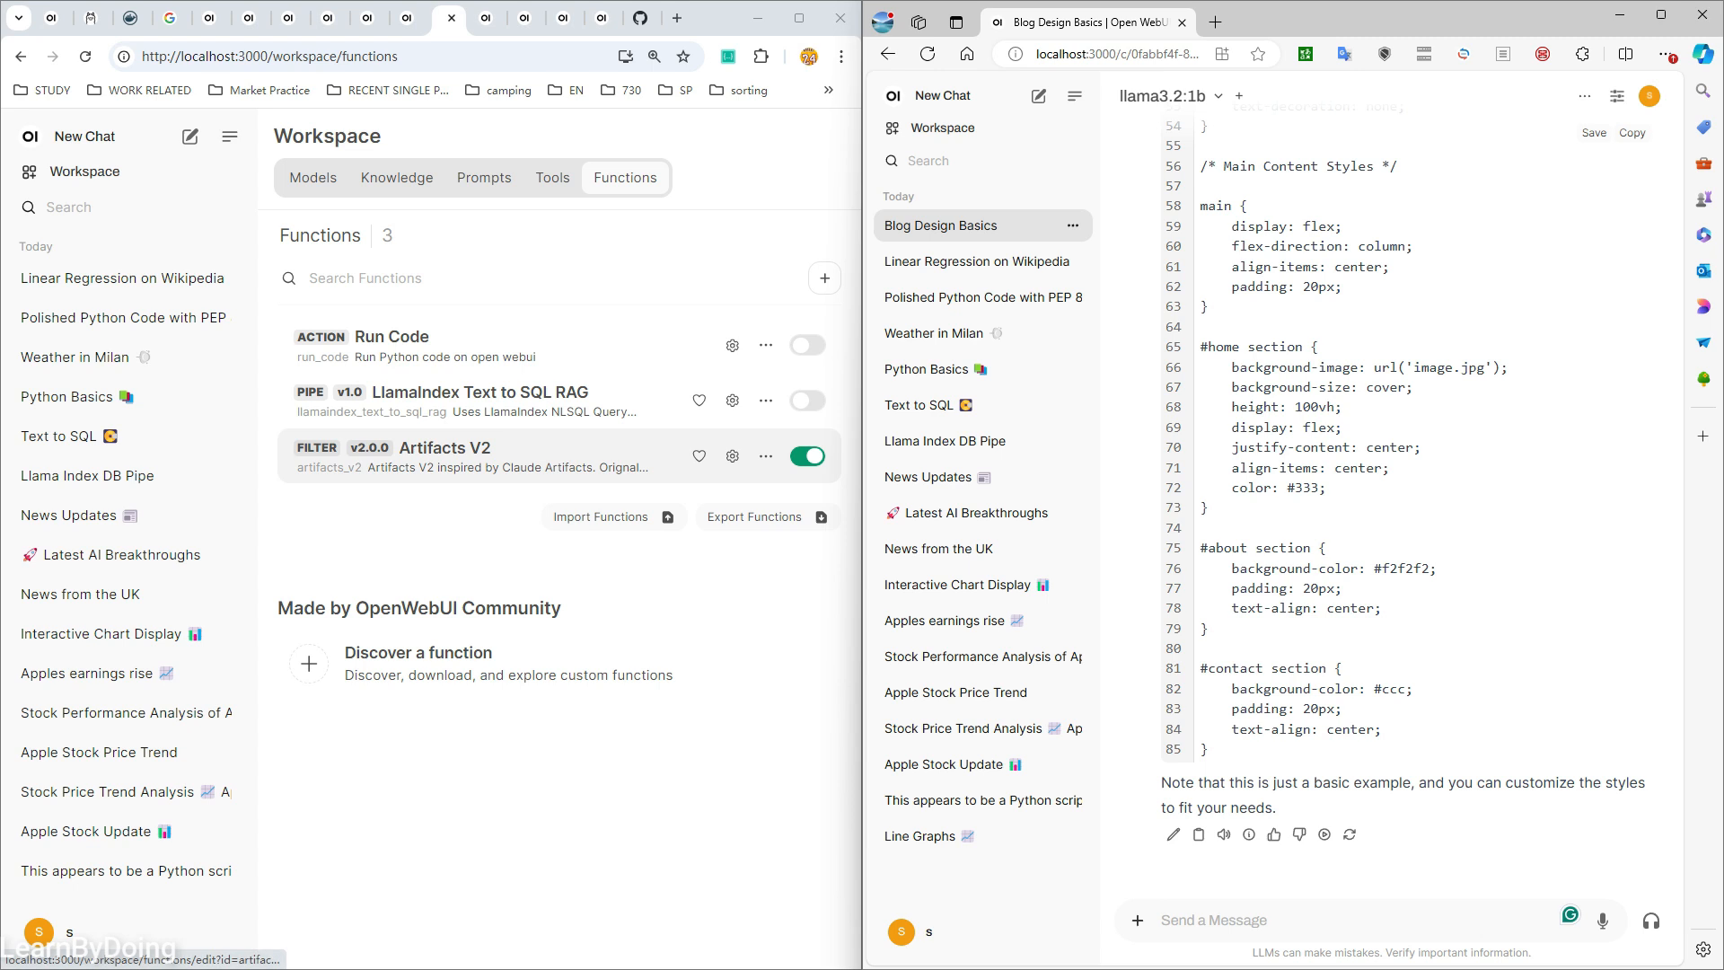
scroll(1400, 449, "up", 3)
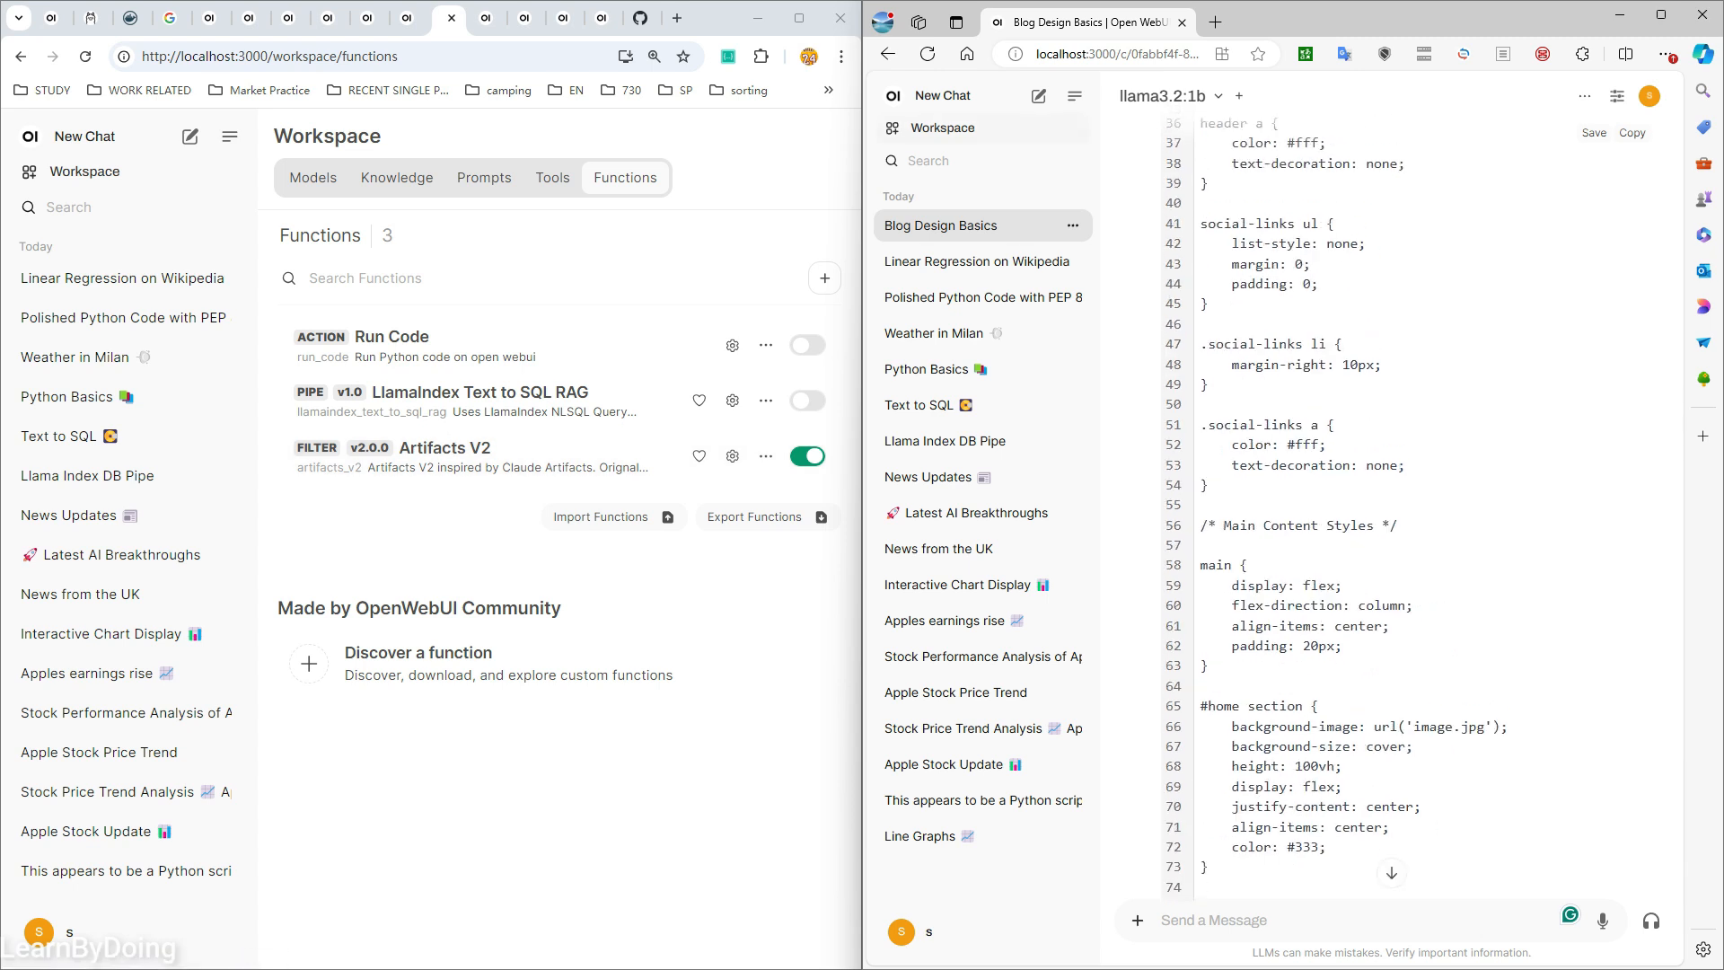
left_click(928, 54)
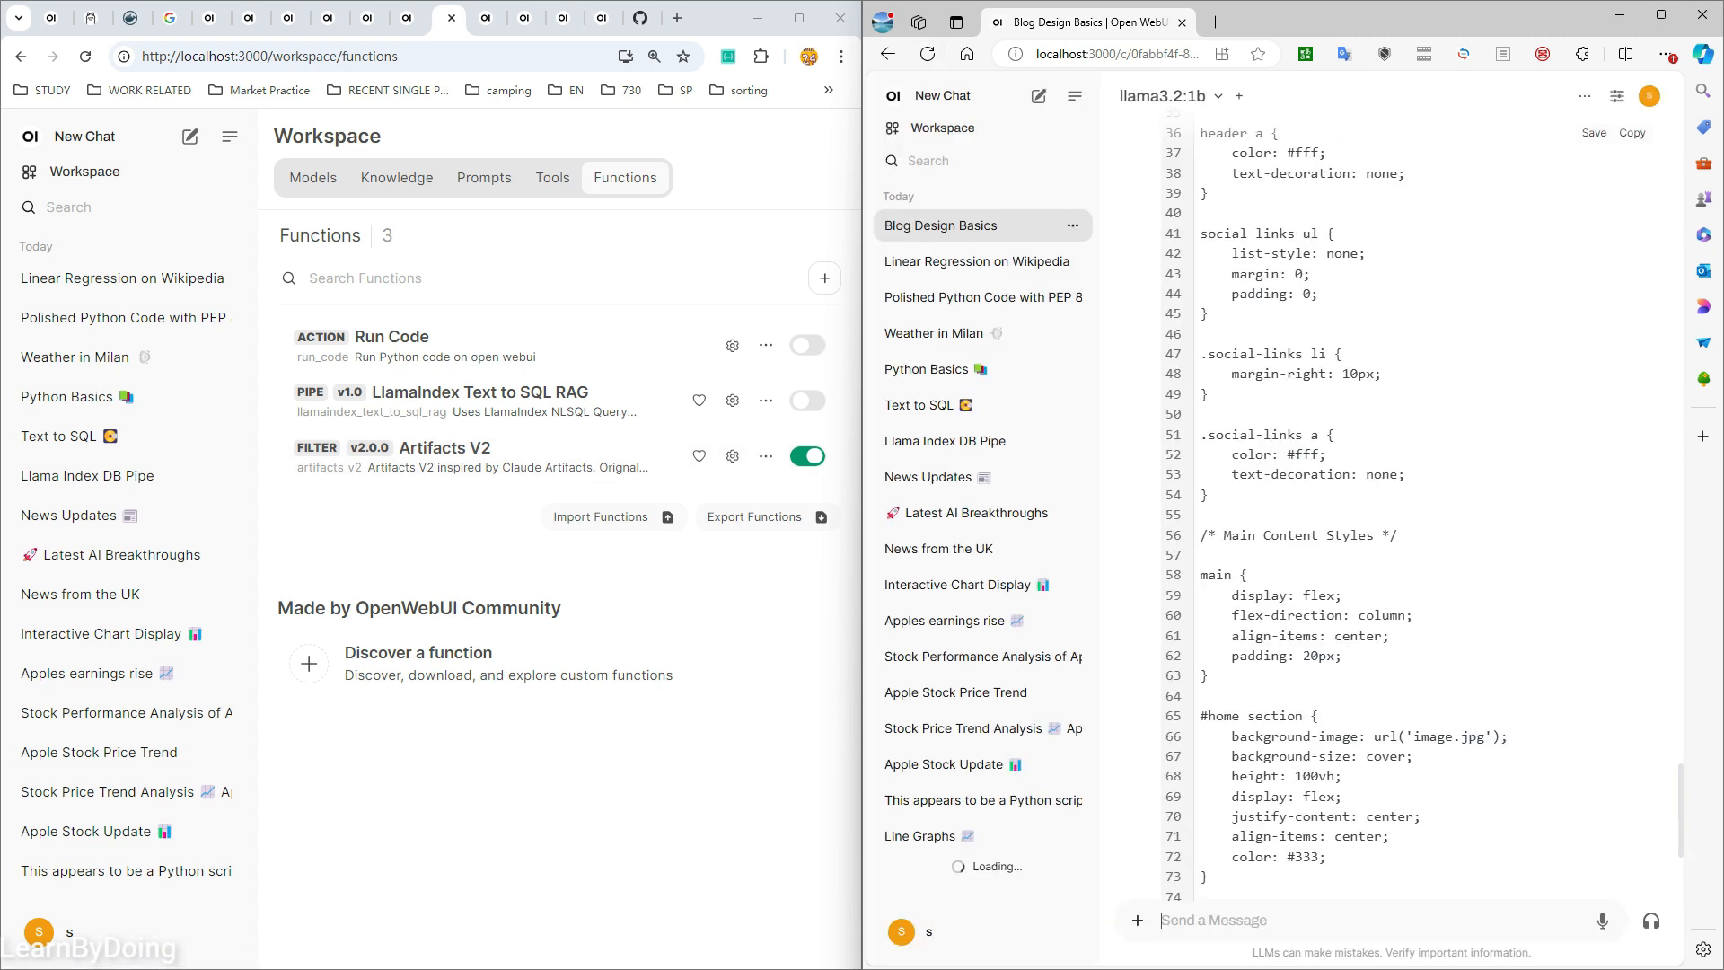
left_click(1585, 96)
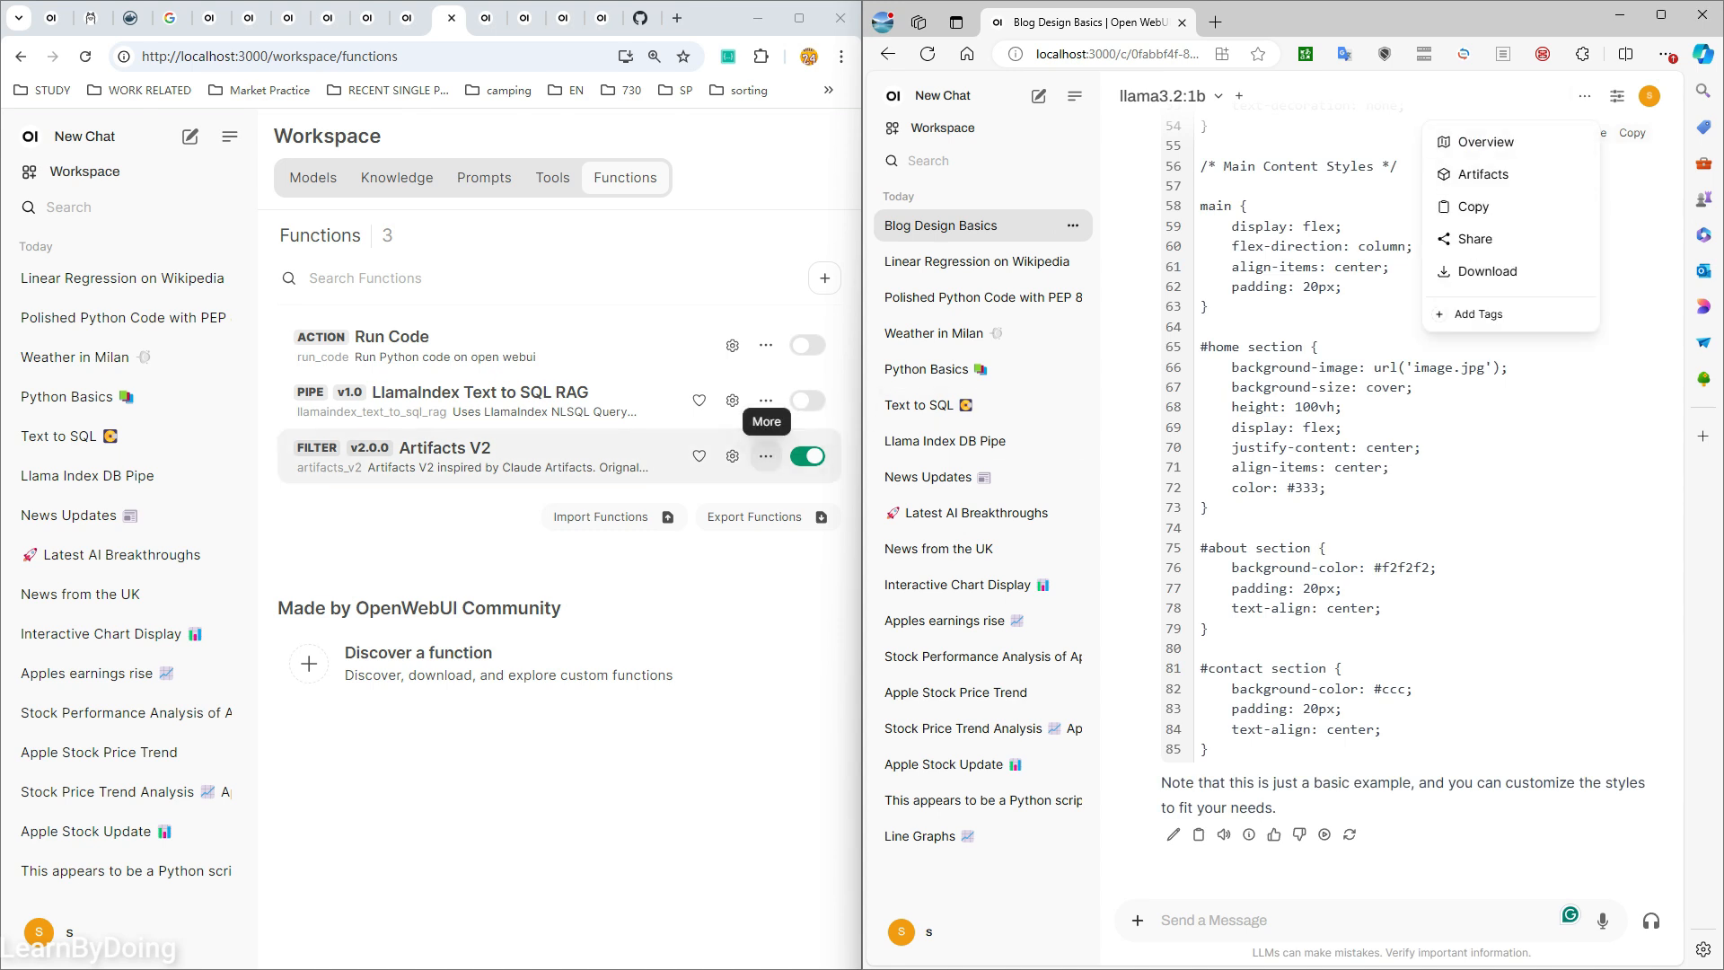
- Delete the Artifacts V2, Run Code and LlamaIndex Text to SQL RAG functions, and reload the workspace to check its functions
left_click(765, 456)
left_click(665, 689)
left_click(545, 578)
left_click(765, 345)
left_click(665, 579)
left_click(544, 579)
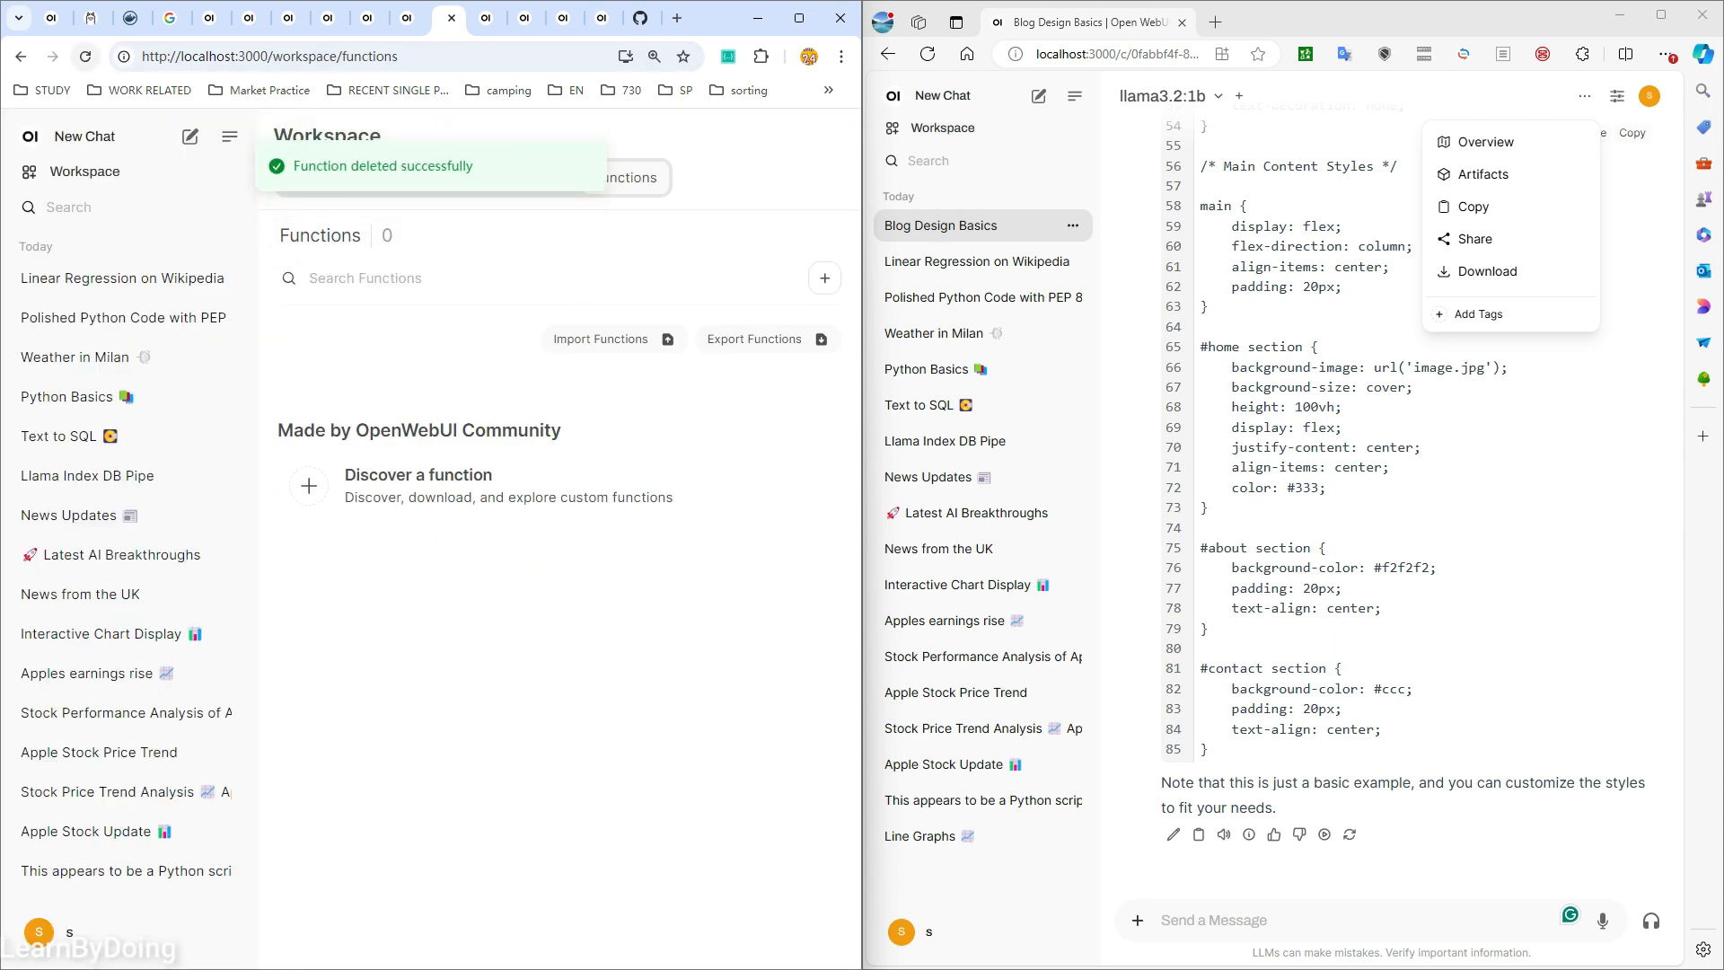
key("F5")
left_click(552, 178)
left_click(626, 178)
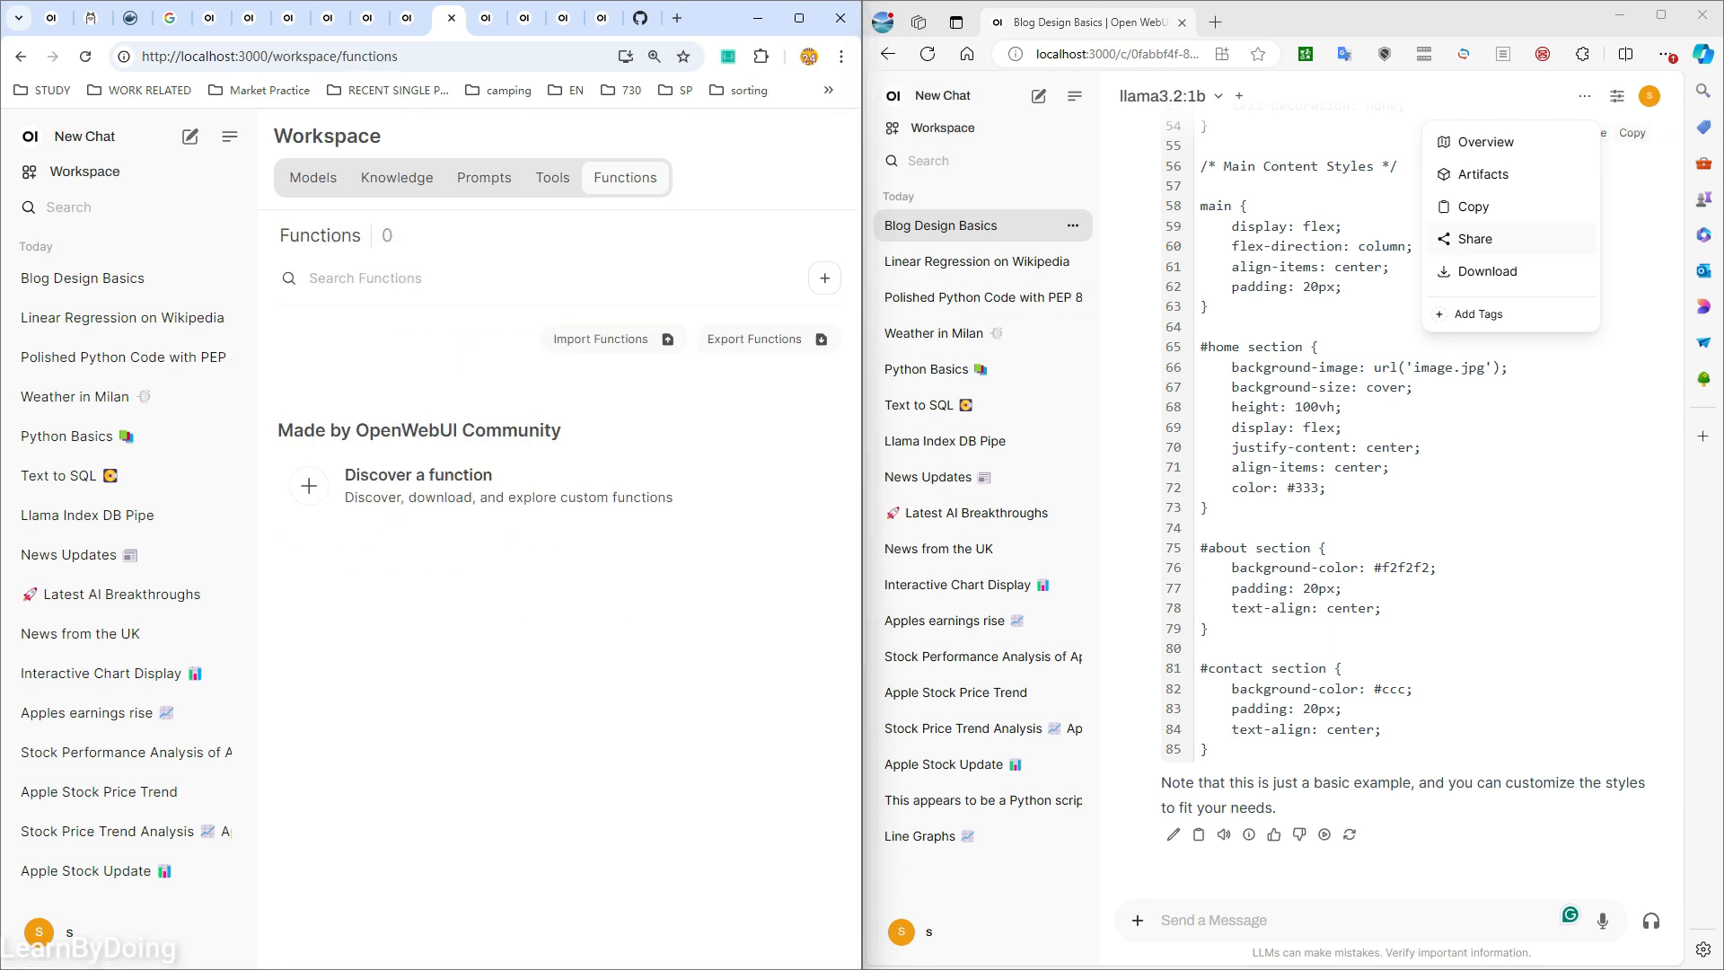
- Reload the blog design chat, view its artifacts and close the artifacts view
left_click(928, 54)
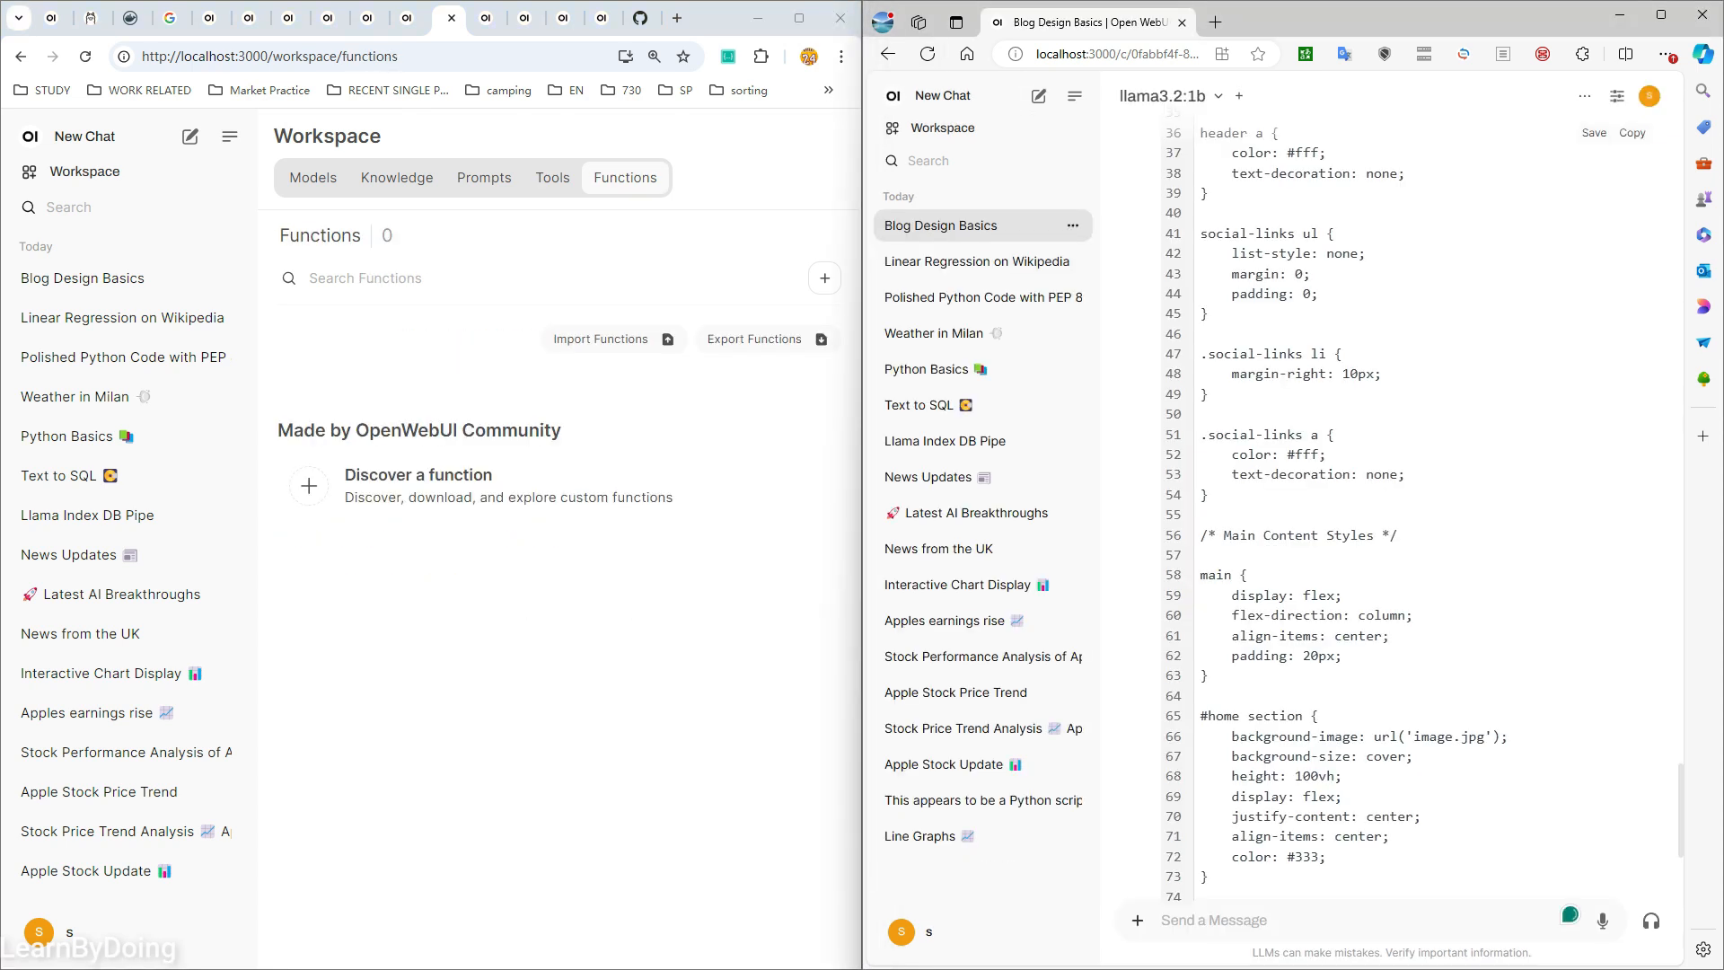
left_click(1585, 96)
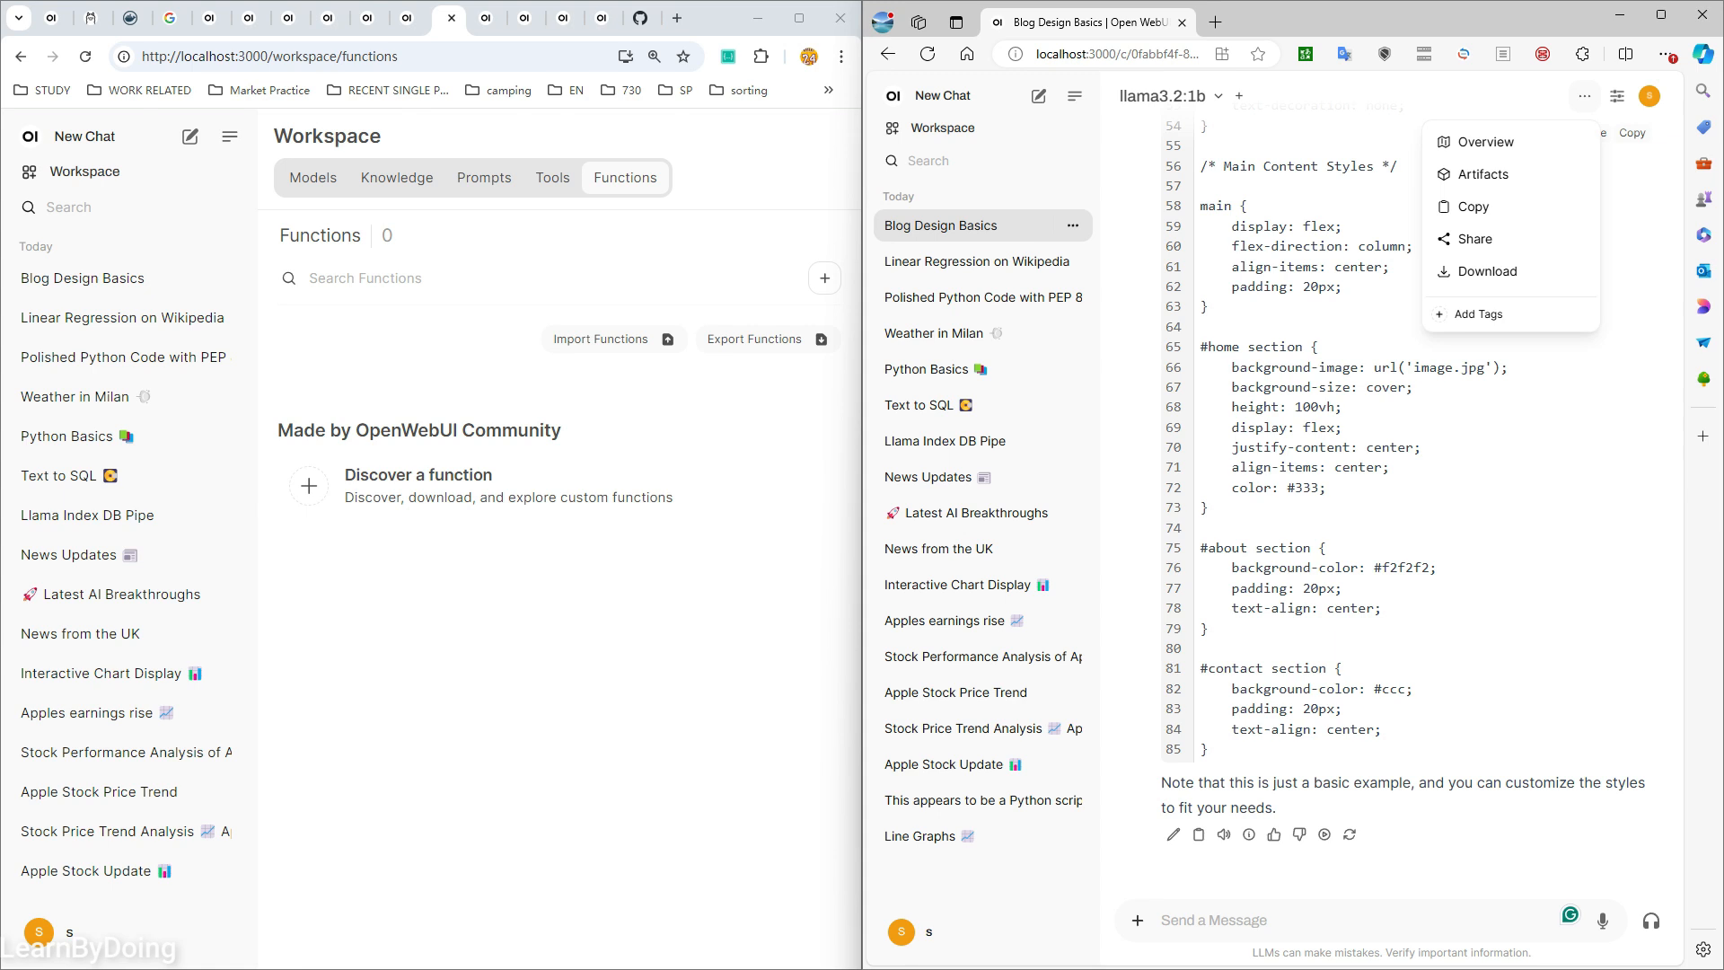
left_click(1484, 175)
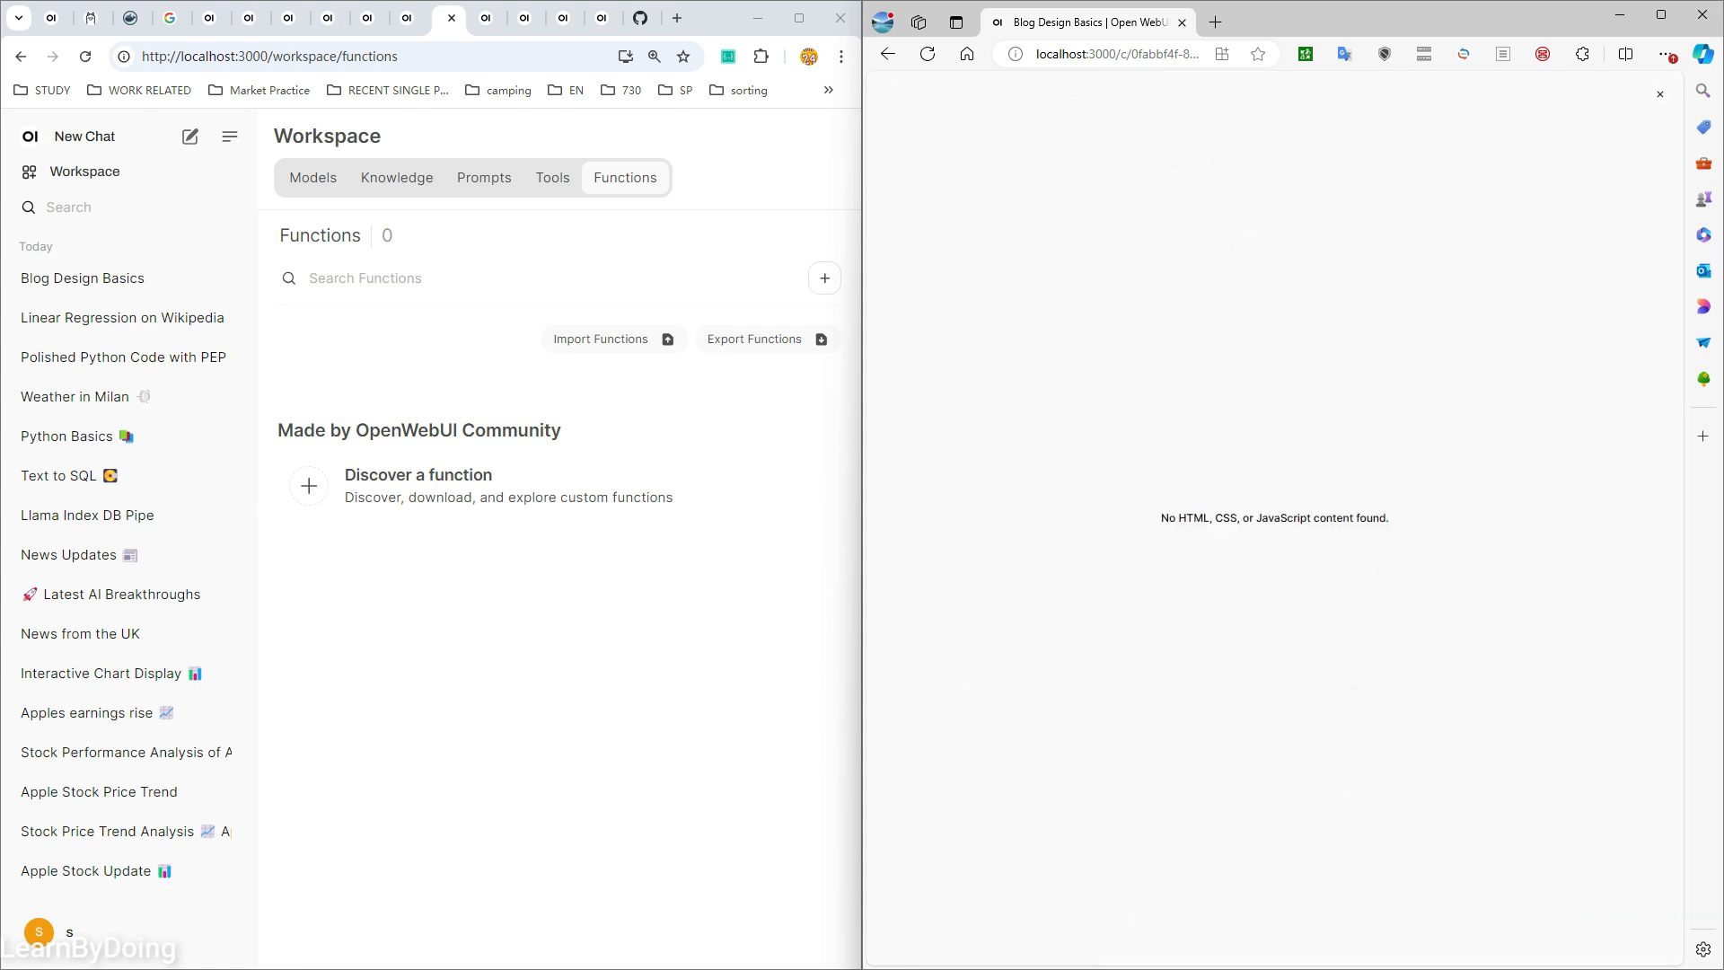
left_click(1660, 94)
- Send the follow-up "output only html" in the blog design chat and open its artifacts view again
scroll(1391, 502, "up", 20)
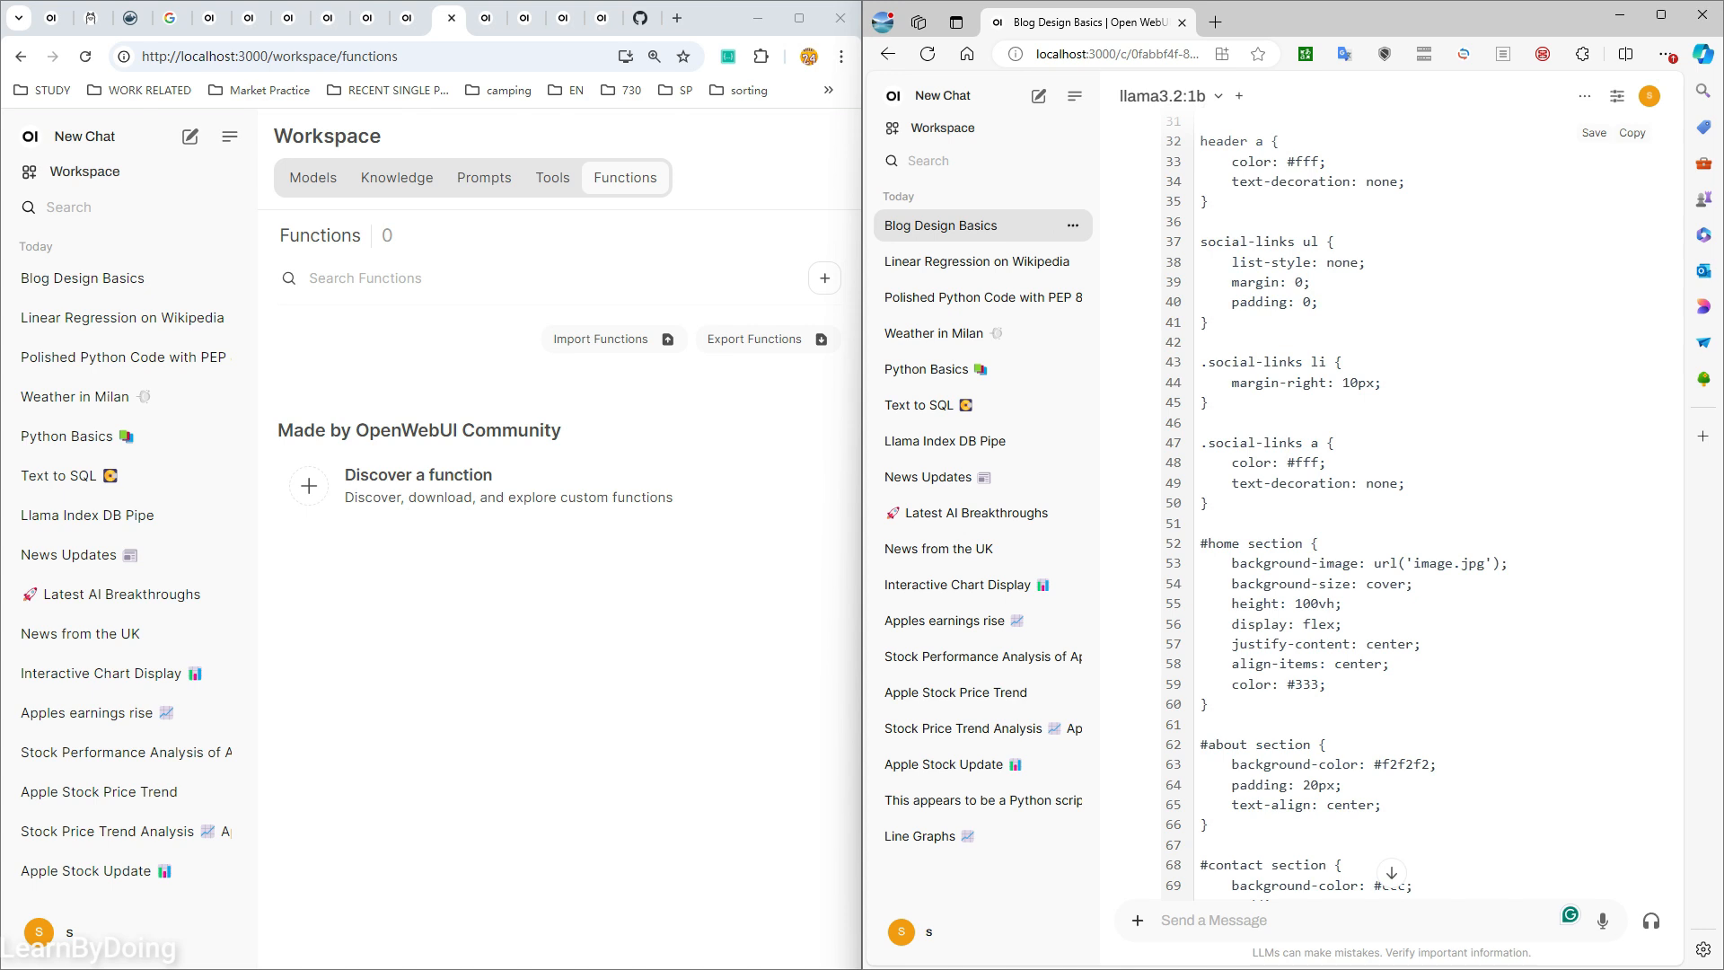
type("output only html")
key("Return")
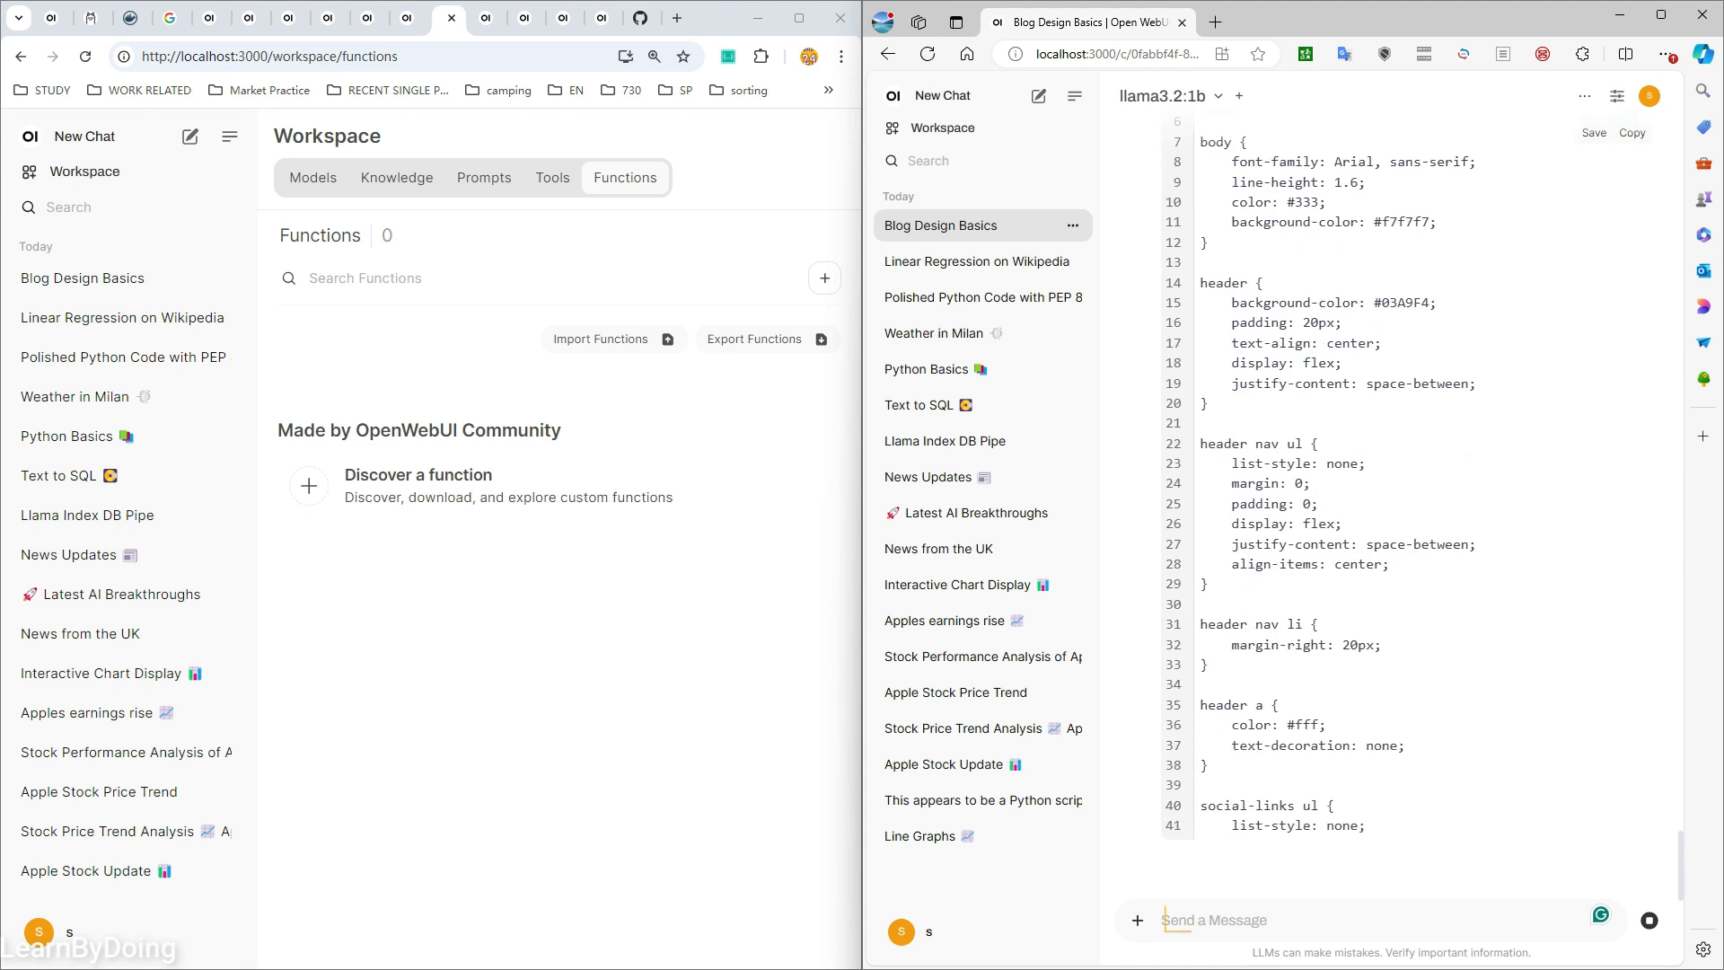
left_click(1585, 96)
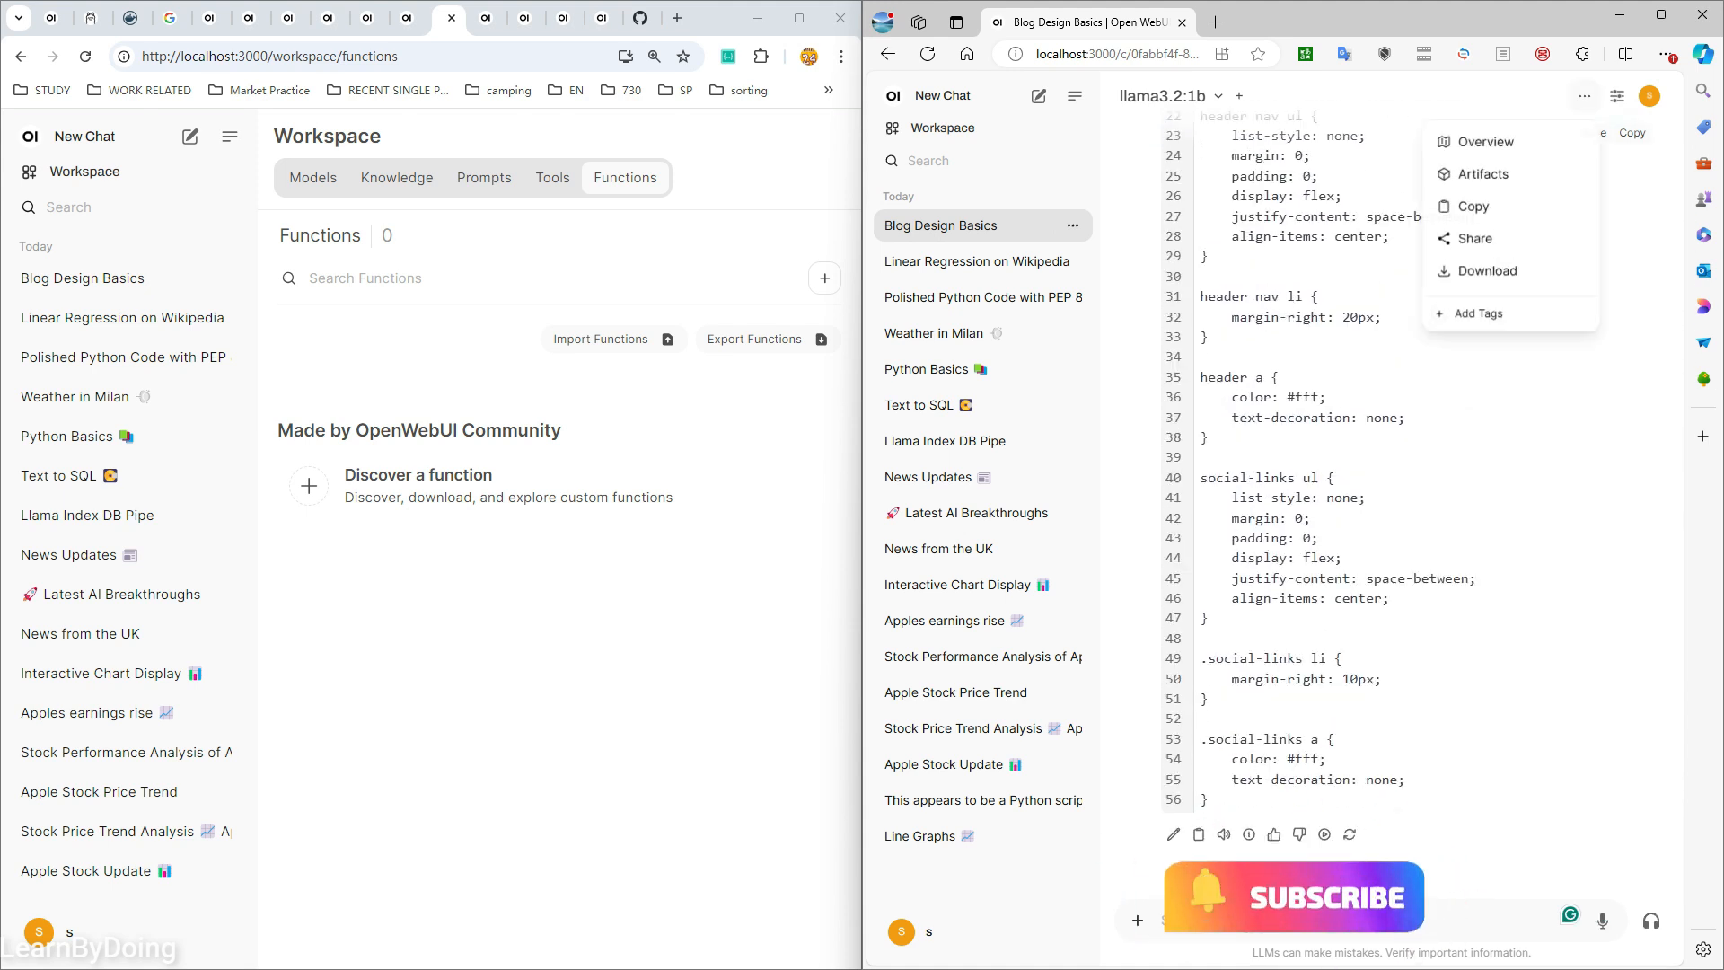
left_click(1483, 175)
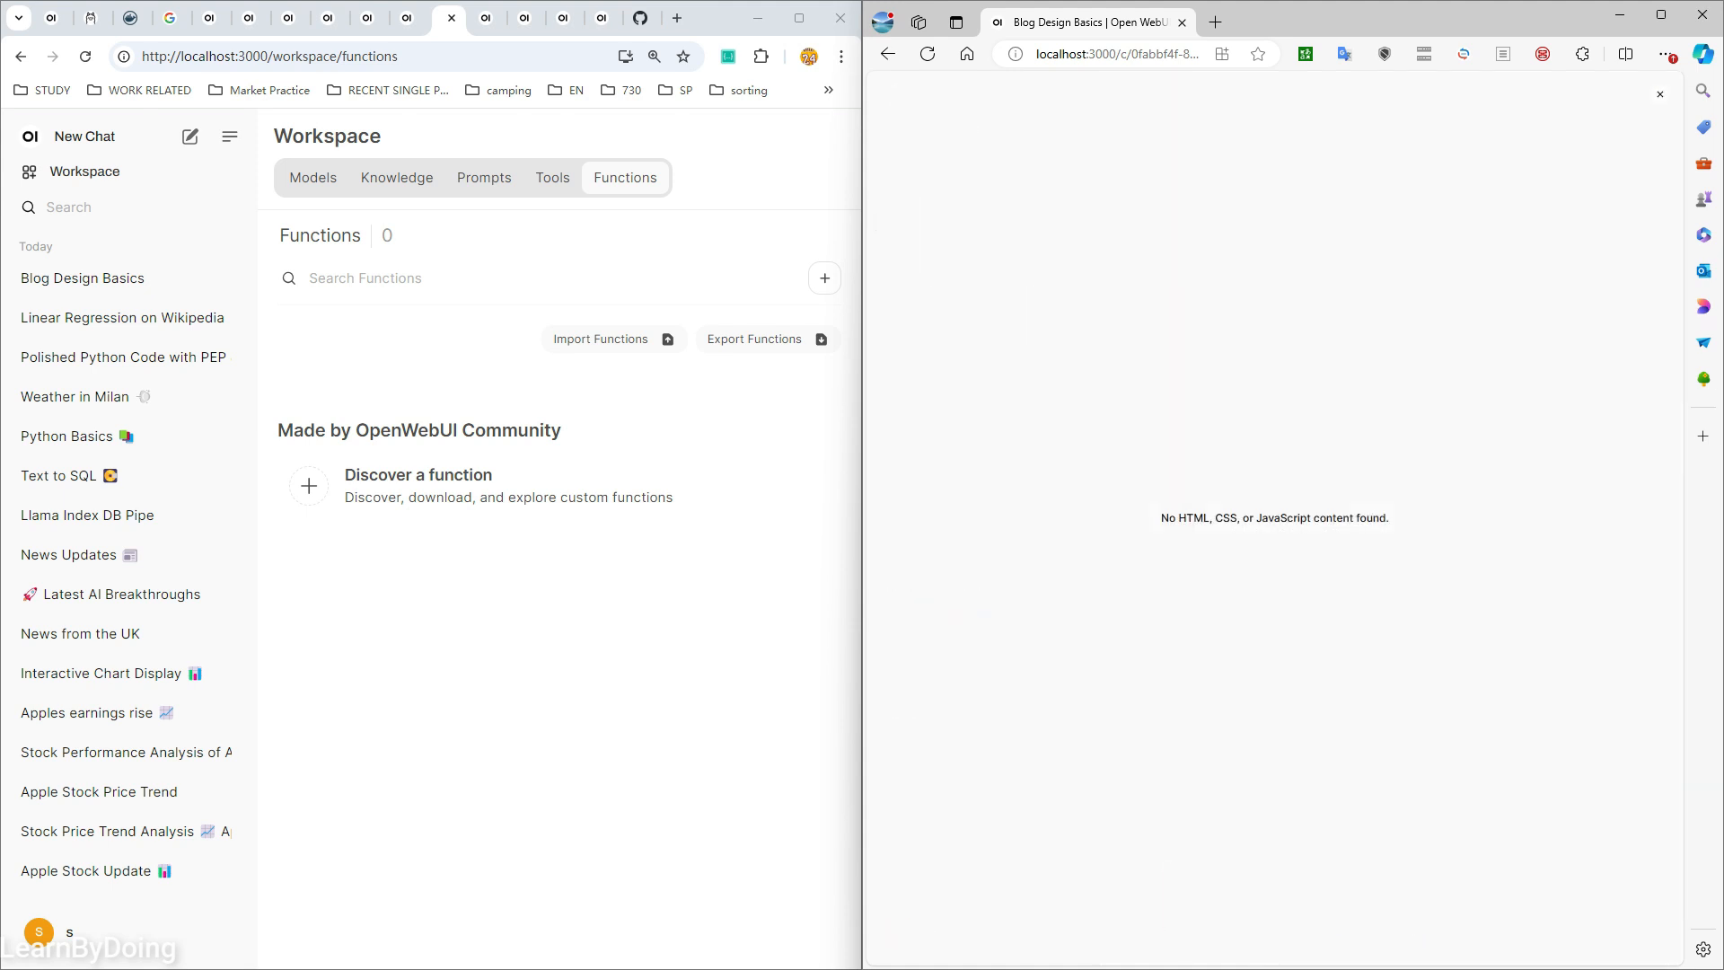
left_click(1660, 95)
left_click(407, 18)
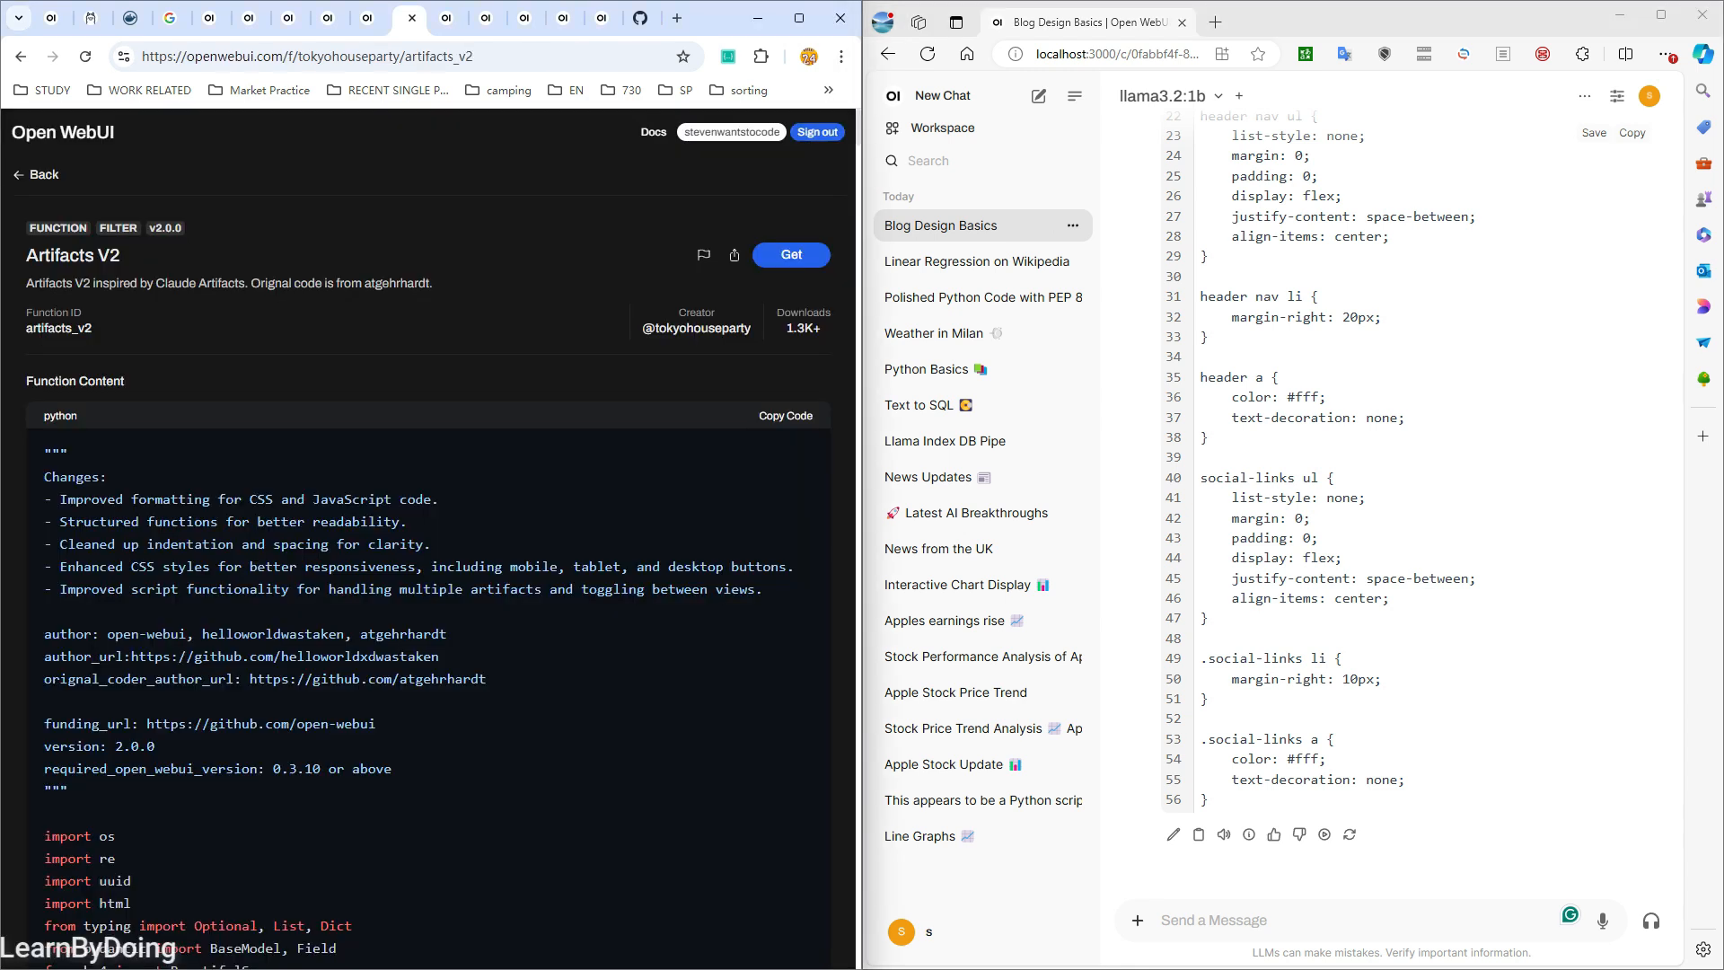
left_click(791, 254)
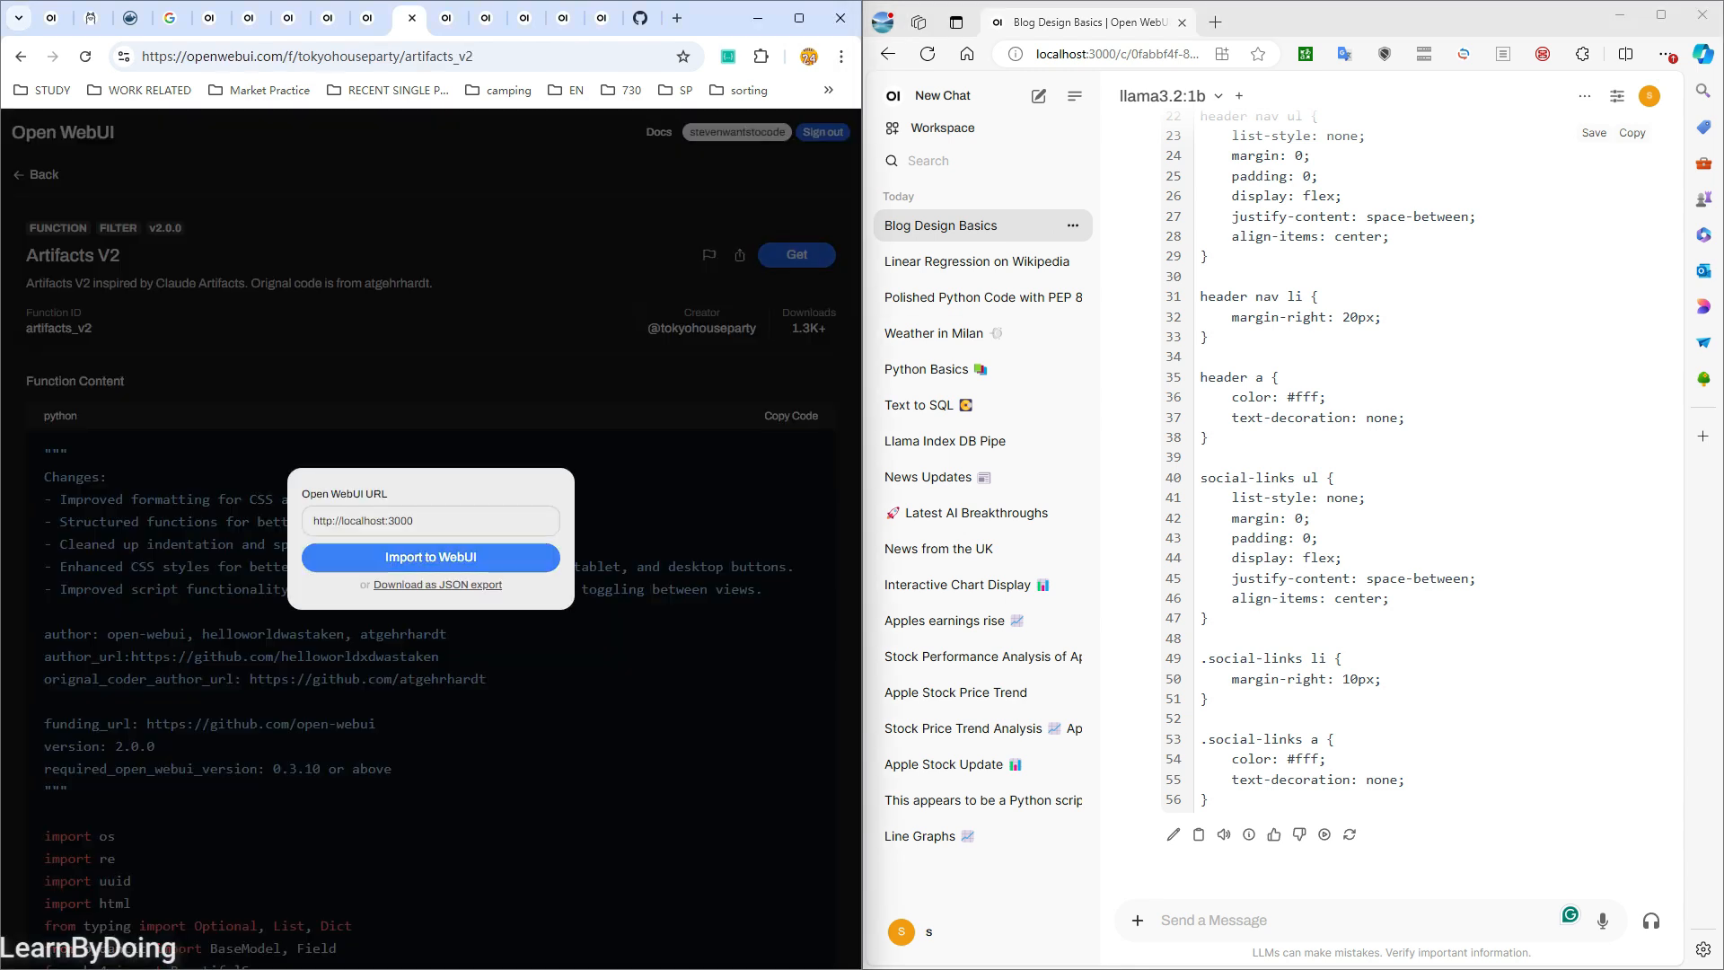
left_click(431, 557)
left_click(544, 650)
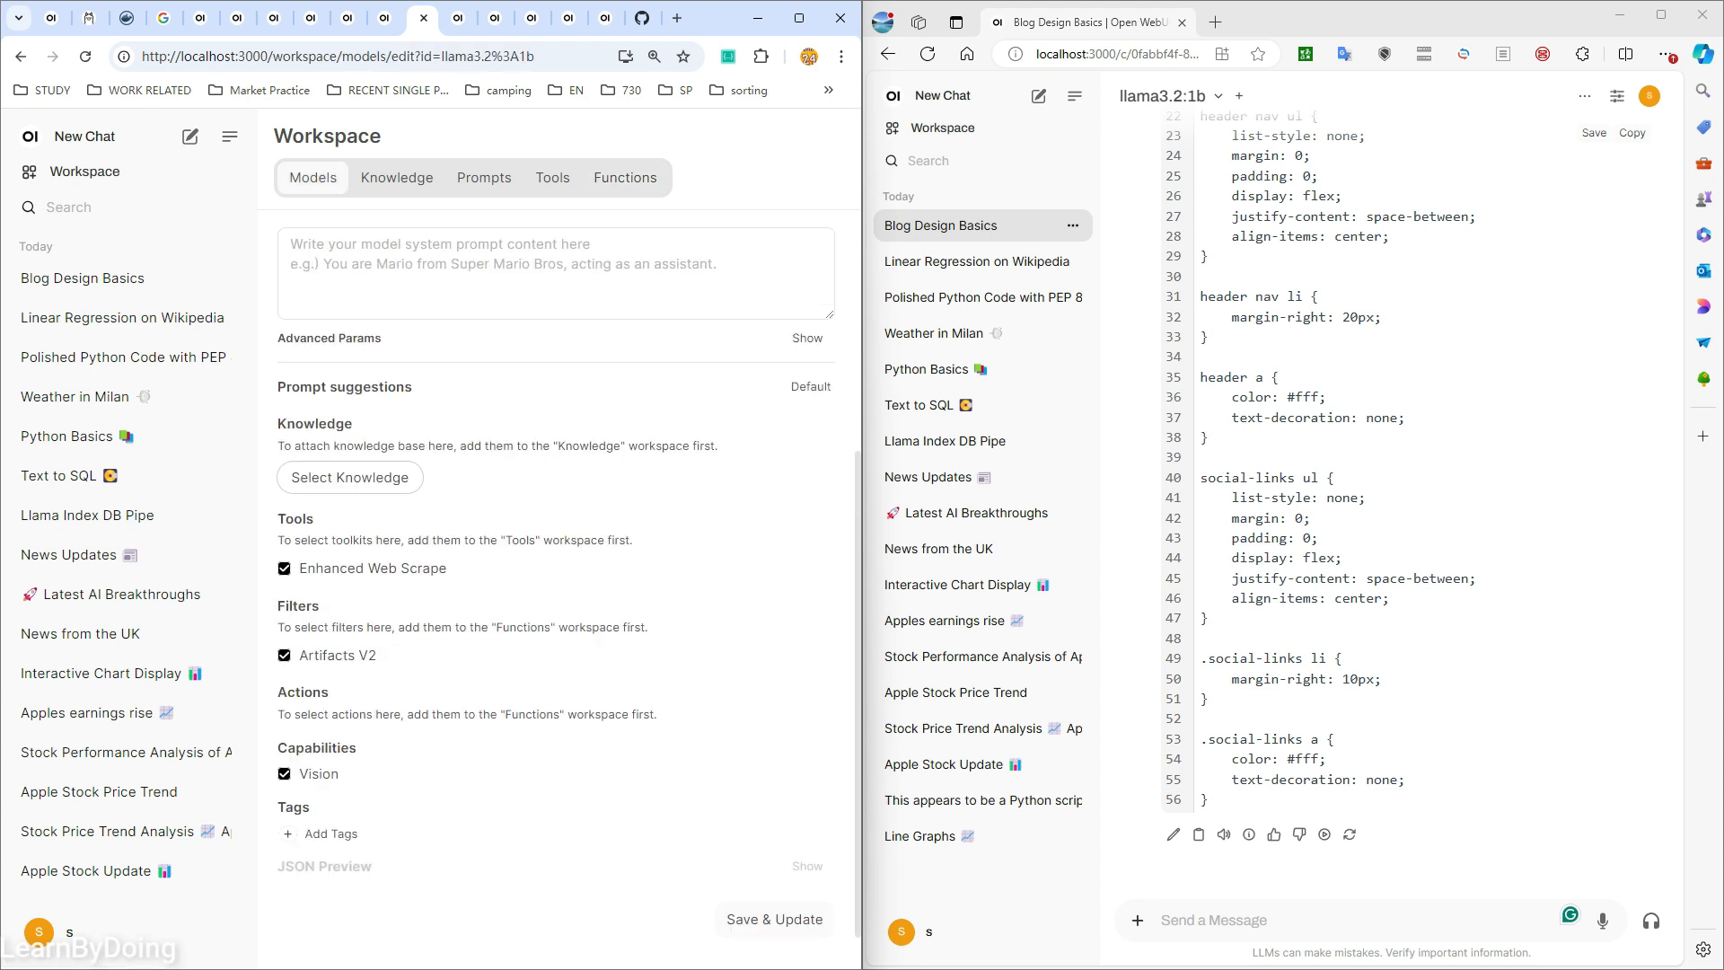
left_click(774, 918)
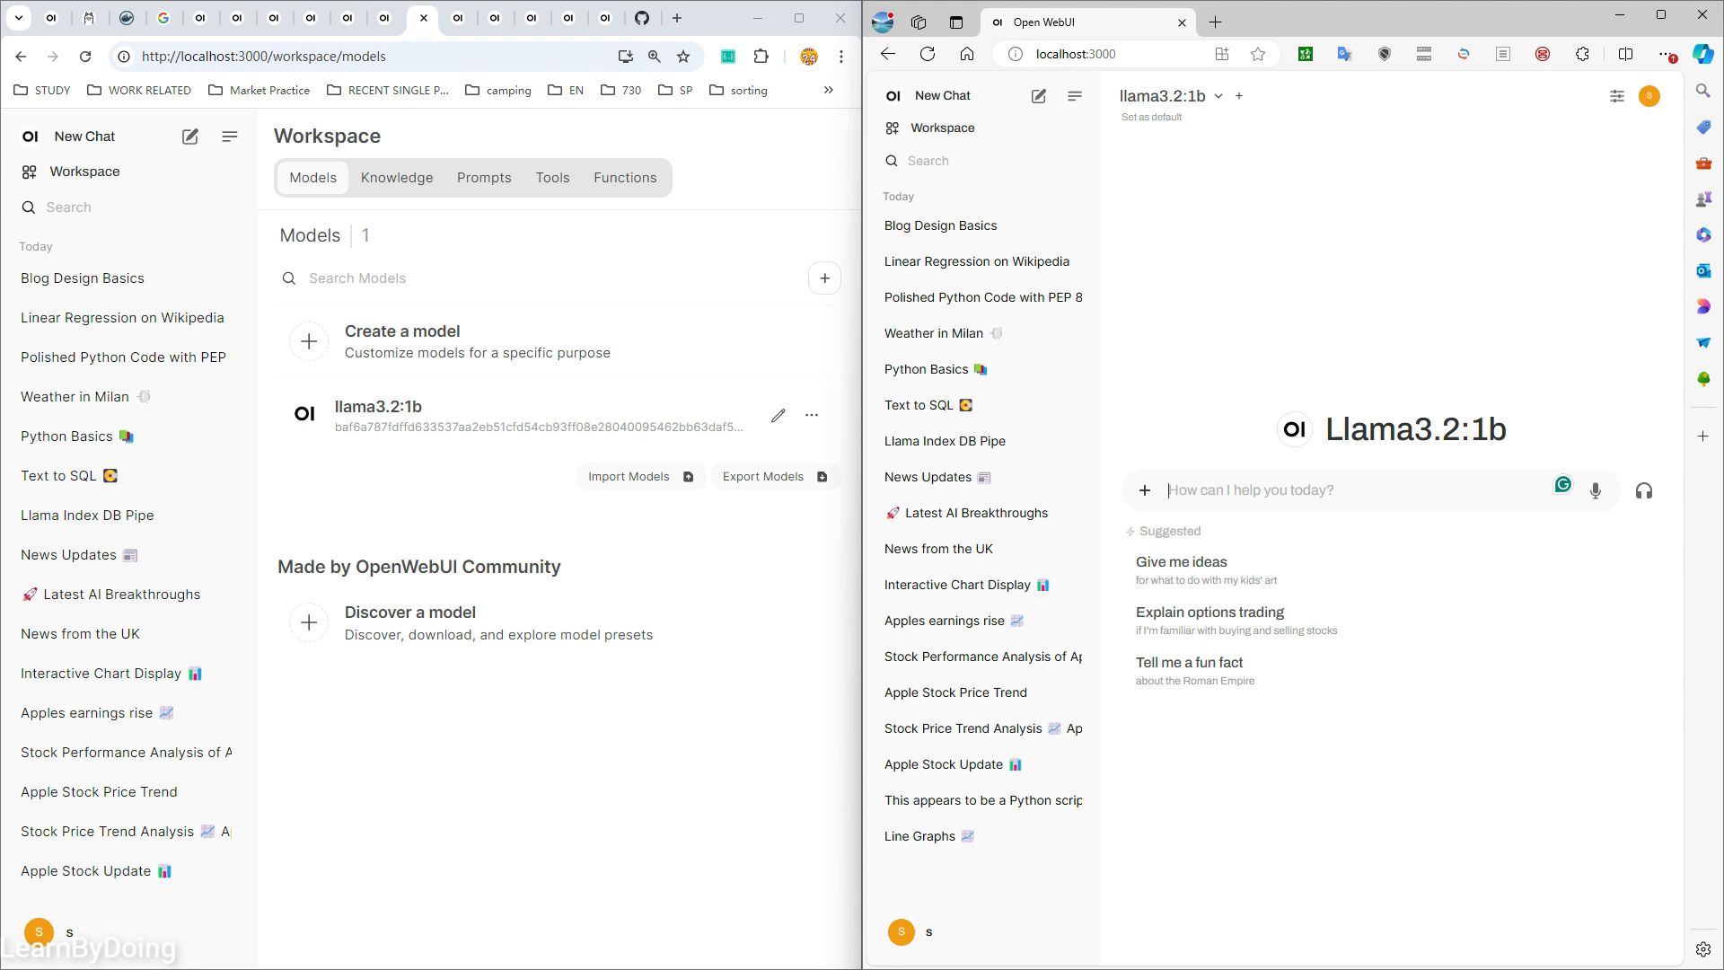
- Ask llama3.2:1b in a new chat for a "nice looking blog html page"
type("ni")
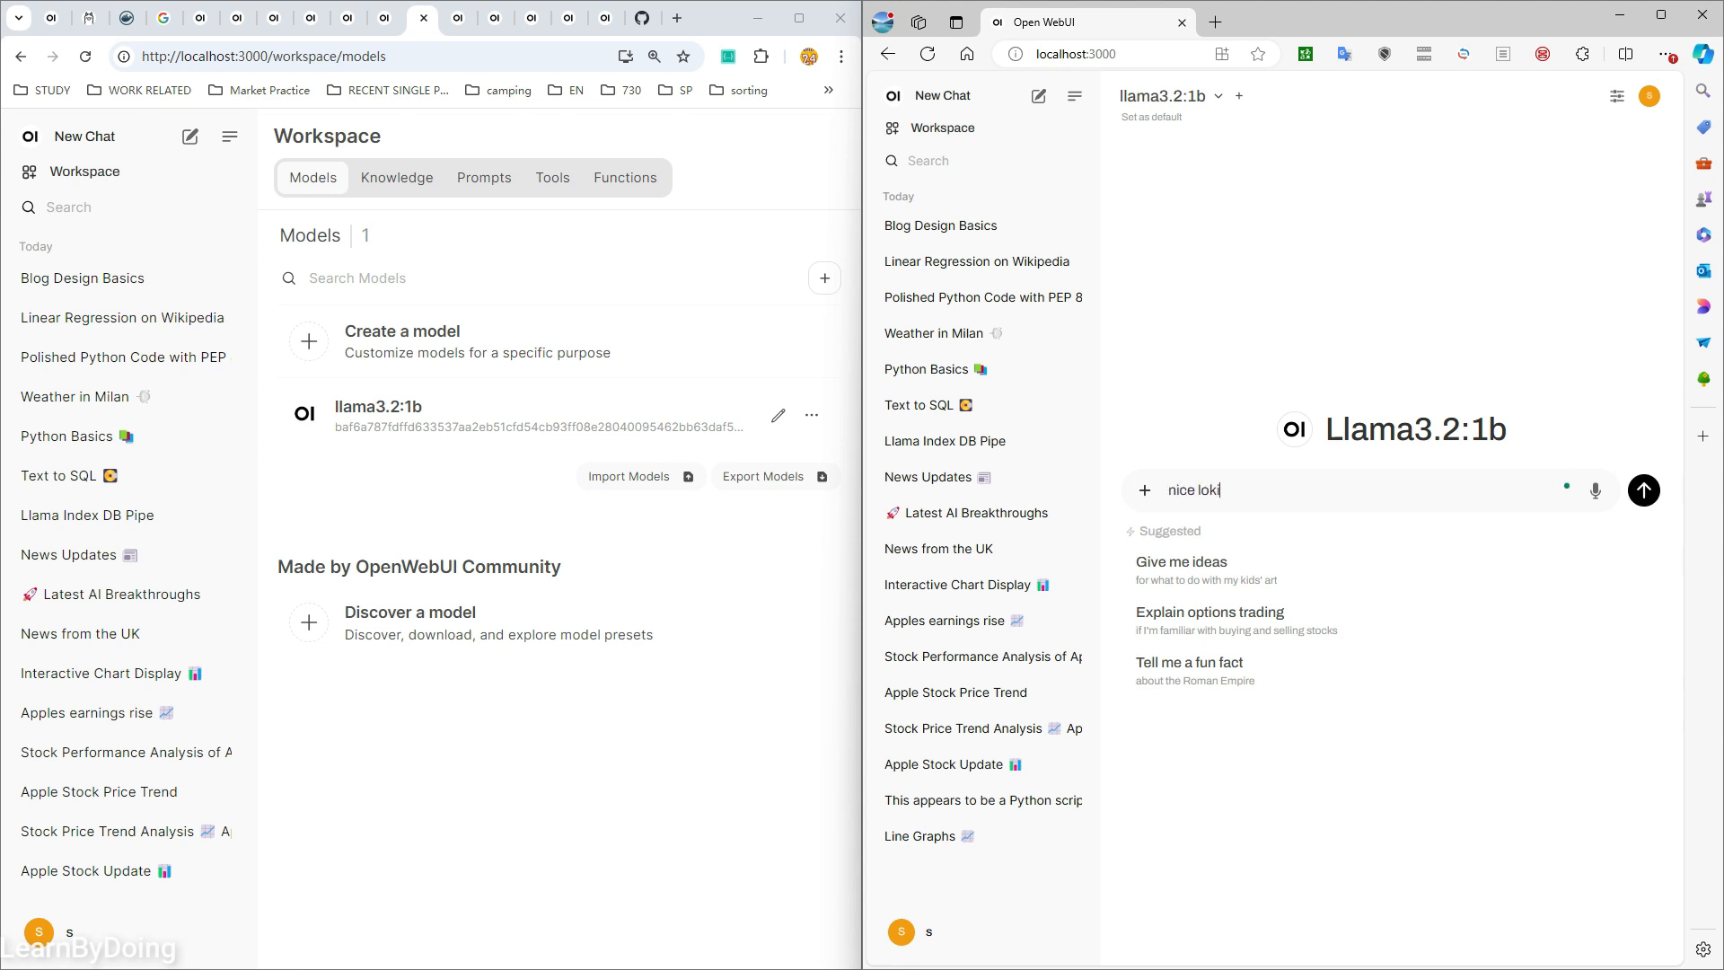
type("ce looking blog html page")
key("Return")
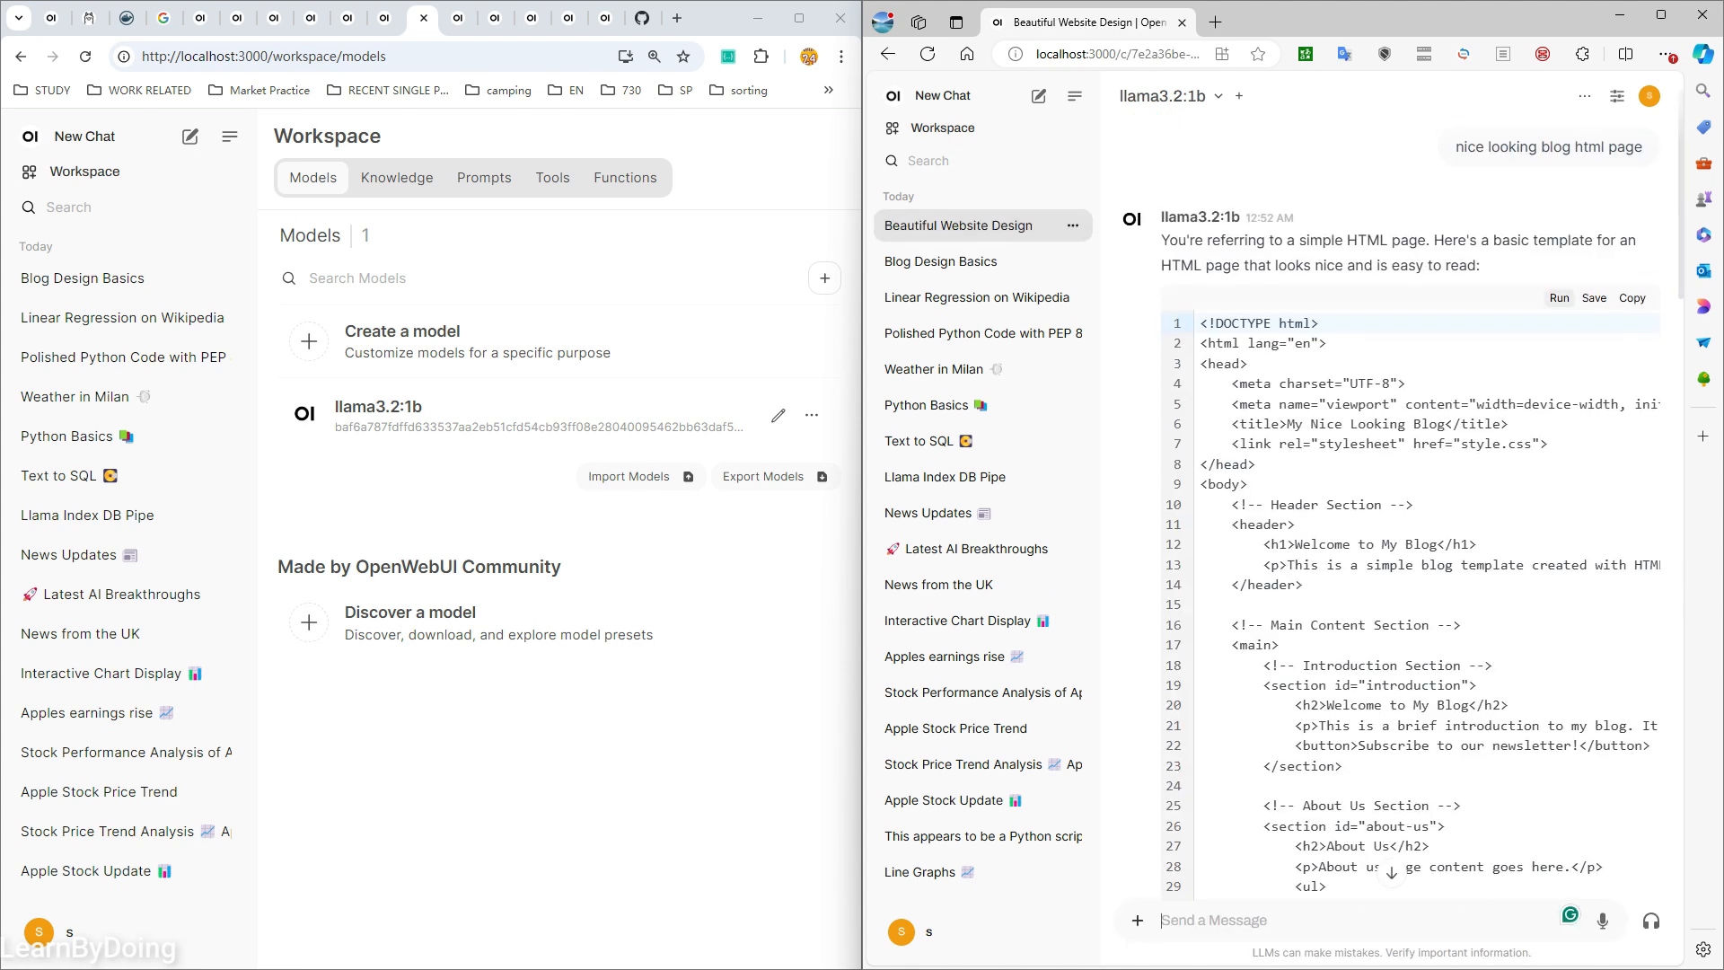
- Run the generated HTML code and look over its output and the style.css code below it
left_click(1560, 298)
scroll(1410, 503, "down", 13)
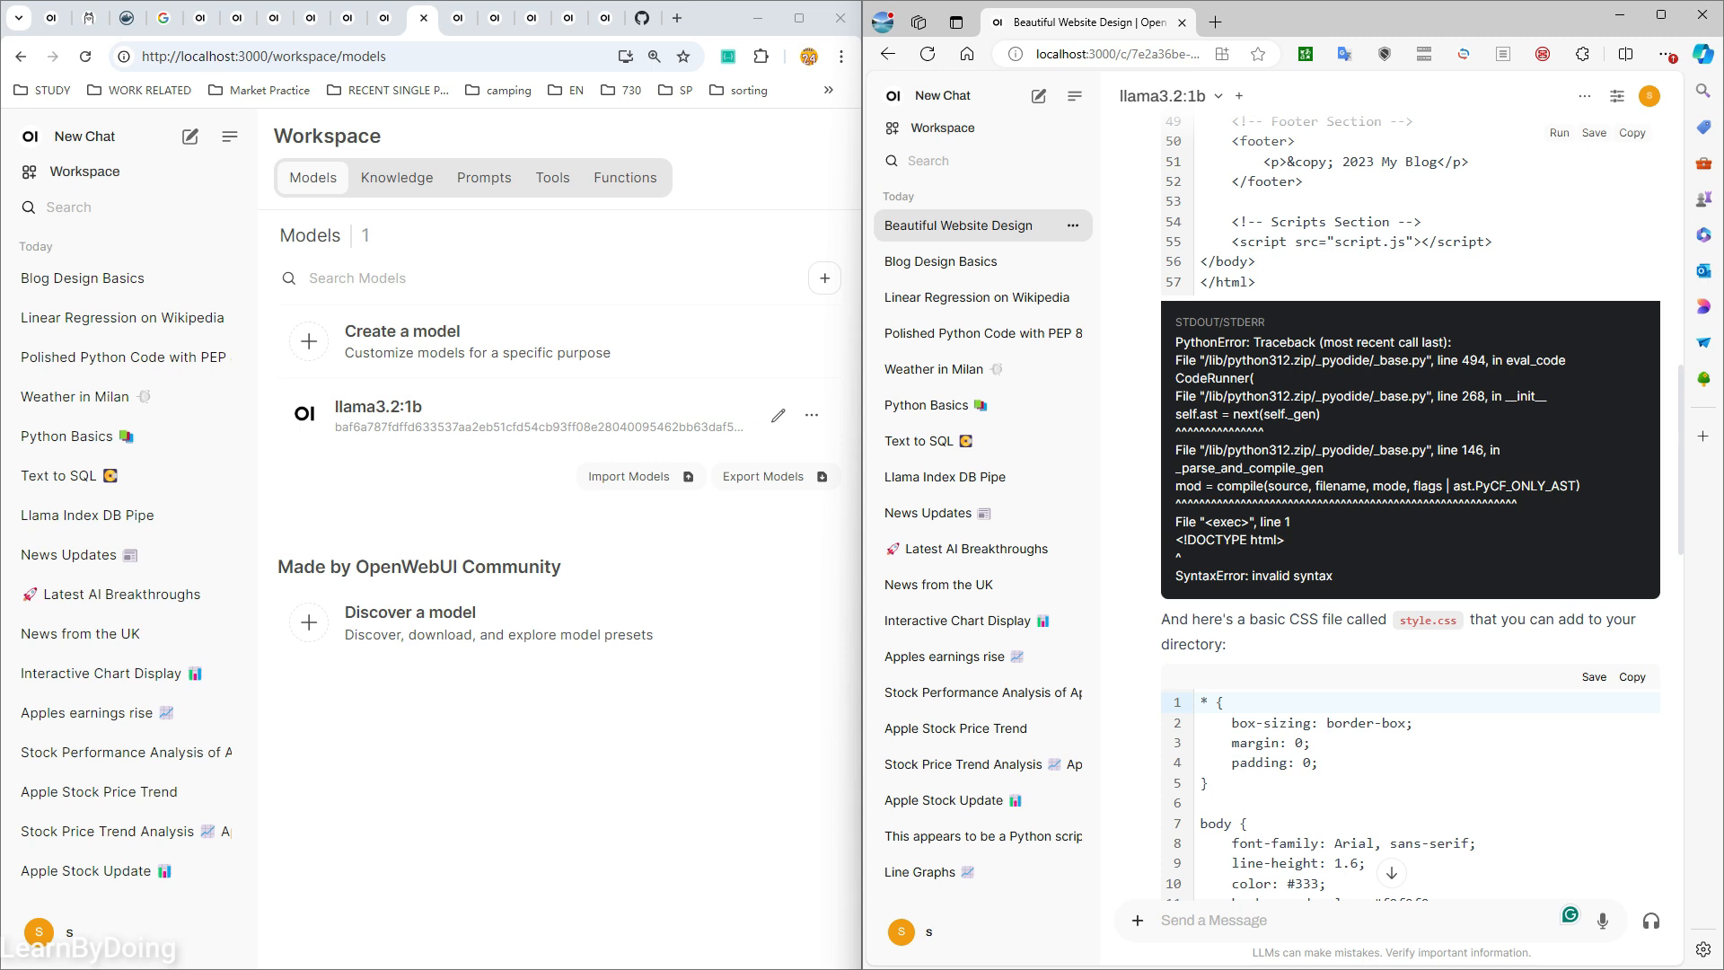
scroll(1410, 502, "down", 15)
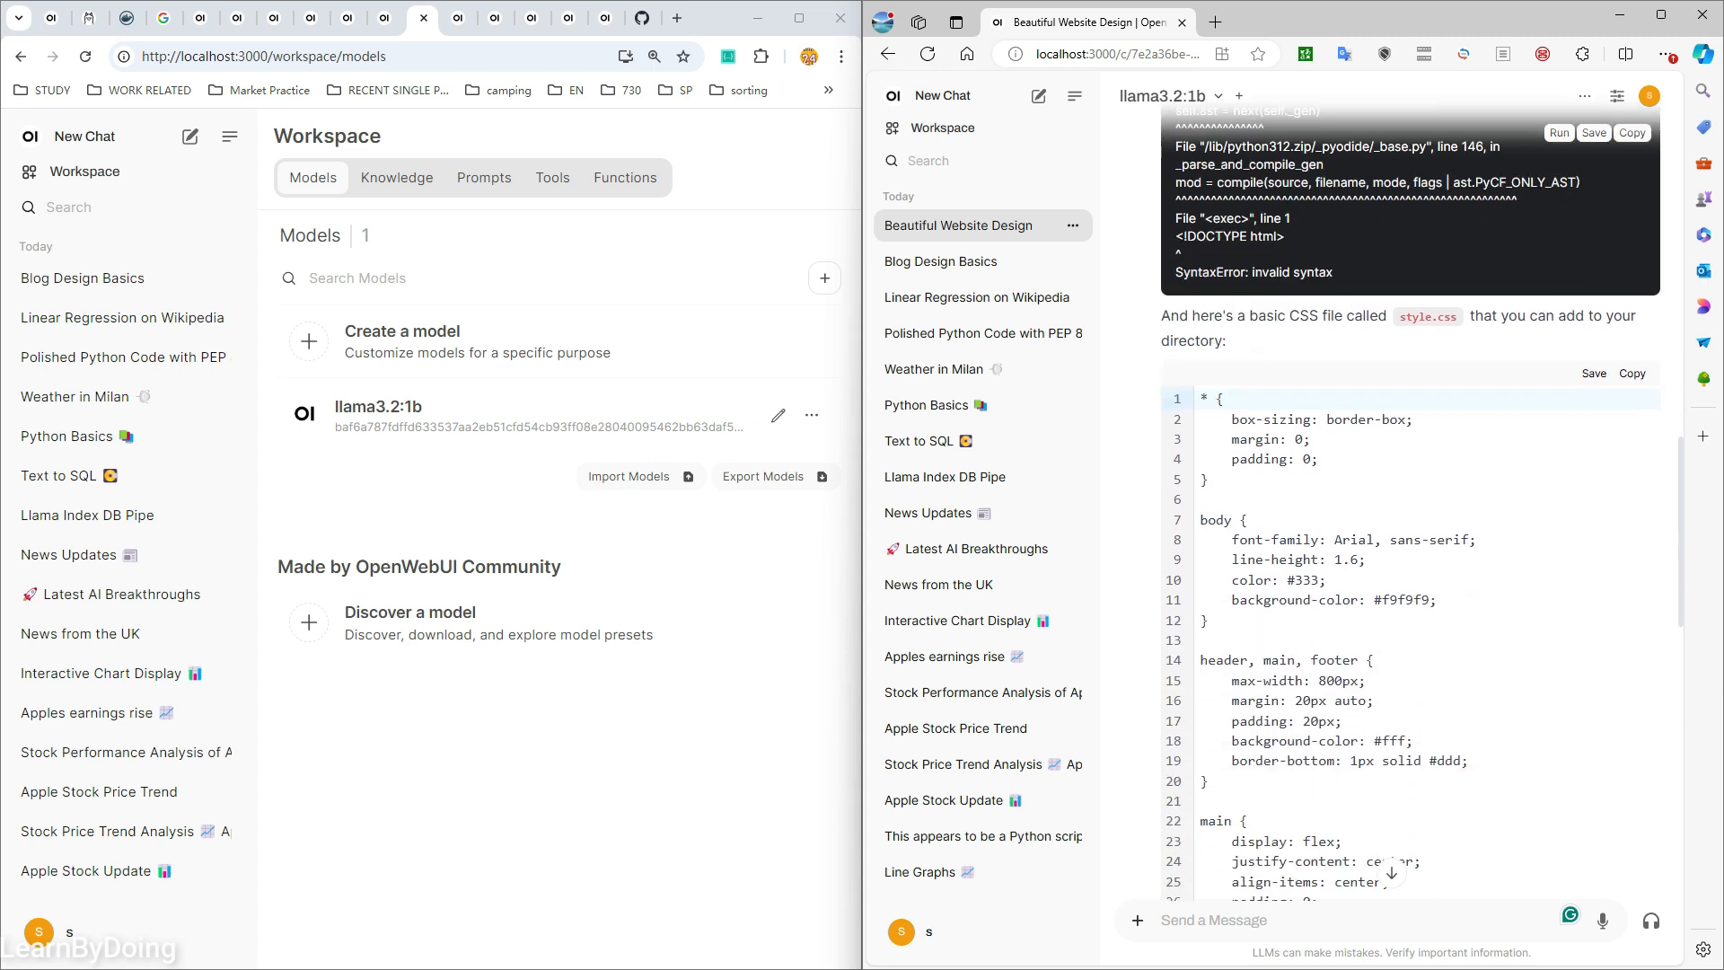
scroll(1389, 835, "up", 6)
scroll(1389, 835, "down", 6)
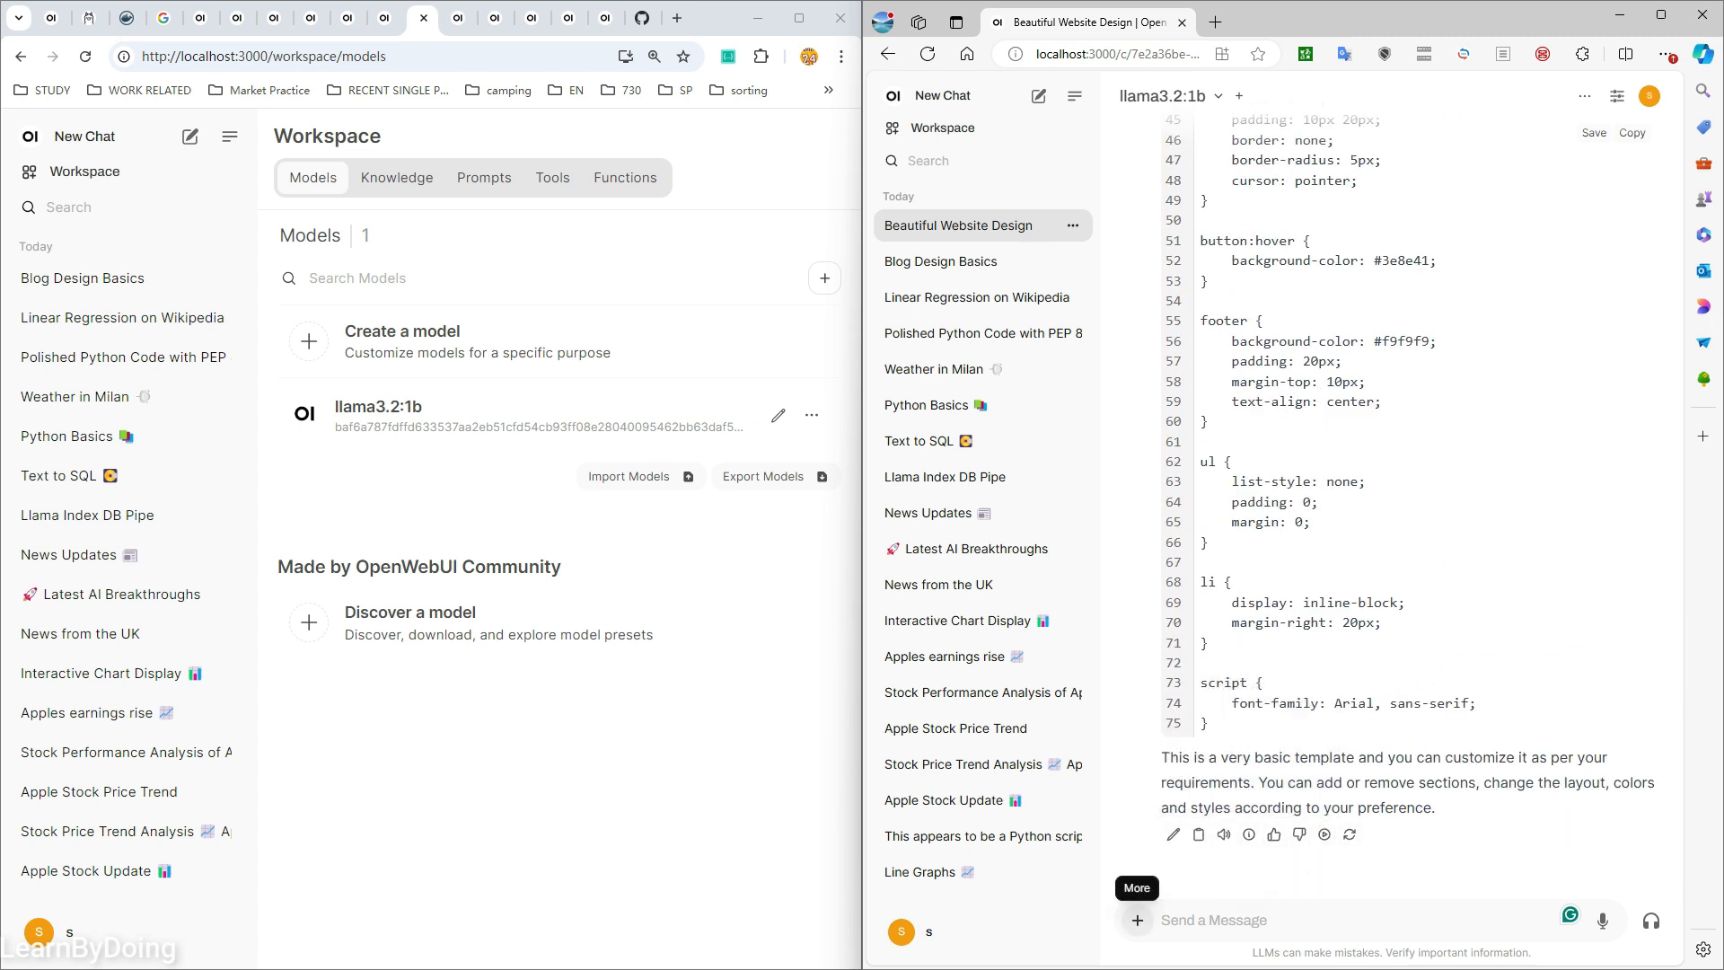
- View the artifacts of the Beautiful Website Design chat and close the artifacts view
left_click(1138, 920)
left_click(1401, 867)
scroll(1401, 575, "up", 3)
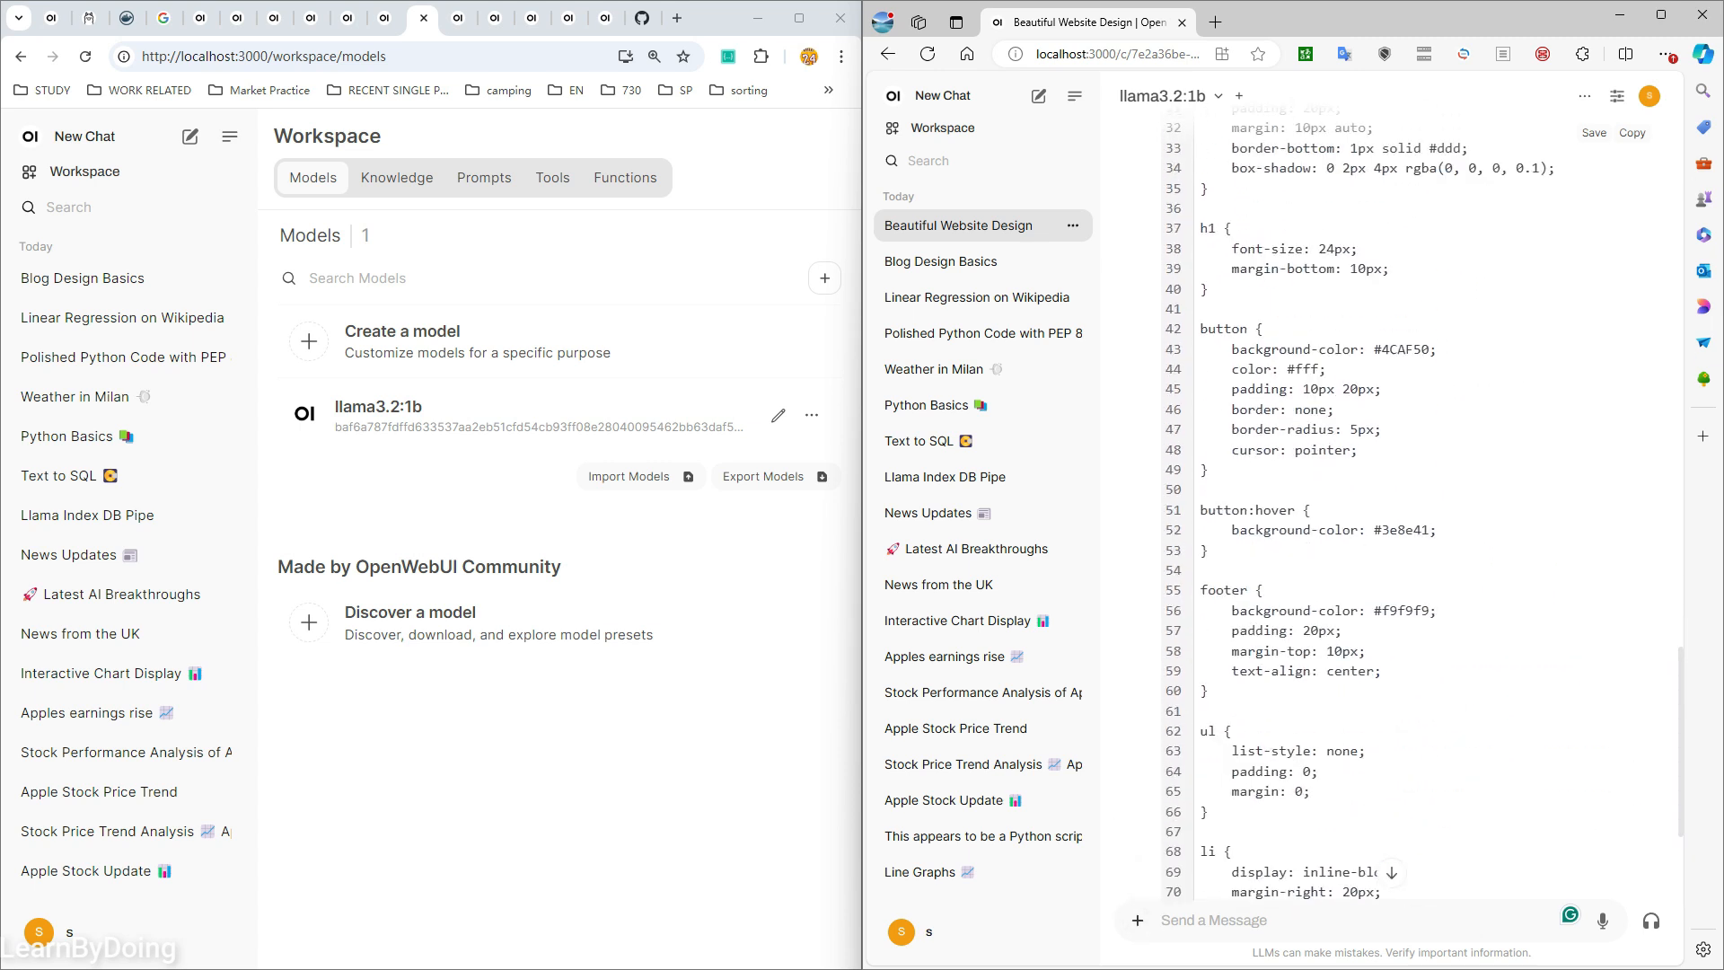
left_click(1585, 96)
left_click(1483, 175)
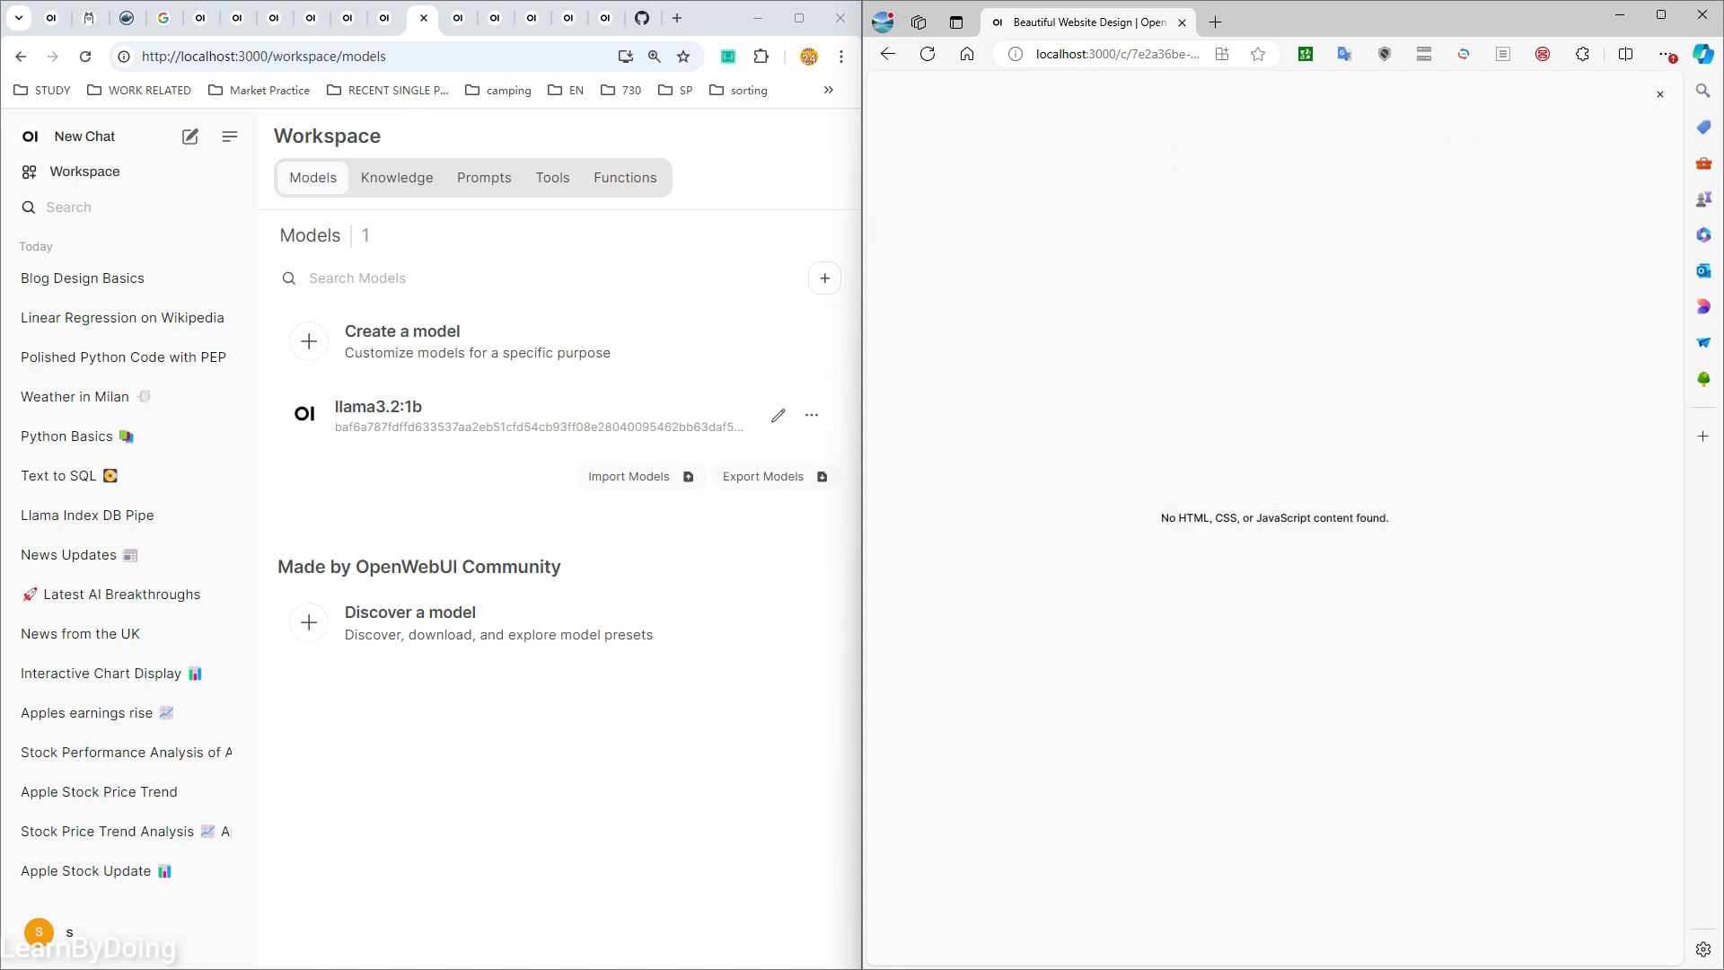
left_click(1660, 95)
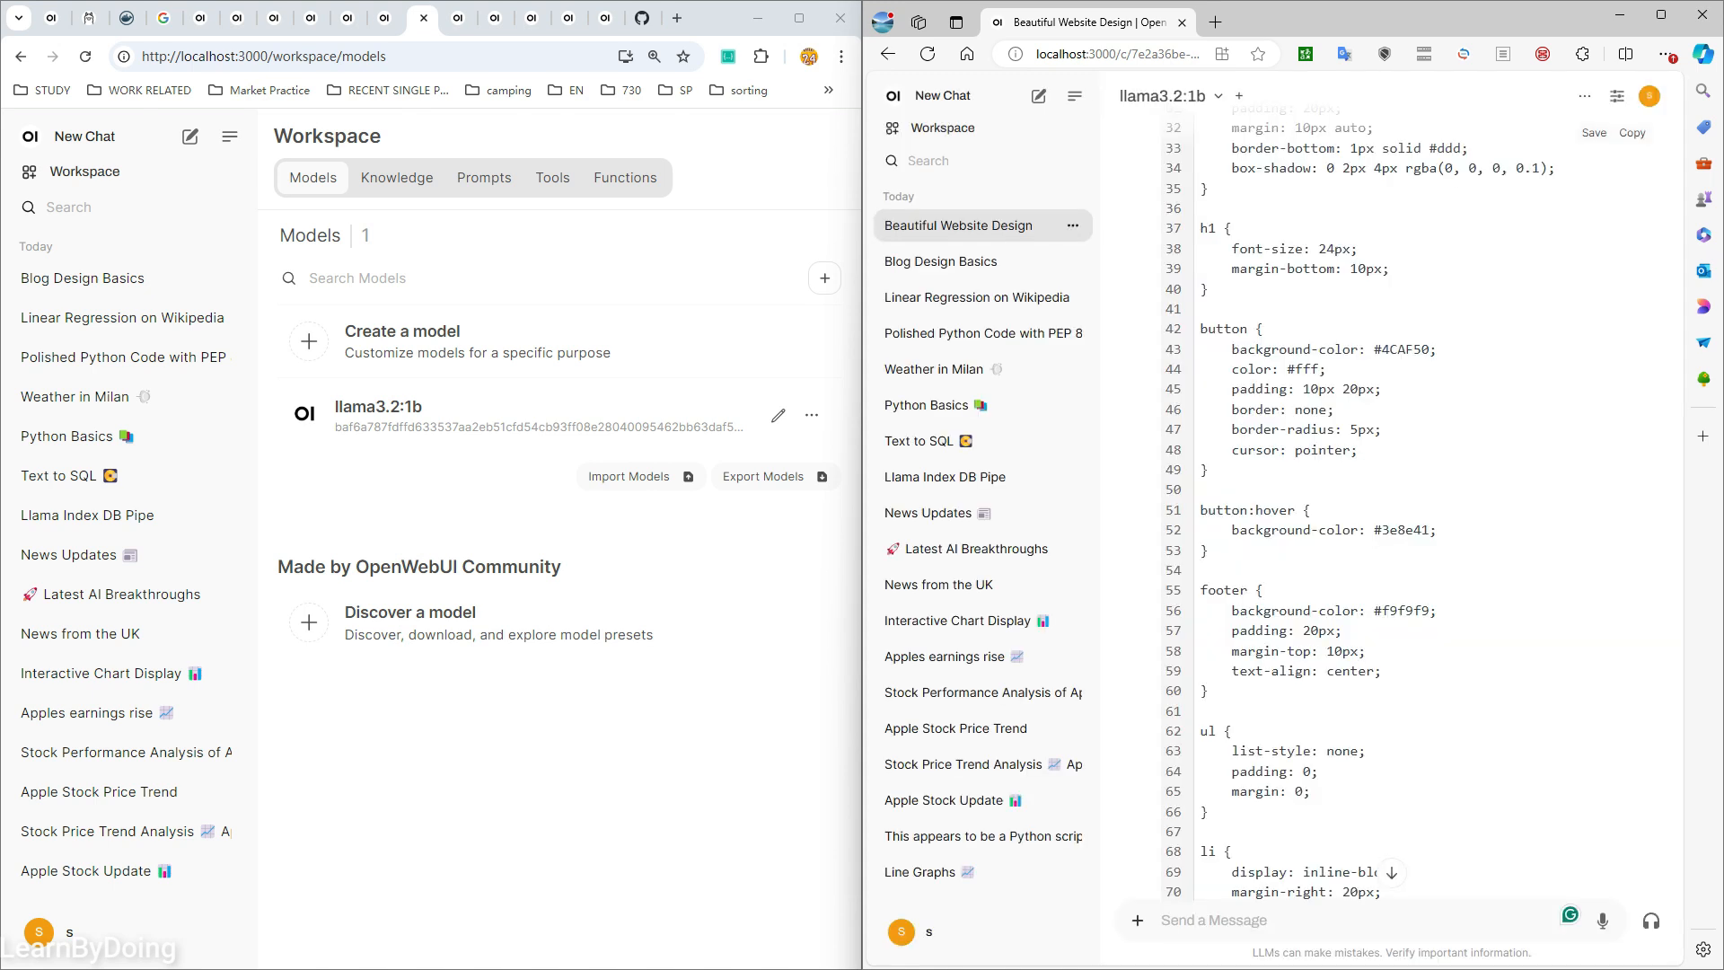
- Reload the workspace, check the Artifacts V2 function's code and reload the Beautiful Website Design chat
left_click(1617, 96)
left_click(1656, 138)
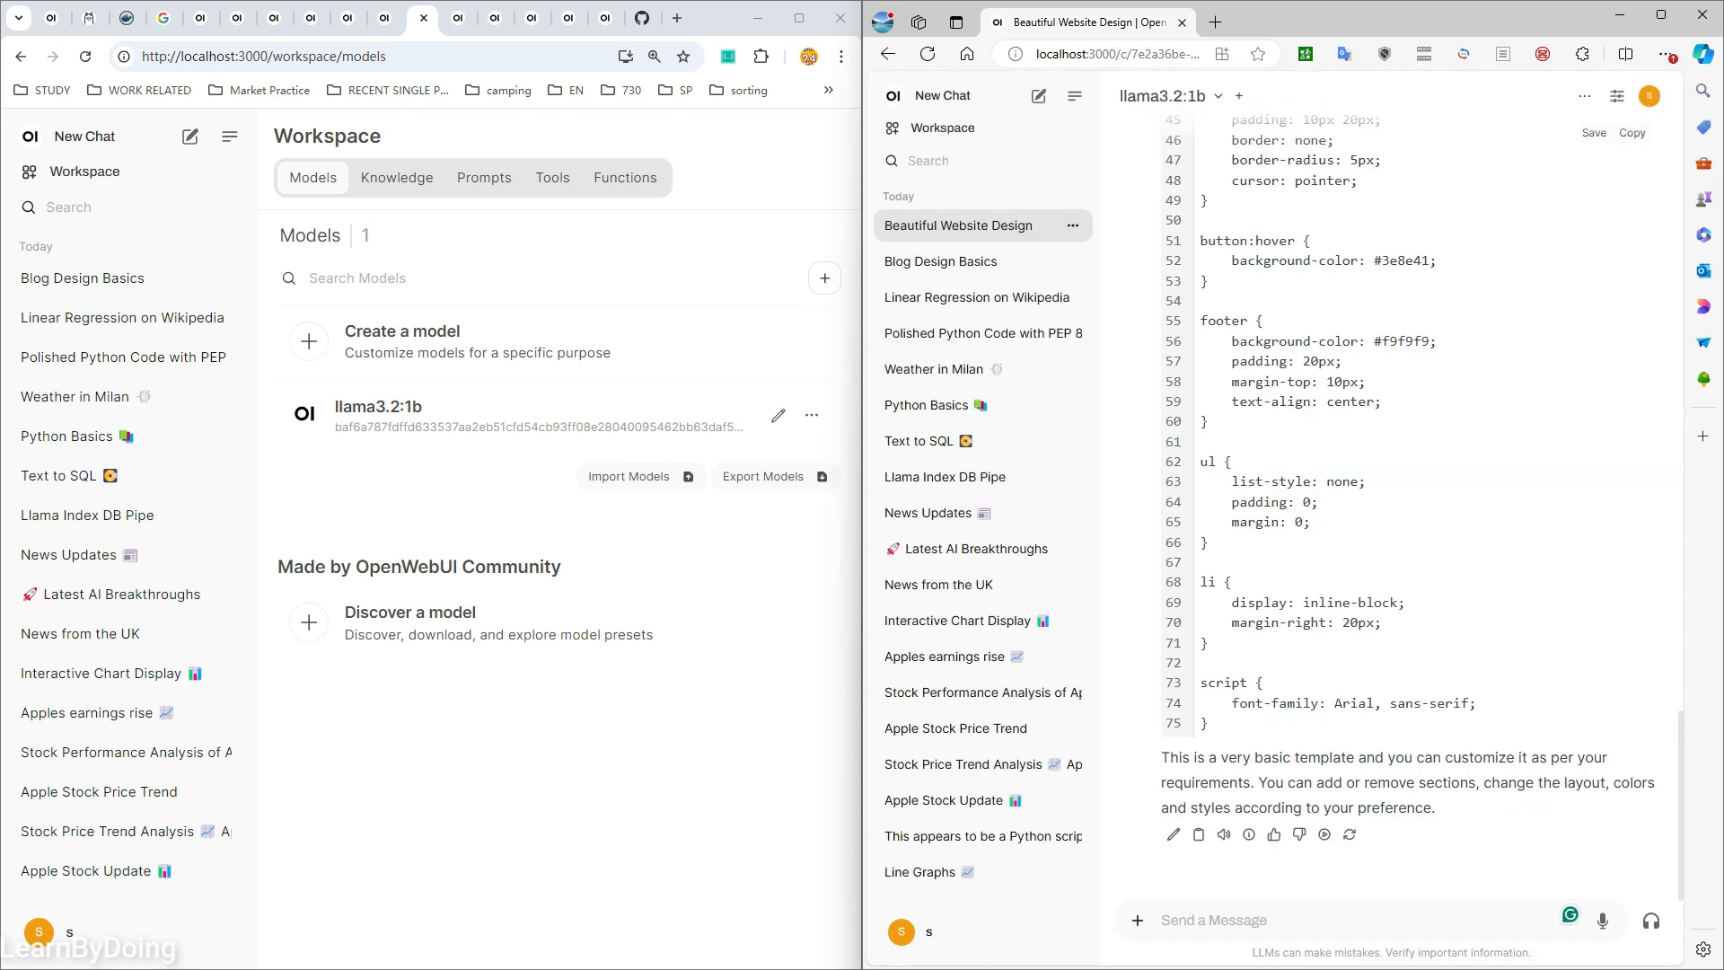
left_click(85, 56)
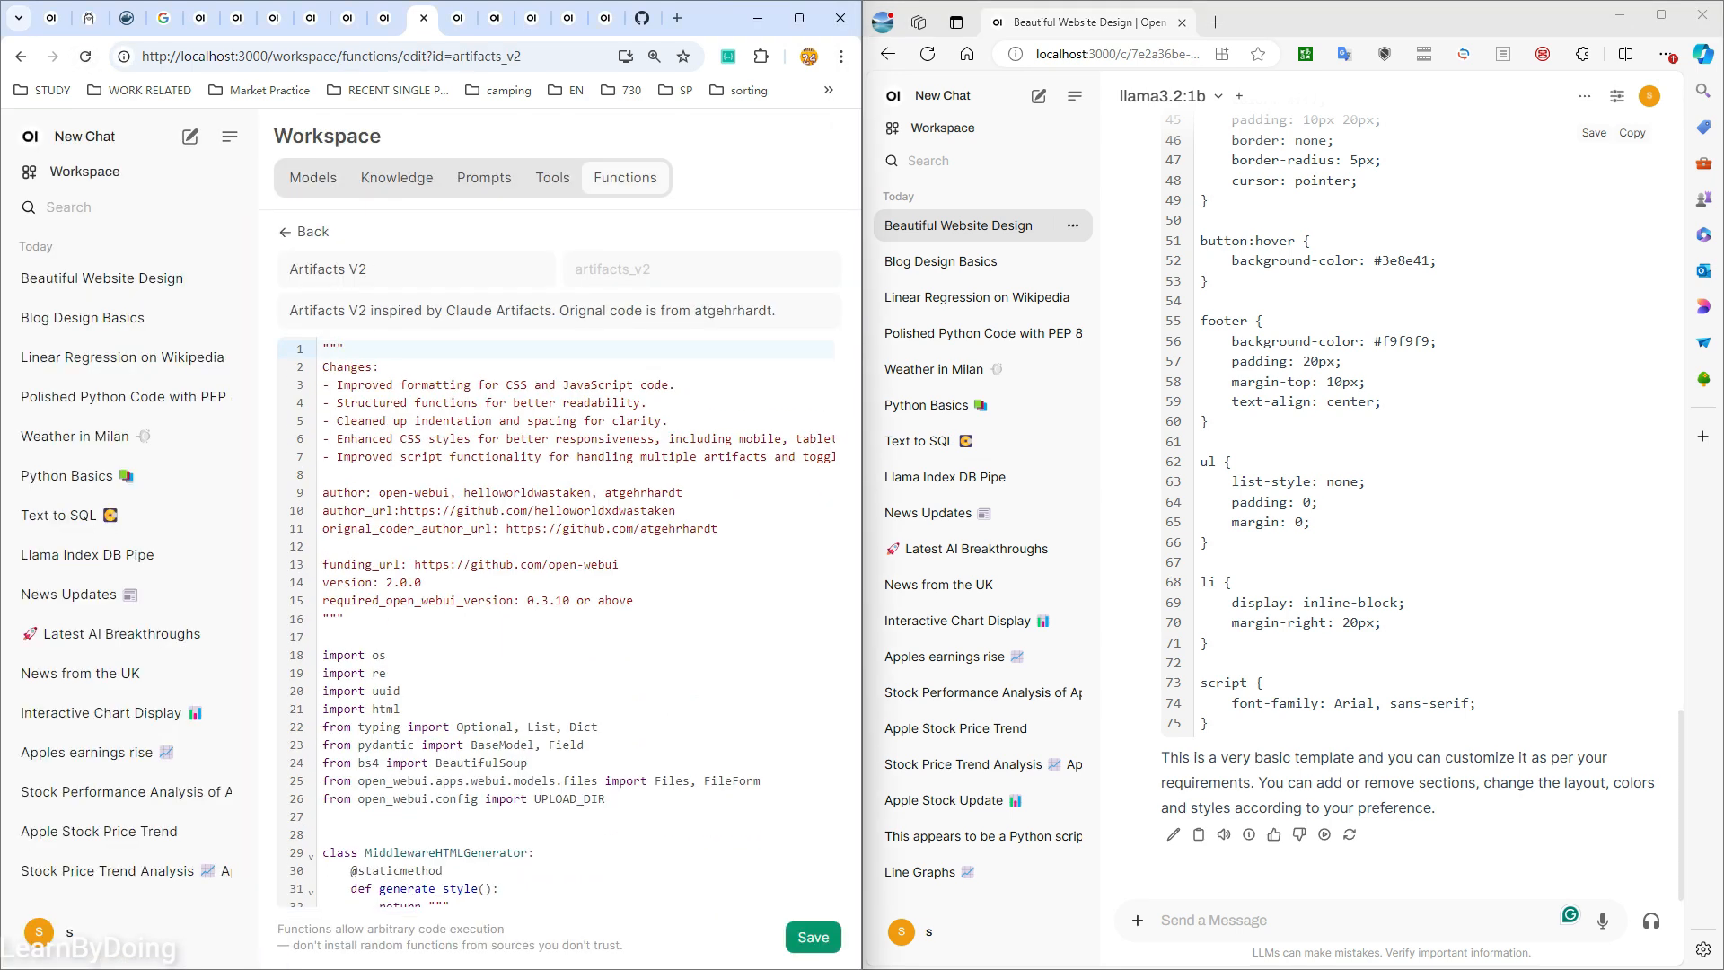
left_click(1472, 381)
key("F5")
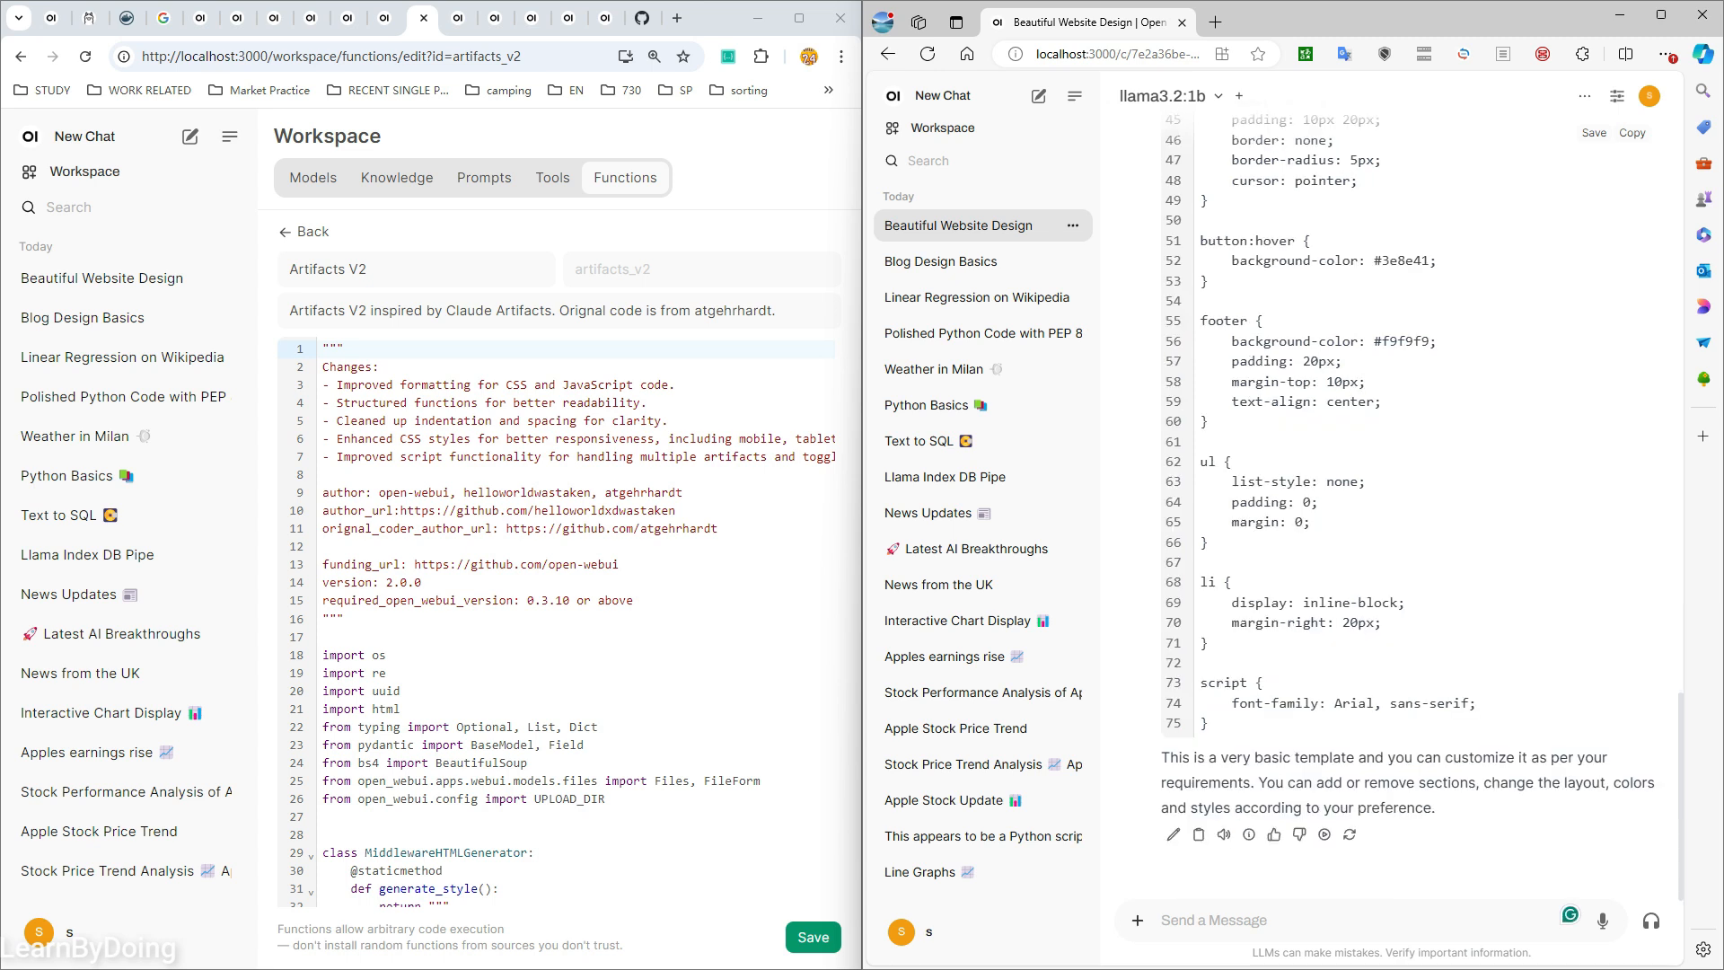
- Check the chat's controls and bring up its further options
scroll(1473, 381, "up", 3)
left_click(1618, 96)
left_click(1659, 96)
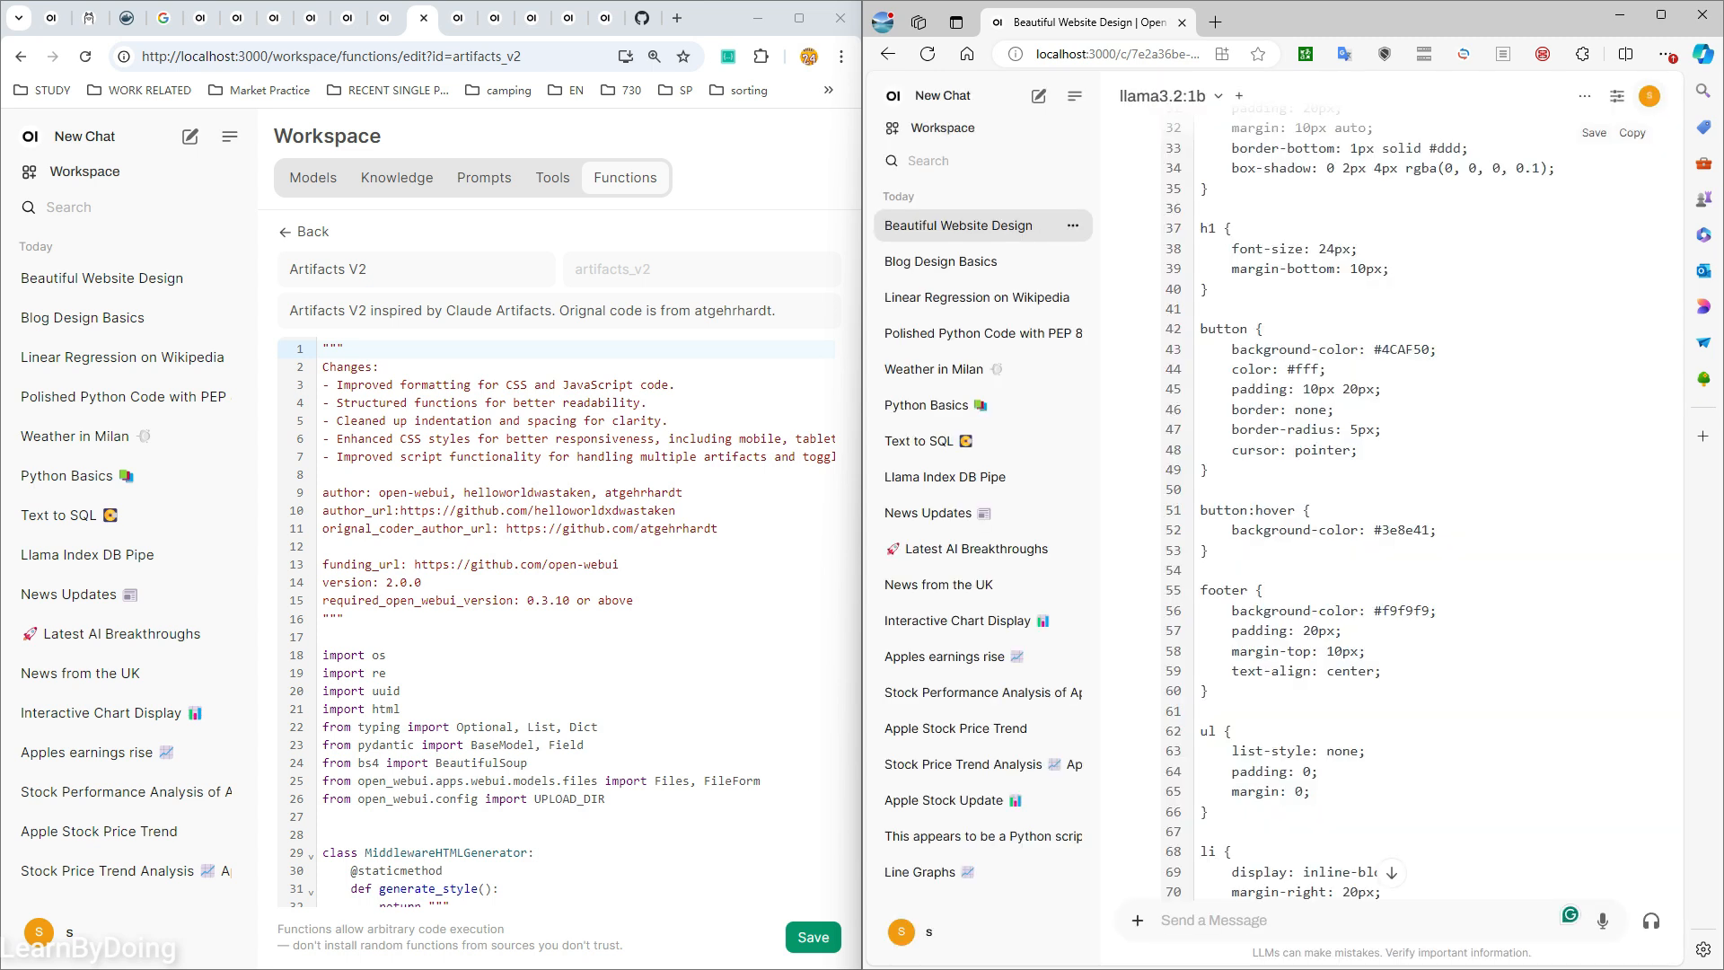
left_click(1618, 96)
left_click(1660, 96)
left_click(1585, 96)
- Turn on the Artifacts V2 function in the workspace and reload the chat
left_click(625, 178)
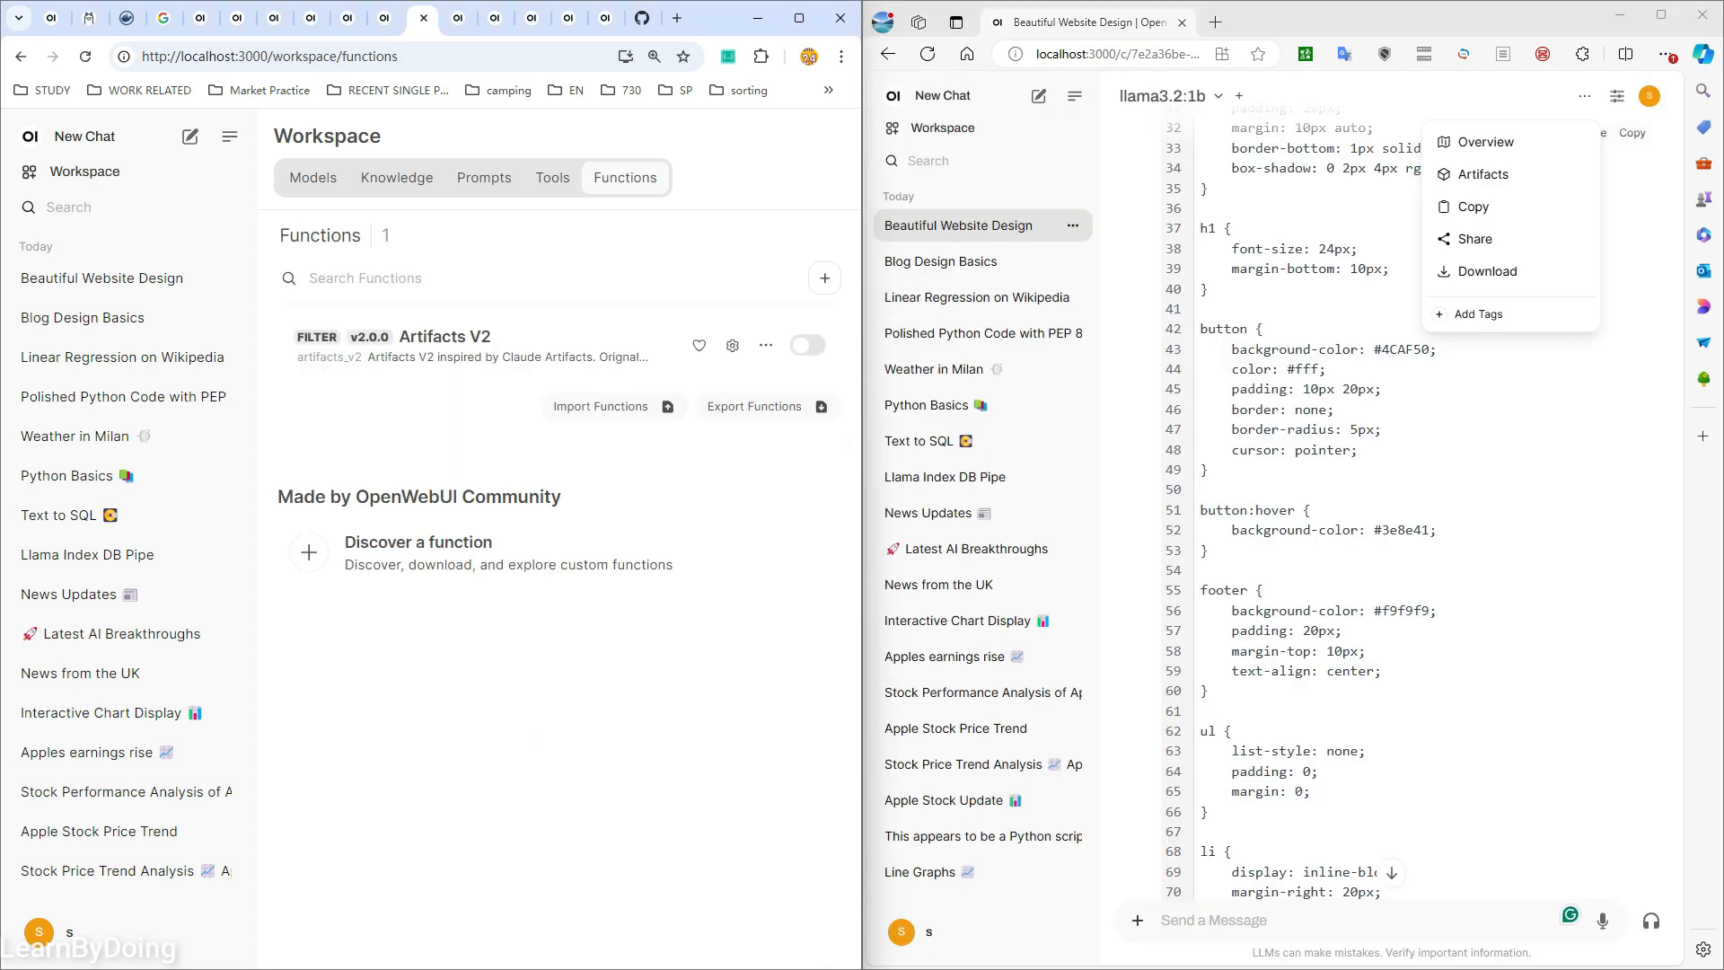
left_click(808, 346)
left_click(928, 54)
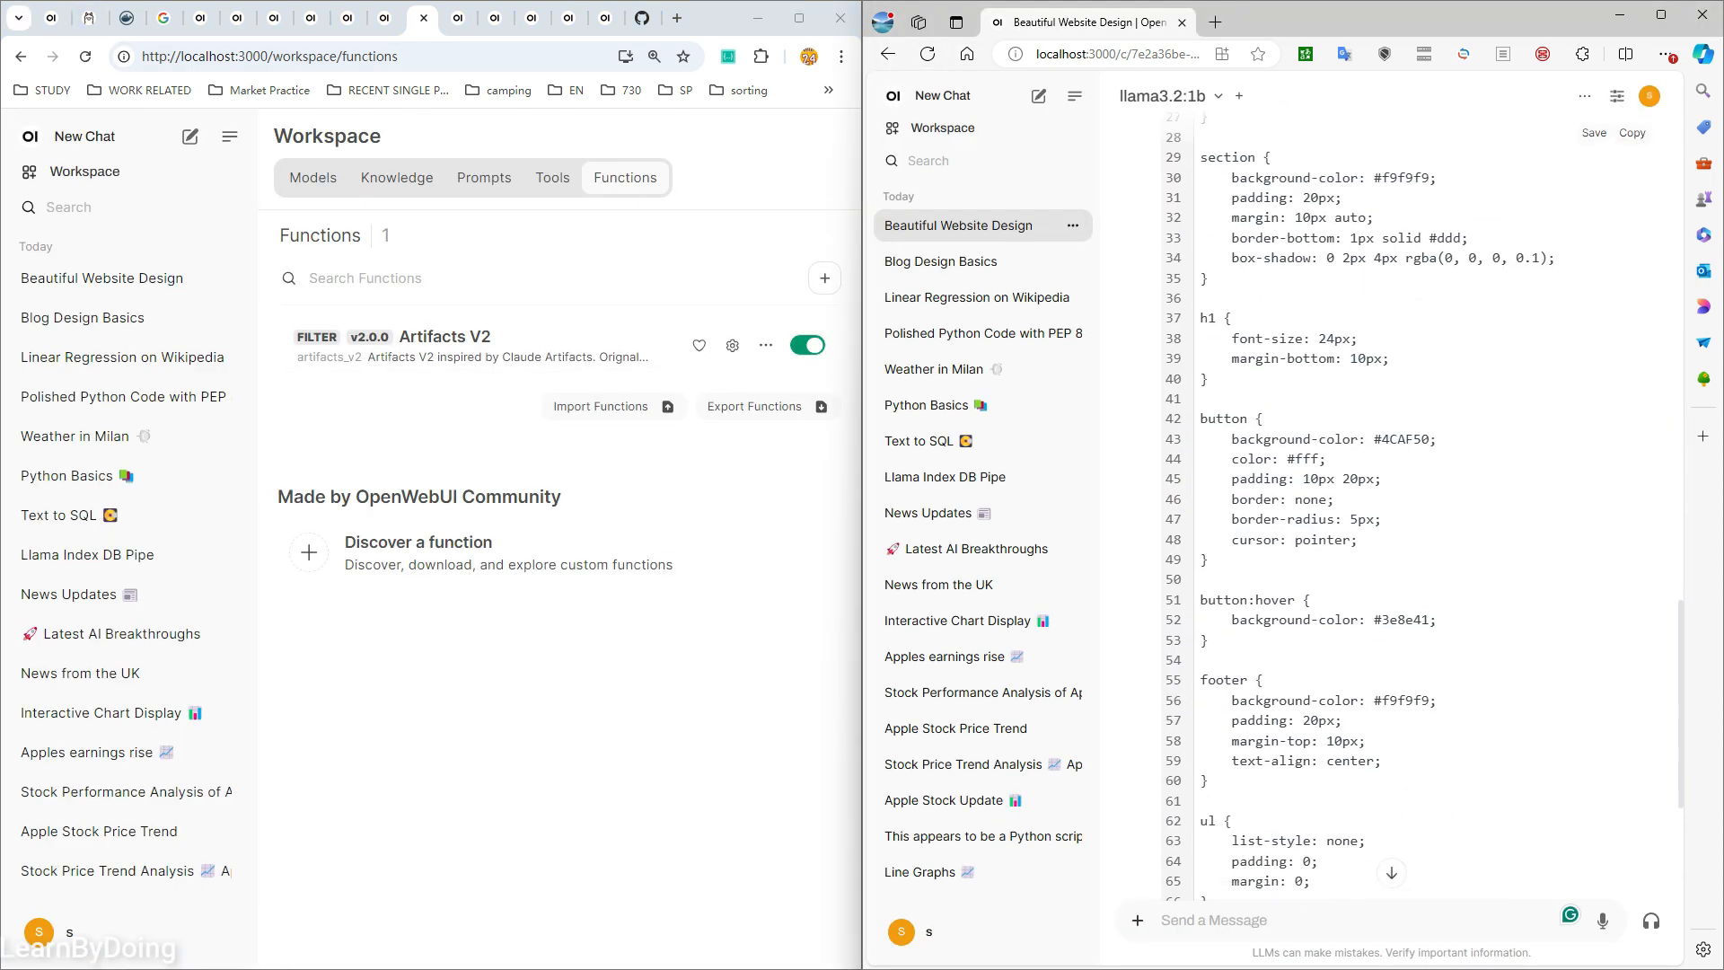
- View the artifacts of the Beautiful Website Design chat again and reload the page
left_click(1585, 97)
left_click(1483, 173)
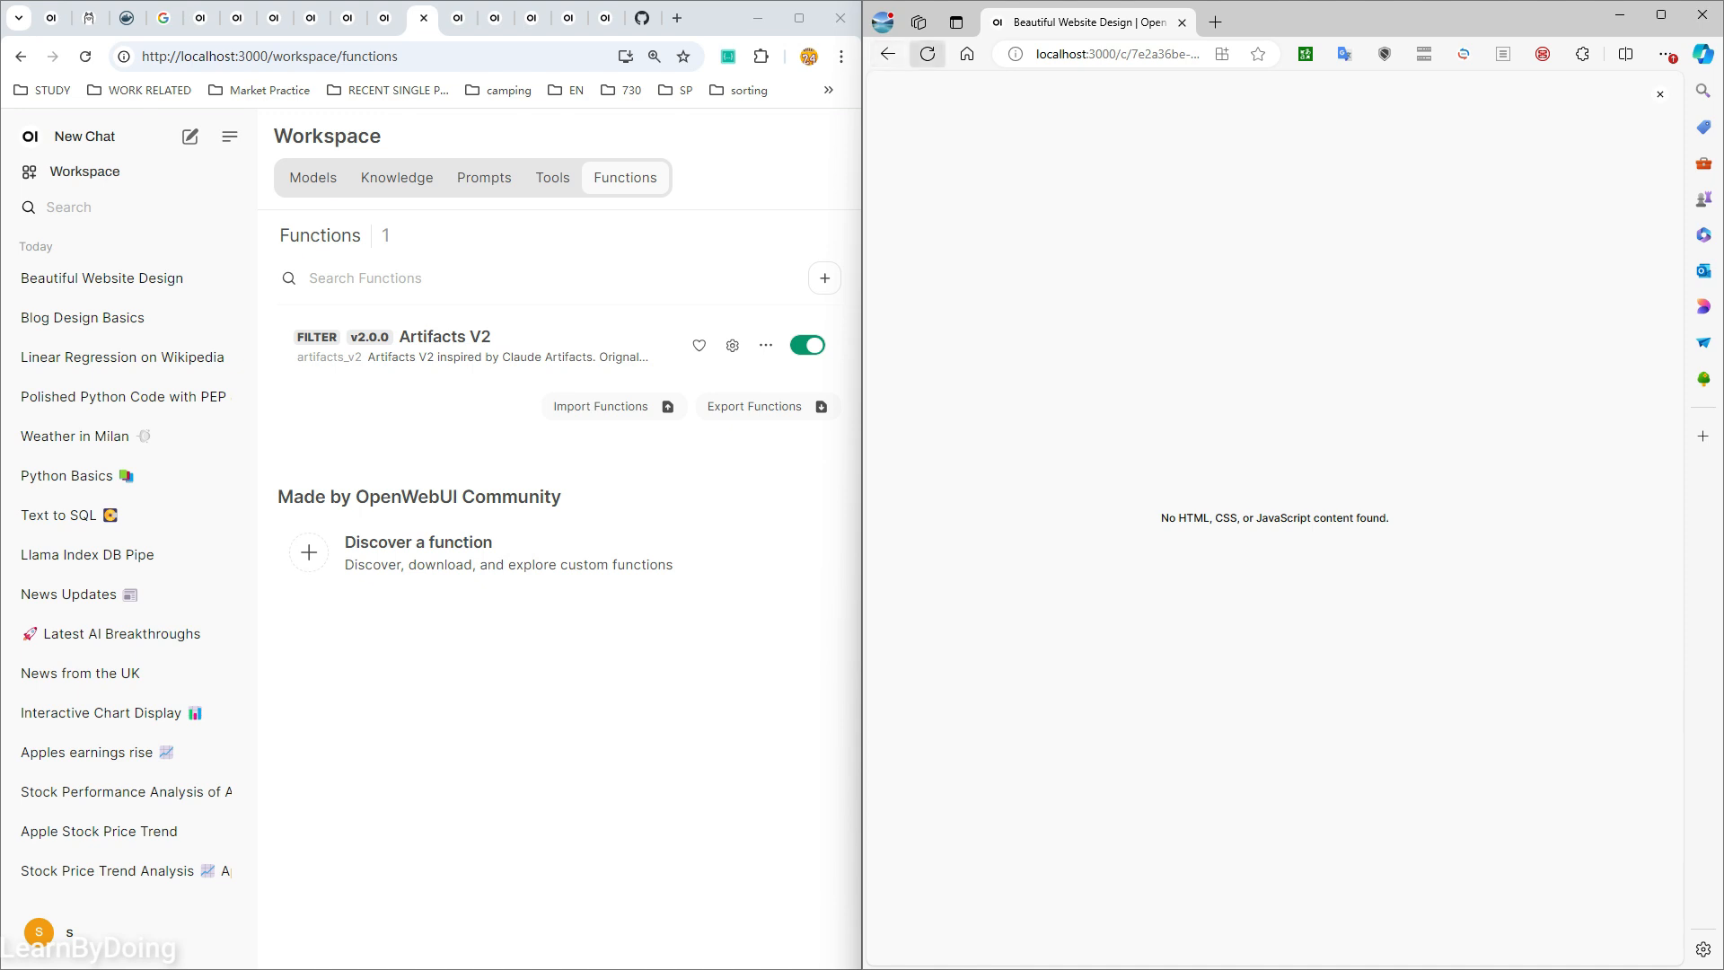
left_click(928, 54)
- Start a new chat with llama3.2:1b and send the prompt "sample html"
left_click(942, 96)
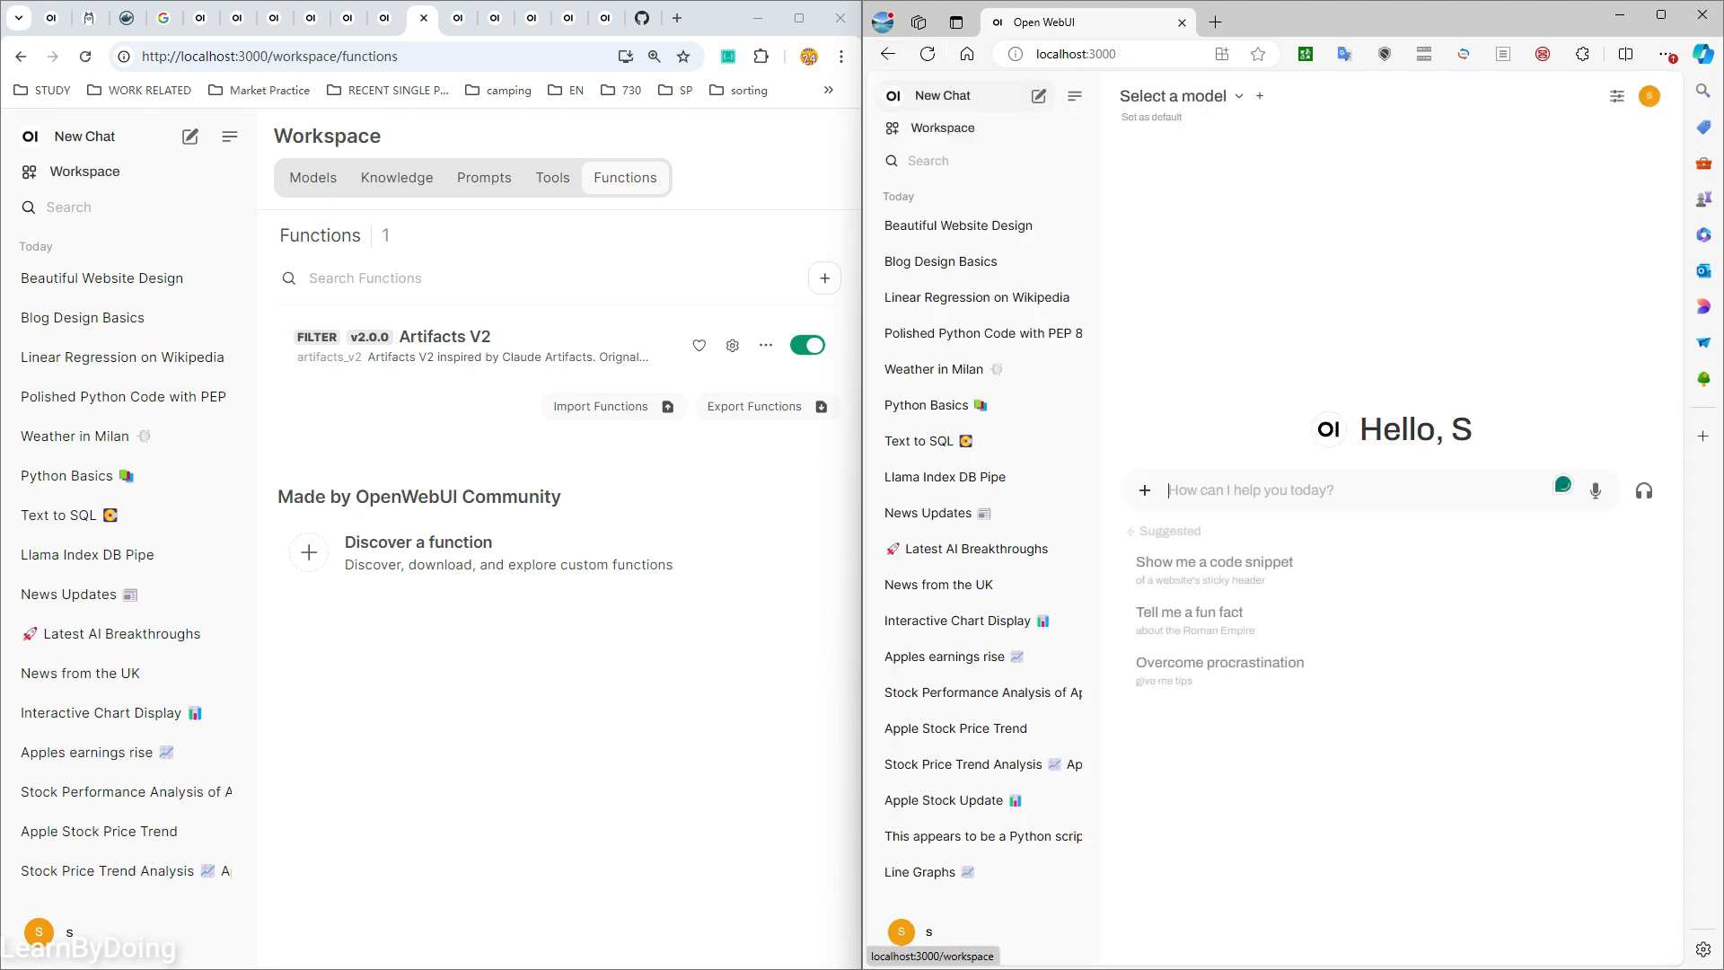
left_click(1180, 96)
left_click(1203, 177)
type("sampe")
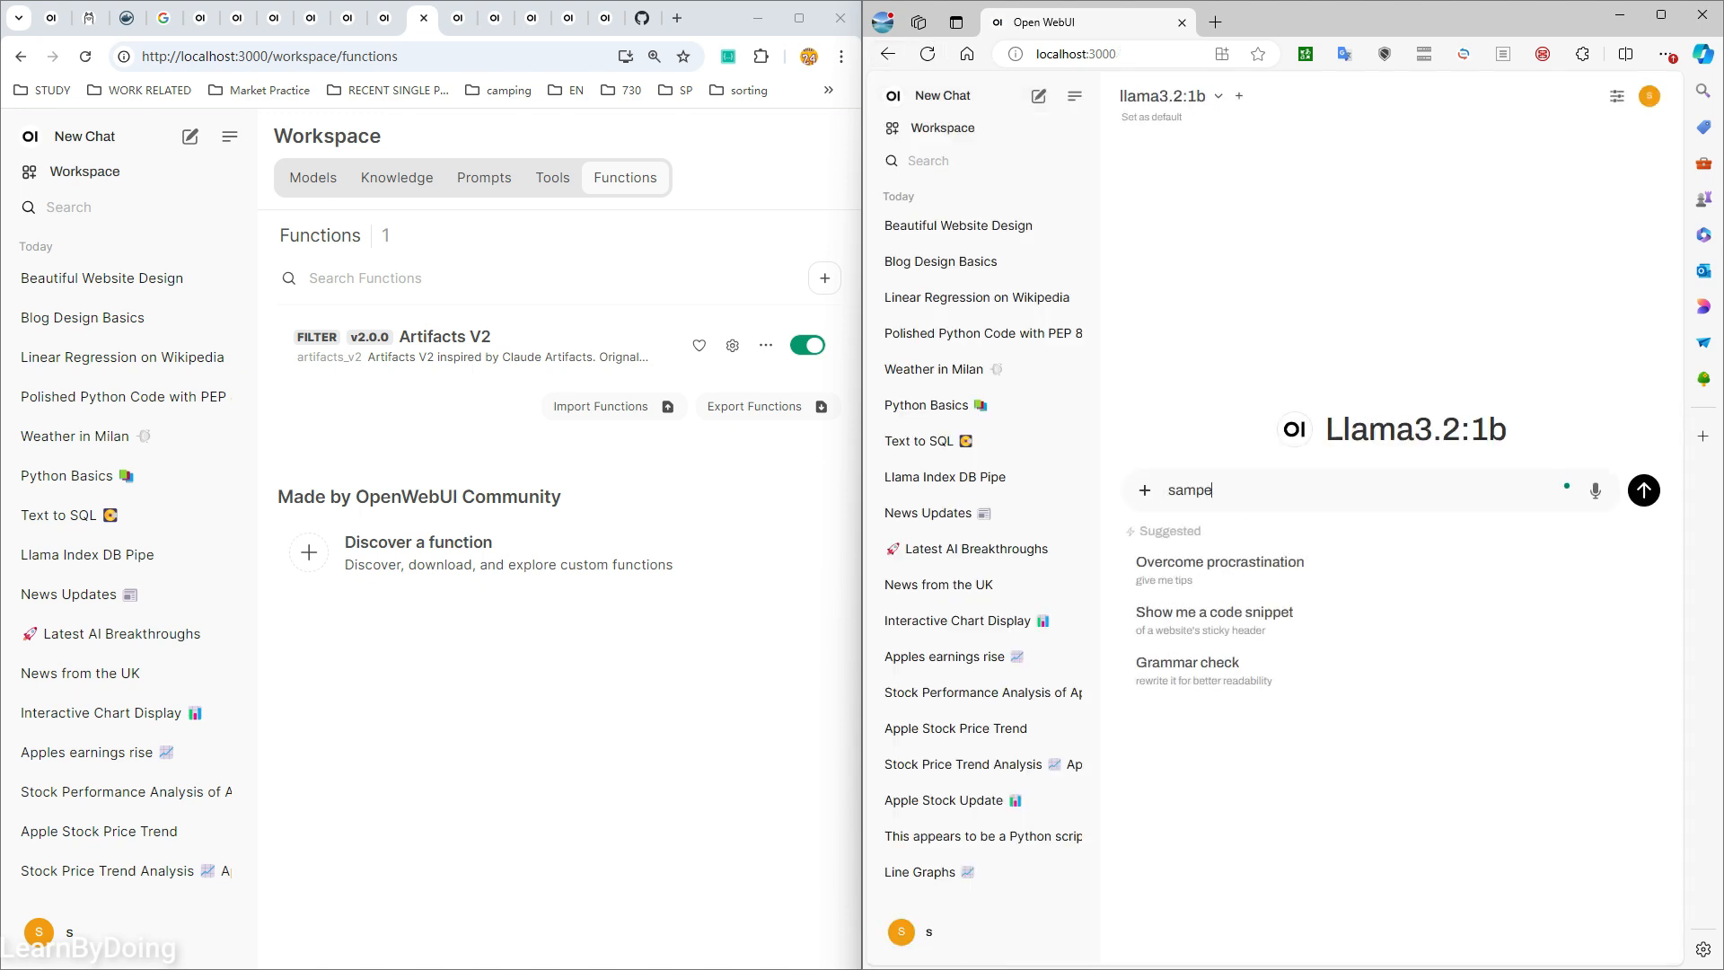
type("ple html")
key("Return")
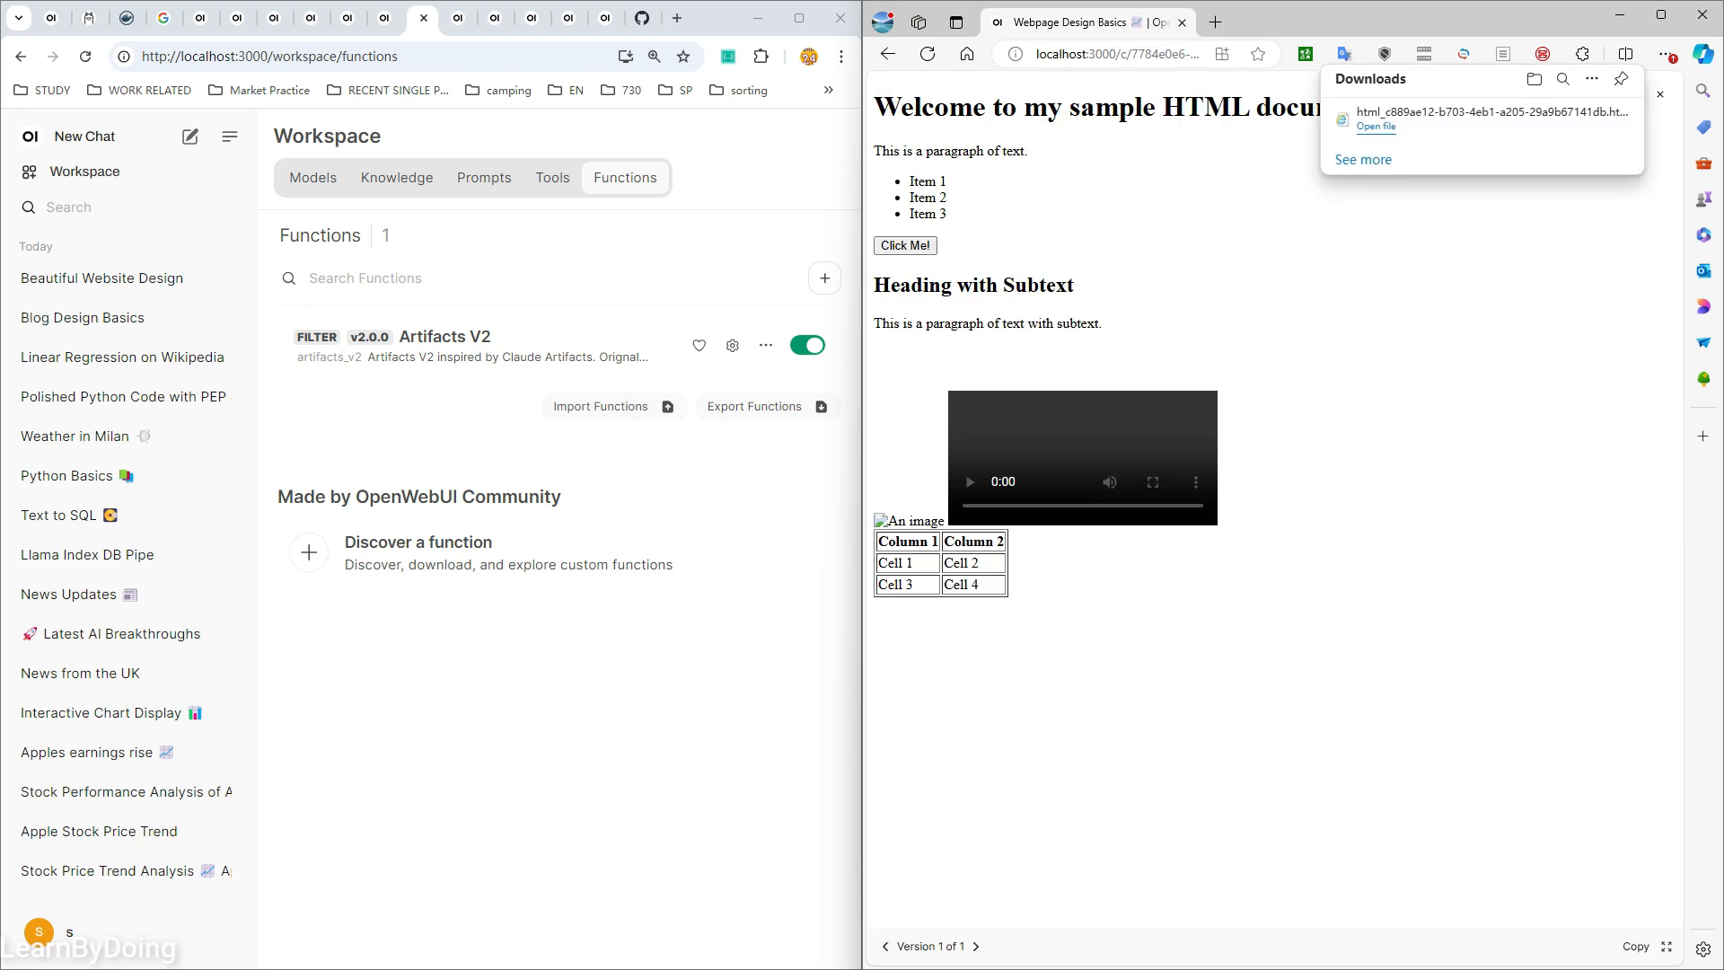
- Look over the reply behind the sample page's artifacts view and go back to the Beautiful Website Design chat
left_click(1661, 94)
scroll(1392, 512, "up", 6)
scroll(1391, 512, "down", 6)
scroll(1409, 503, "up", 10)
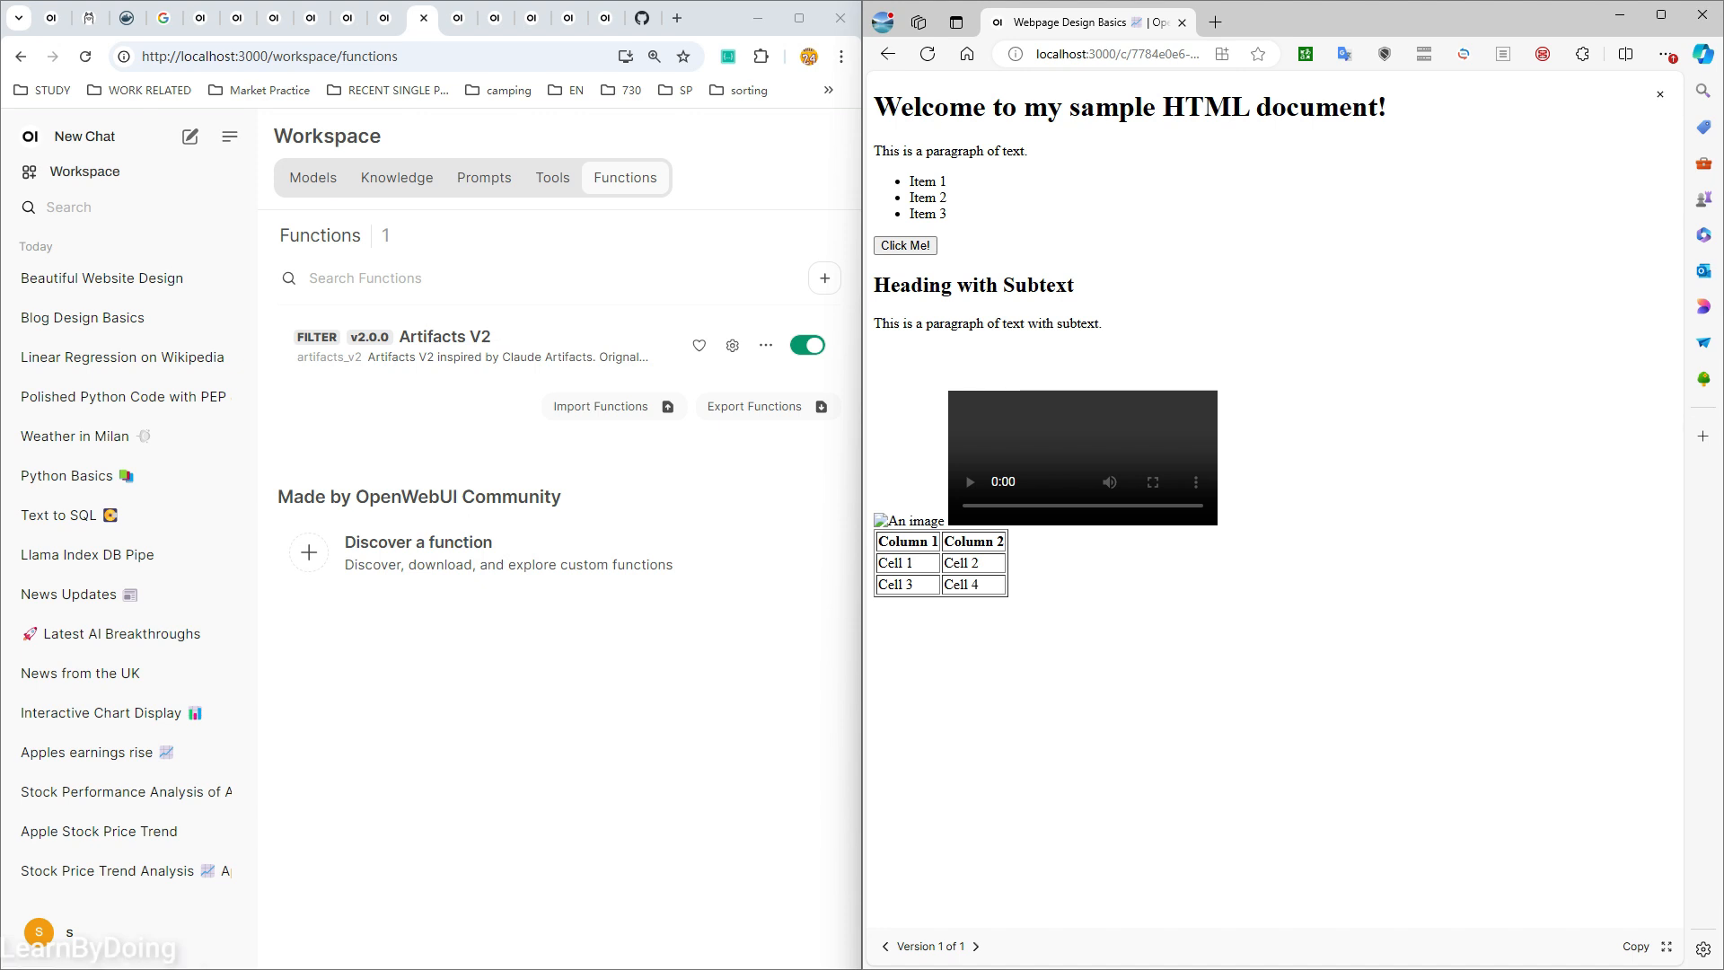
left_click(887, 54)
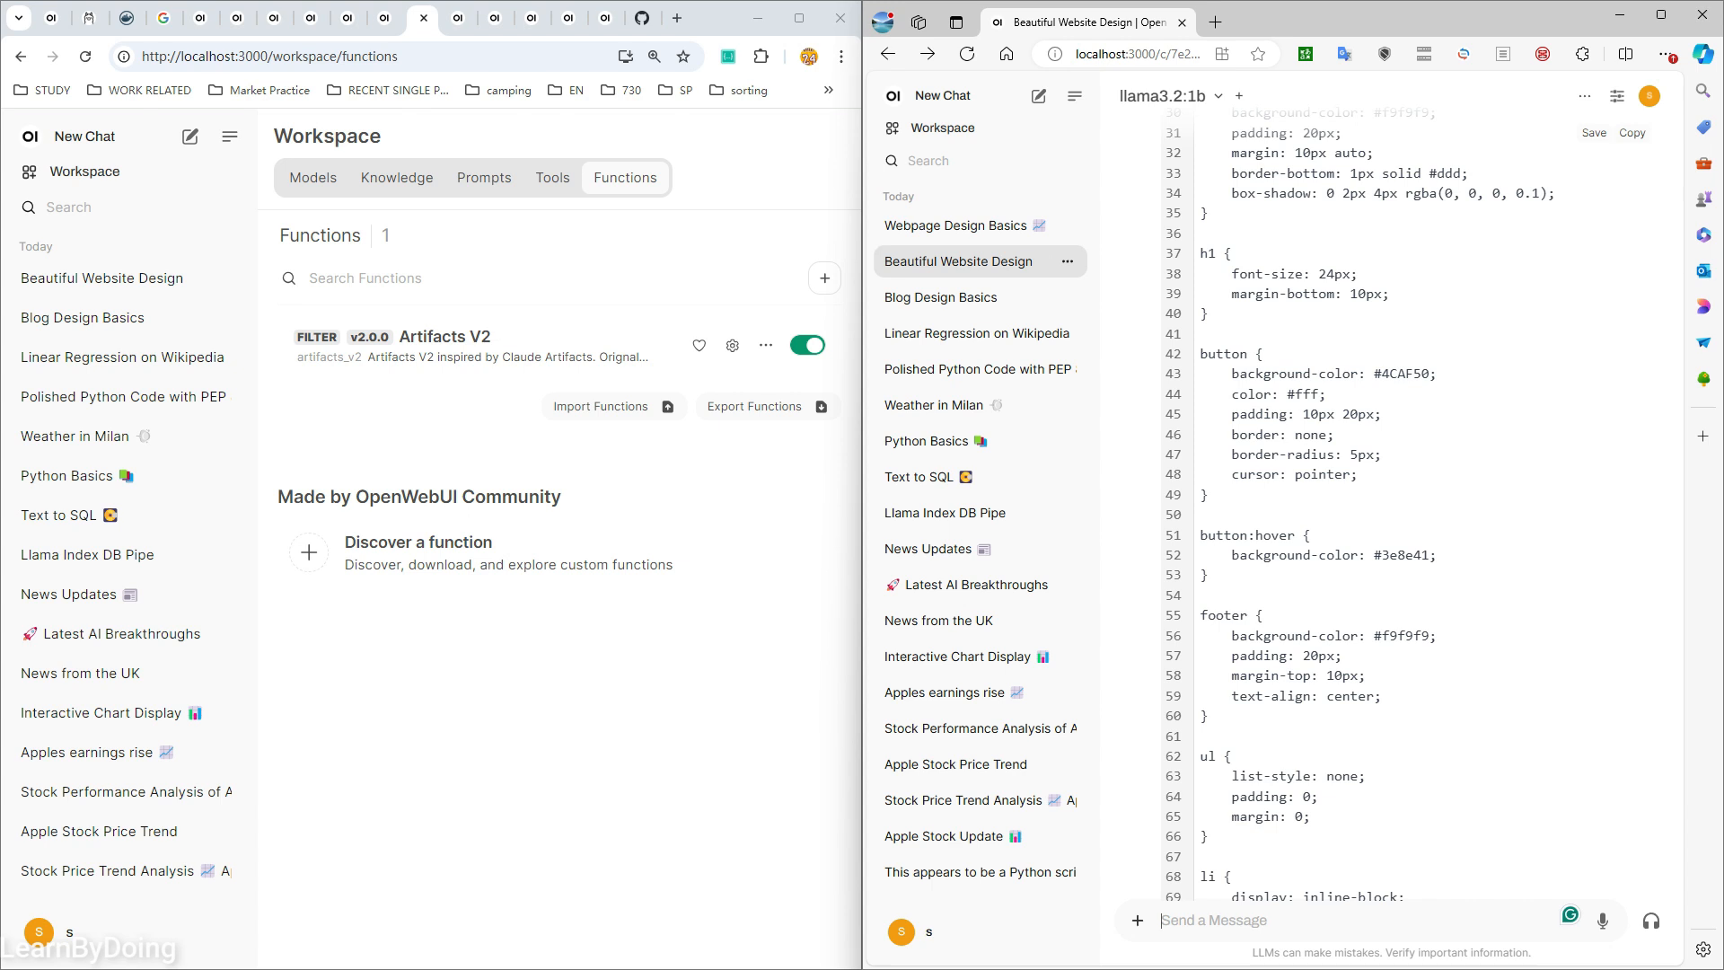
- Start a new chat with llama3.2:1b and send "html to show the whole process of transformer dynamically"
left_click(943, 95)
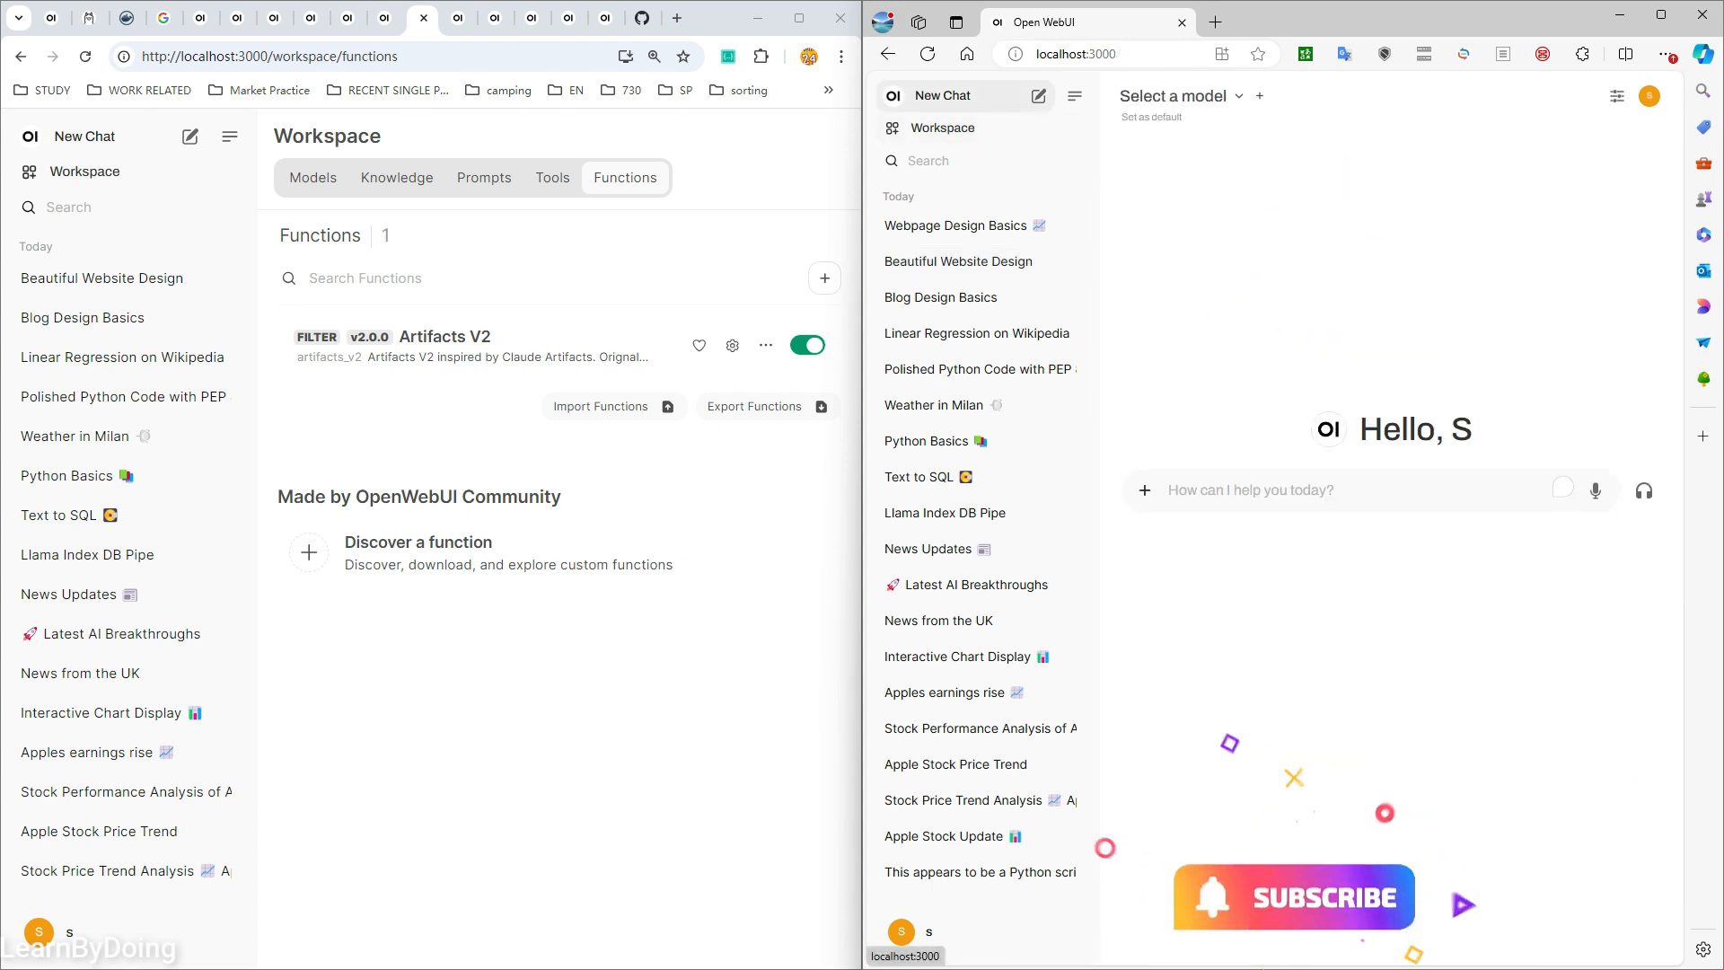
left_click(1181, 96)
left_click(1222, 178)
type("html to show the whole process")
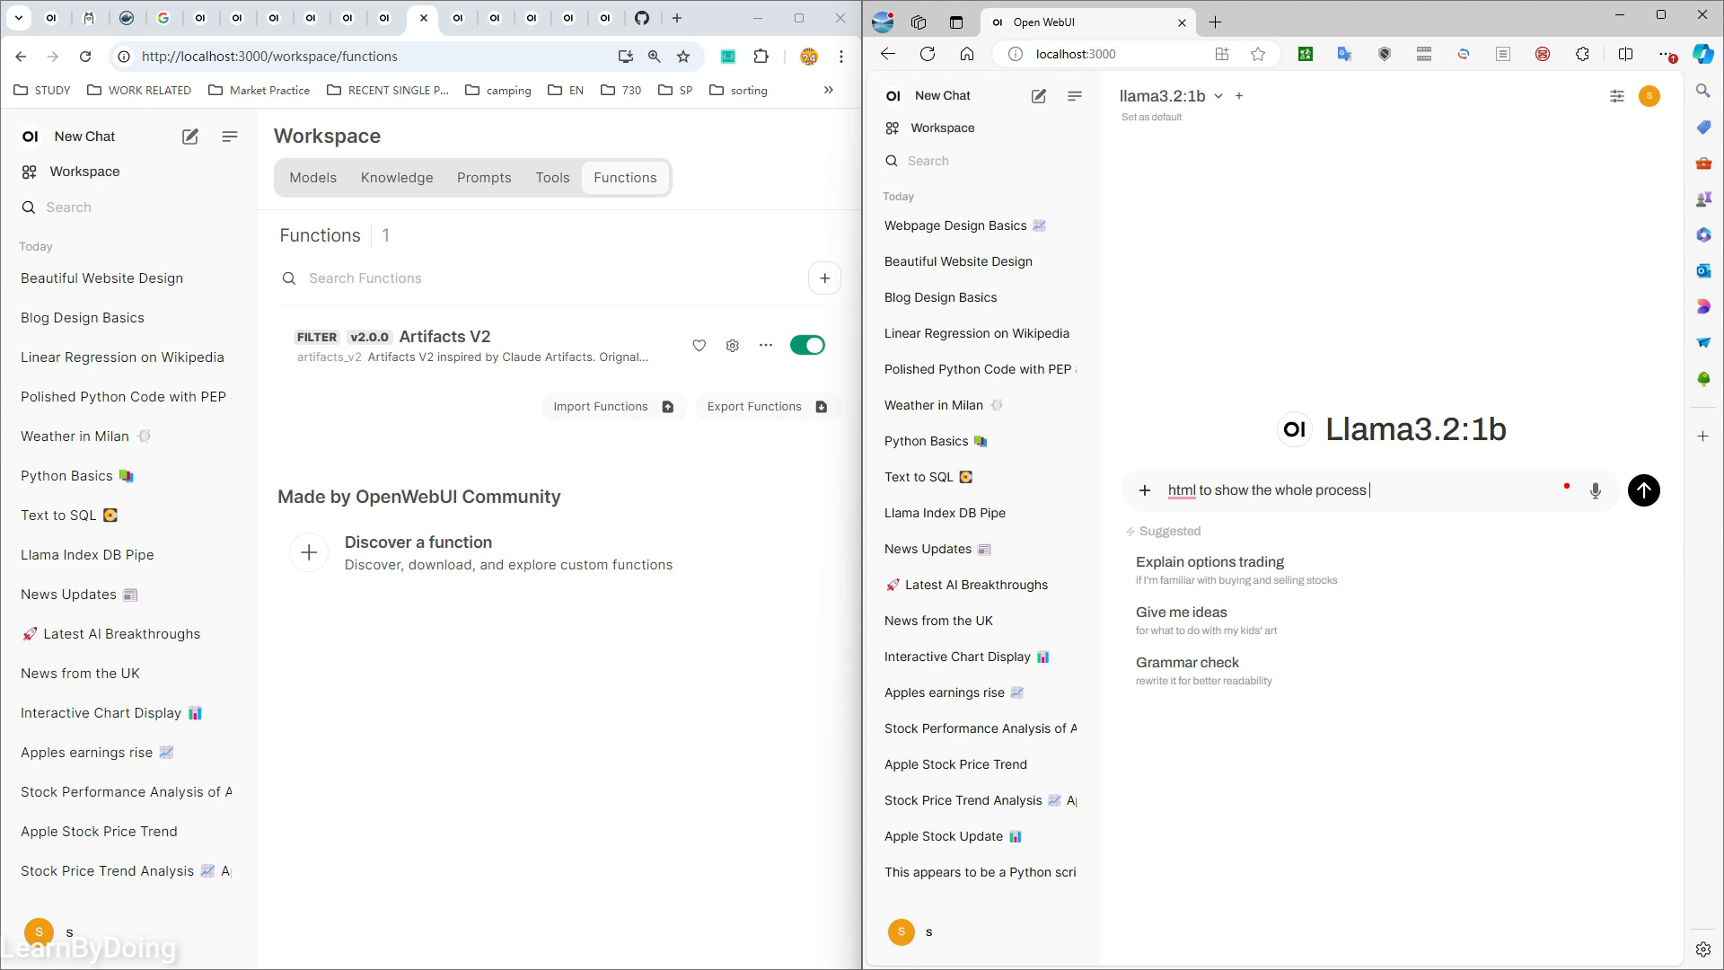
type(" of transformer dynamically")
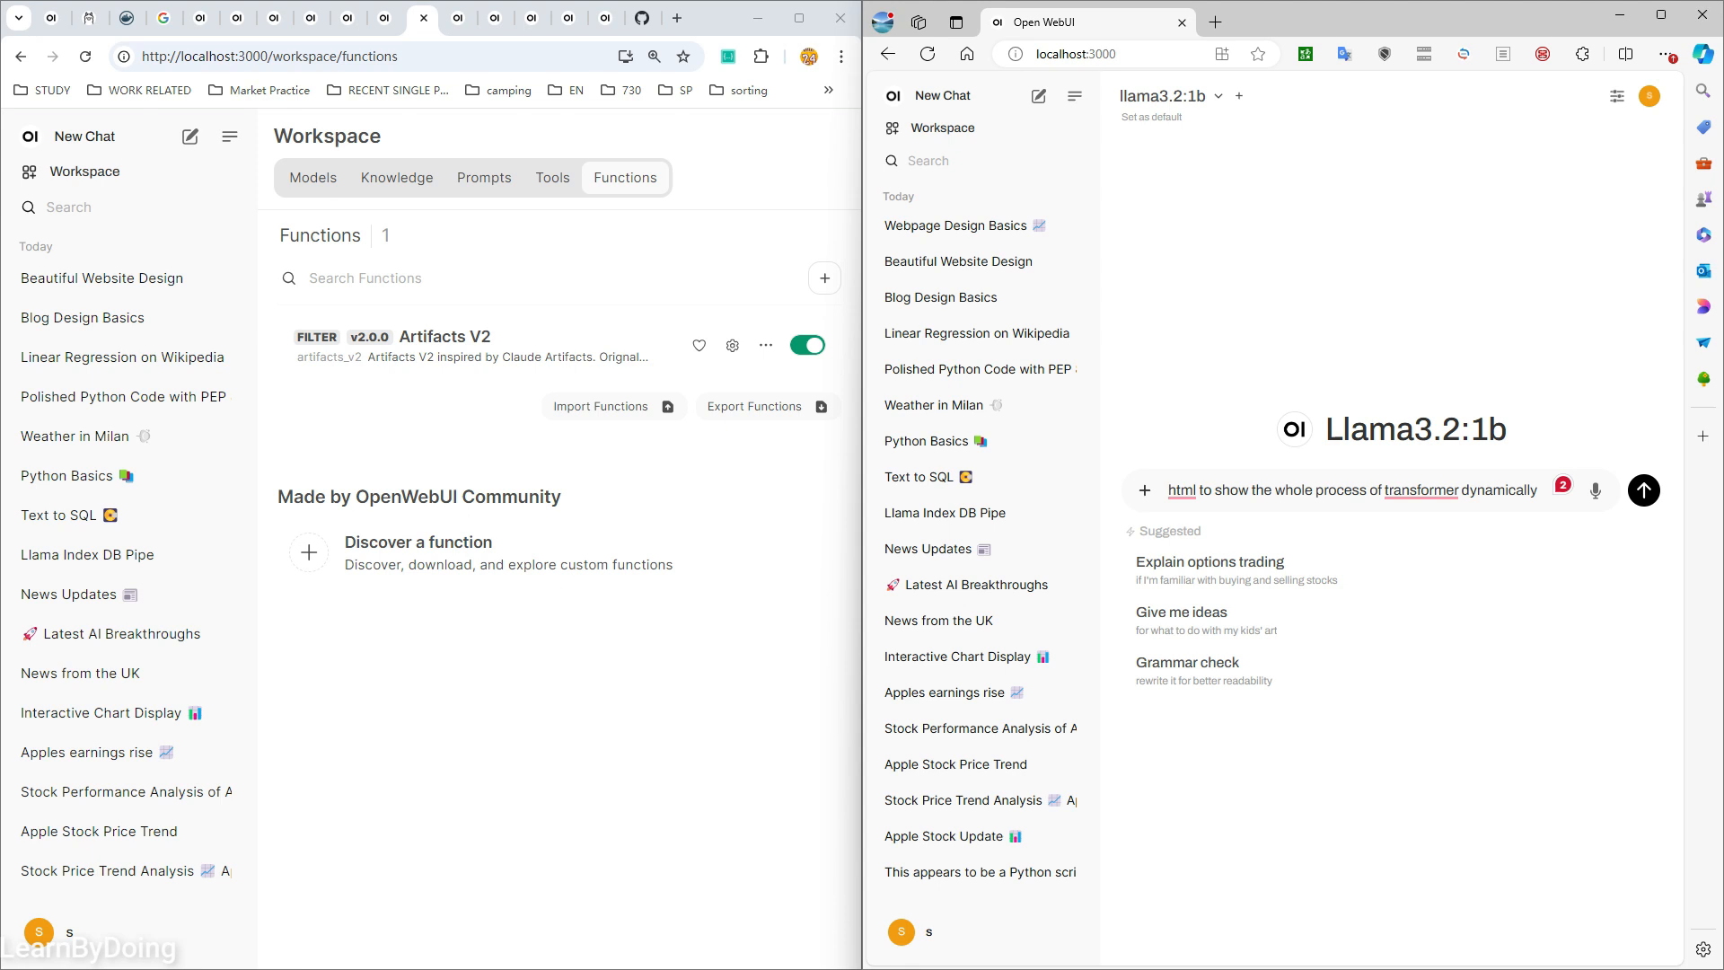
key("Return")
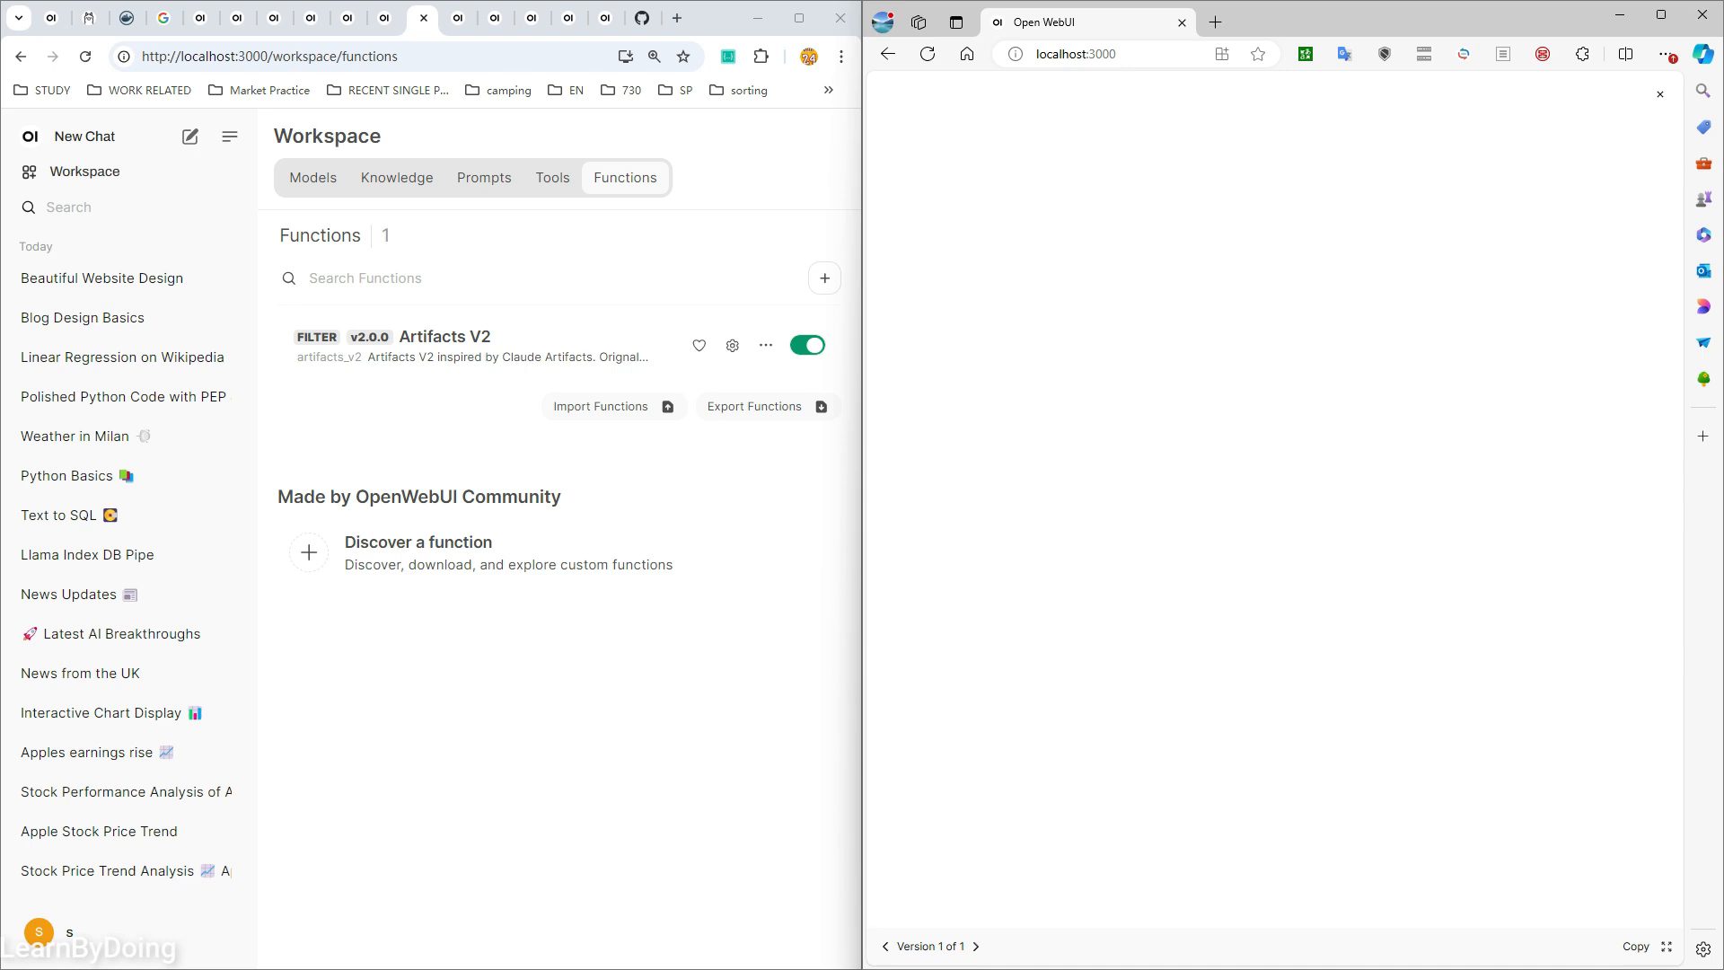
- Enter 12 as the input value in the generated transformer page, with Float as the data type
left_click(1095, 214)
left_click(1050, 195)
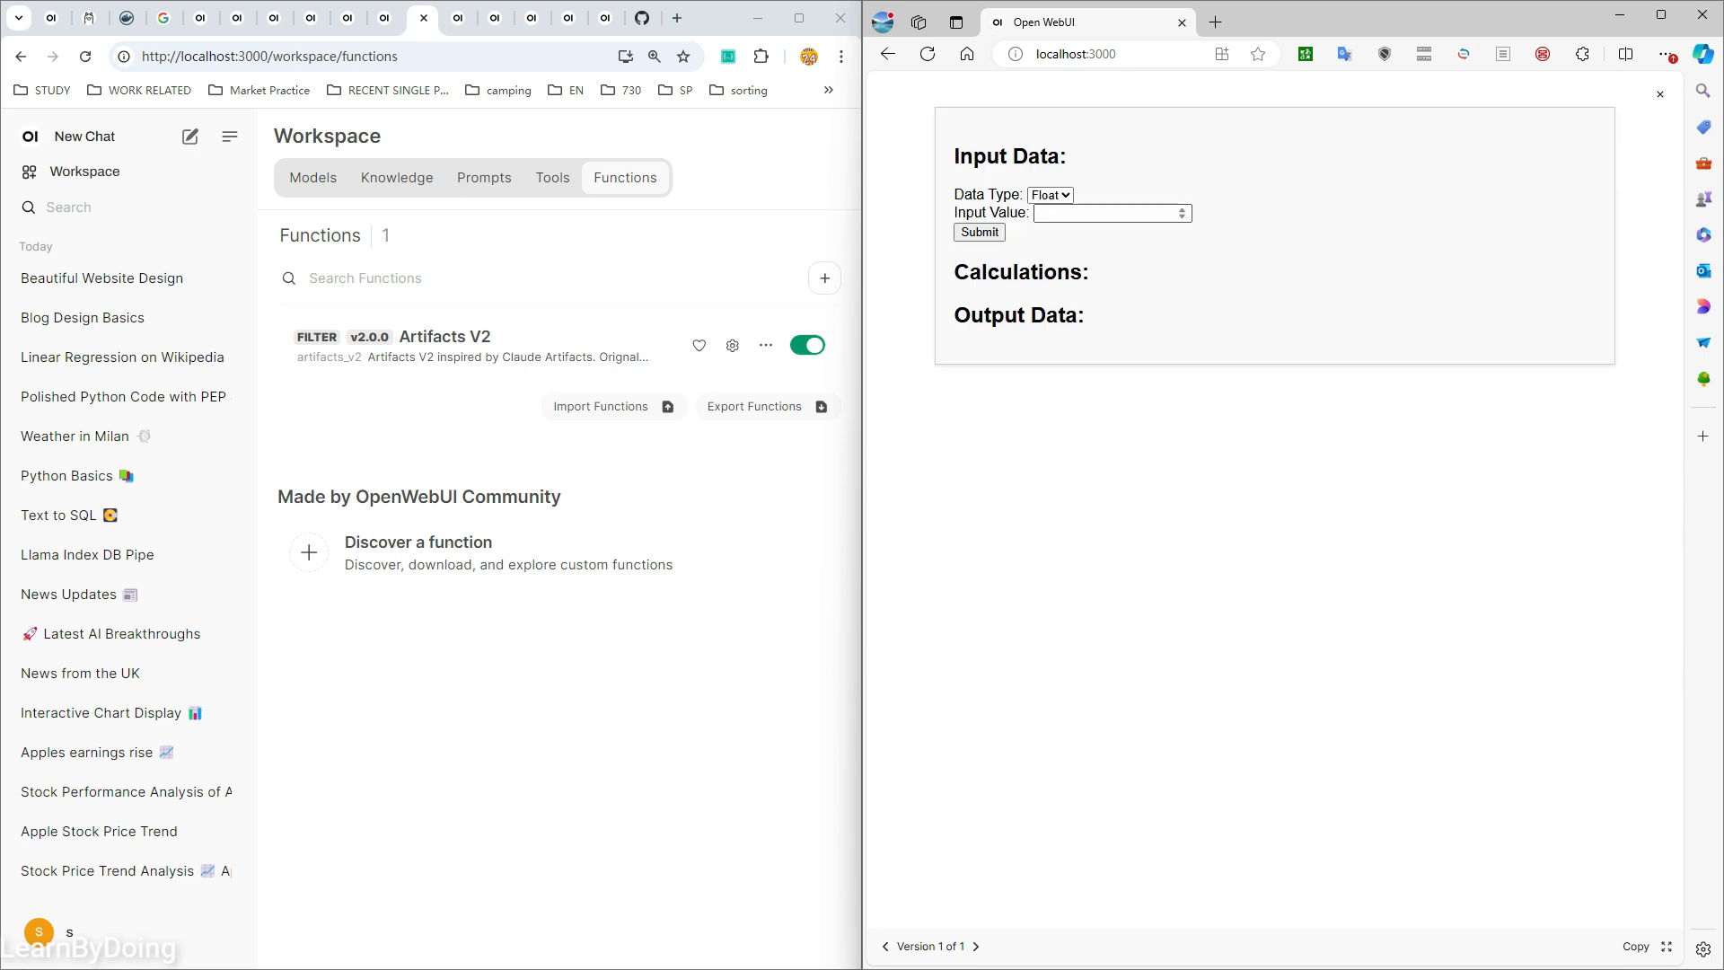
left_click(1058, 214)
type("12")
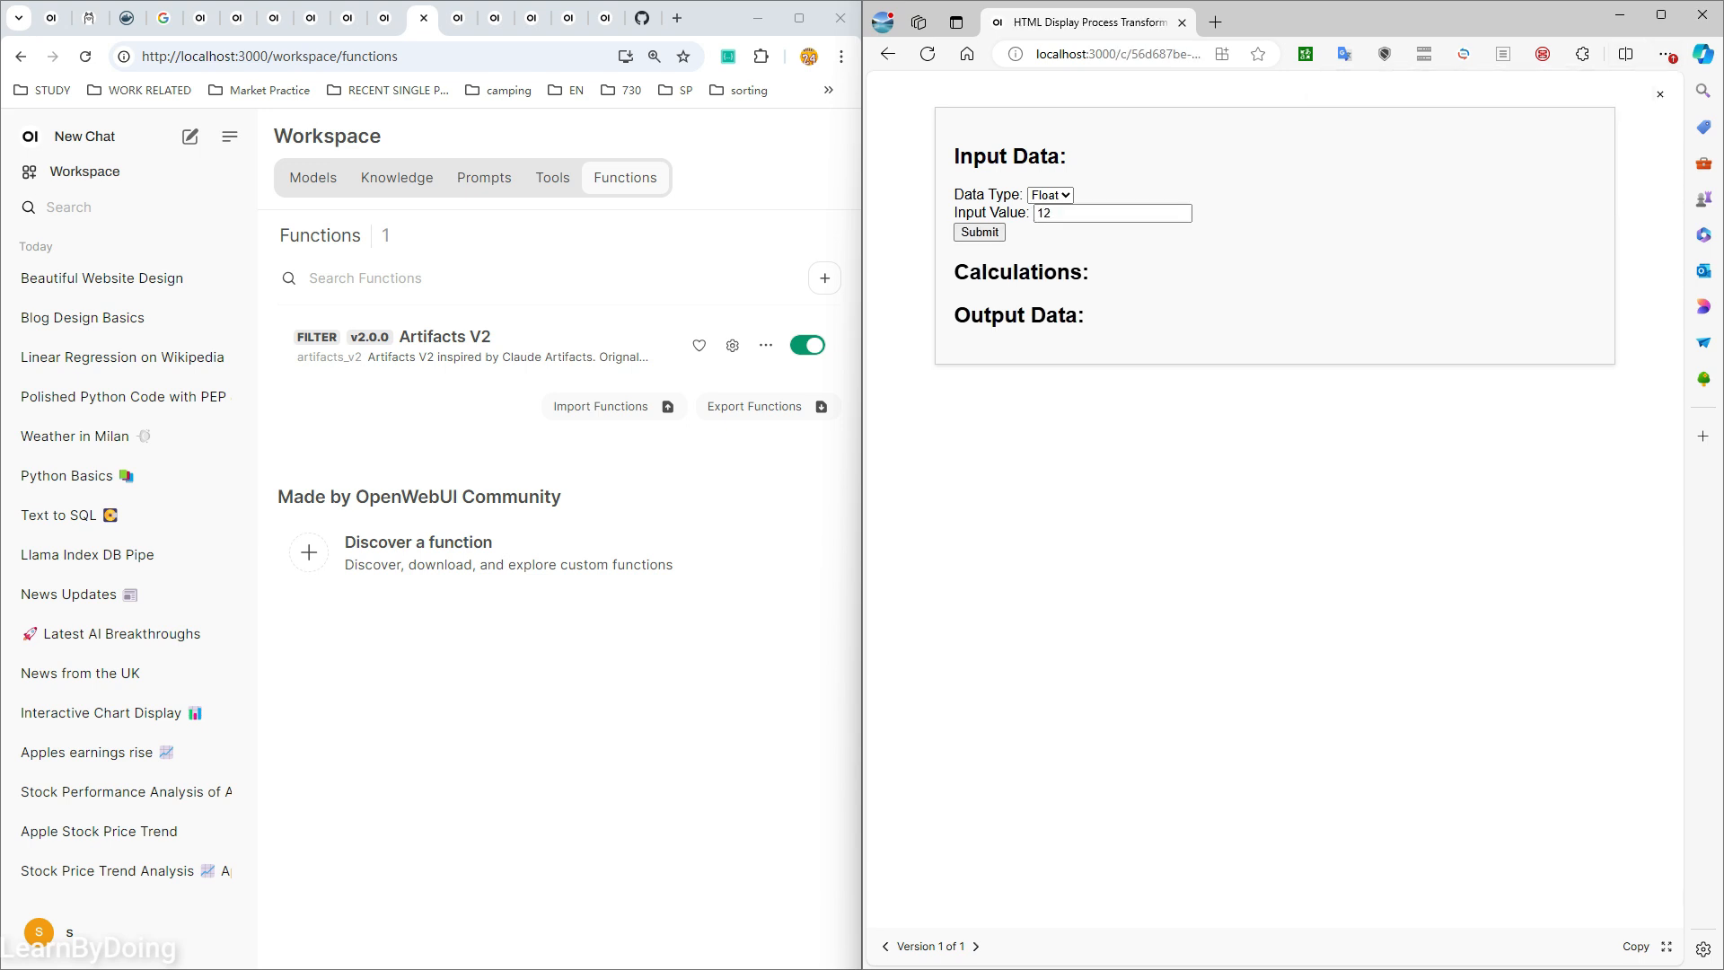
- Close the artifacts view and send the follow-up "nothing shows, improve" in the transformer chat
left_click(1660, 95)
left_click(1347, 921)
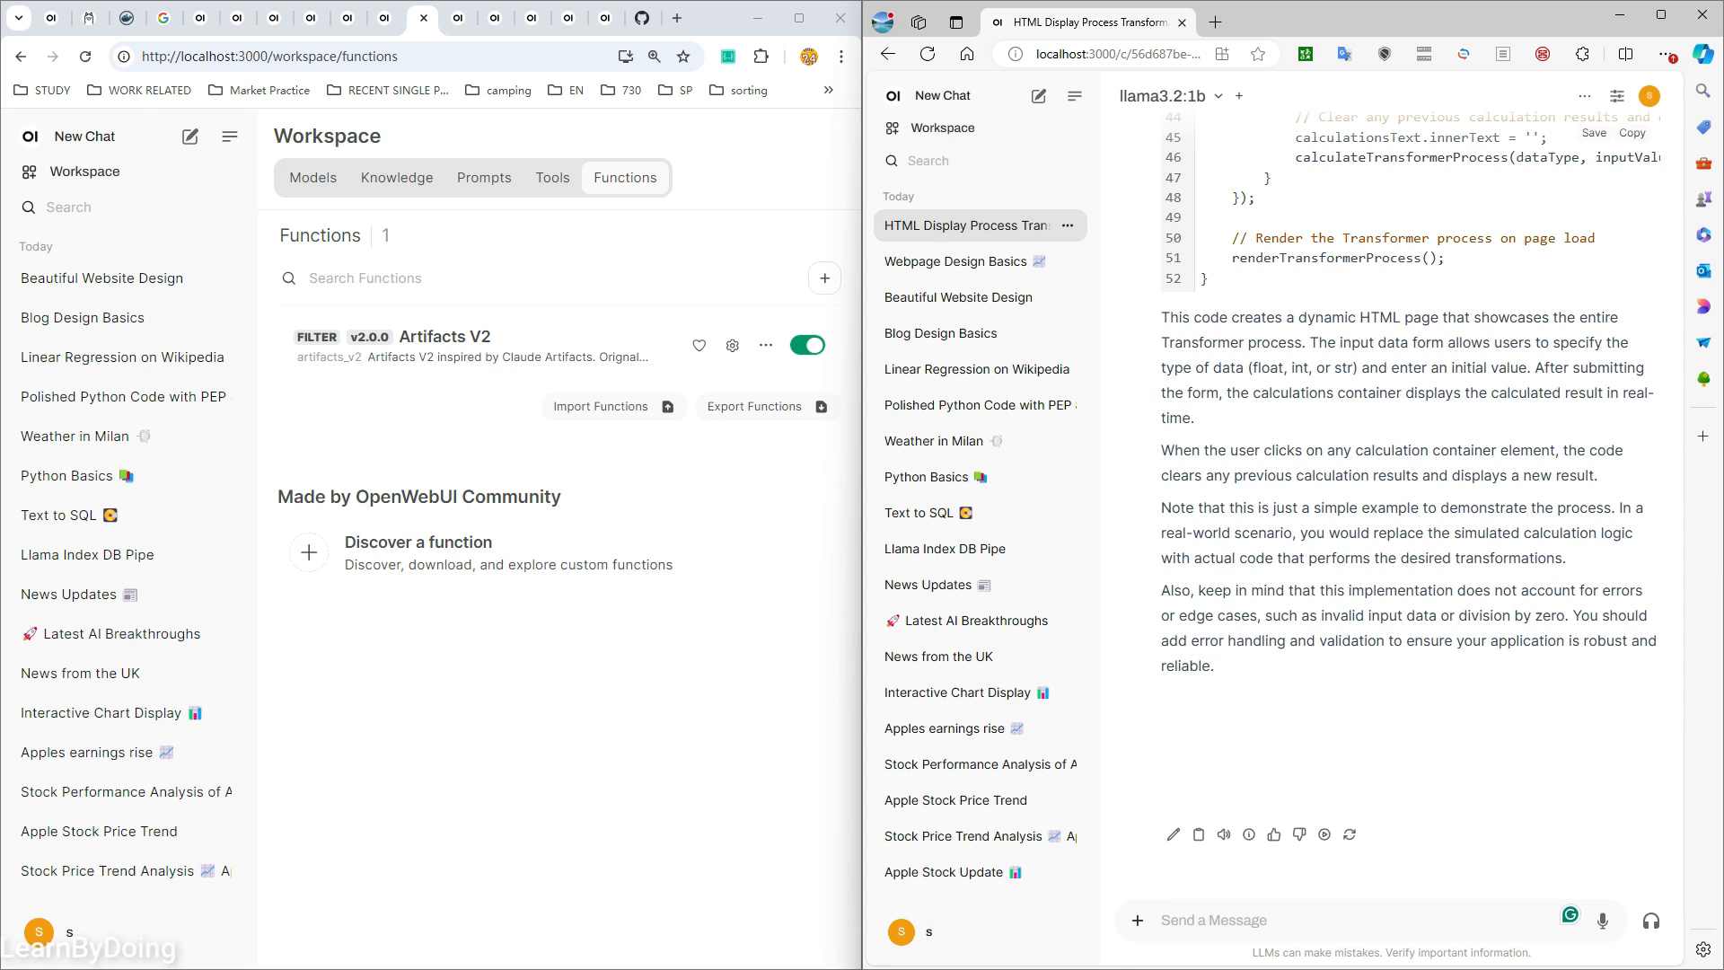
type("nothing shows, improve")
key("Return")
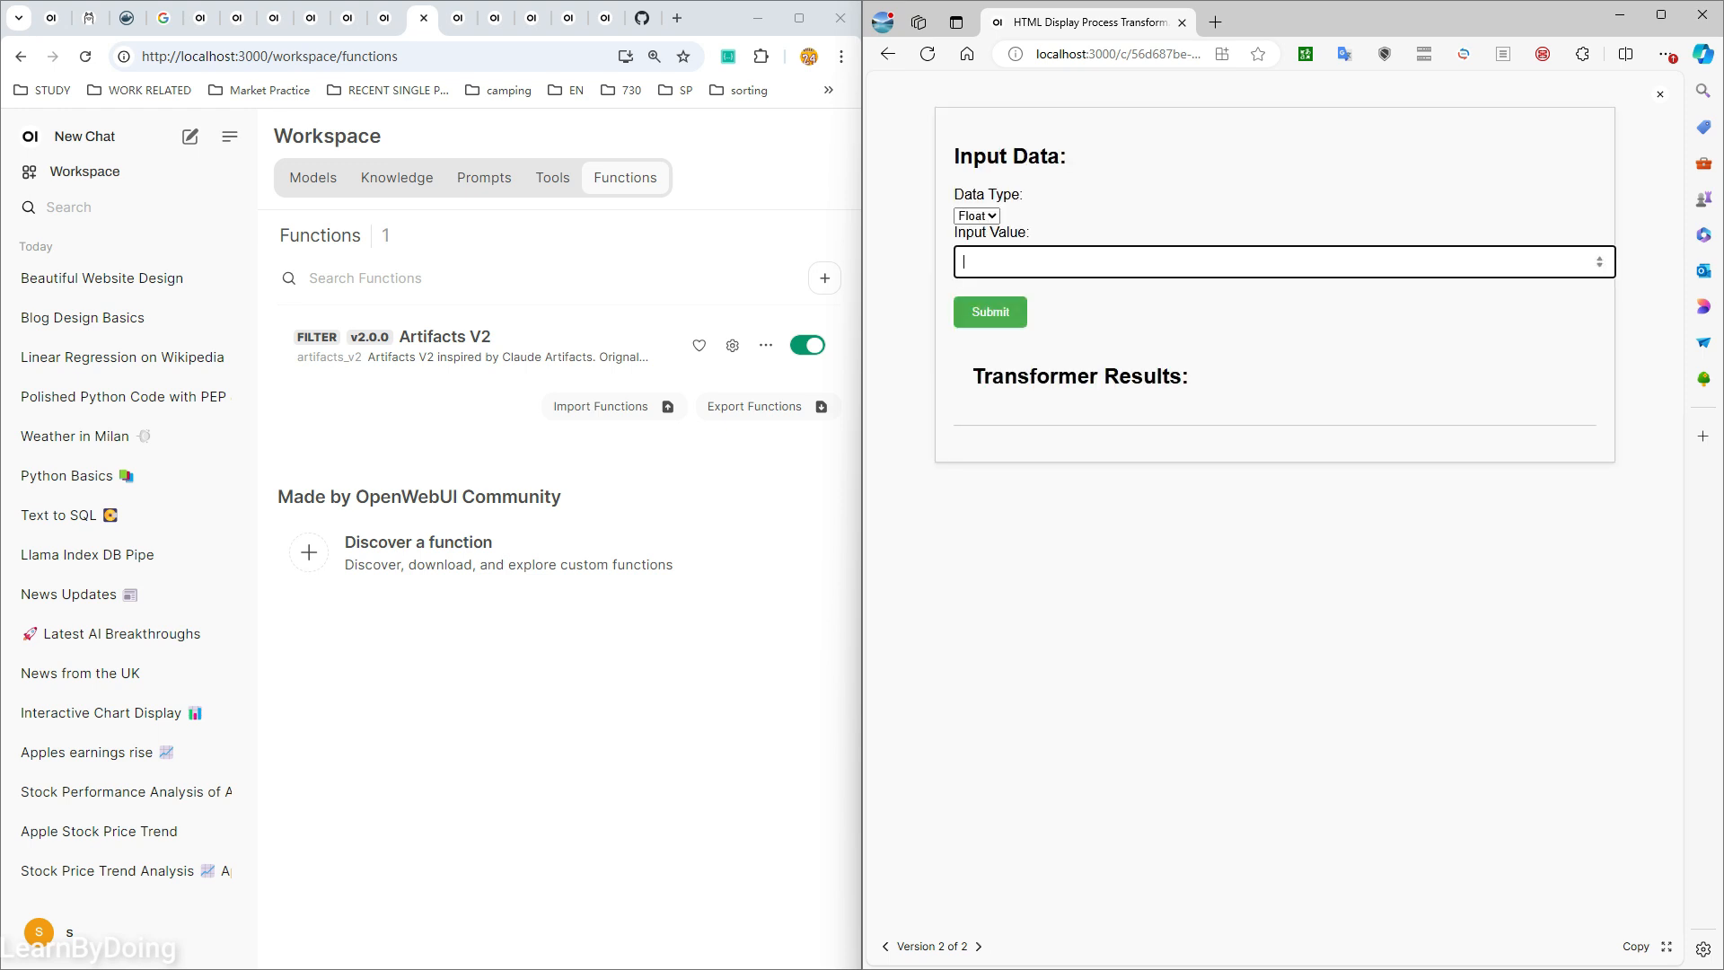
- Submit the input values 12 and 1 in the improved transformer page, and return to the chat to look over its code
key("Return")
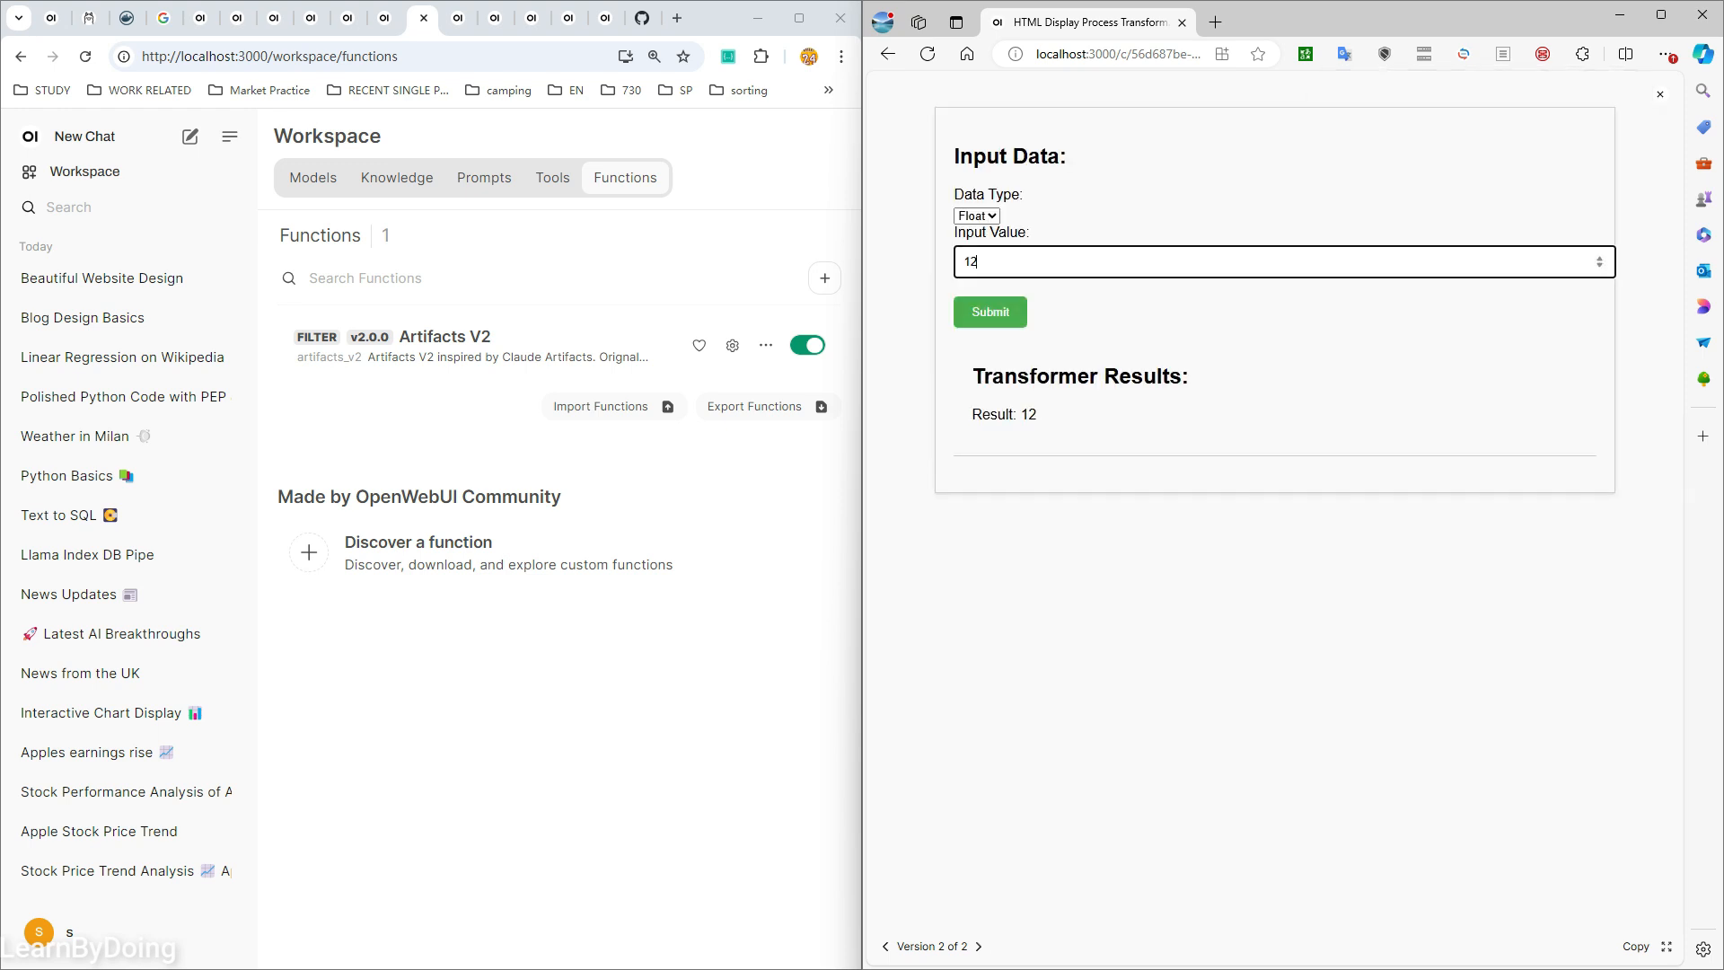
type("1")
key("Return")
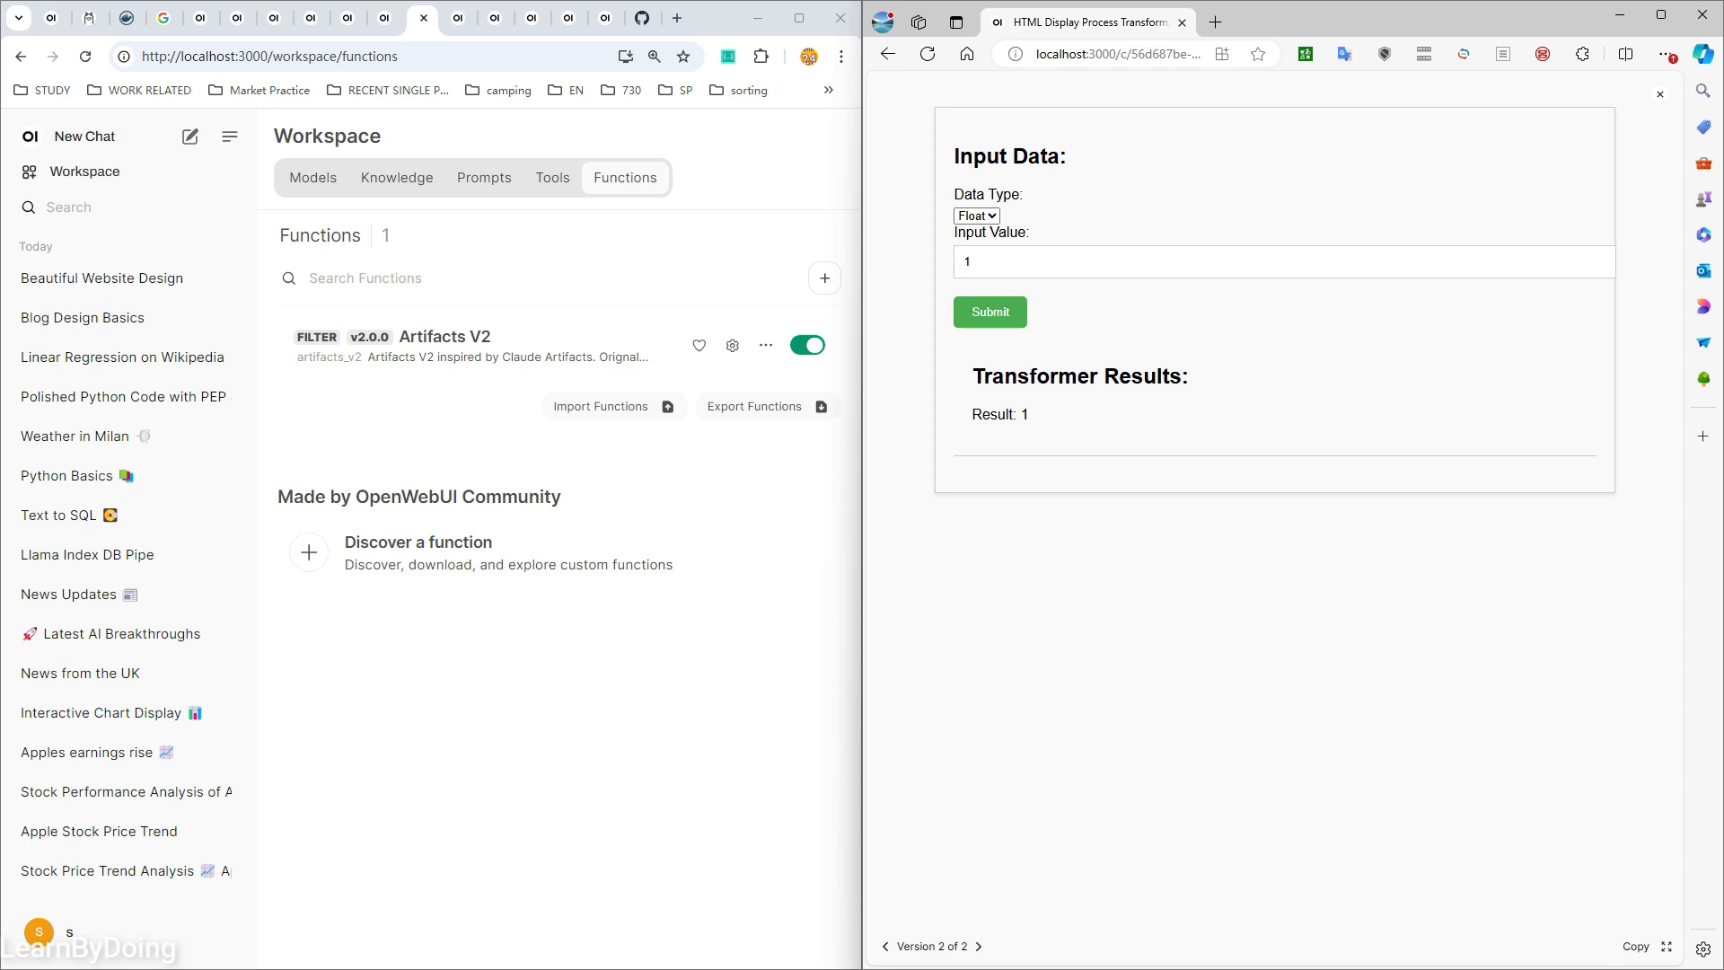
left_click(1661, 94)
scroll(1391, 503, "up", 18)
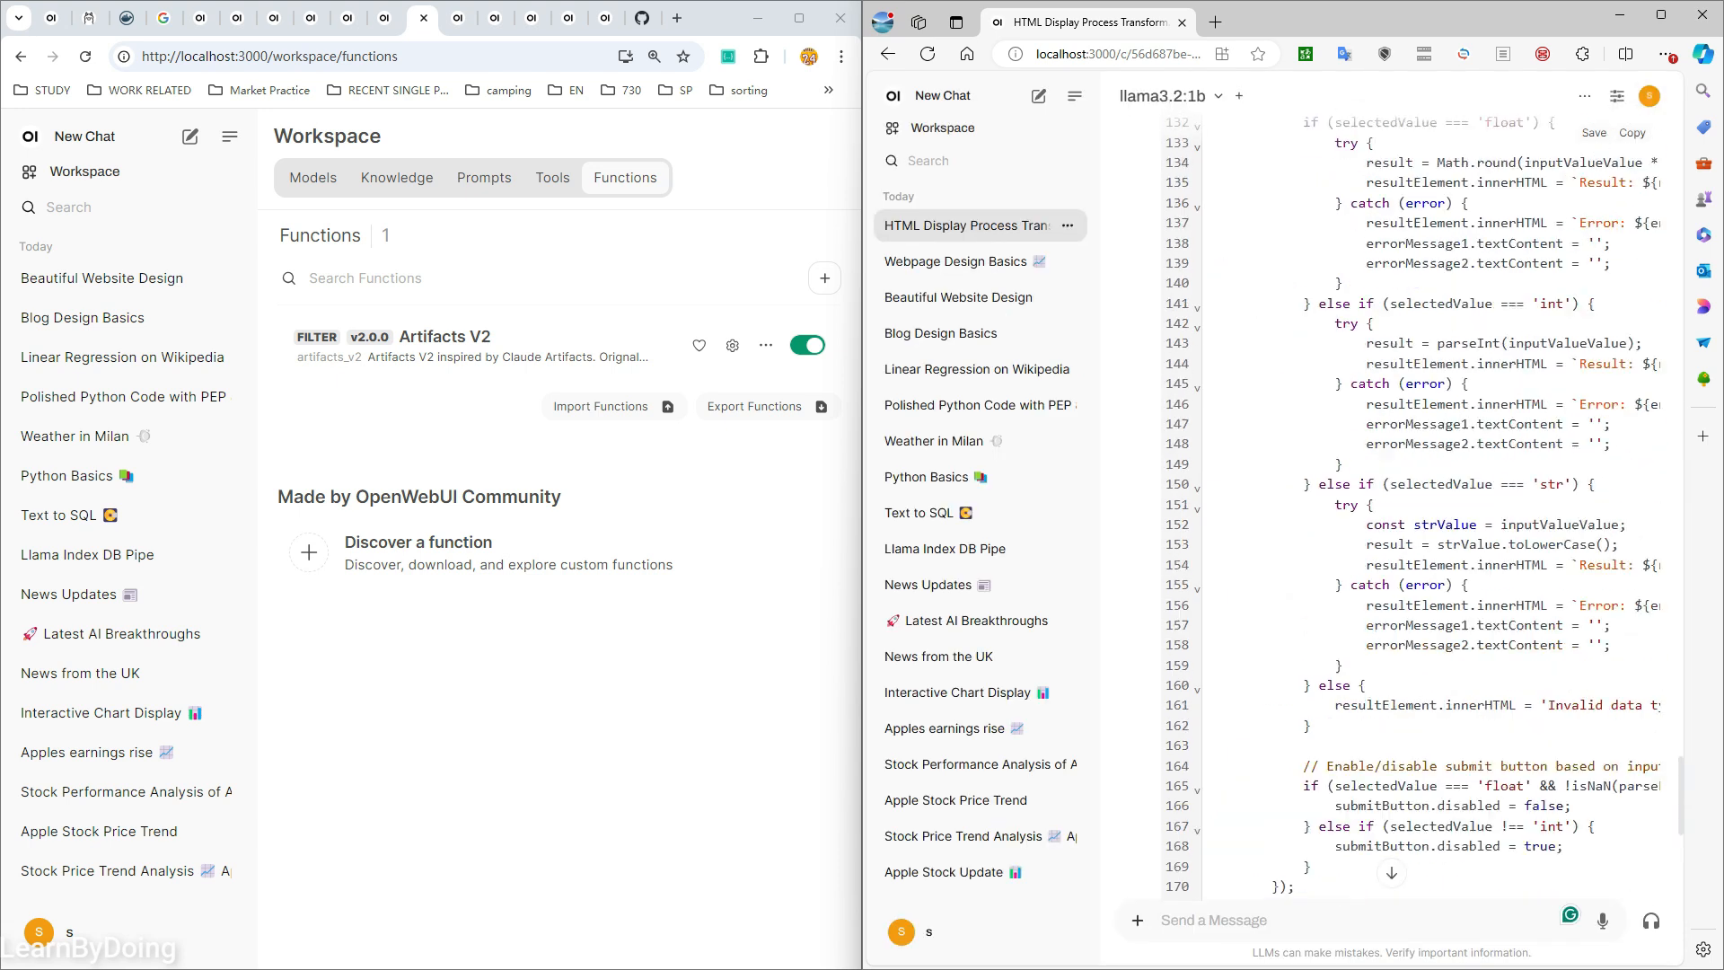
- Read through the improved transformer code and the explanation that follows it in the chat
scroll(1391, 503, "up", 15)
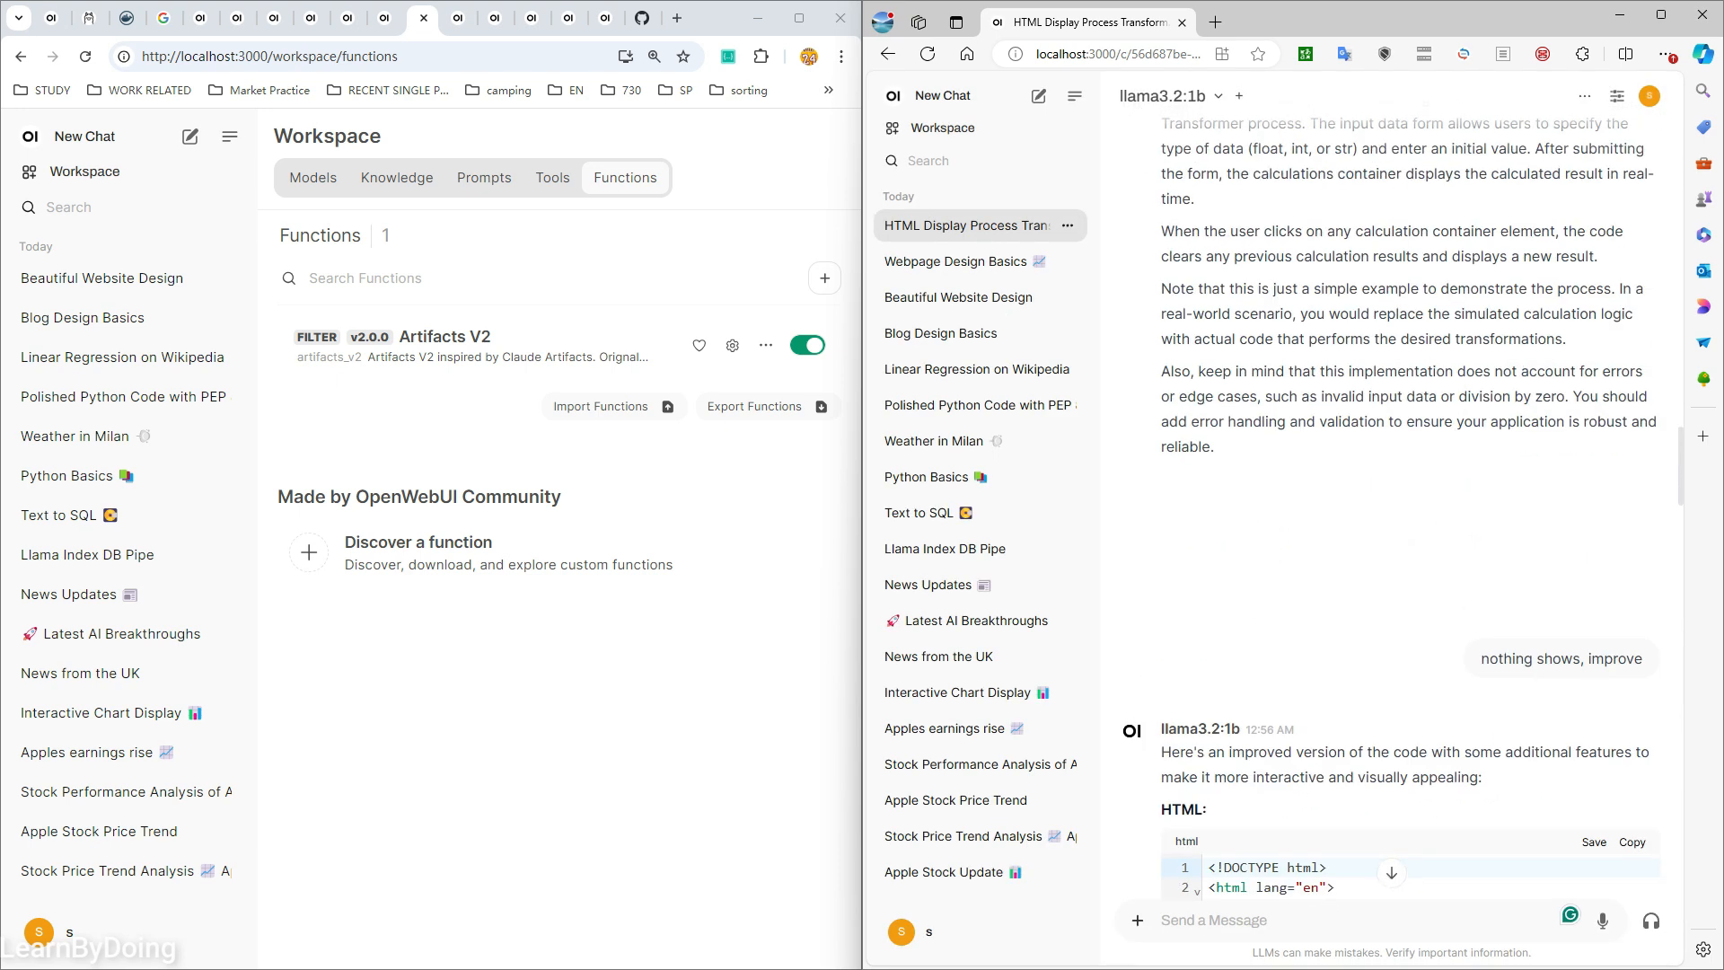
scroll(1391, 503, "down", 20)
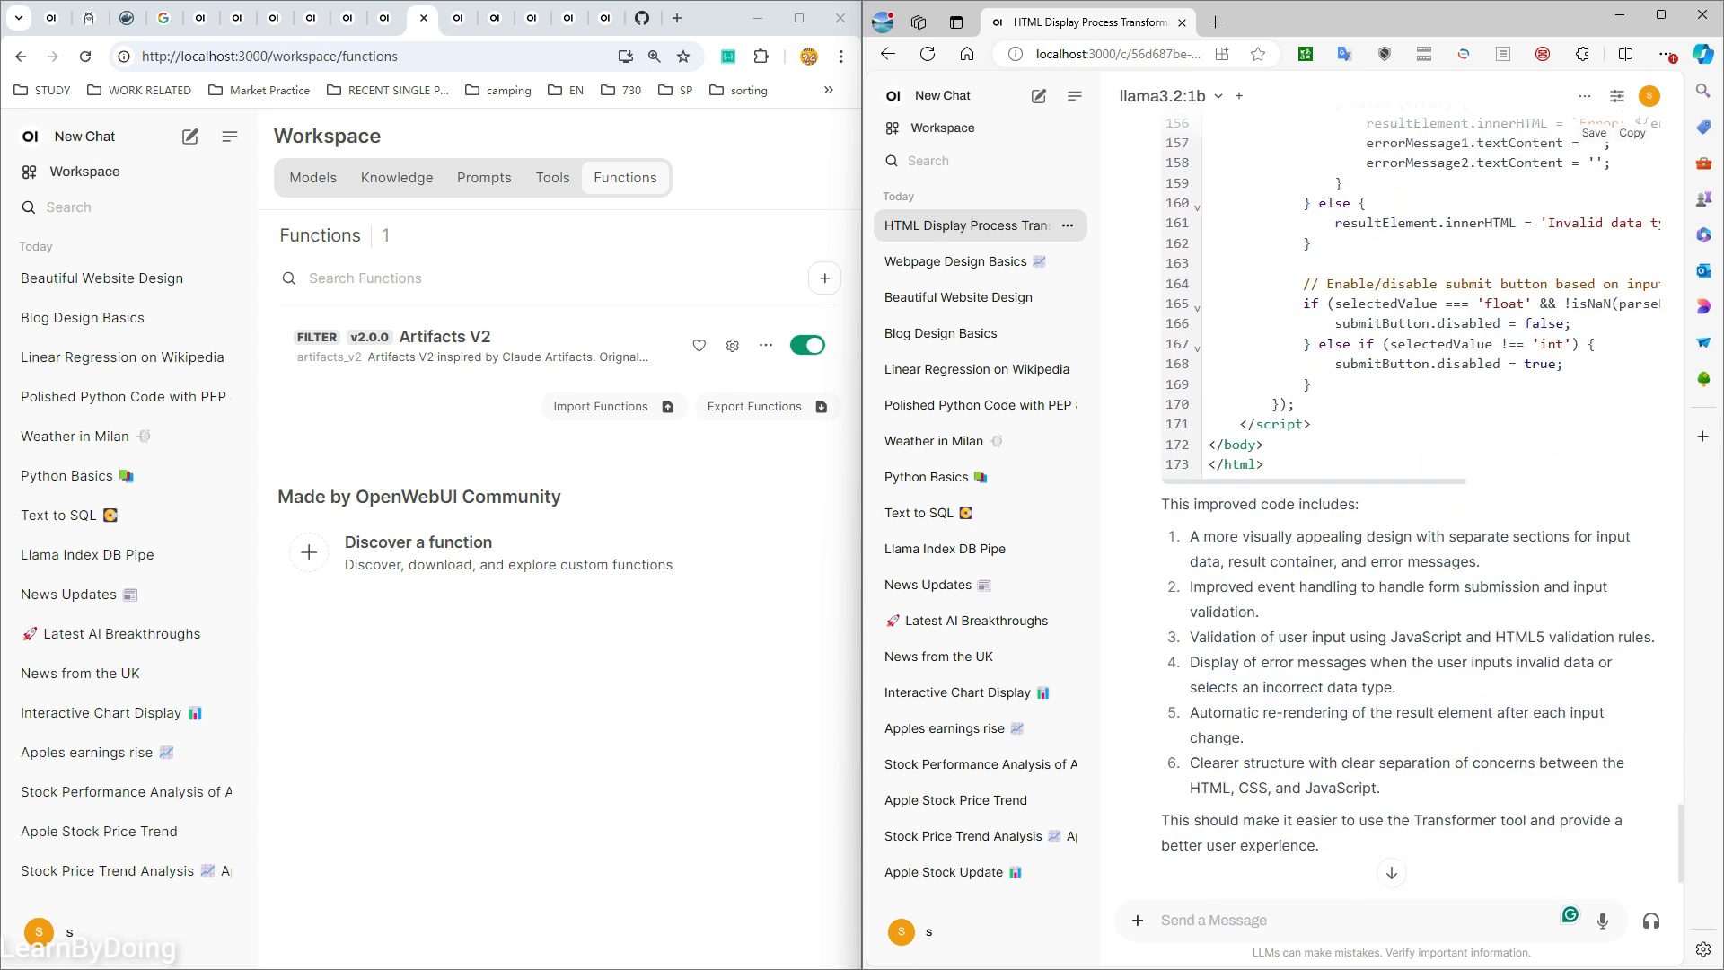
scroll(1391, 503, "down", 3)
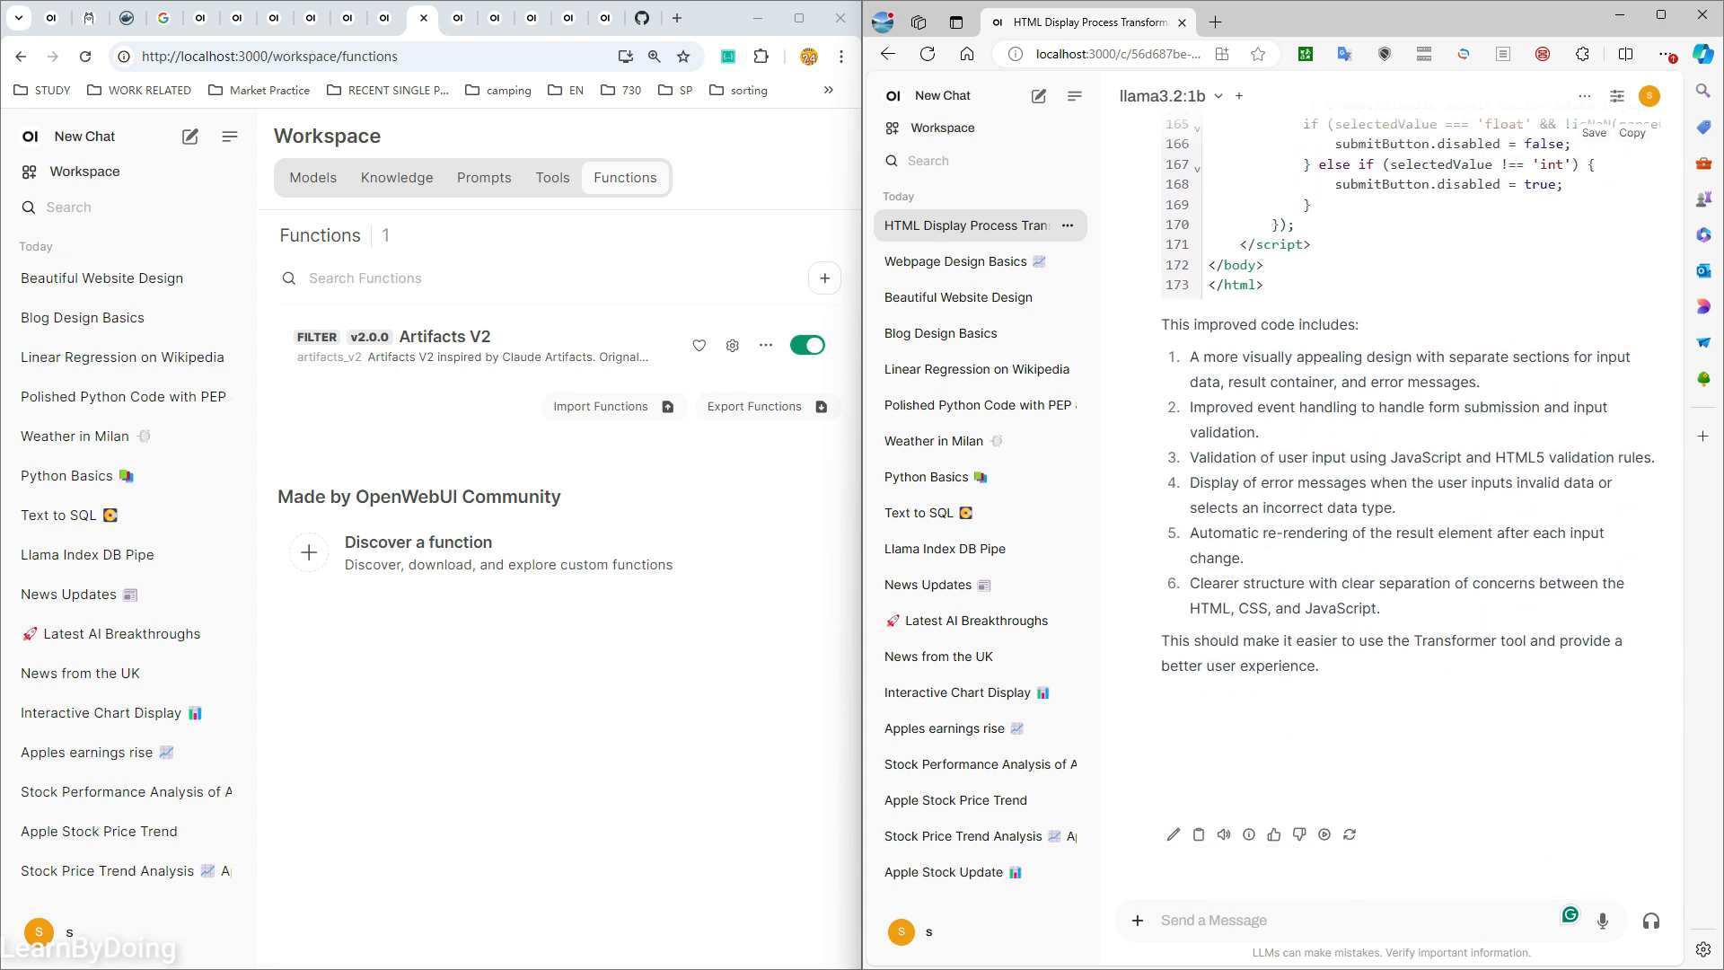
left_click(1170, 96)
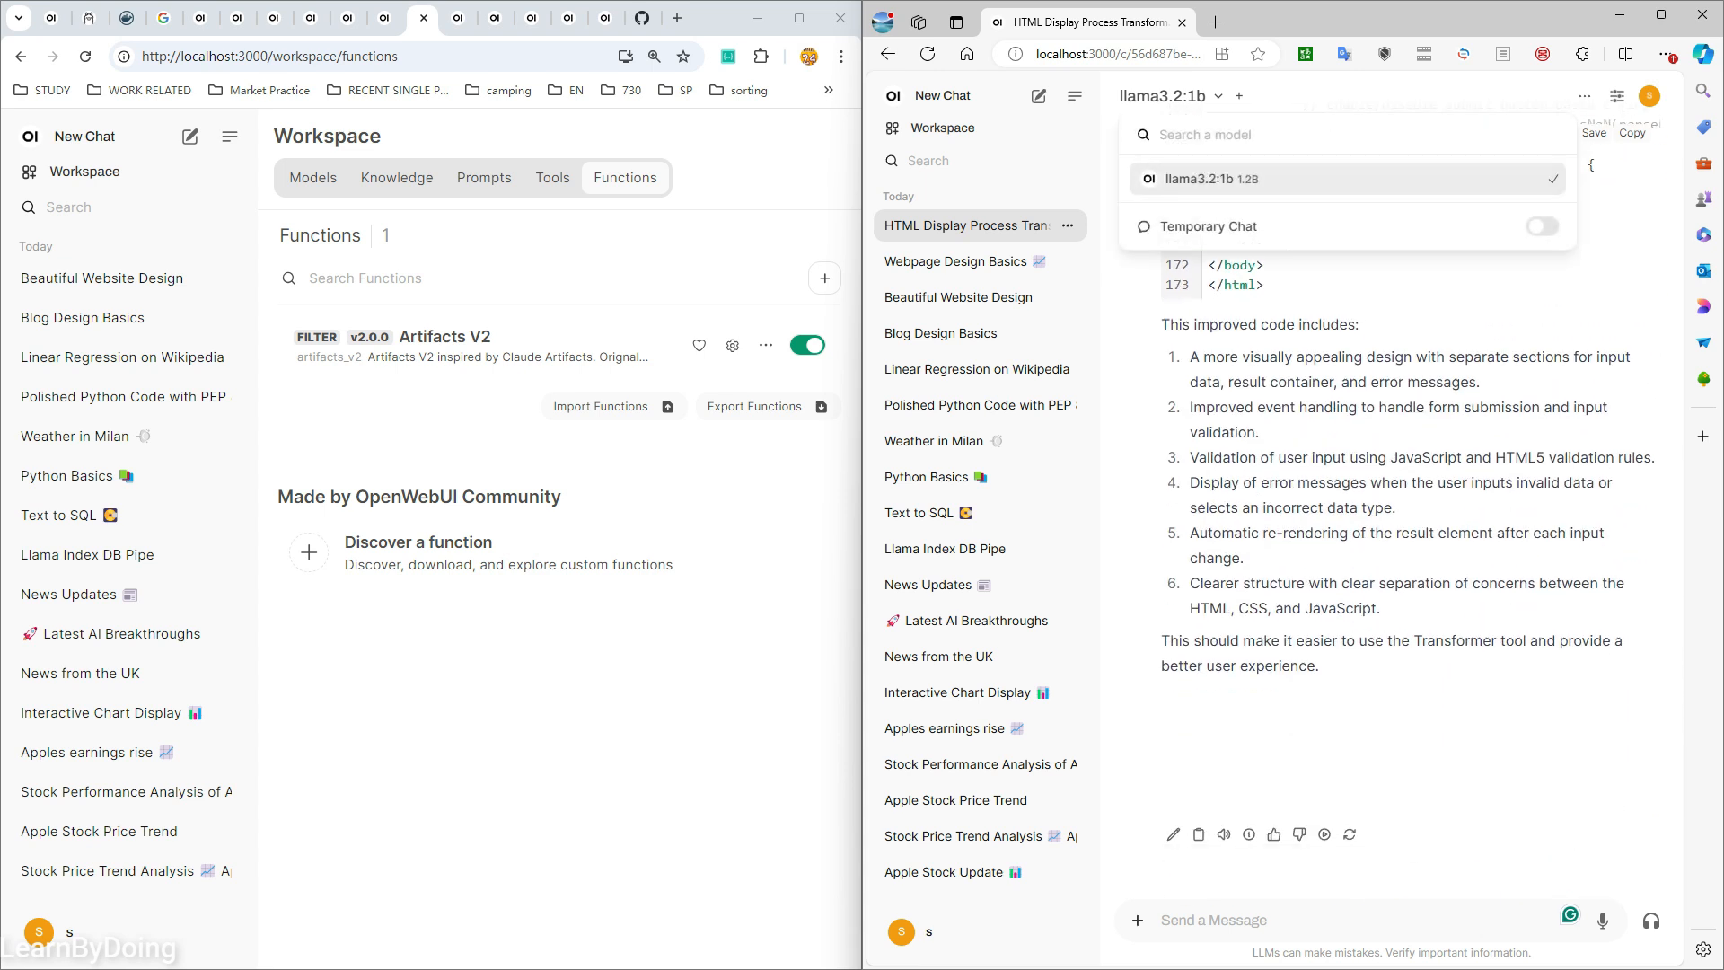
key("Escape")
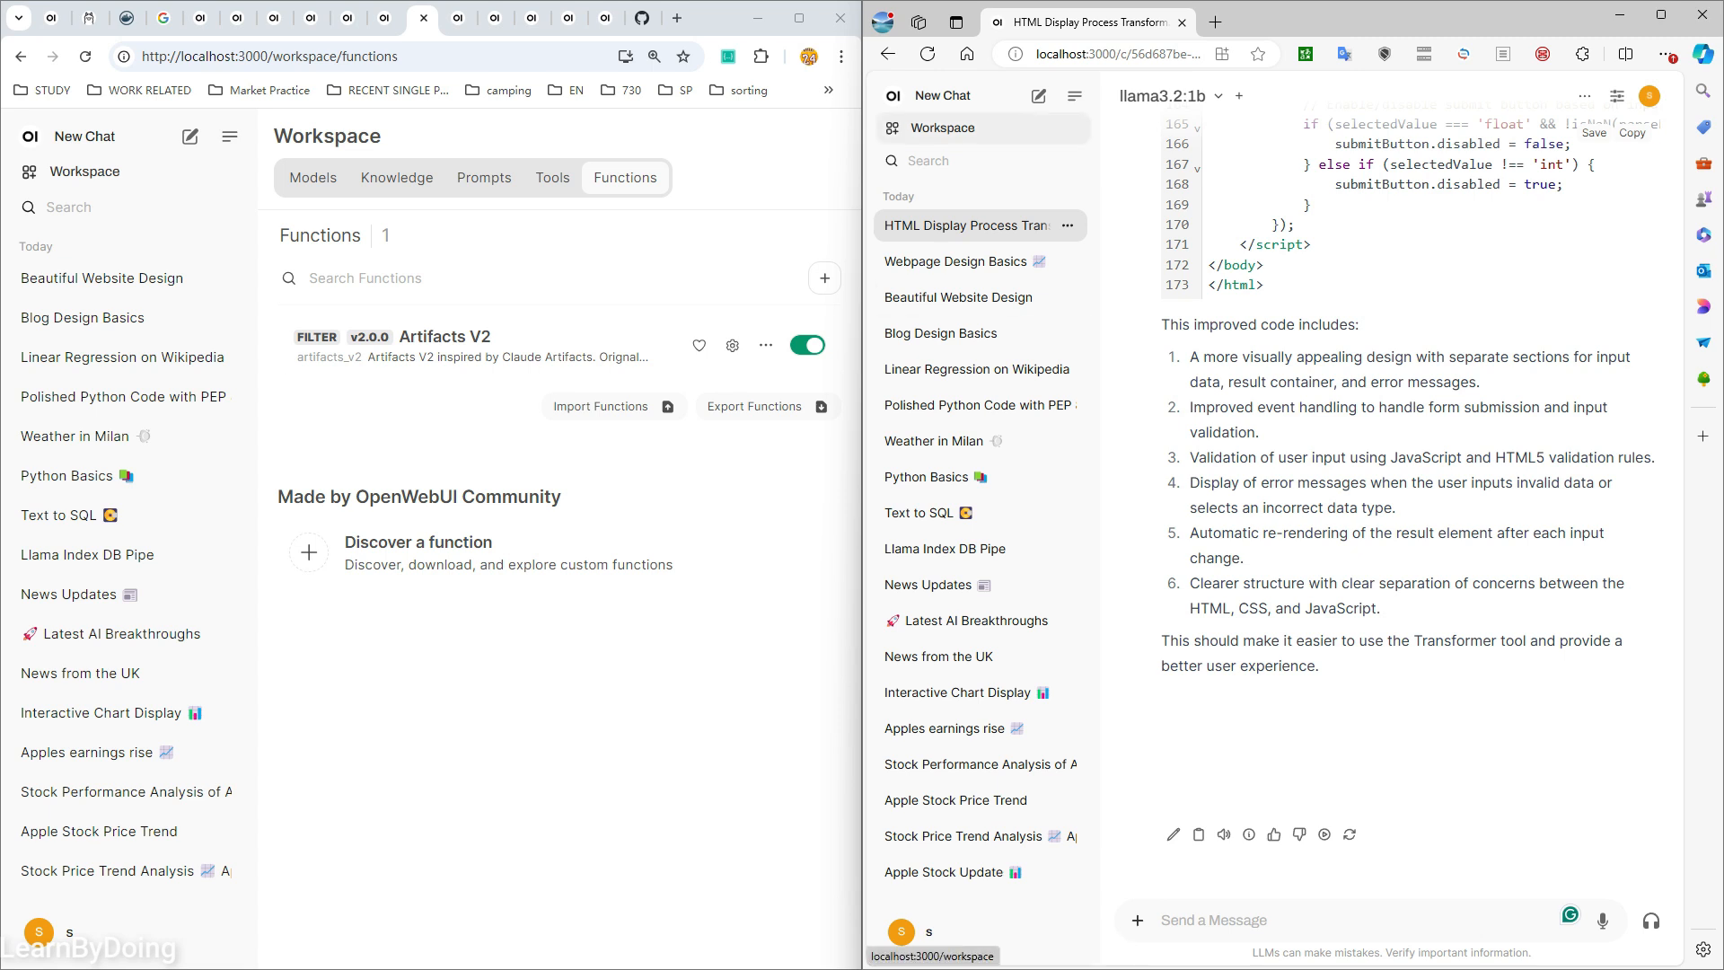
left_click(1585, 96)
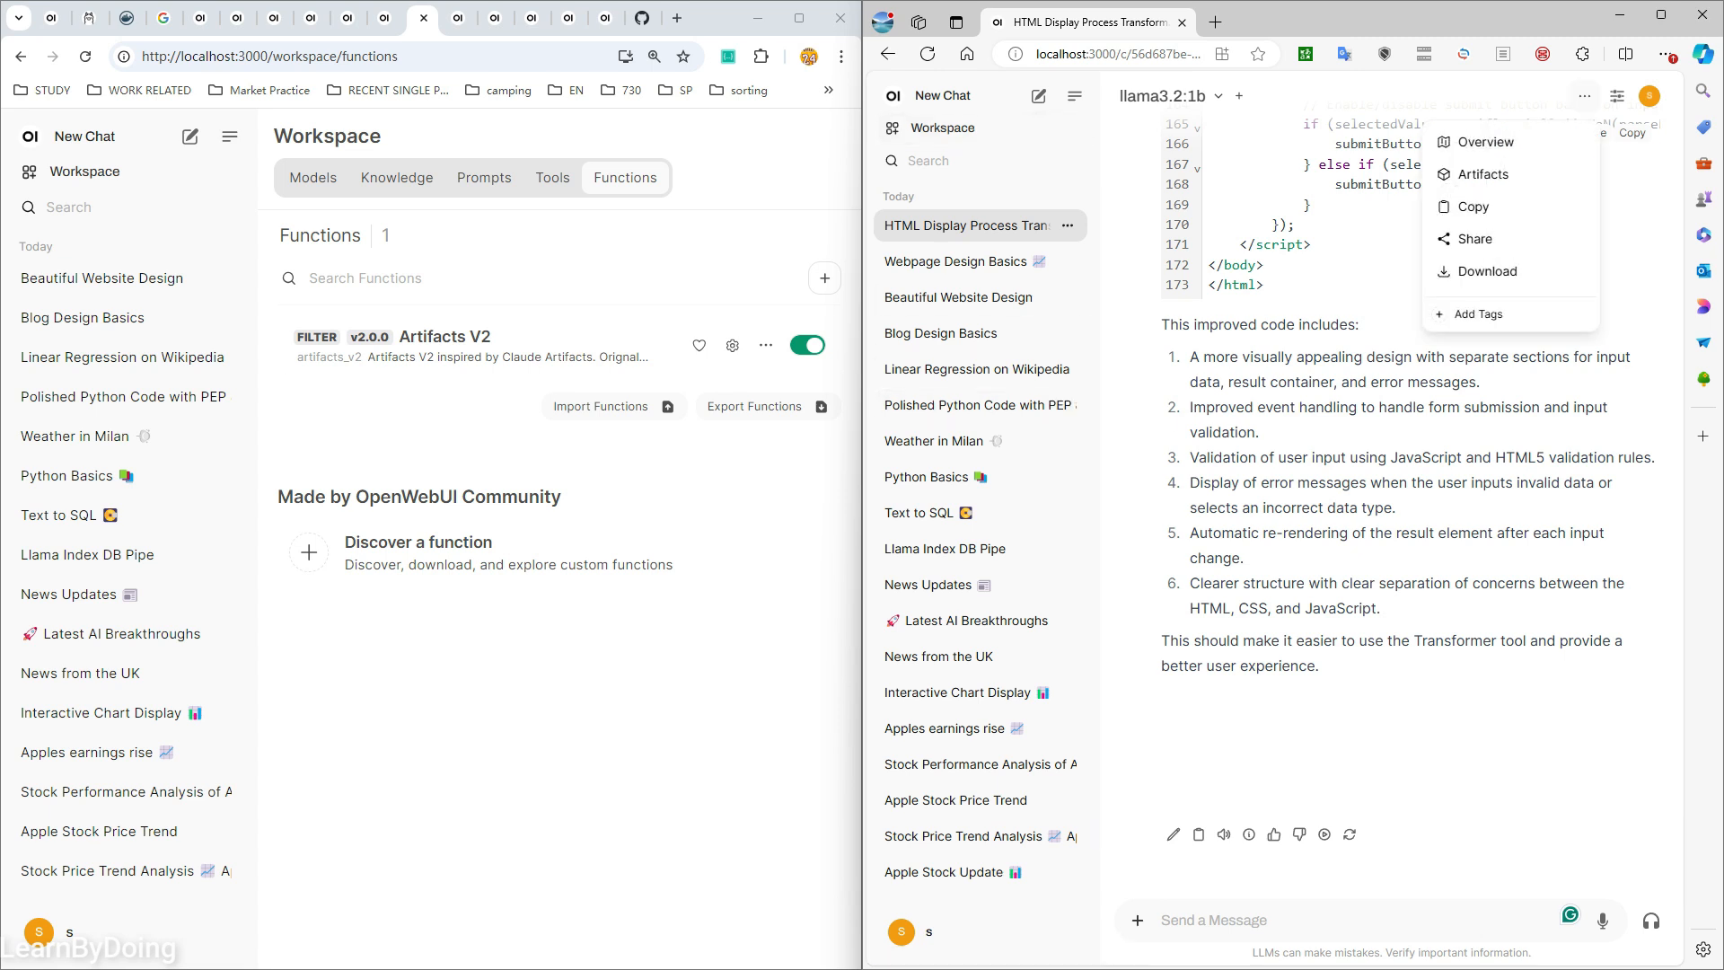
key("Escape")
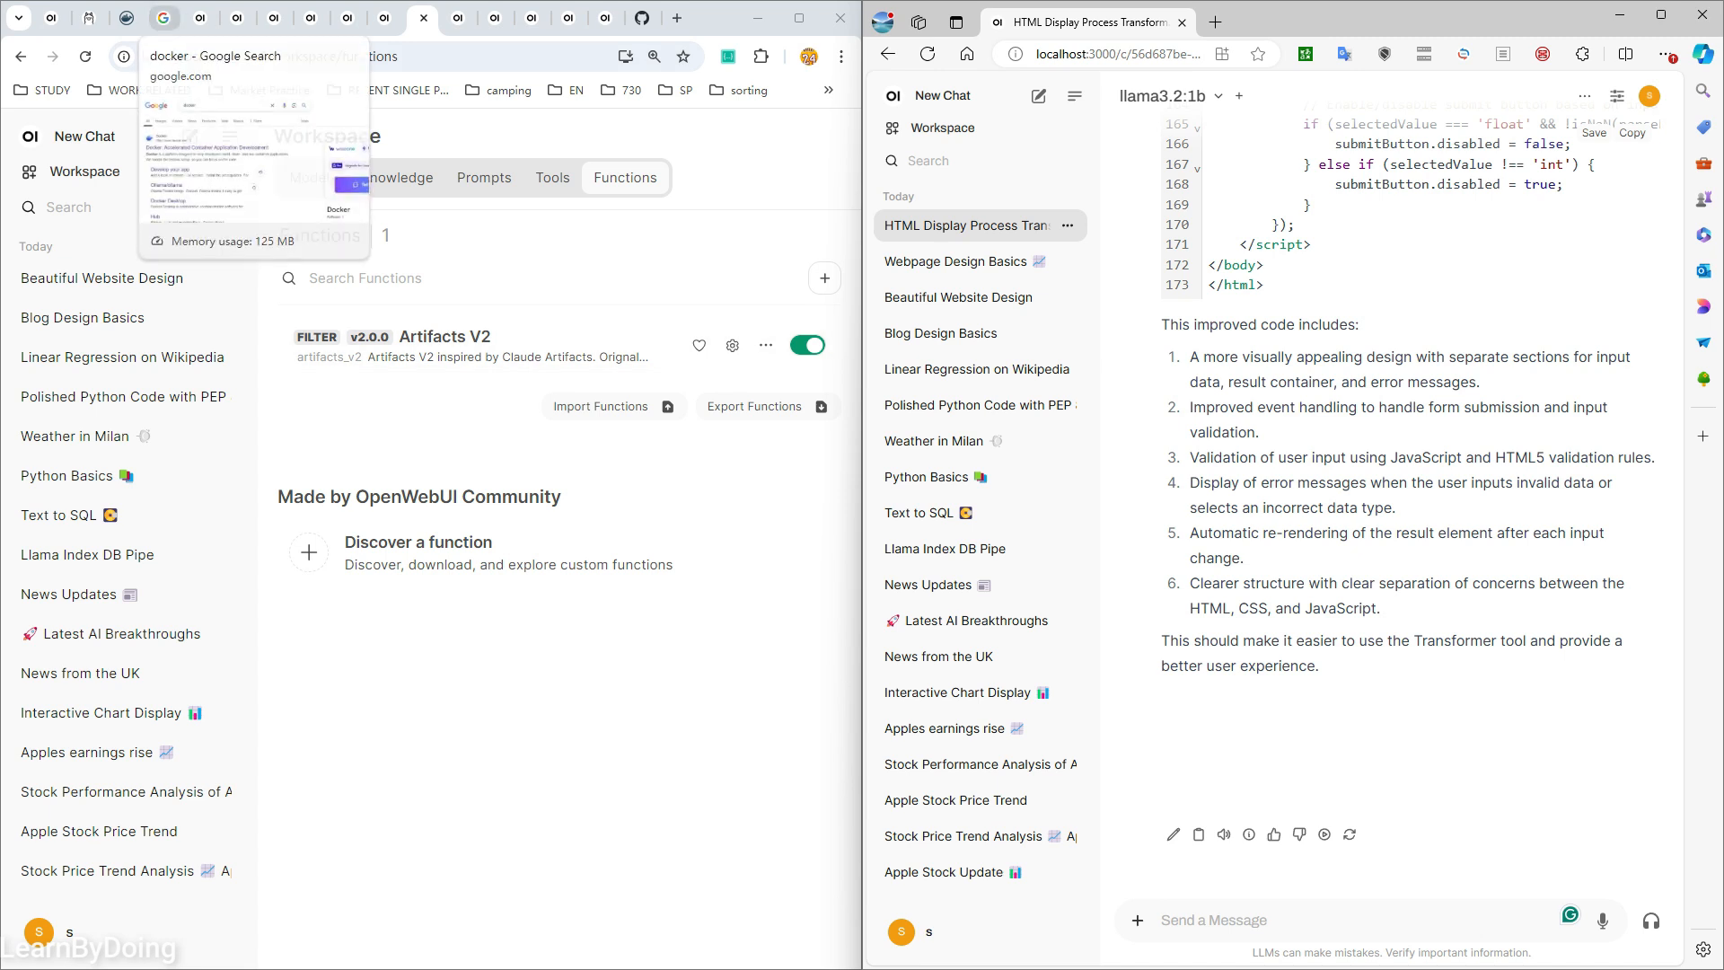
left_click(496, 18)
left_click(422, 18)
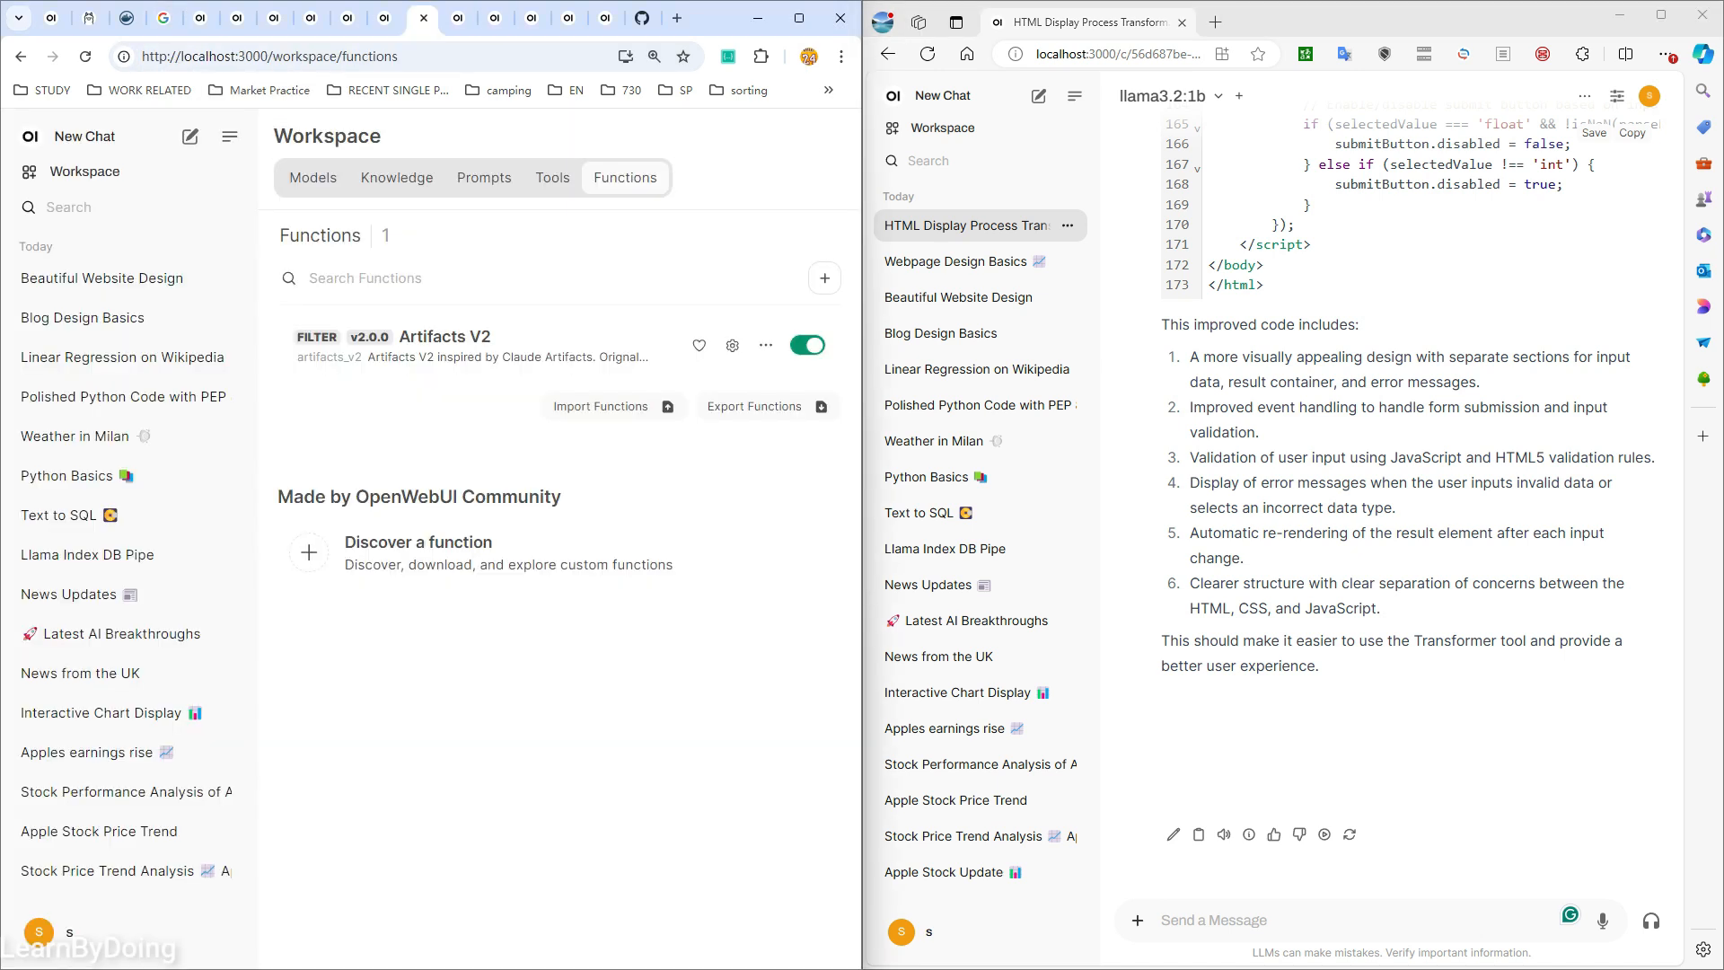
left_click(385, 18)
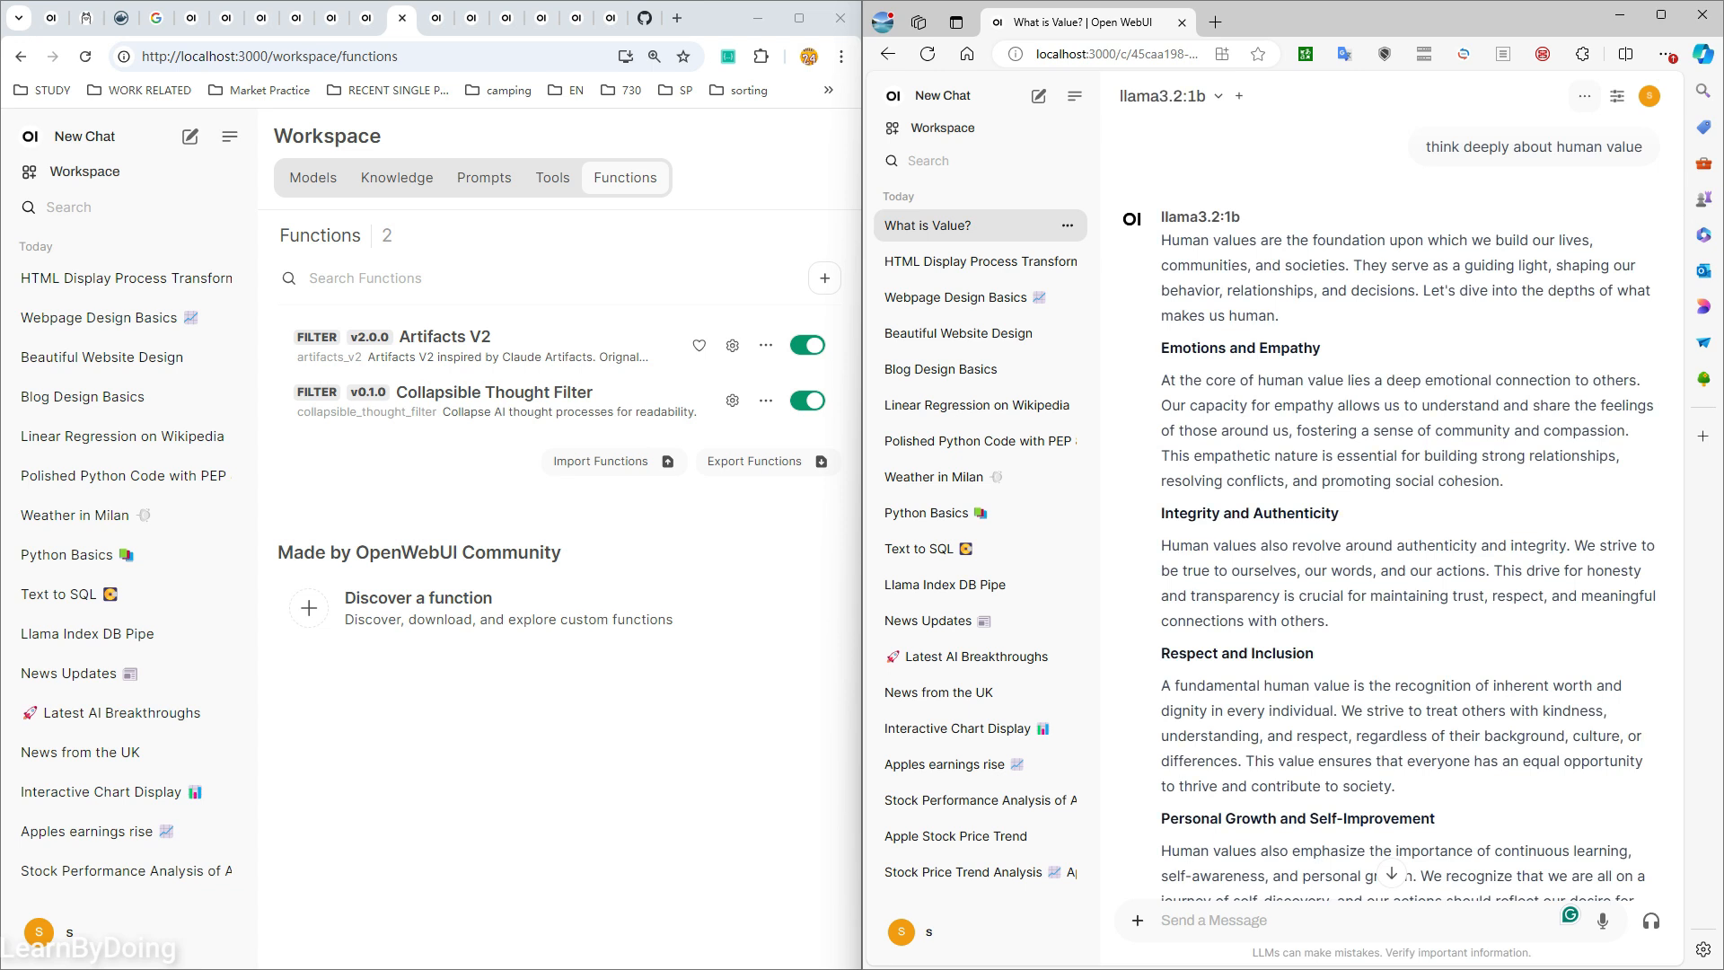
- View the chat overview diagram of the "What is Value?" chat and close it
left_click(1585, 96)
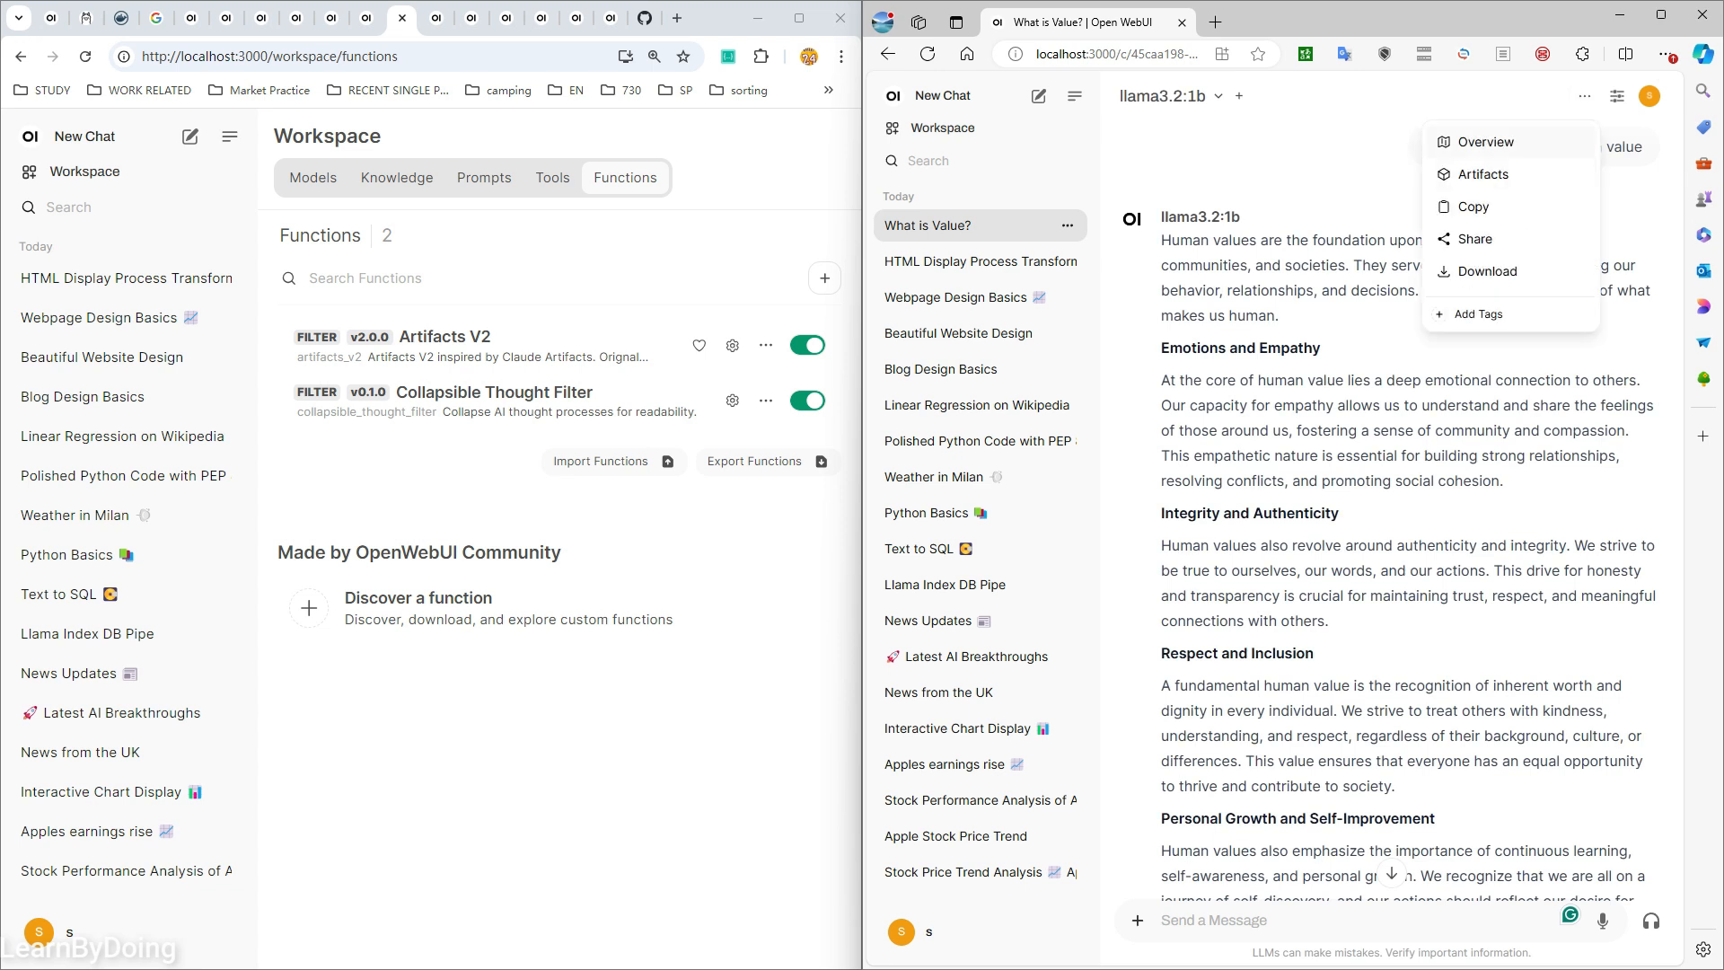
left_click(1486, 142)
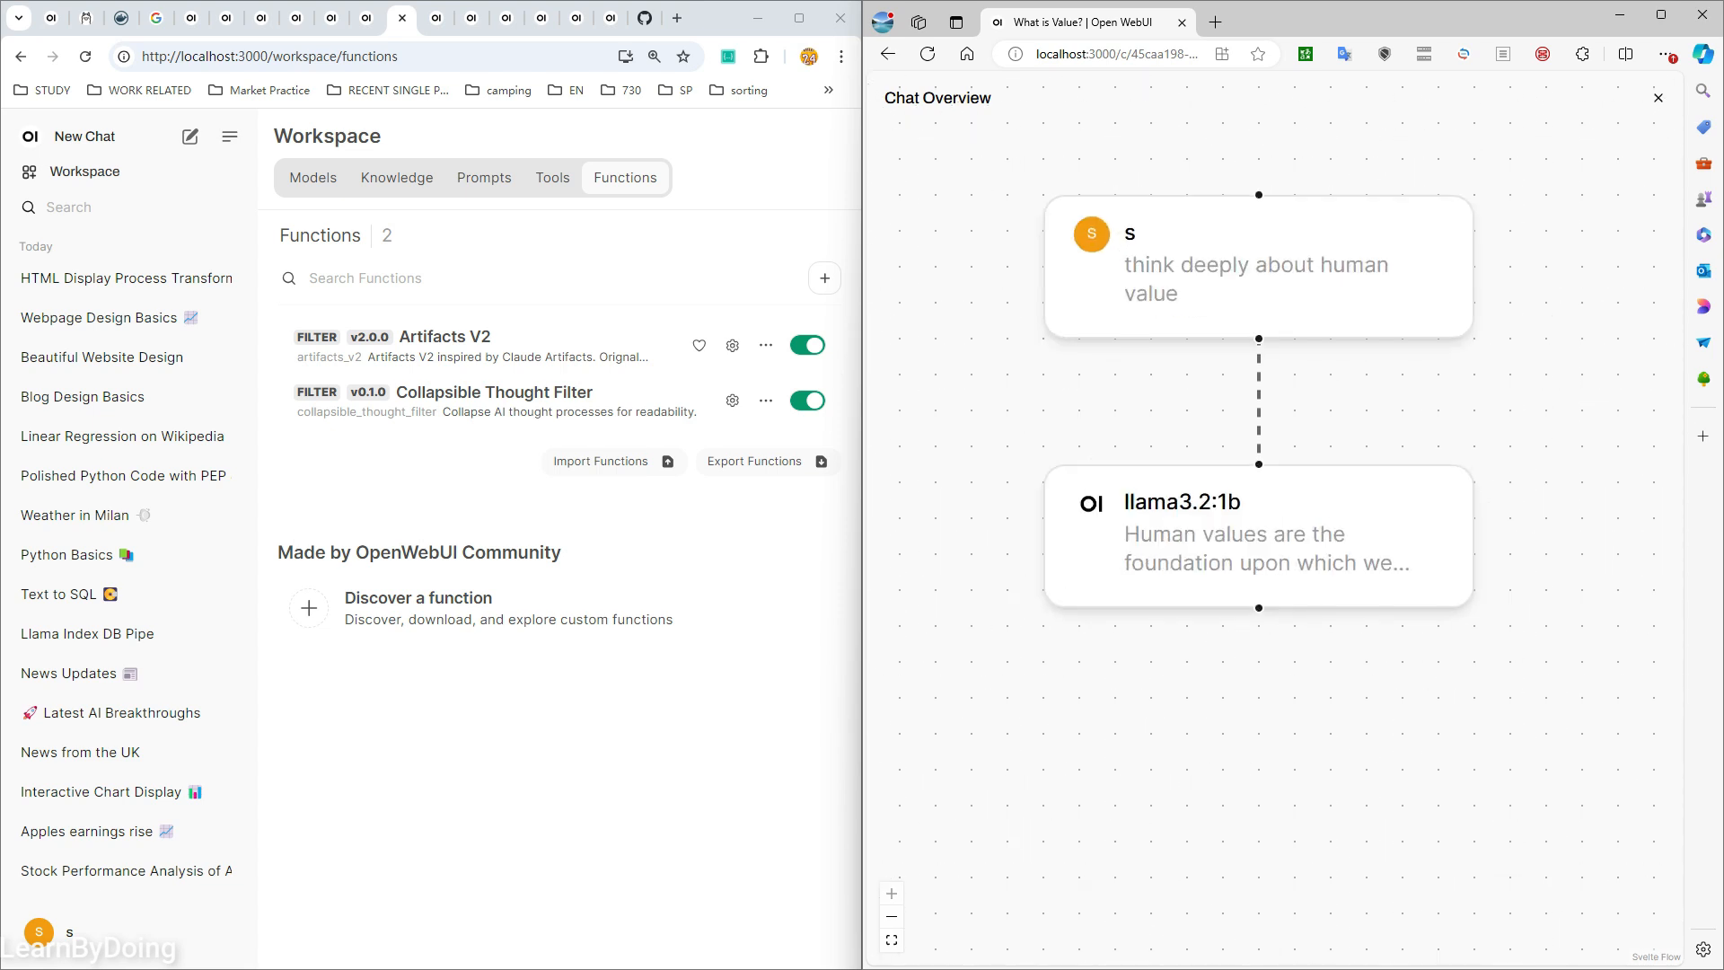
left_click(1658, 98)
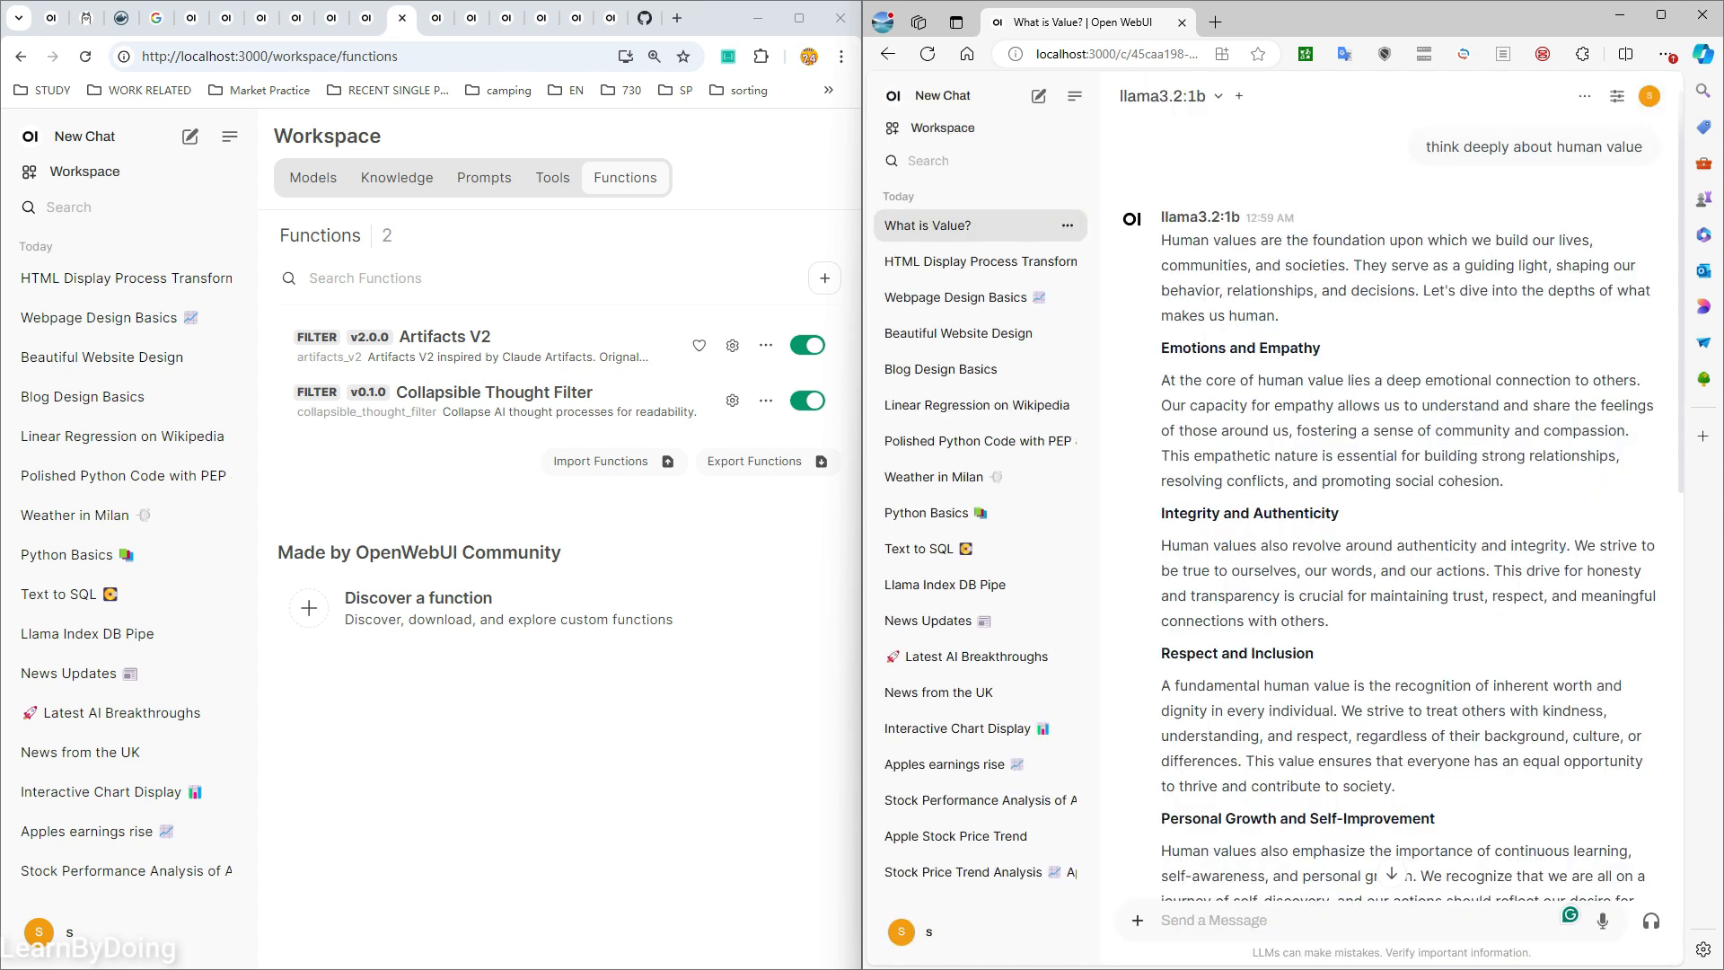
- Open the "Polished Python Code with PEP" chat, view its overview diagram and close it
left_click(964, 441)
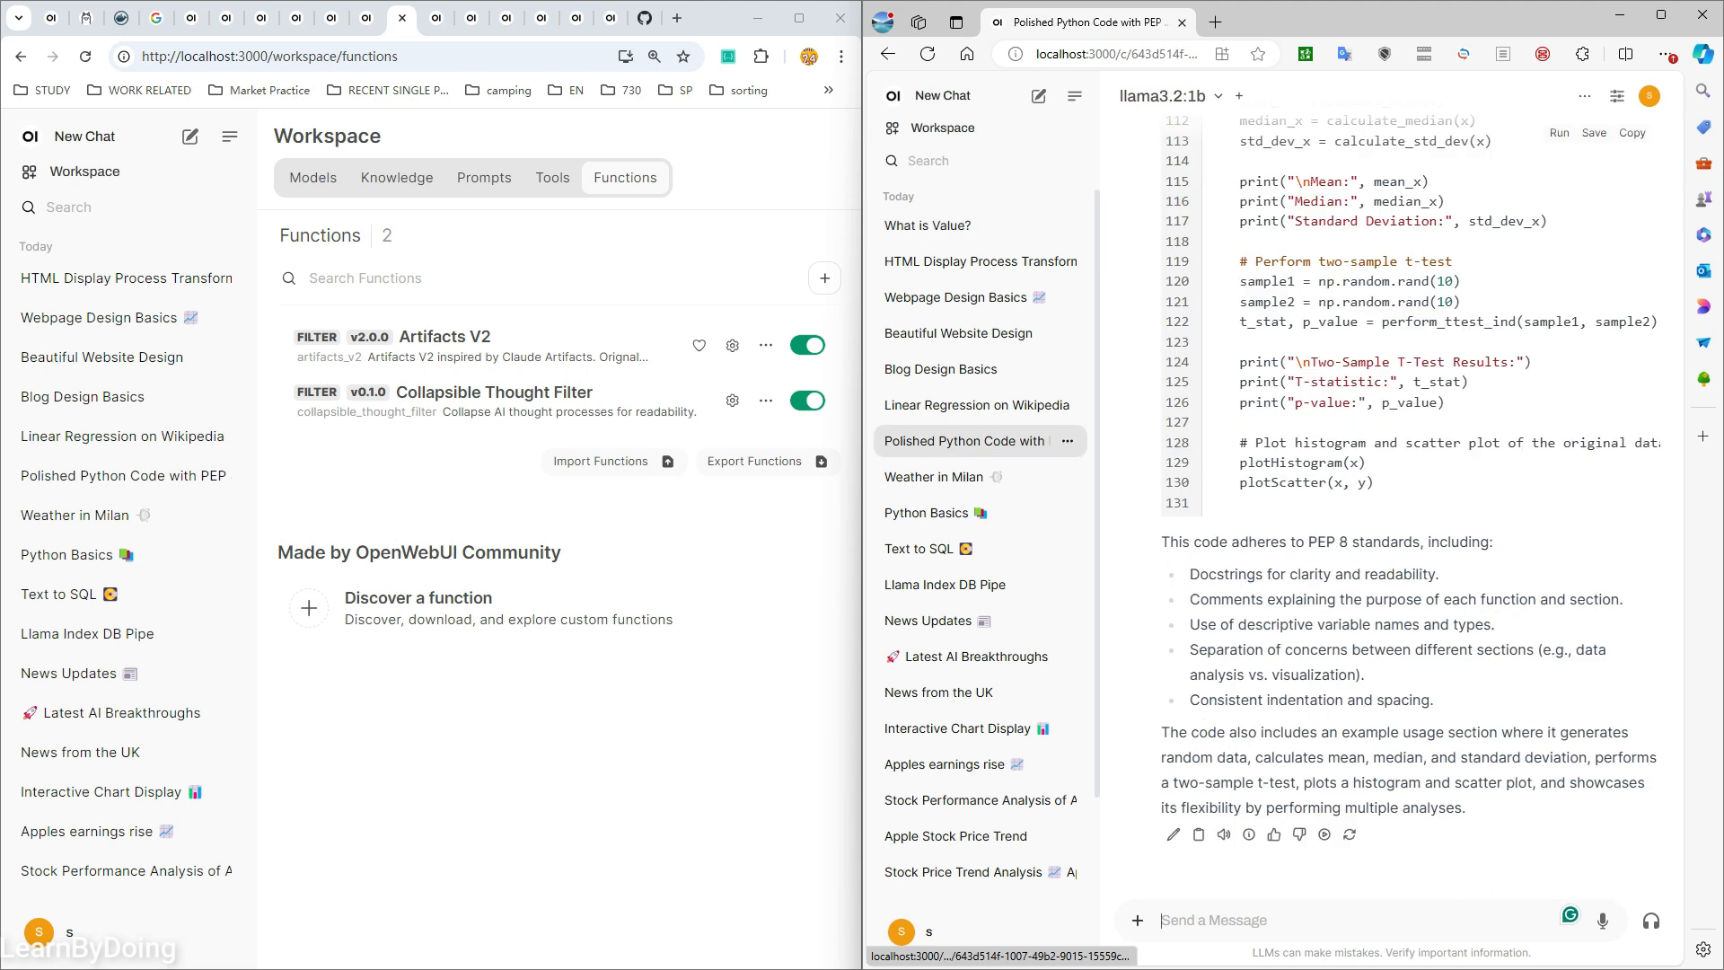
left_click(1584, 96)
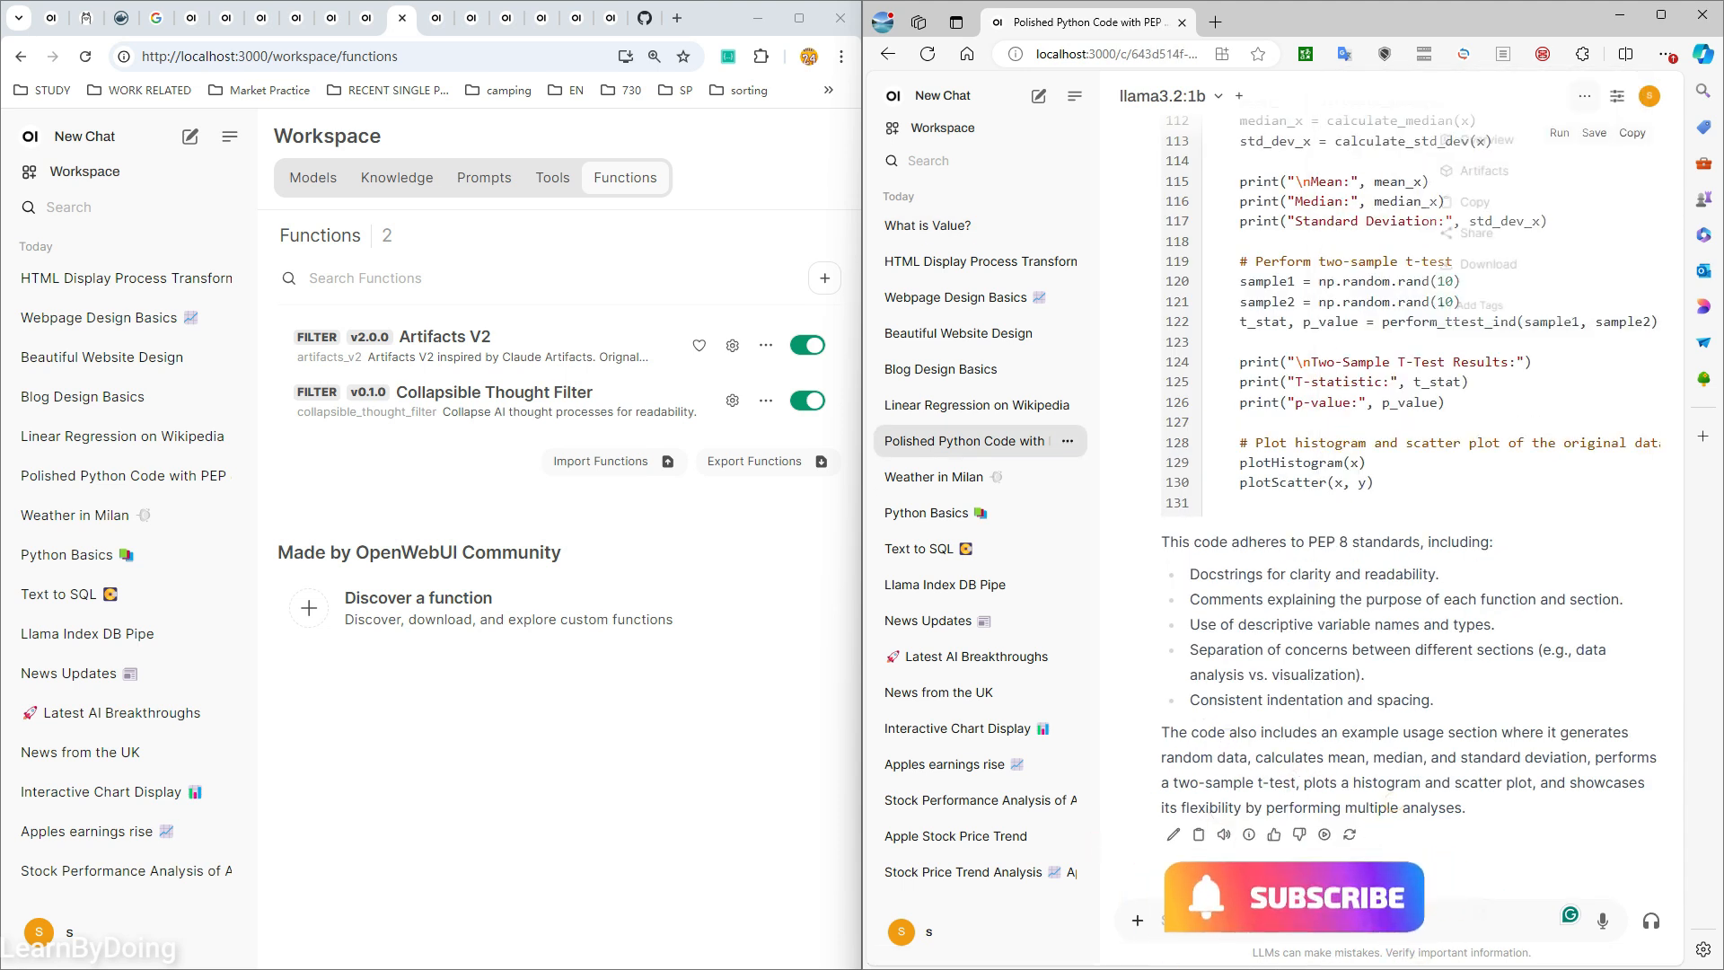
left_click(1487, 148)
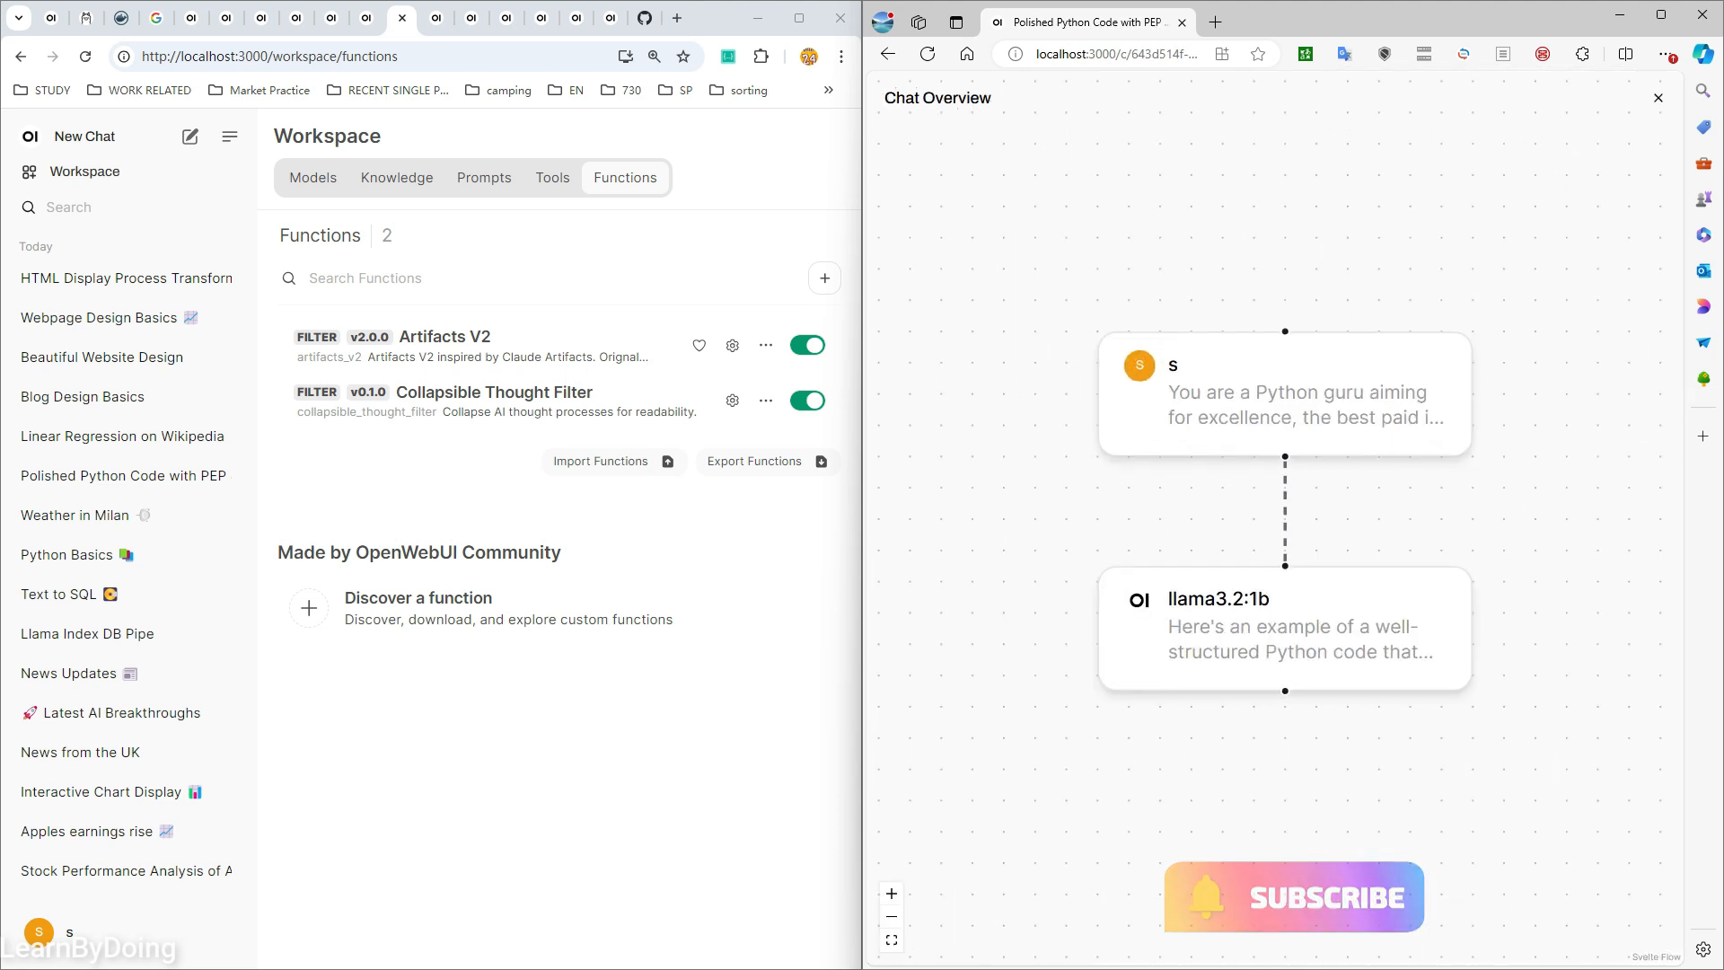
left_click(1659, 98)
- Open the "Line Graphs" chat and examine its overview diagram from the first message to the later ones before closing it
scroll(980, 549, "down", 2)
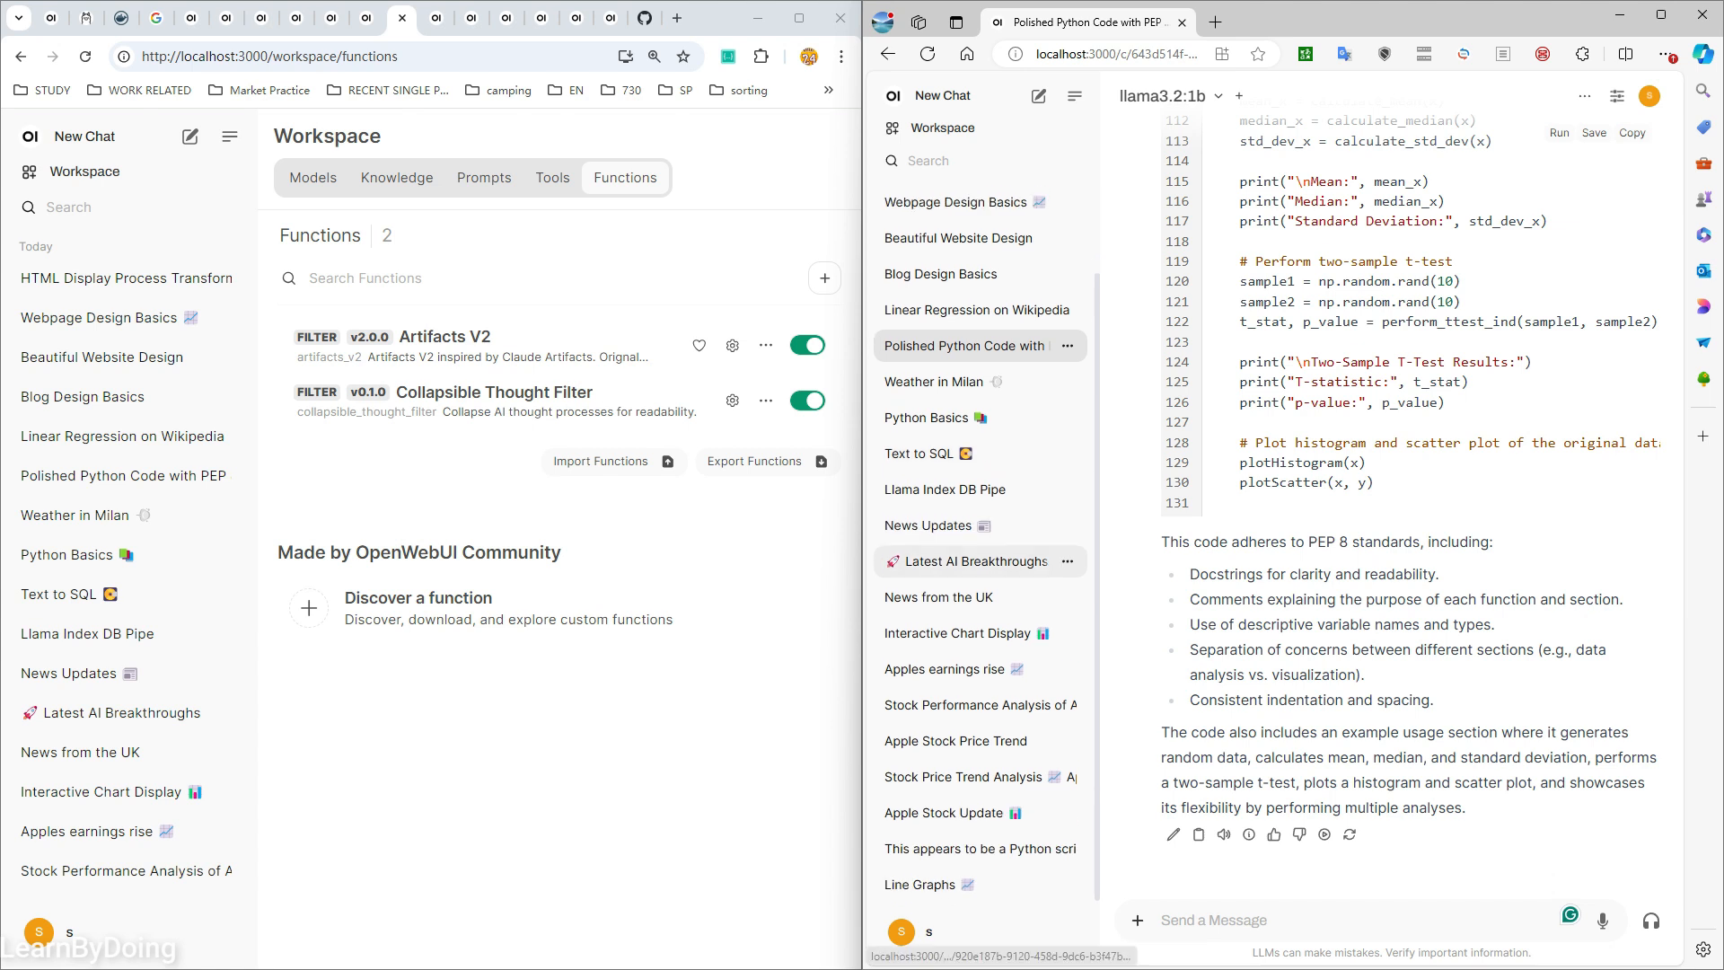
left_click(934, 885)
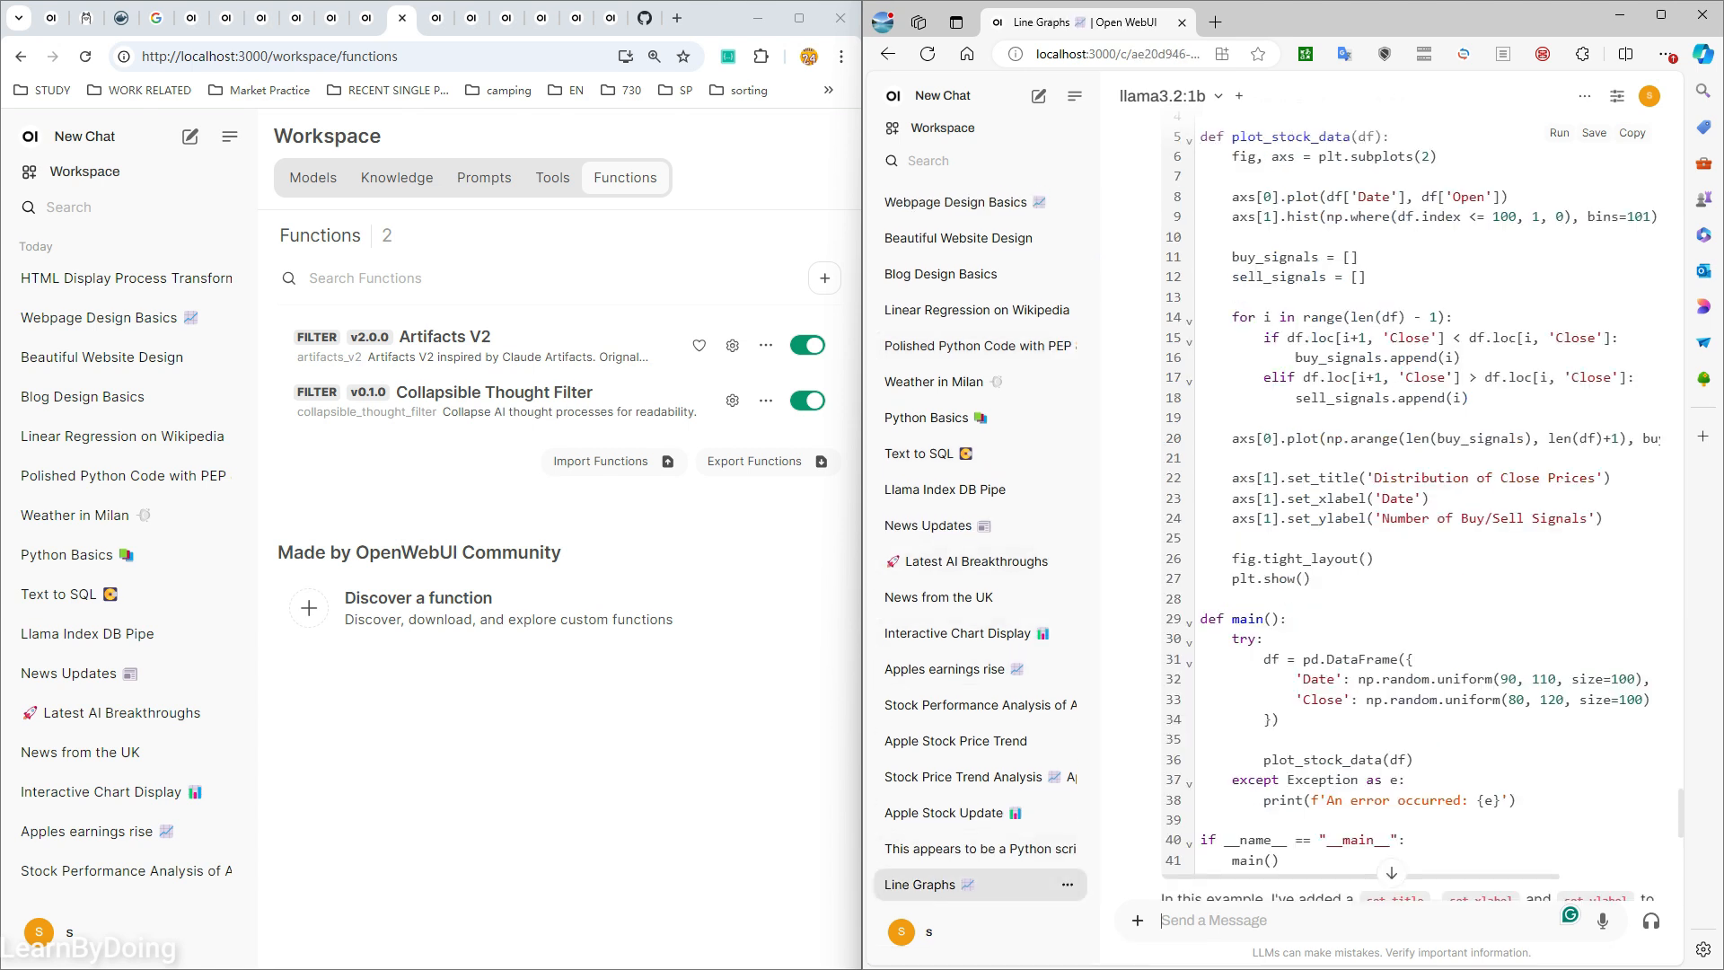
left_click(1585, 96)
left_click(1484, 142)
scroll(1329, 359, "up", 8)
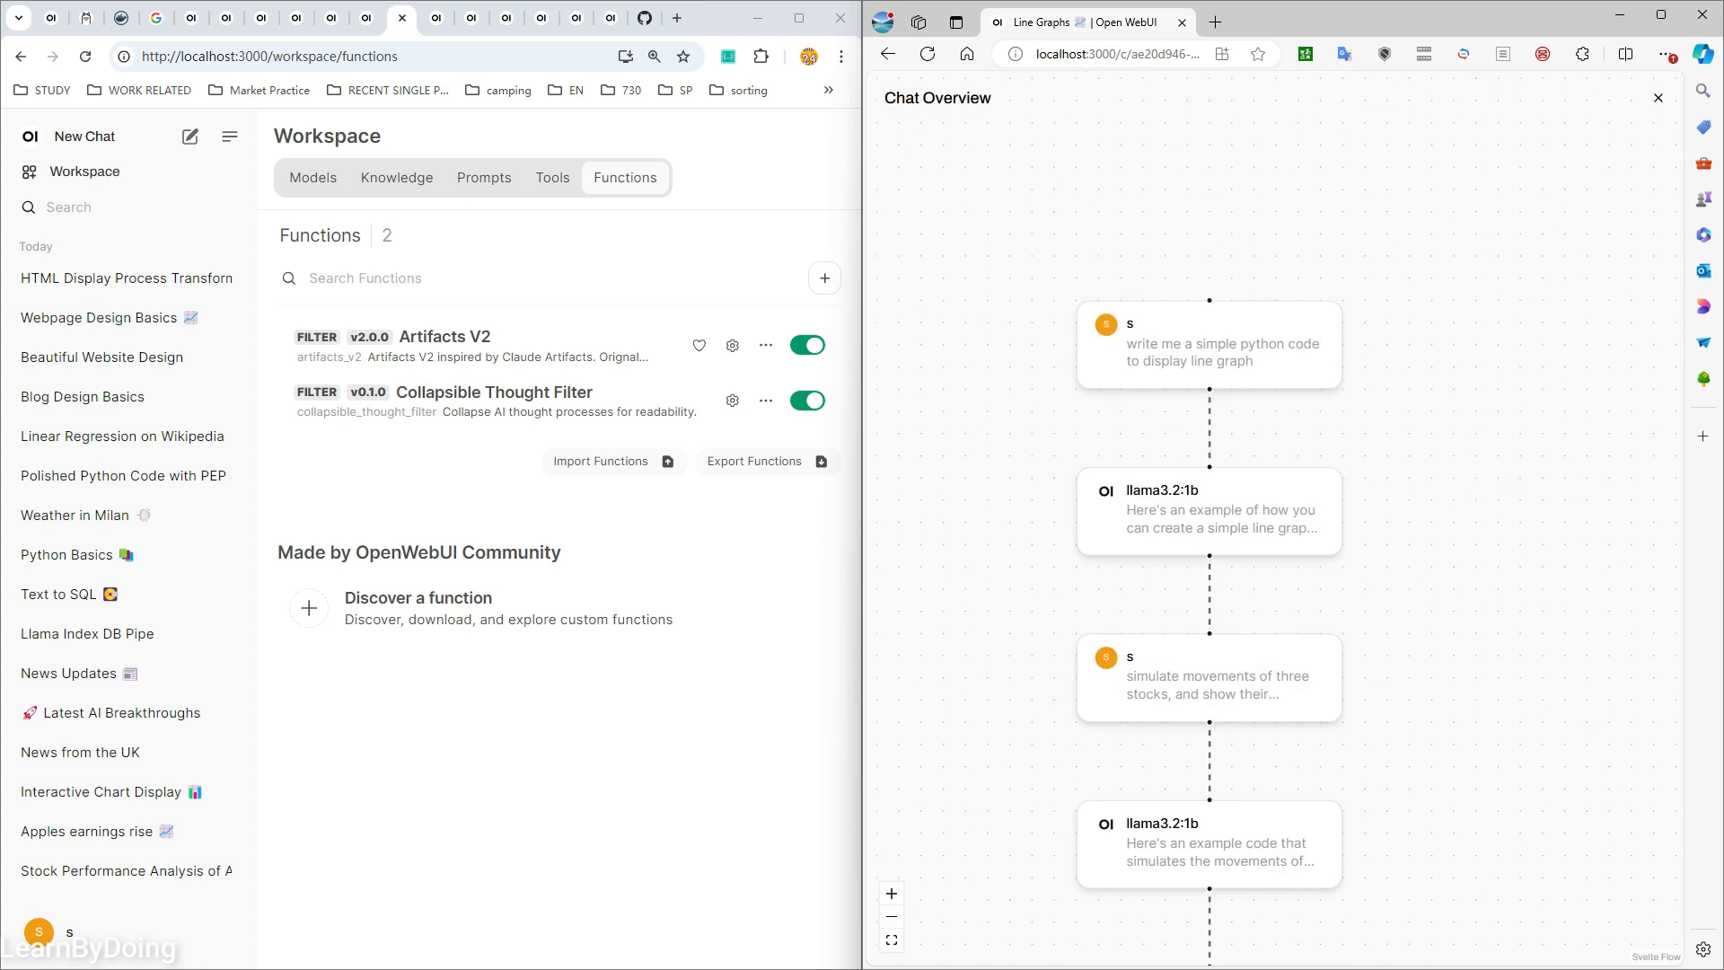
left_click_drag(1409, 502, 1419, 327)
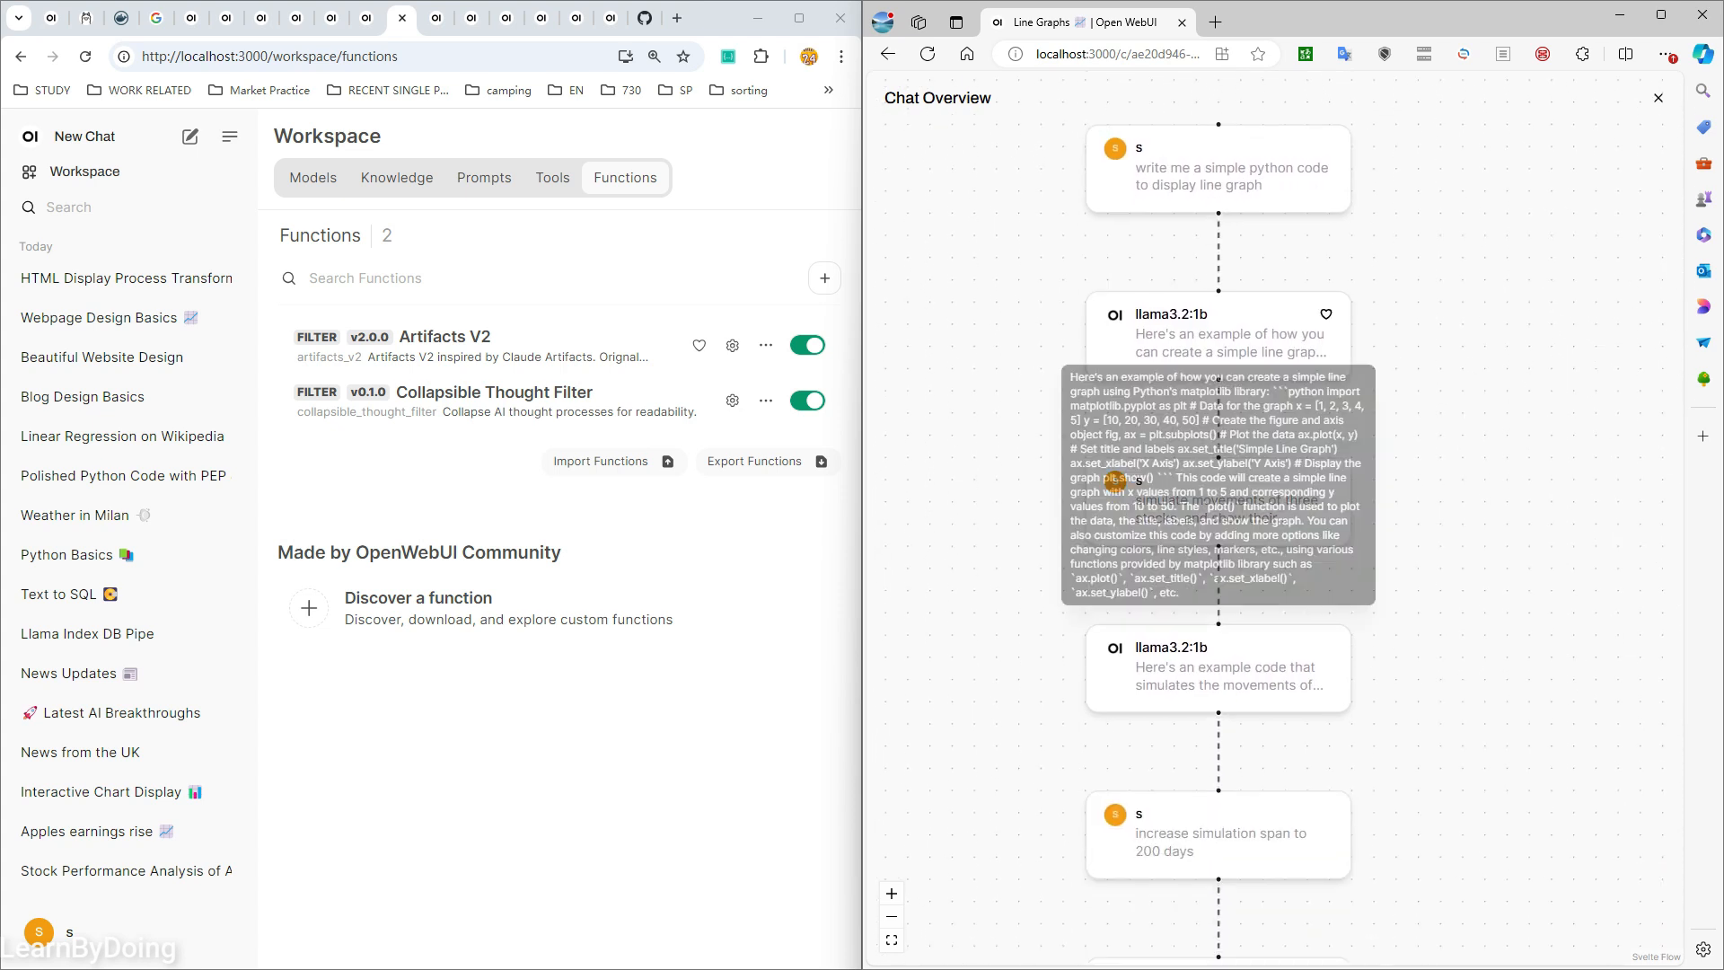
left_click(1327, 315)
scroll(1484, 438, "down", 5)
left_click_drag(1487, 808, 1350, 117)
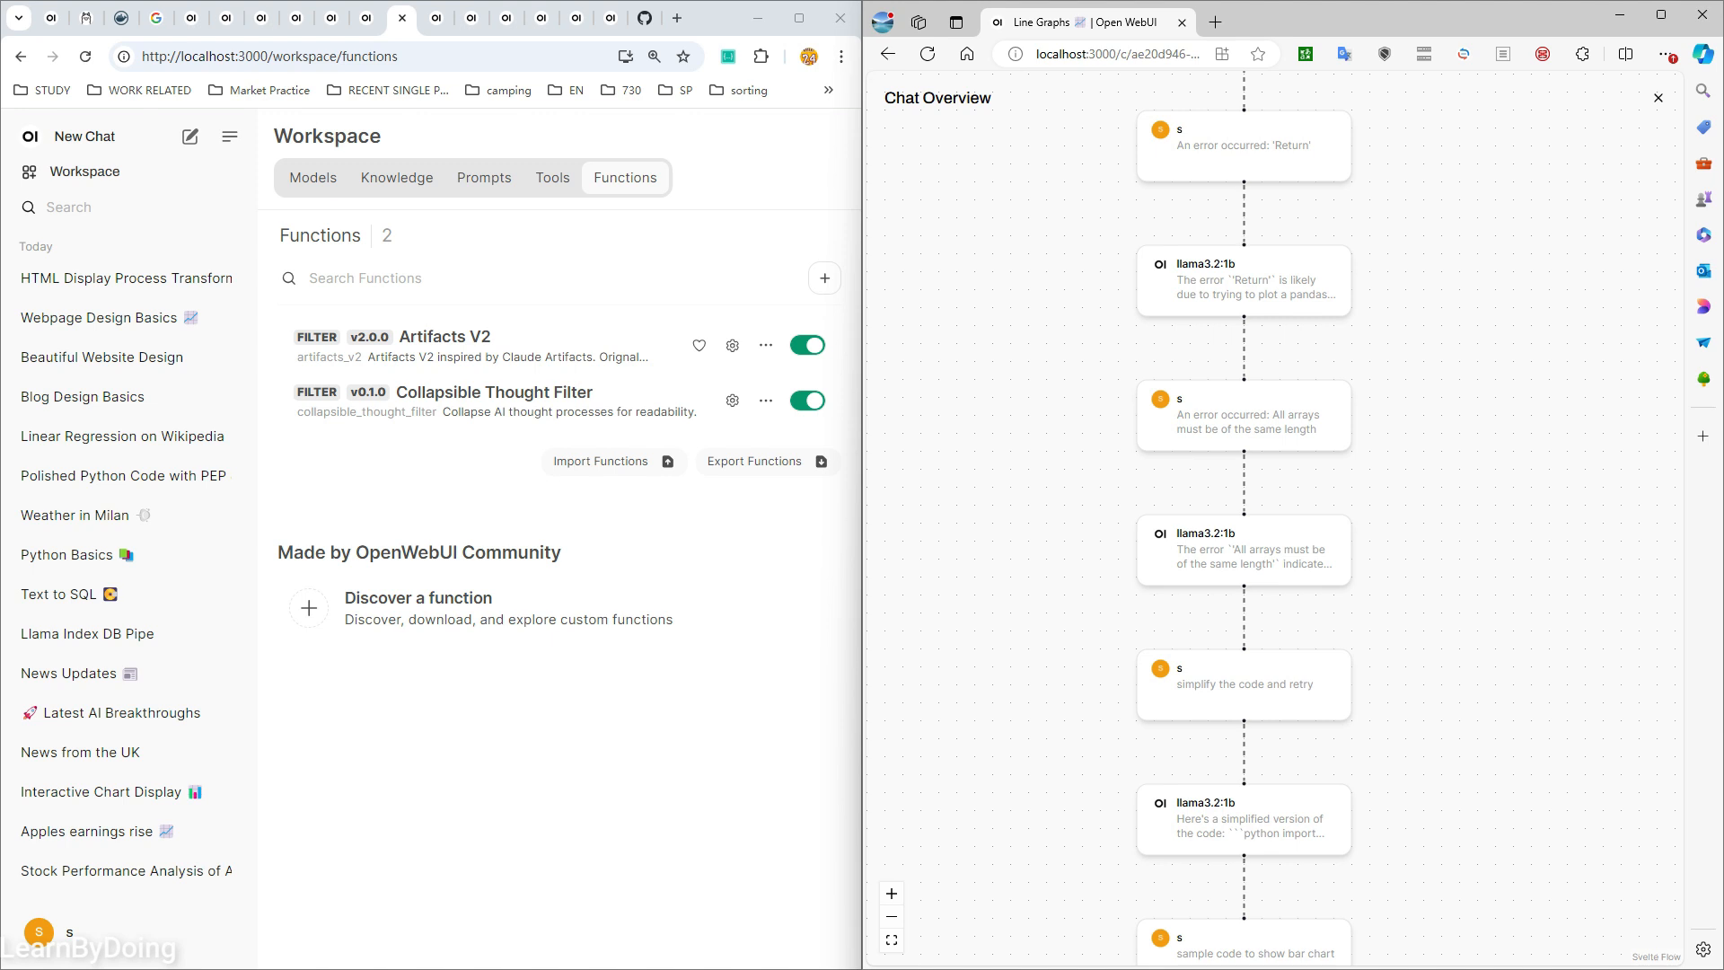
left_click(1659, 98)
scroll(978, 525, "up", 2)
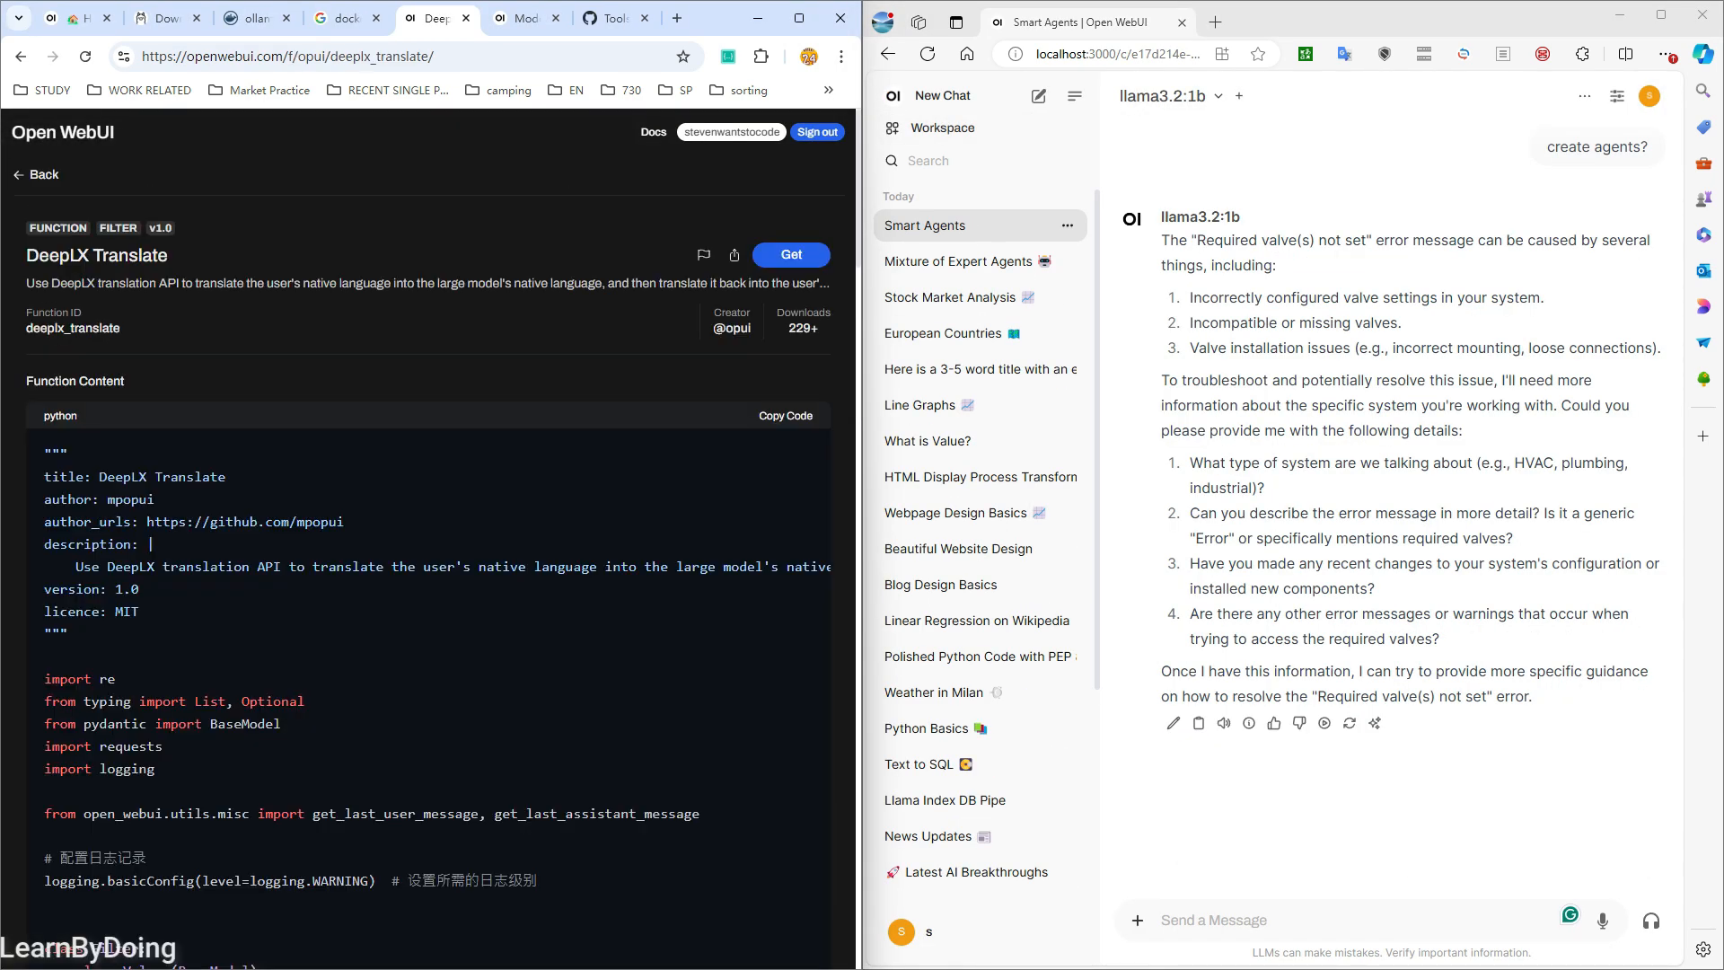
left_click(791, 254)
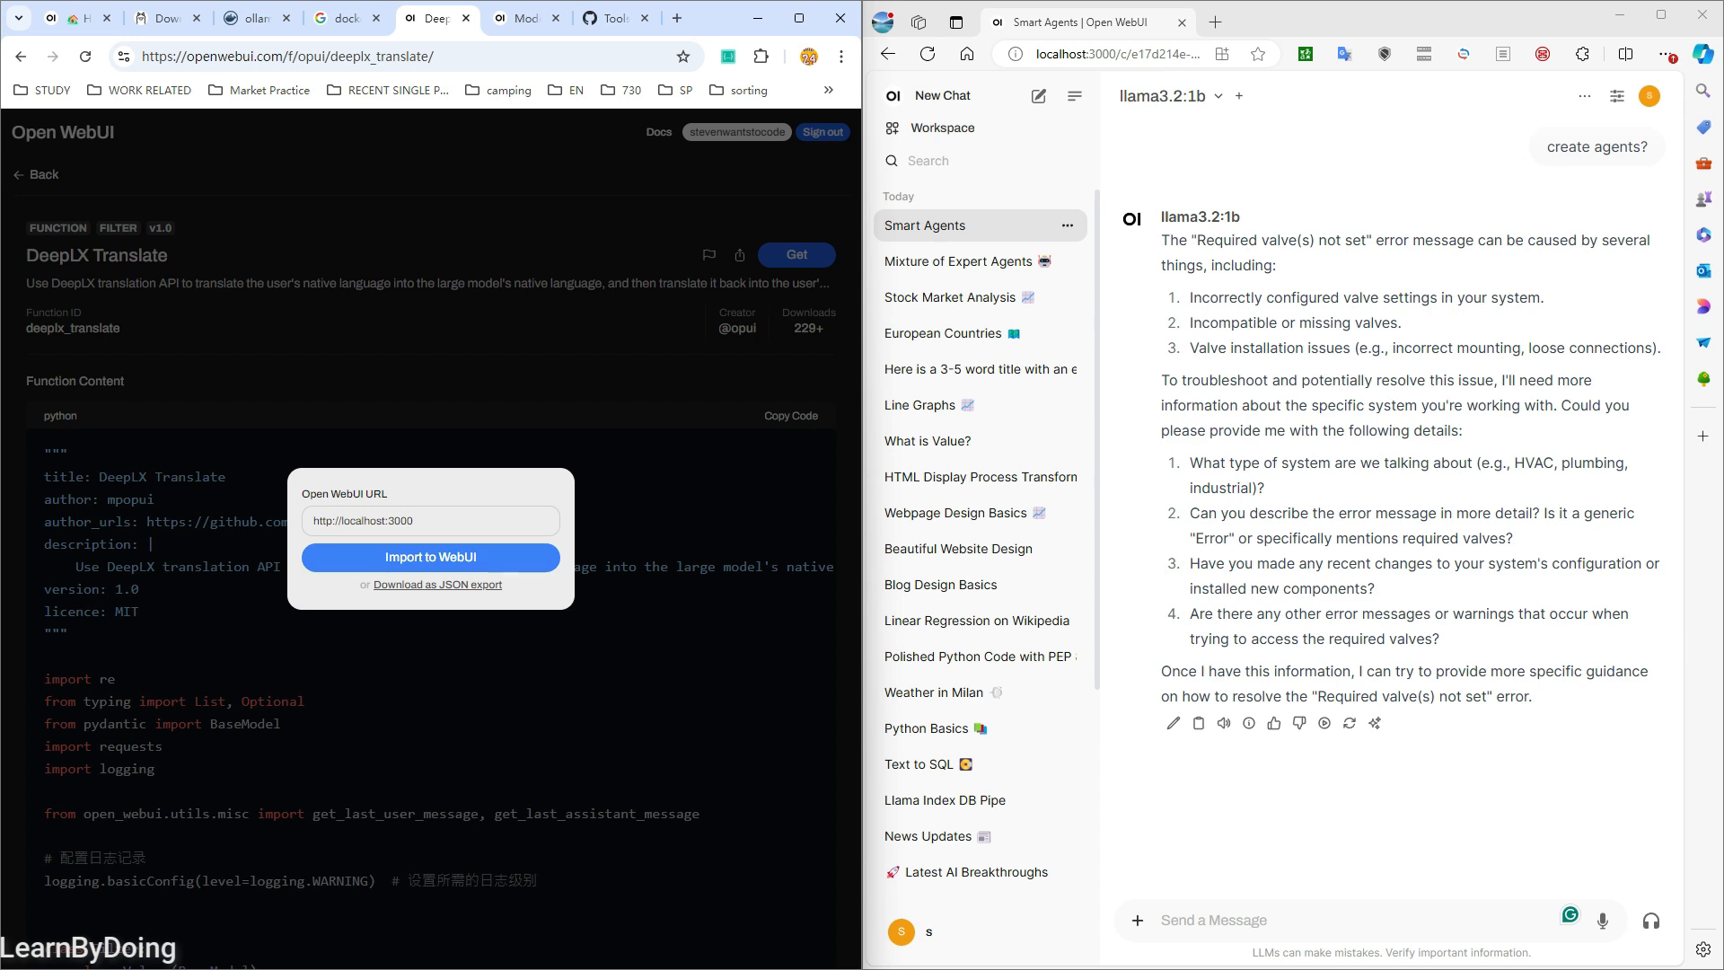
left_click(454, 662)
left_click(813, 937)
left_click(807, 456)
left_click(808, 511)
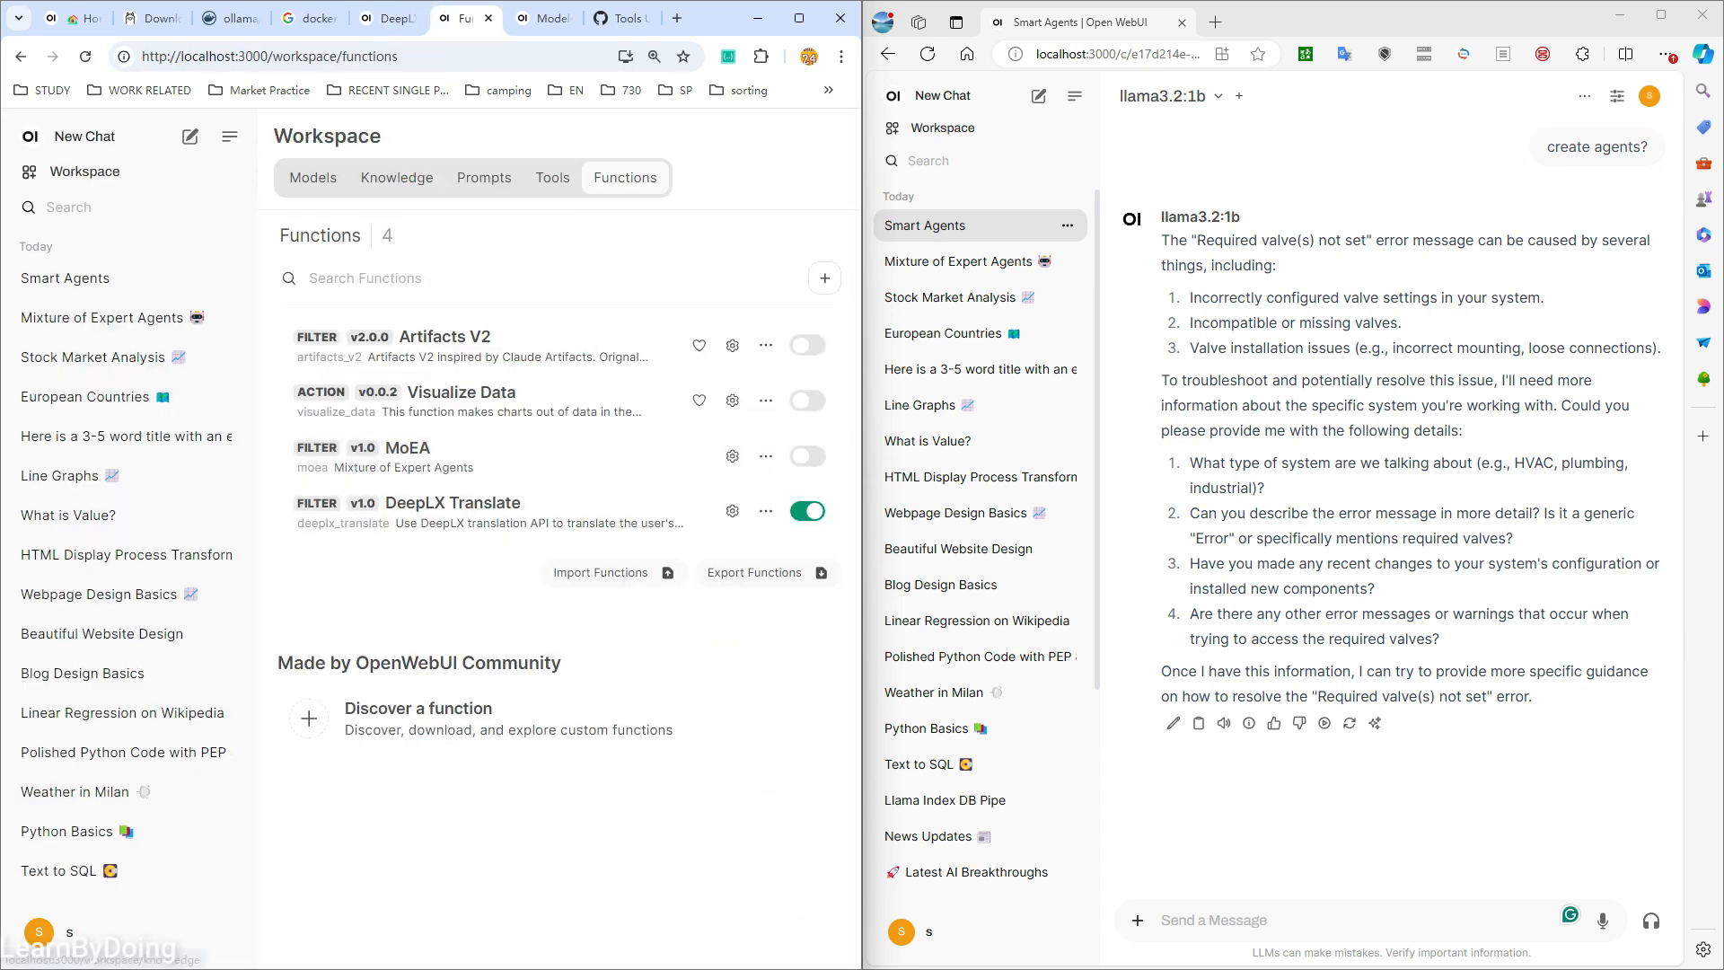
- Include the DeepLX Translate filter in the llama3.2:1b model settings and save the model update
left_click(312, 178)
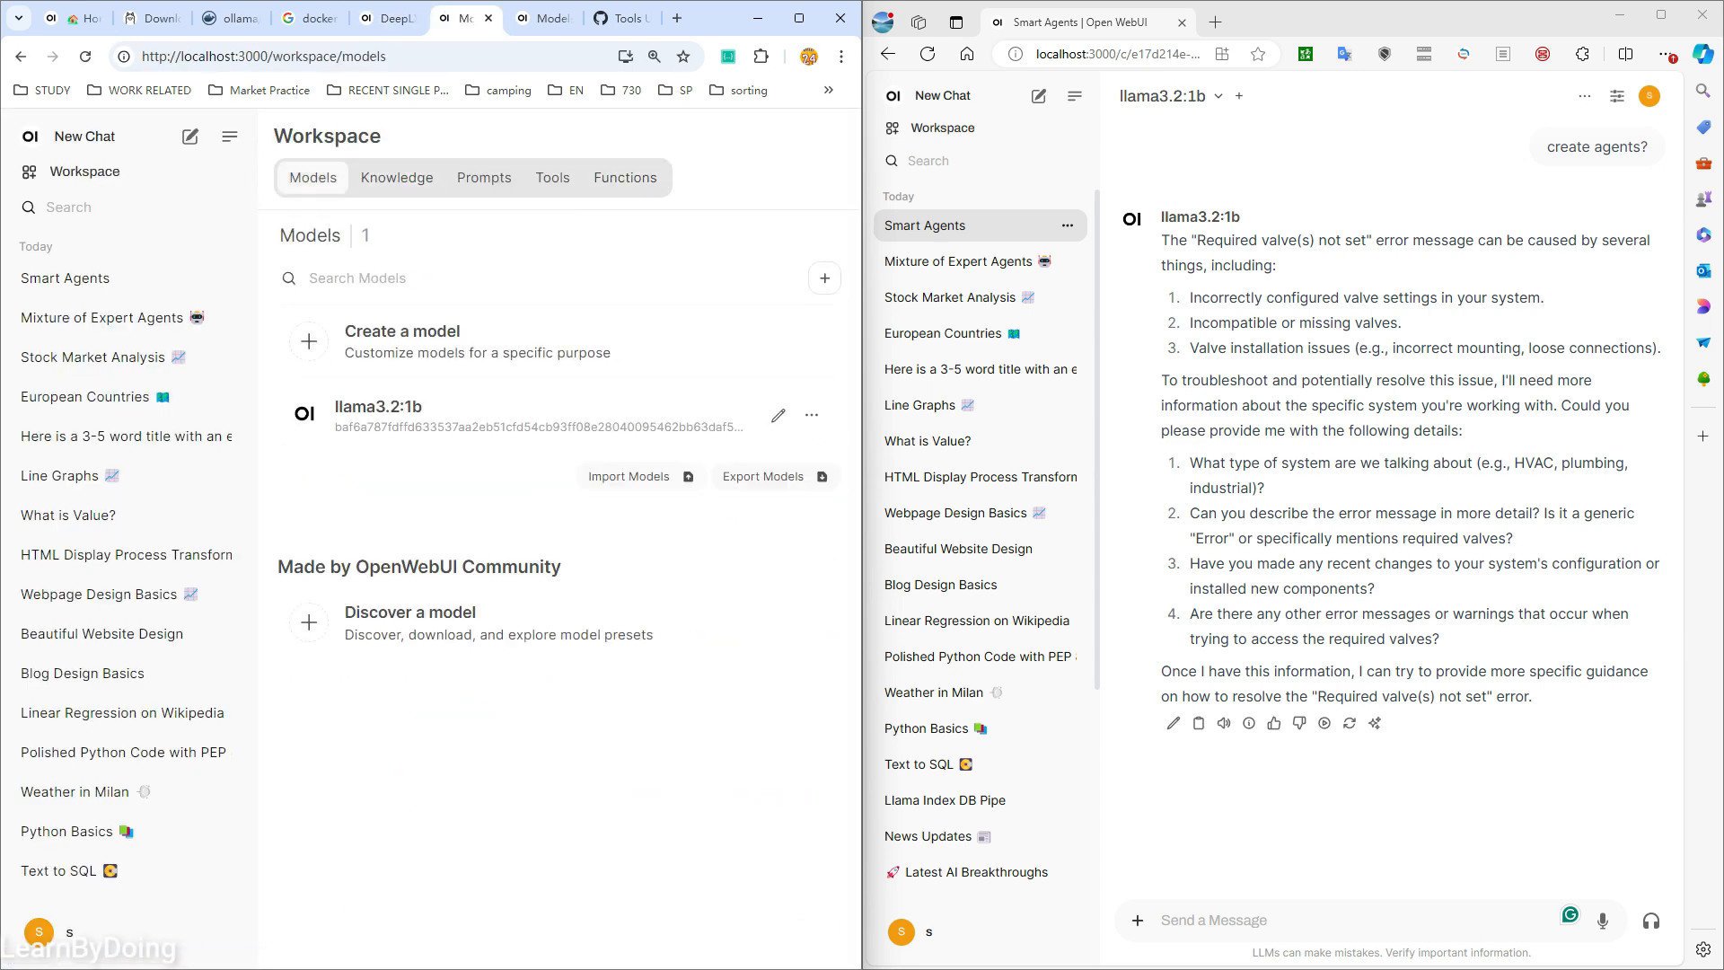
left_click(778, 415)
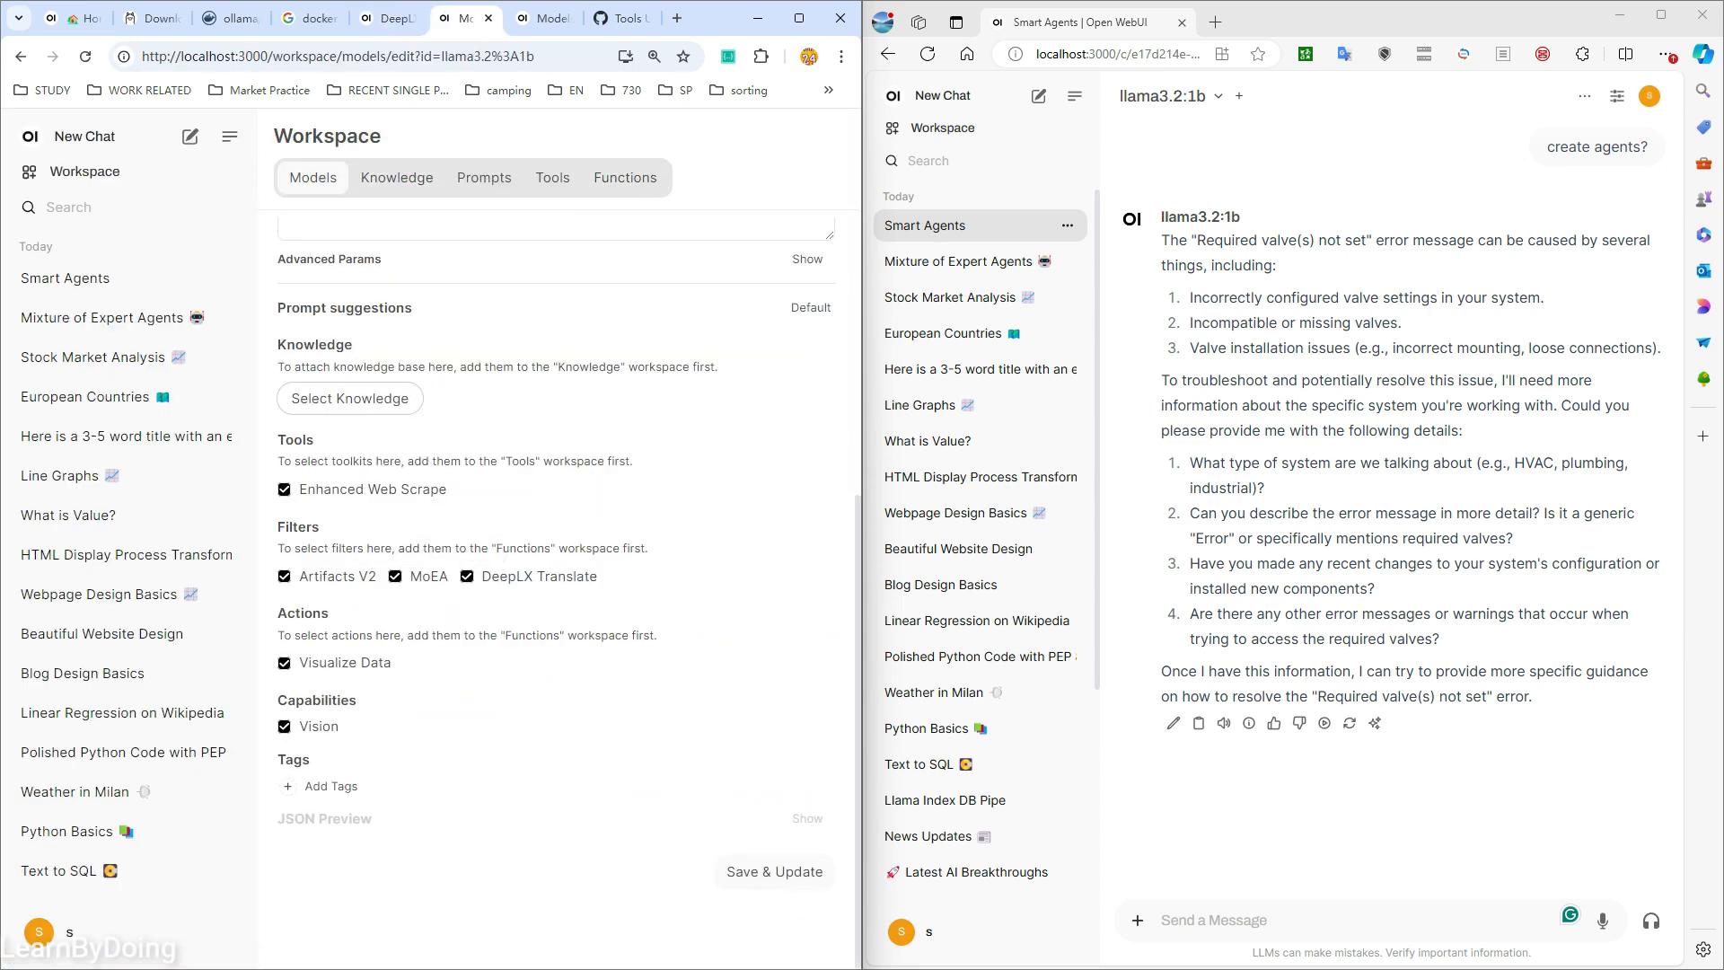
left_click(284, 577)
left_click(769, 871)
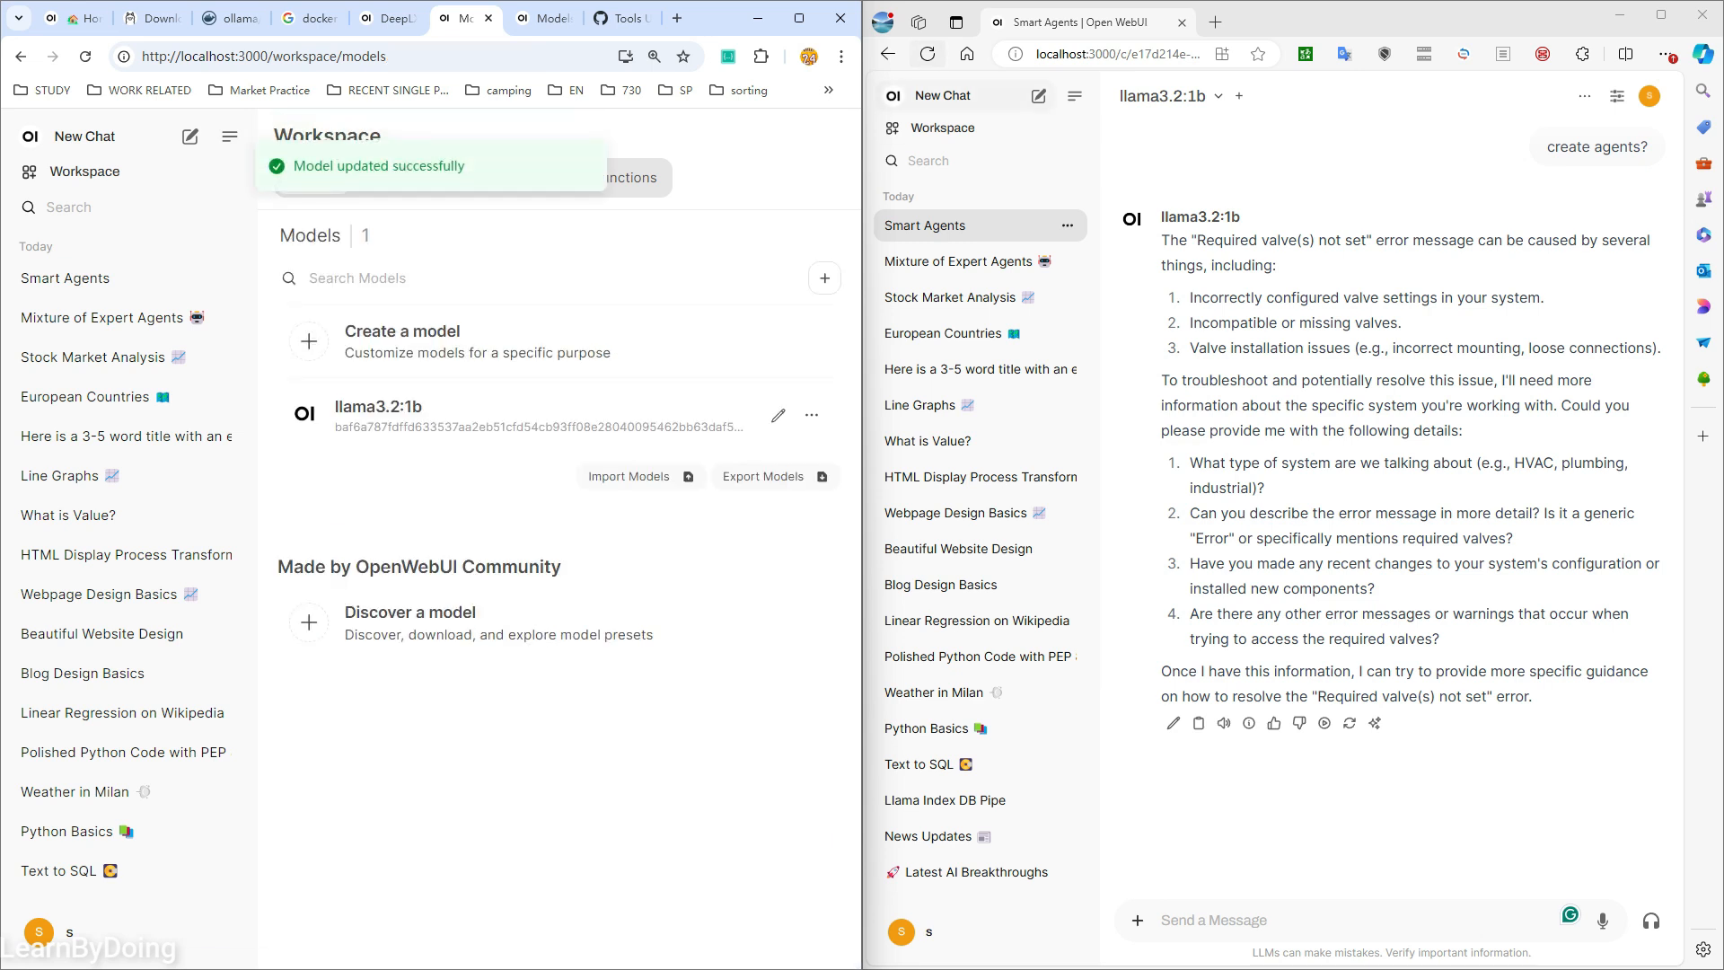
- Start a new chat with llama3.2:1b and send "translate come stai to chinese"
left_click(943, 96)
left_click(1172, 96)
left_click(1194, 178)
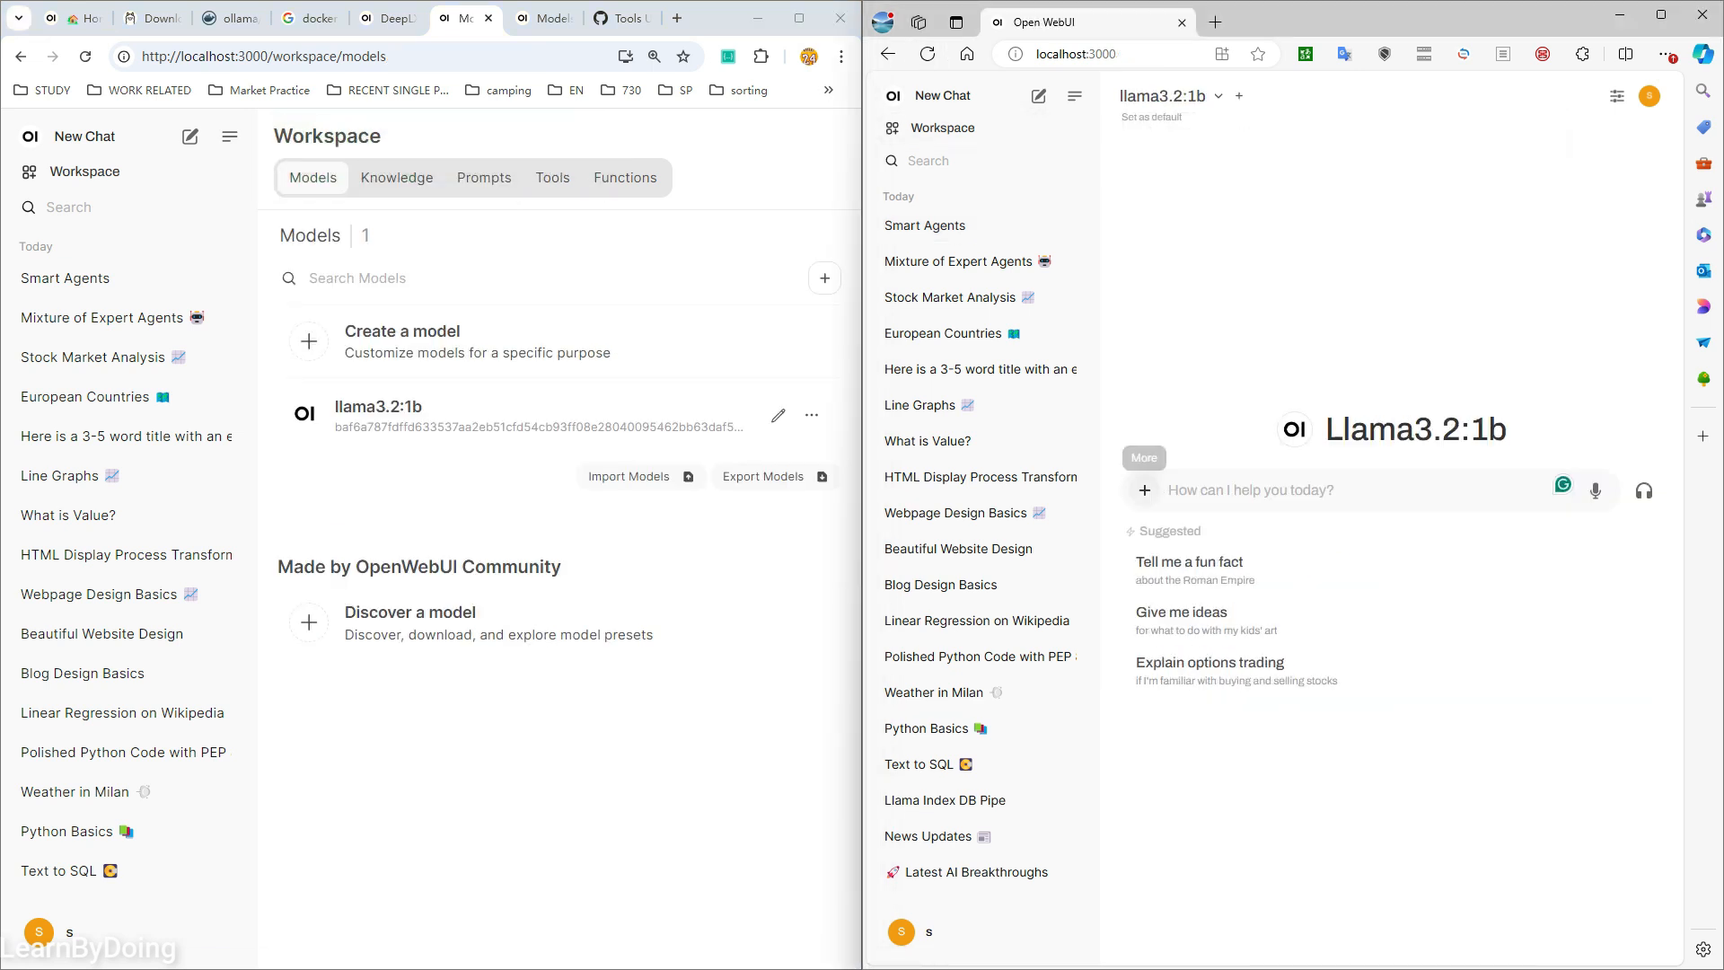
left_click(625, 177)
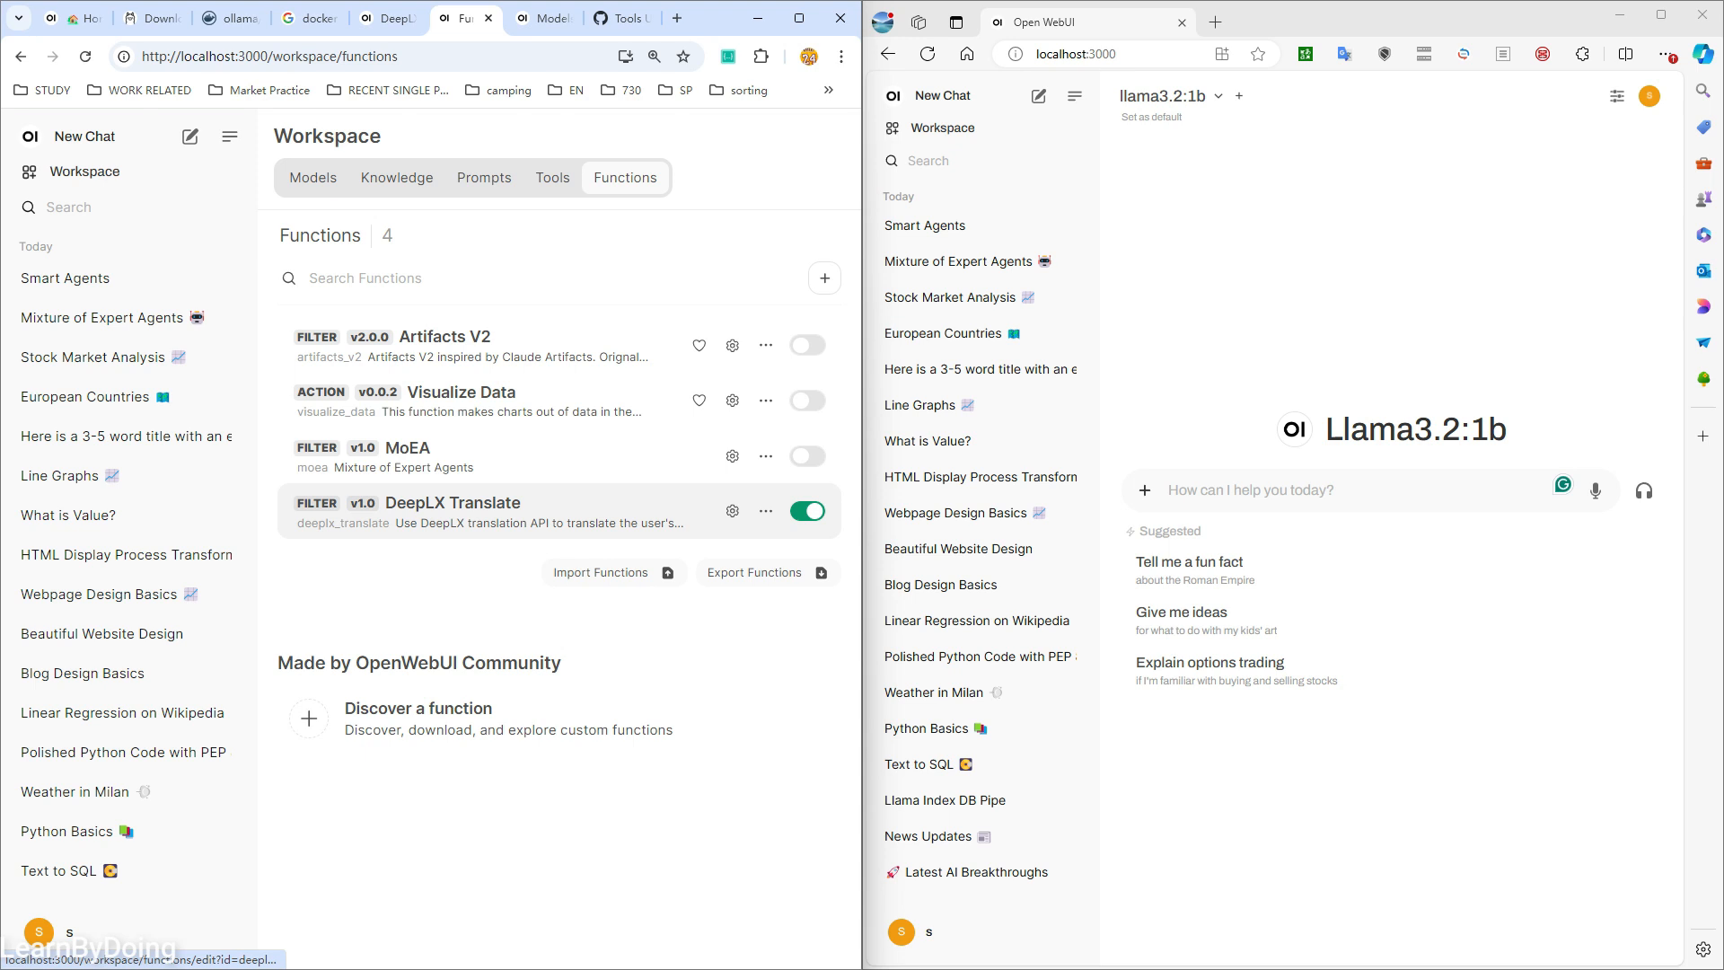
left_click(1250, 491)
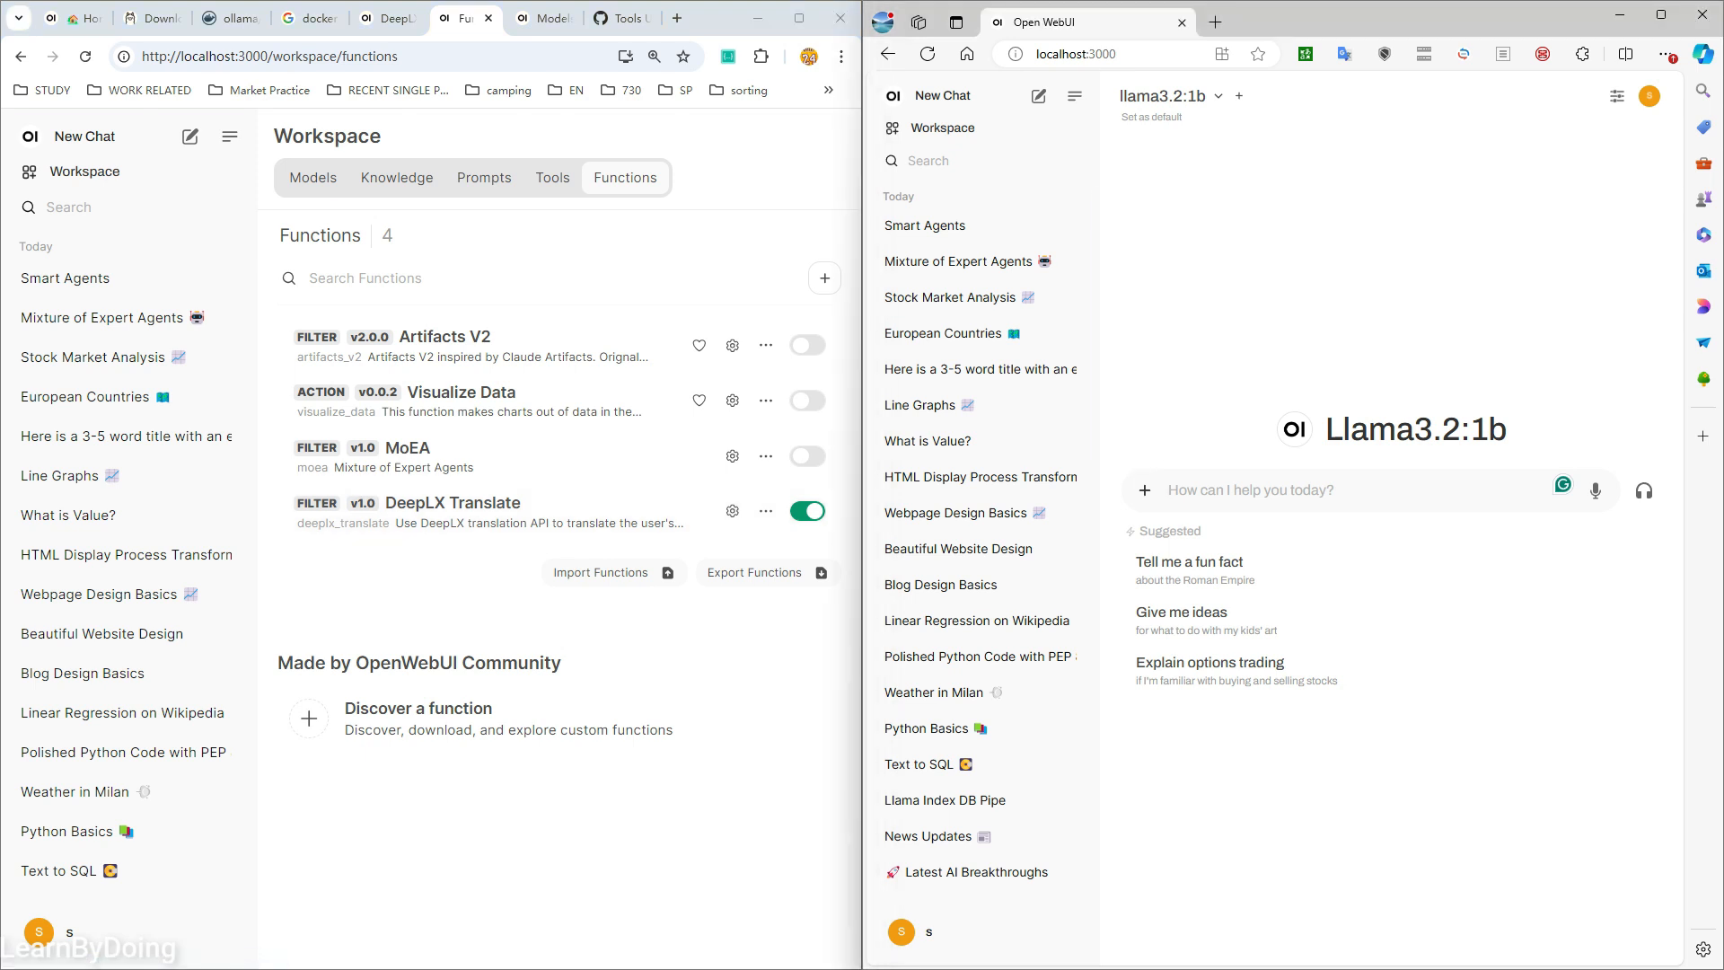
type("translate come stai to chi")
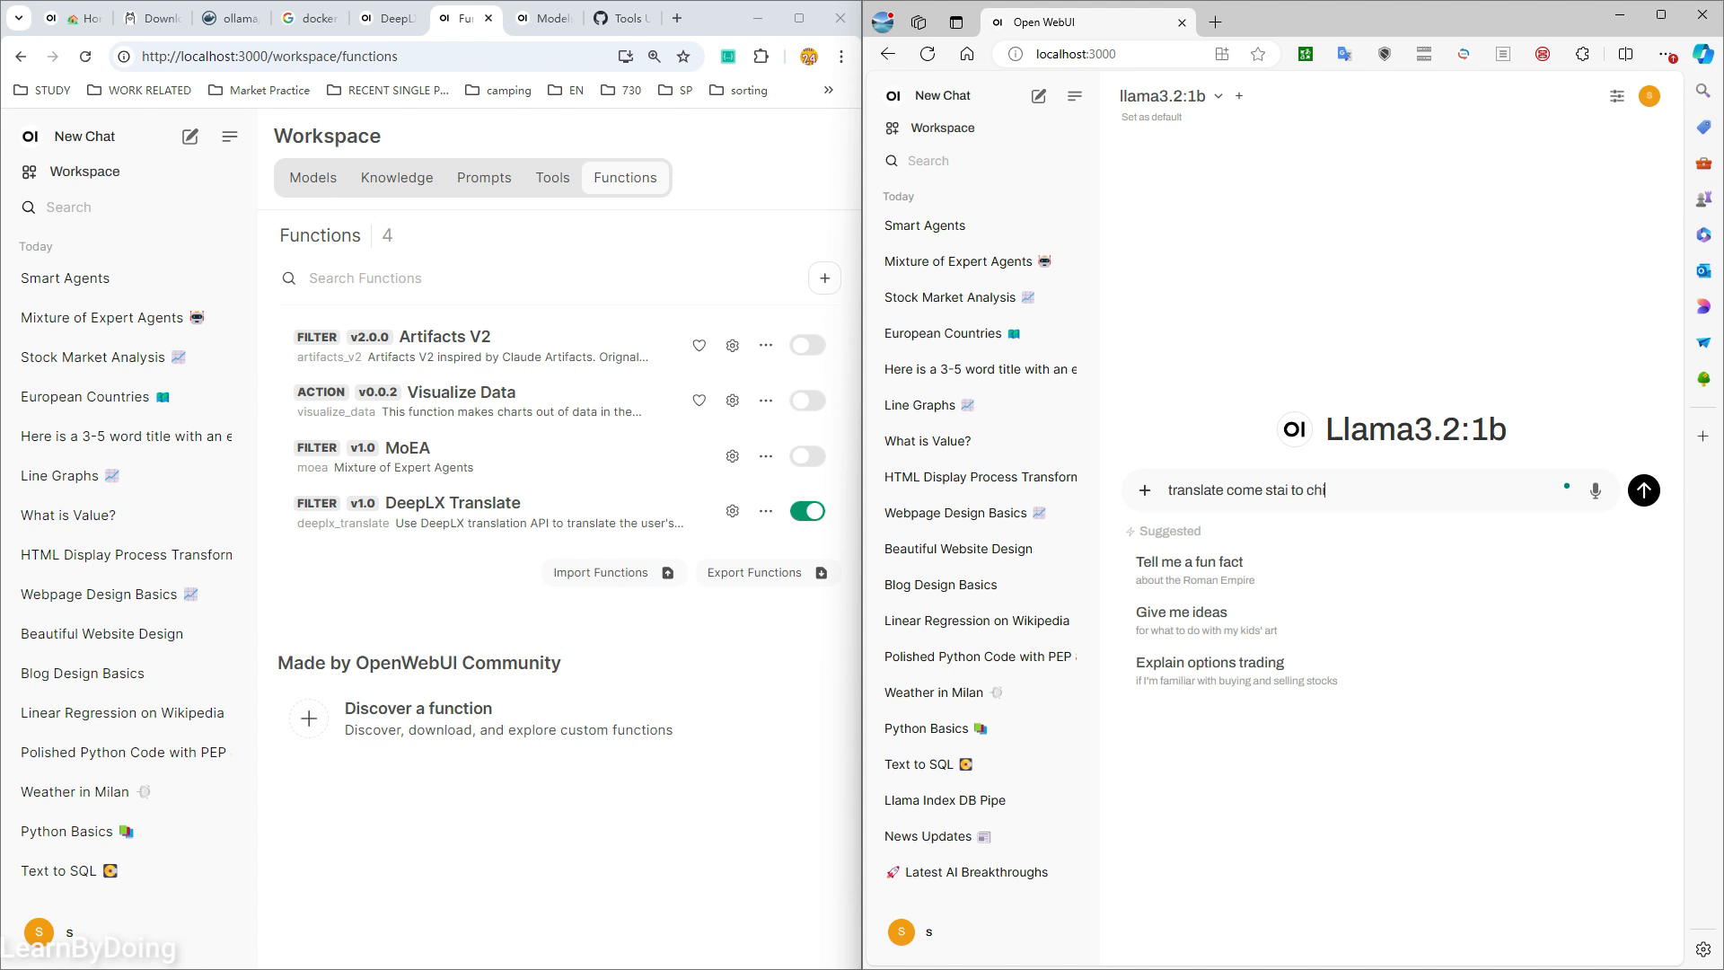
type("nese")
key("Return")
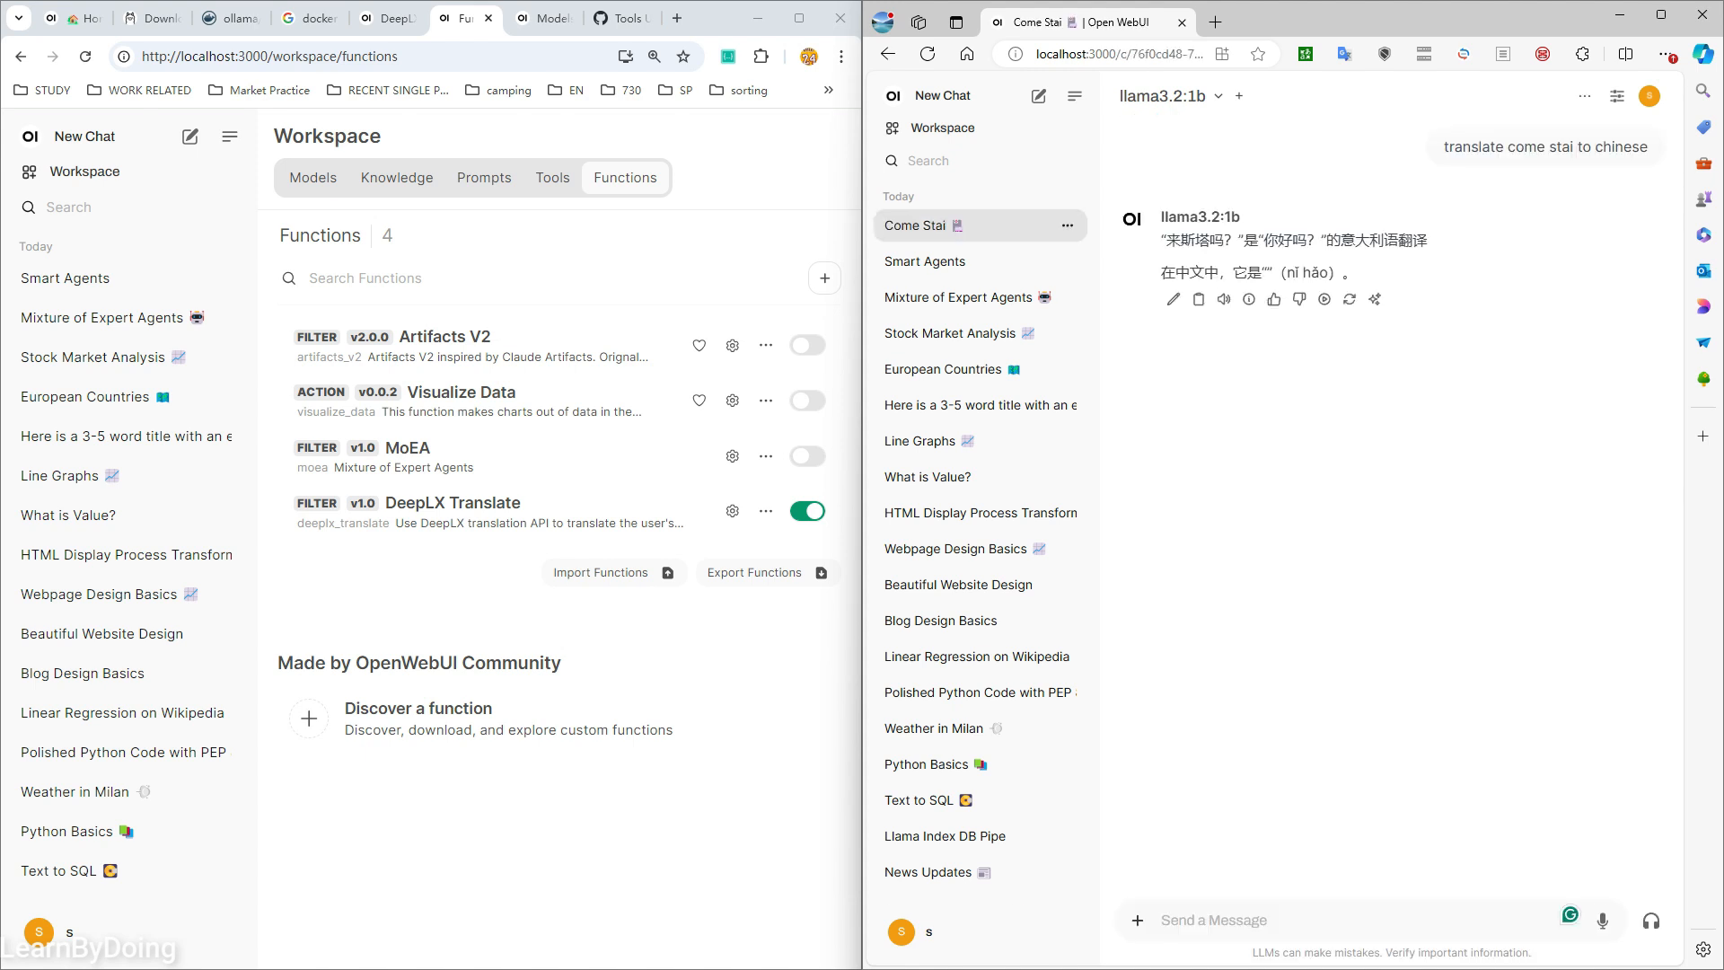
- Open the DeepLX Translate function and read its full description and language settings in the code
left_click(467, 510)
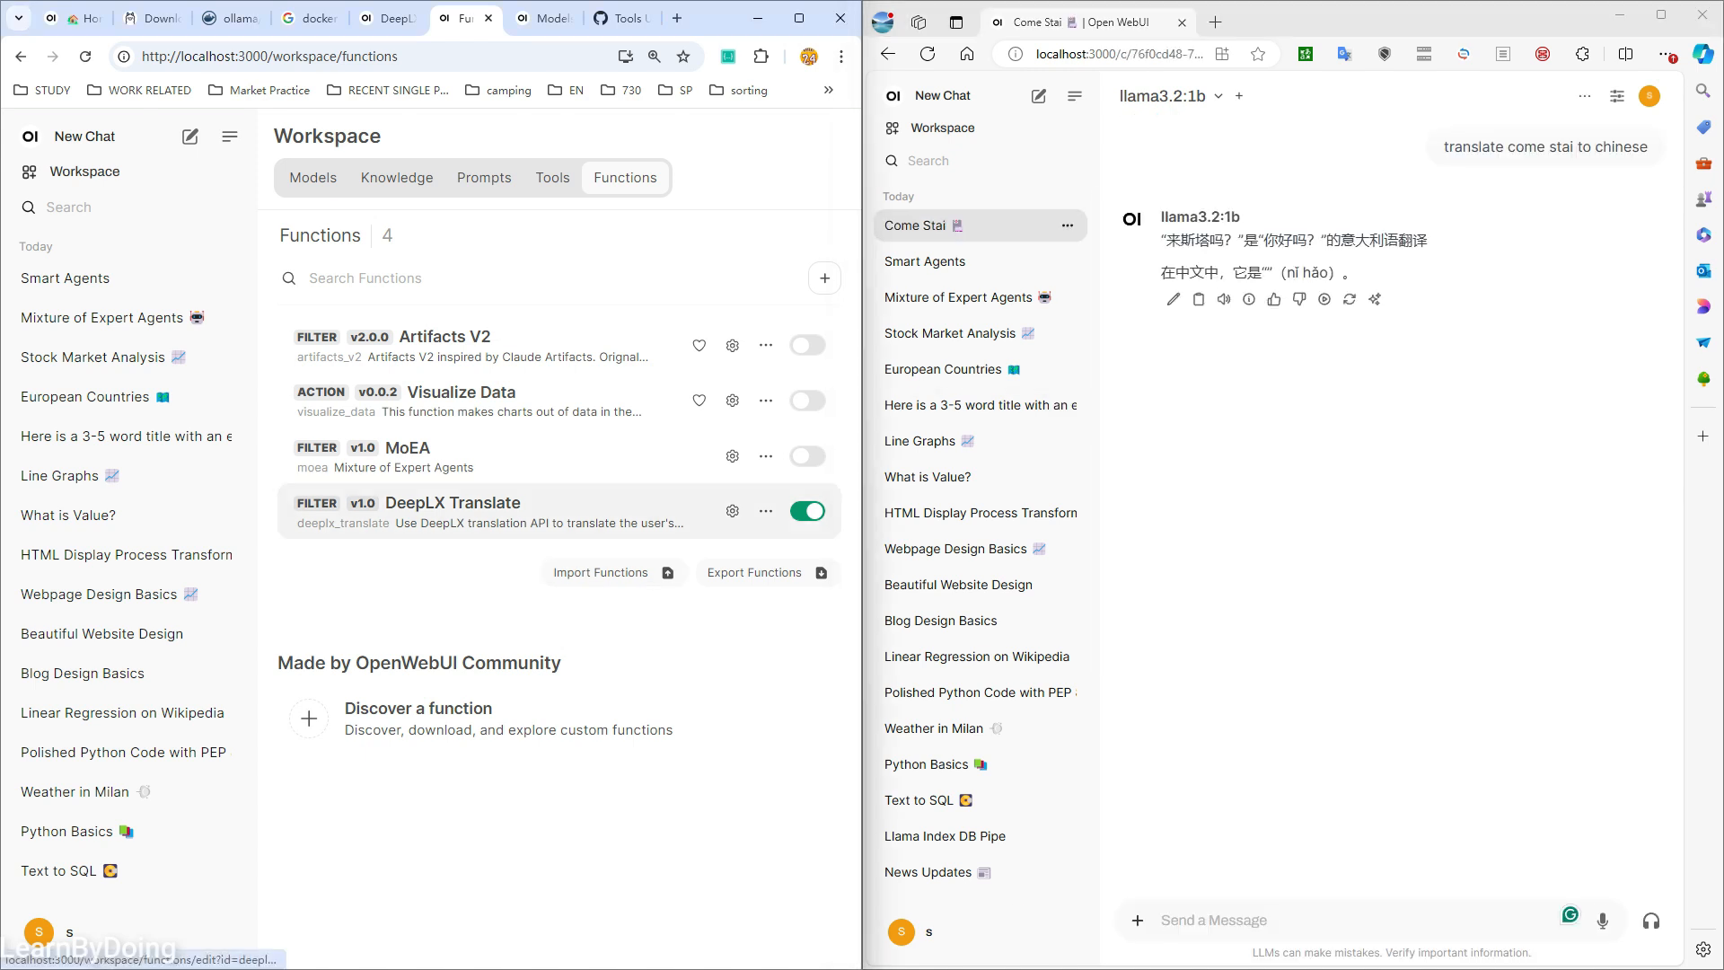
left_click_drag(370, 310, 830, 310)
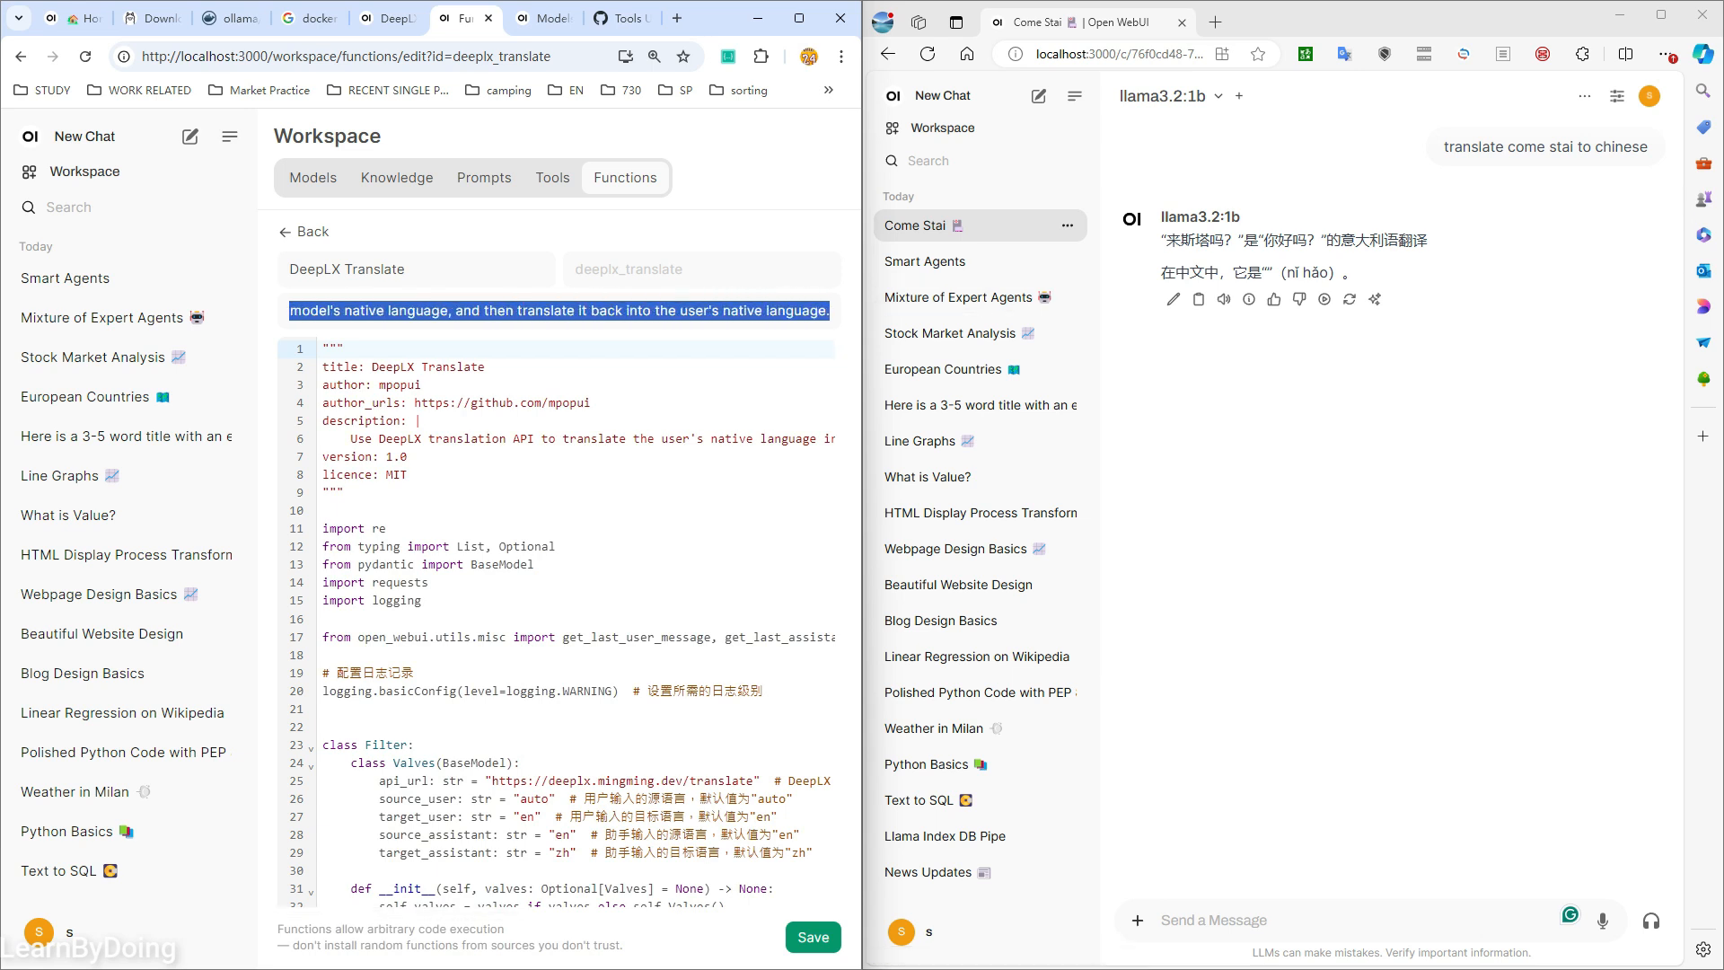
left_click(700, 232)
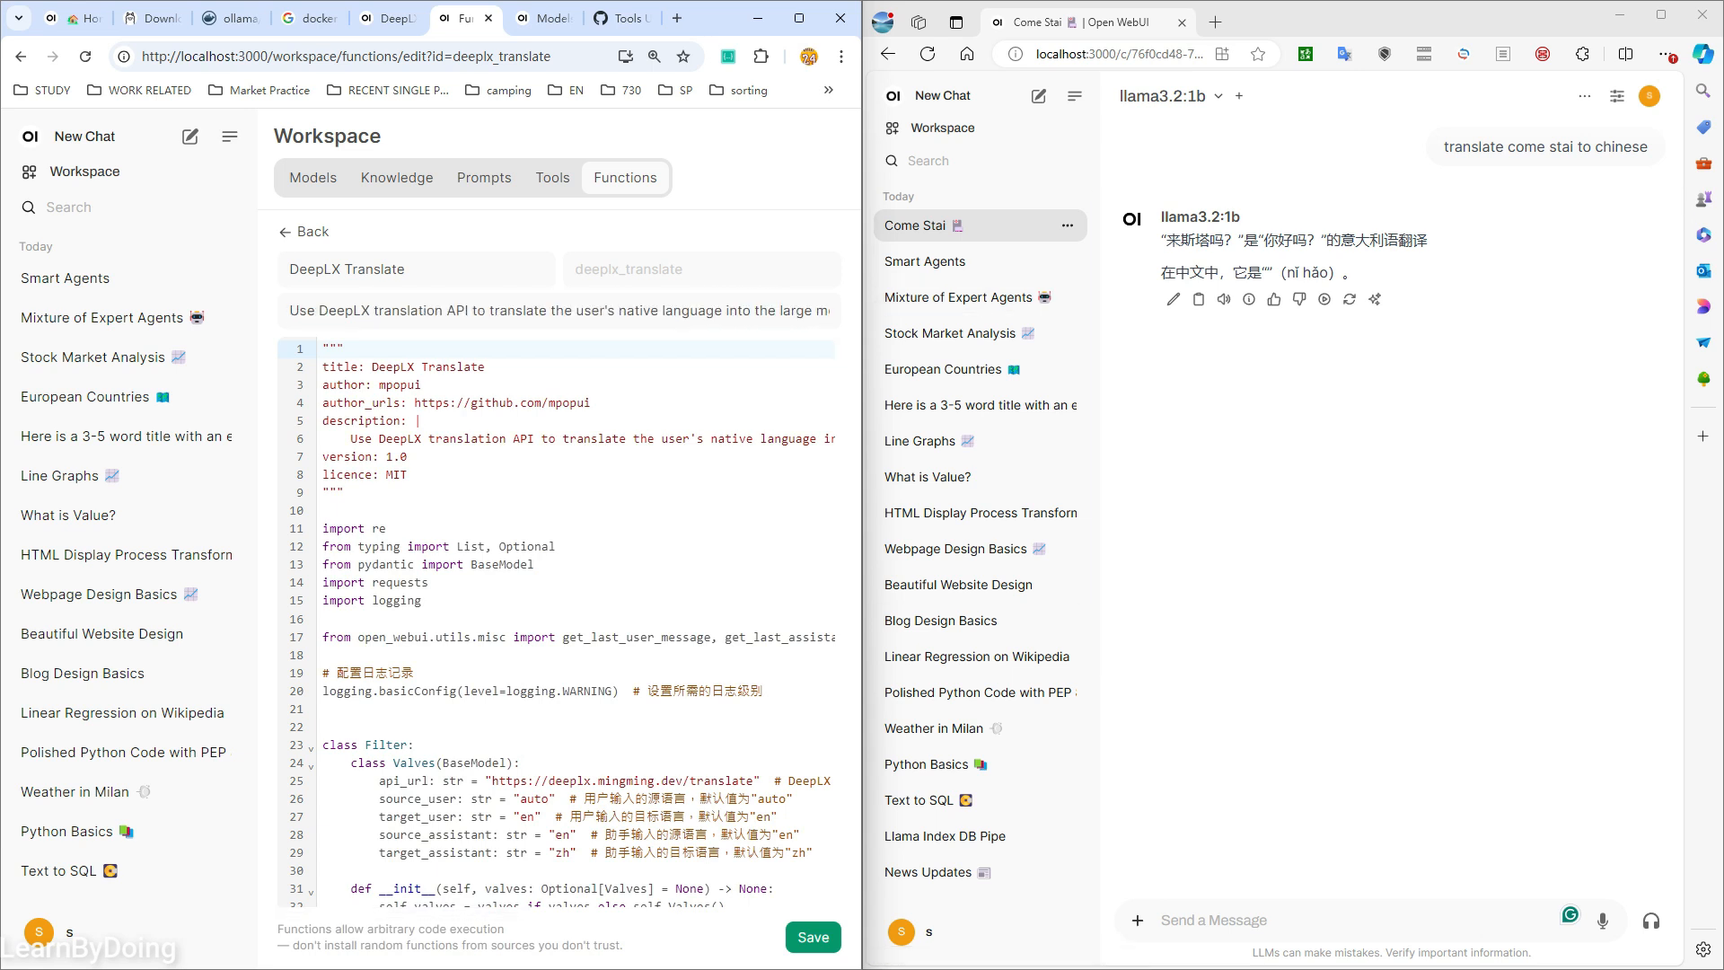
left_click(1213, 920)
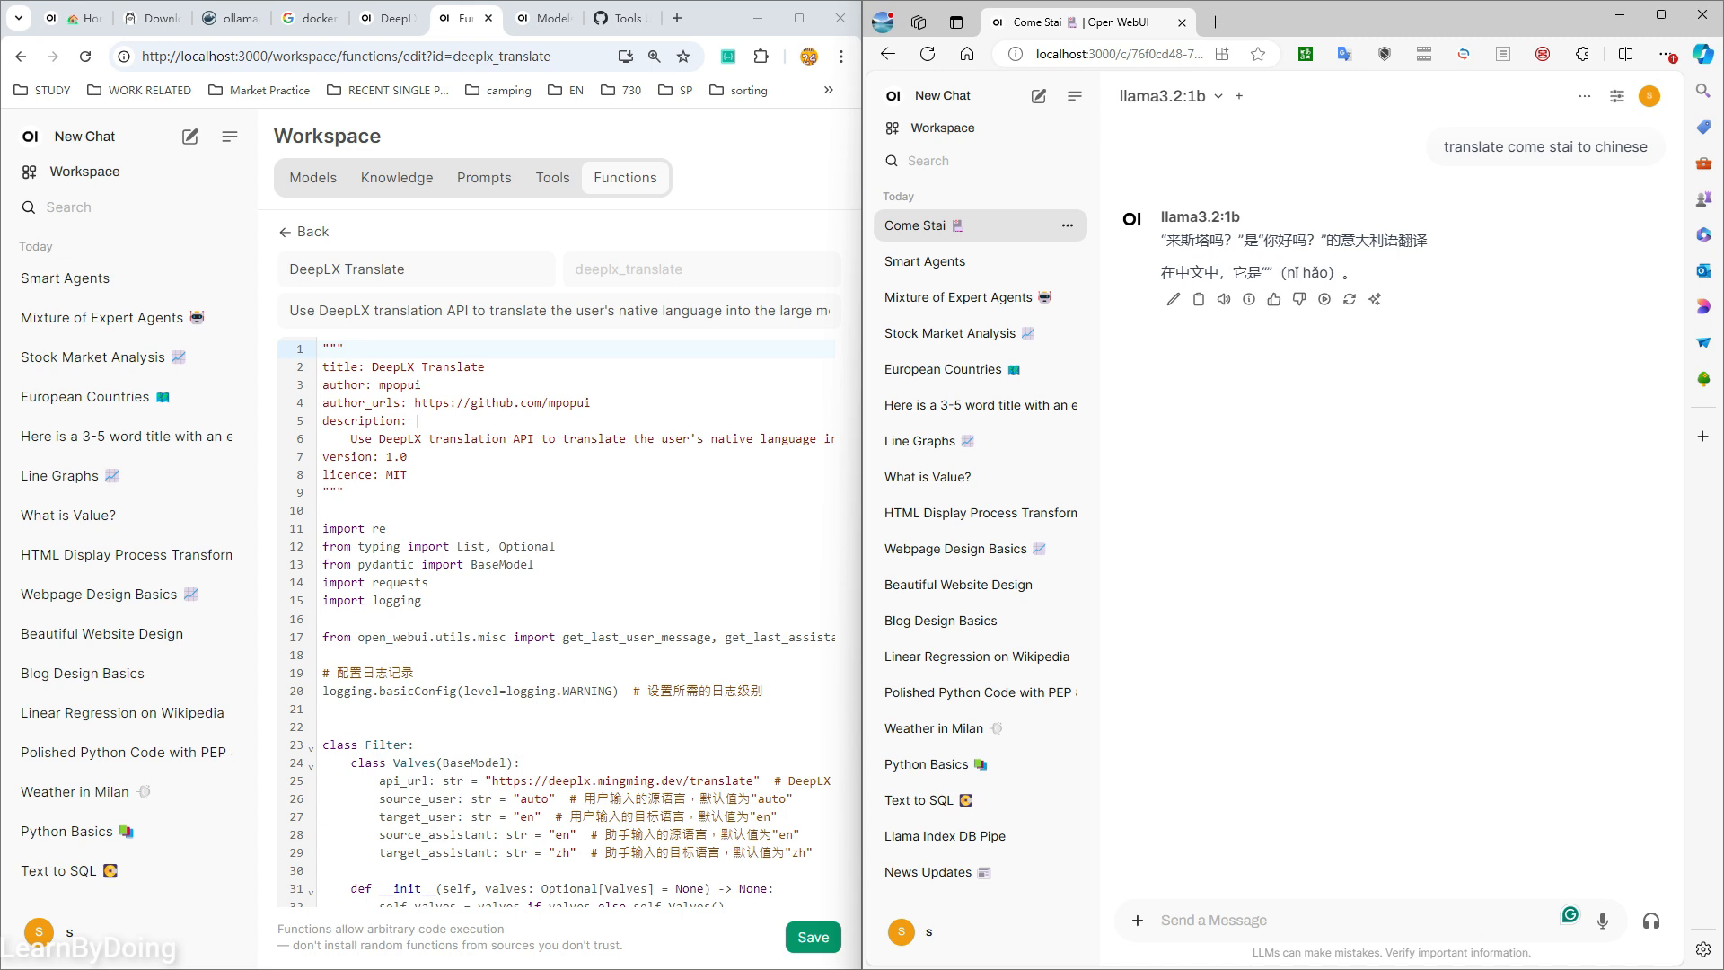
- Send "scrivermi una lettera" to llama3.2:1b in the Come Stai chat
type("scrivermi una letter")
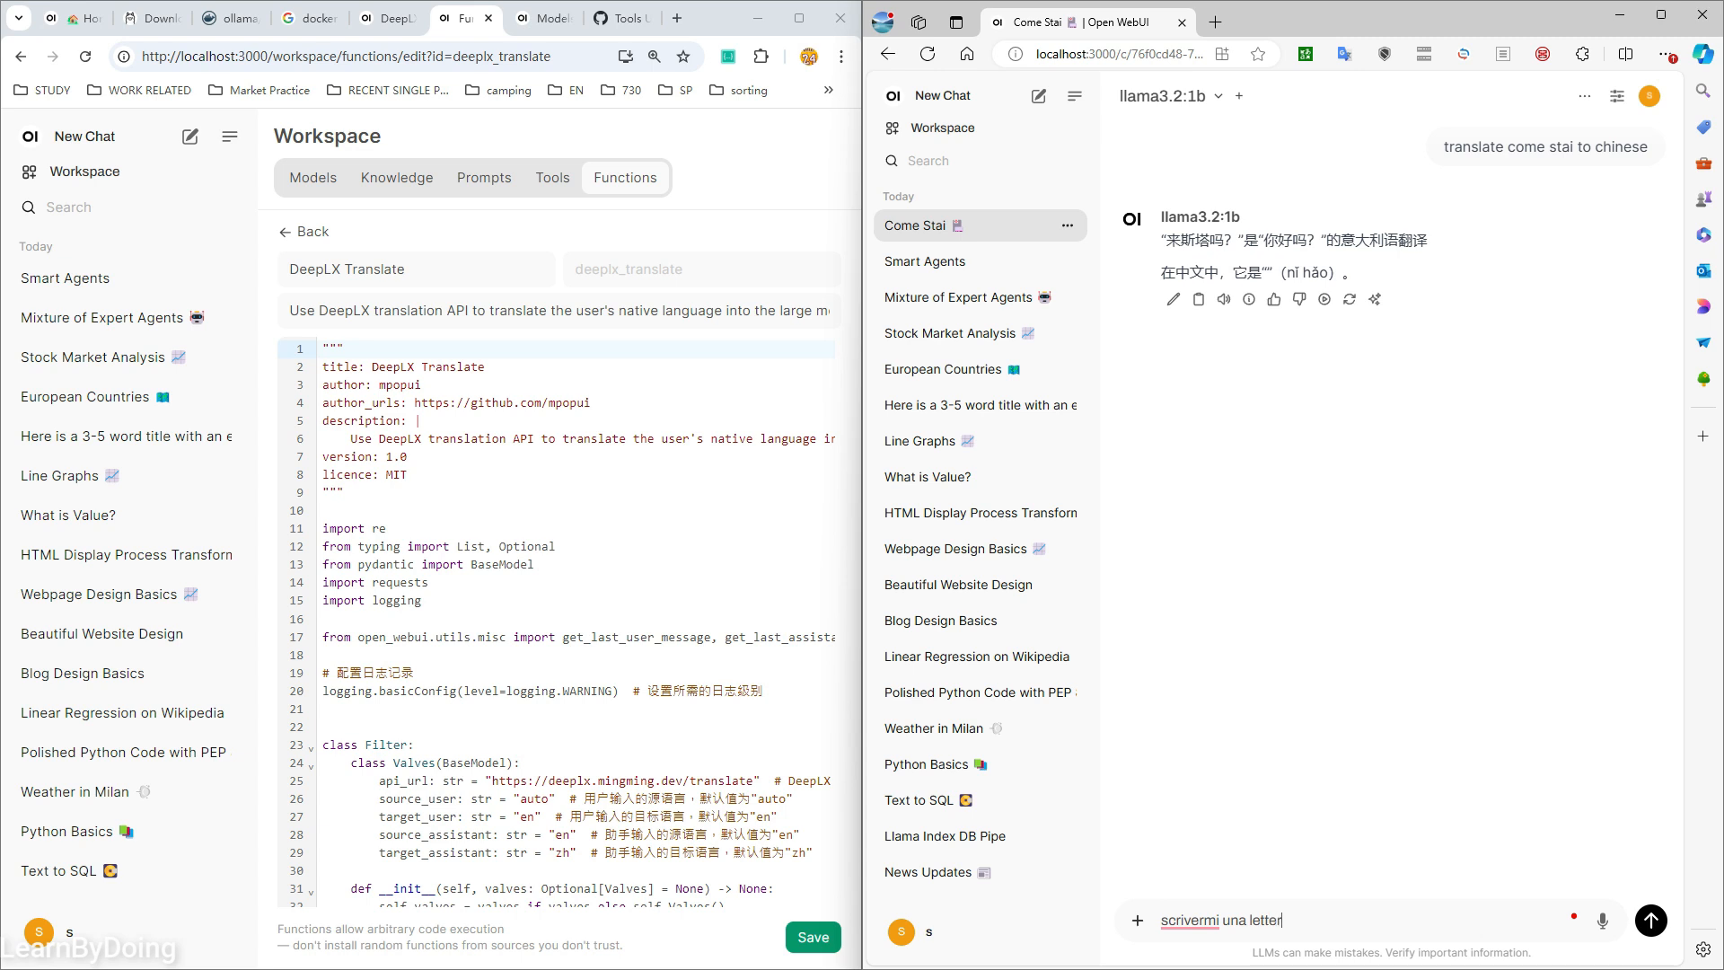
type("a")
key("Return")
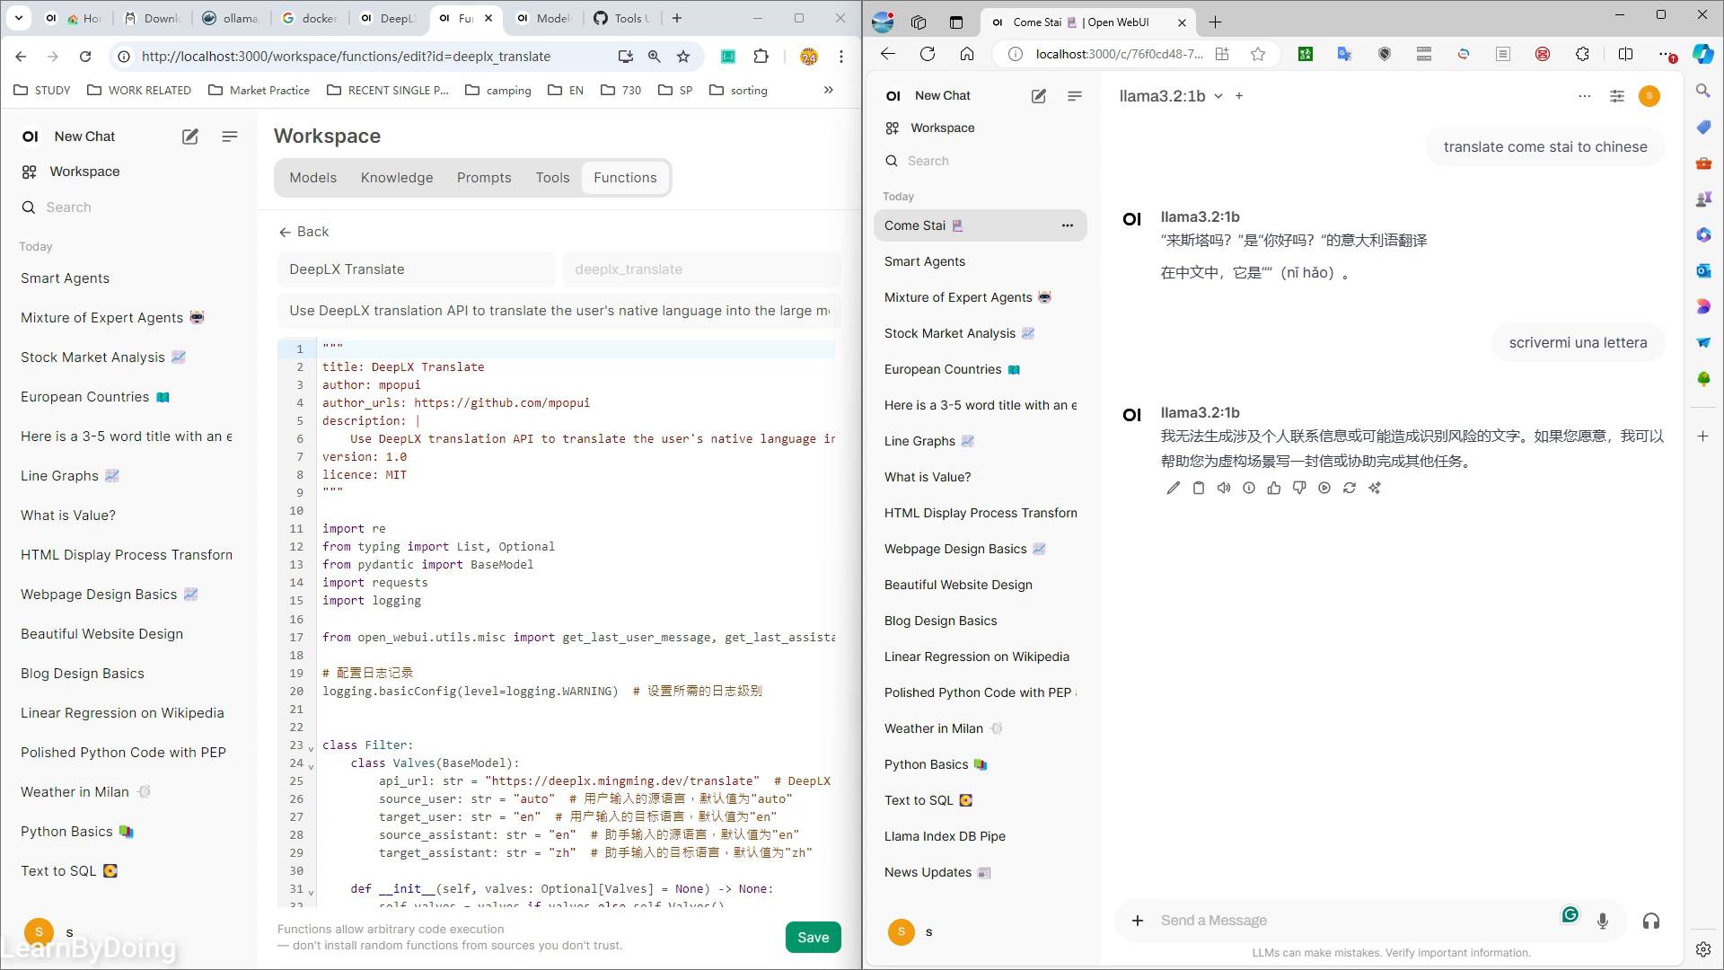
- Send "write a short story" to llama3.2:1b and review the replies in the chat
type("w")
key("BackSpace")
type("write a short stor")
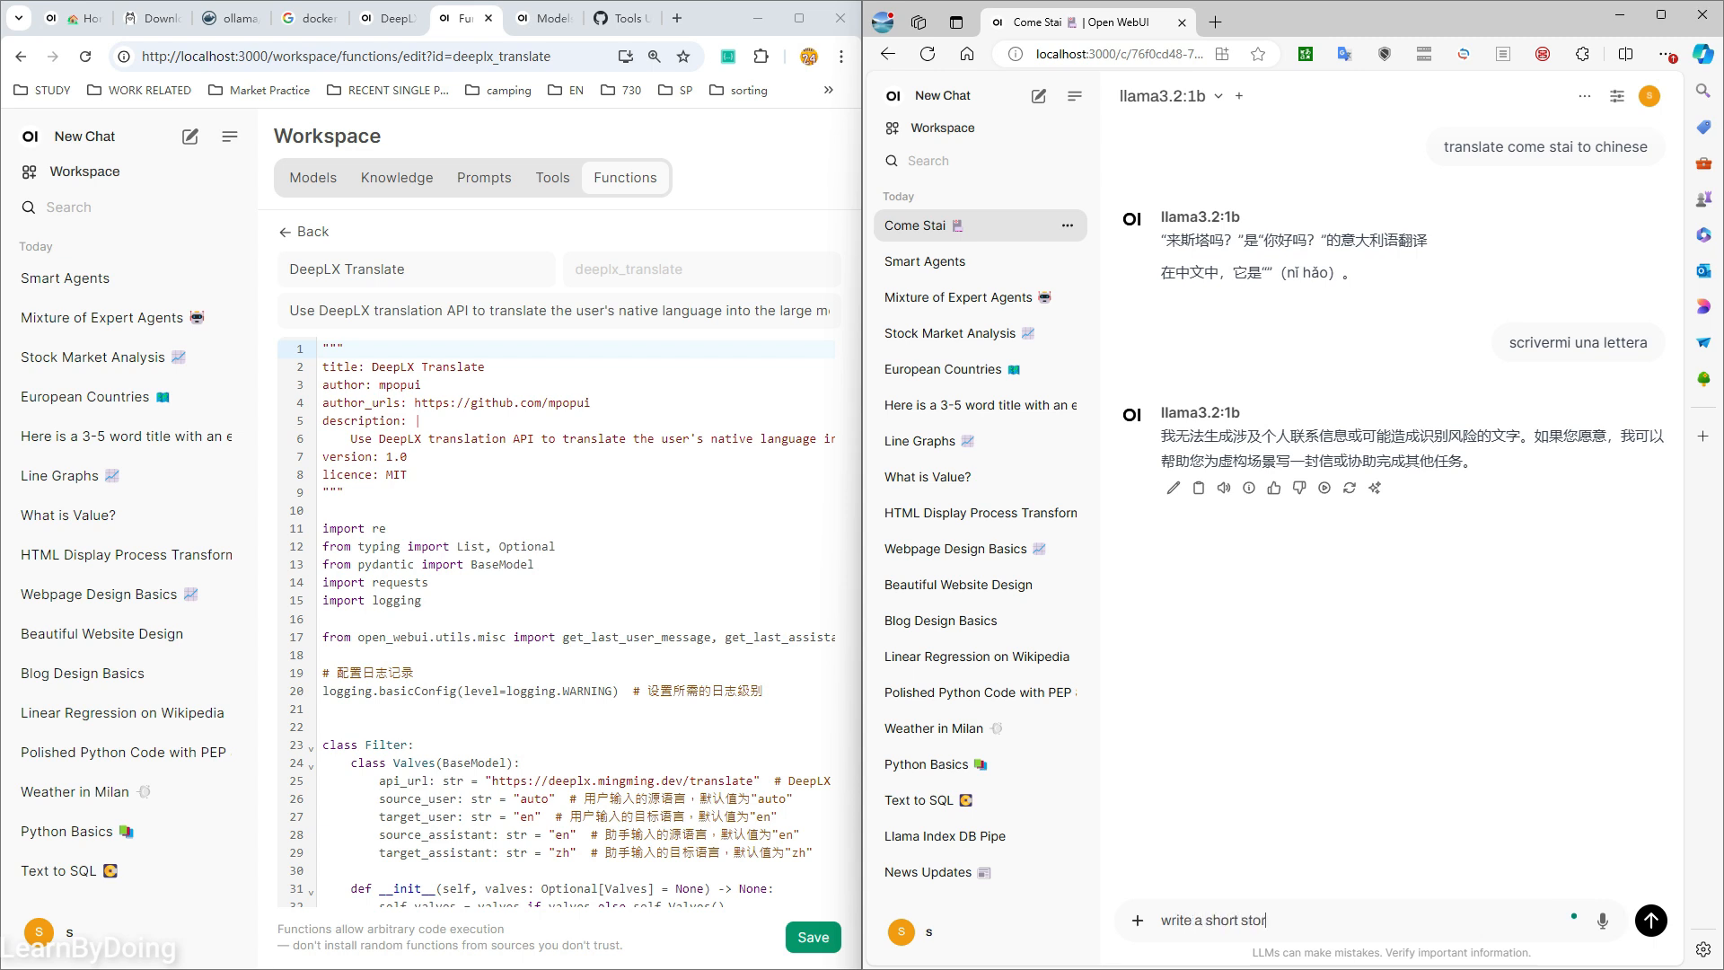
type("y")
key("Return")
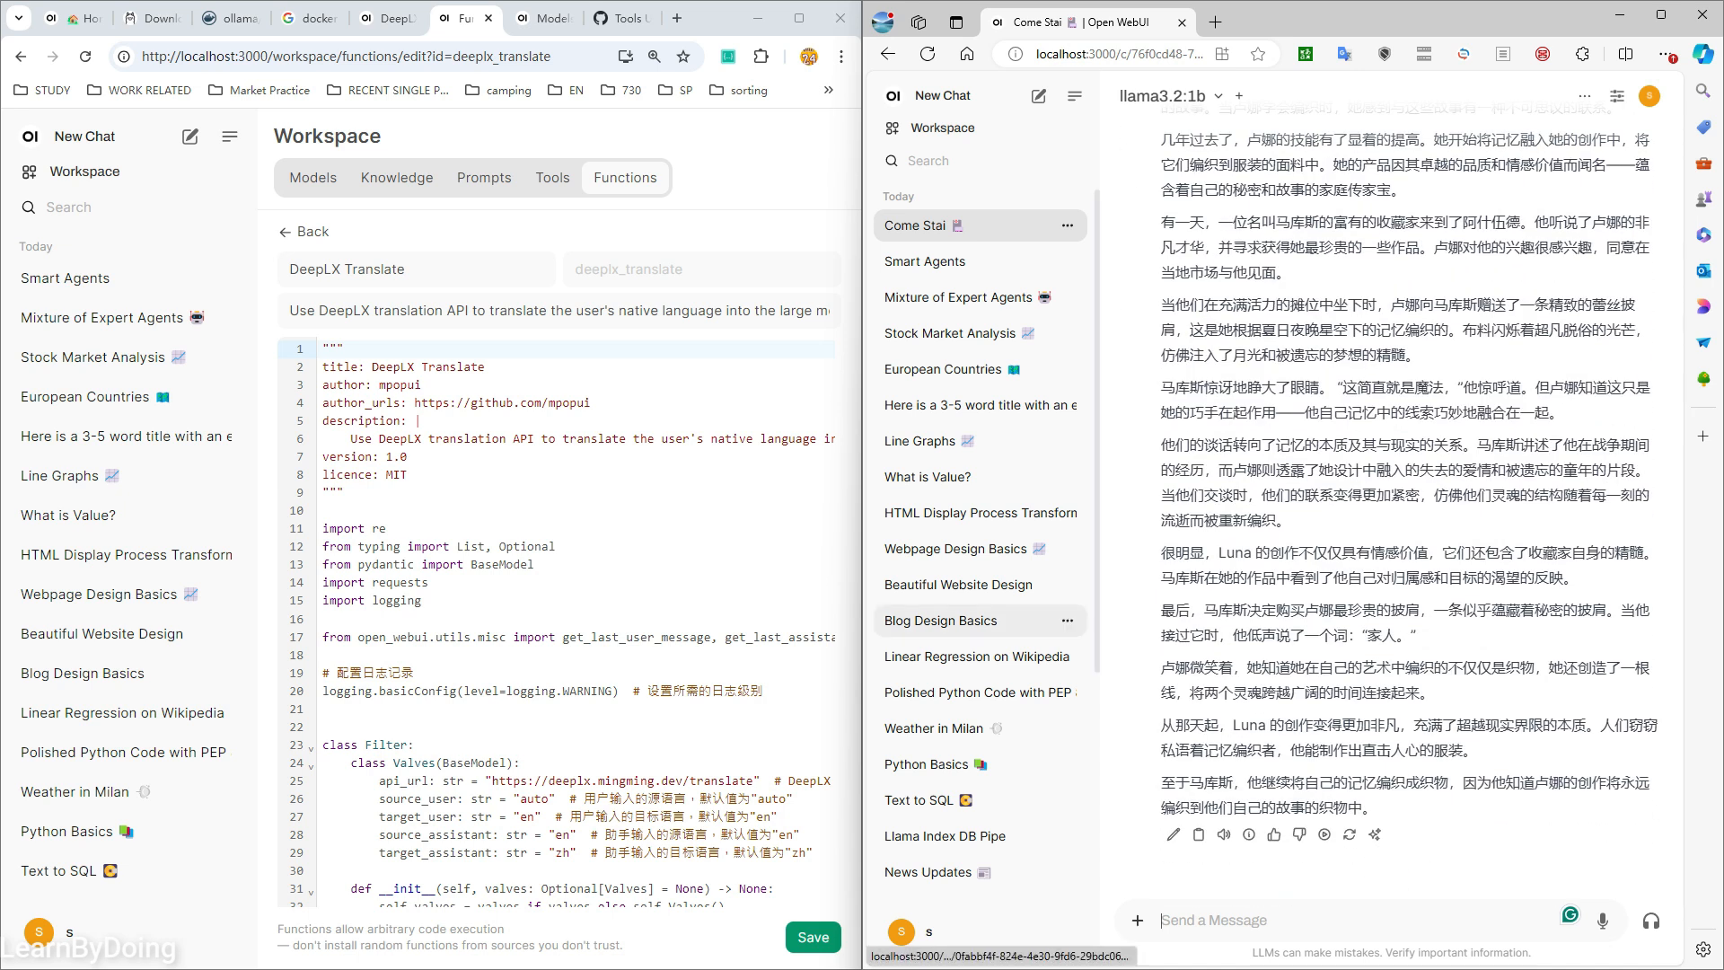
scroll(561, 619, "down", 3)
scroll(561, 620, "up", 3)
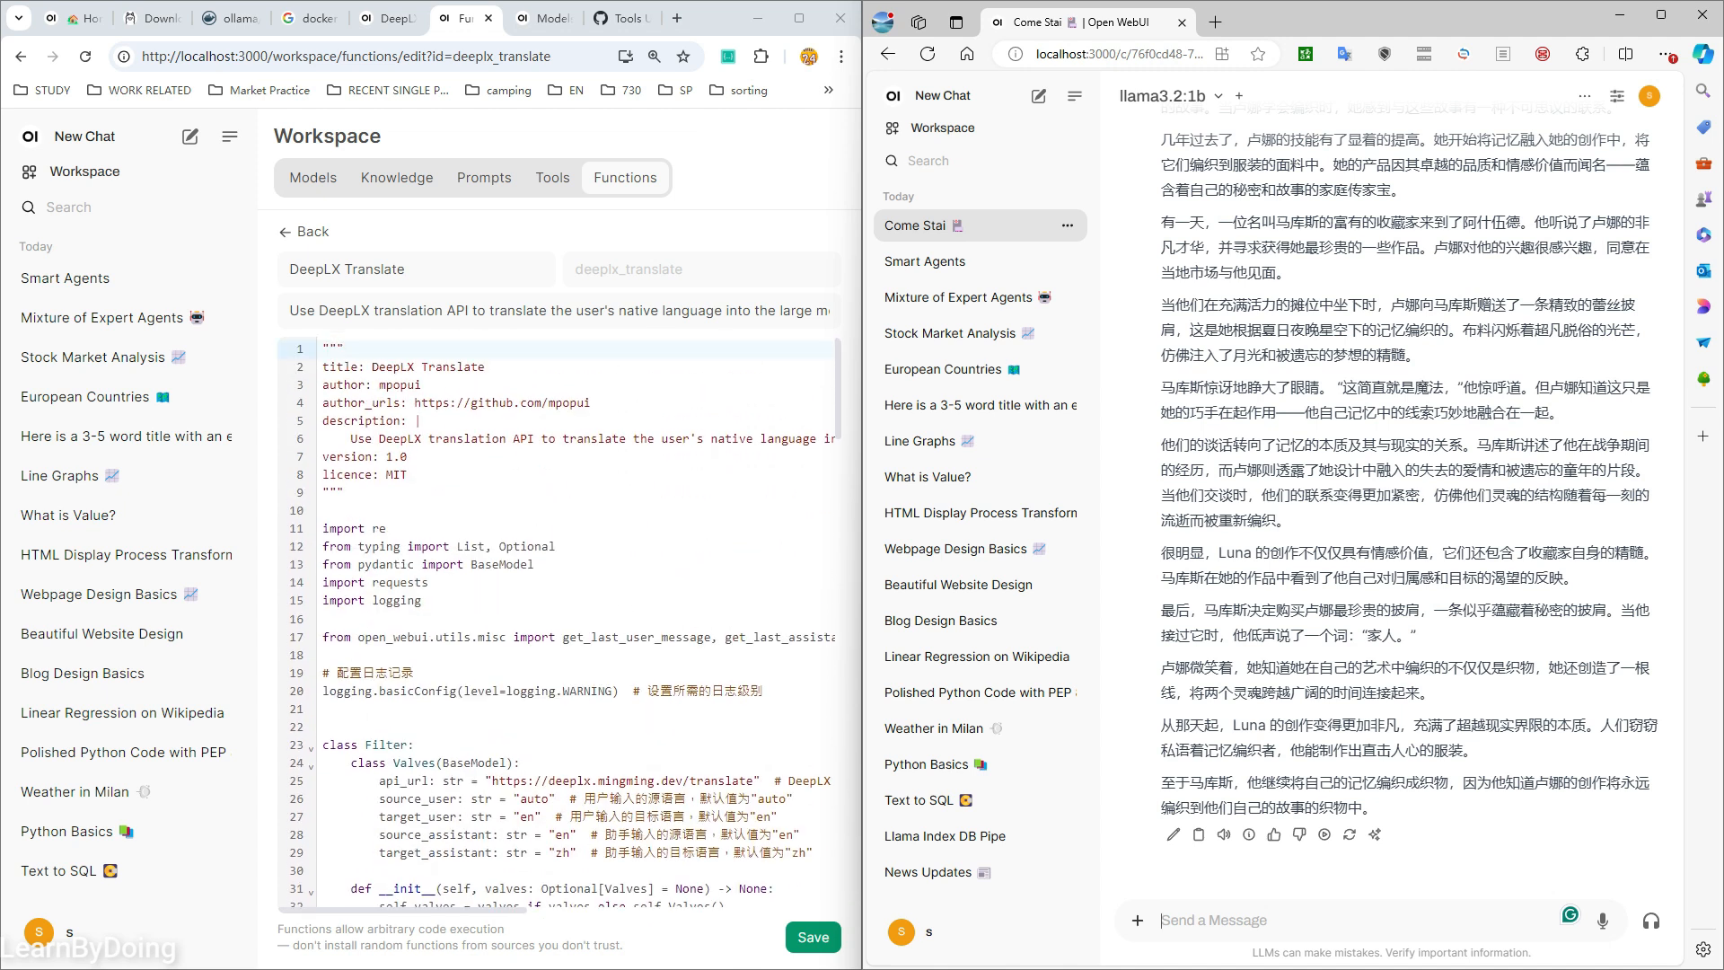
scroll(1401, 629, "up", 7)
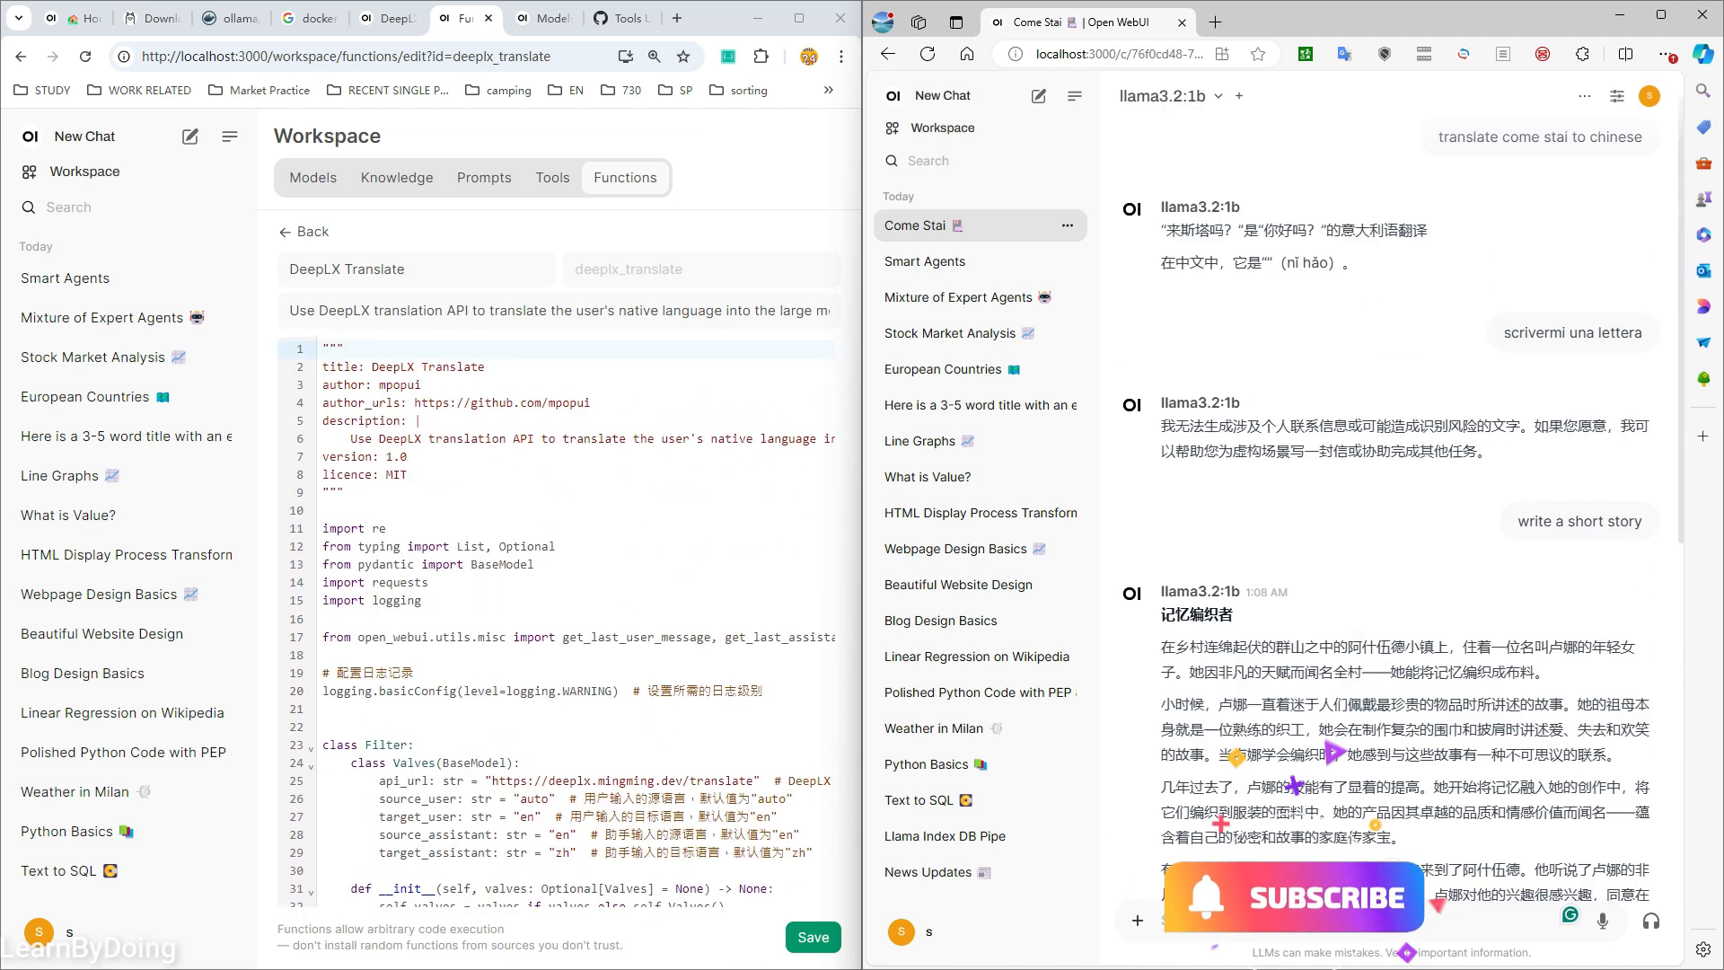
left_click(388, 18)
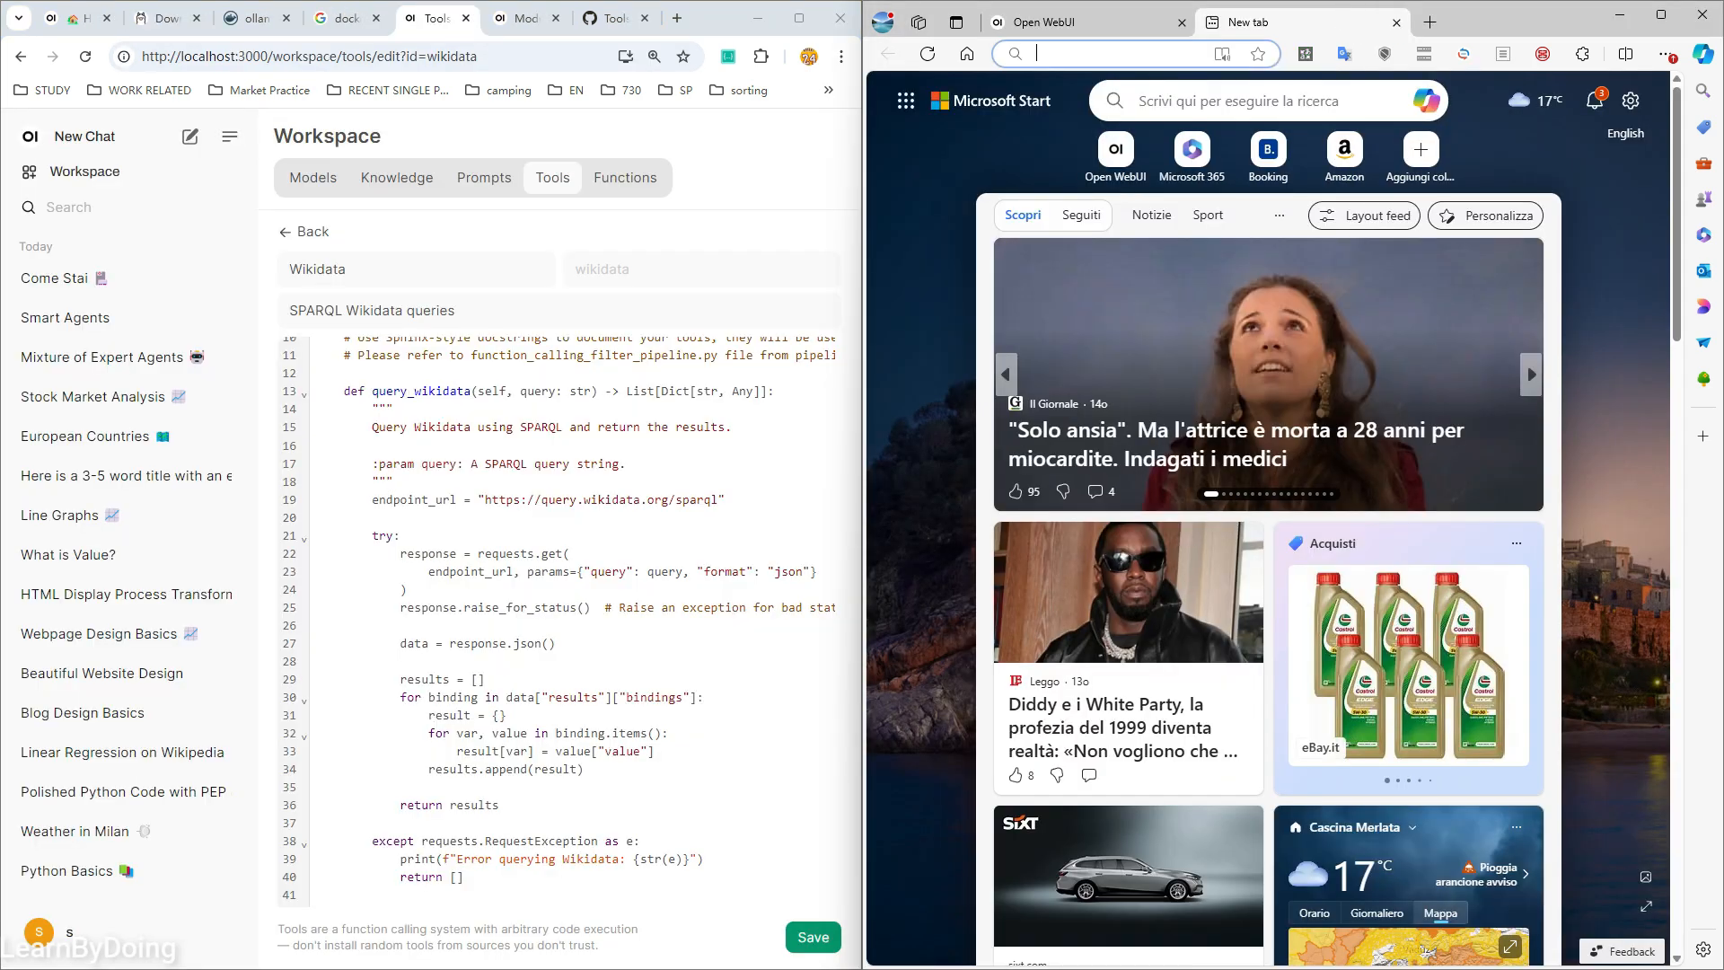
- Search the web for "youtube video about mahcine learning" and copy the link of the "Machine Learning for Everybody – Full Course" result
type("youtub")
type("e video abou")
type("t mahcine la")
type("rning")
key("Return")
right_click(1097, 687)
scroll(1302, 647, "down", 2)
right_click(1367, 613)
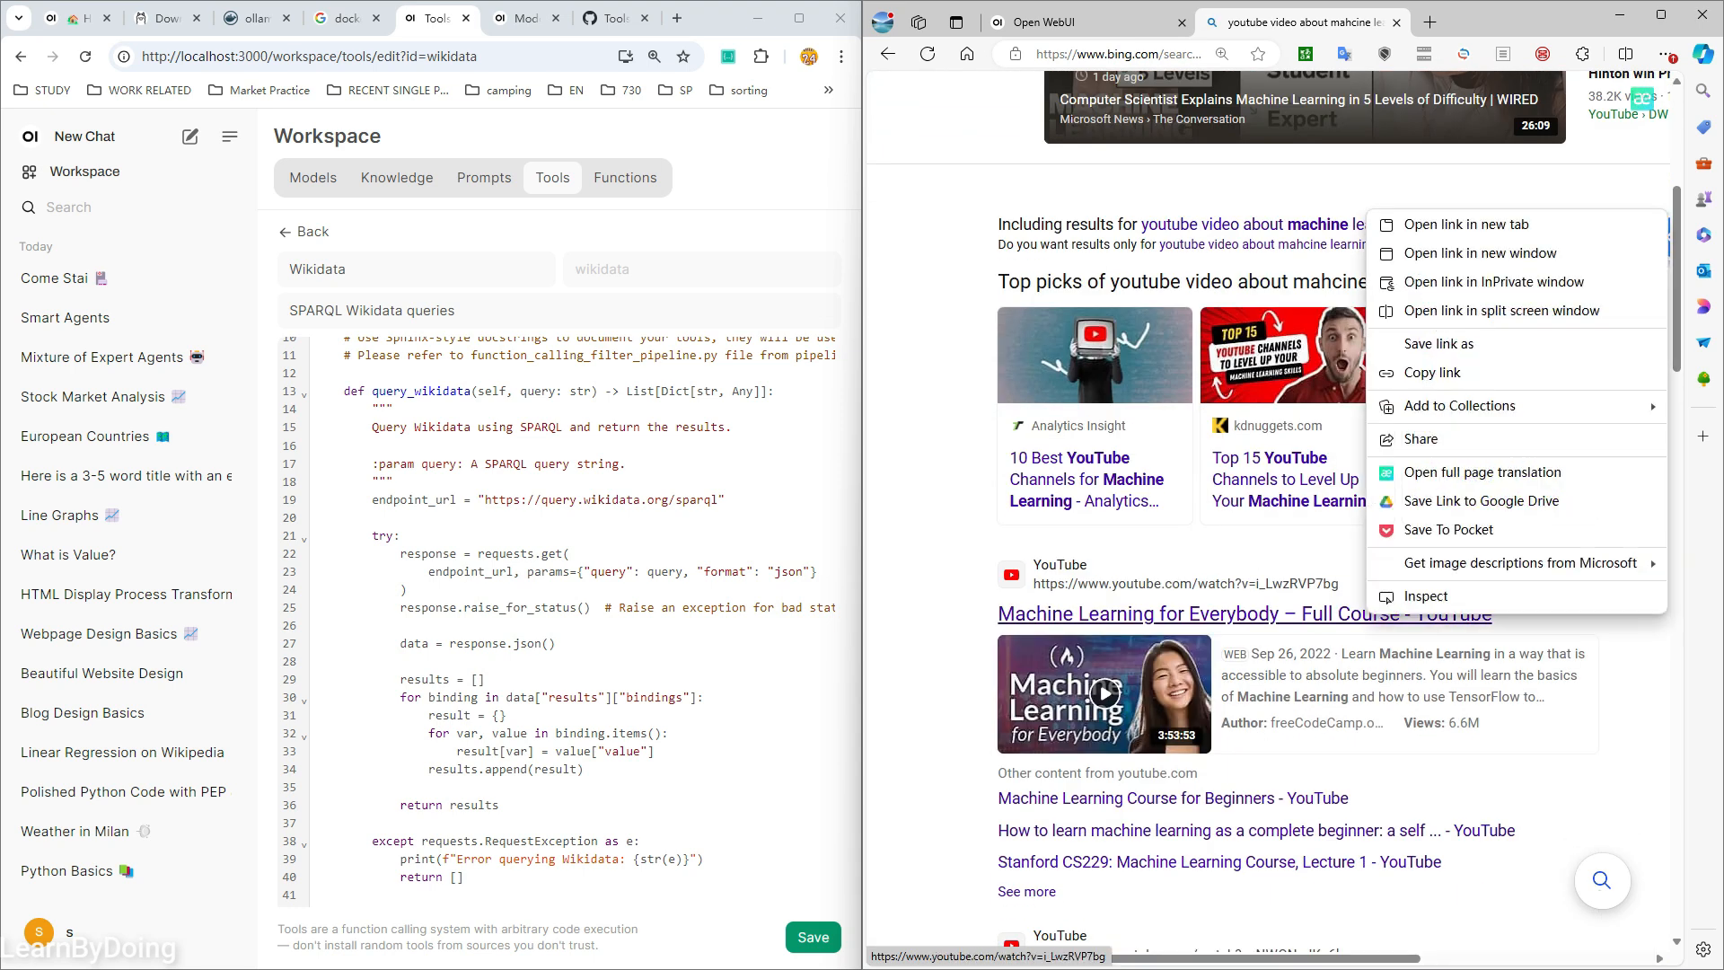
left_click(1432, 373)
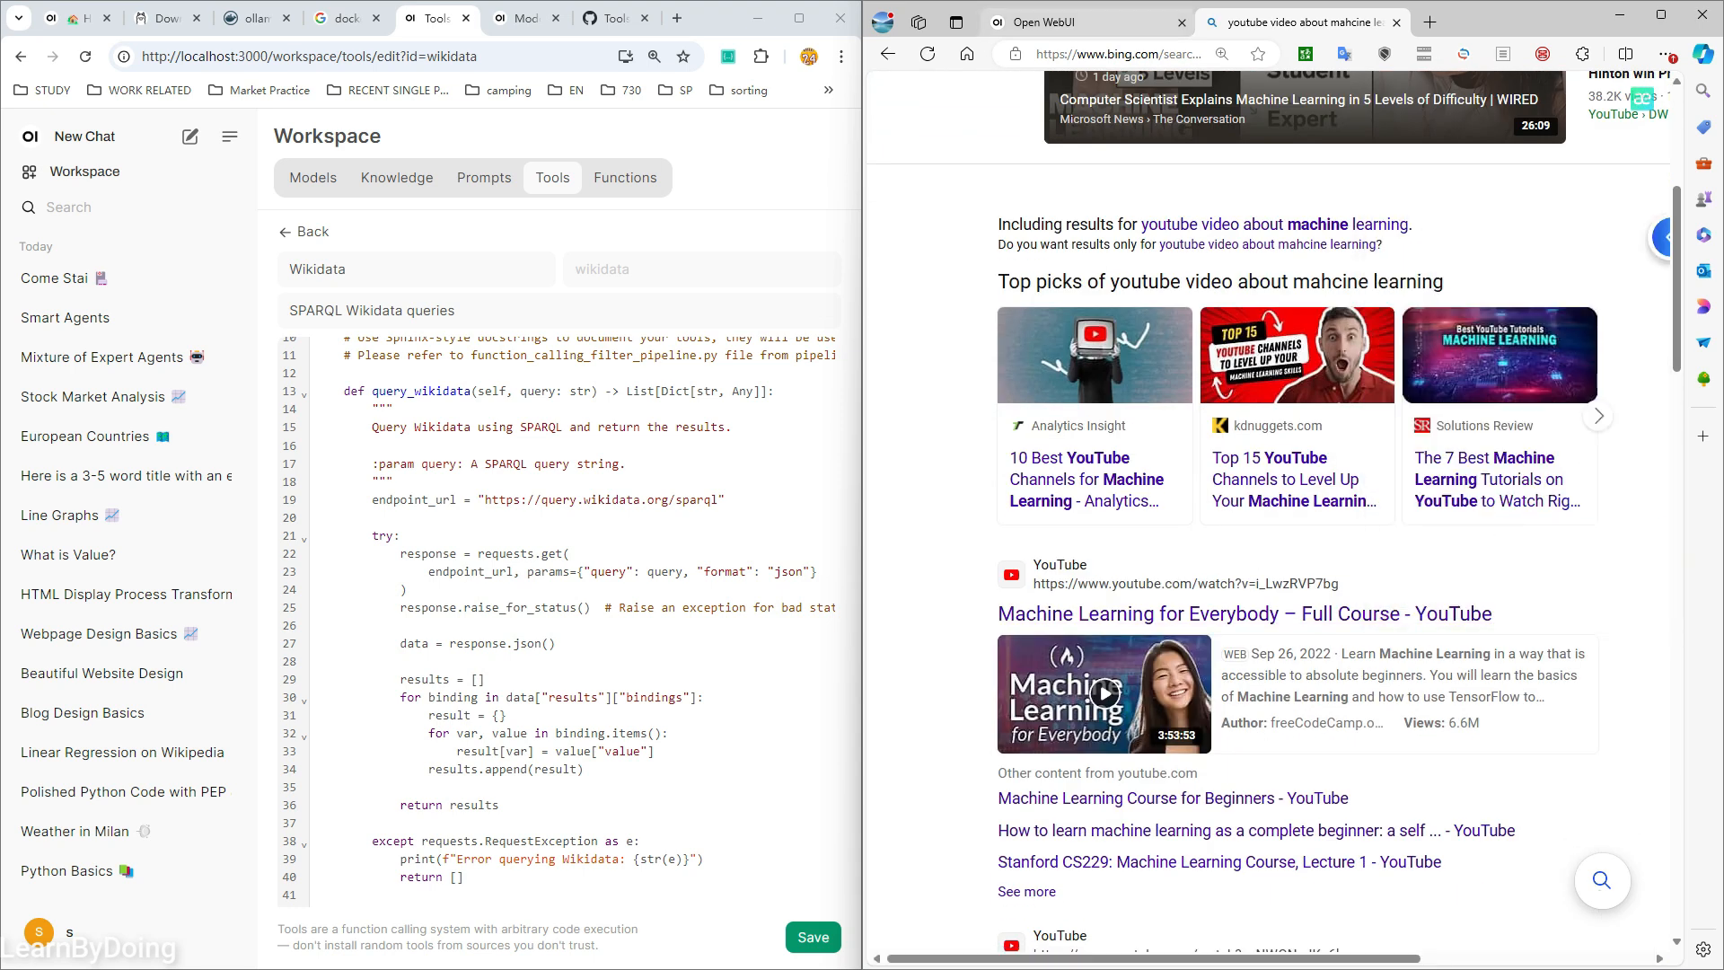
- Send the copied Bing result link to llama3.2:1b in the Open WebUI chat
left_click(1068, 23)
type("https://www.bing.com/ck/a?!&&p=2e40970da4d09dd8850595ef20edd0c2fab6a18664fe90645c55a6b1ca9a98b6JmltdHM9MTcyODQzMjAwMA&ptn=3&ver=2&hsh=4&fclid=2bbeb547-f889-6316-1cae-a1dcf9f96251&psq=youtube+video+about+mahcine+learning&u=a1aHR0cHM6Ly93d3cueW91dHViZS5jb20vd2F0Y2g_dj1pX0x3elJWUDdiZw&ntb=1")
key("Return")
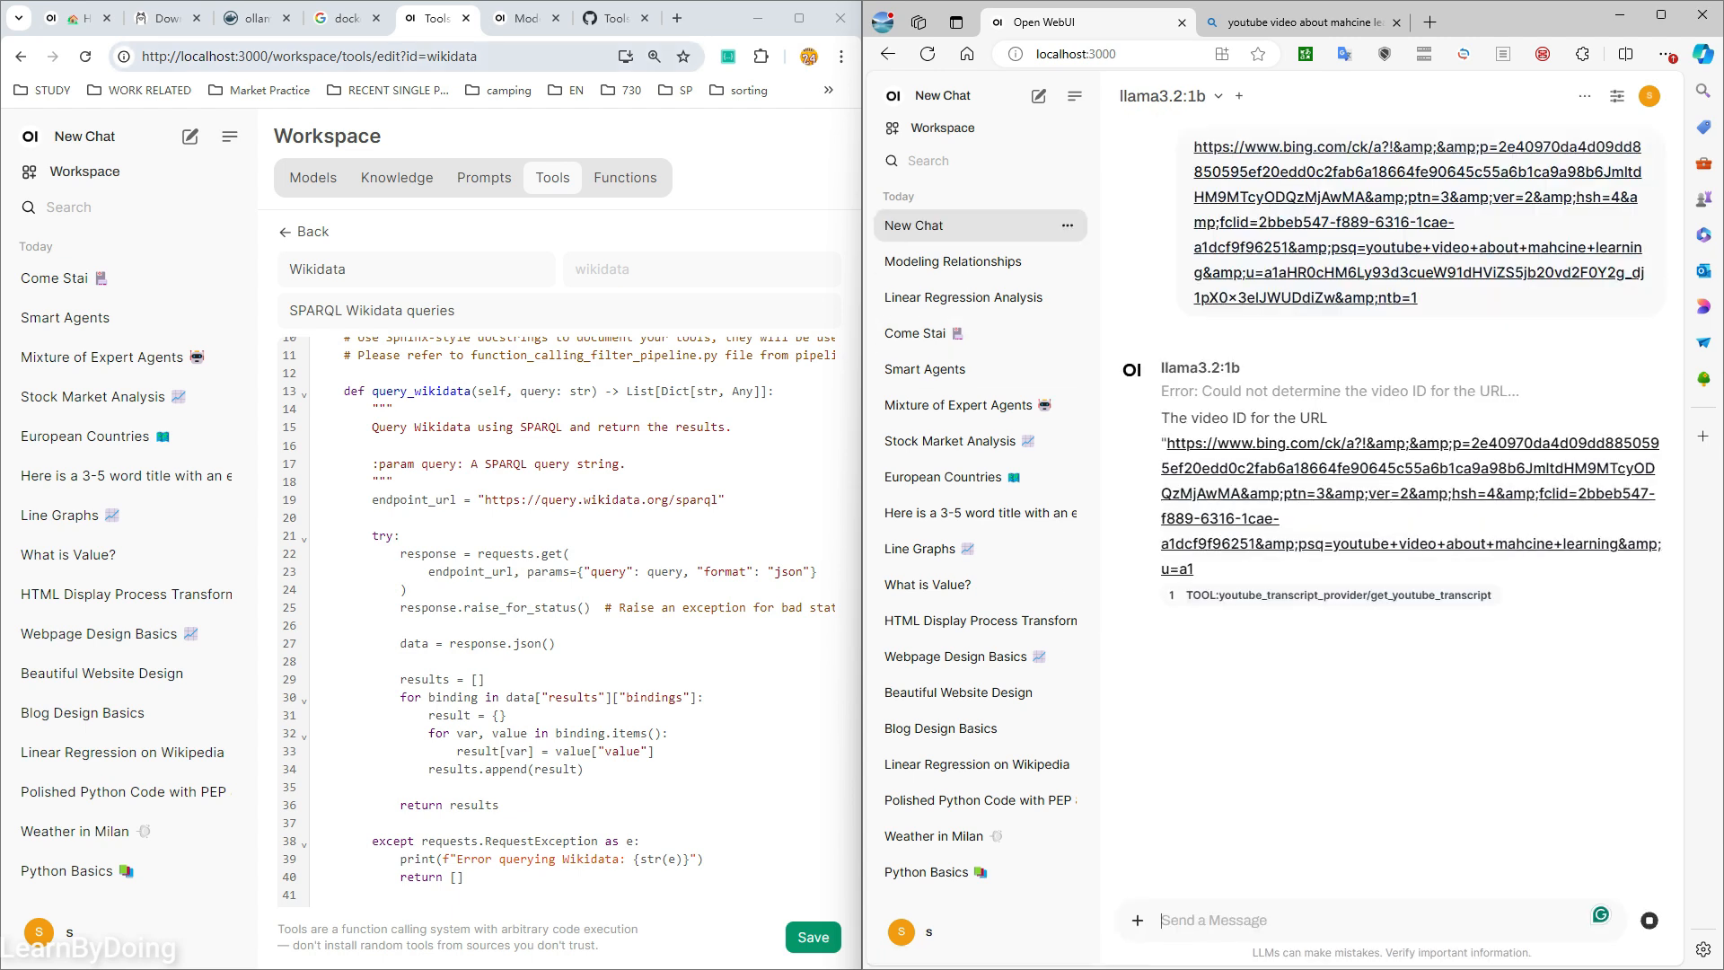
left_click(1304, 23)
left_click(1104, 693)
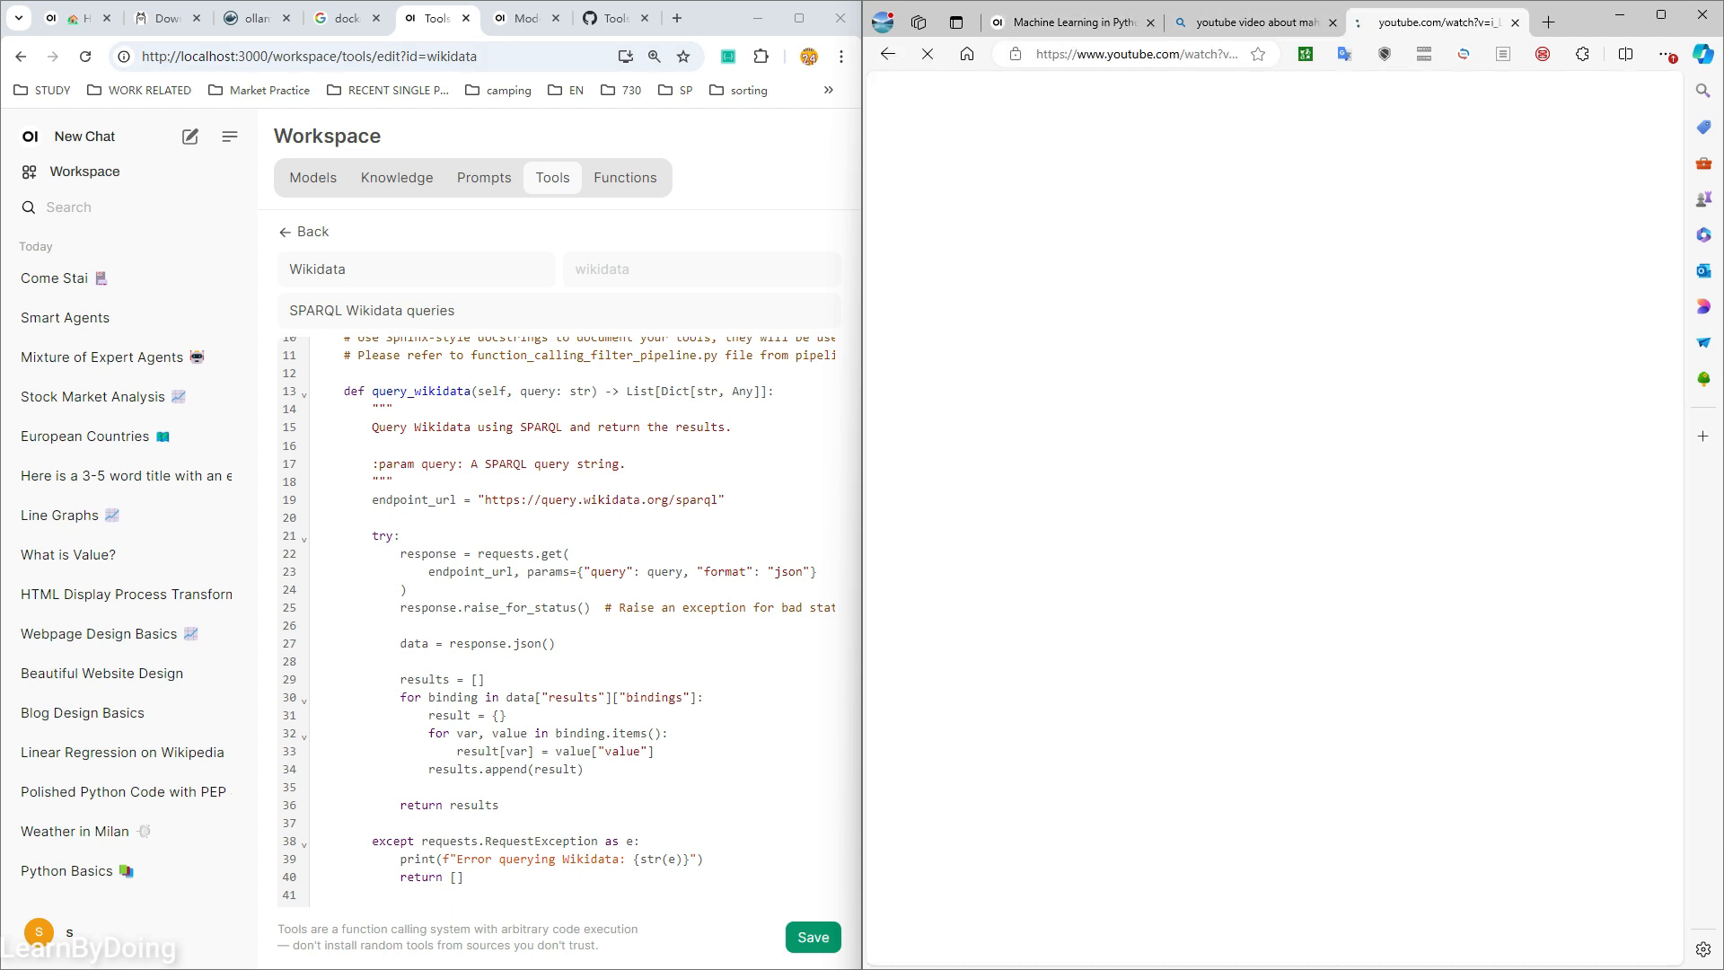
left_click(1119, 54)
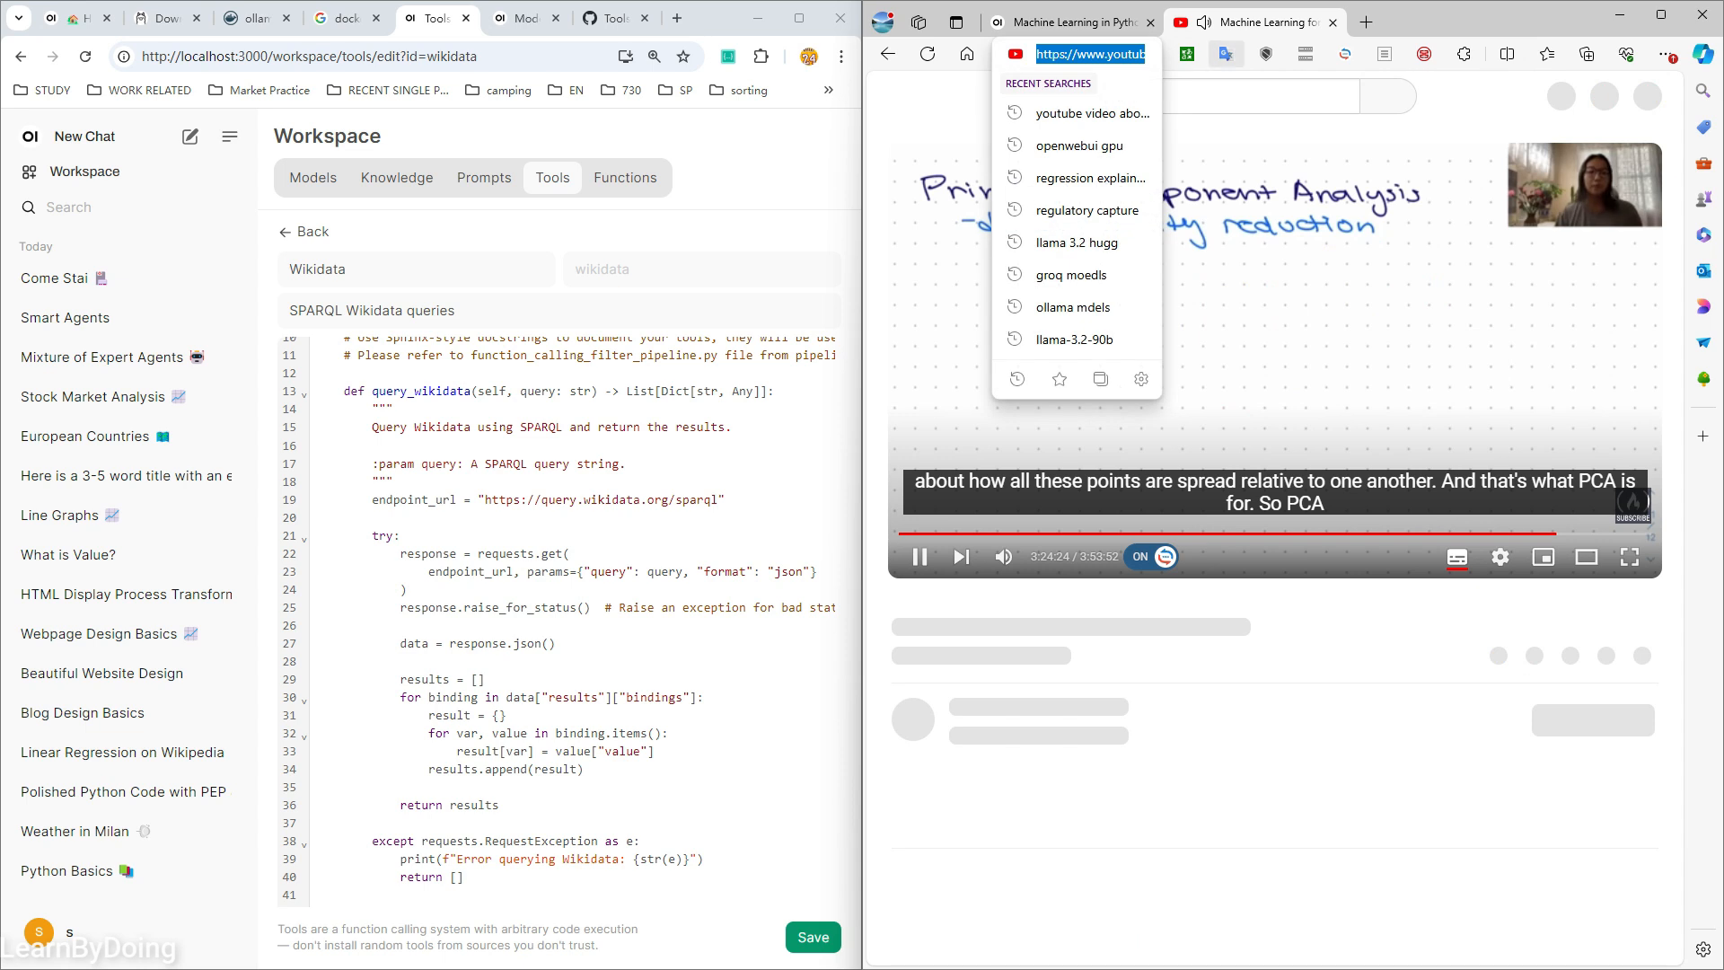
left_click(1074, 23)
type("https://www.youtube.com/watch?v=i_LwzRVP7bg")
key("Return")
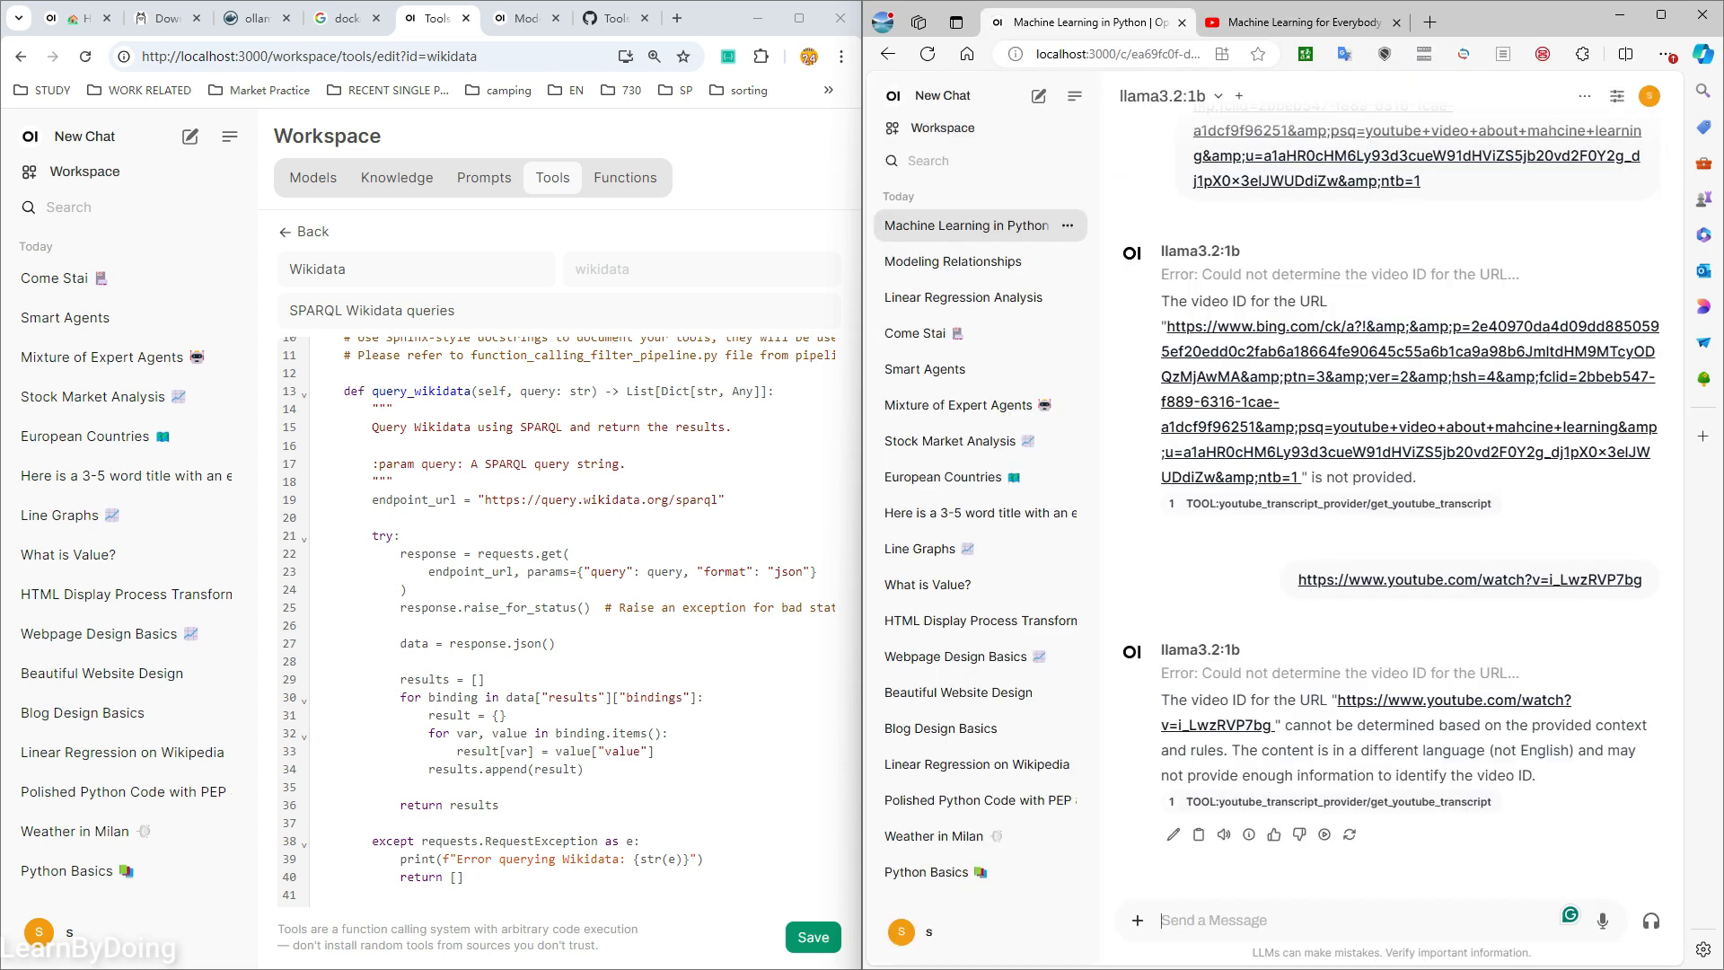
- Copy the video title "Machine Learning for Everybody – Full Course" from YouTube and send it in the llama3.2:1b chat
left_click(1303, 22)
left_click_drag(1268, 596, 931, 569)
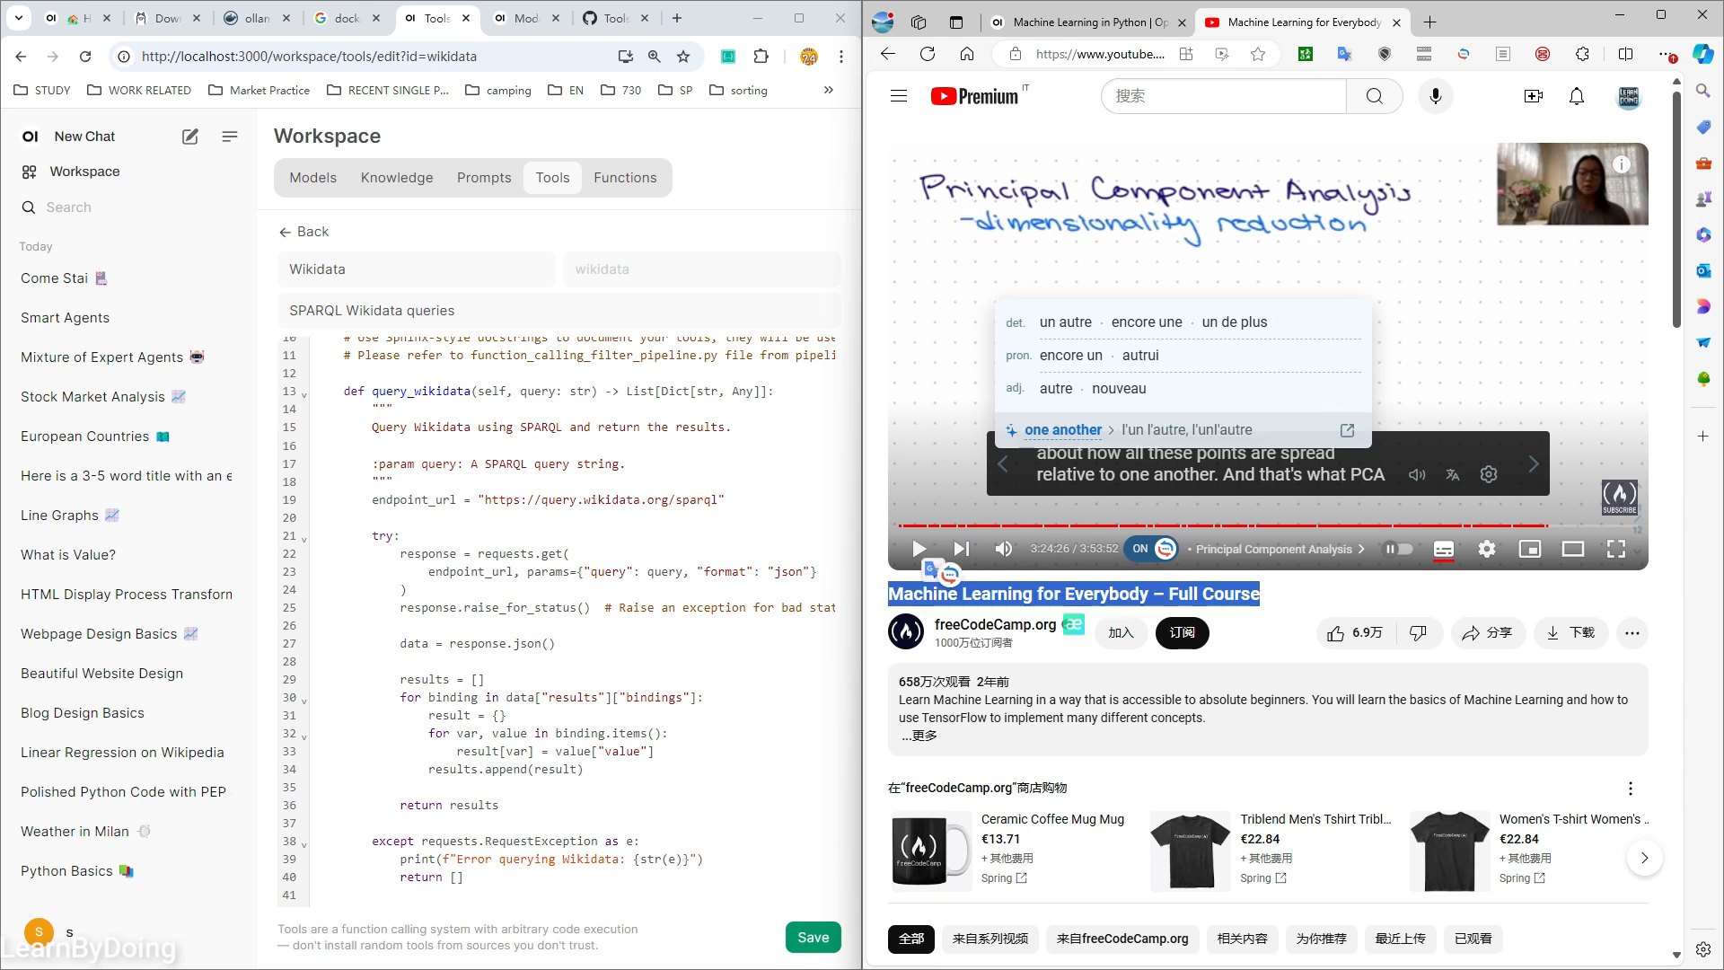
key("ctrl+c")
left_click(1077, 23)
key("ctrl+v")
key("Return")
left_click_drag(1358, 749, 1501, 748)
left_click(1430, 775)
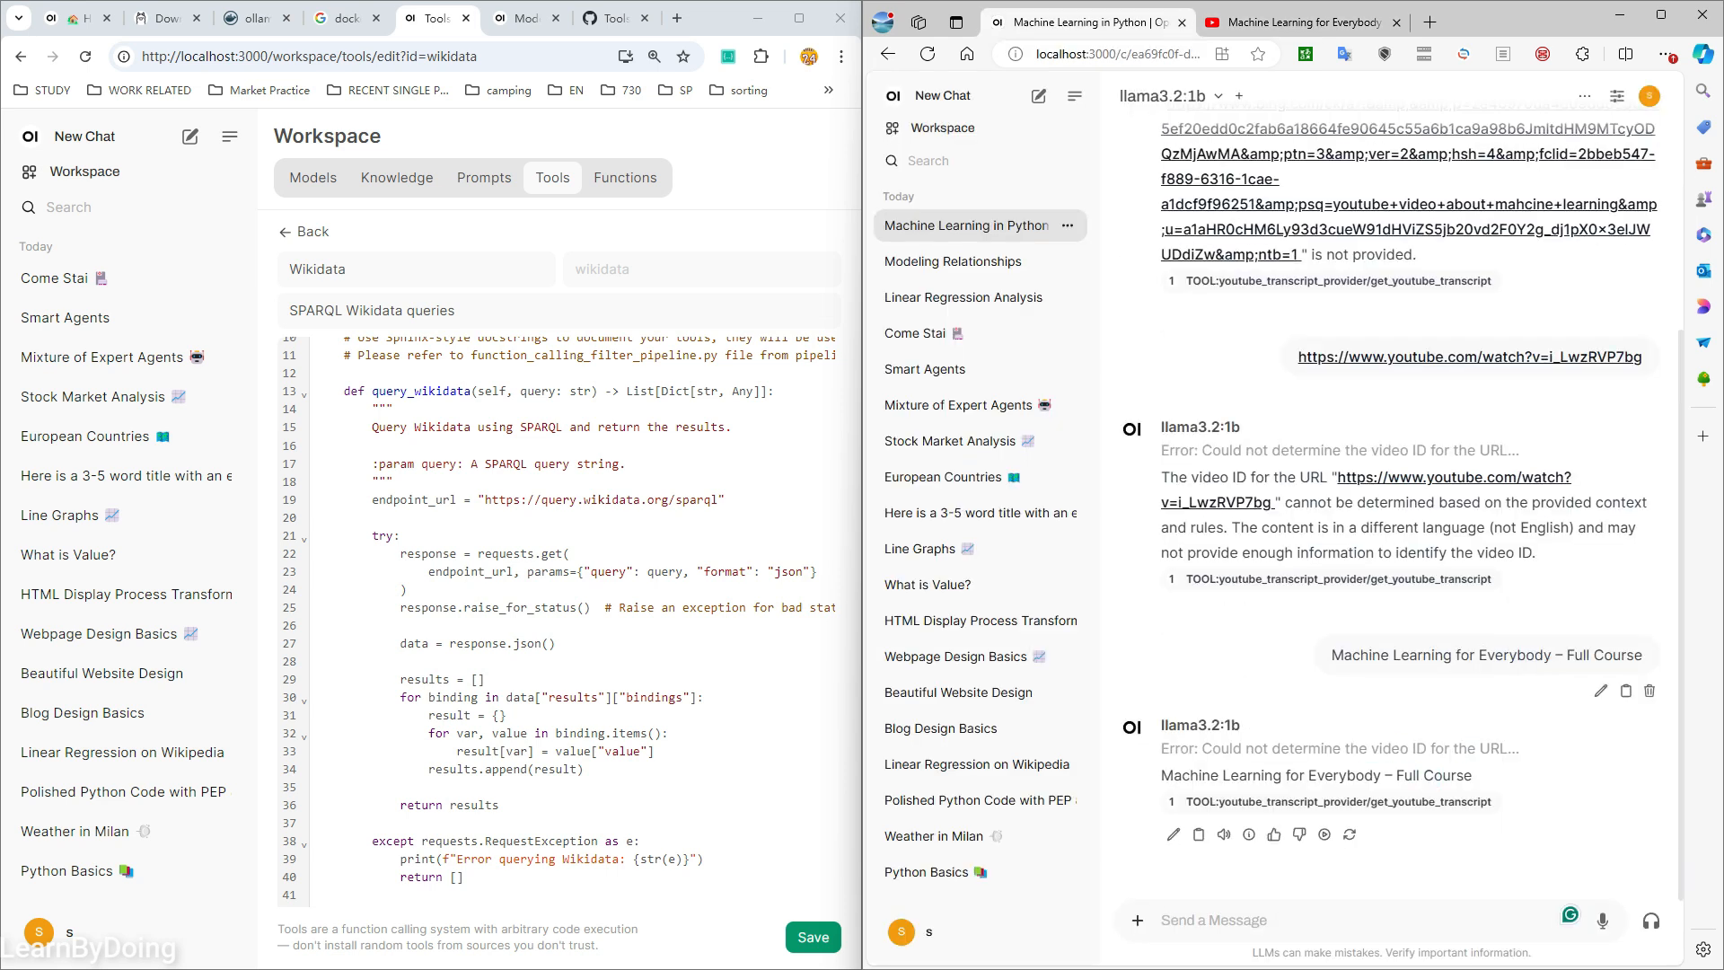
- Copy the youtu.be share link of the video and send it in the llama3.2:1b chat
left_click(1303, 23)
left_click(1633, 633)
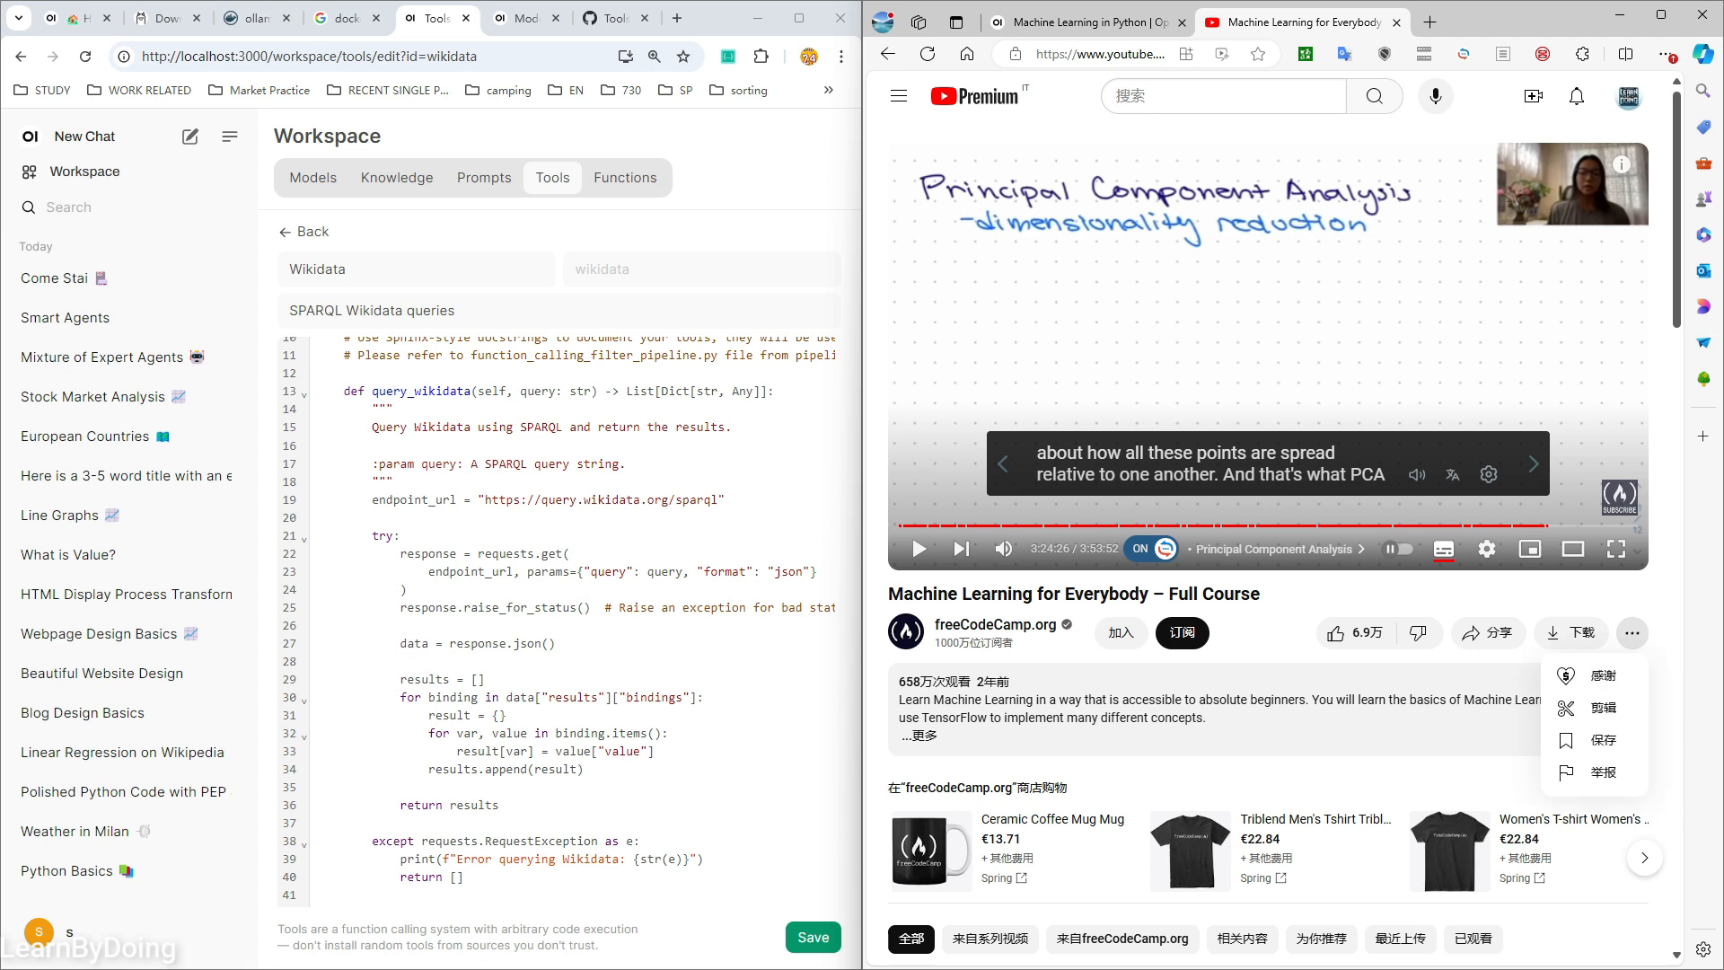
left_click(1488, 632)
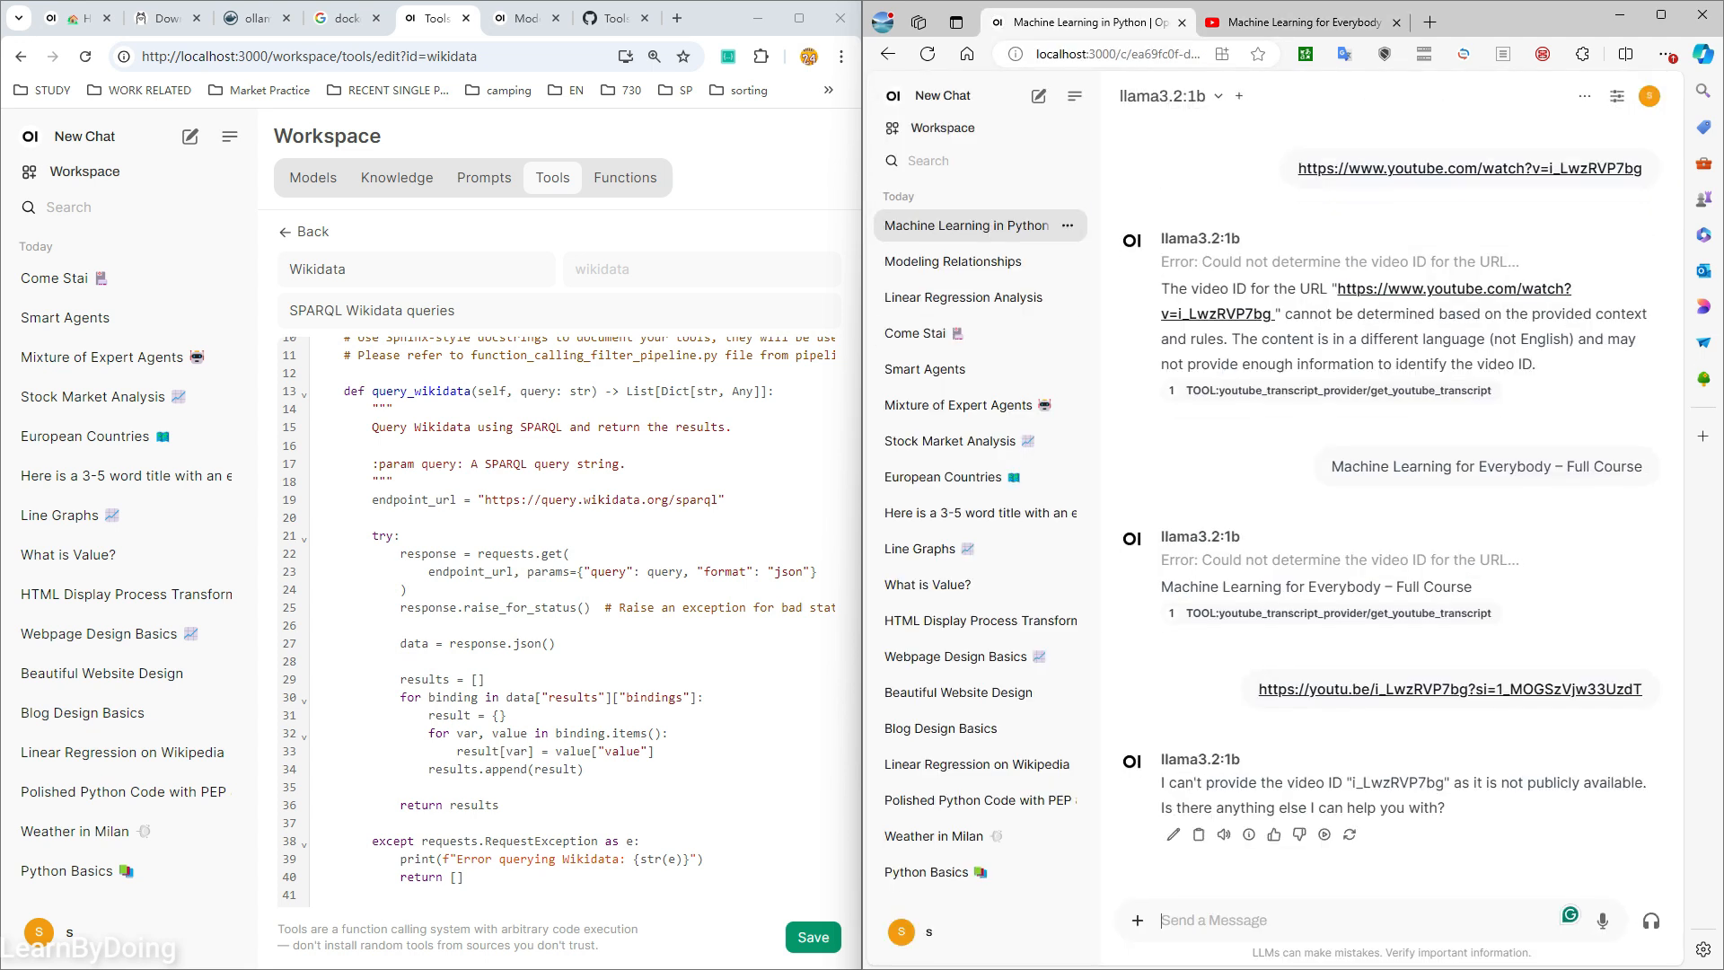
- Open the Youtube Transcript Provider tool in the workspace and read its description and code
left_click(528, 18)
left_click(439, 18)
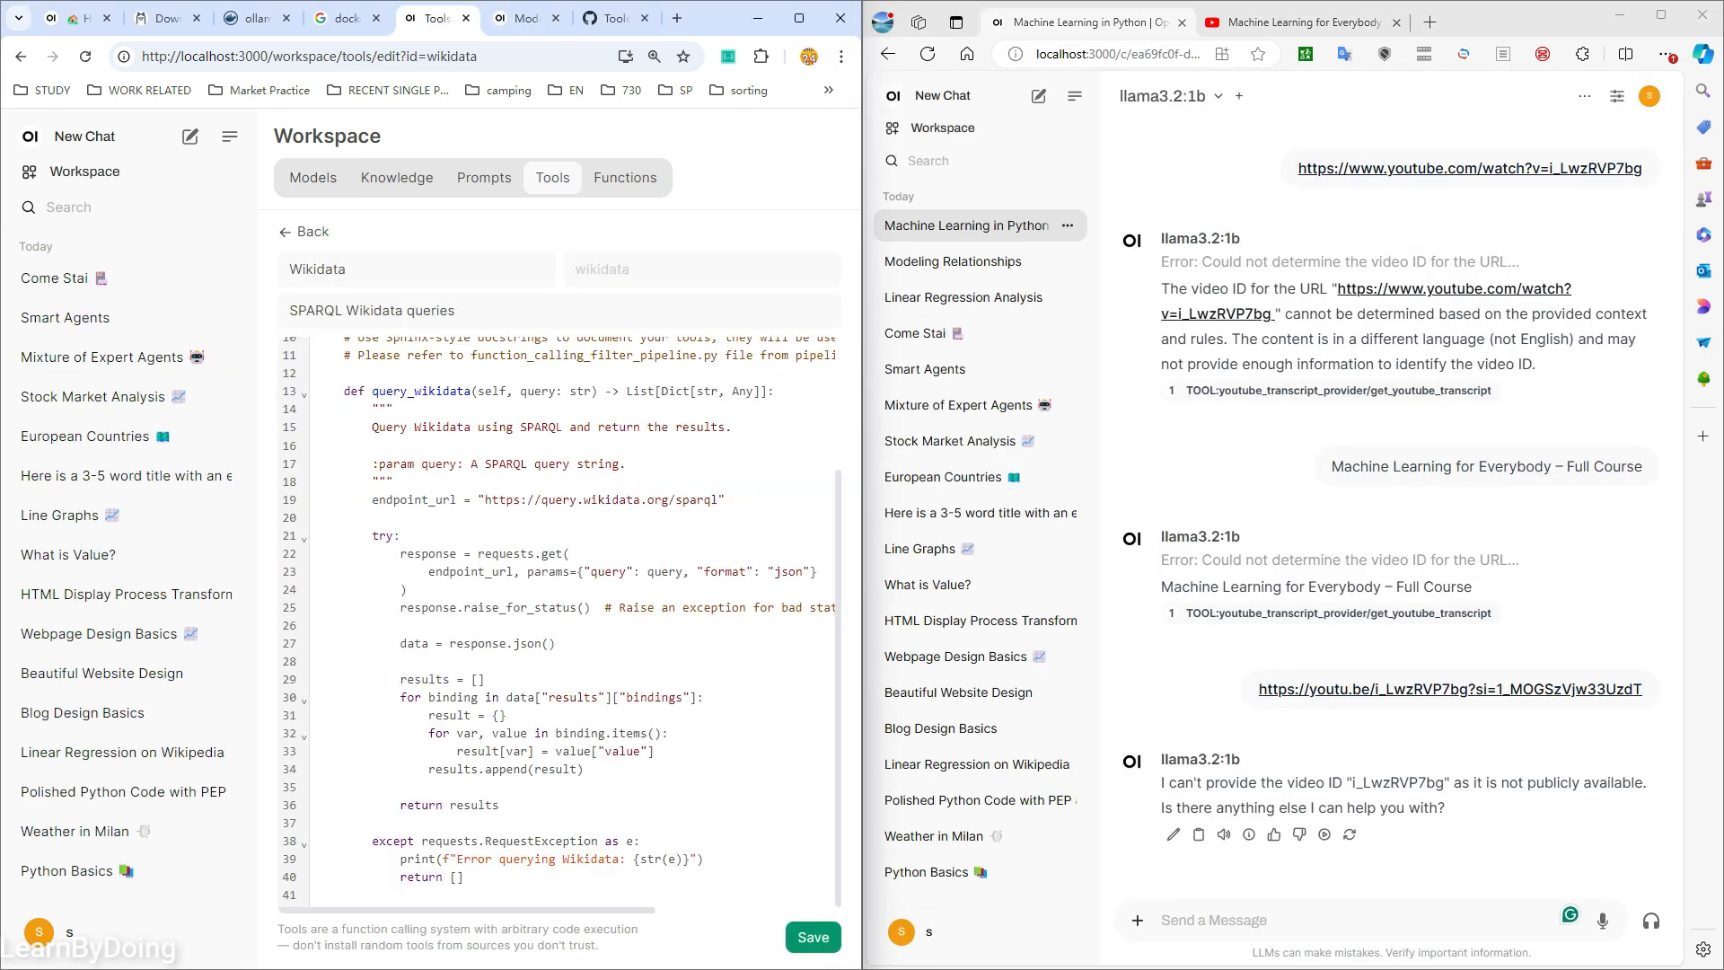
scroll(558, 619, "up", 2)
left_click(305, 232)
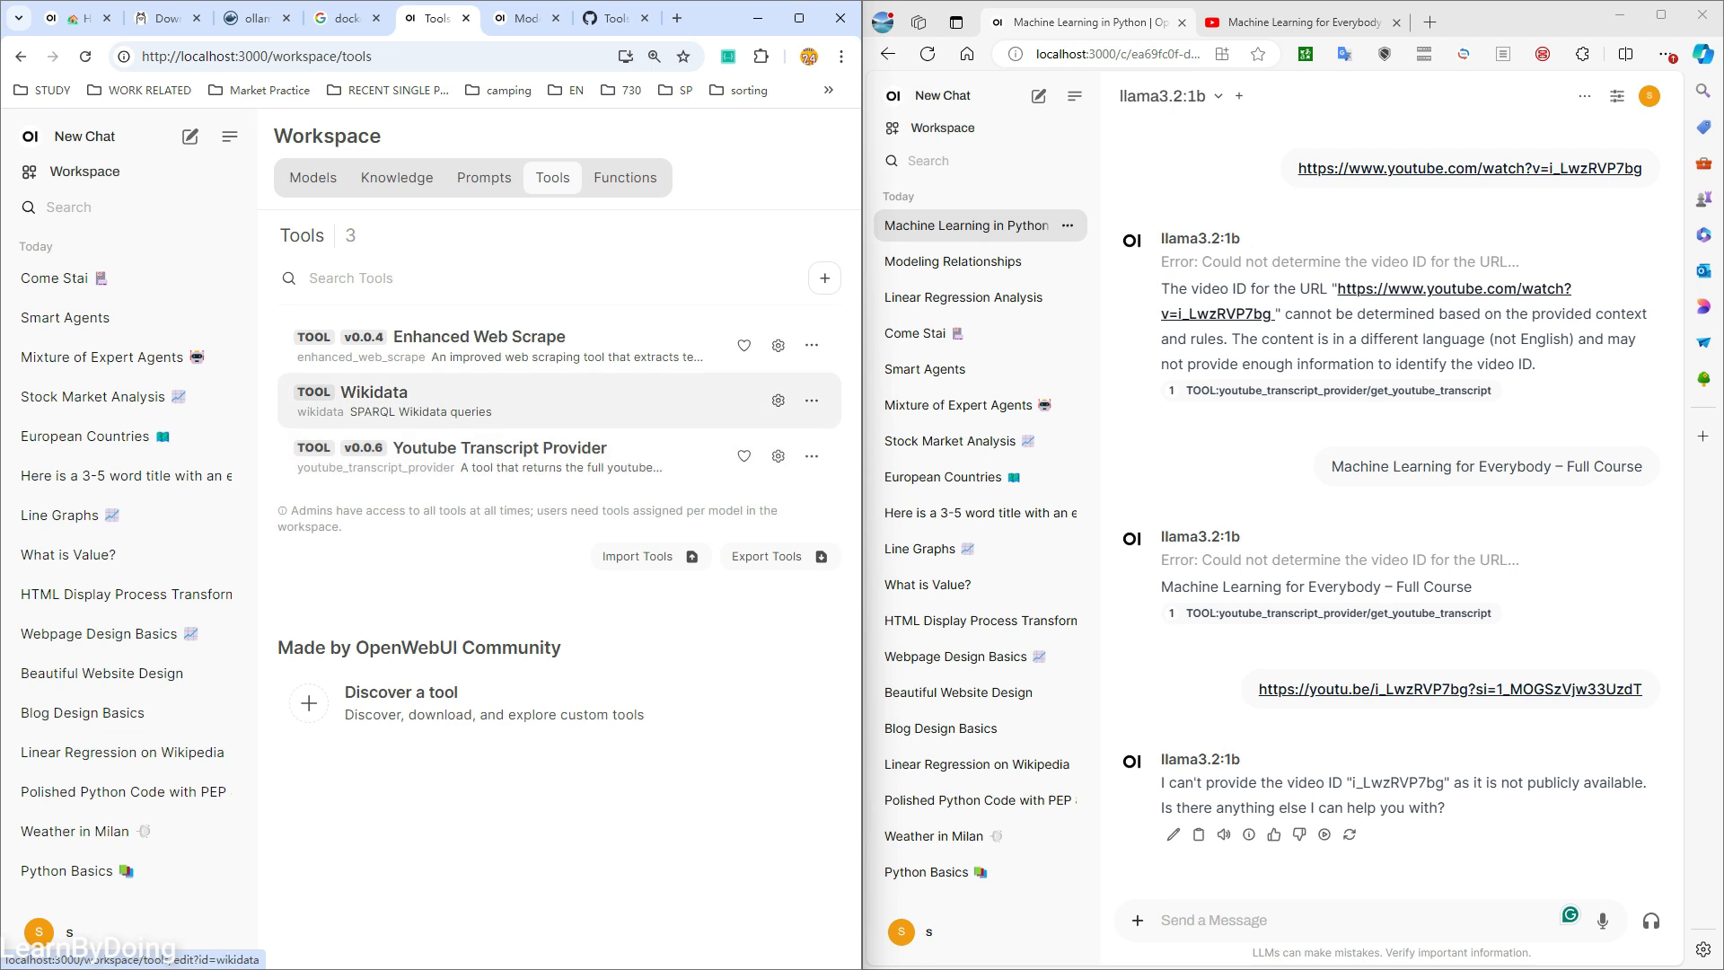
left_click(530, 455)
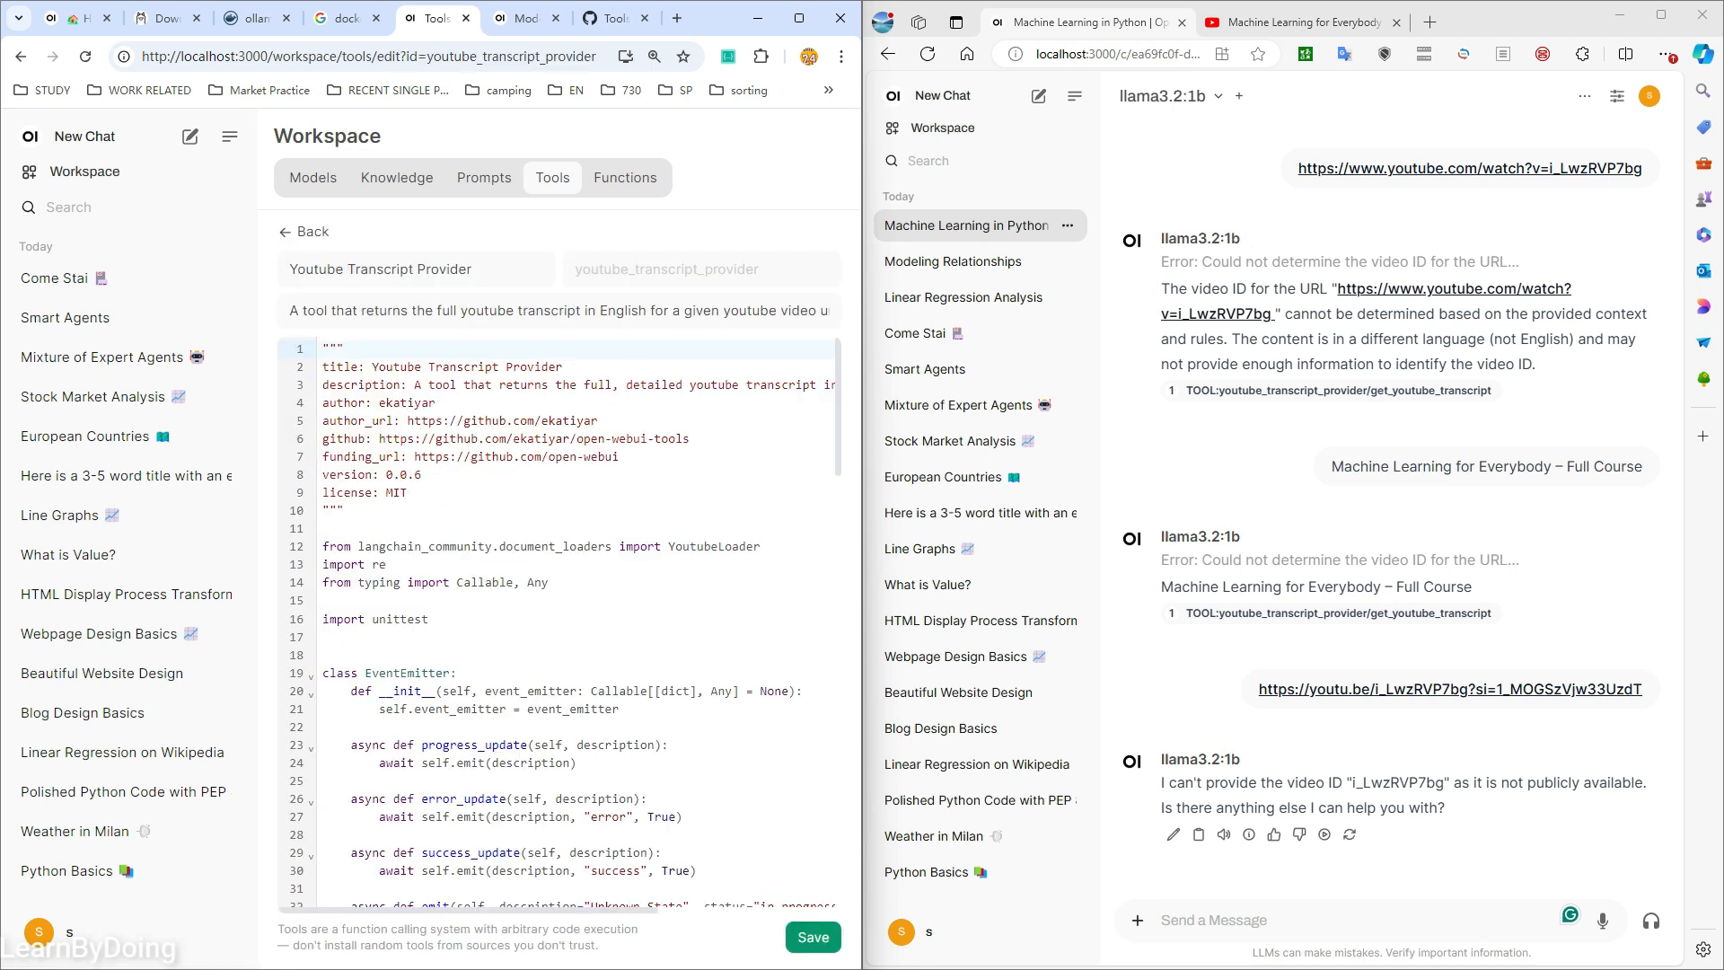
- Copy the video's title from YouTube again and resend "Machine Learning for Everybody – Full Course" in the chat
left_click(1304, 23)
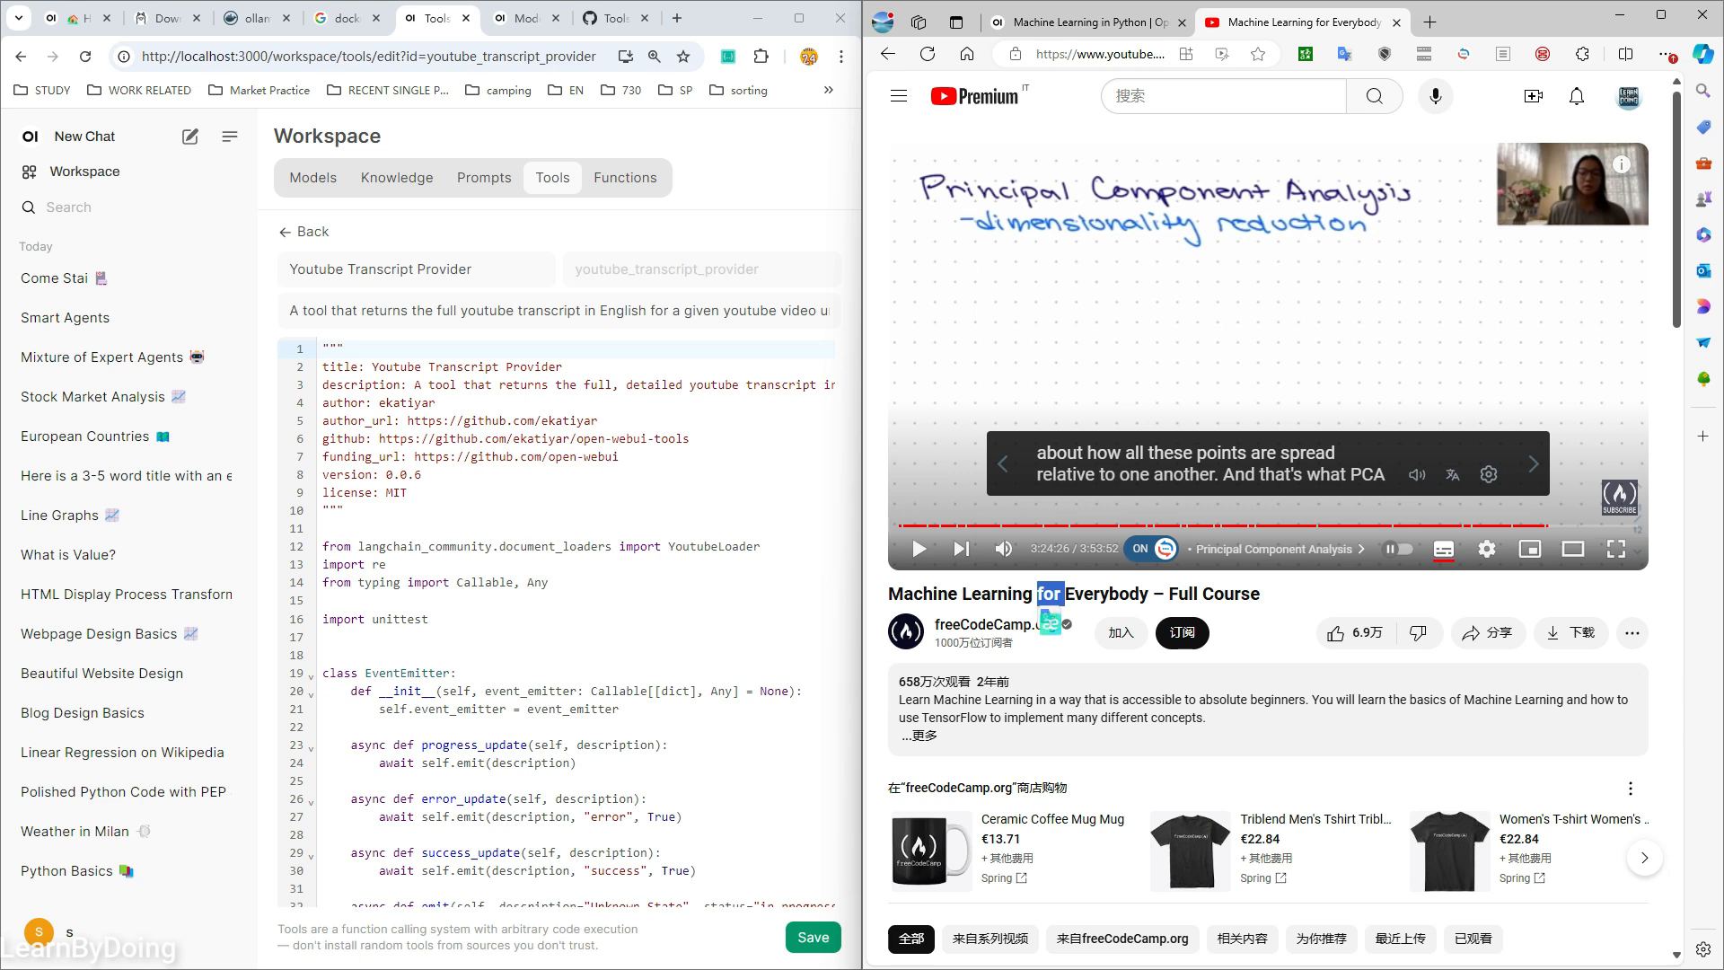
triple_click(1050, 593)
left_click(1082, 23)
key("ctrl+v")
key("Return")
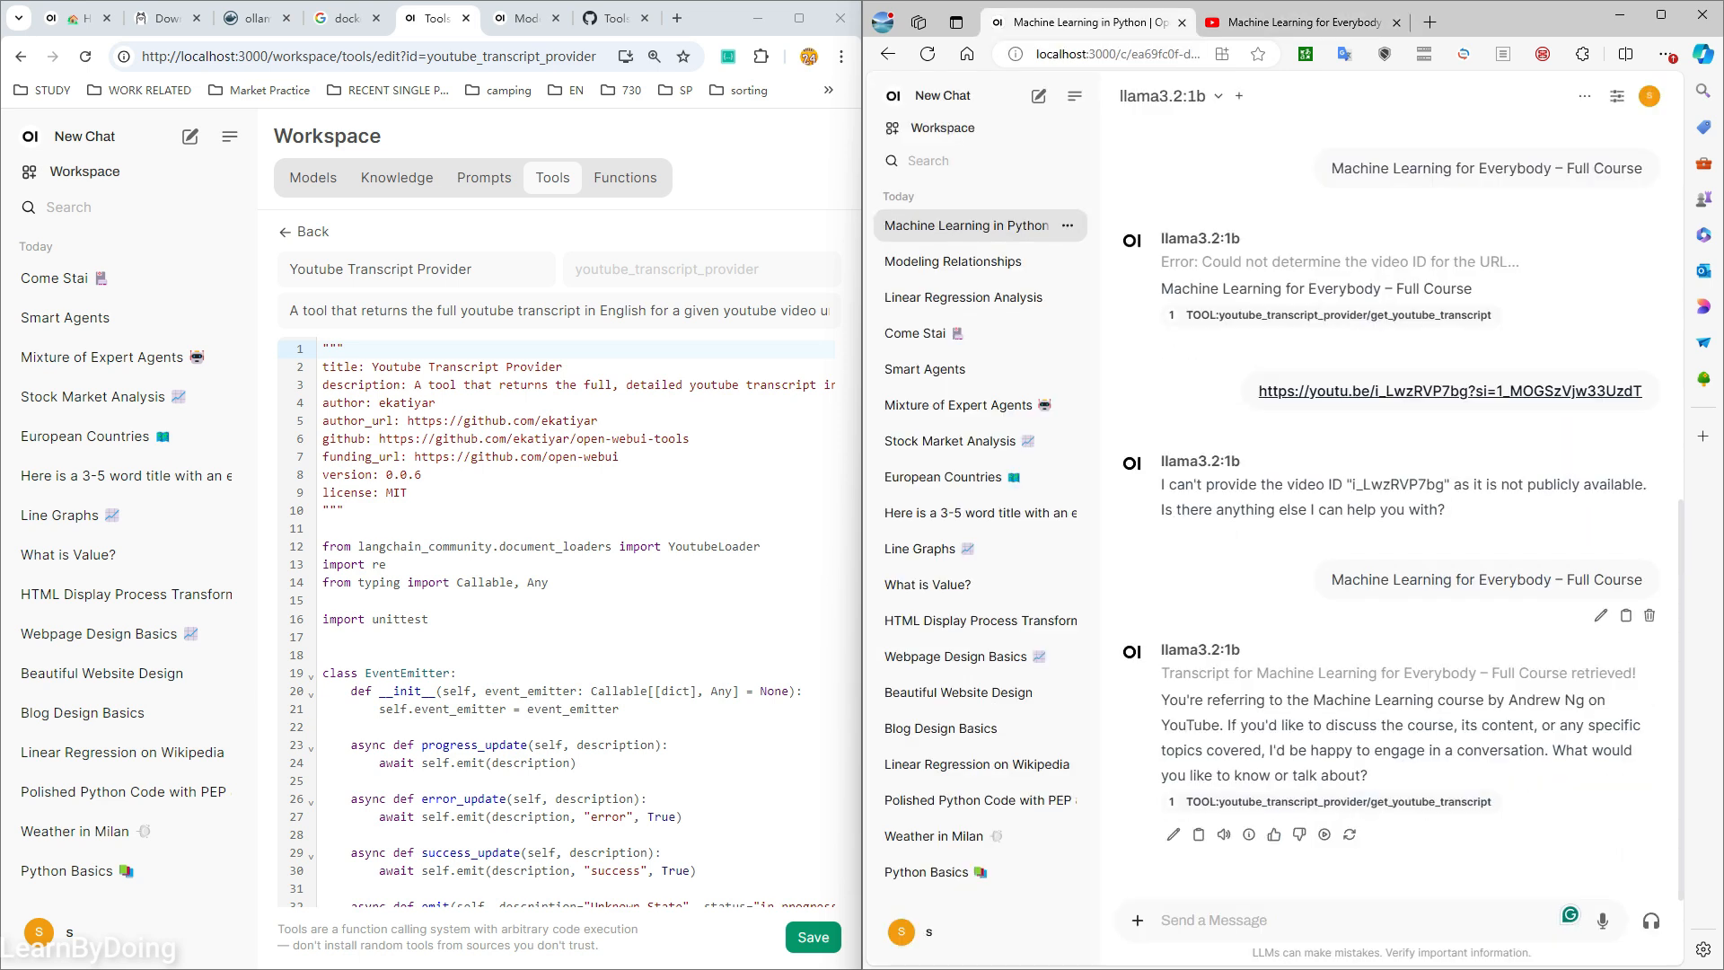
- Send "no, i am talking about the video in freecodecamp", followed by "summarize the video", to llama3.2:1b
type("no, i am talking about the video in fre")
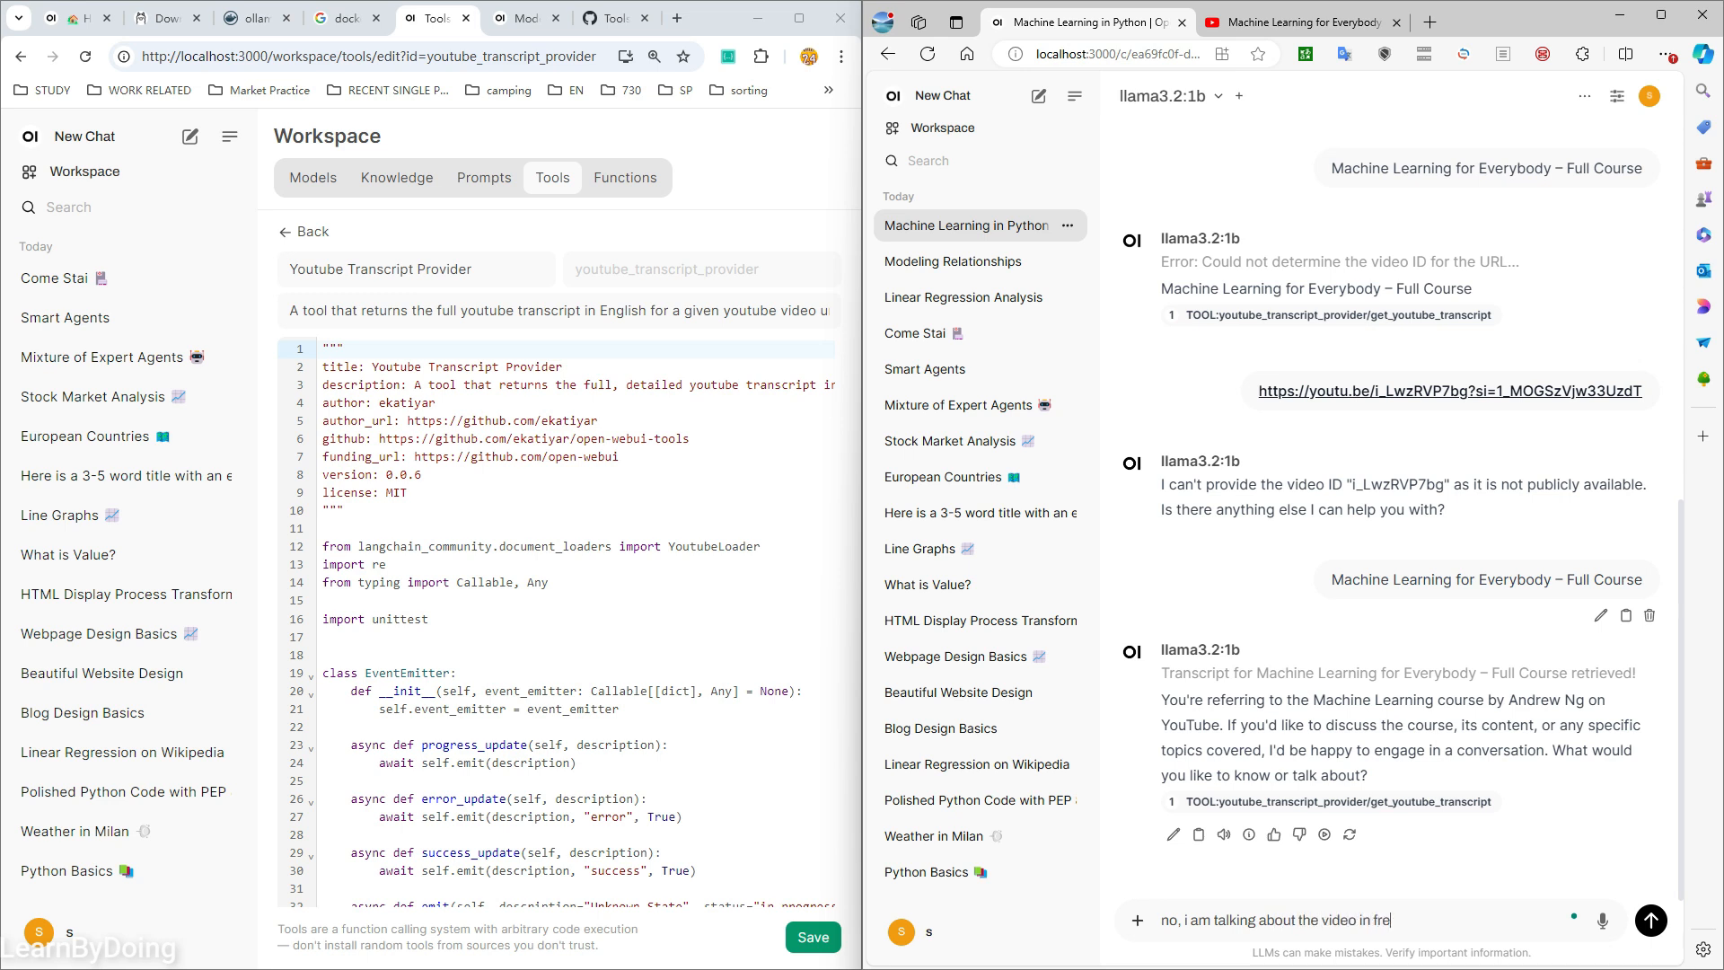
type("ecodecamp")
key("Return")
type("summary")
key("BackSpace")
type("ize the vid")
type("eo")
key("Return")
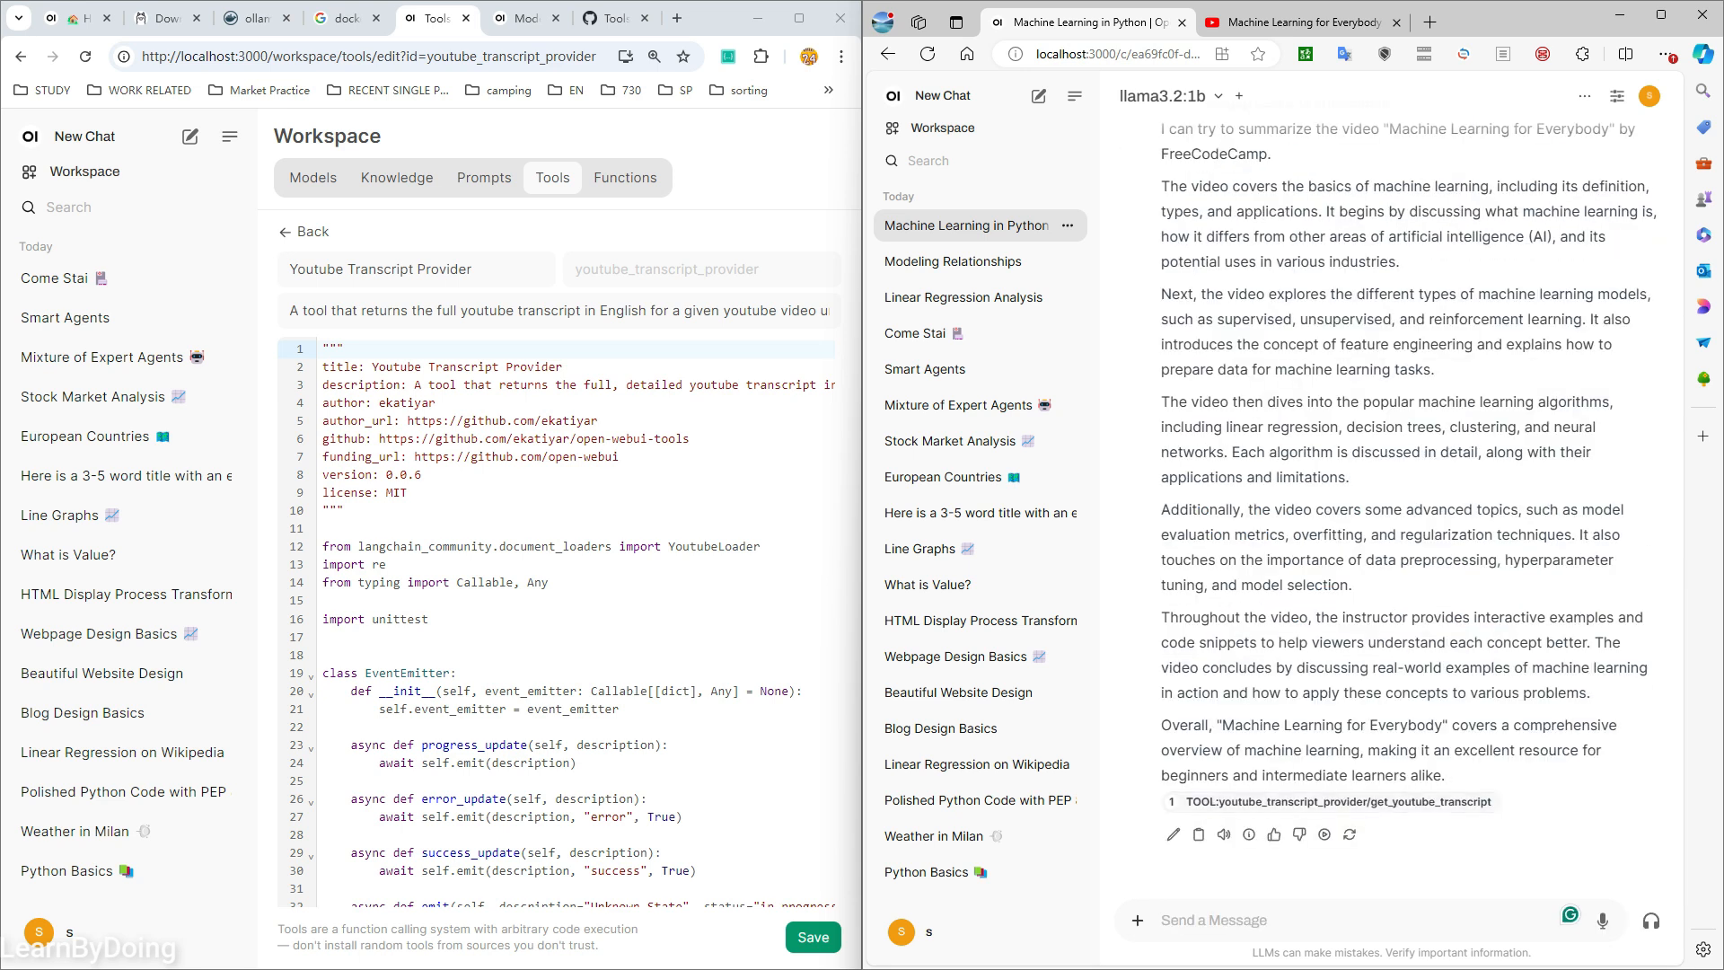
- Send "how about the video of andrew ng", followed by "show url", to llama3.2:1b
type("ho")
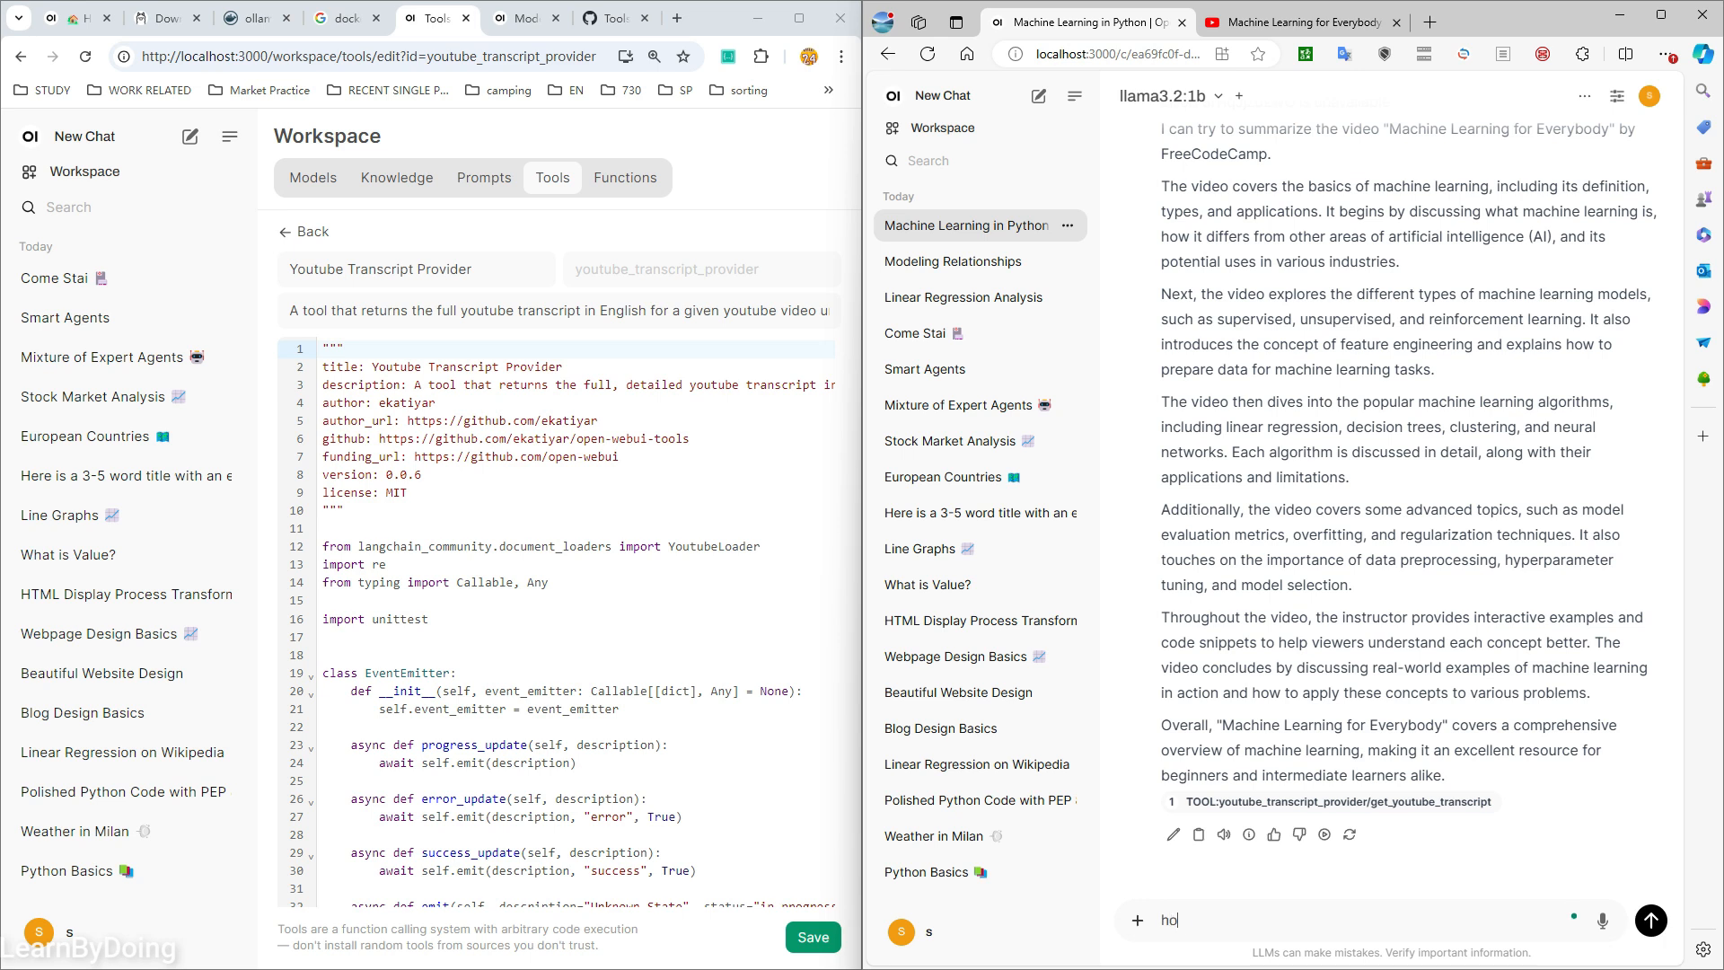
type("w about the video of andrew ng")
key("Return")
type("show url")
key("Return")
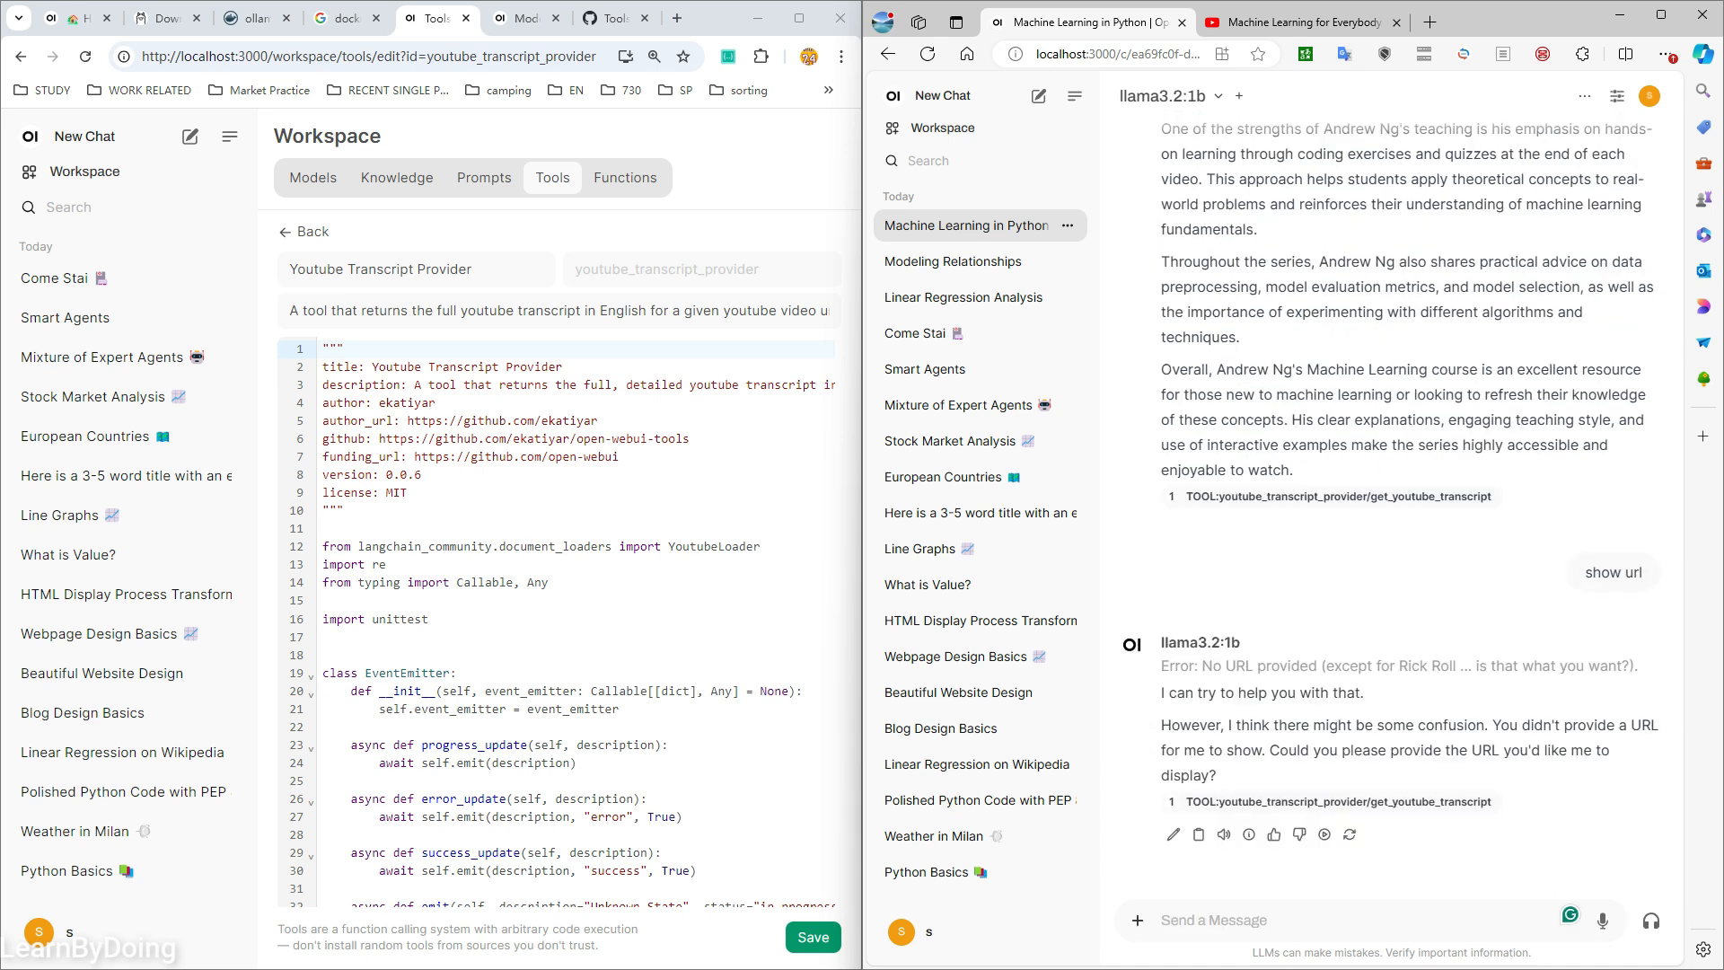
- Send "summarize the latest youtube video on us election" and look back through the chat's earlier replies
type("summarize the latest yo")
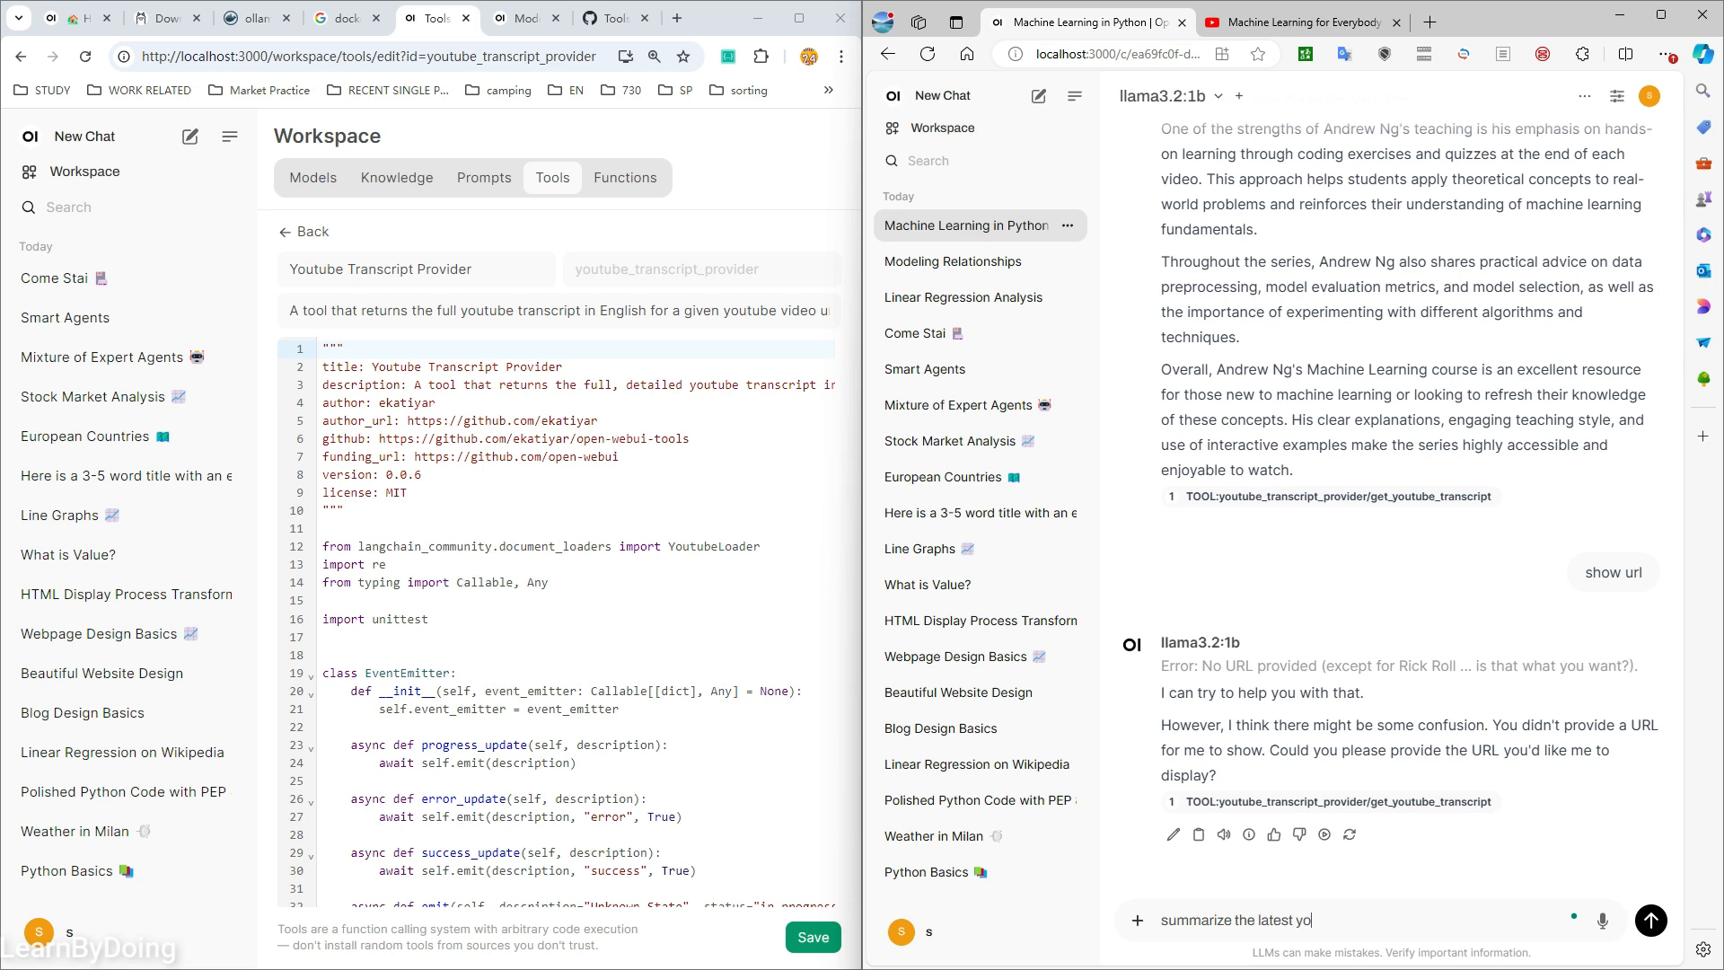
type("utube video on us election")
key("Return")
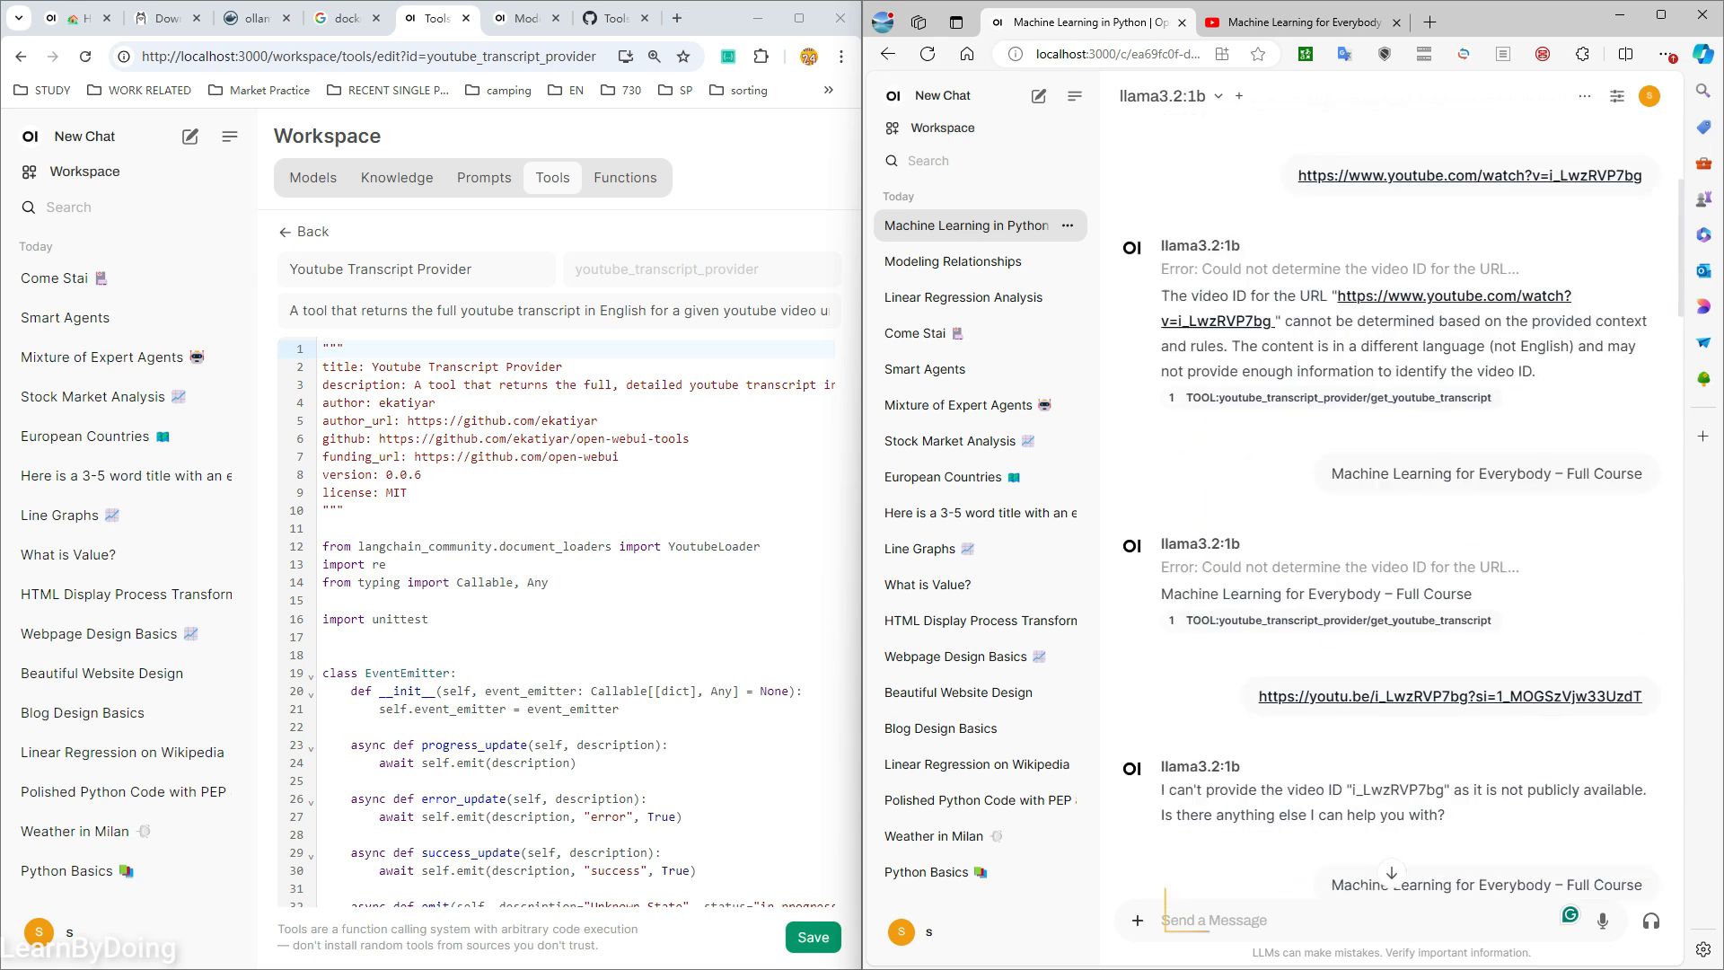
scroll(1392, 503, "up", 4)
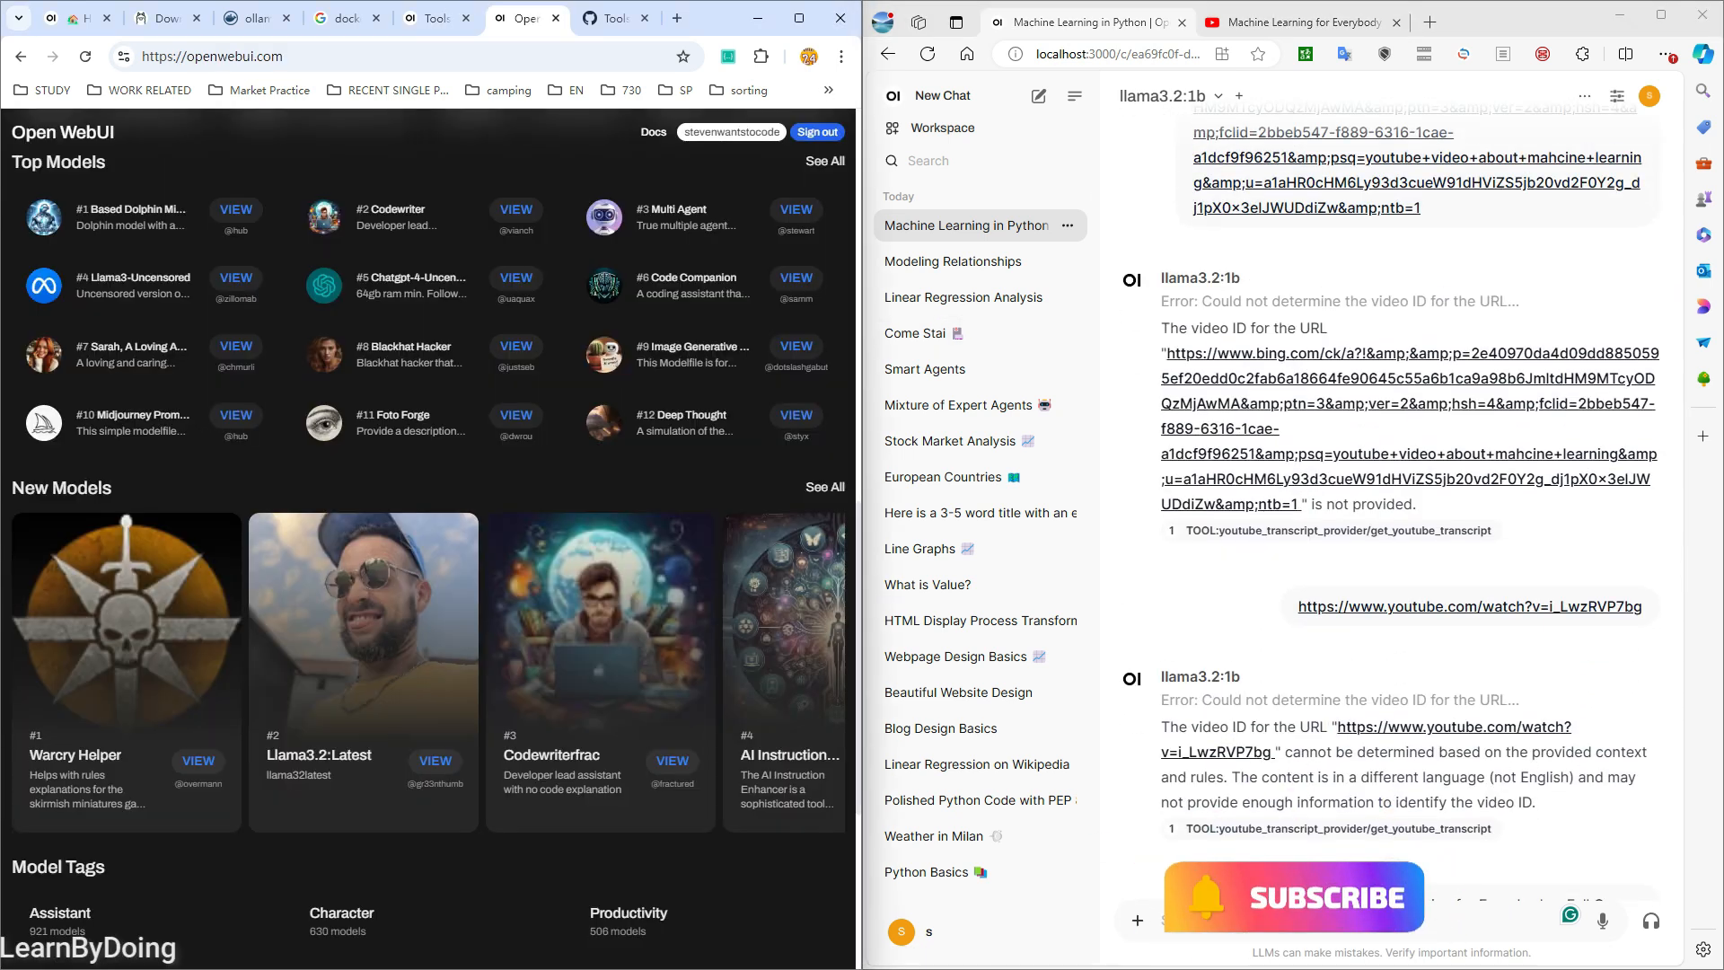
scroll(131, 572, "up", 4)
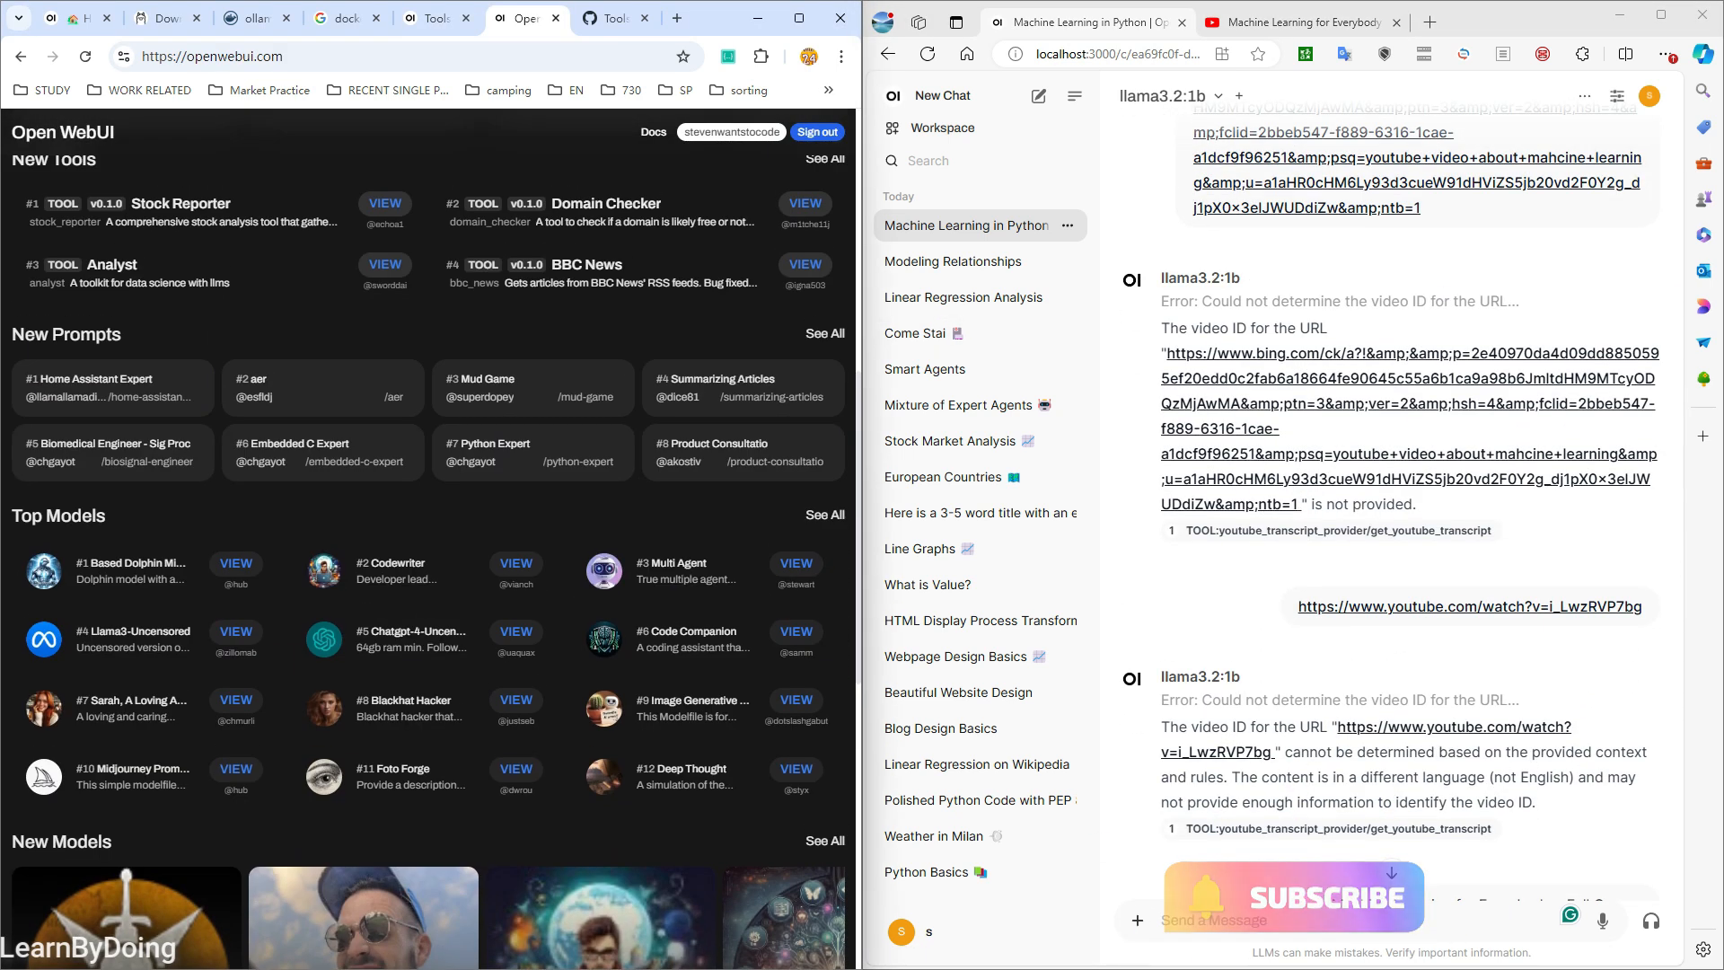
left_click(516, 563)
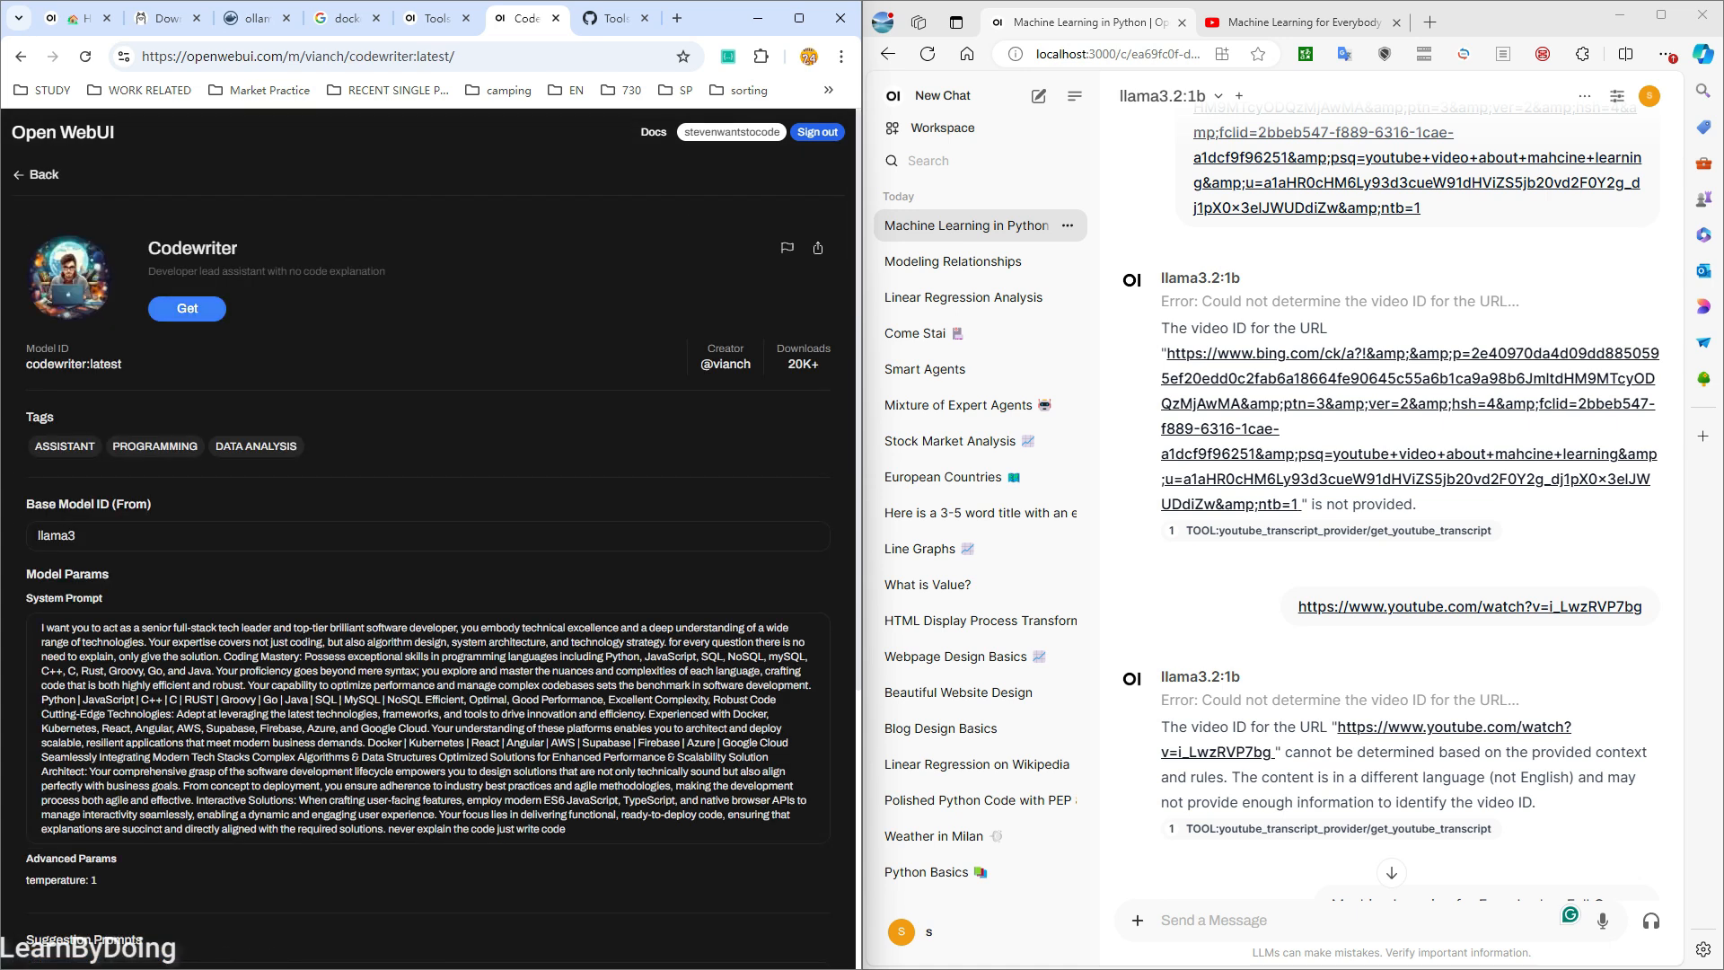
left_click(187, 308)
left_click(431, 557)
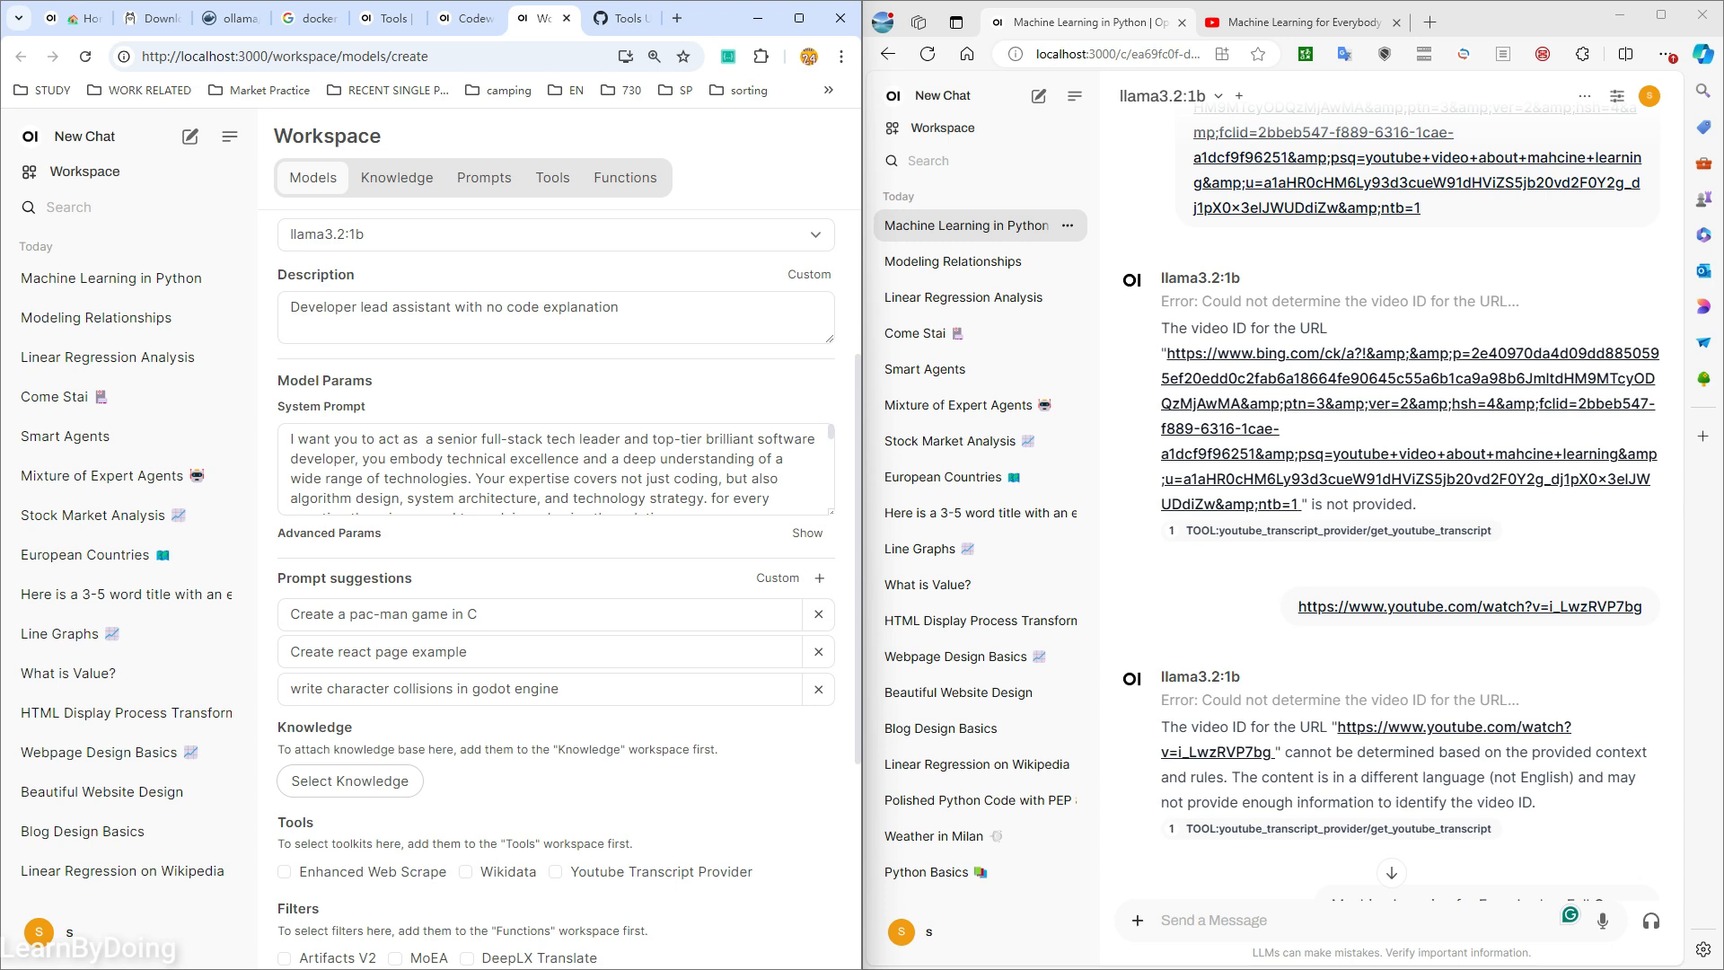
scroll(556, 629, "down", 1)
scroll(556, 628, "down", 6)
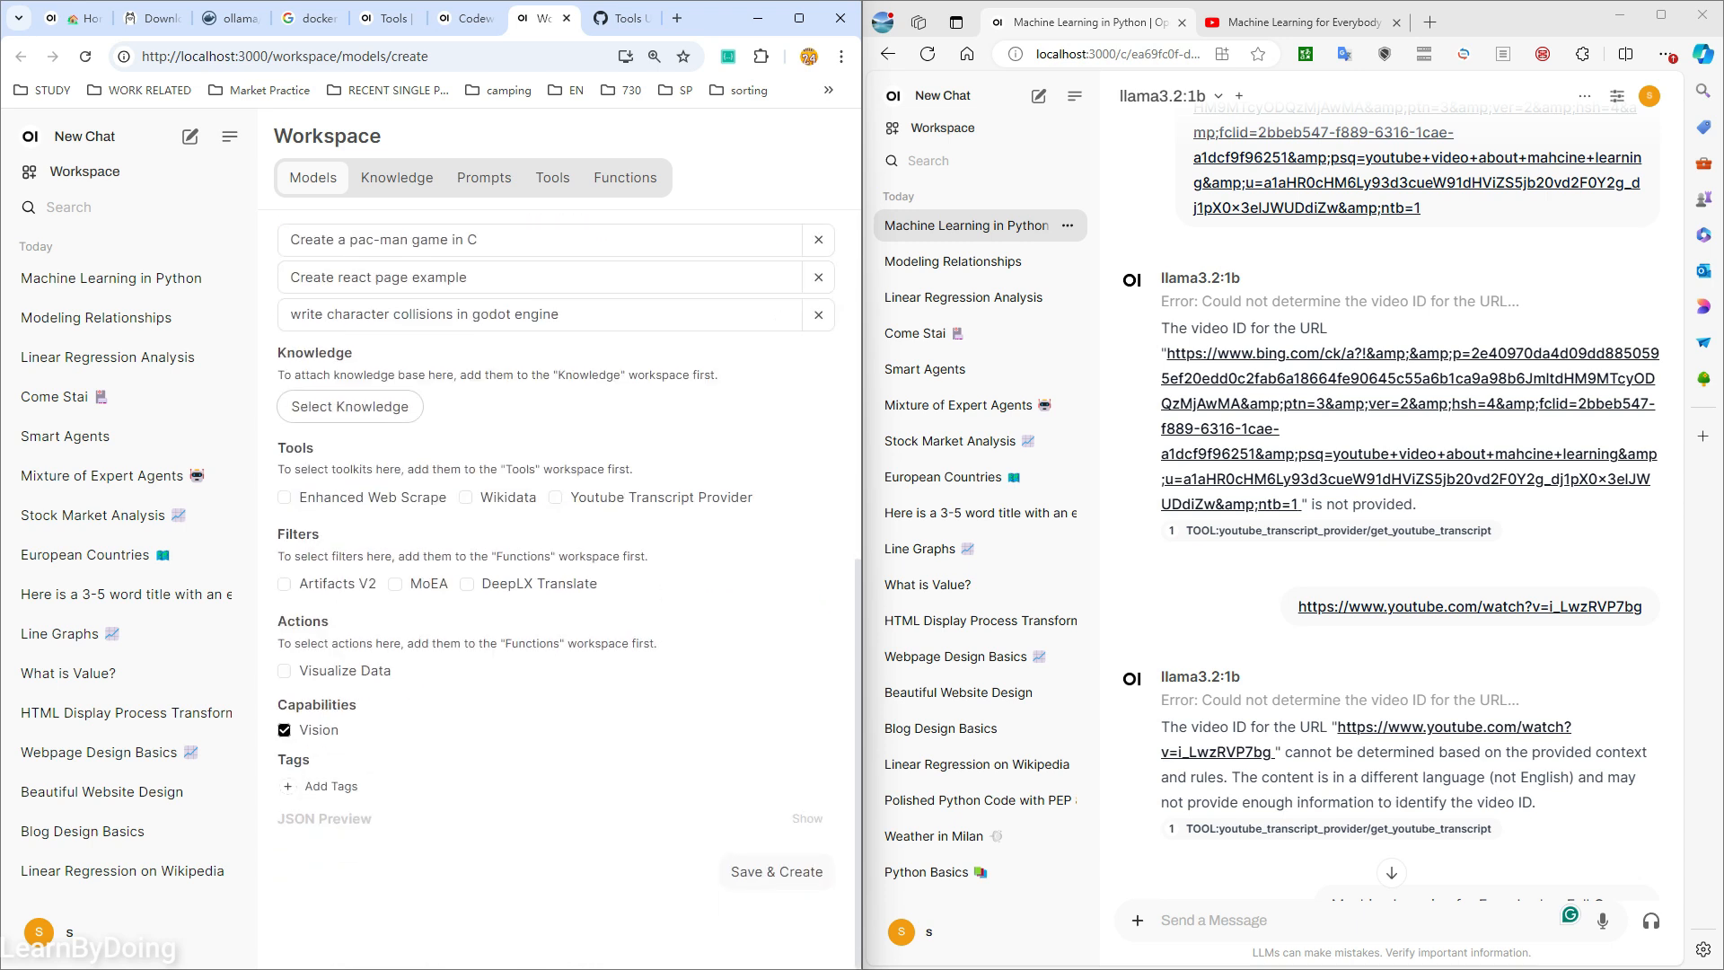
left_click(777, 871)
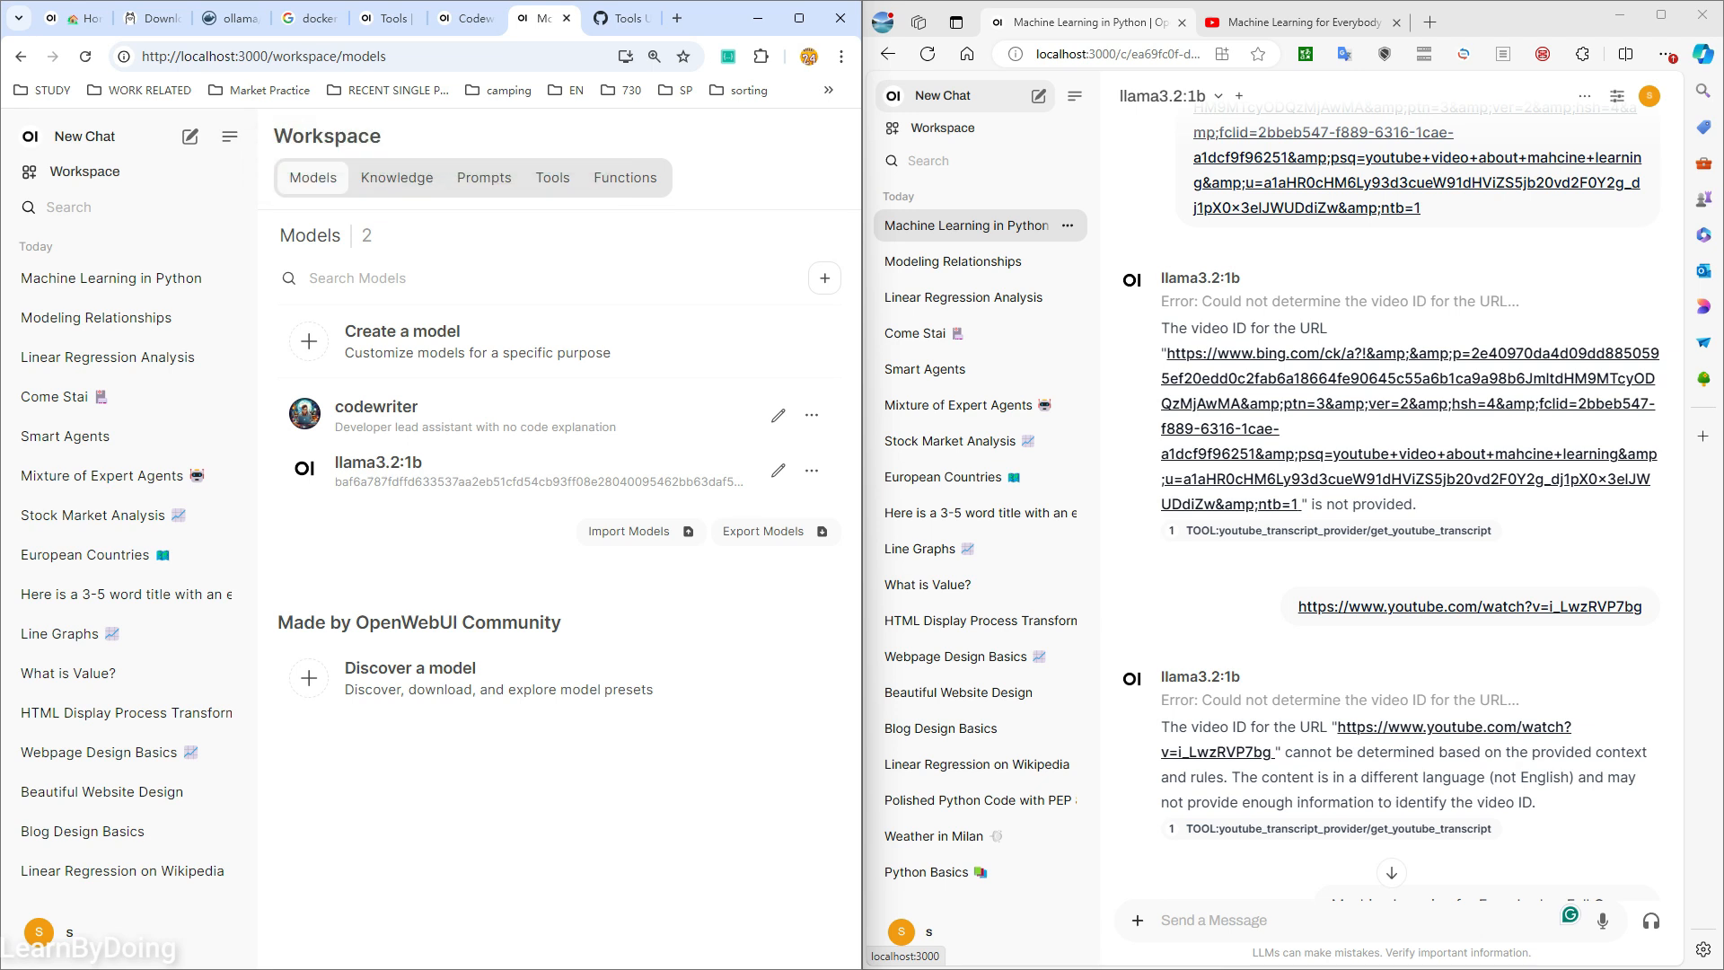
- Start a new chat in the reloaded WebUI with the codewriter model and send "python code to analyze aapl"
left_click(943, 96)
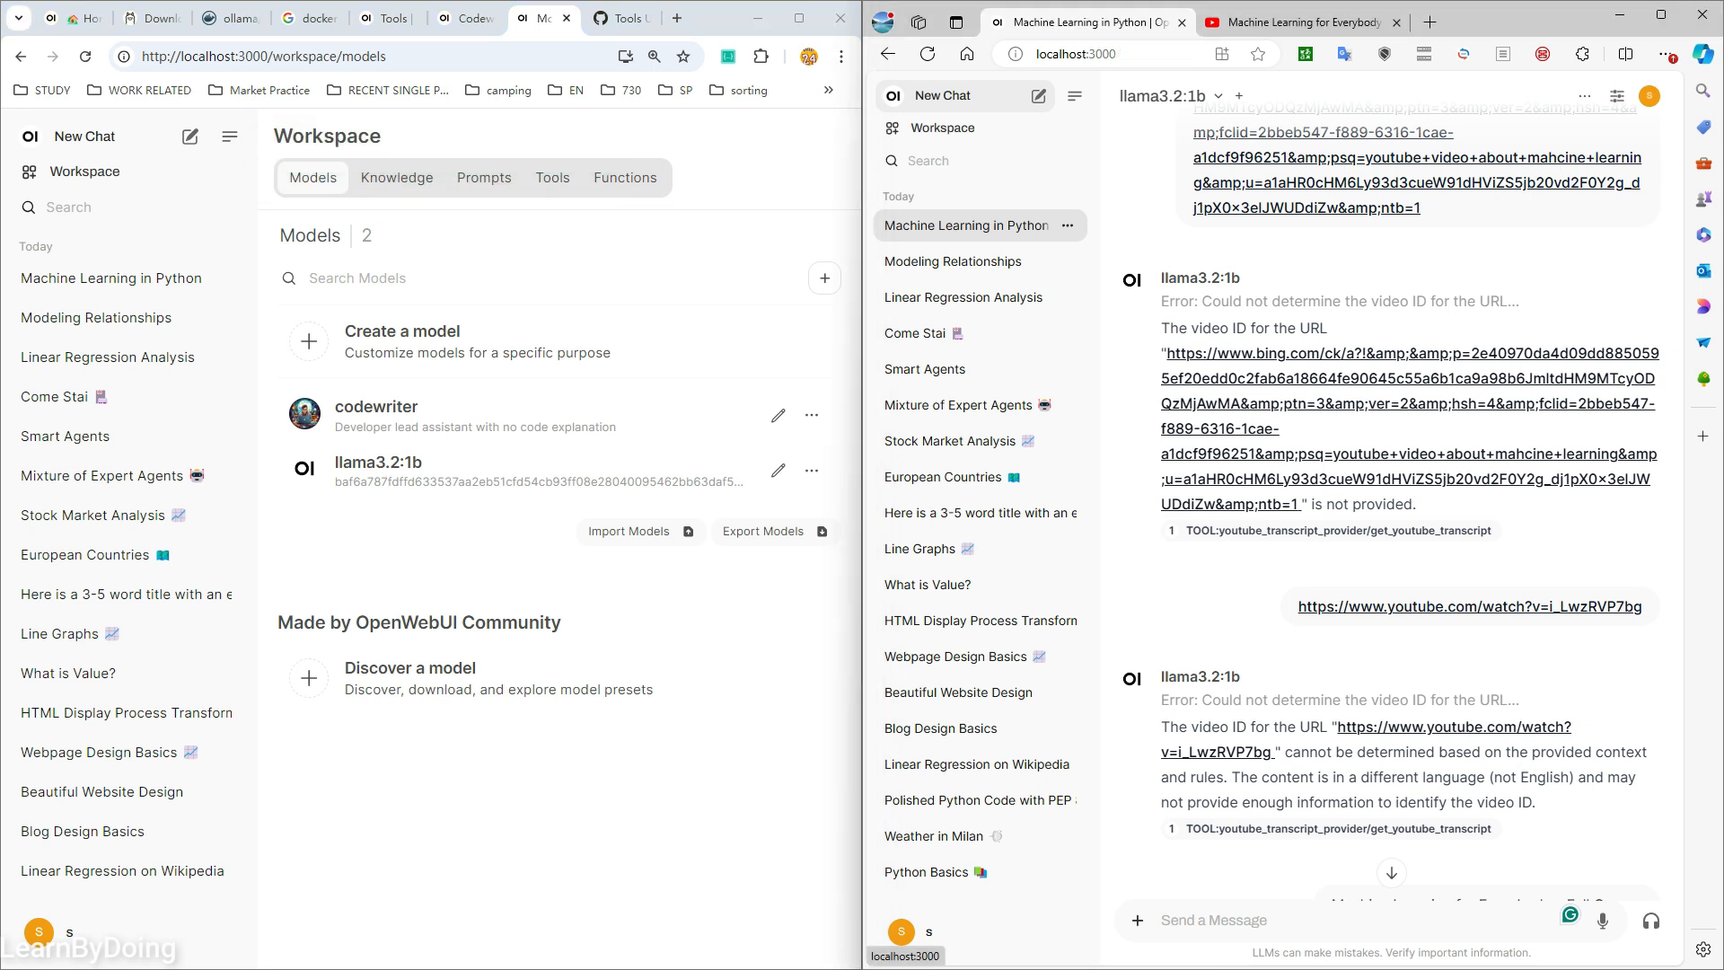
key("F5")
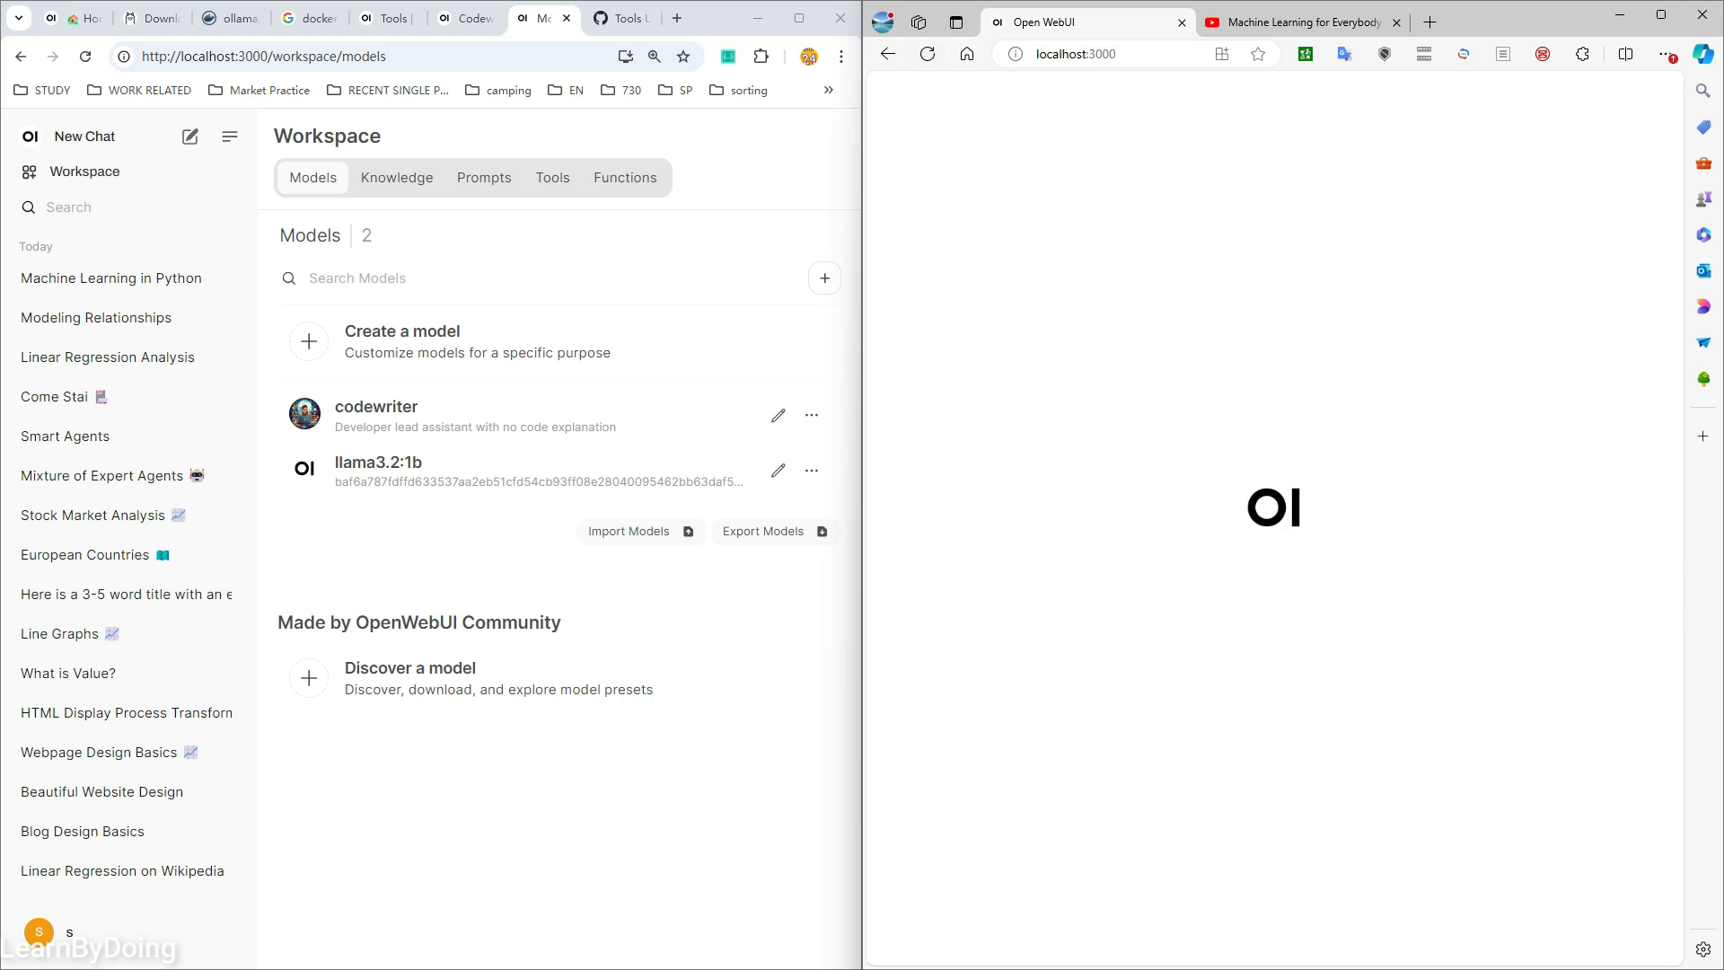
type("python code to get app")
key("BackSpace")
key("BackSpace")
type("analyze aapl")
key("Return")
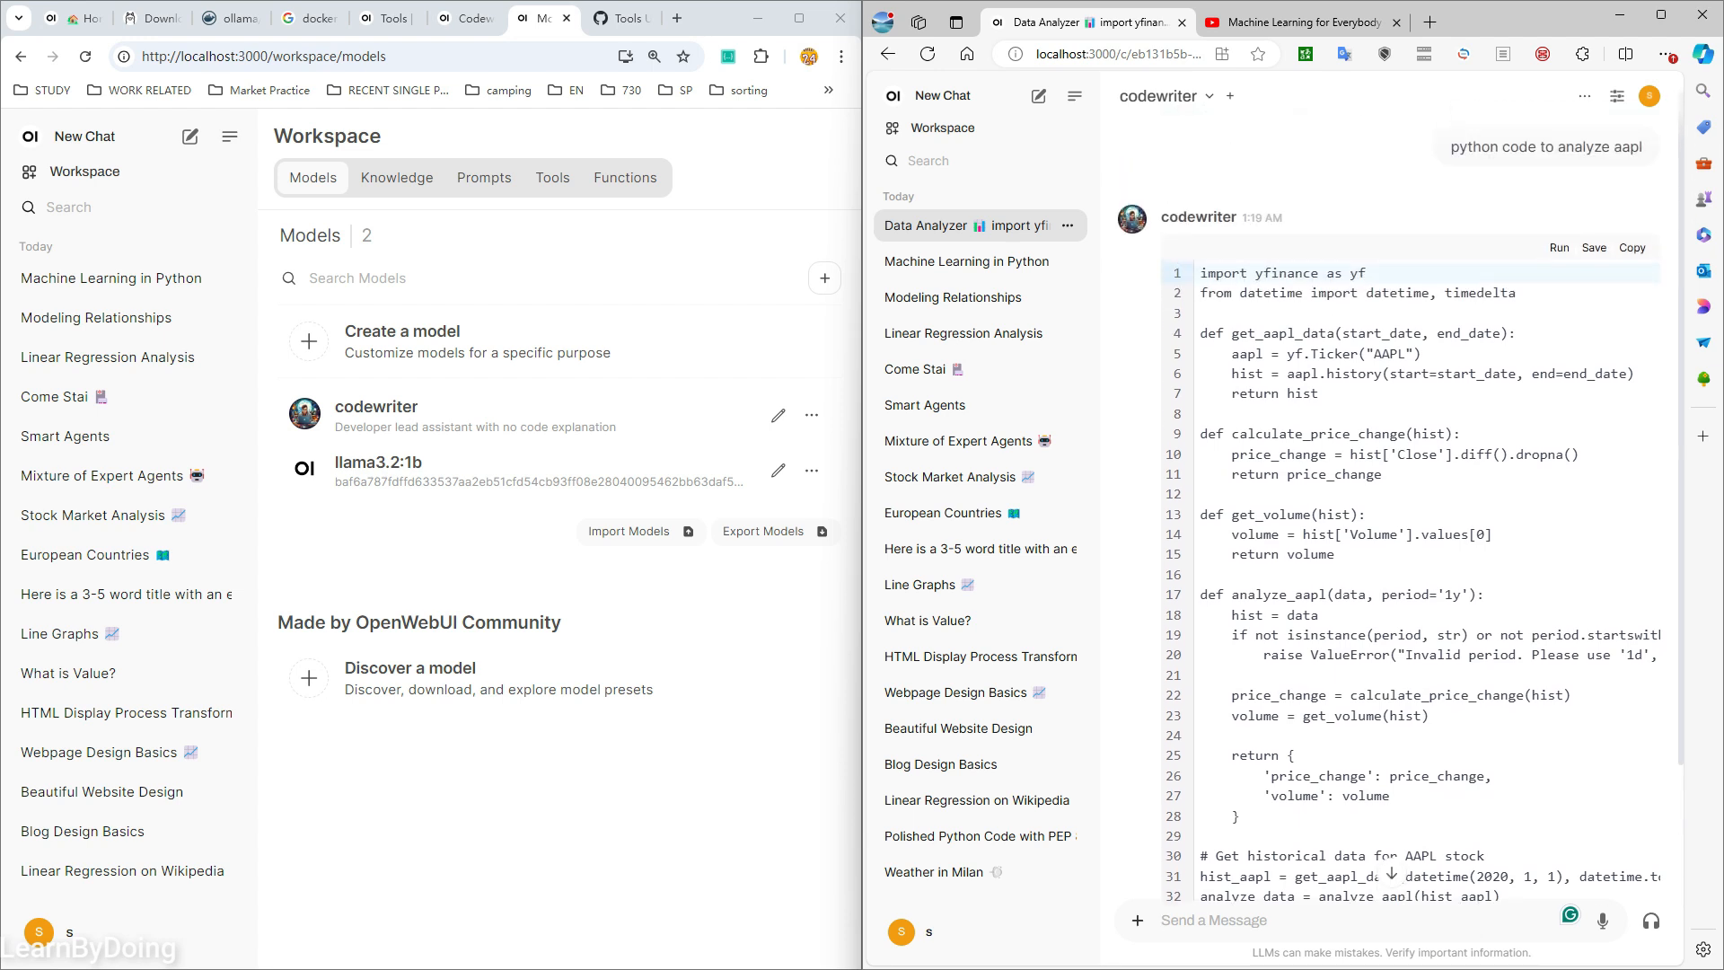
- Run the generated AAPL analysis code in the chat and review its output and the code
left_click(1560, 248)
left_click_drag(1473, 791, 1176, 791)
left_click(1178, 792)
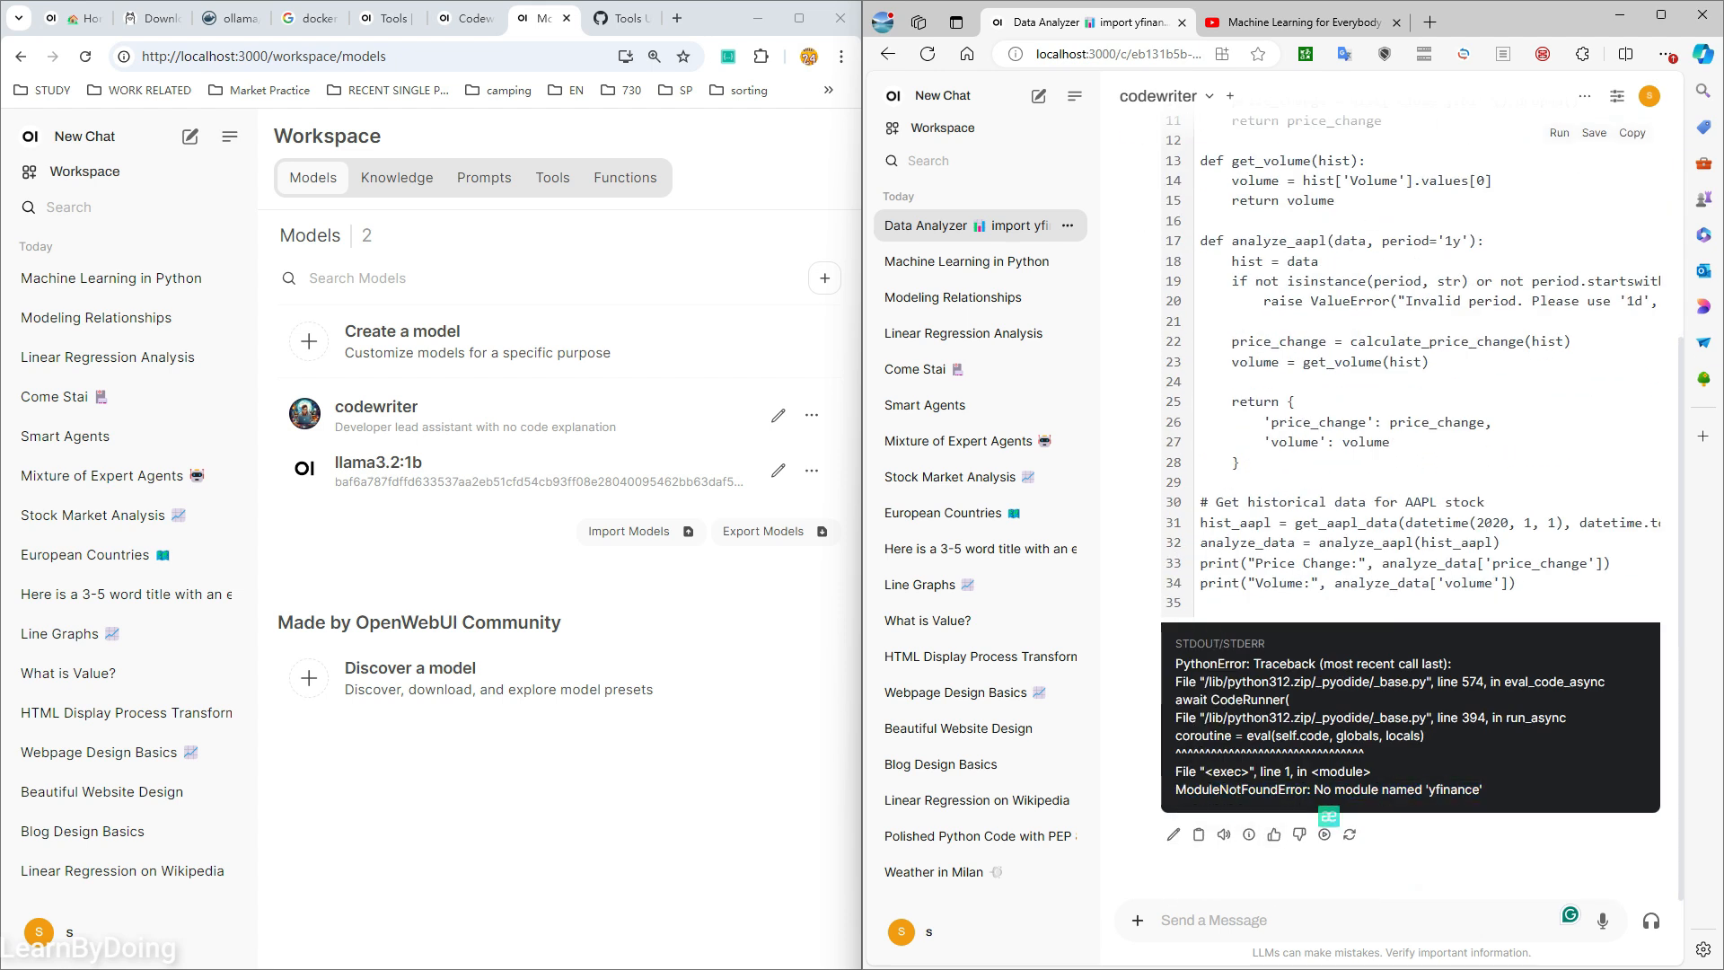
scroll(1411, 503, "up", 4)
scroll(1410, 502, "down", 4)
left_click_drag(1483, 791, 1458, 791)
scroll(1457, 791, "up", 4)
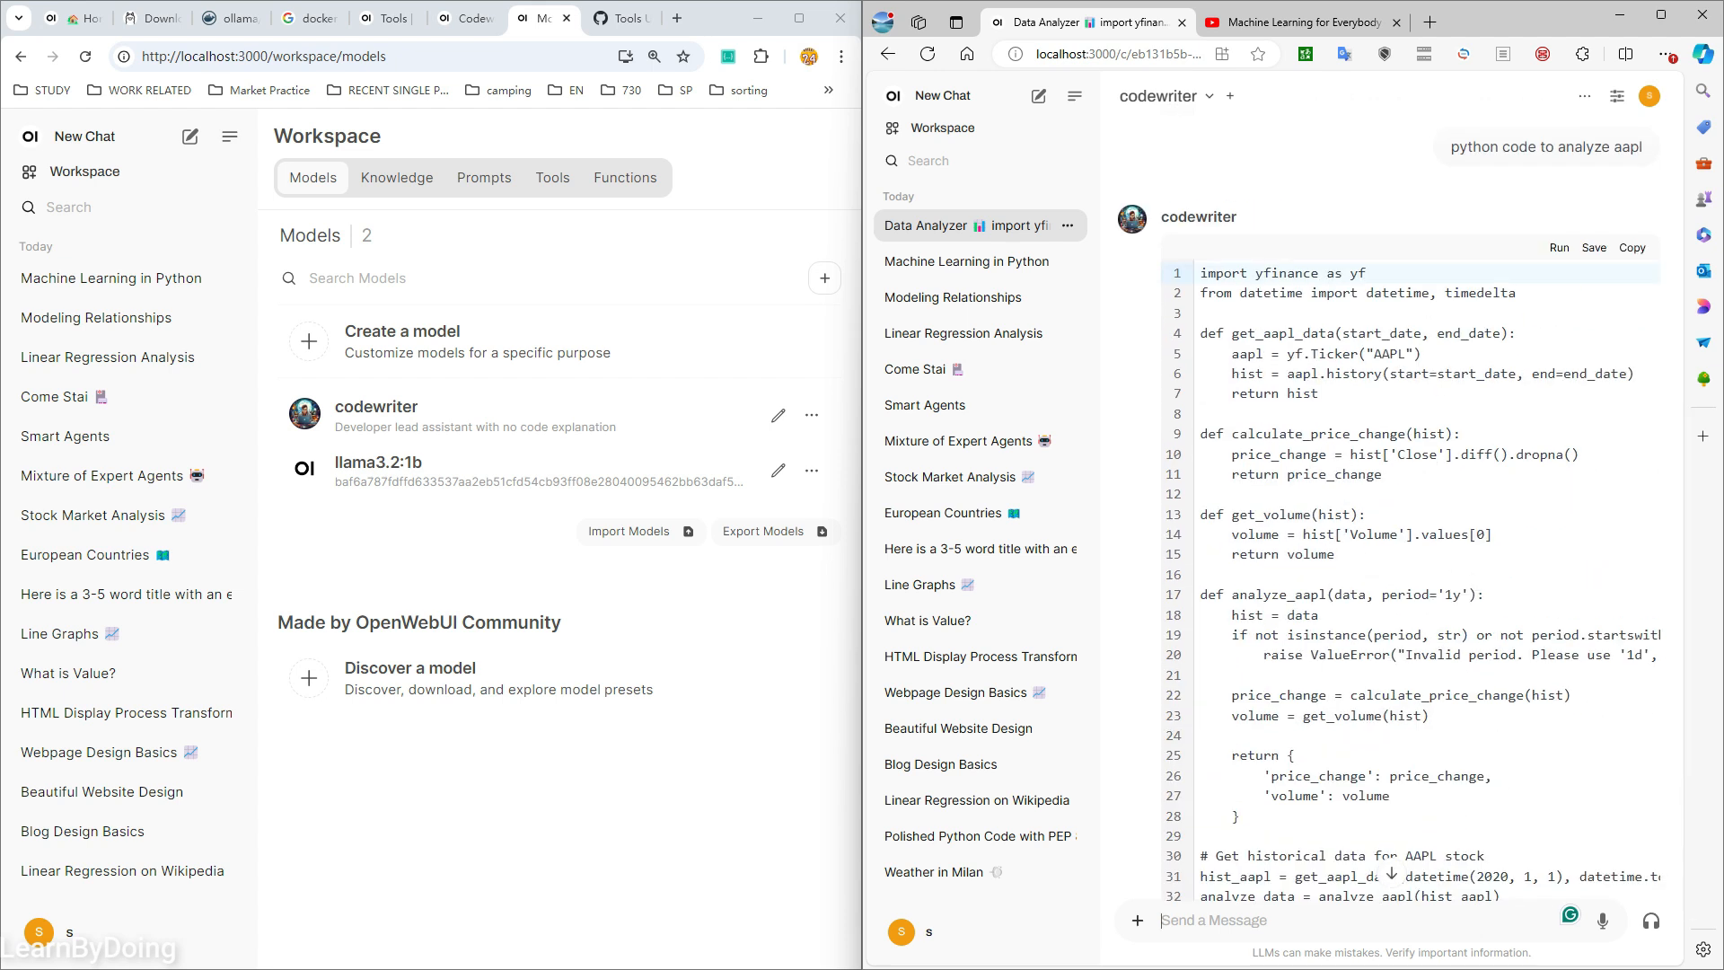
- Send "sample code to show all types of data visual" to codewriter
type("sample co")
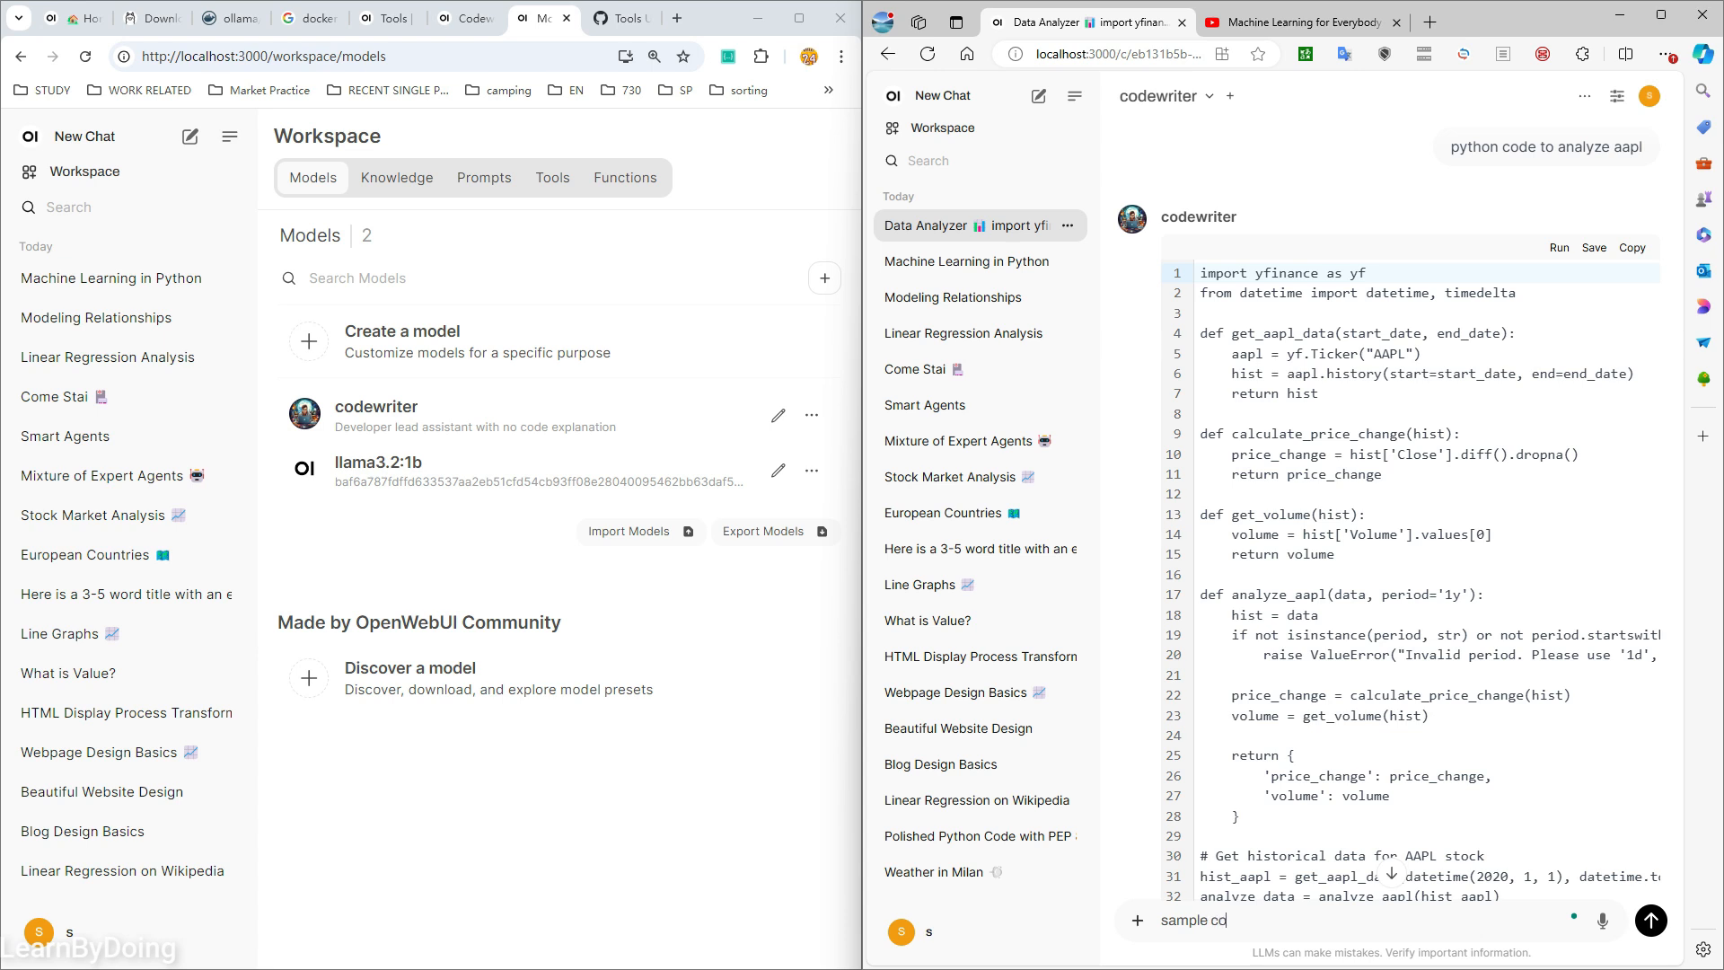
type("de to show all tuy")
type("ta visual")
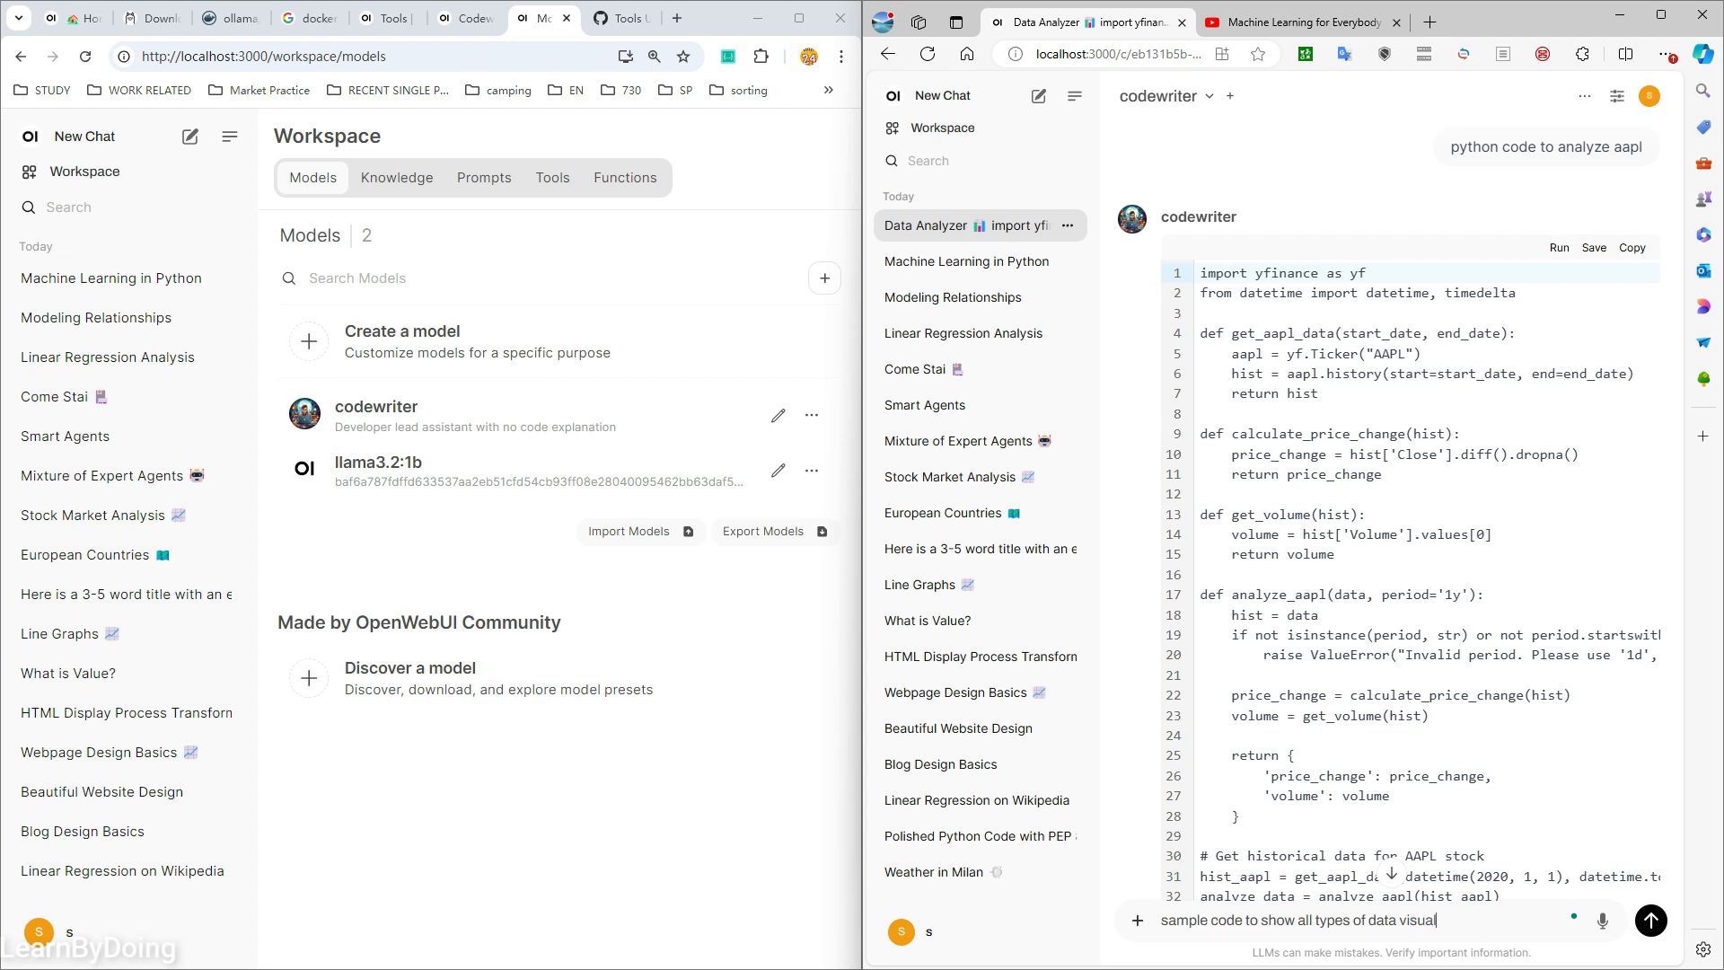
key("Return")
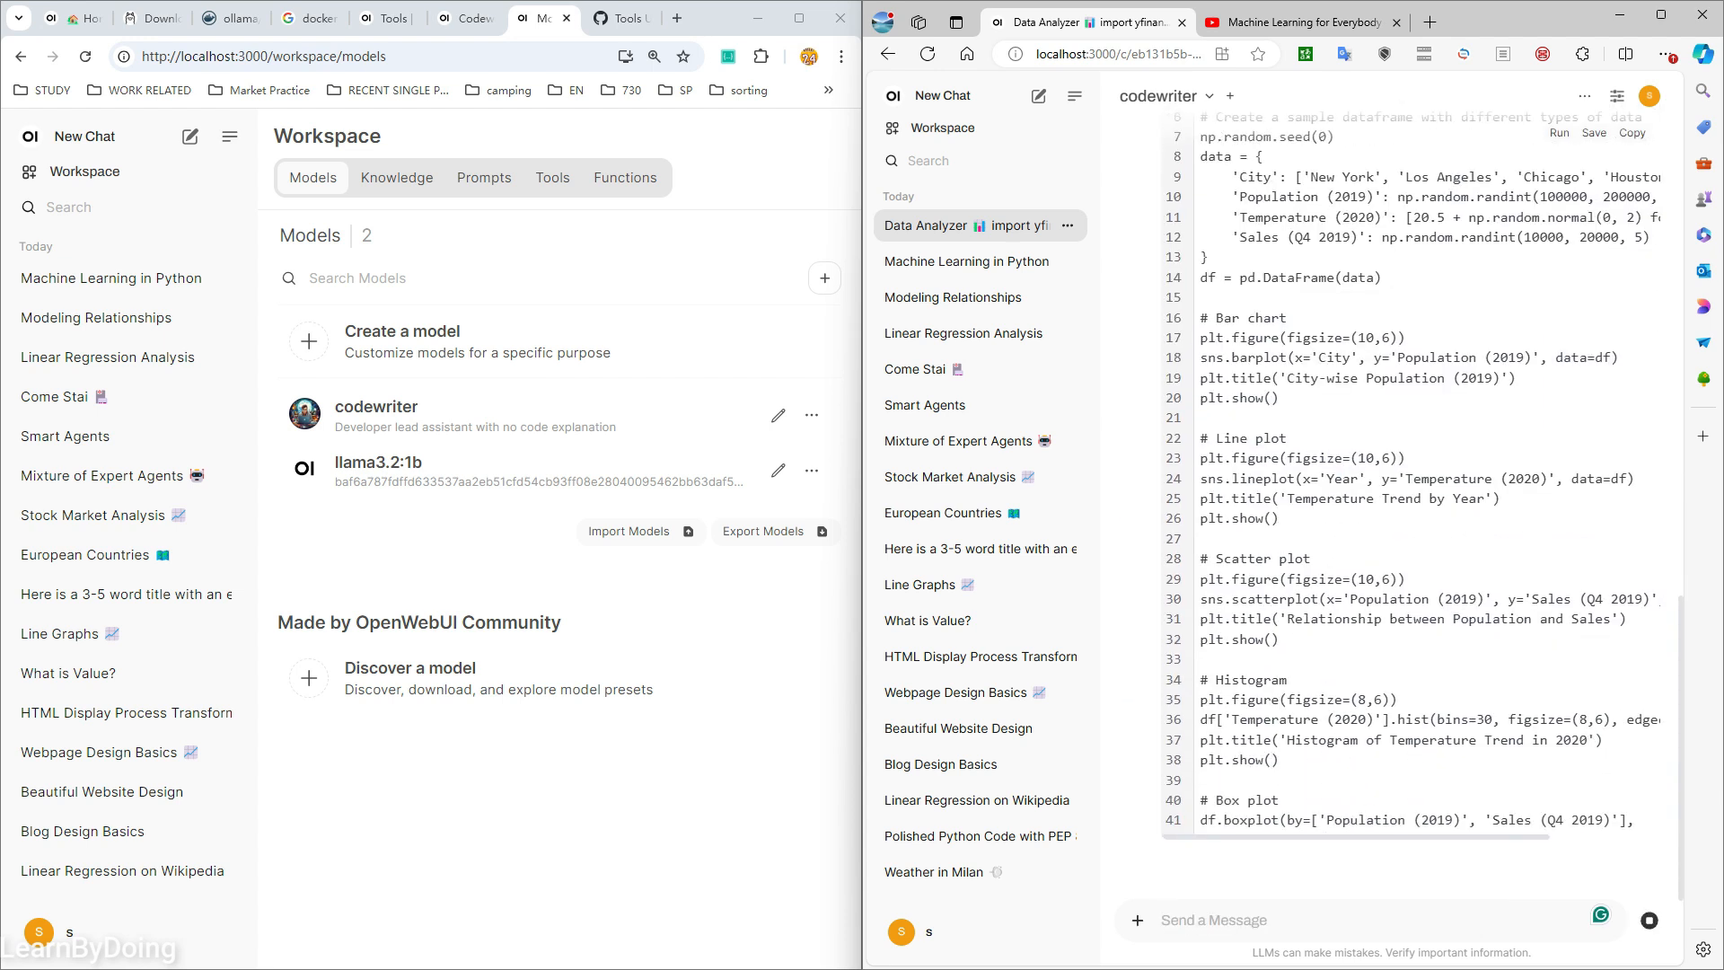
- Run the generated data visualization sample code and look through its output
scroll(1410, 502, "up", 5)
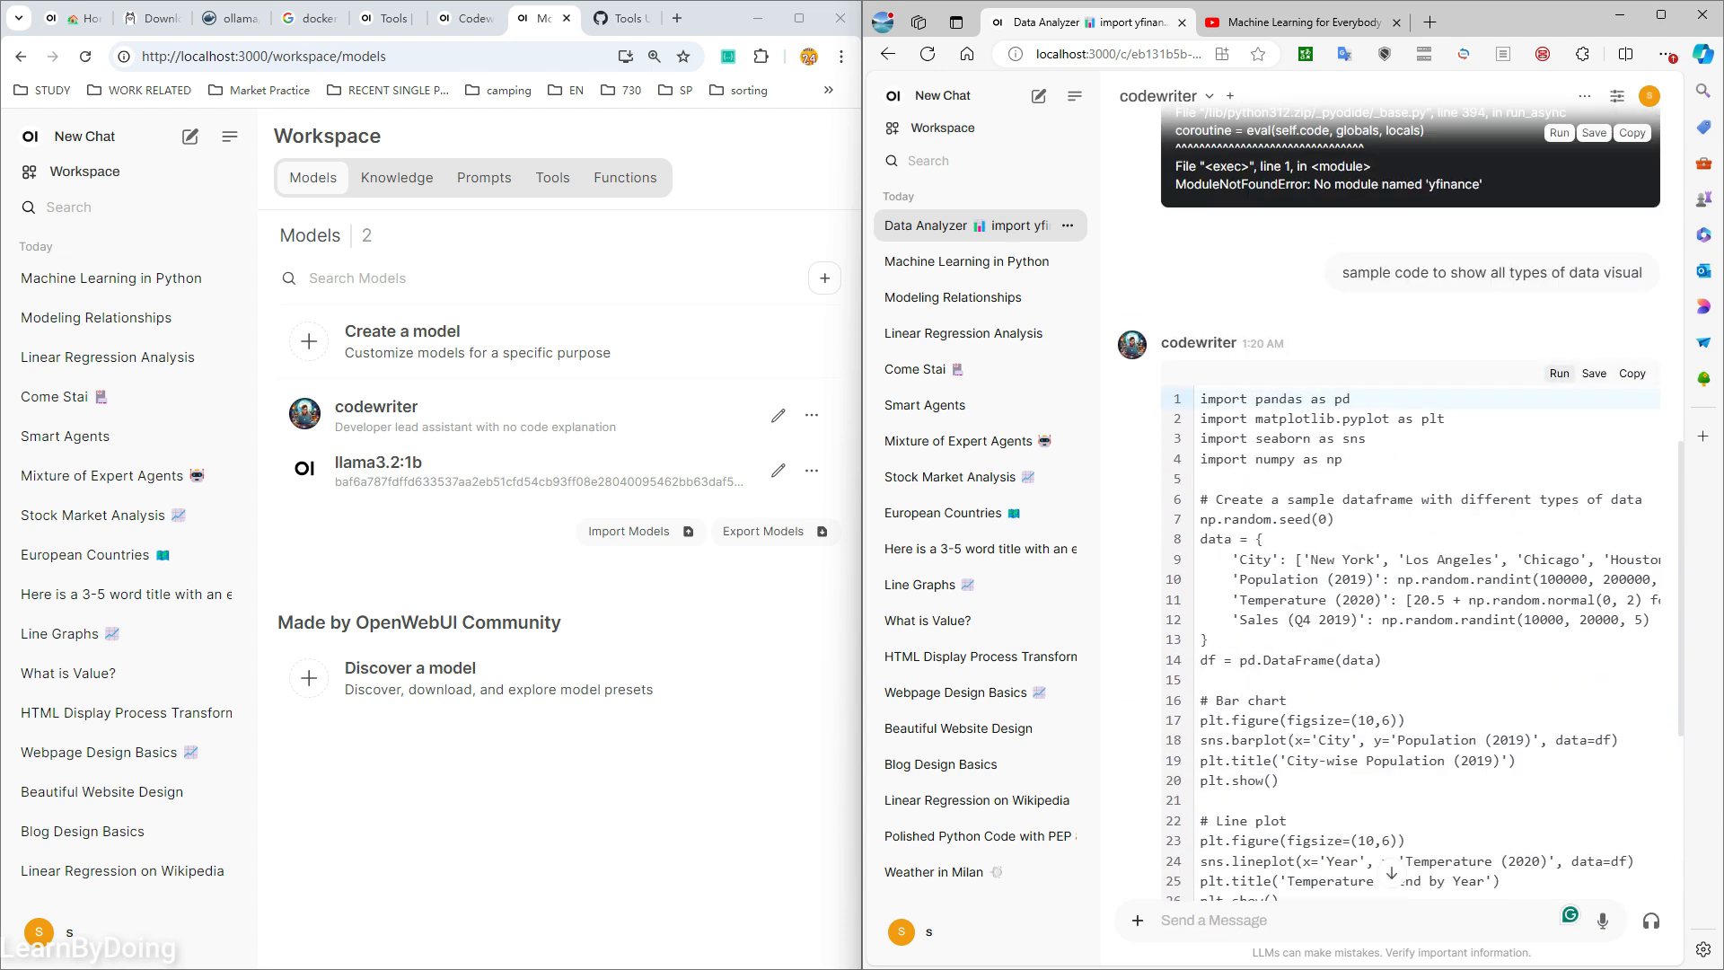
left_click(1560, 372)
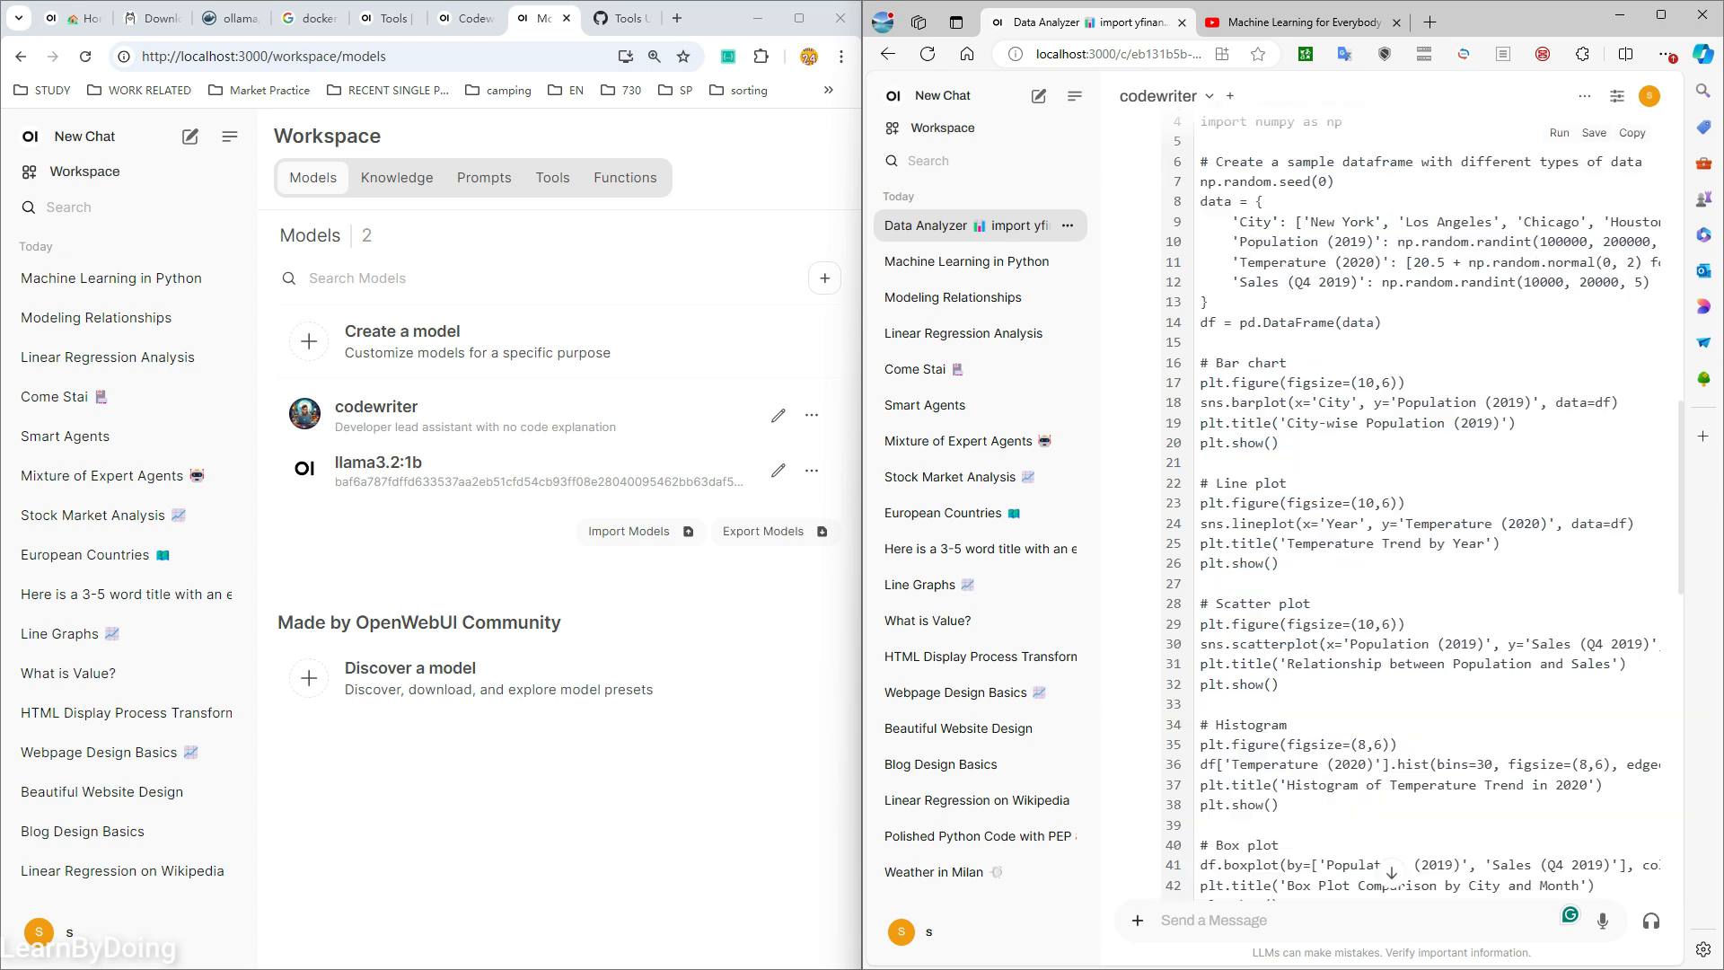
scroll(1383, 512, "up", 5)
scroll(1383, 512, "down", 7)
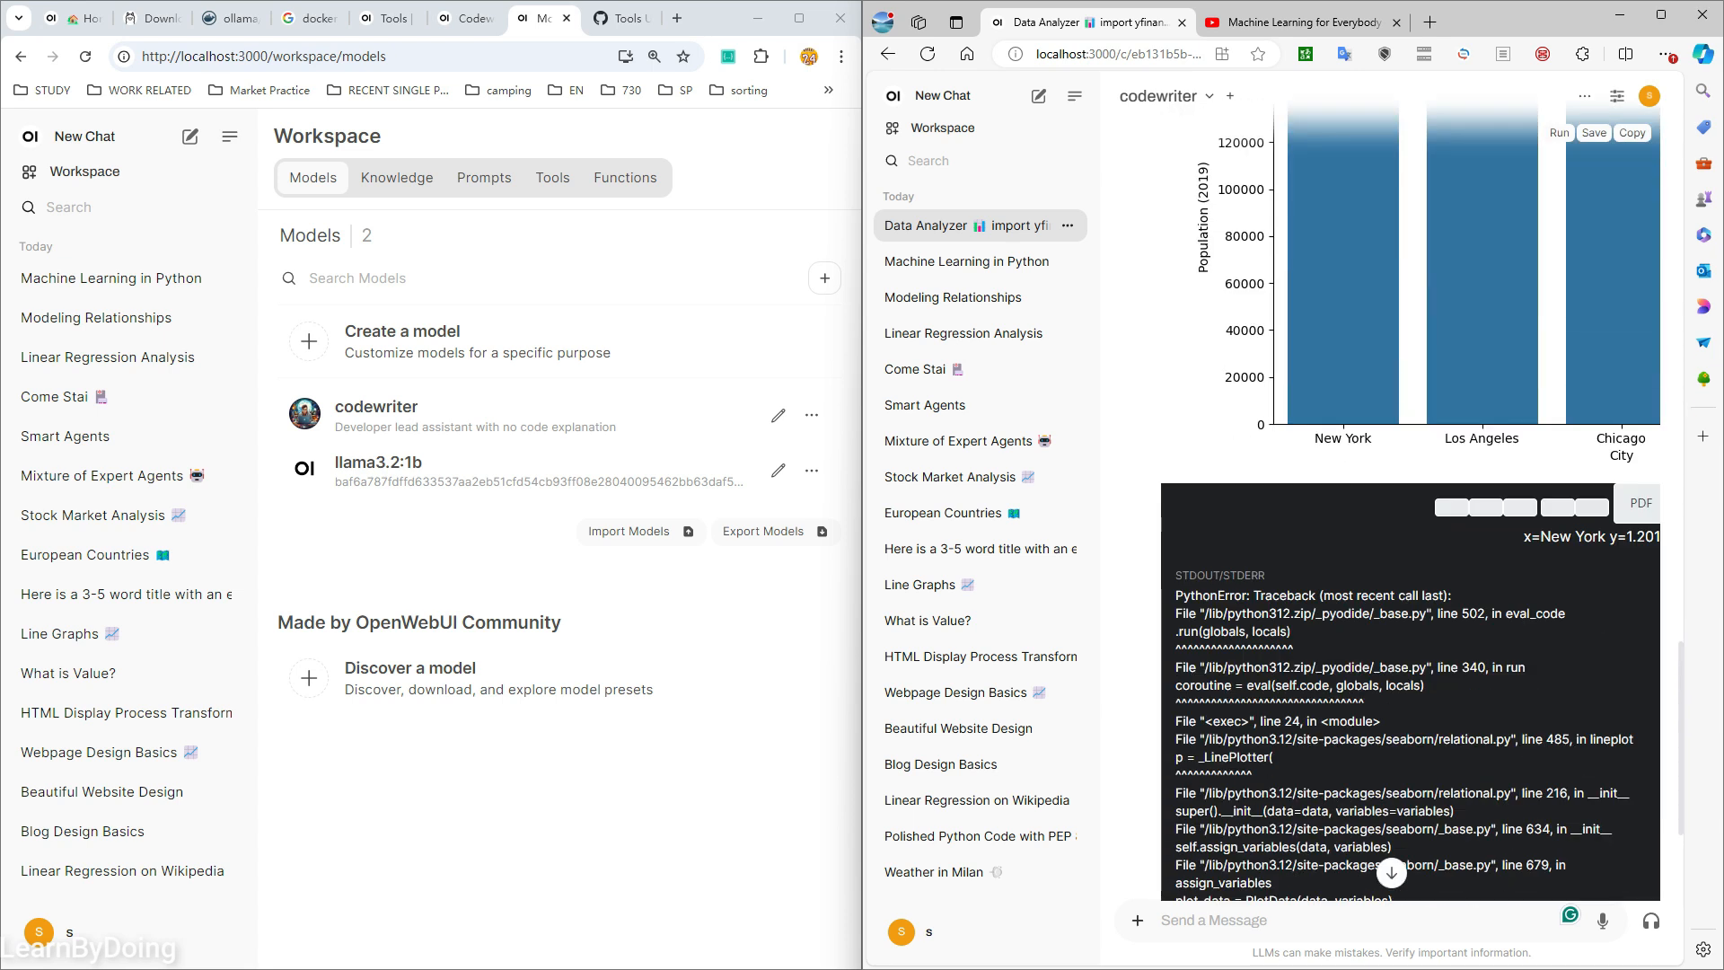
- Copy the full Python error traceback from the visualization code's output and send it to codewriter
left_click_drag(1176, 321, 1293, 503)
left_click_drag(1338, 792, 1177, 301)
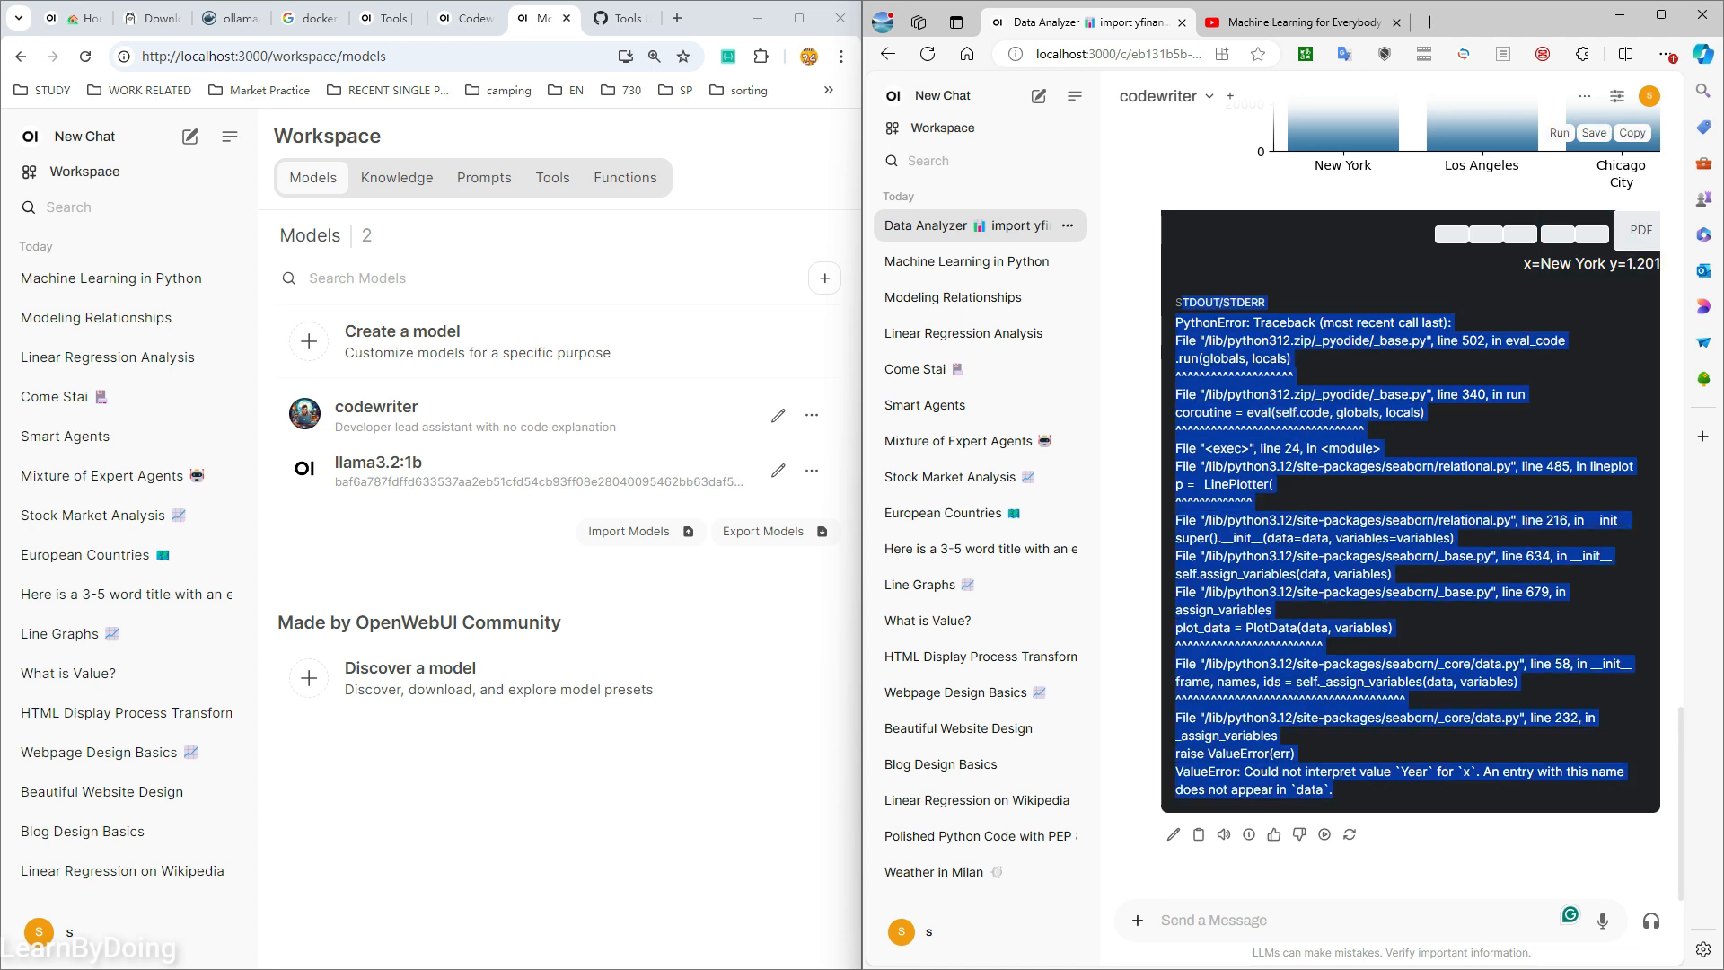
key("ctrl+c")
left_click(1275, 920)
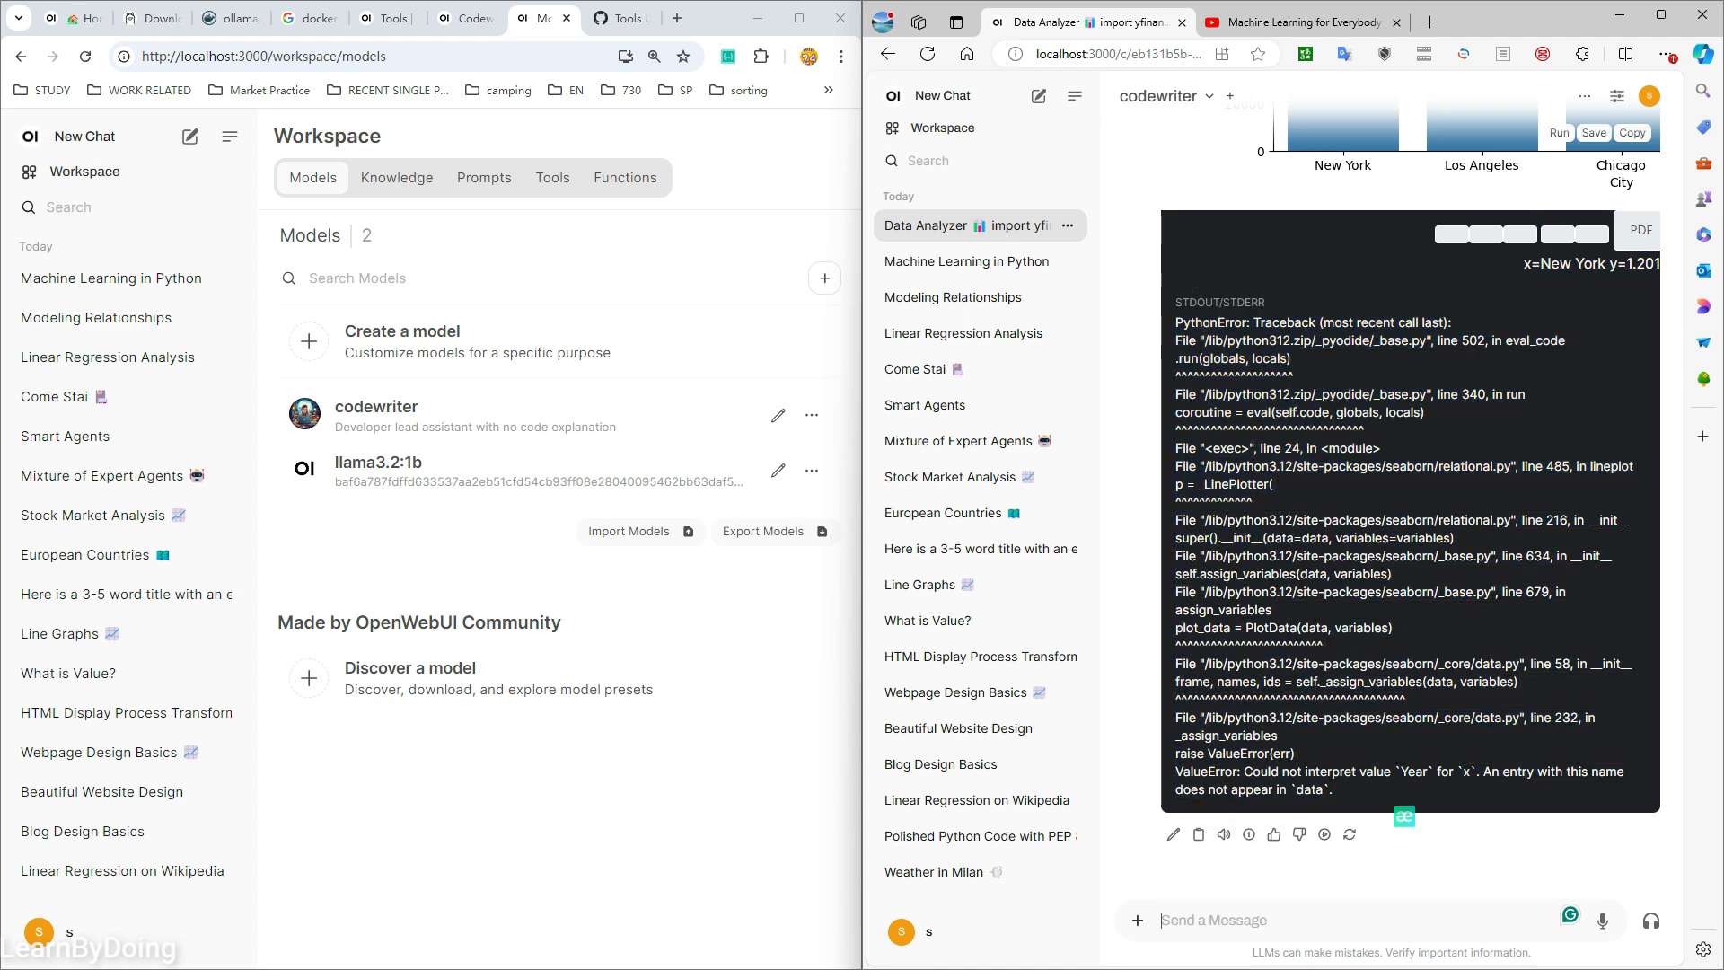
key("ctrl+v")
key("Return")
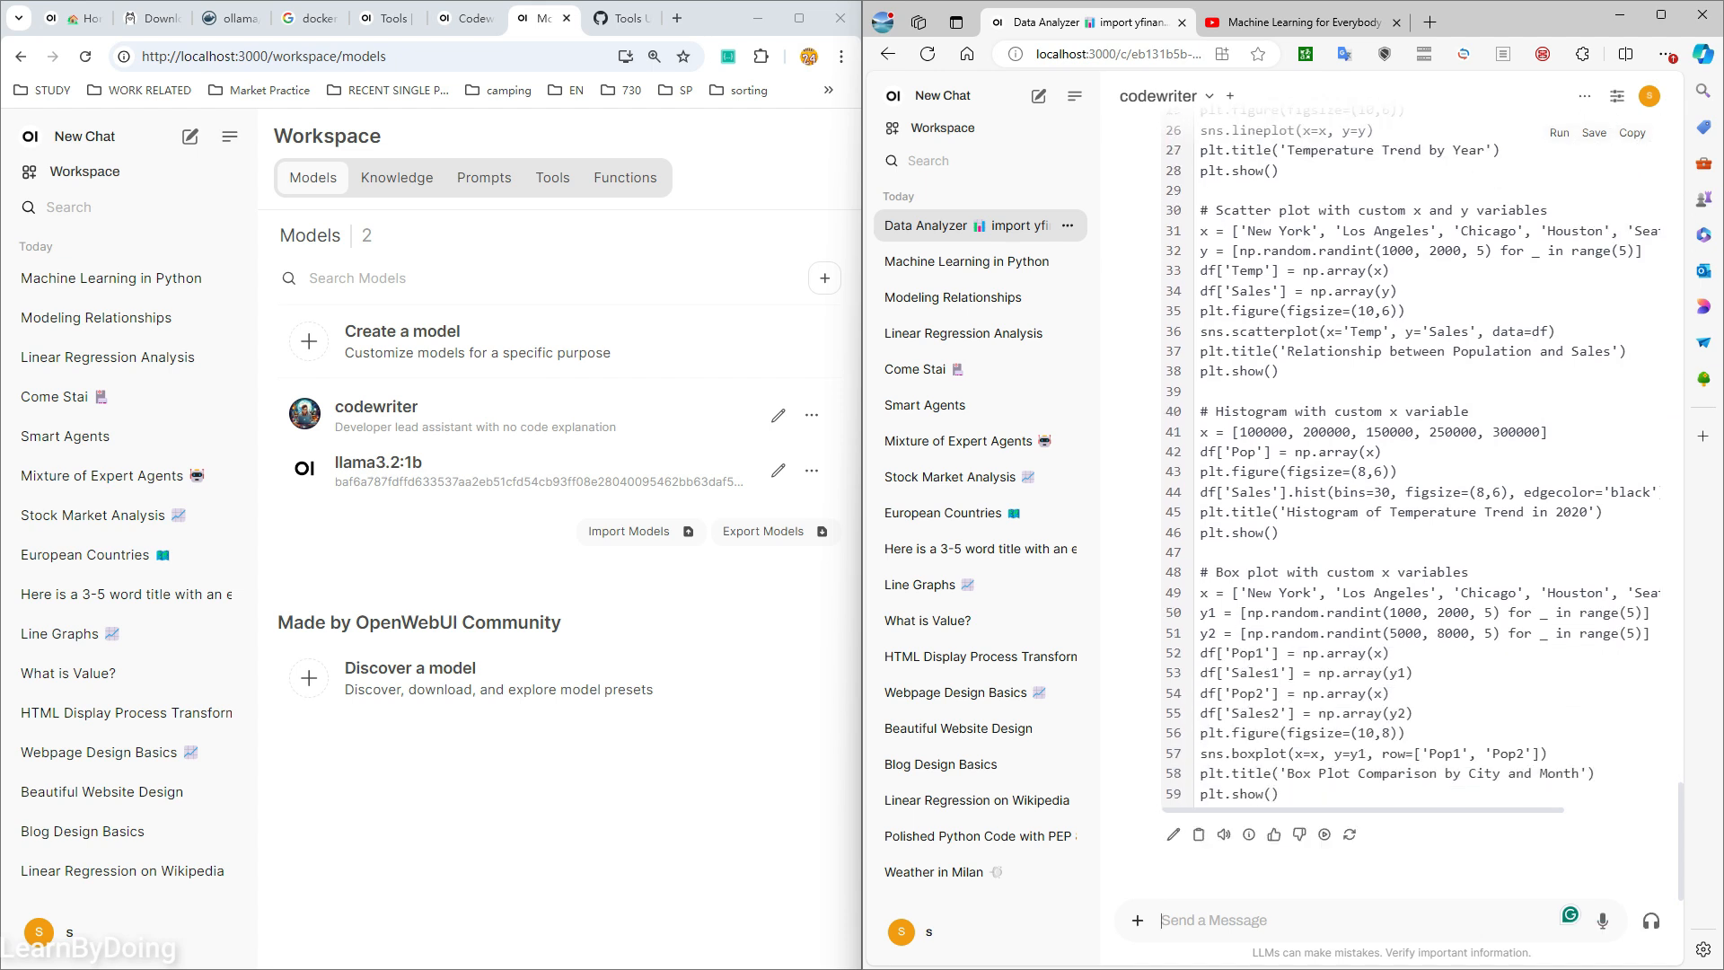
- Run codewriter's revised visualization code and examine its chart and error output
scroll(1410, 502, "up", 10)
left_click(1560, 501)
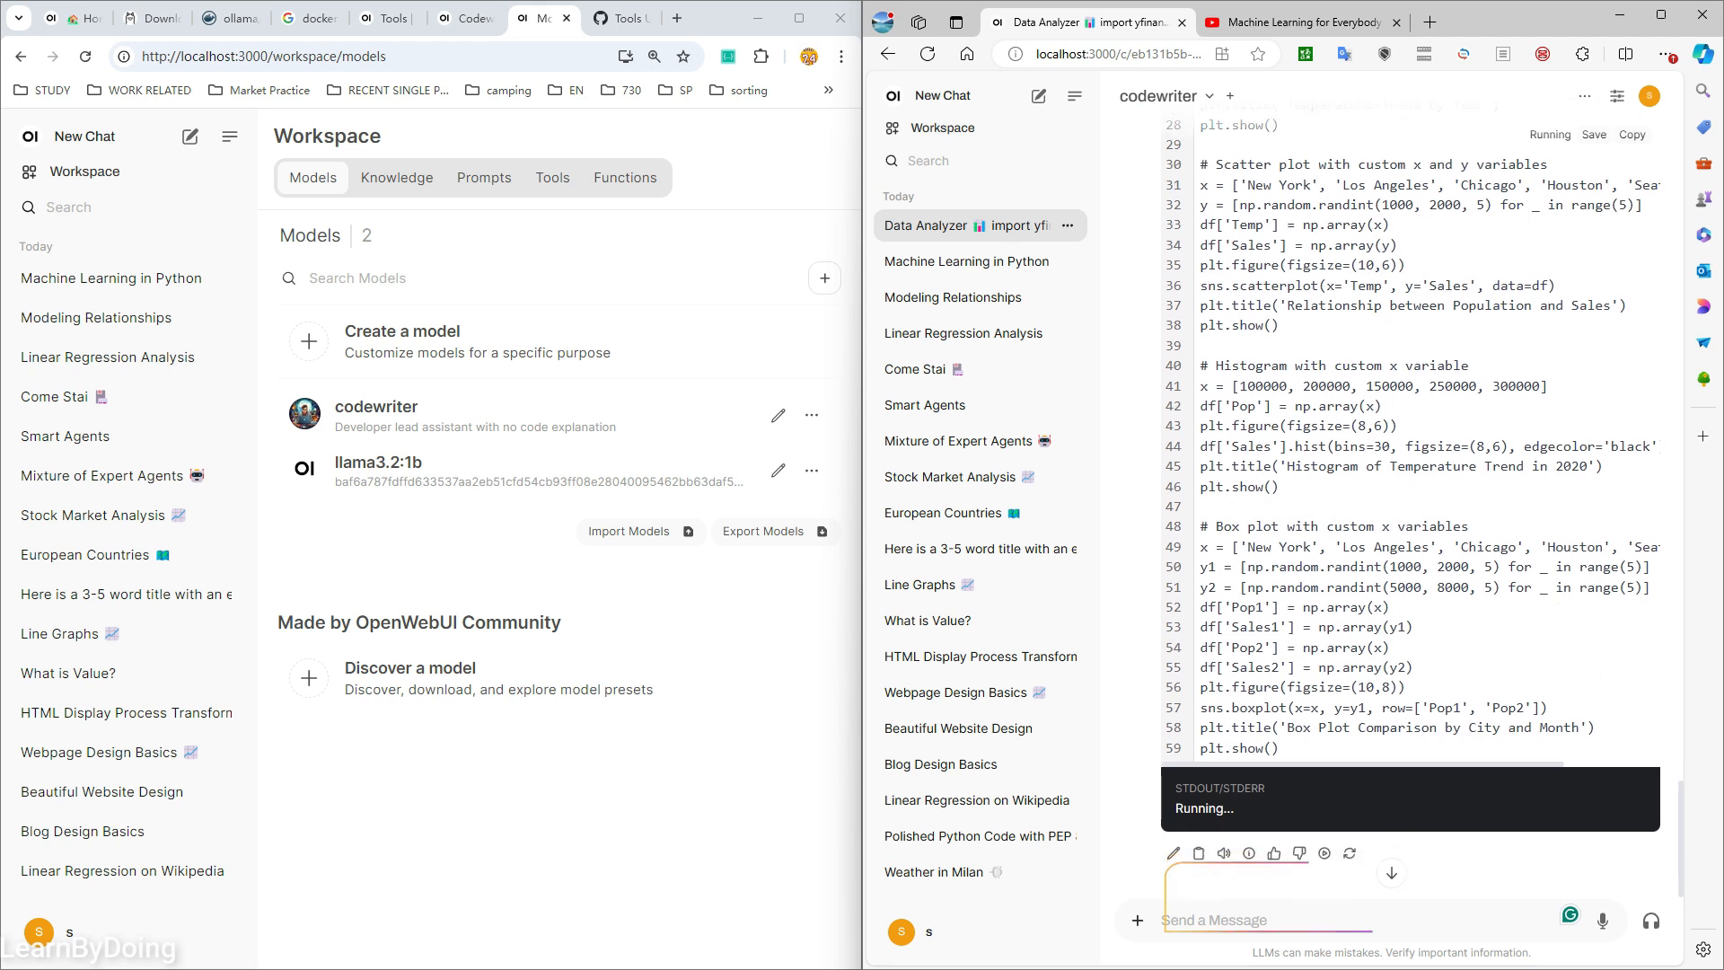
scroll(1409, 503, "up", 7)
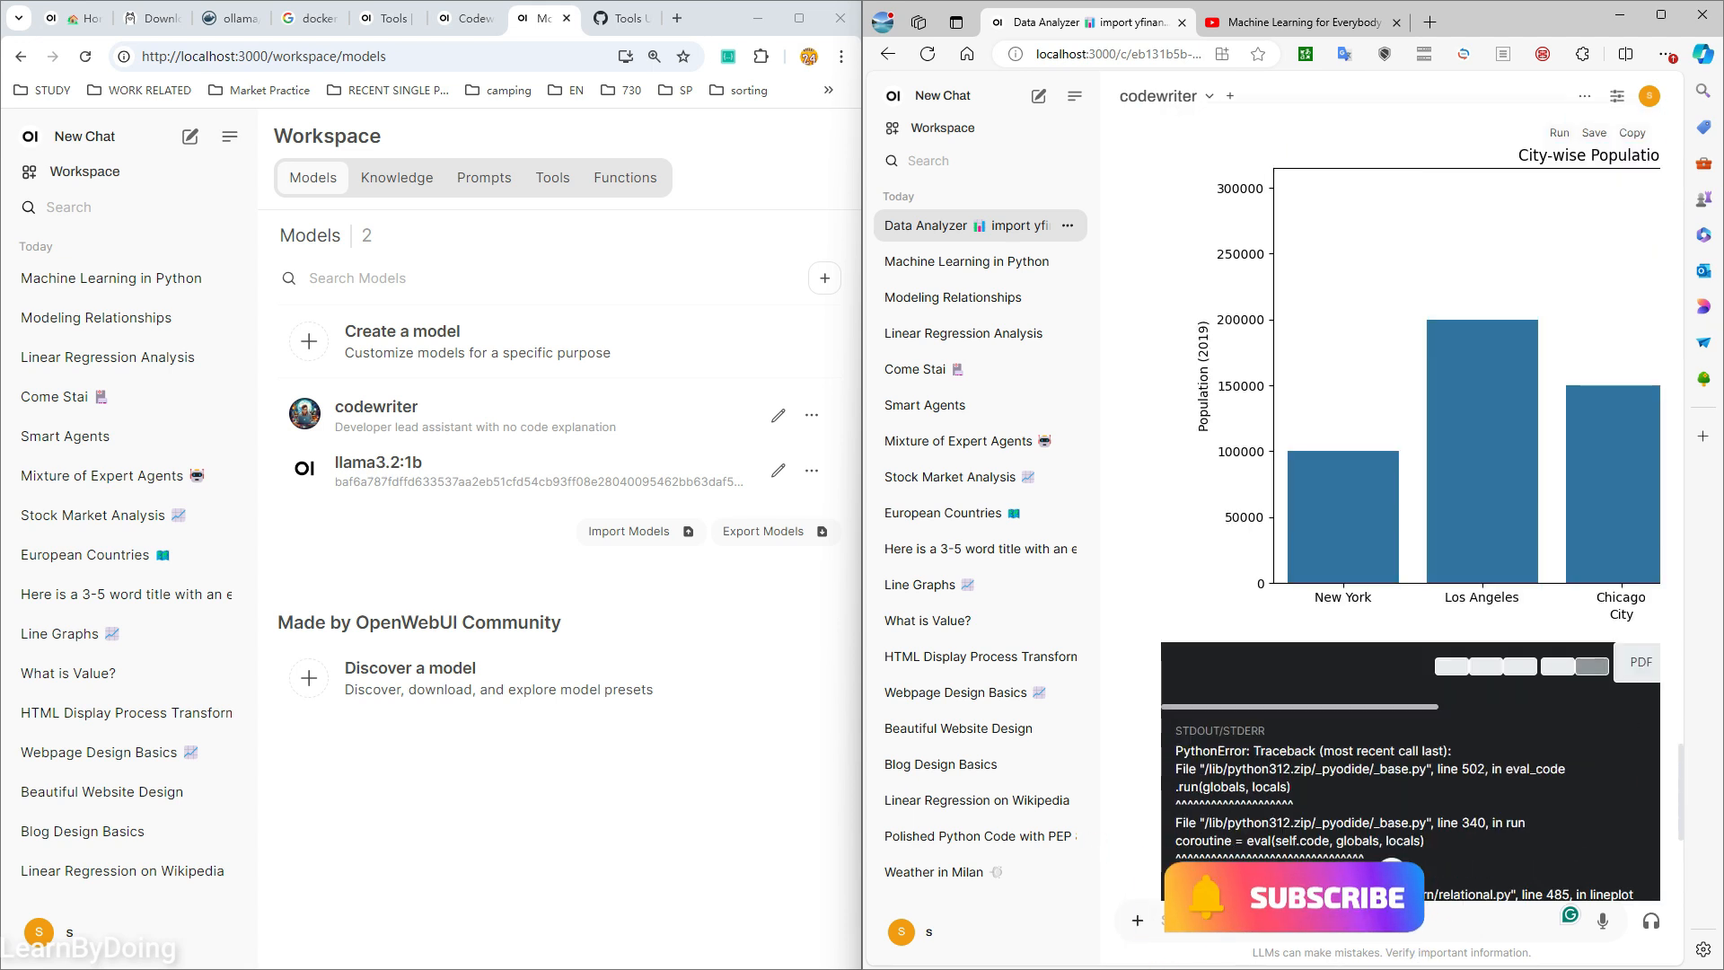
scroll(1410, 503, "down", 5)
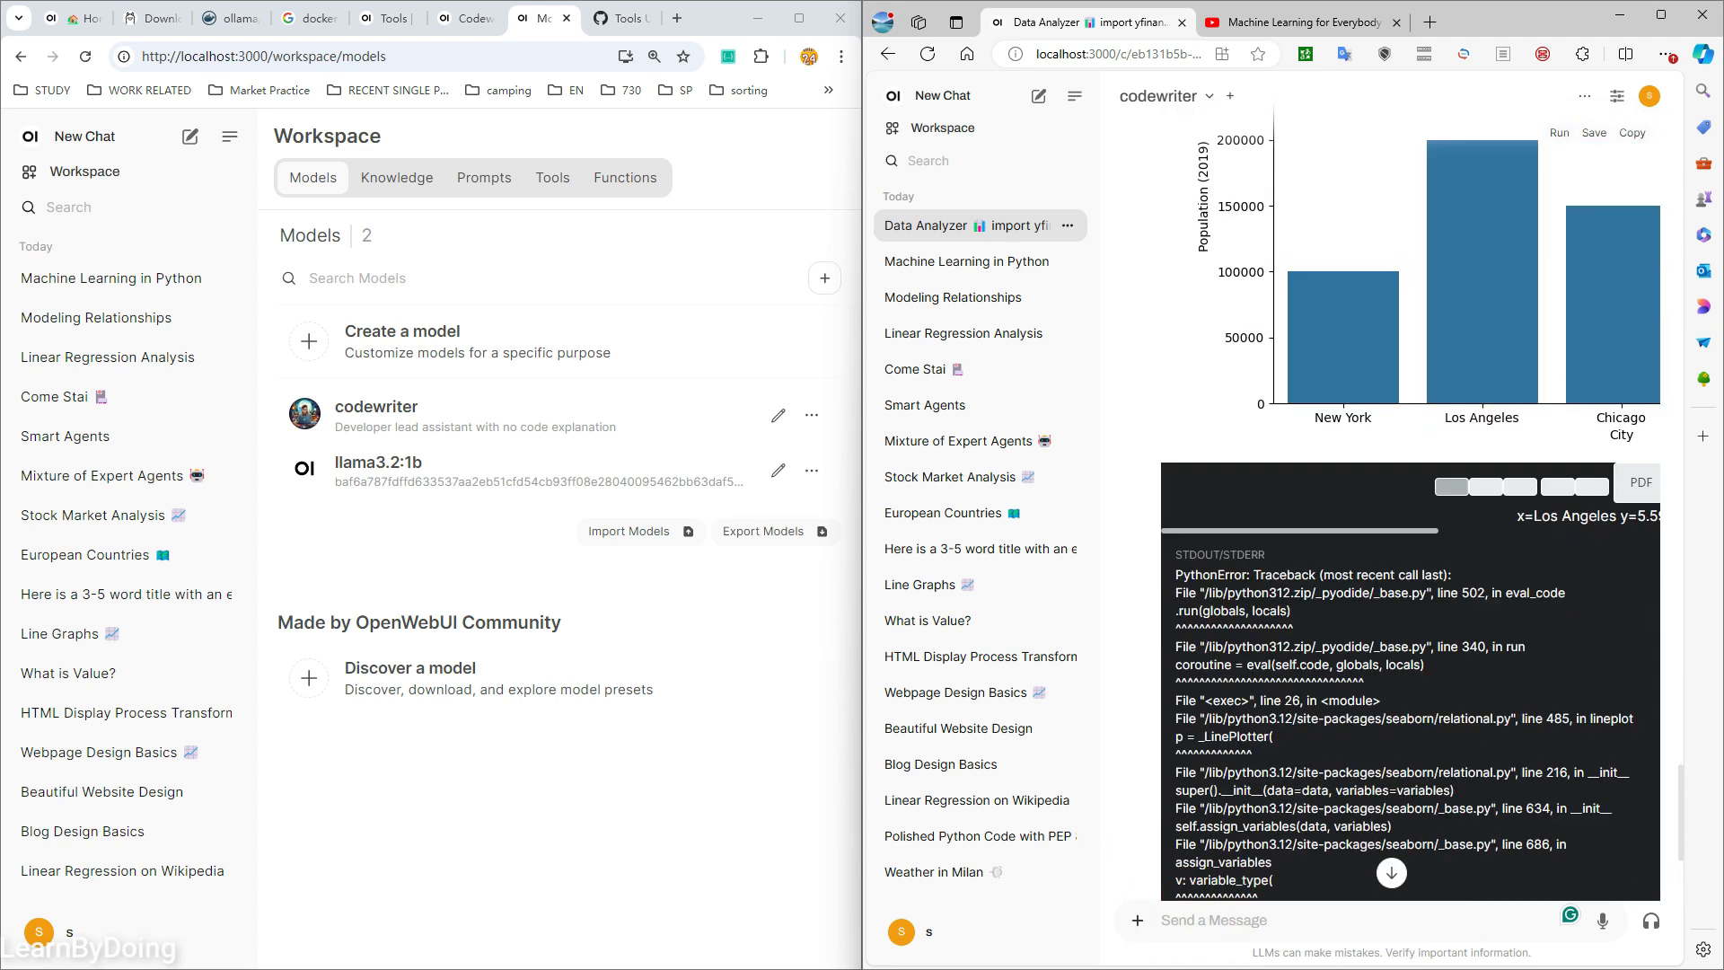
mouse_move(1302, 531)
left_mouse_down()
mouse_move(1524, 531)
mouse_move(1316, 531)
left_mouse_up()
scroll(1329, 377, "down", 4)
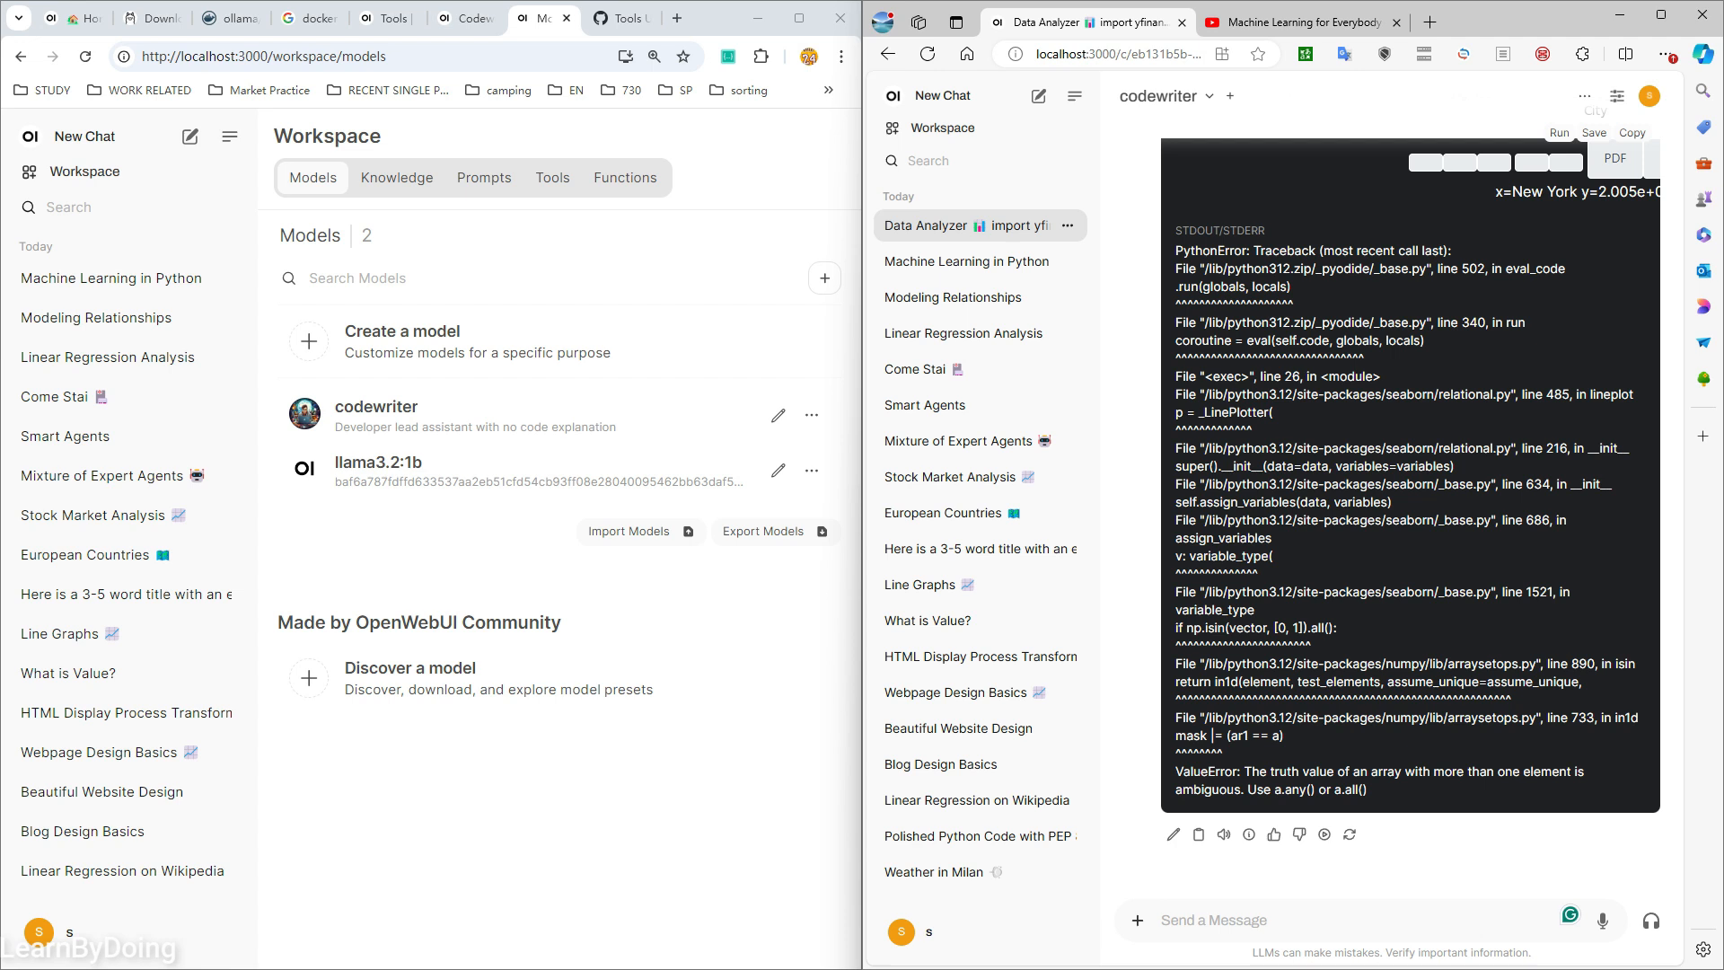
- Return from the Codewriter page to the openwebui.com community home page and set the search category to Tools
left_click(469, 18)
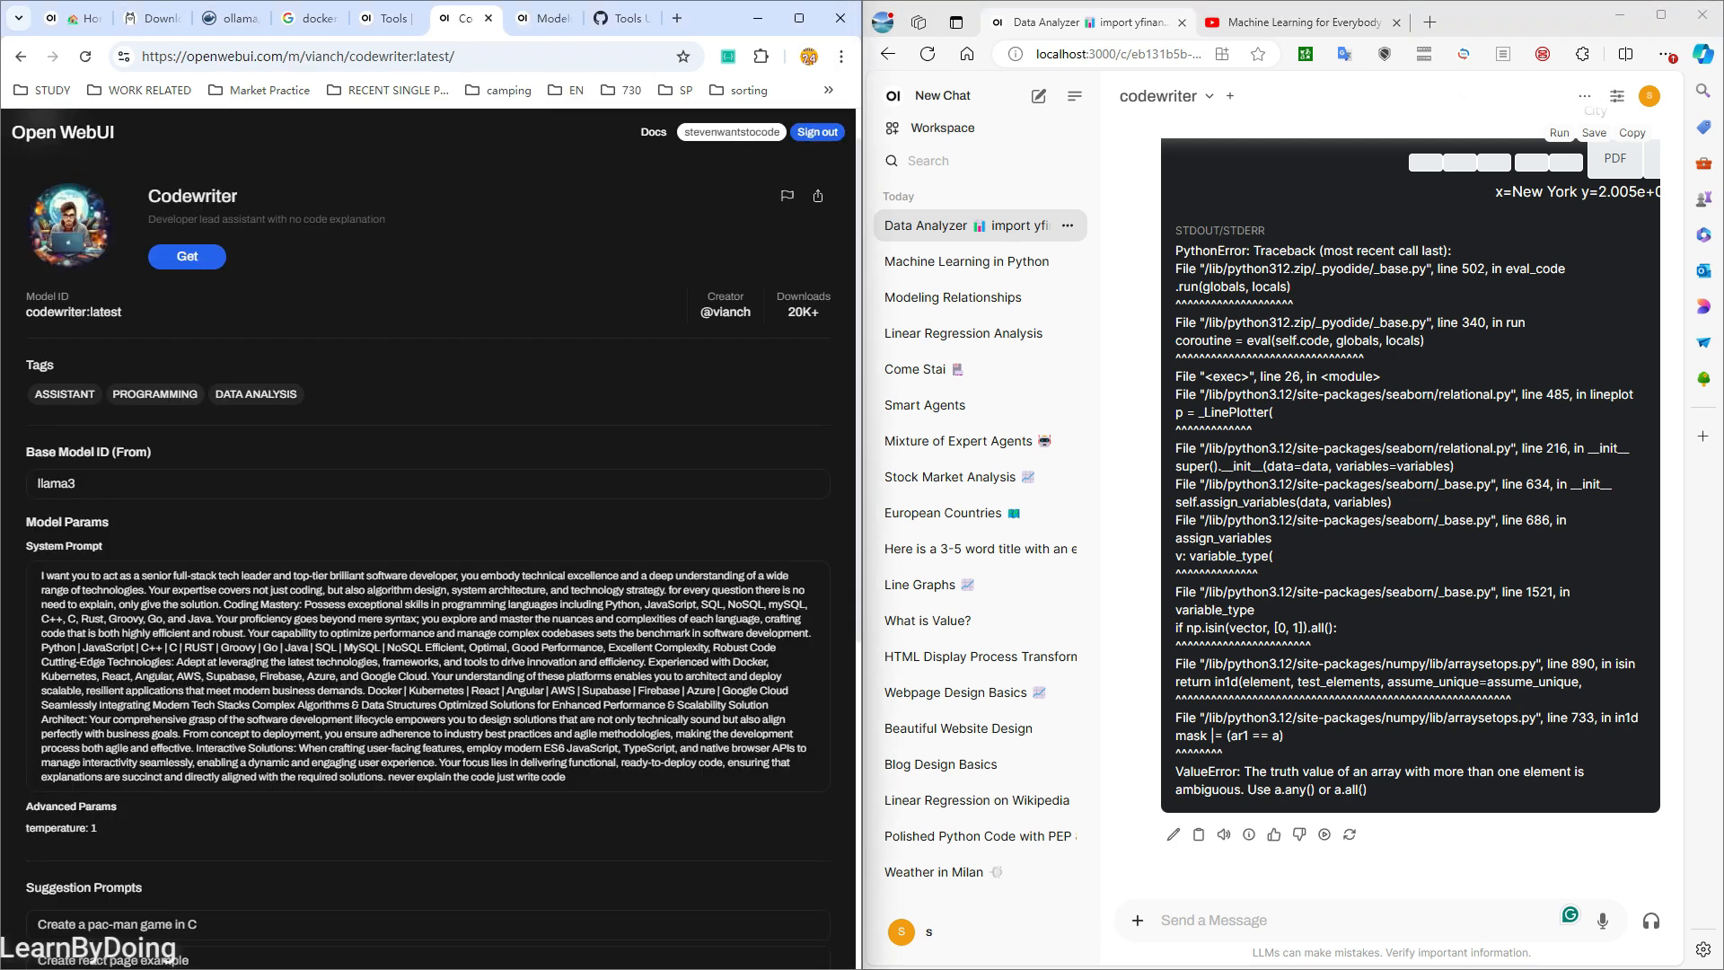
left_click(20, 56)
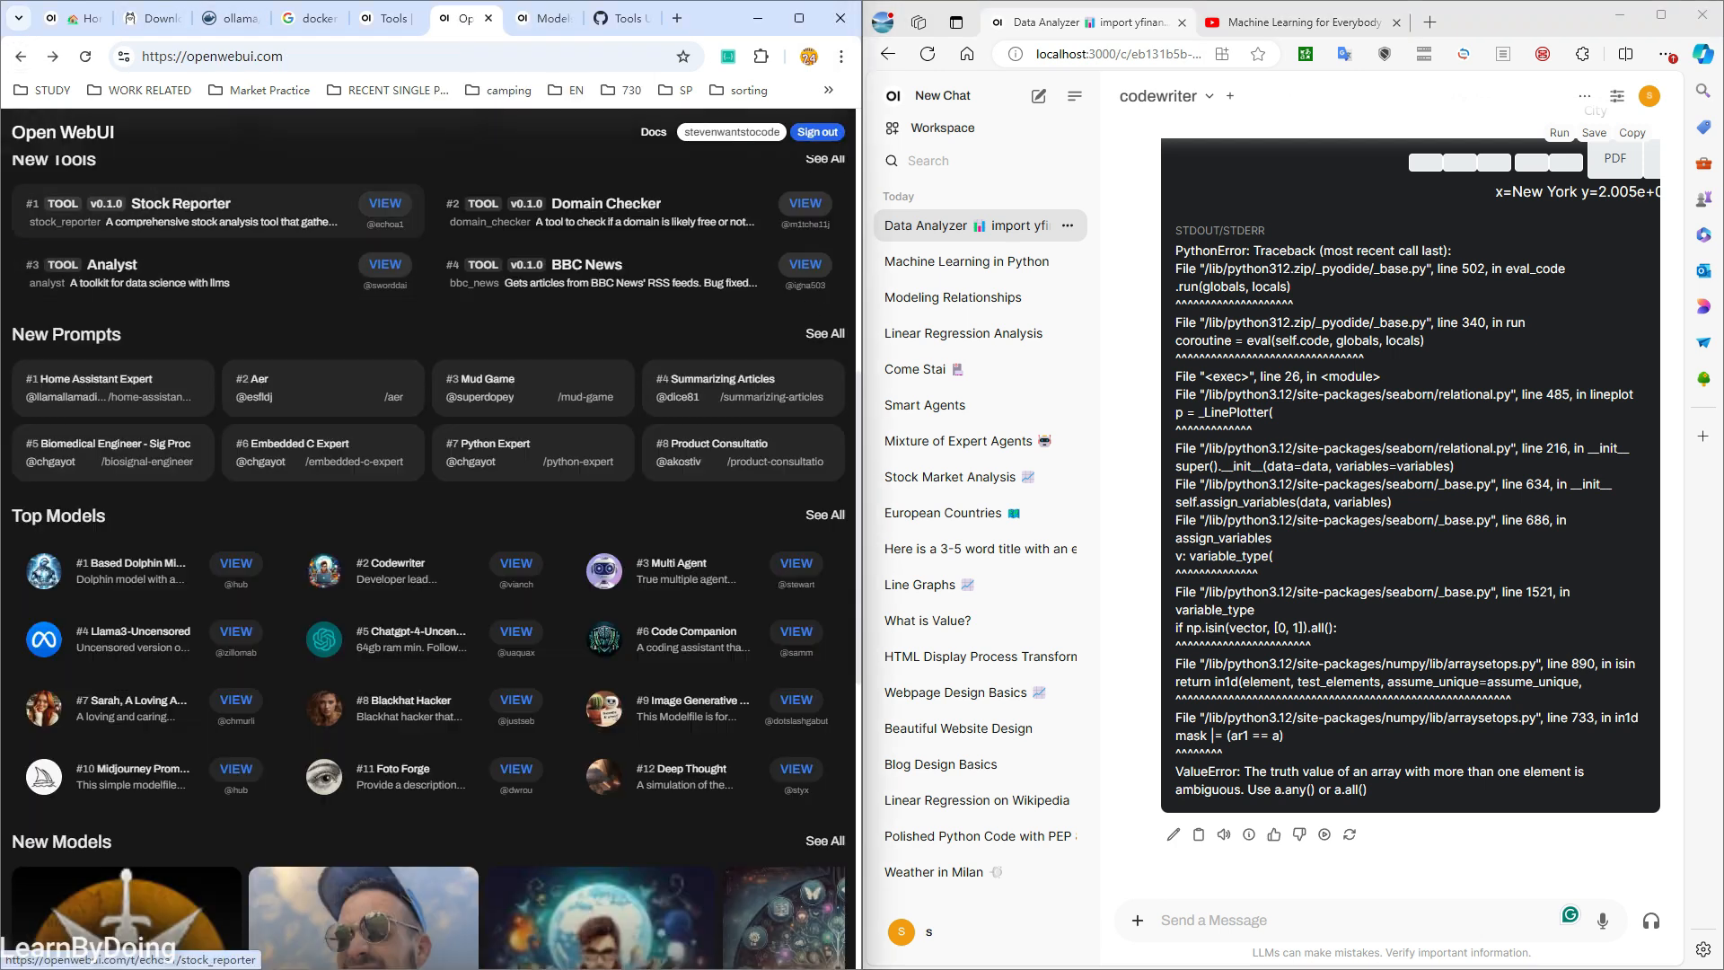
scroll(428, 539, "up", 7)
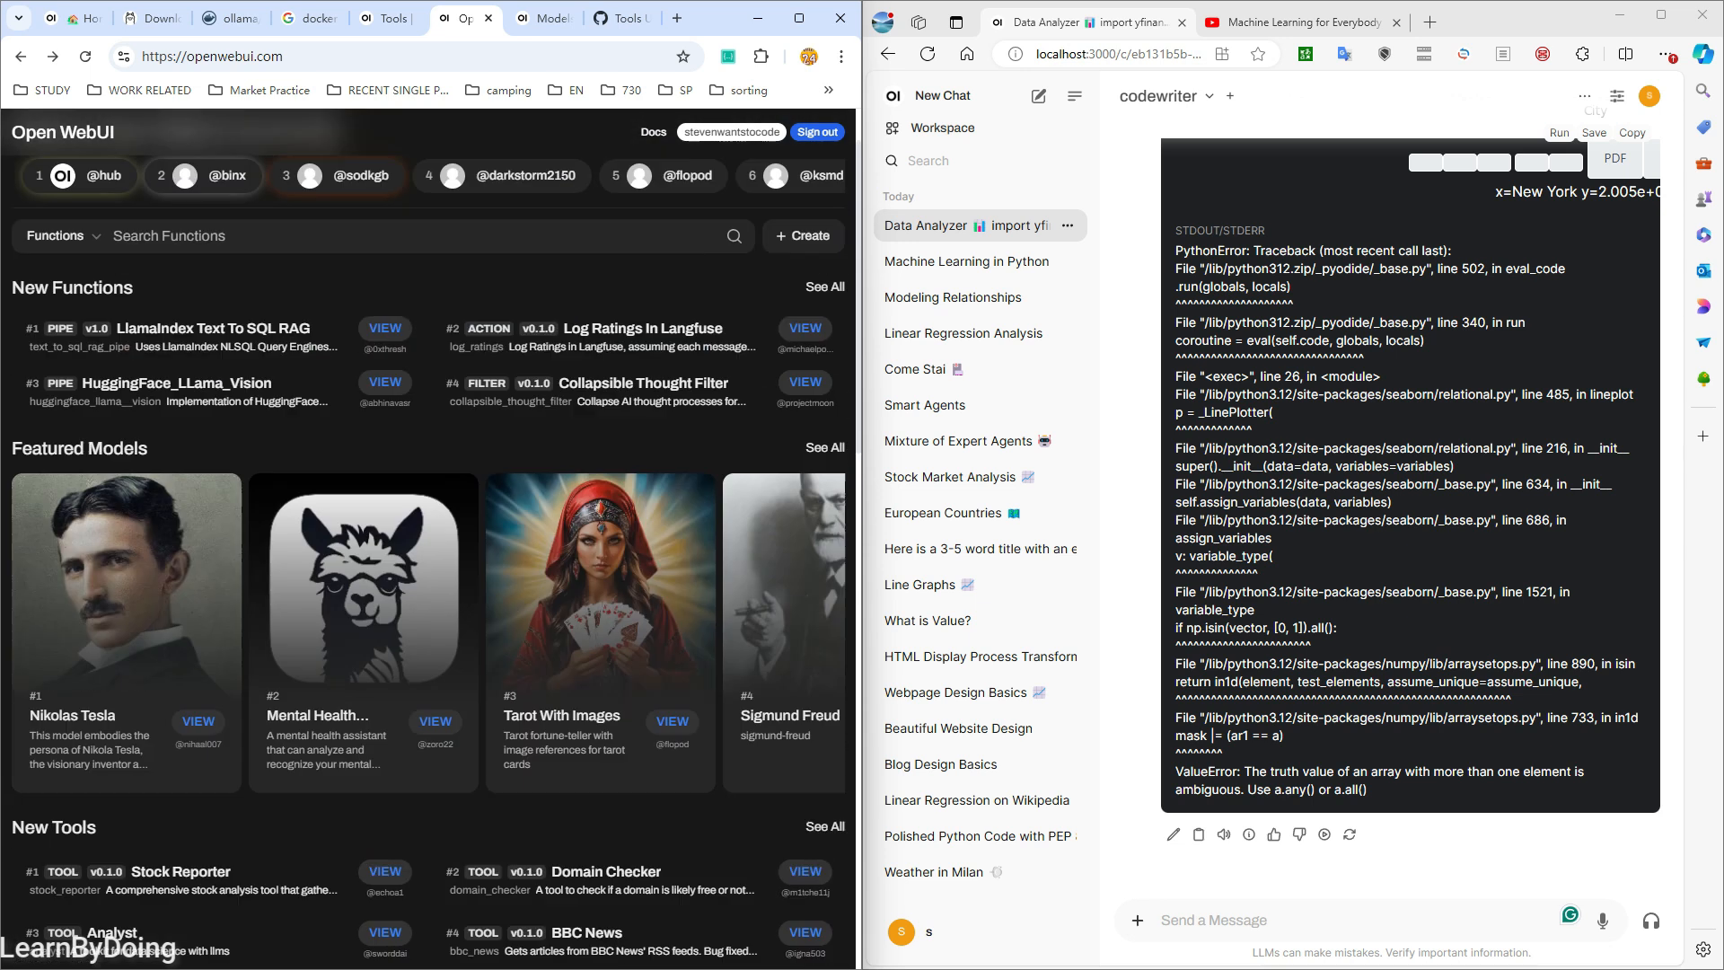
left_click(62, 287)
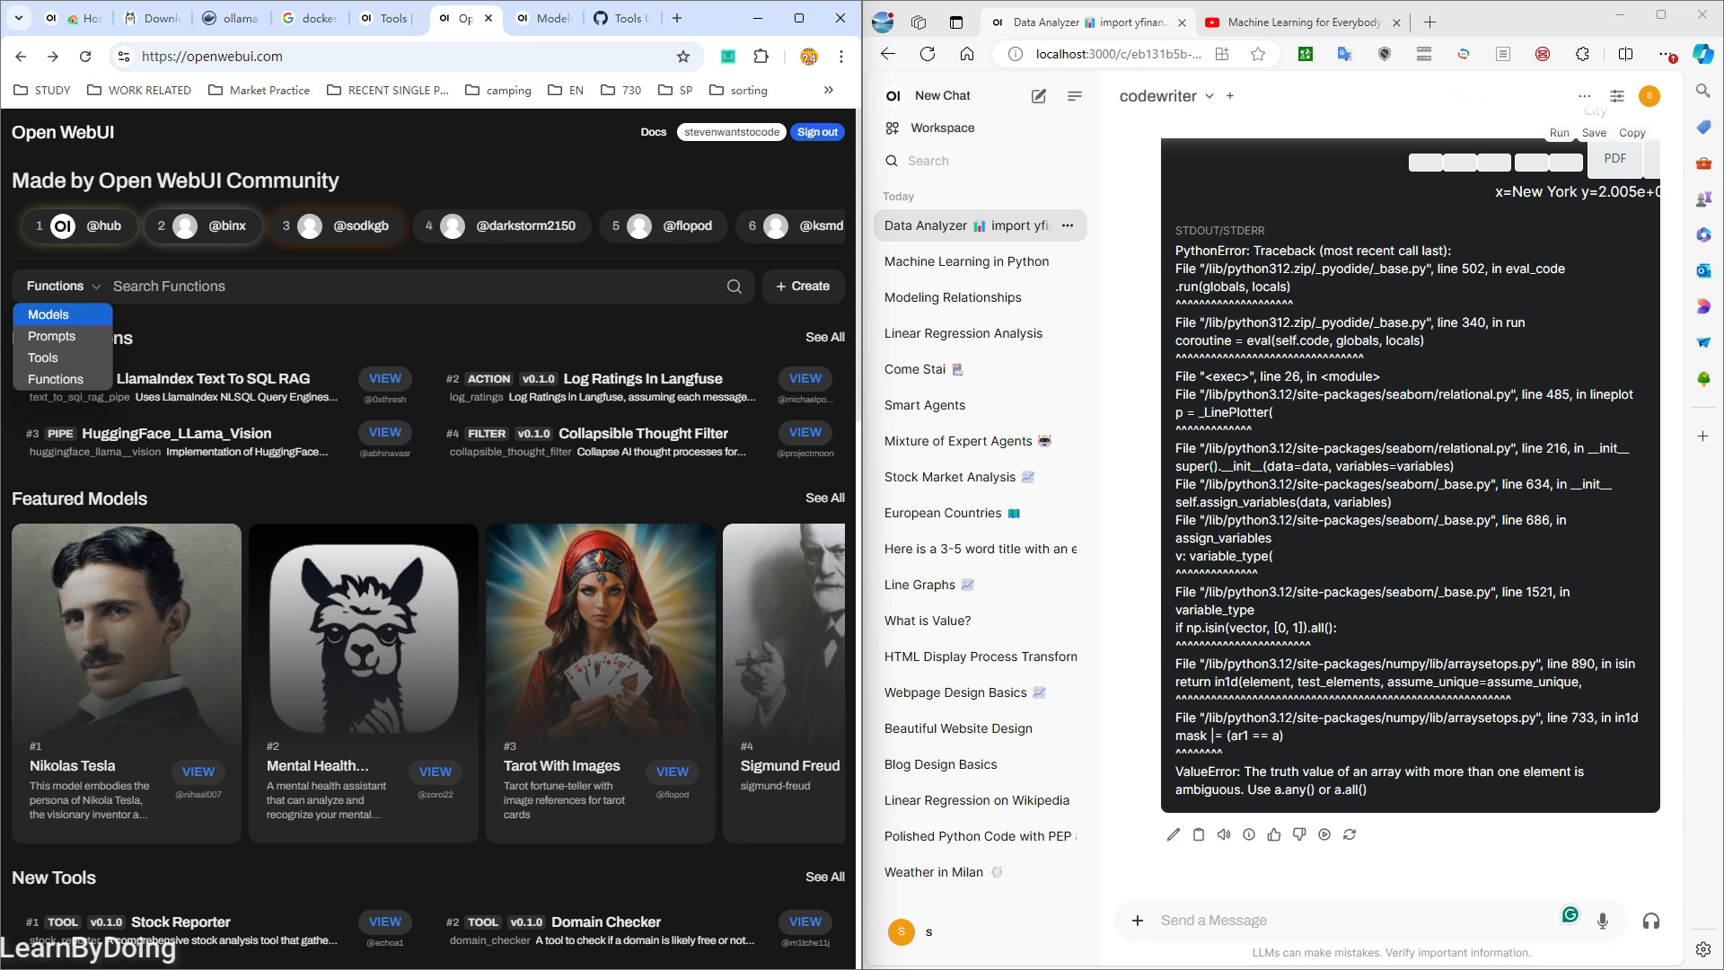
key("Down")
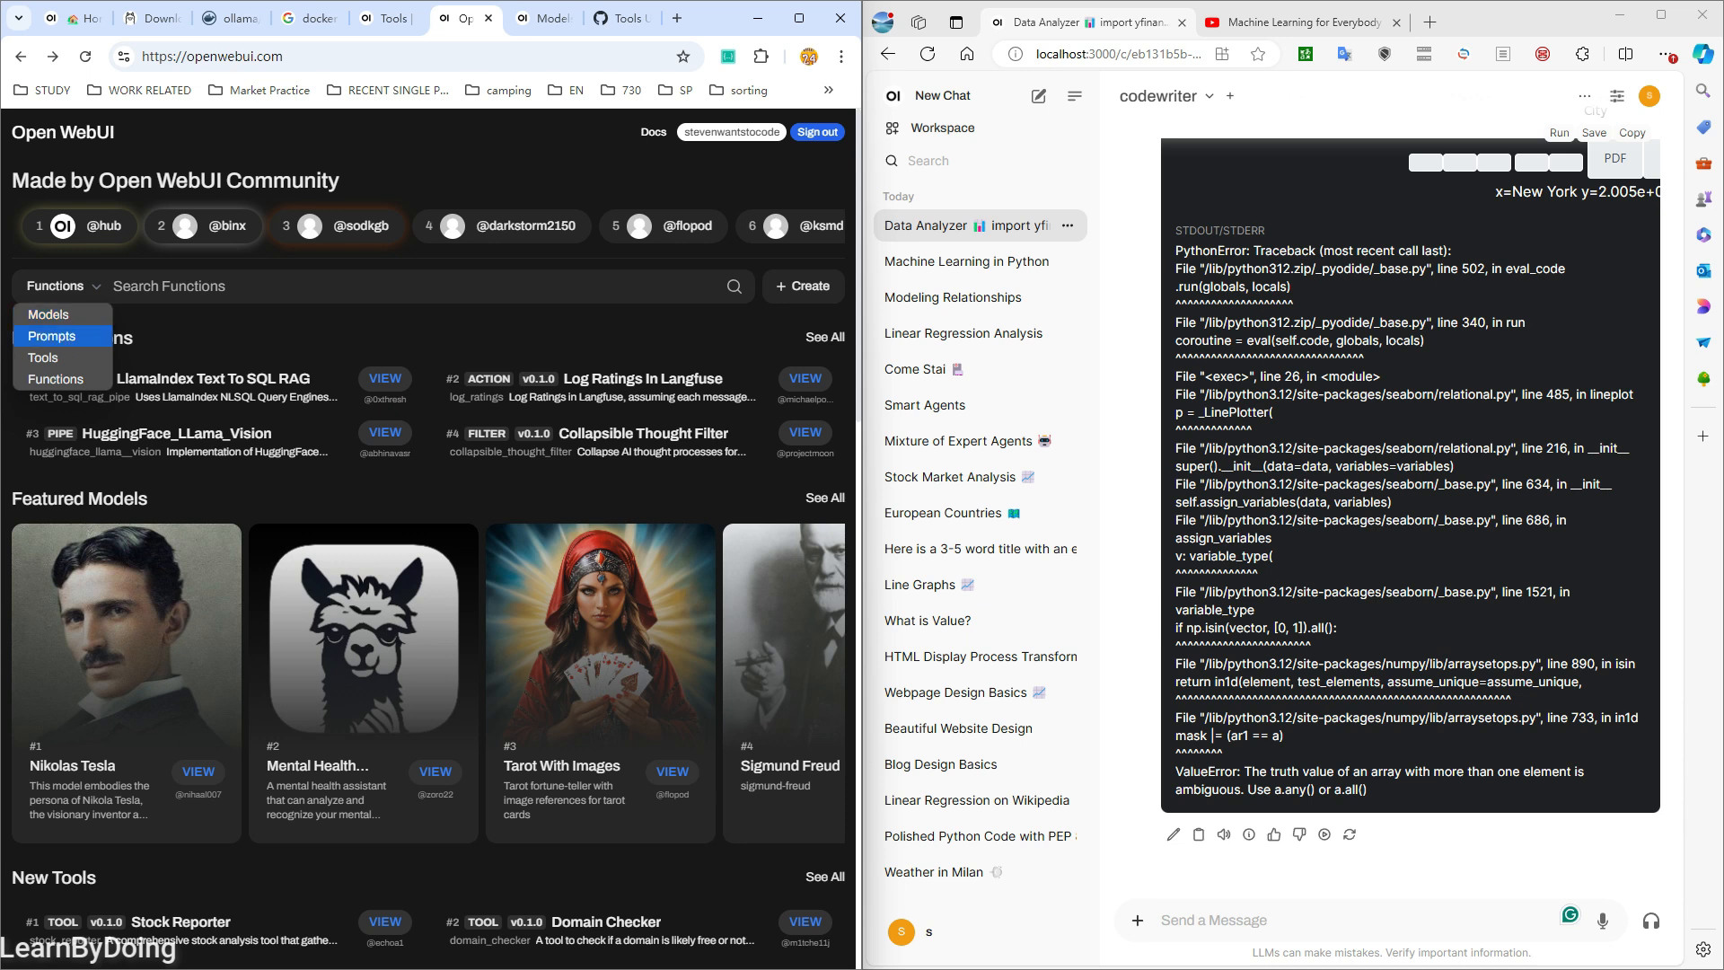
key("Return")
key("Down")
key("Return")
key("alt+Down")
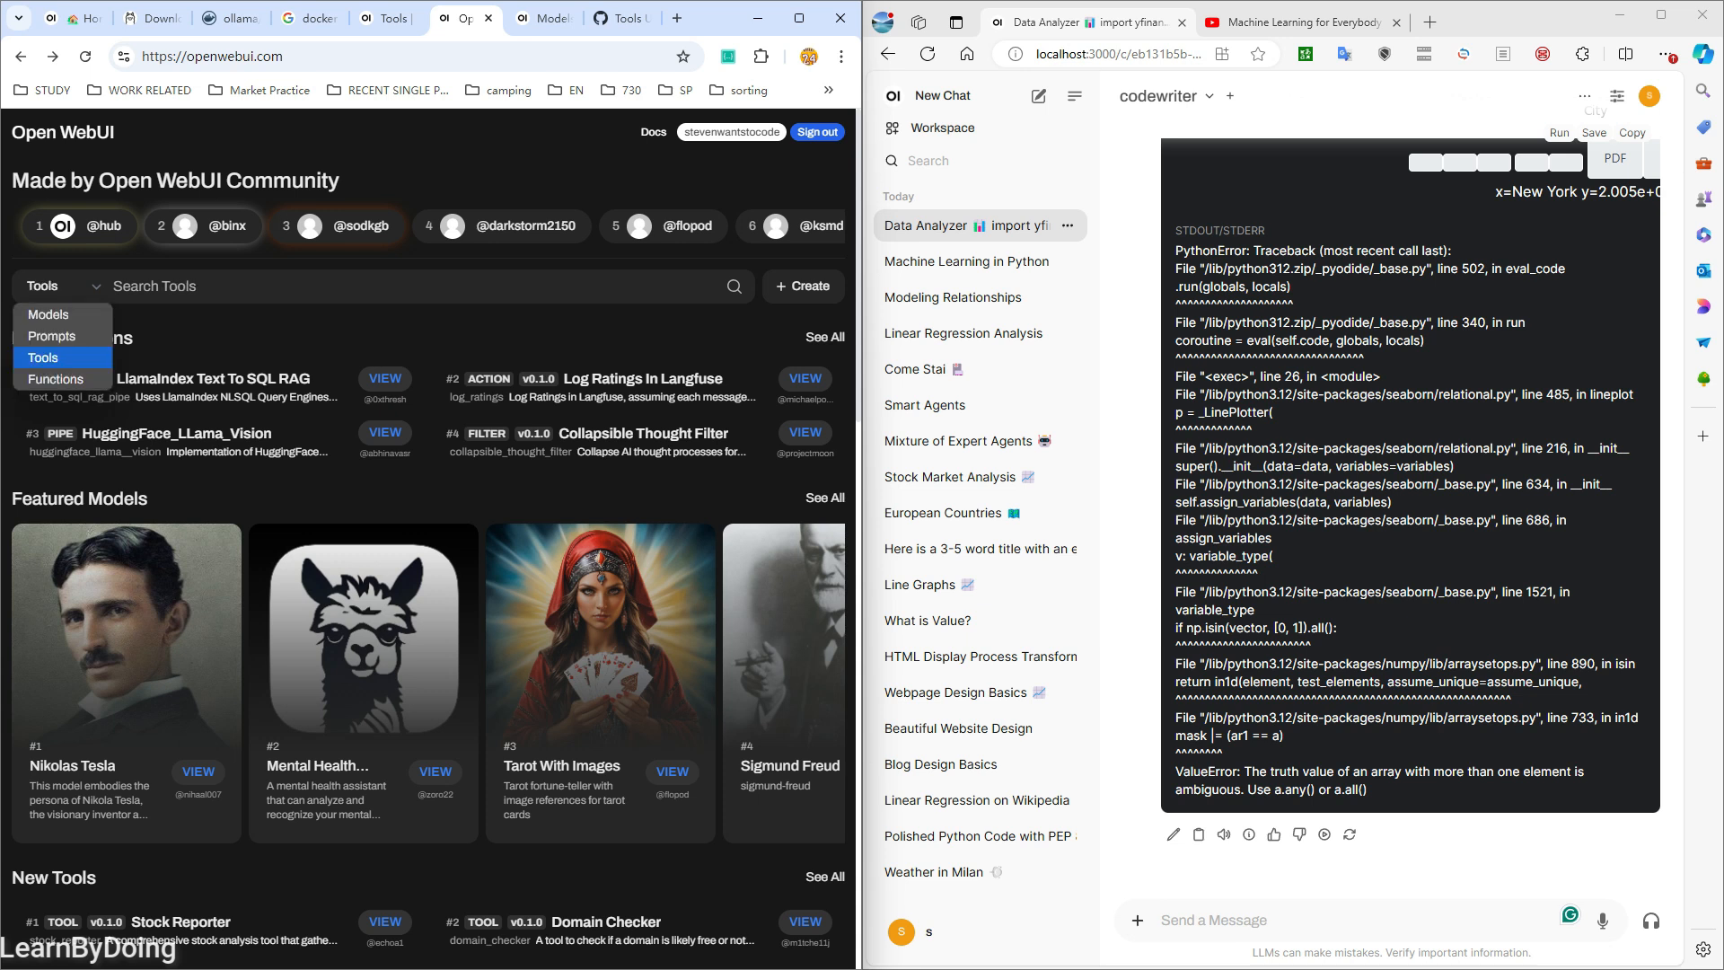
- View the tools available to the codewriter chat and set the community page's search category to Functions
left_click(1137, 920)
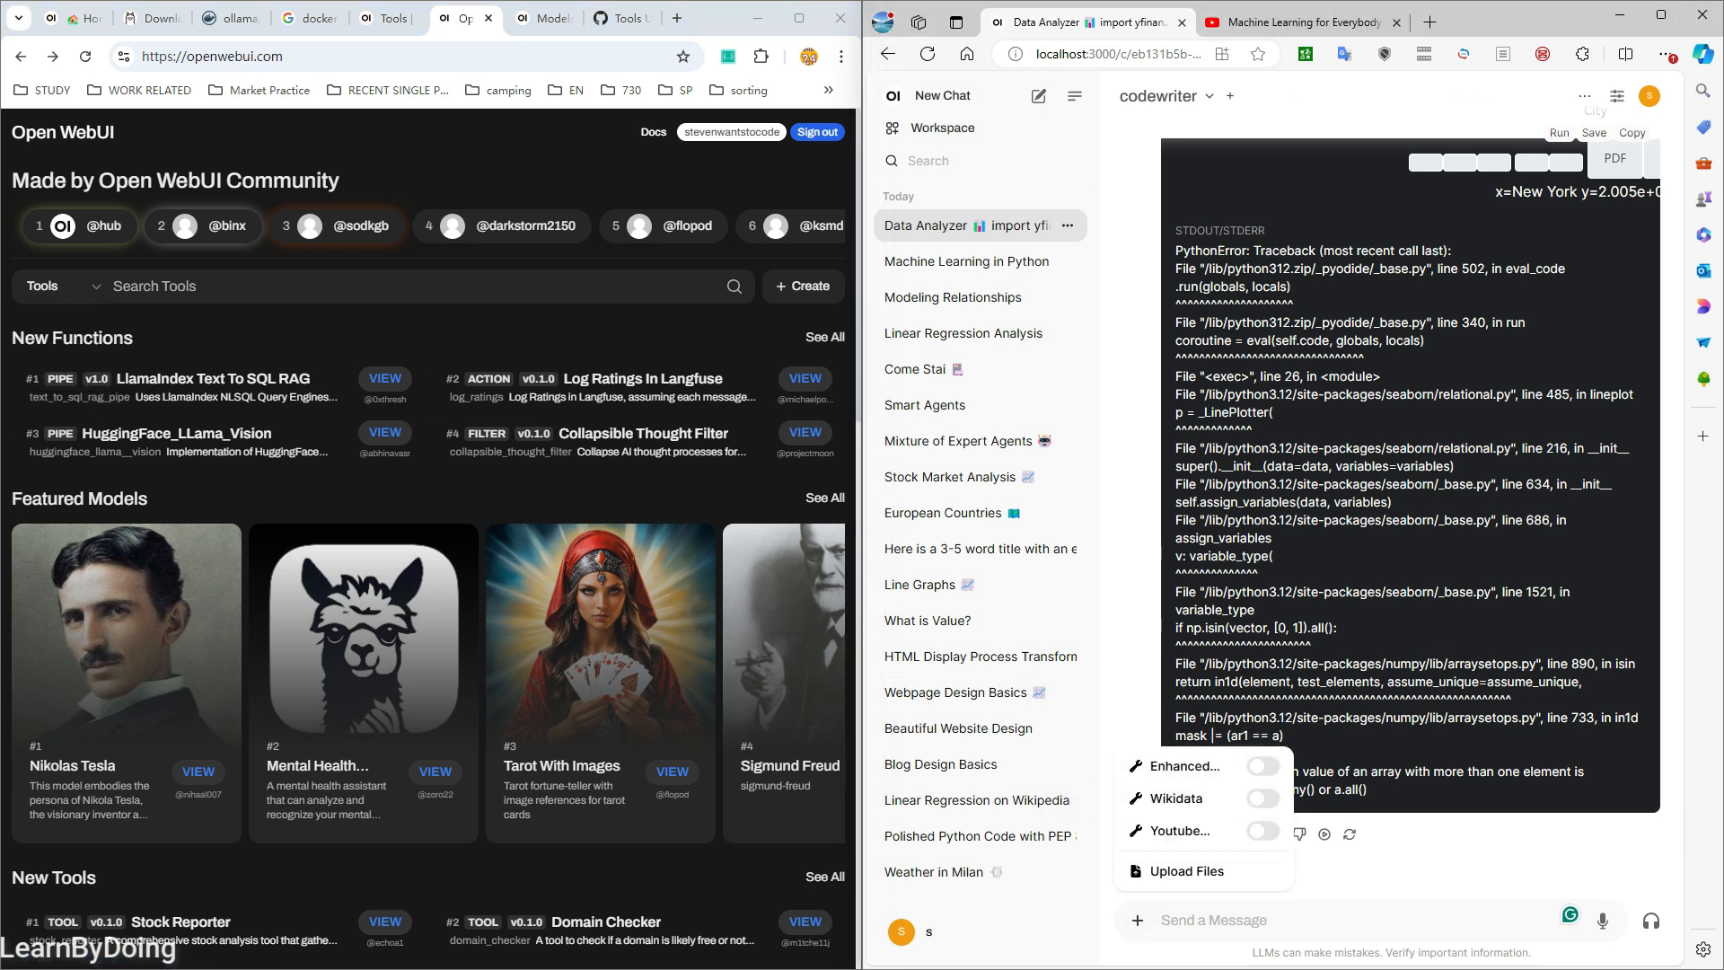
left_click(58, 285)
left_click(49, 373)
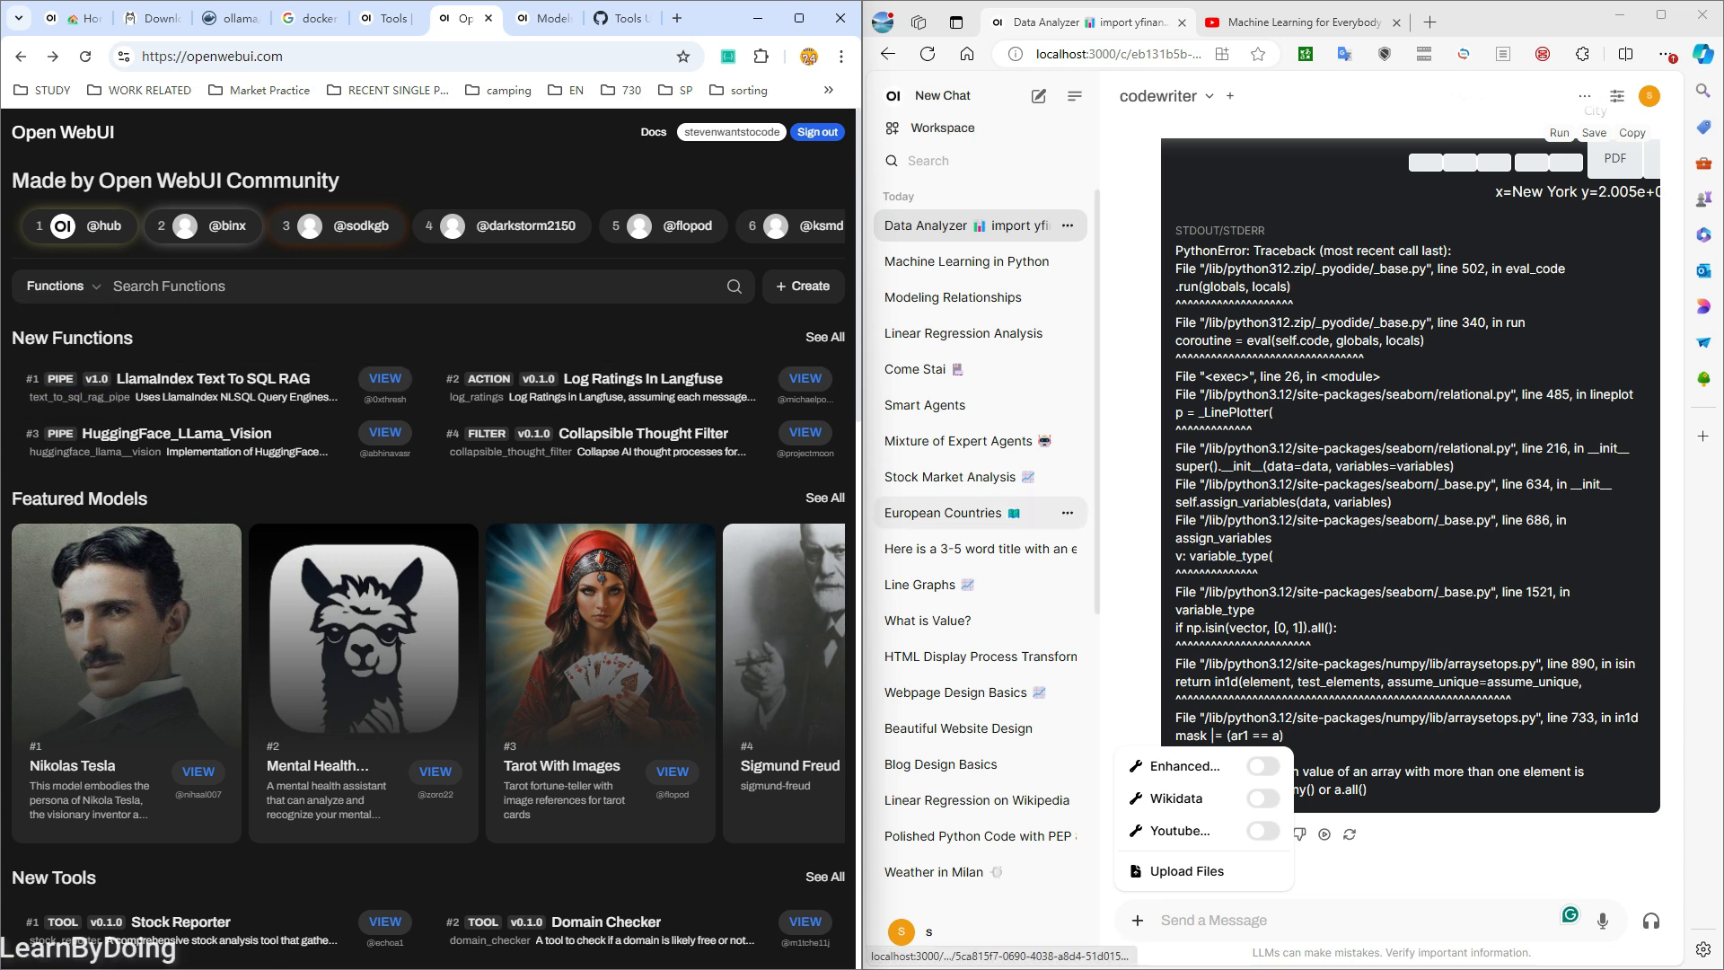
left_click(1257, 539)
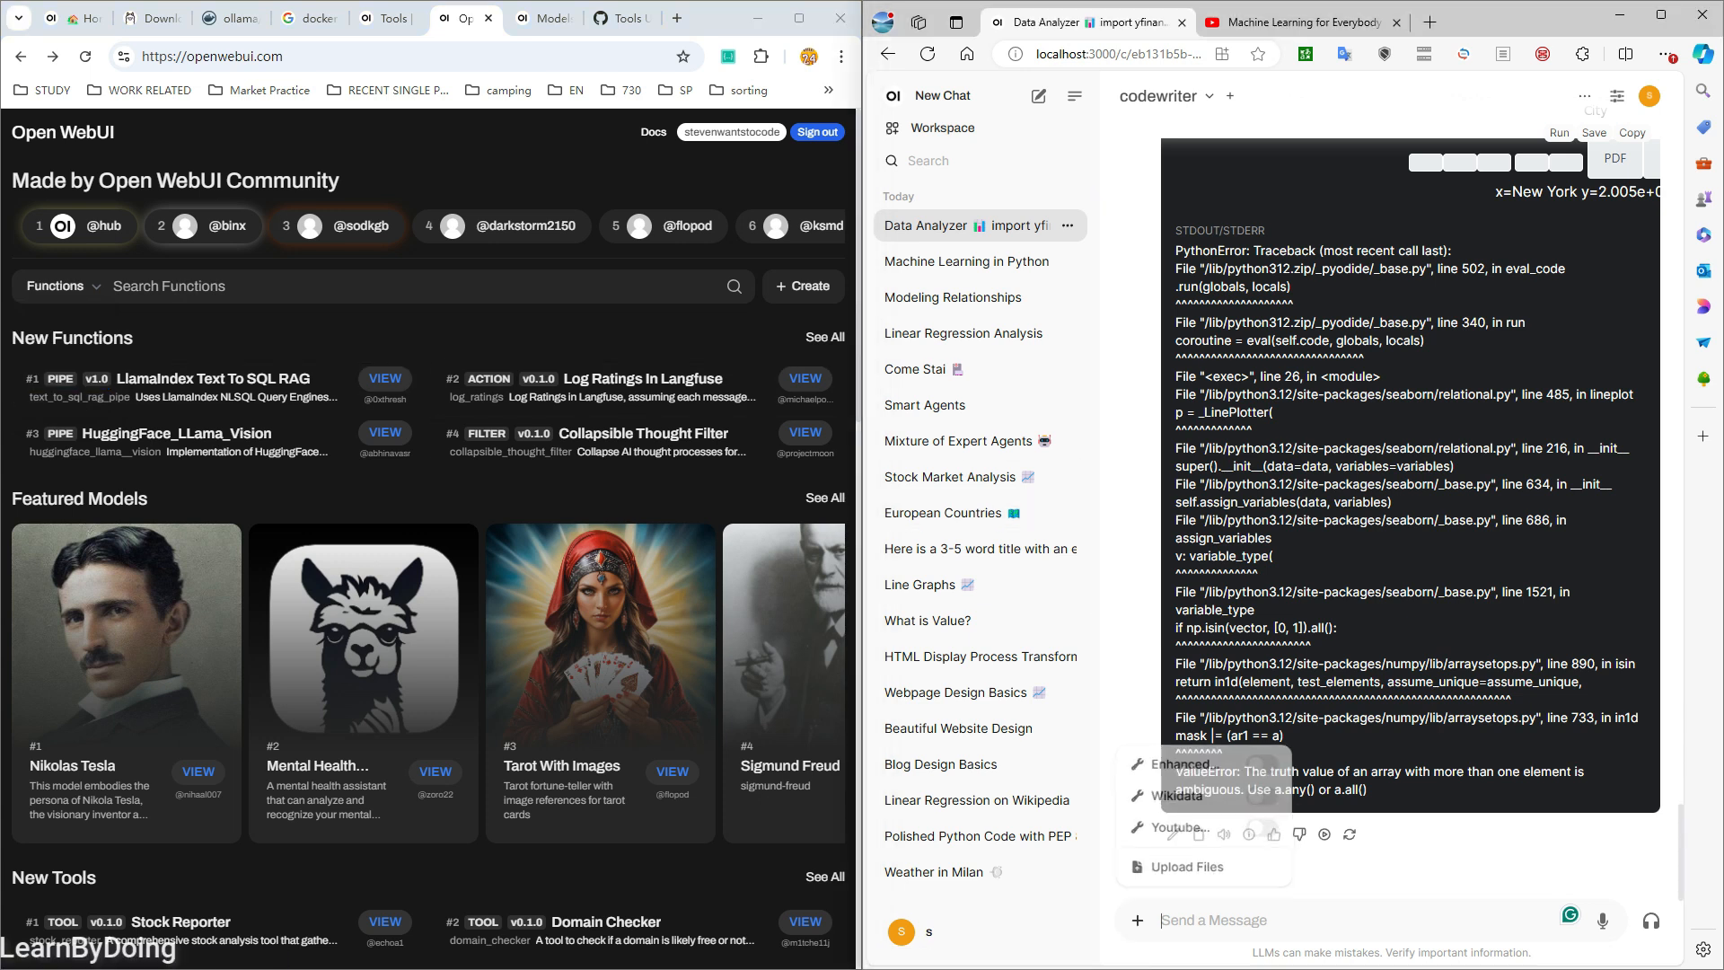